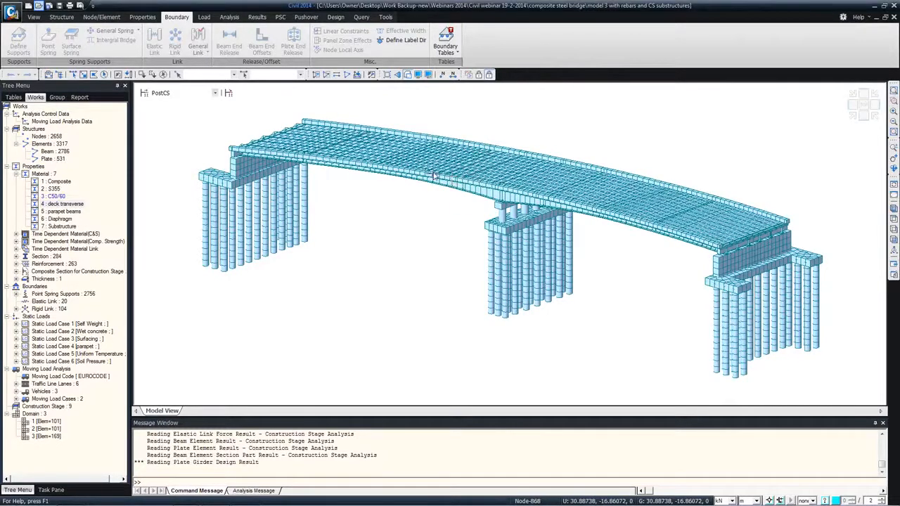
Step: Widen the model tree and review the available structure, node/element, property, boundary, load and analysis commands
left_click_drag(131, 155, 150, 153)
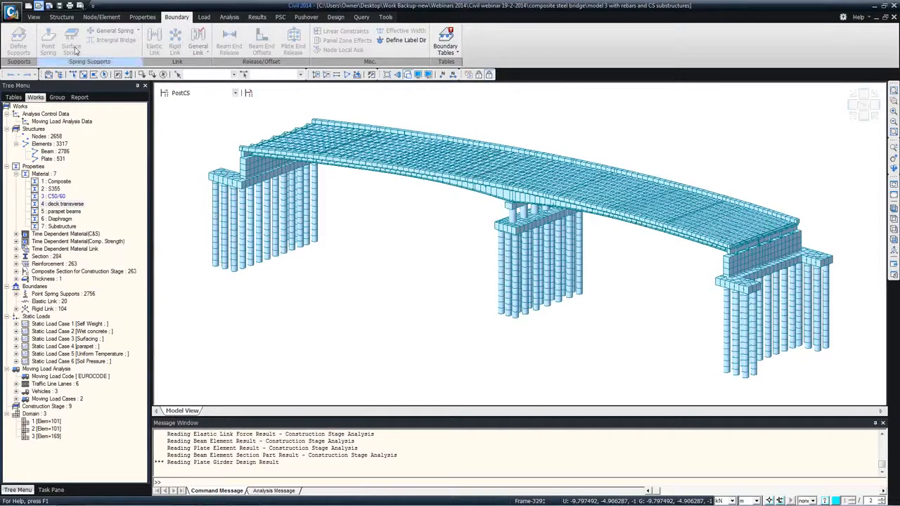
left_click(62, 17)
left_click(101, 17)
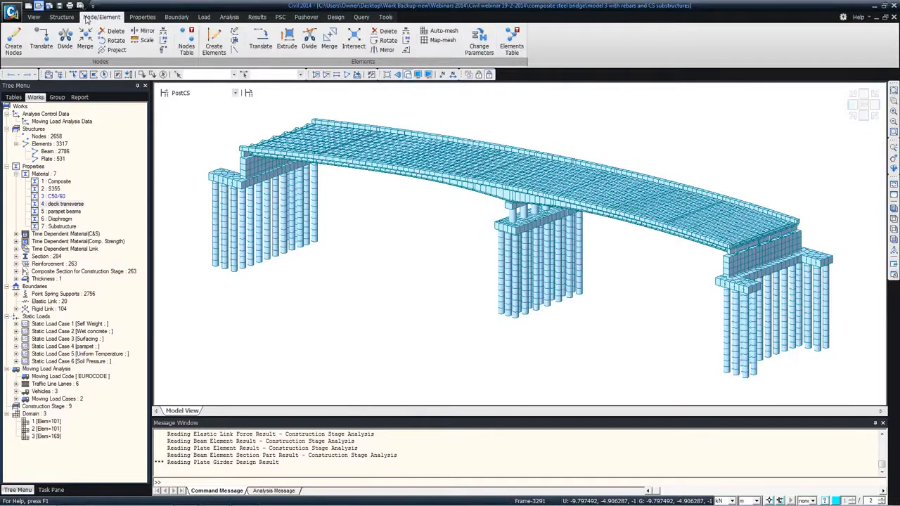
left_click(132, 17)
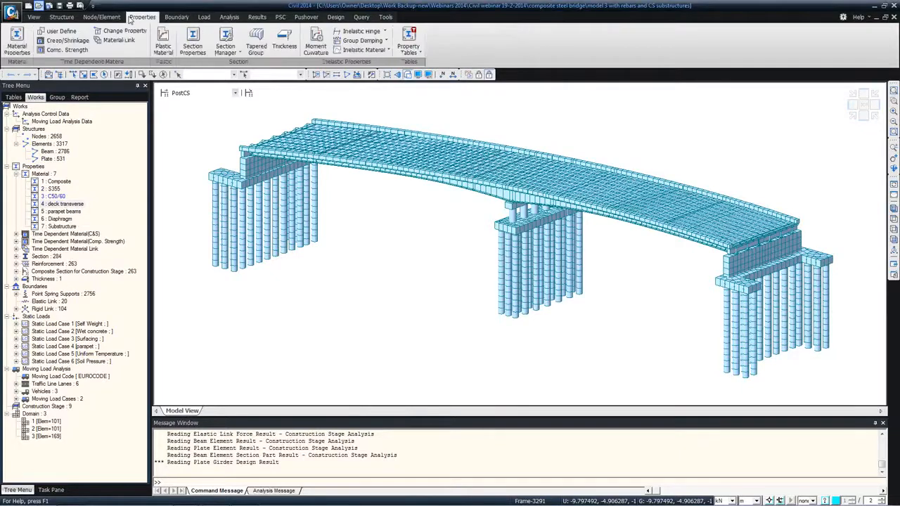
left_click(62, 17)
left_click(101, 17)
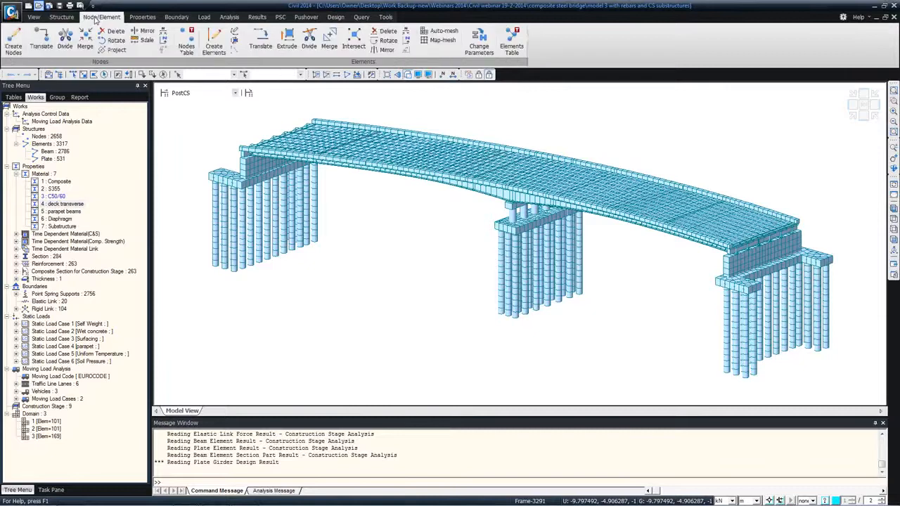
left_click(140, 17)
left_click(177, 17)
left_click(203, 17)
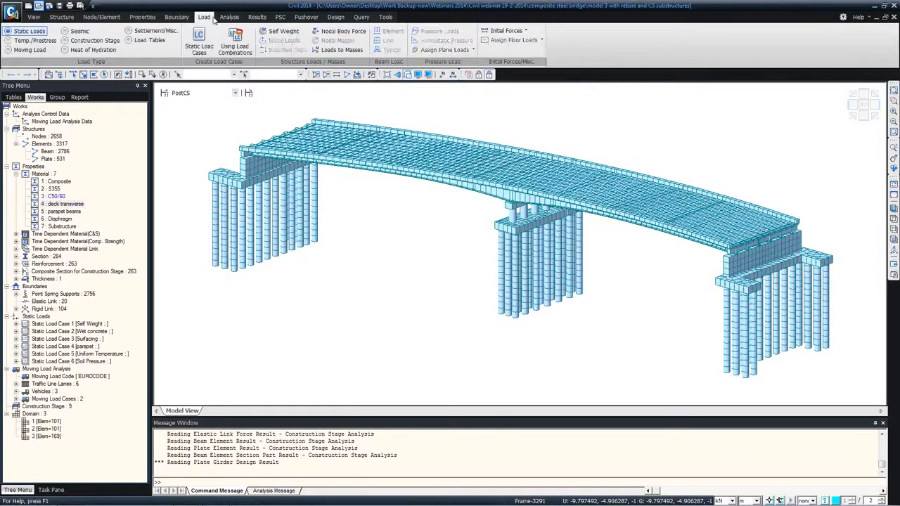
left_click(229, 17)
left_click(92, 19)
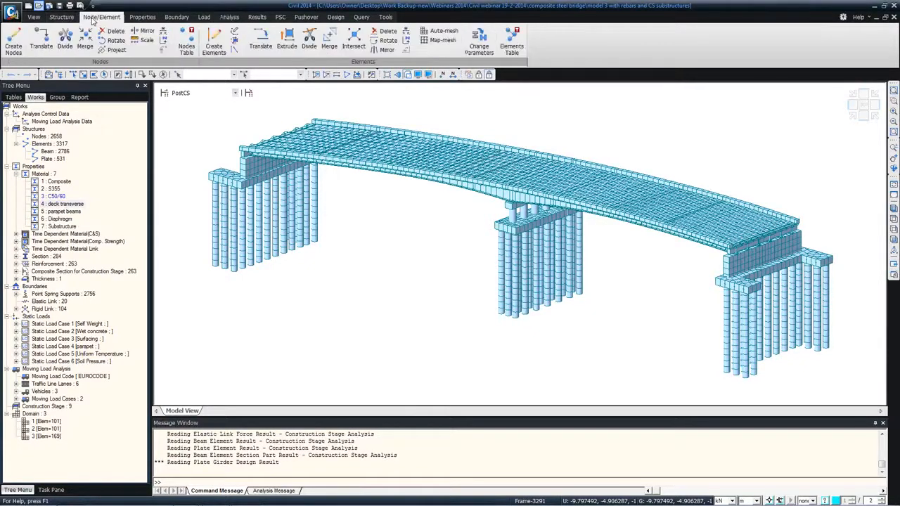
left_click(142, 17)
left_click(176, 17)
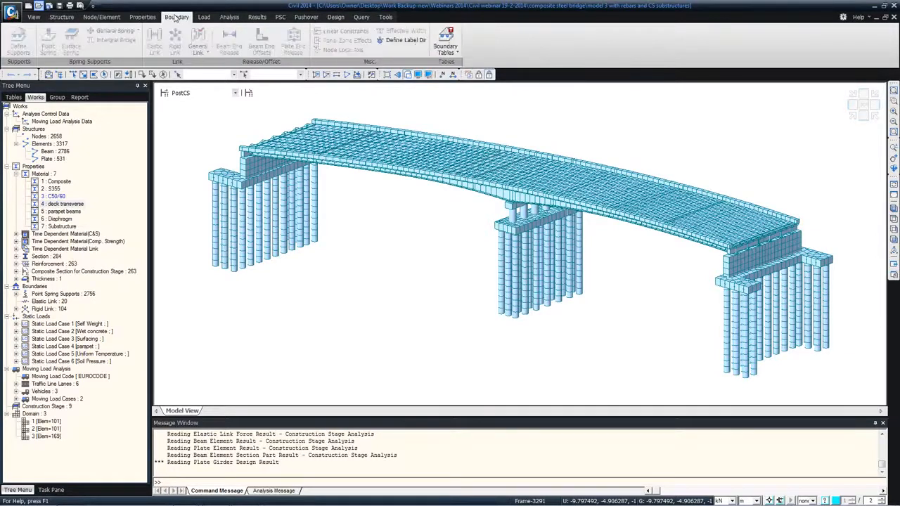
left_click(204, 17)
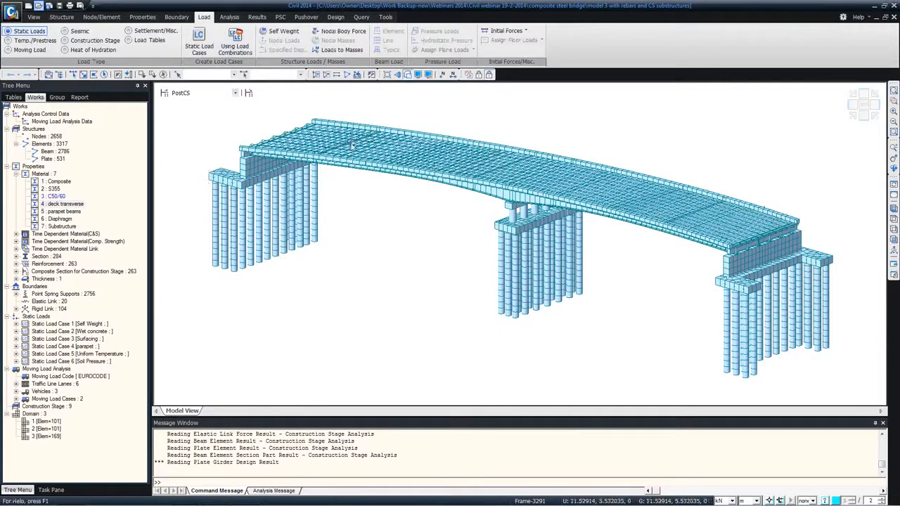
Step: Inspect the bridge in plan and from the side, and return to the isometric view
left_click(863, 106)
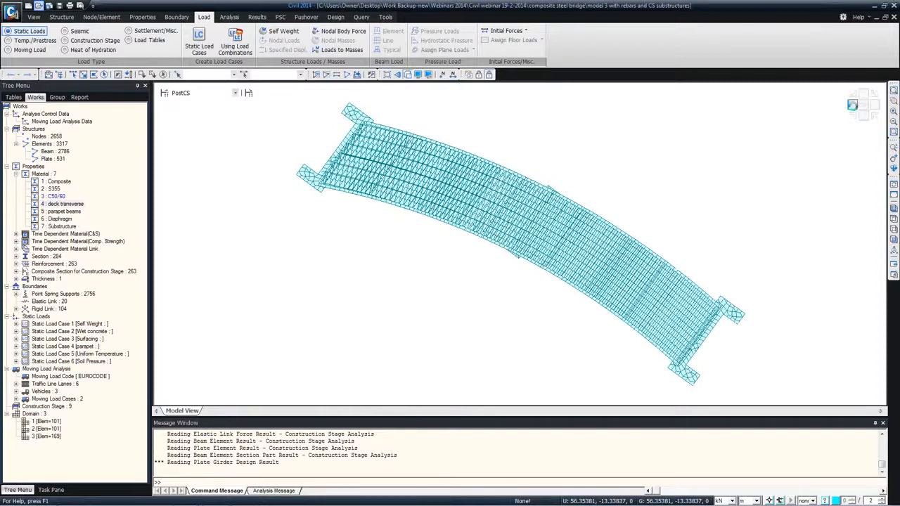
left_click(852, 105)
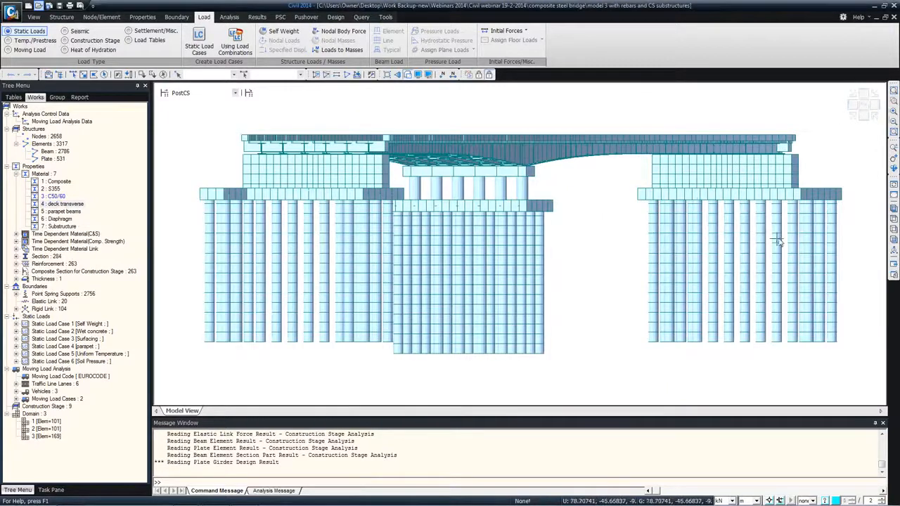
left_click(893, 209)
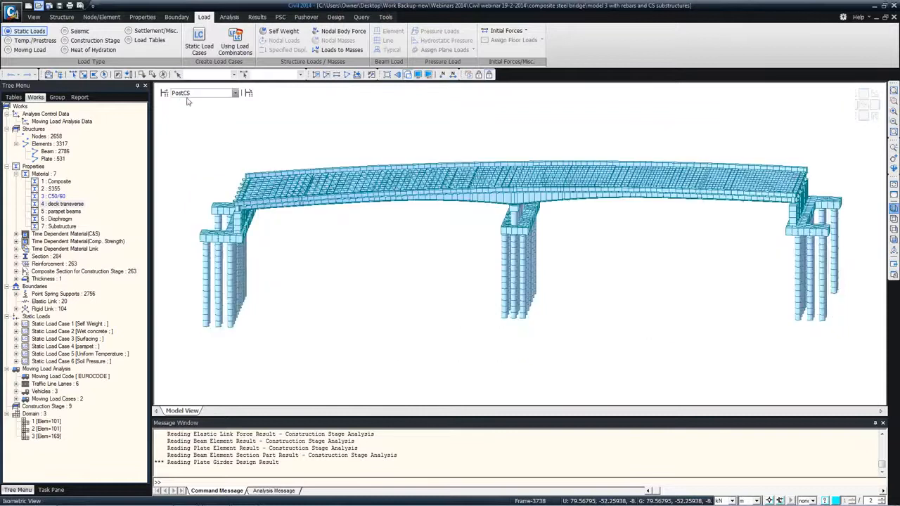
Step: Display the bridge at construction Stage 2 and return to the PostCS stage
left_click(192, 97)
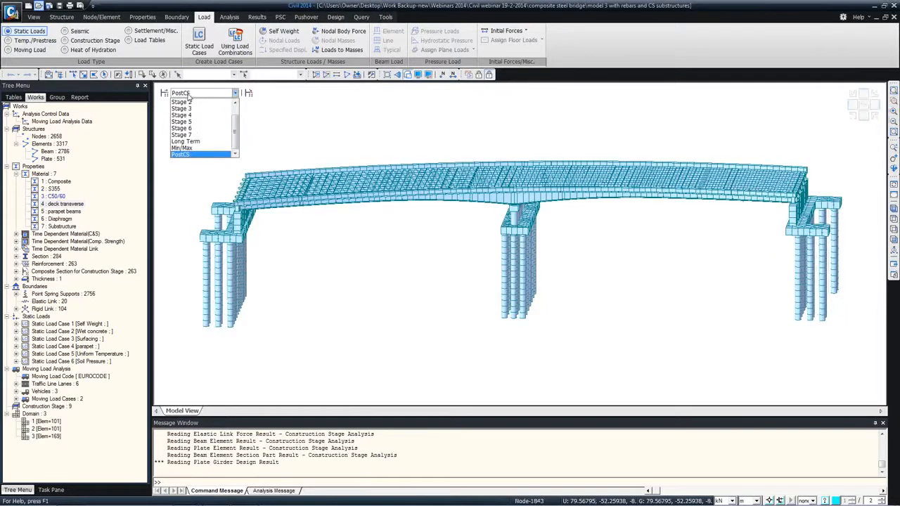
scroll(237, 121, "up", 2)
left_click(212, 100)
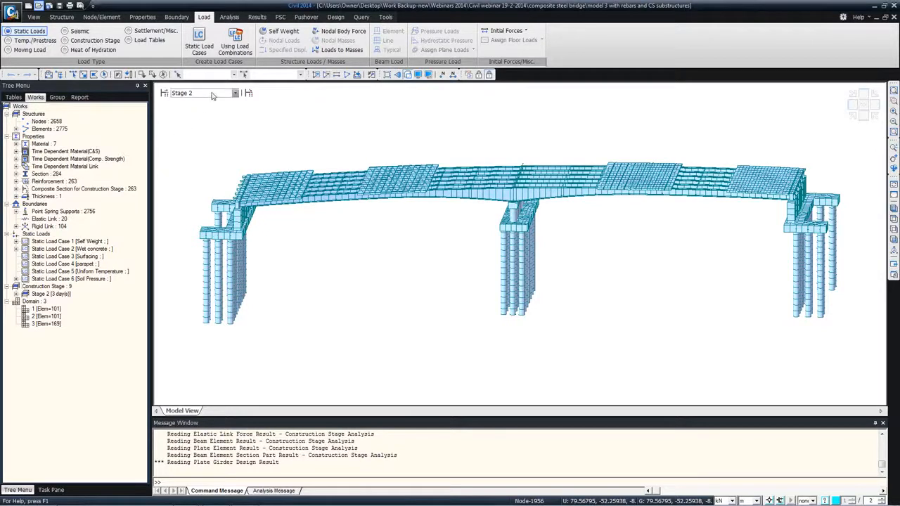
left_click(235, 93)
scroll(210, 130, "down", 2)
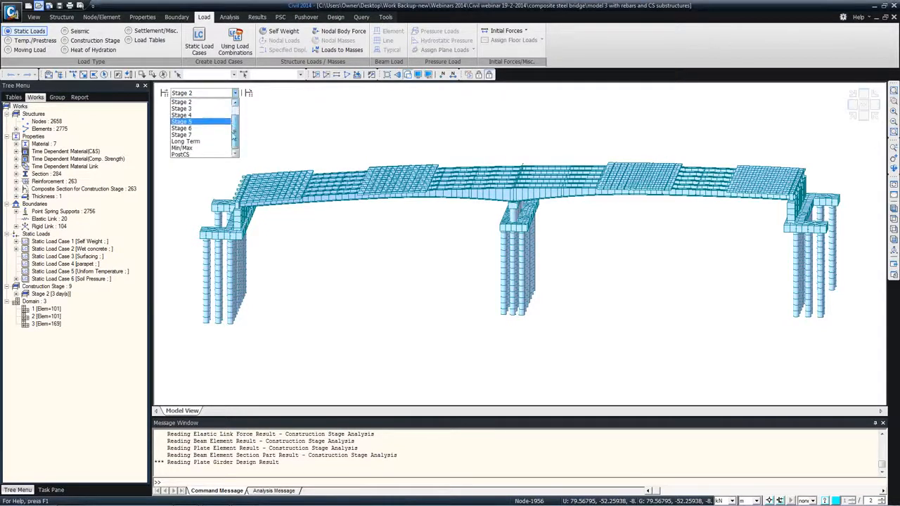
left_click(189, 154)
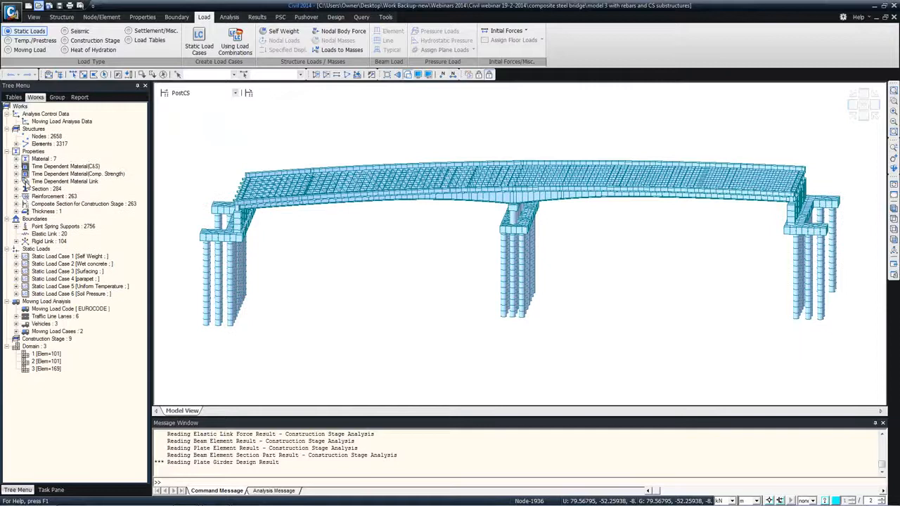
Step: Expand the model's section list and inspect the section data of A-pour 1 without changing it
left_click(16, 189)
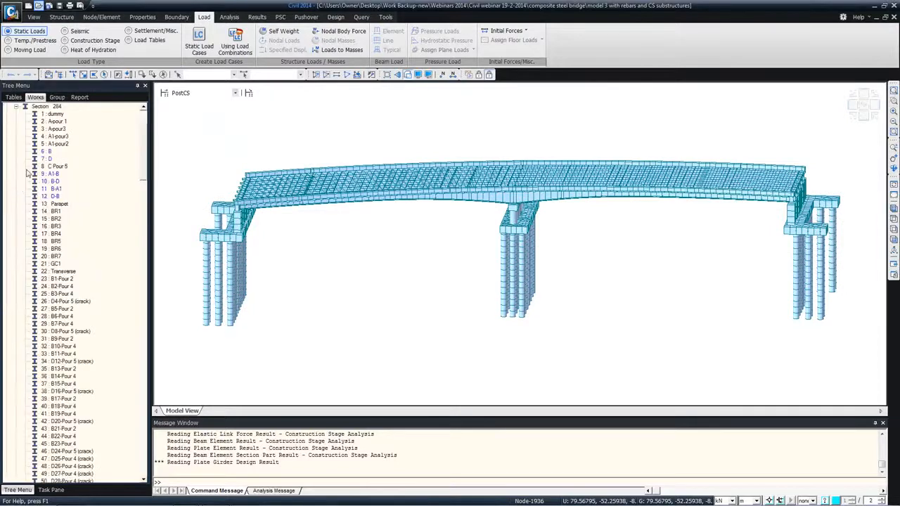
left_click(17, 106)
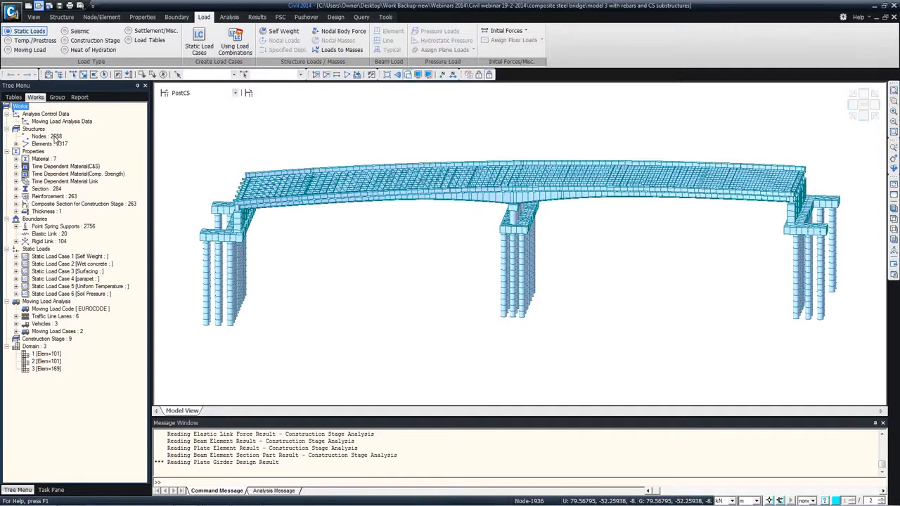
left_click(16, 188)
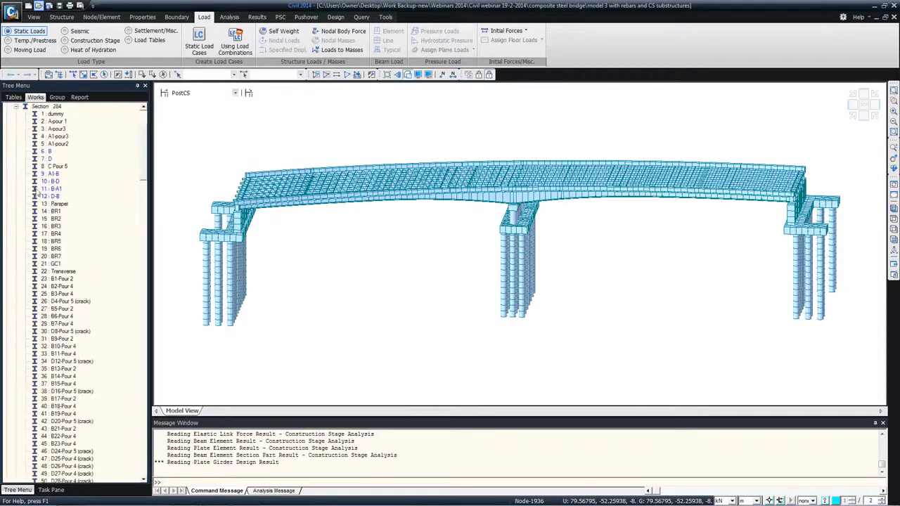
right_click(56, 123)
left_click(82, 246)
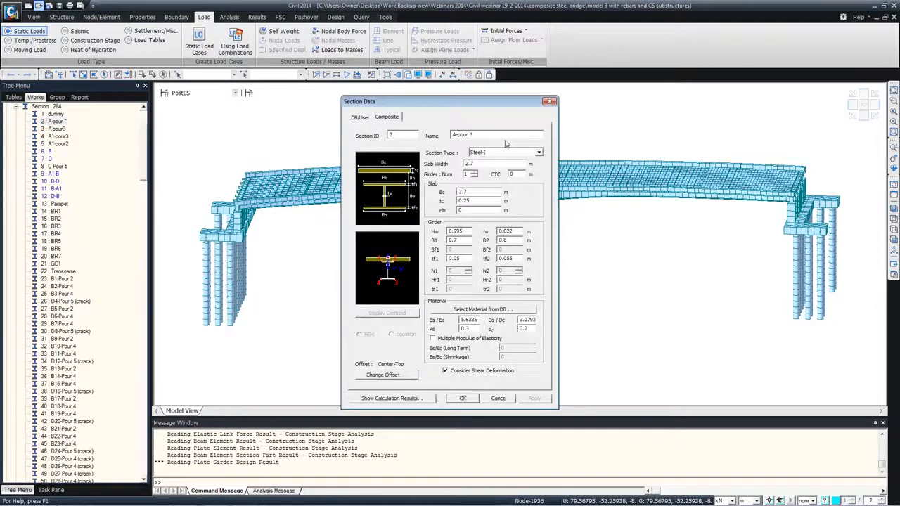
left_click(549, 103)
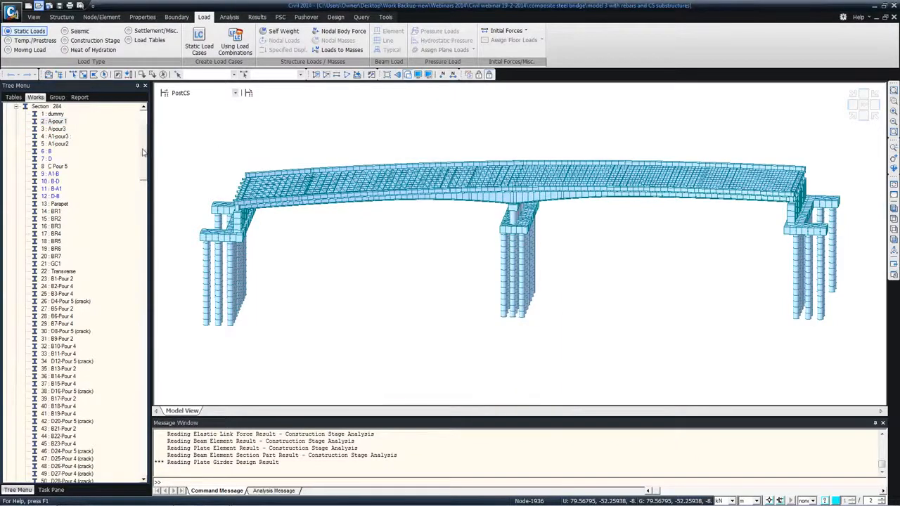
Step: Open the table of the model's nodes and return to the model view
left_click_drag(145, 152, 142, 138)
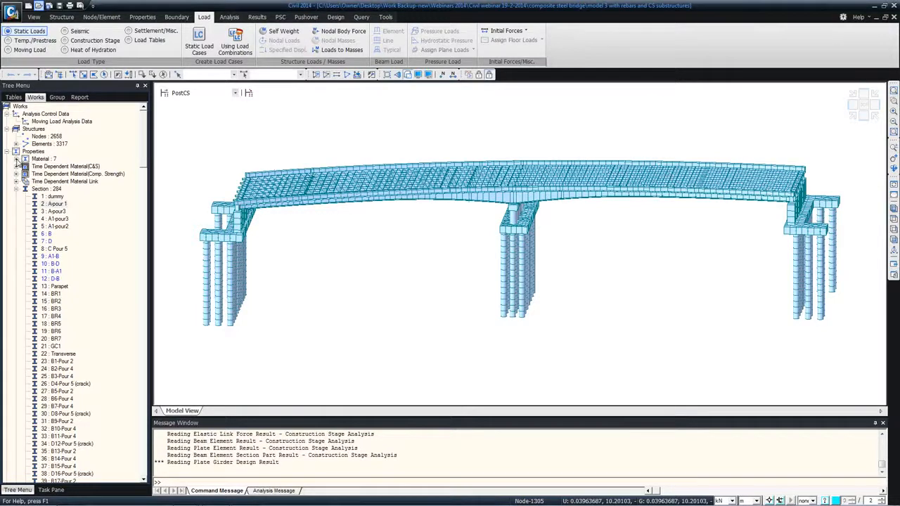
right_click(37, 137)
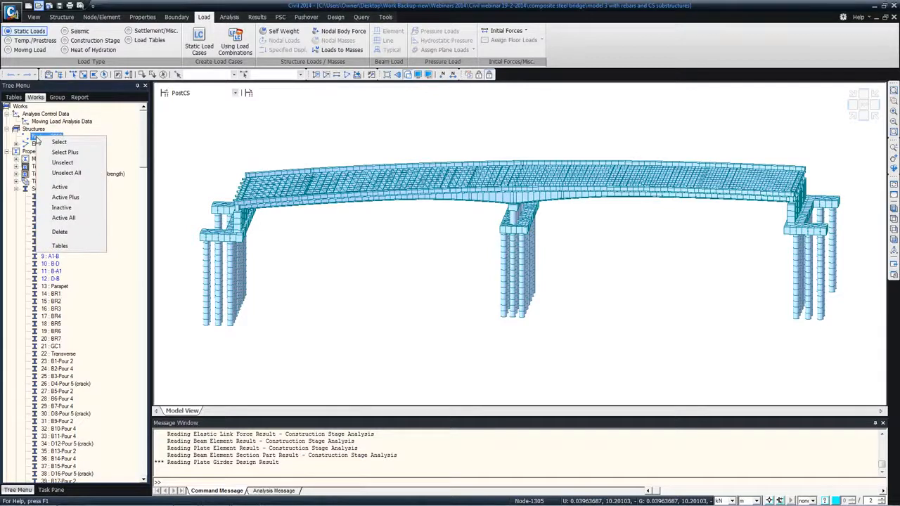
left_click(70, 247)
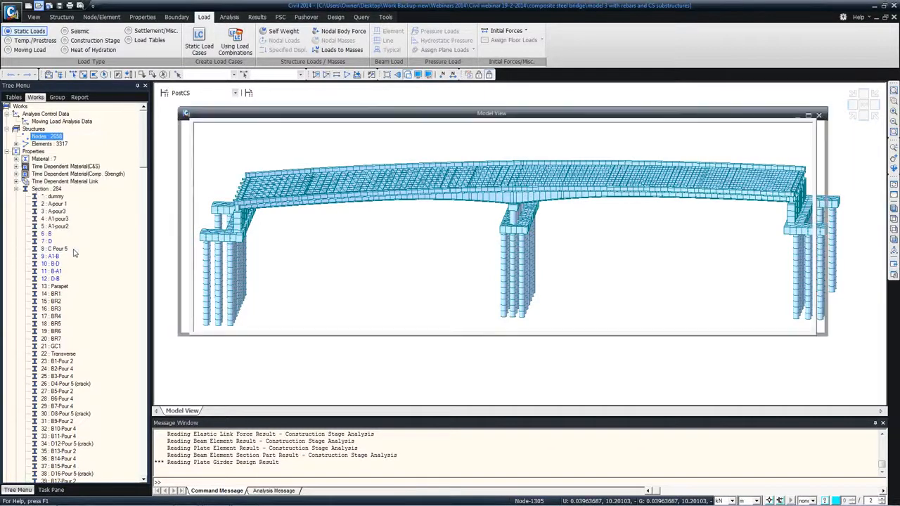
left_click(180, 410)
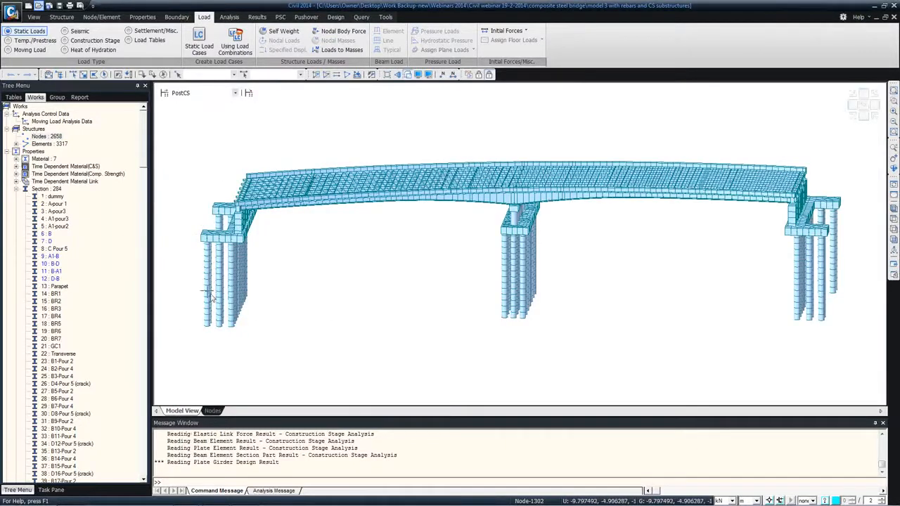
Step: Review the earlier analysis messages and list the commands beginning with C on the command line, without running any
left_click_drag(290, 464, 211, 442)
left_click(258, 441)
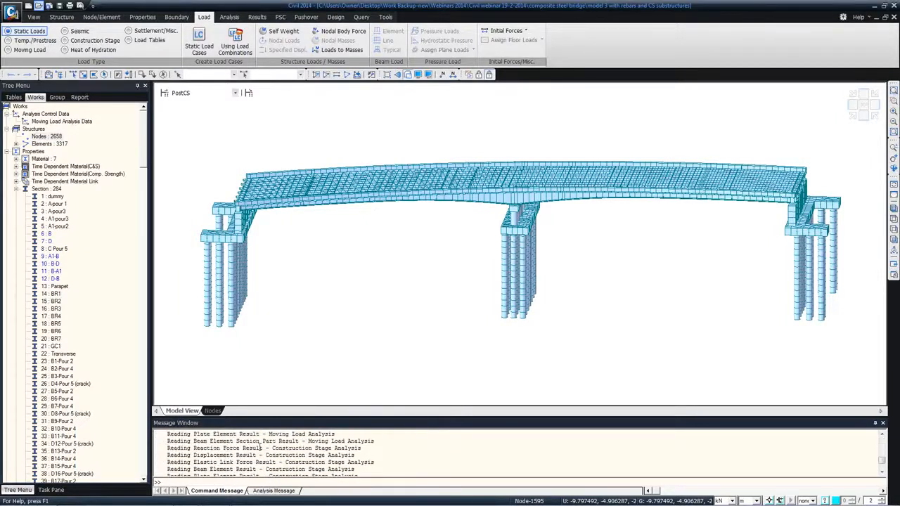
left_click(214, 482)
type("c")
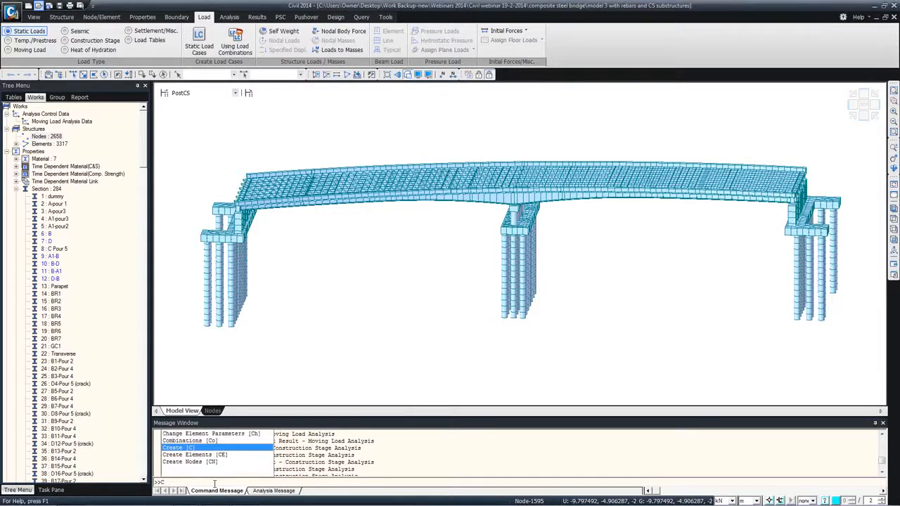
key("Escape")
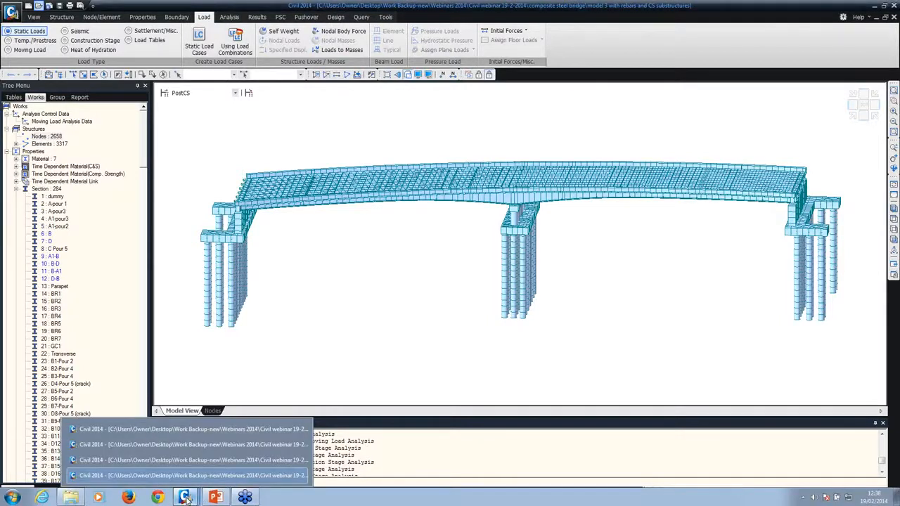
Step: Launch another midas Civil window, bring it into view and create a new project in it
right_click(186, 499)
left_click(178, 457)
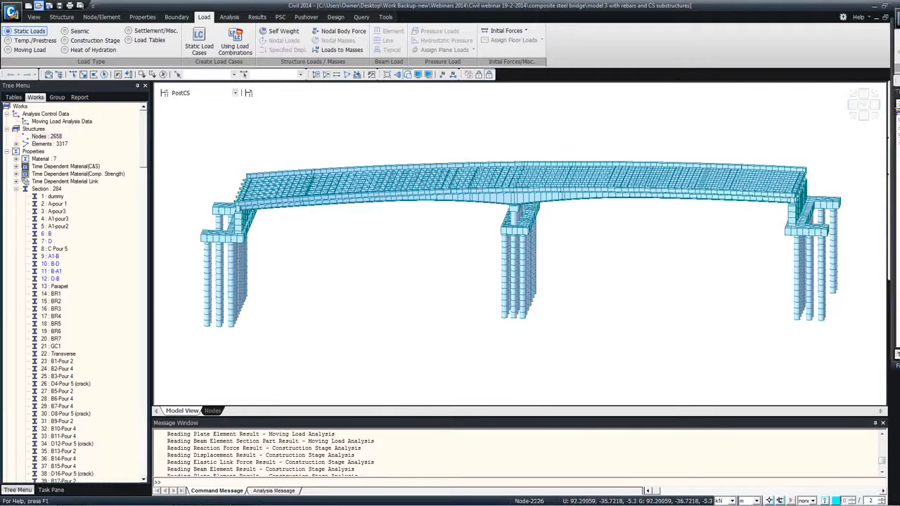
left_click_drag(897, 15, 304, 0)
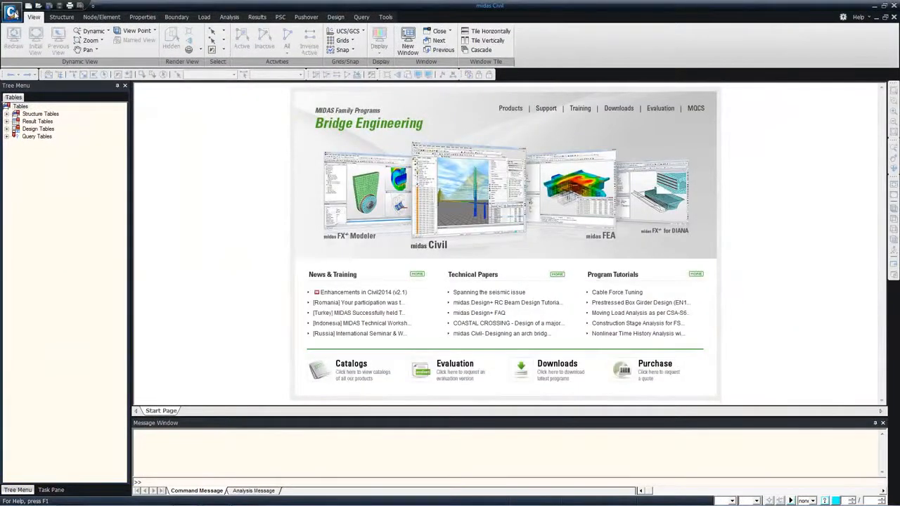
left_click(12, 12)
left_click(62, 48)
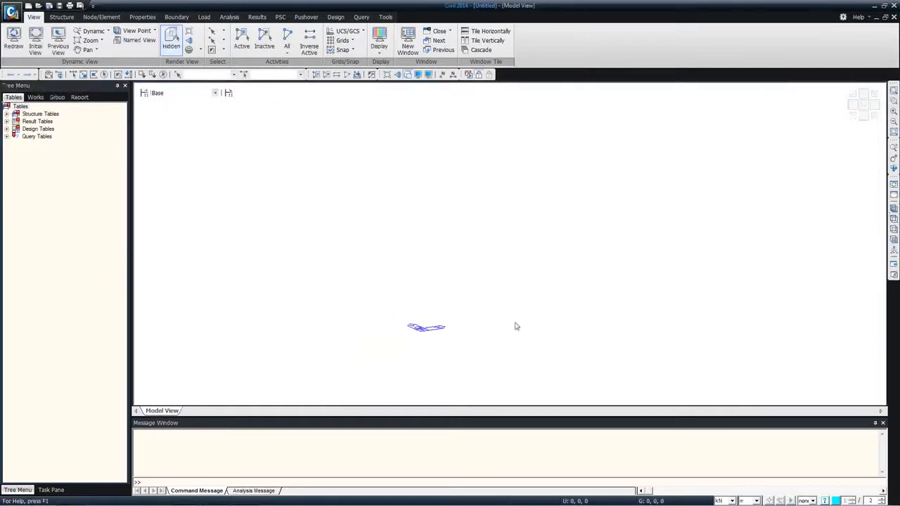
Step: Start an AutoCAD DXF import and choose the dxf model file from the single span integral bridge folder
left_click(888, 220)
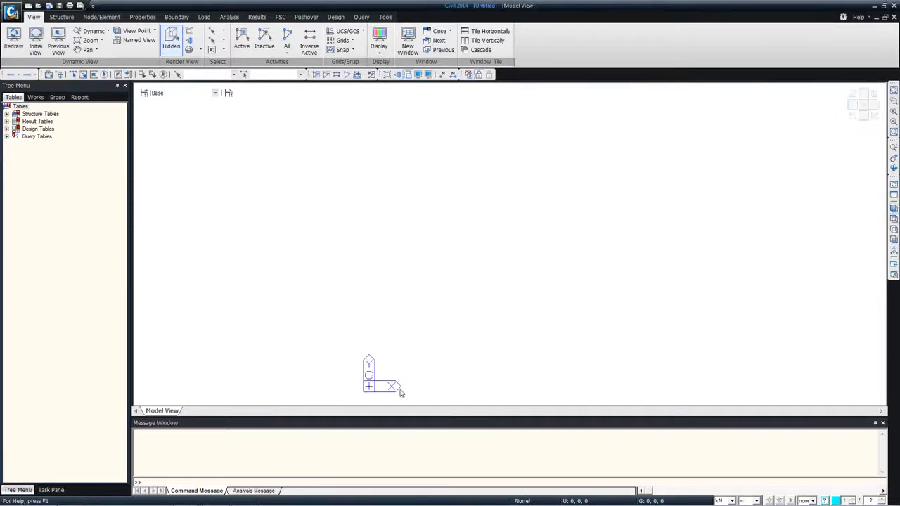
left_click(893, 209)
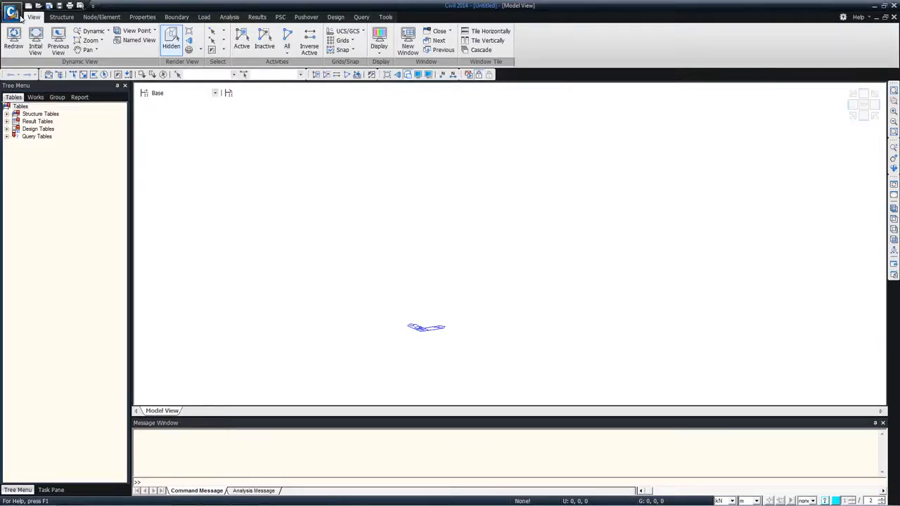
left_click(16, 13)
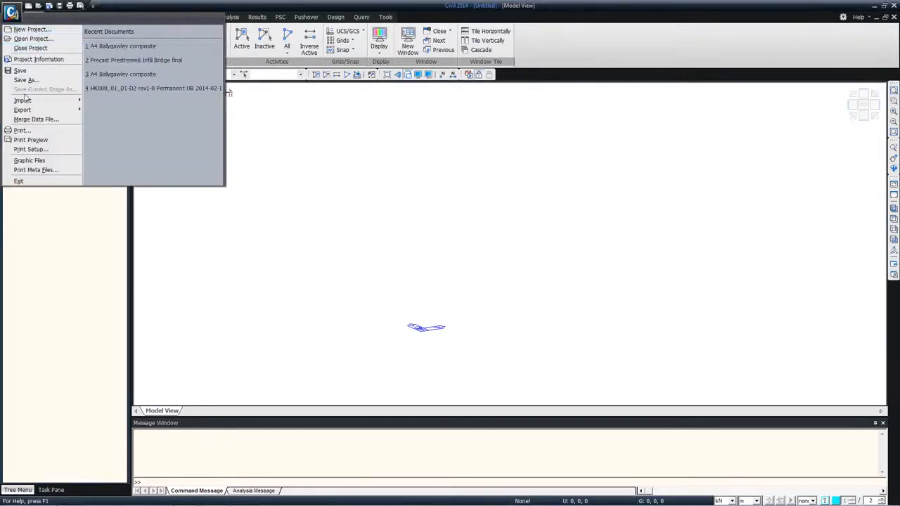
mouse_move(27, 102)
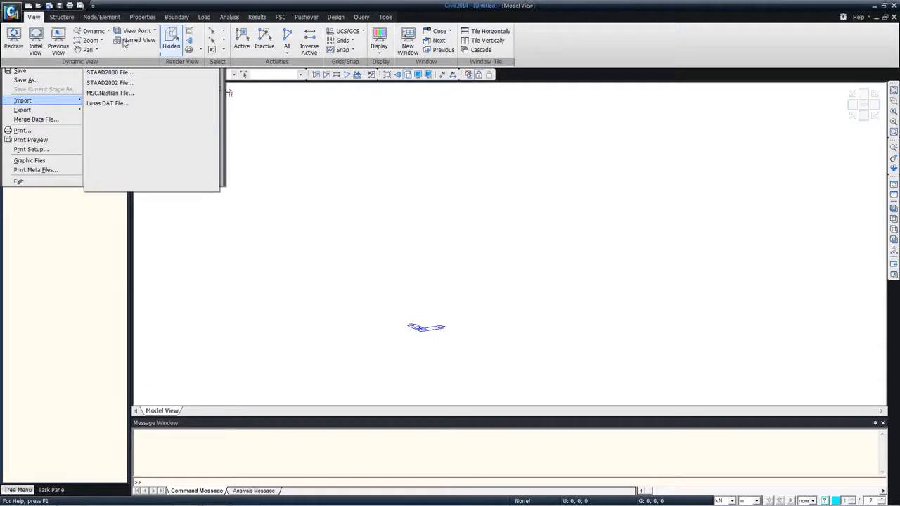
left_click(124, 44)
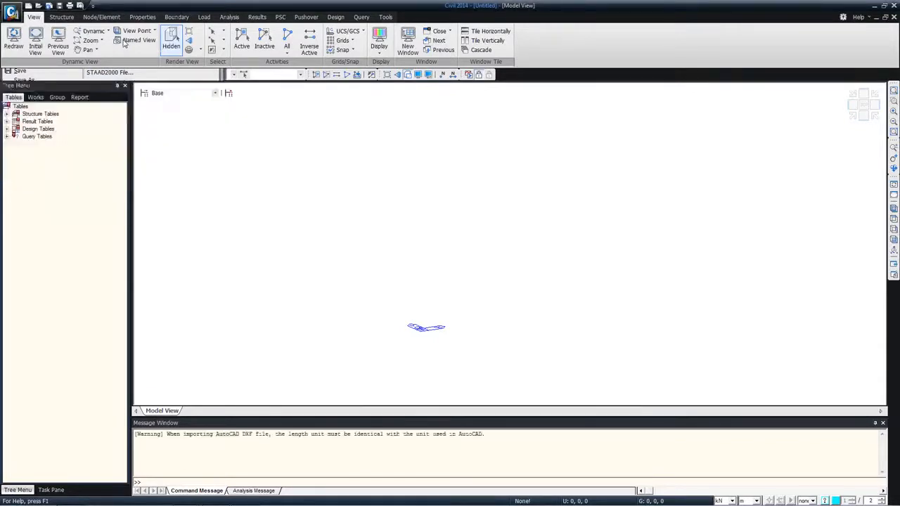
left_click_drag(77, 15, 149, 35)
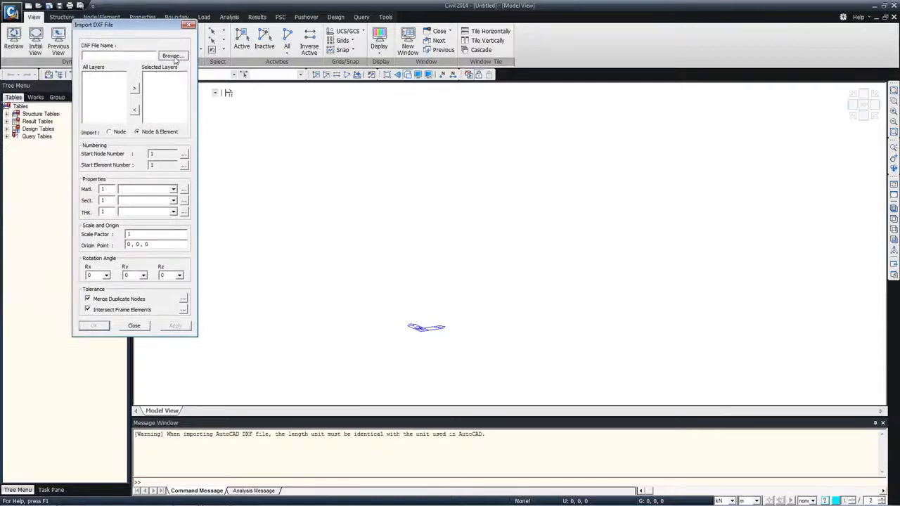
left_click(173, 56)
left_click(182, 129)
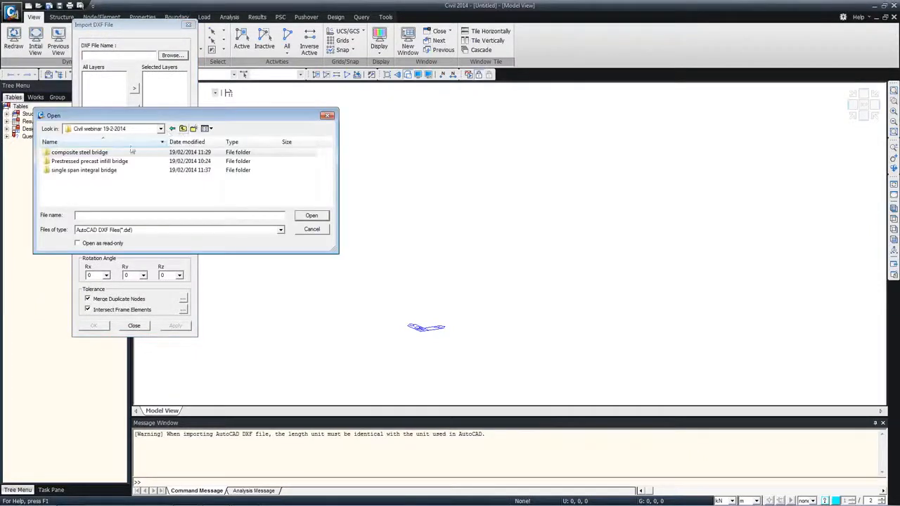
double_click(72, 170)
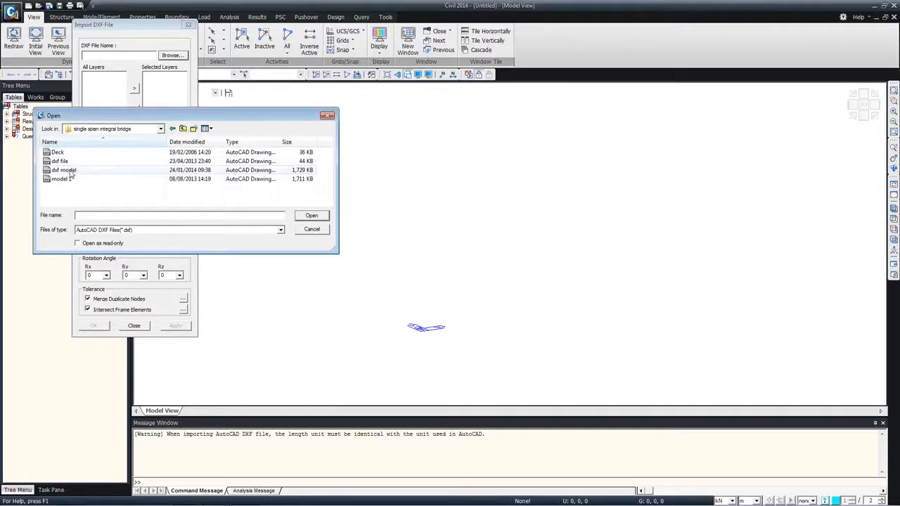
double_click(68, 170)
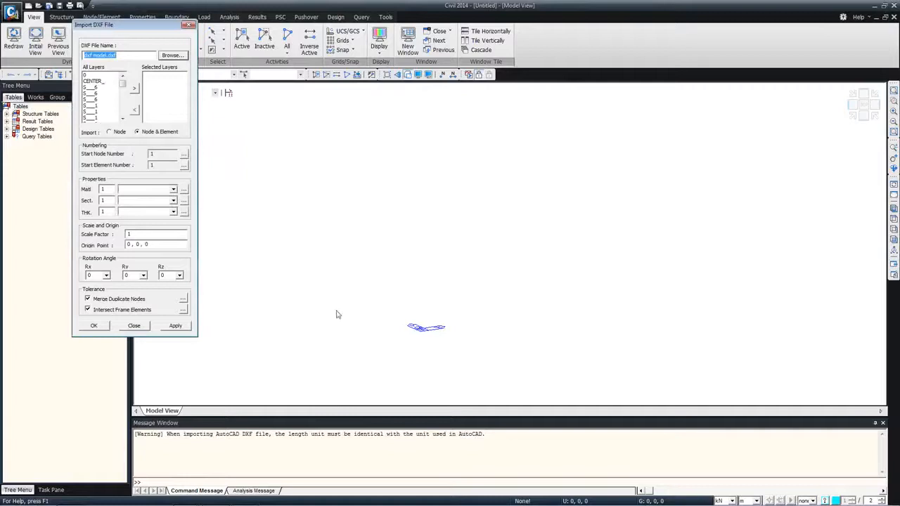
Step: Set the length unit to mm and import all layers of the DXF file as nodes and elements
left_click(166, 433)
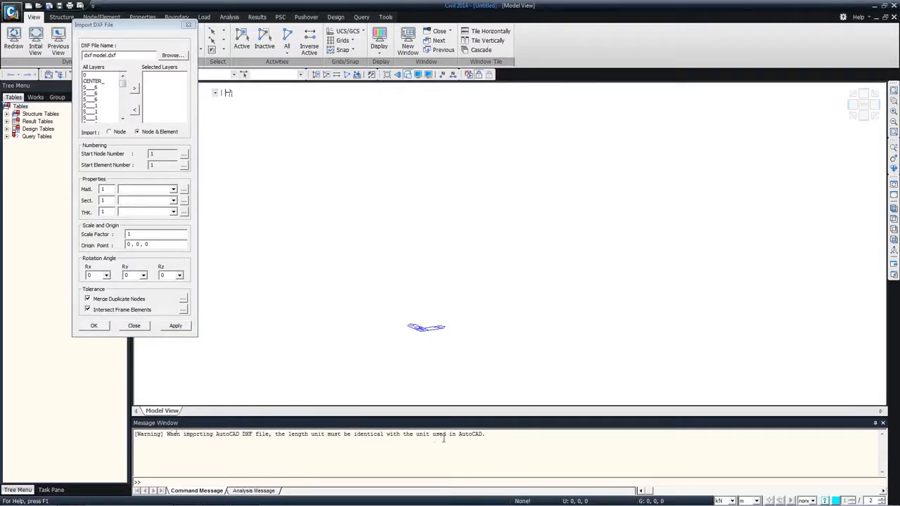
left_click(749, 501)
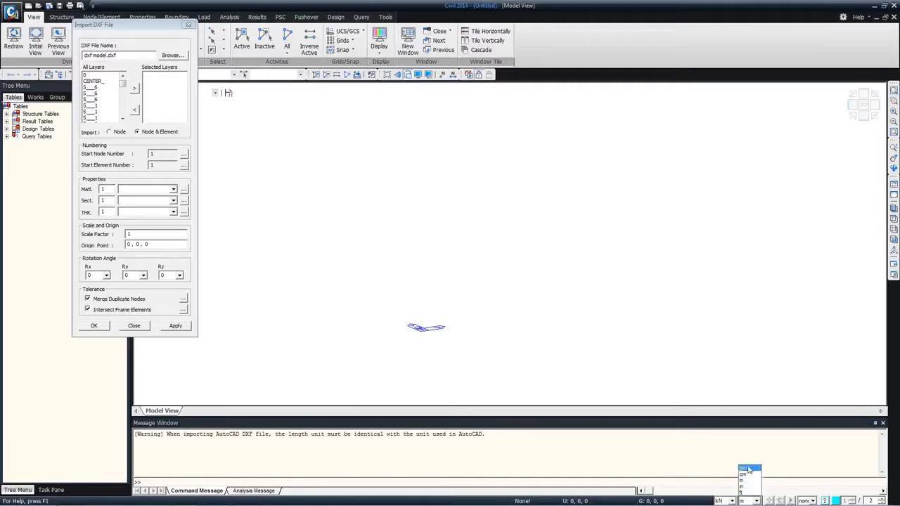
left_click(743, 468)
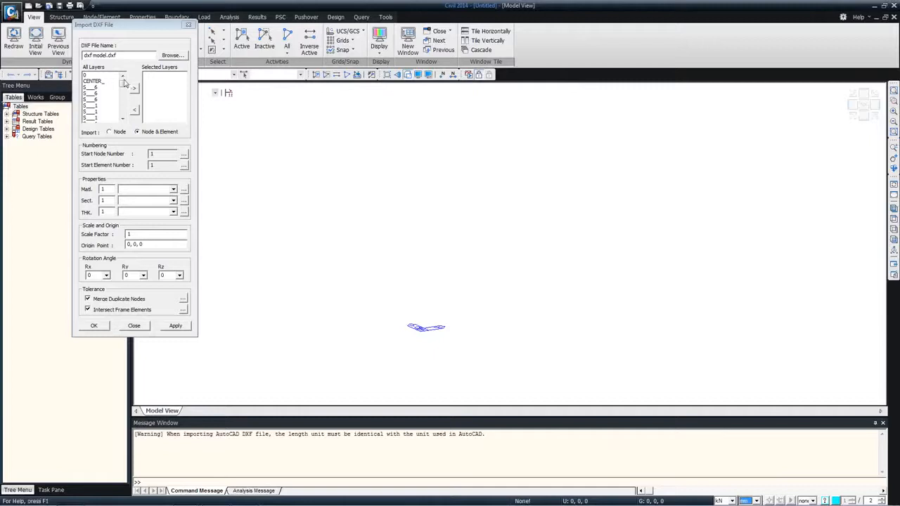
left_click_drag(112, 78, 107, 194)
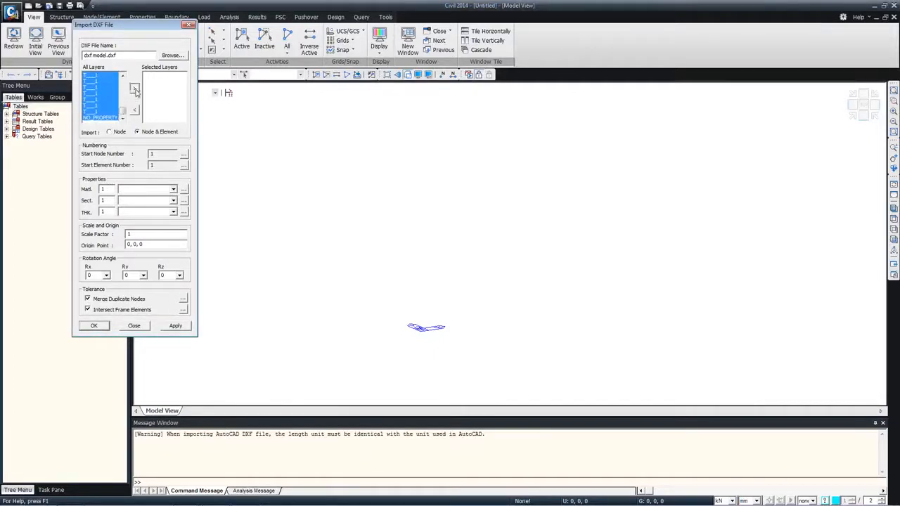
left_click(135, 90)
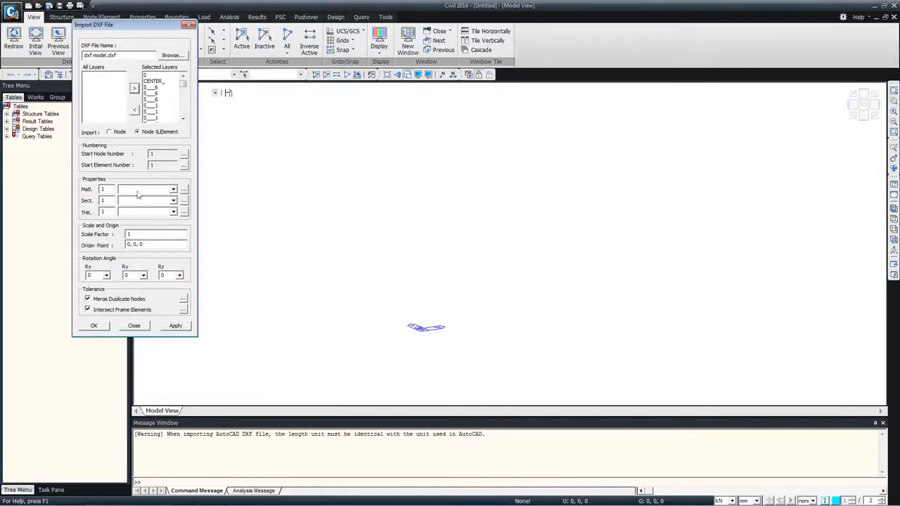
left_click(92, 325)
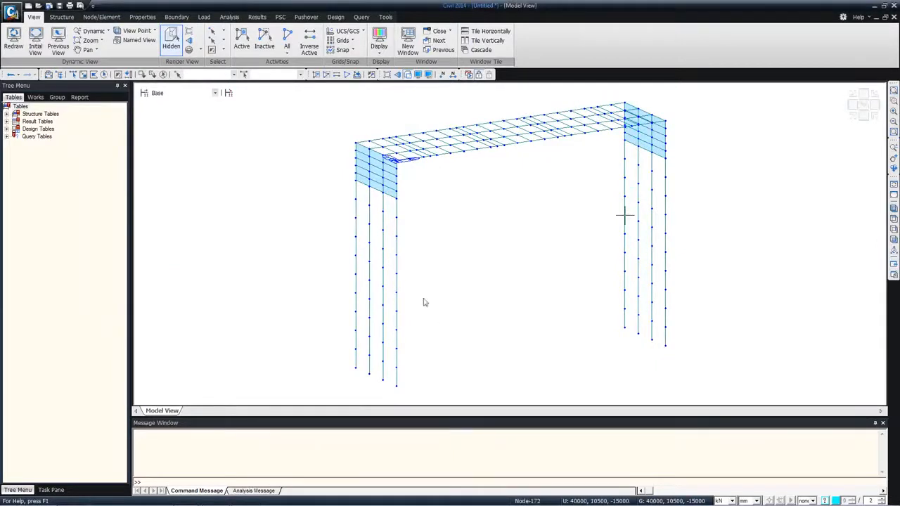
Step: Examine the imported bridge's deck, abutments and piles up close, and review the model's contents in the works tree
mouse_move(403, 216)
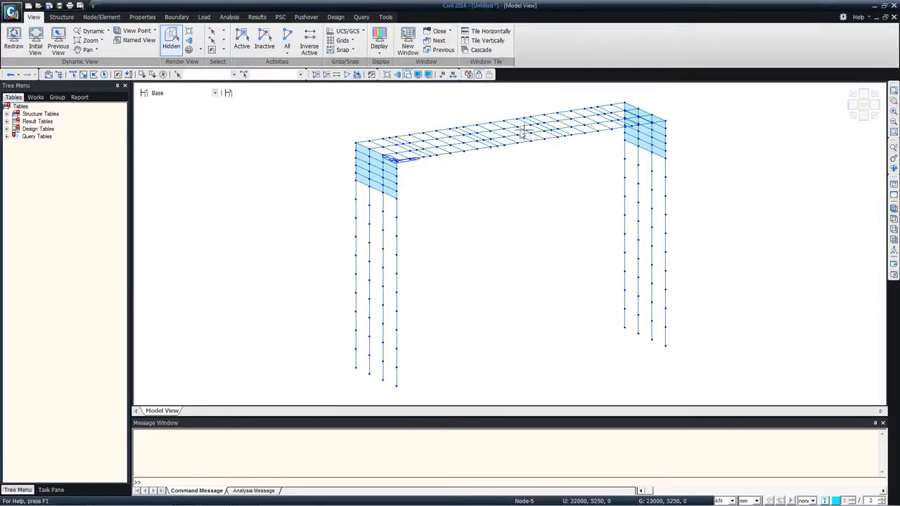
mouse_move(456, 147)
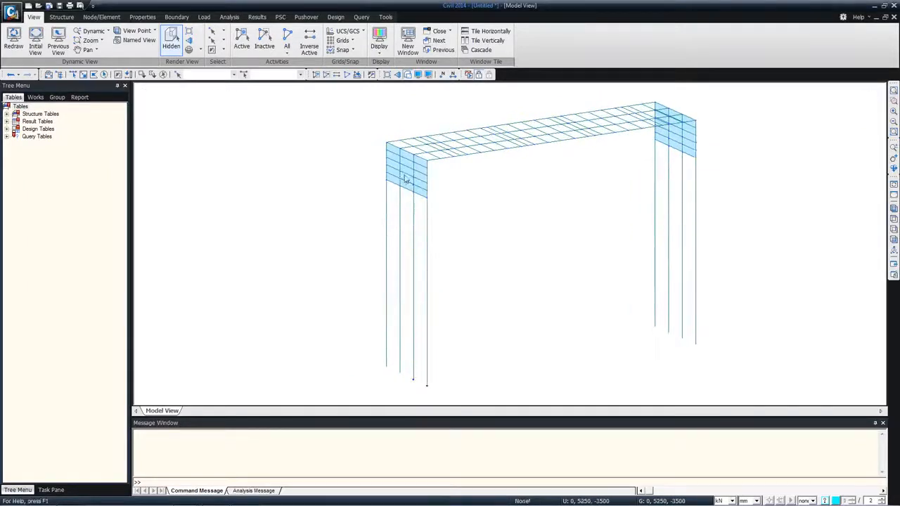
scroll(406, 181, "up", 3)
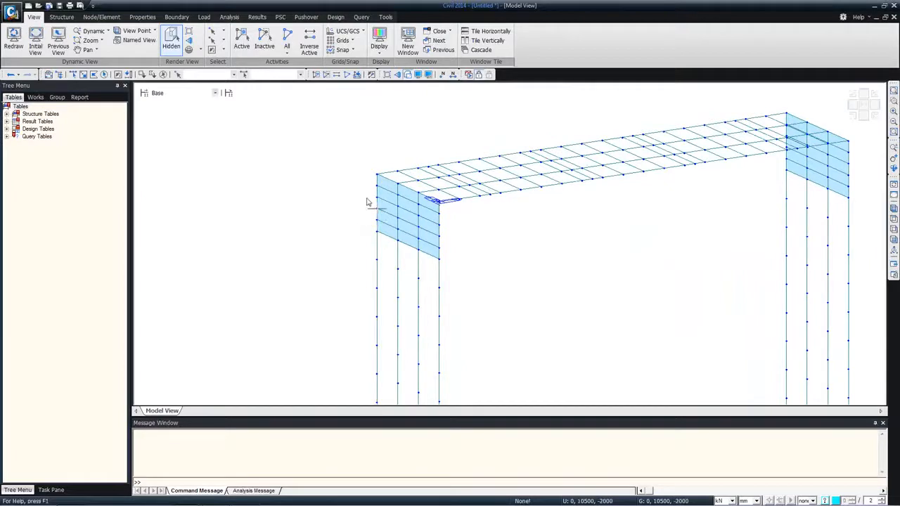
mouse_move(370, 194)
mouse_move(377, 171)
left_click(35, 97)
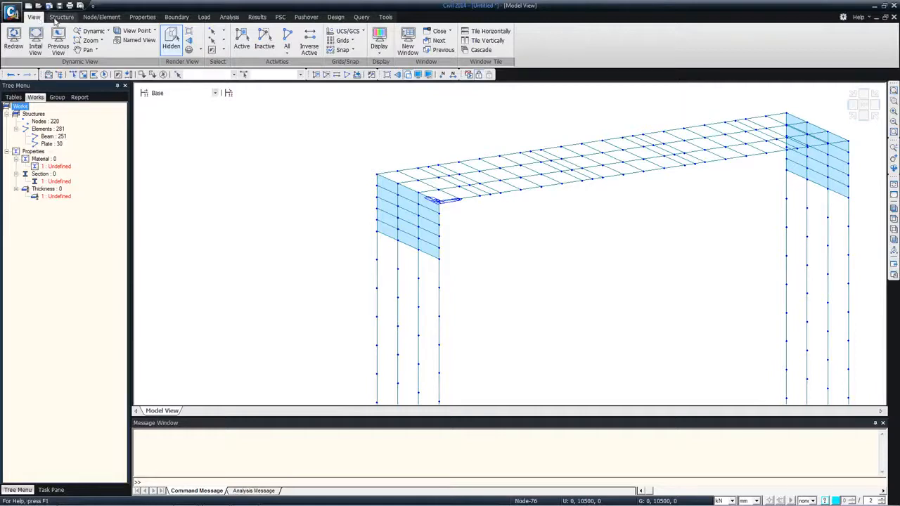
Step: Create a new empty project in place of the imported bridge model
left_click(11, 14)
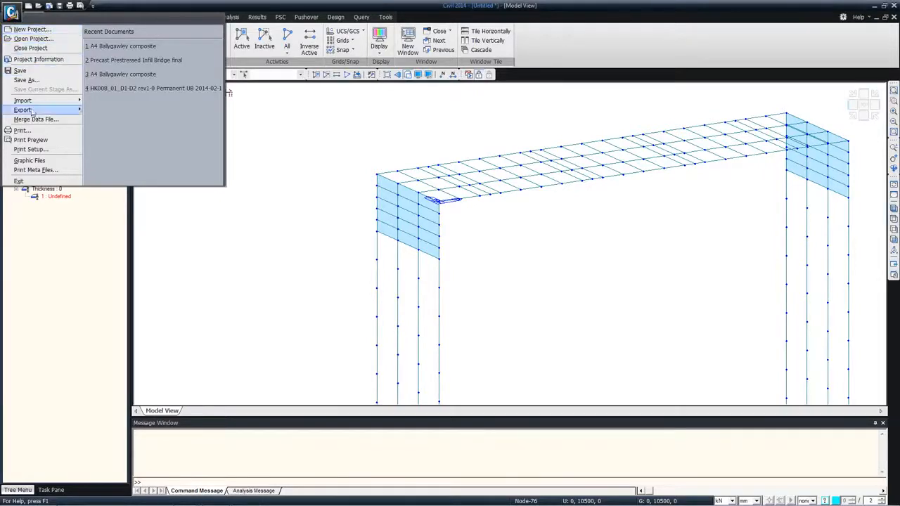
left_click(29, 29)
left_click(445, 278)
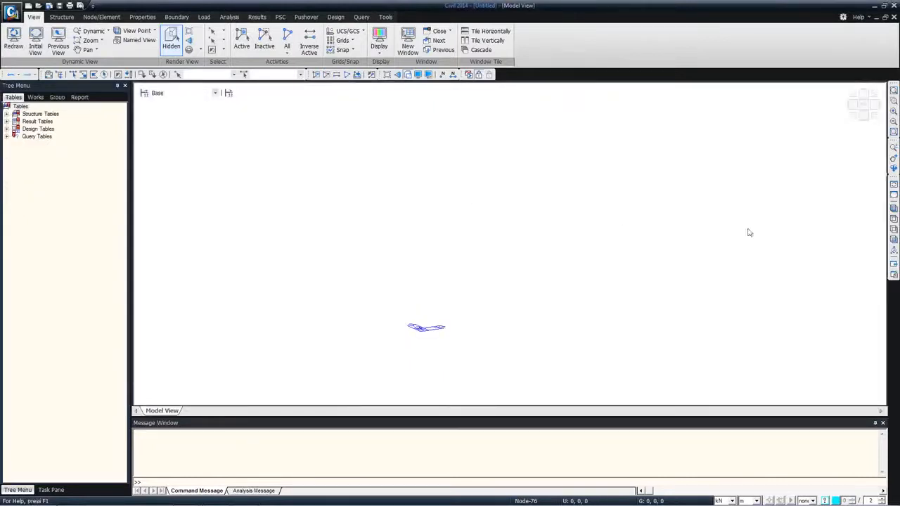
Step: Create a single node at coordinates 0, 0, 0 with the empty model viewed from above
left_click(893, 219)
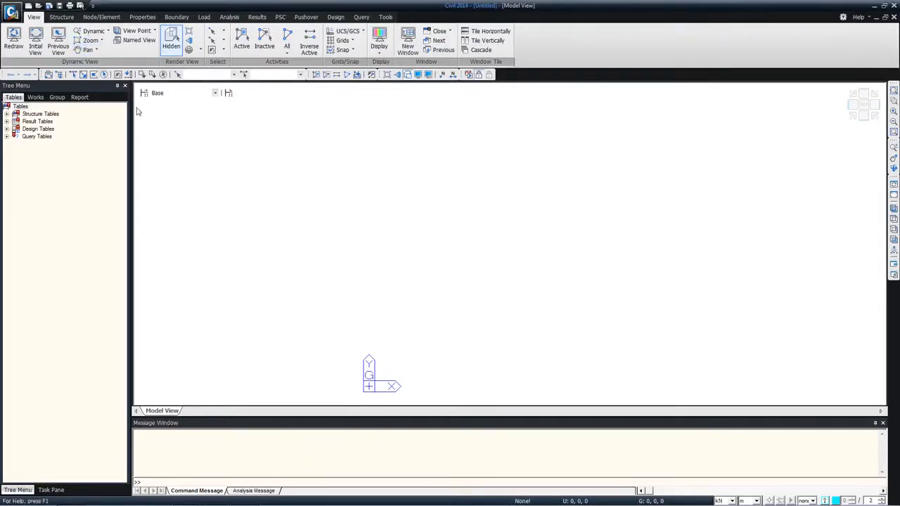
left_click(101, 19)
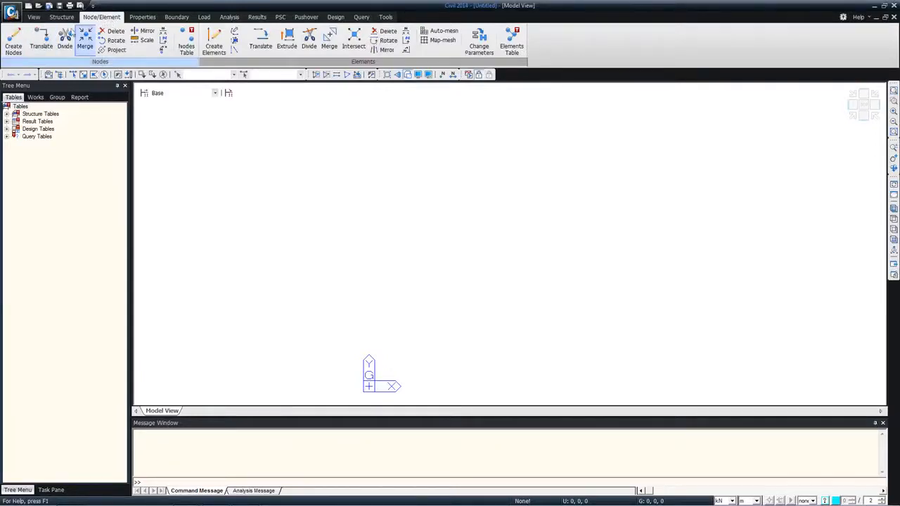
left_click(14, 42)
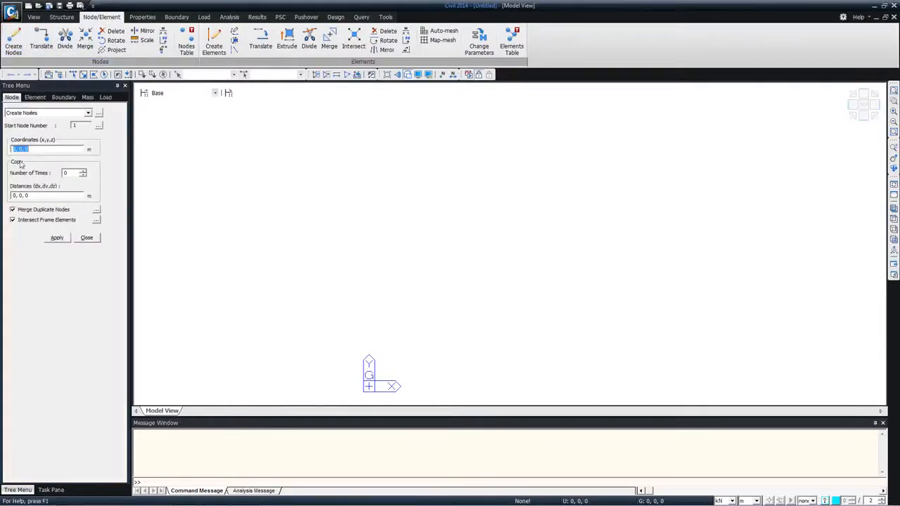
left_click(56, 237)
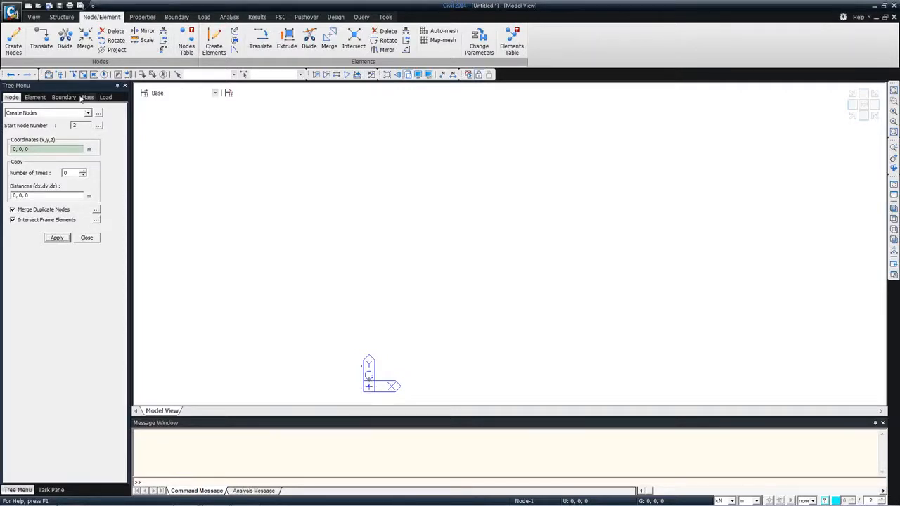
left_click_drag(346, 348, 403, 401)
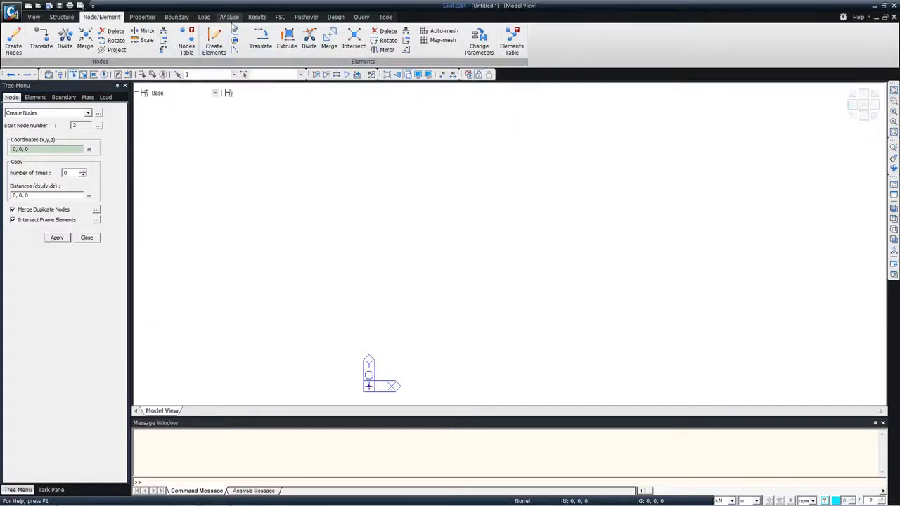
left_click(290, 41)
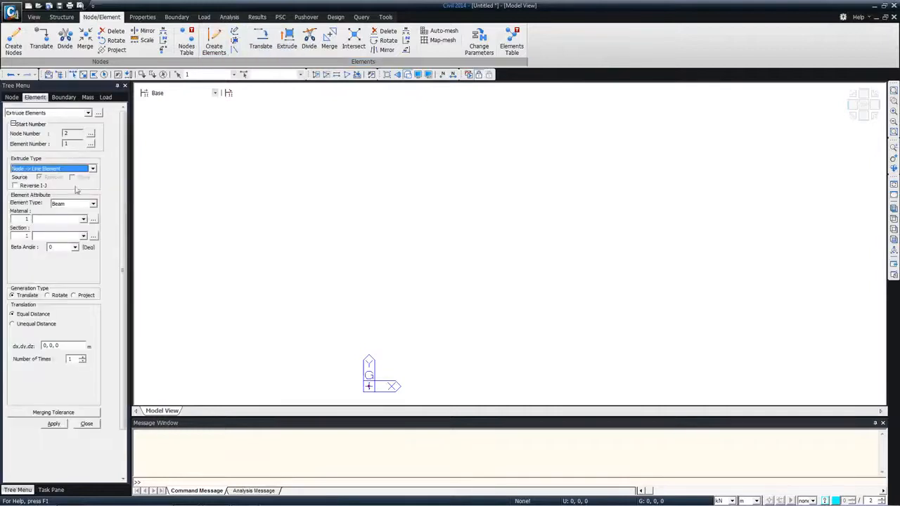
left_click(43, 345)
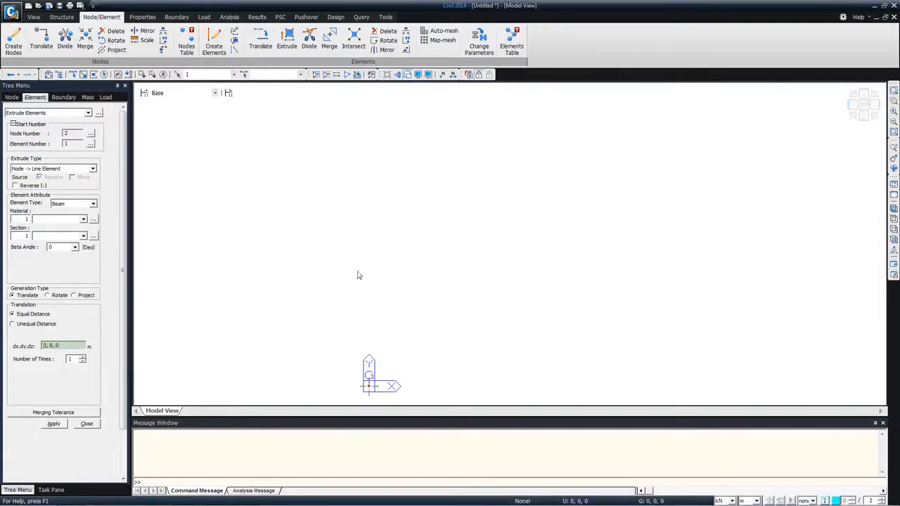
left_click(32, 323)
left_click(50, 345)
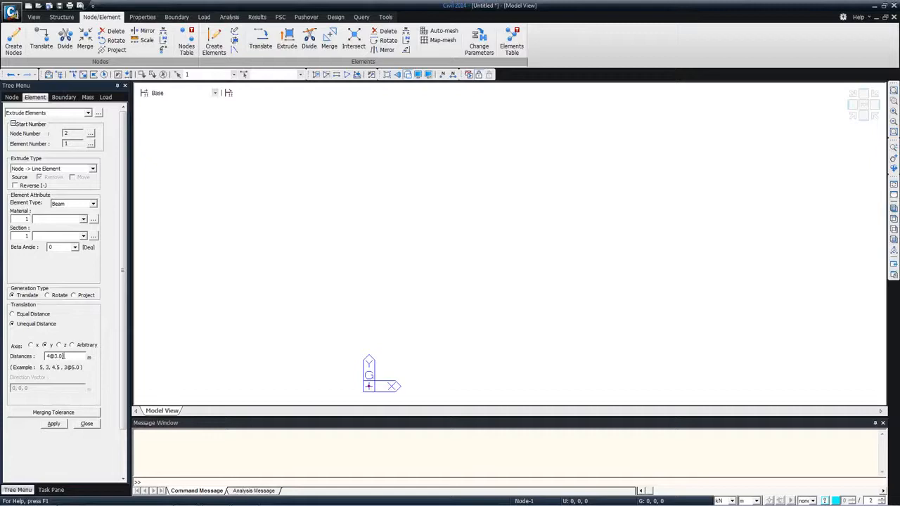
left_click(54, 424)
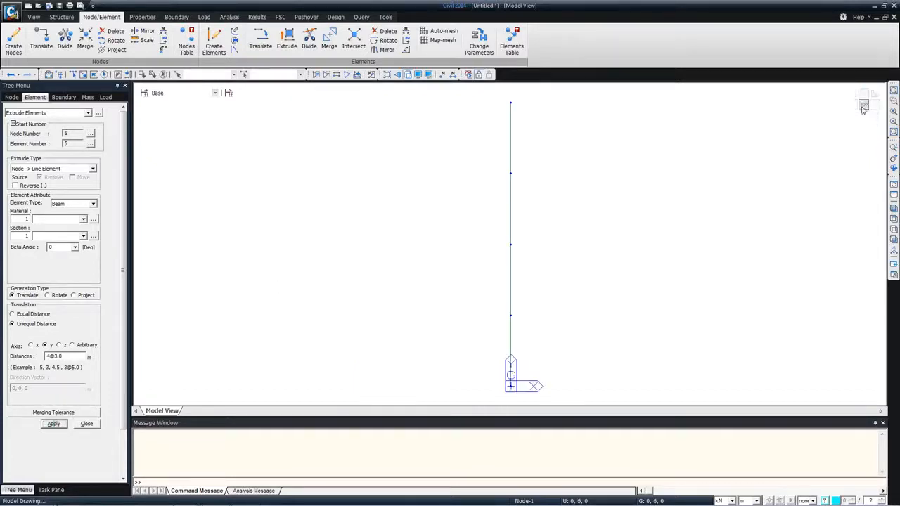
Step: Rotate all nodes of the beam line in move mode by -15 degrees about the z-axis through 0, 0, 0, with Intersect Frame Elements enabled
left_click(104, 74)
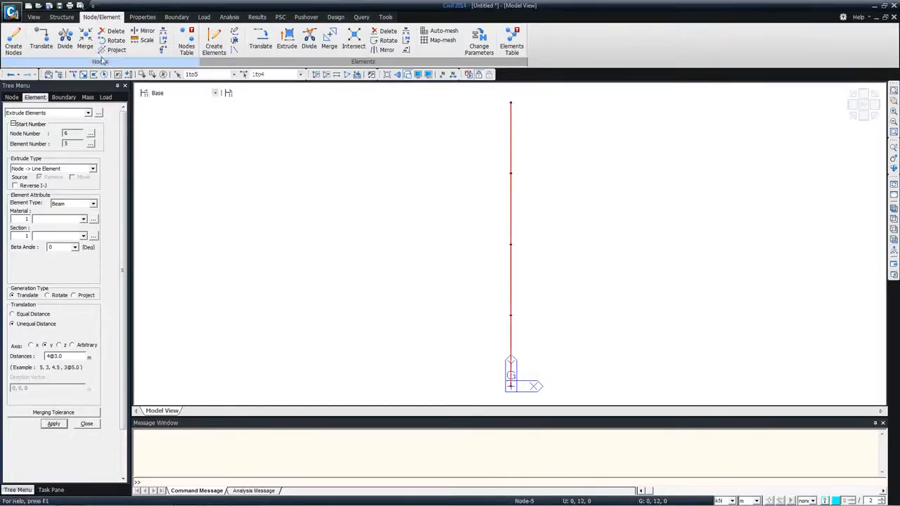
left_click(16, 98)
left_click(35, 114)
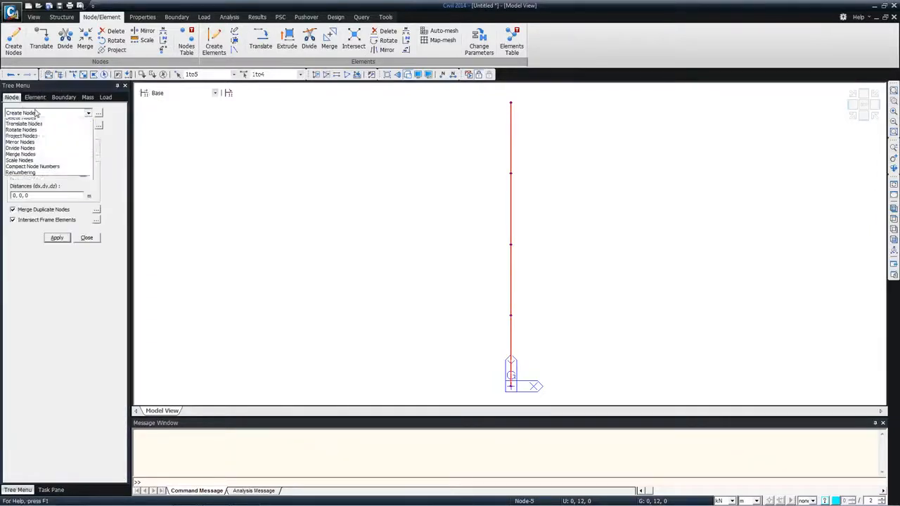
left_click(21, 130)
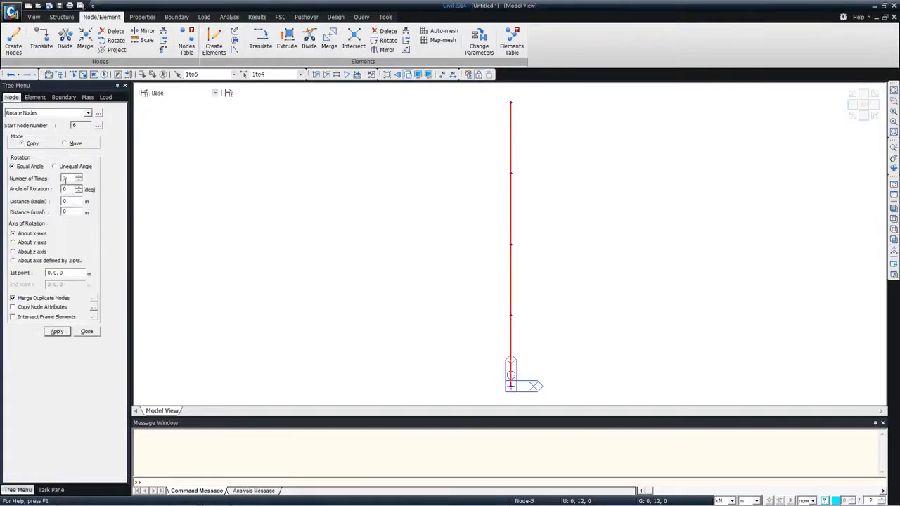
left_click(65, 143)
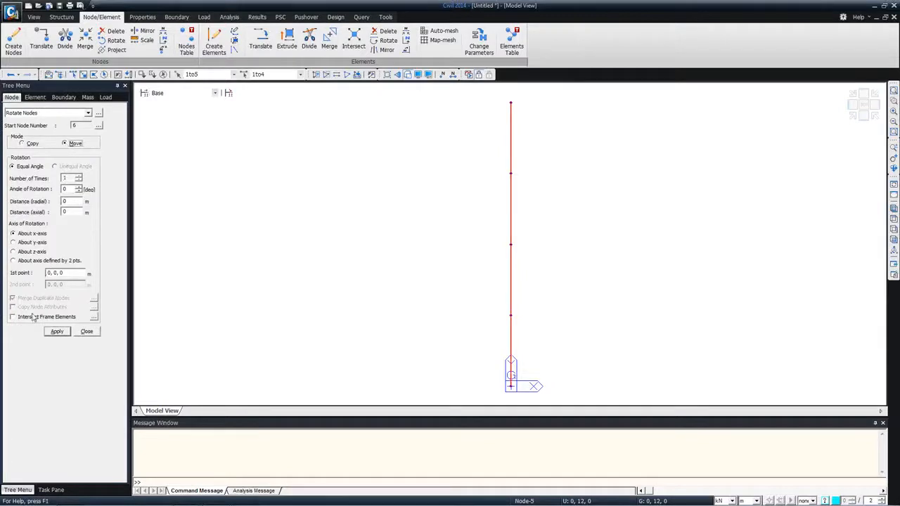
double_click(66, 190)
type("-35")
left_click(23, 252)
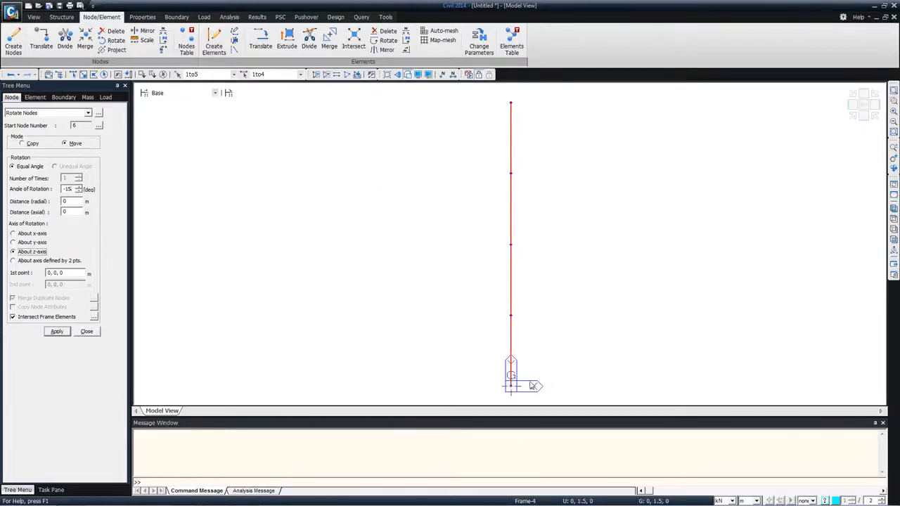
left_click(57, 332)
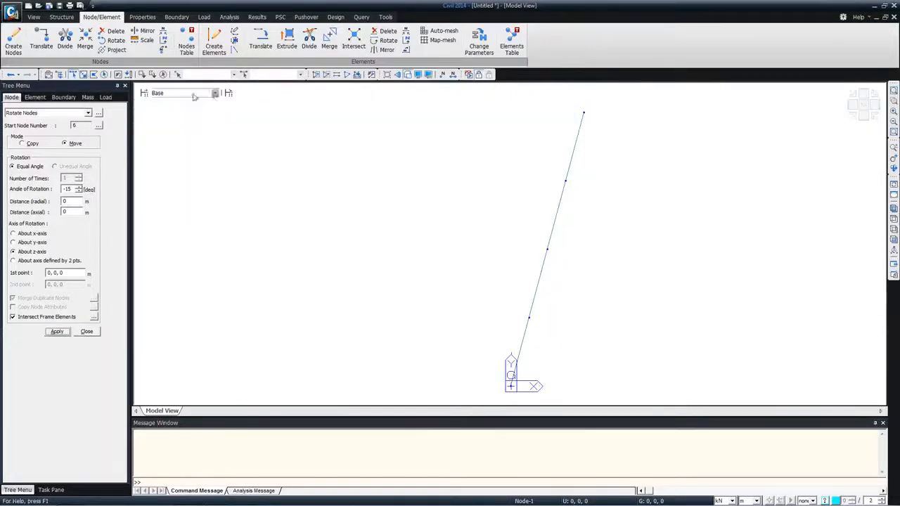
Step: Extrude all nodes of the skewed line into beam elements along the x axis, using an unequal distance of 40 m
left_click(104, 74)
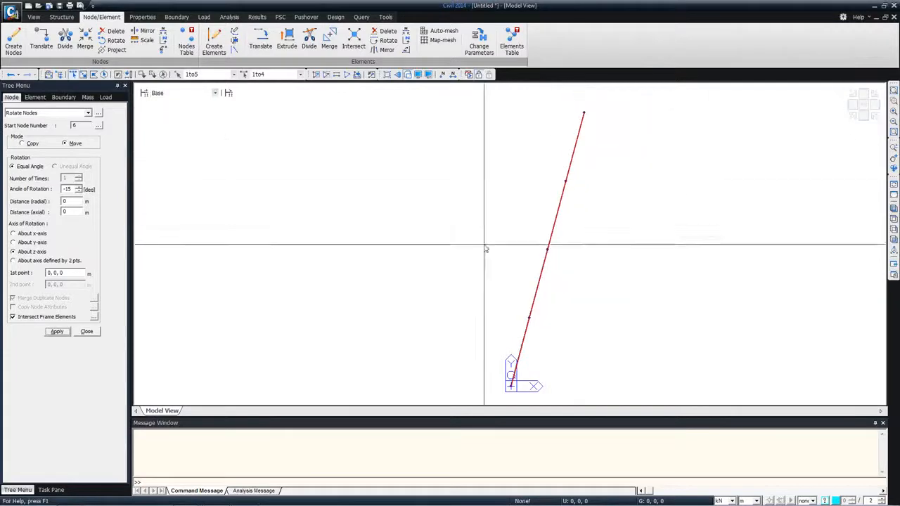
left_click(35, 97)
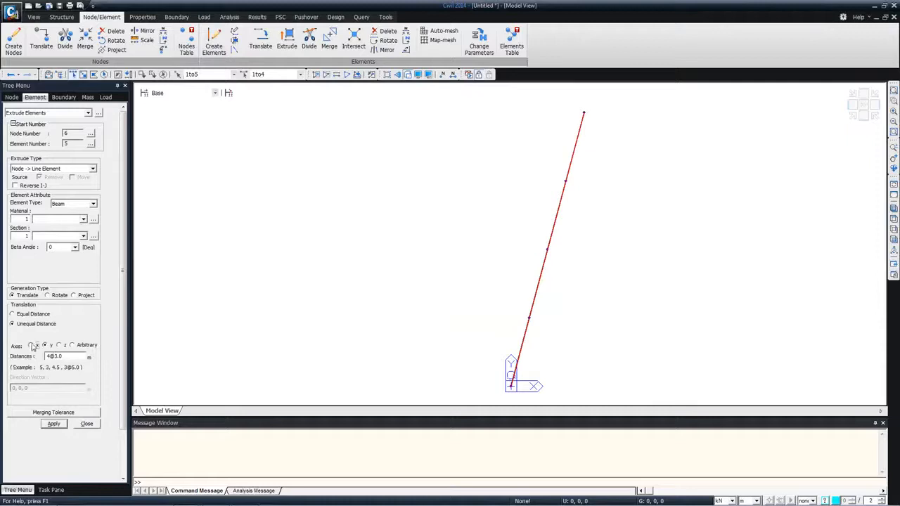
left_click_drag(62, 356, 47, 358)
type("4@")
left_click(53, 423)
left_click(895, 219)
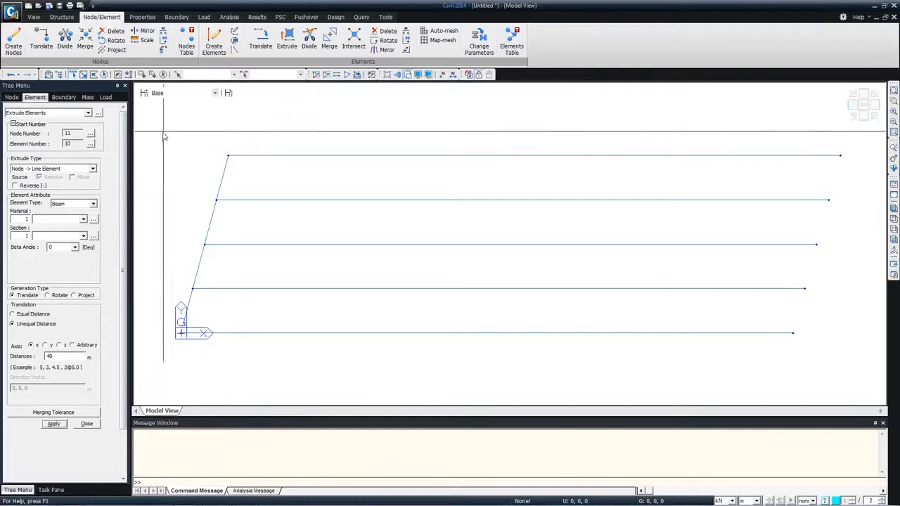
Step: Copy the skewed end line's elements 20 times at equal distances of 40/20, 0, 0 m, intersecting both nodes and elements
left_click_drag(220, 216, 276, 367)
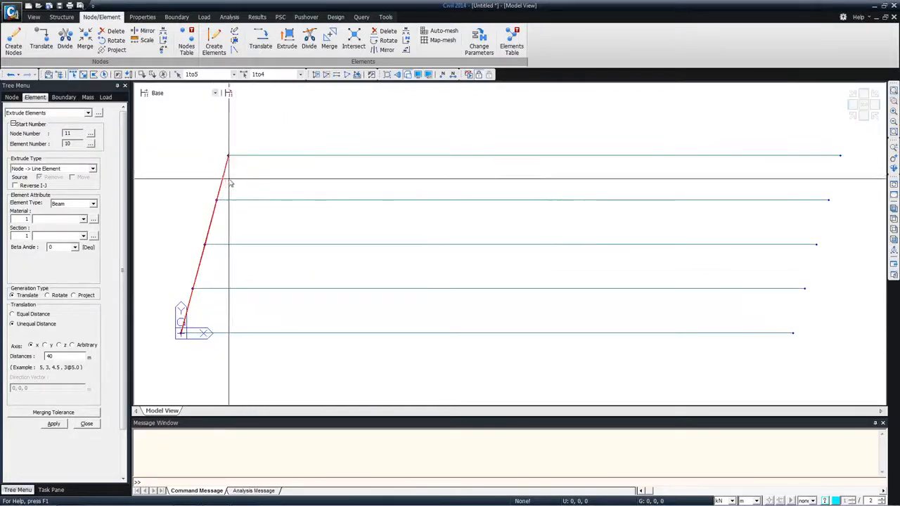
left_click(260, 40)
left_click(50, 215)
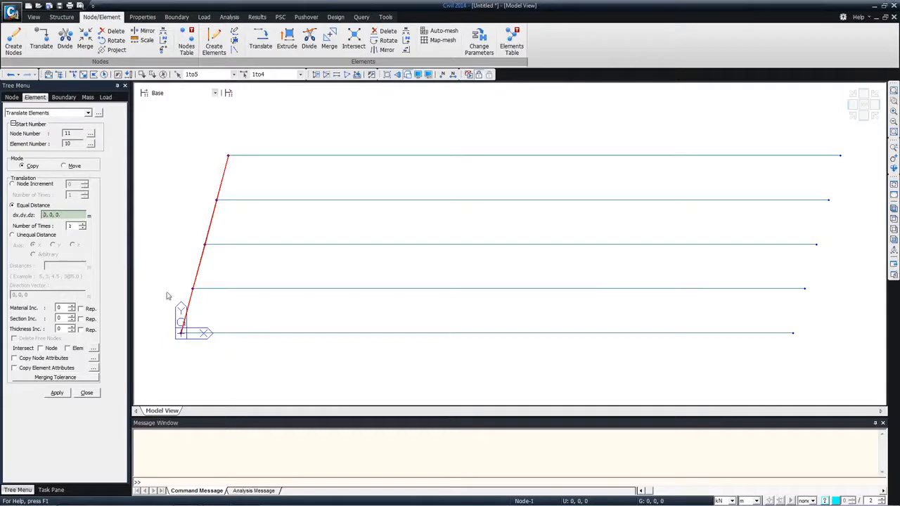
left_click(182, 333)
left_click(805, 347)
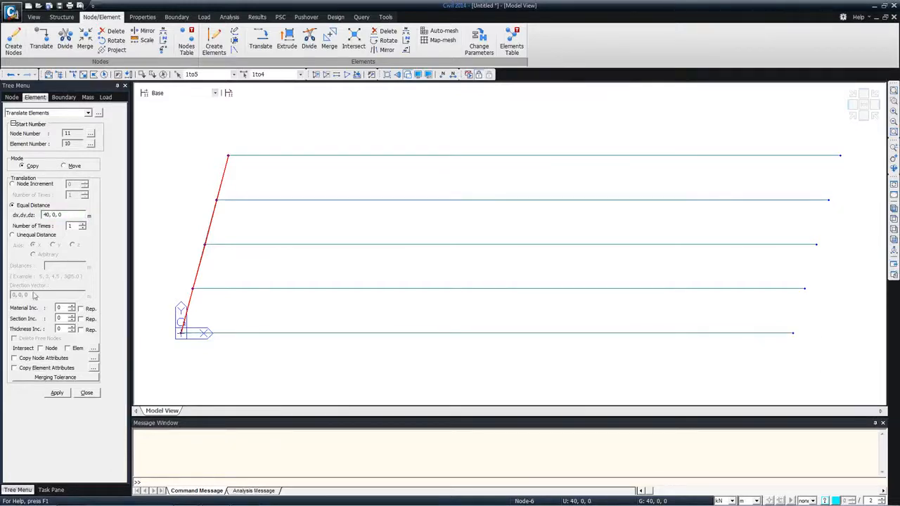
left_click(53, 214)
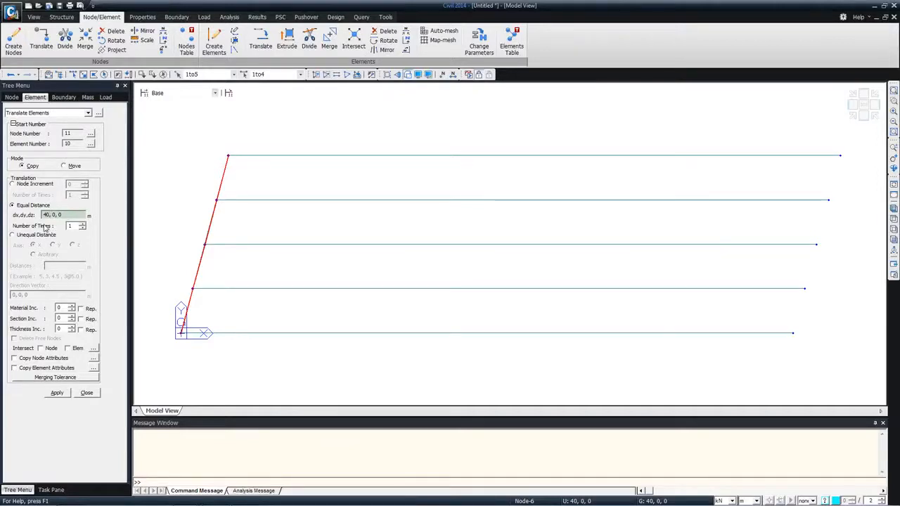
left_click(51, 215)
type("/20")
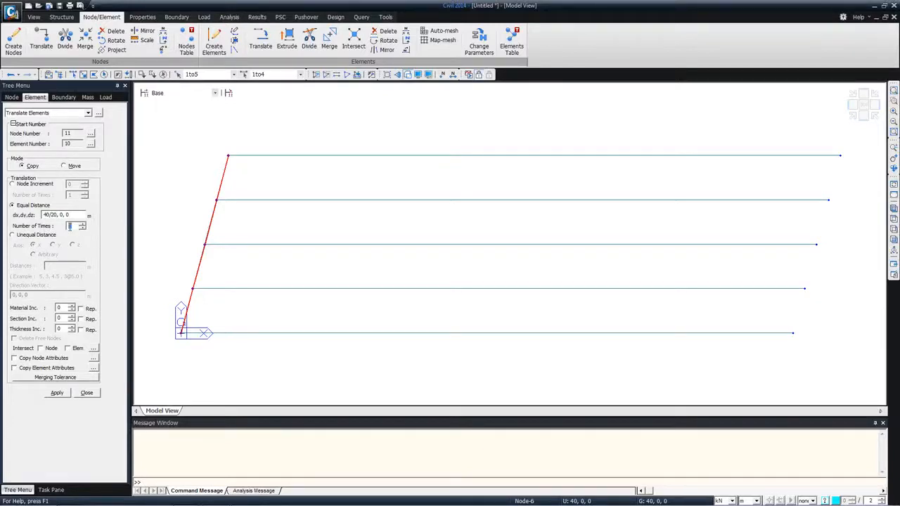
left_click(40, 348)
left_click(67, 348)
left_click(57, 393)
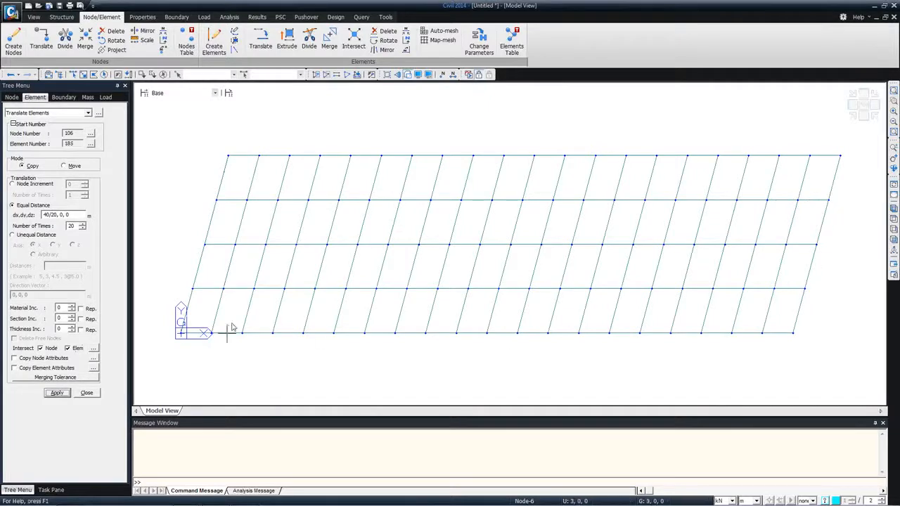
Step: Extrude the skewed line elements at the origin end into plate elements, replacing the source lines, by 0, 0, -1 m repeated 4 times
left_click_drag(456, 262, 457, 216)
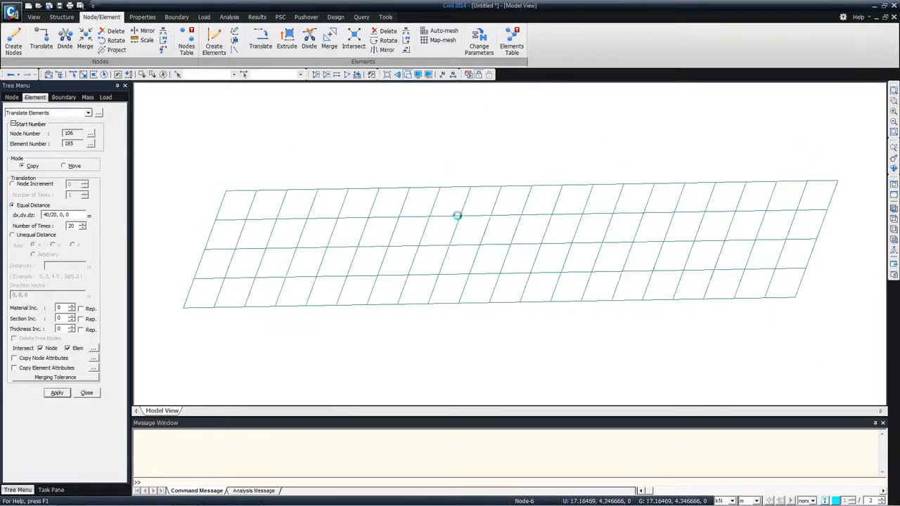
left_click(864, 104)
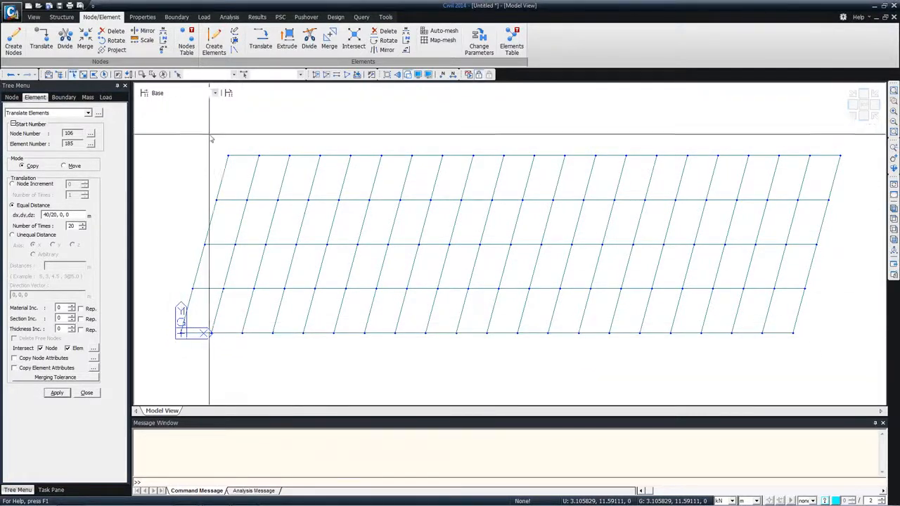
left_click(94, 76)
left_click(201, 137)
left_click(245, 143)
double_click(178, 357)
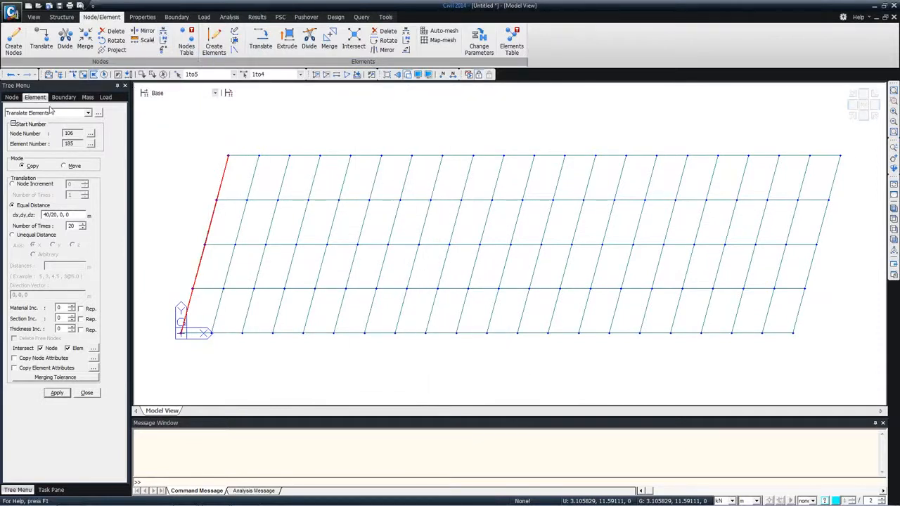
left_click(51, 112)
left_click(48, 174)
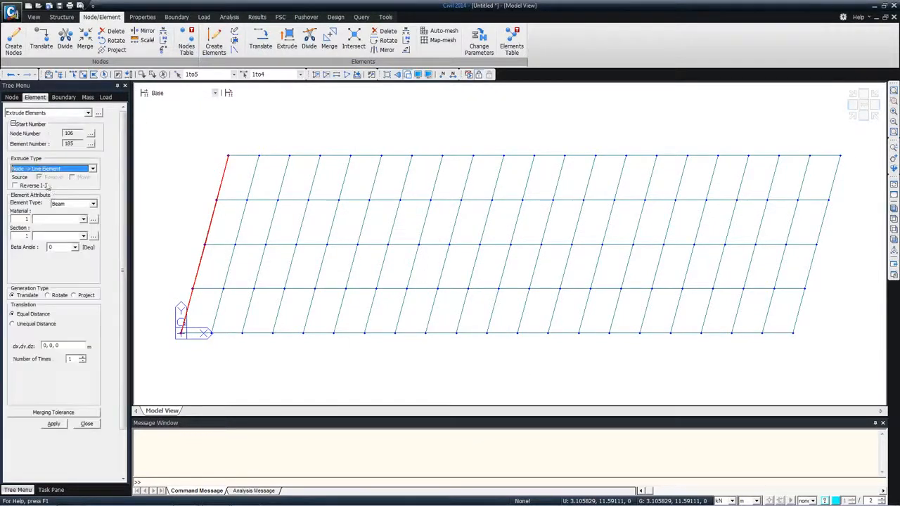
left_click(52, 169)
left_click(51, 182)
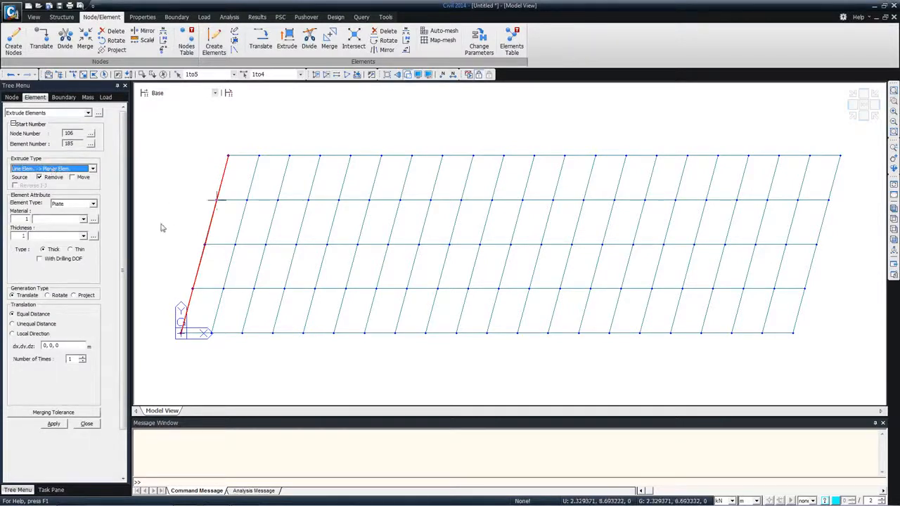
double_click(58, 345)
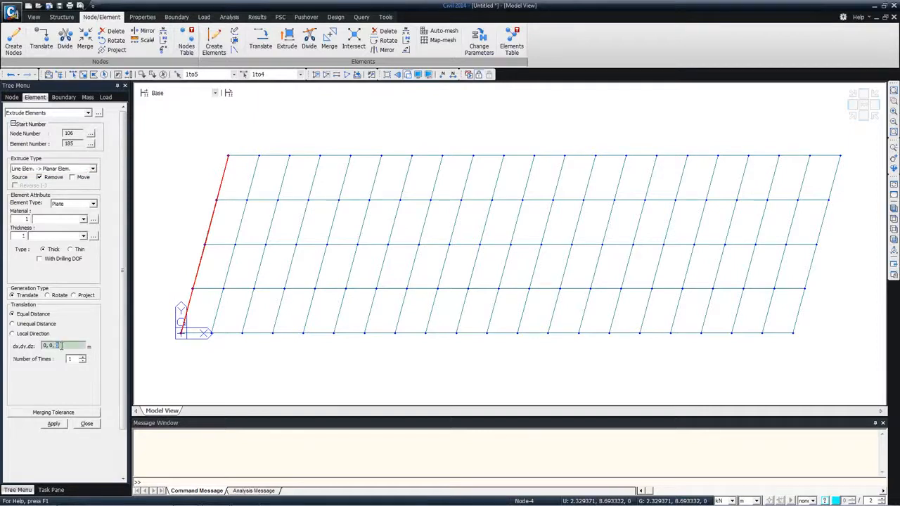
left_click_drag(62, 345, 44, 345)
left_click(58, 424)
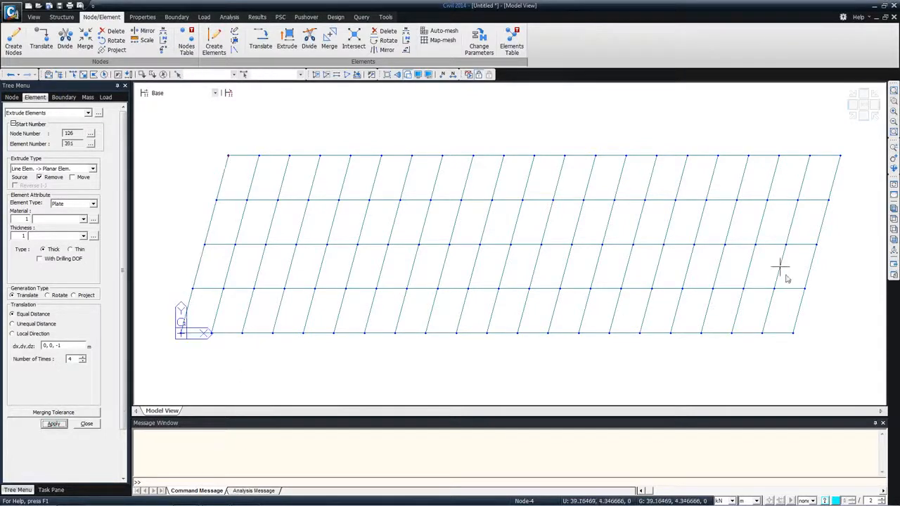
Step: Extrude the bottom nodes of the plate abutment into beam line elements as piles, by 0, 0, -1 m repeated 20 times
left_click(893, 209)
mouse_move(255, 311)
middle_mouse_down("ctrl")
mouse_move(235, 309)
mouse_move(247, 313)
middle_mouse_up("ctrl")
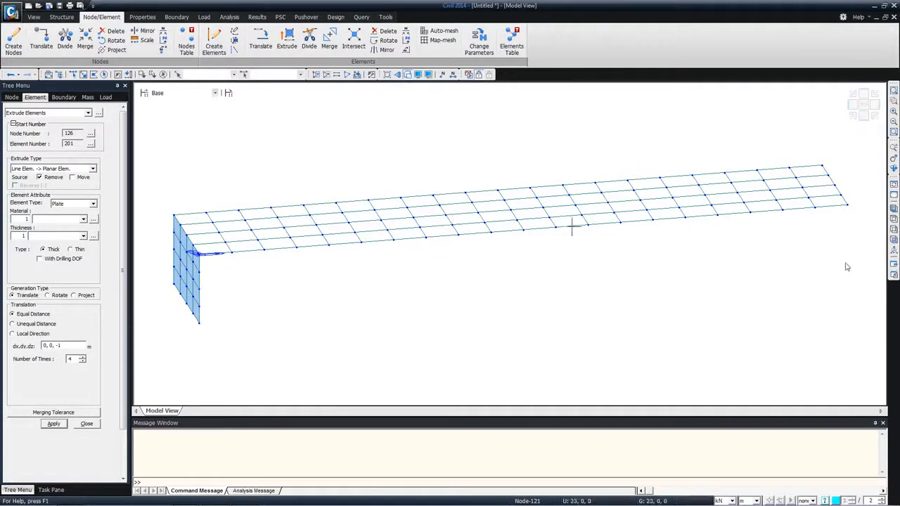
left_click(892, 241)
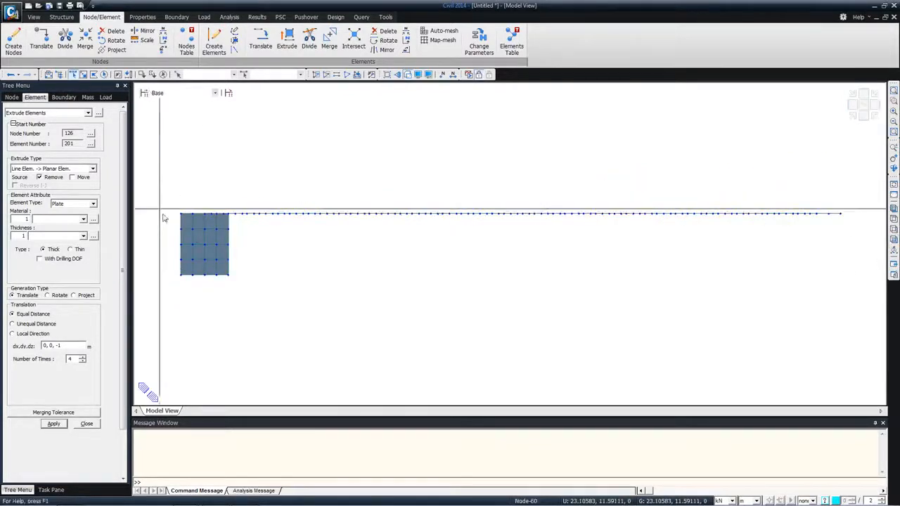
left_click_drag(173, 269, 297, 301)
left_click(41, 169)
left_click(41, 177)
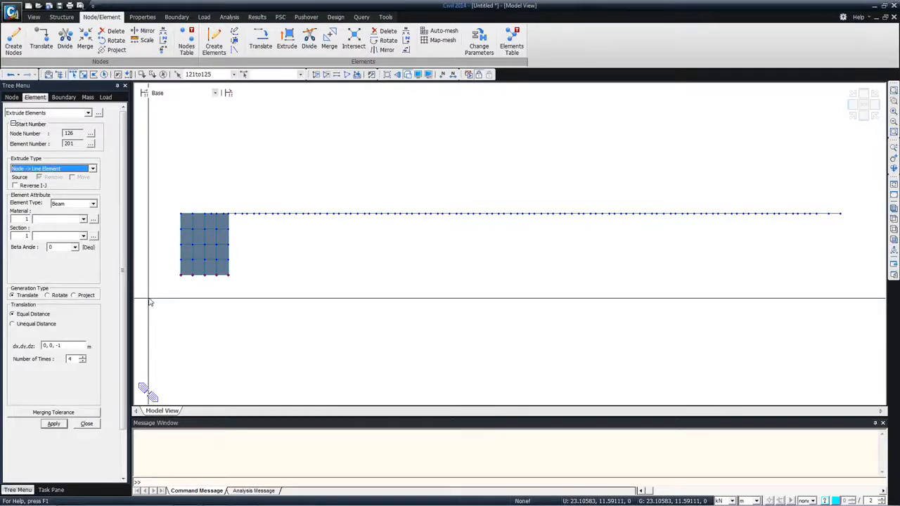
left_click_drag(75, 359, 49, 362)
left_click(57, 346)
type("-")
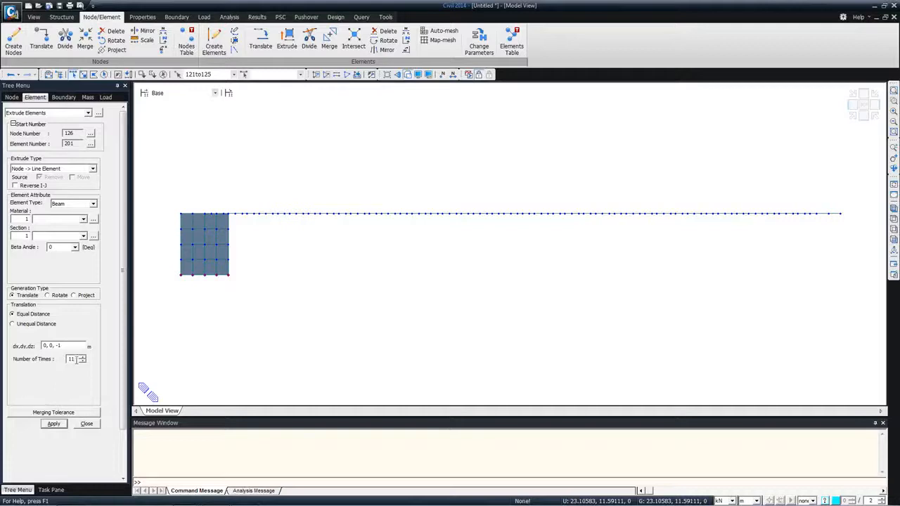
double_click(71, 359)
type("20")
left_click(54, 423)
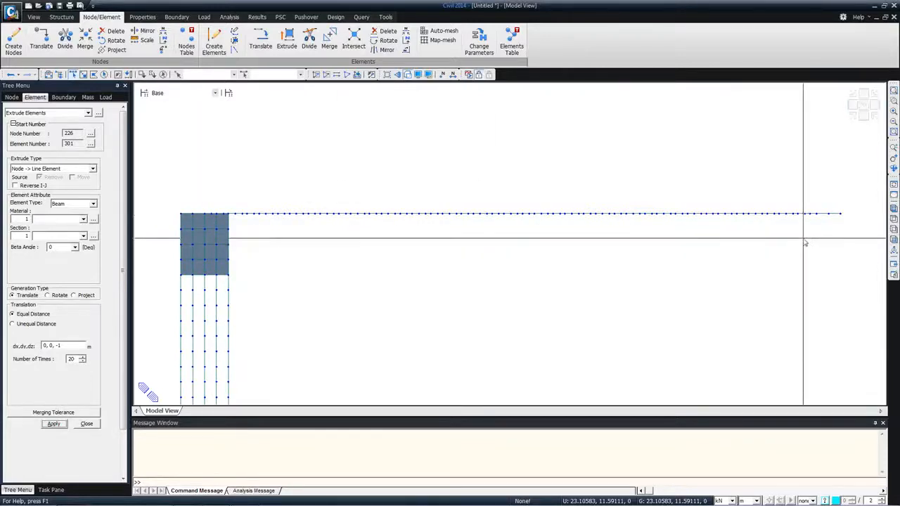
left_click(893, 209)
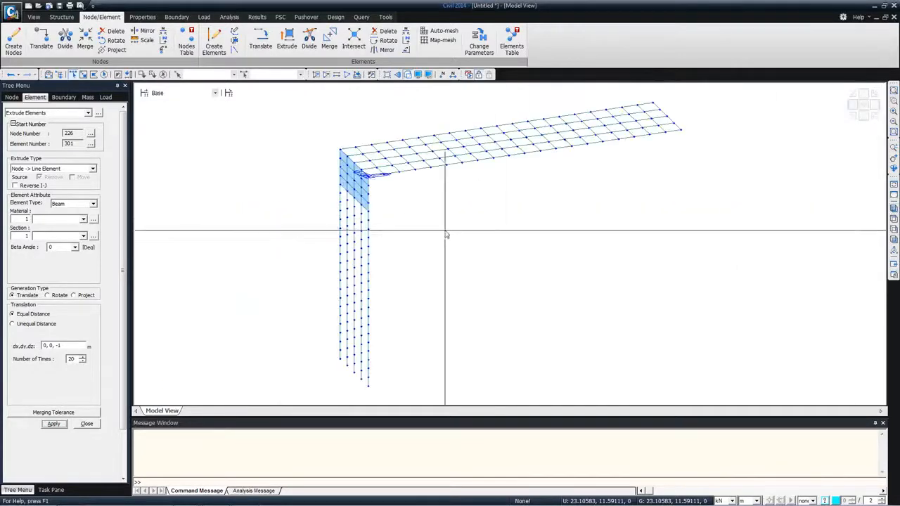
mouse_move(402, 274)
middle_mouse_down("ctrl")
mouse_move(391, 257)
mouse_move(362, 261)
mouse_move(406, 260)
middle_mouse_up("ctrl")
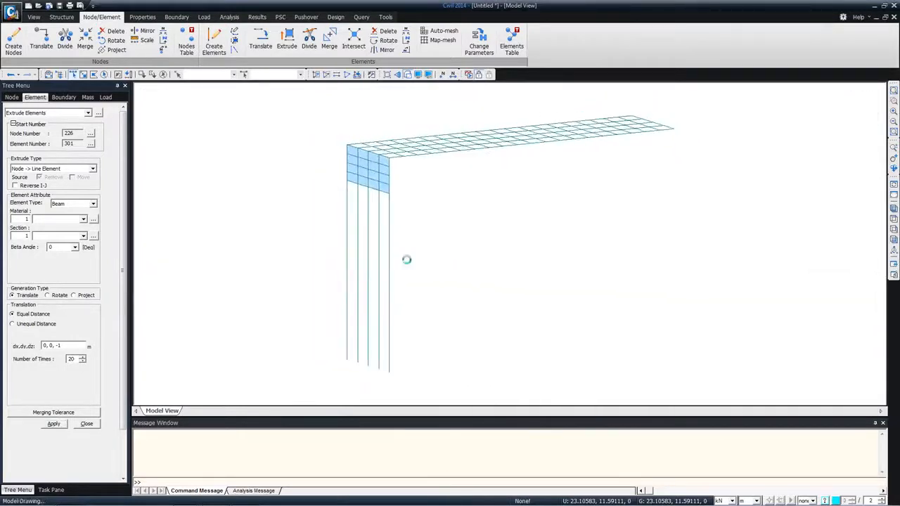
left_click(85, 424)
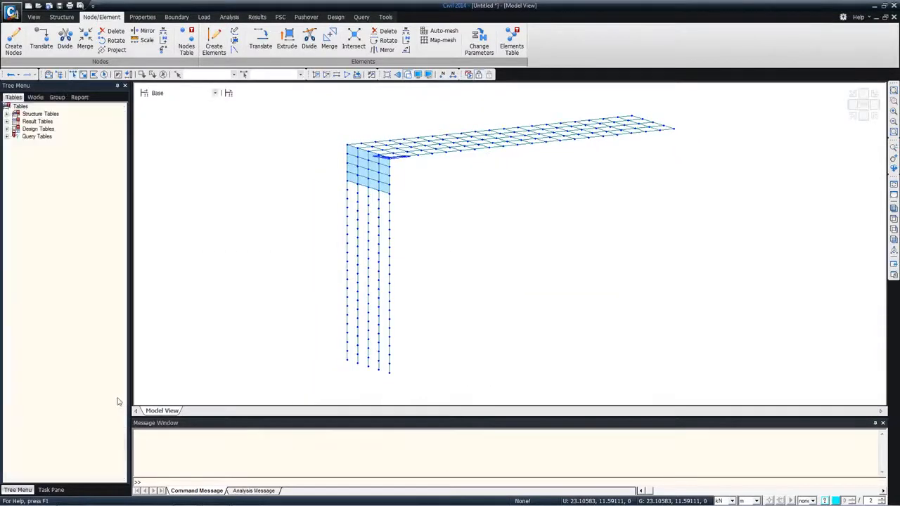
Step: Start a new material definition and set its type of design to SRC
left_click(33, 98)
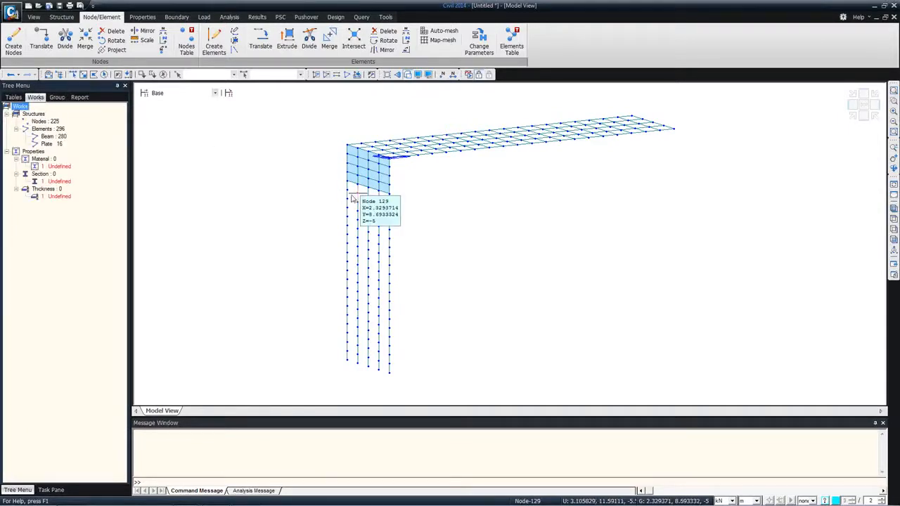
left_click(142, 17)
left_click(17, 40)
left_click(396, 91)
left_click(513, 57)
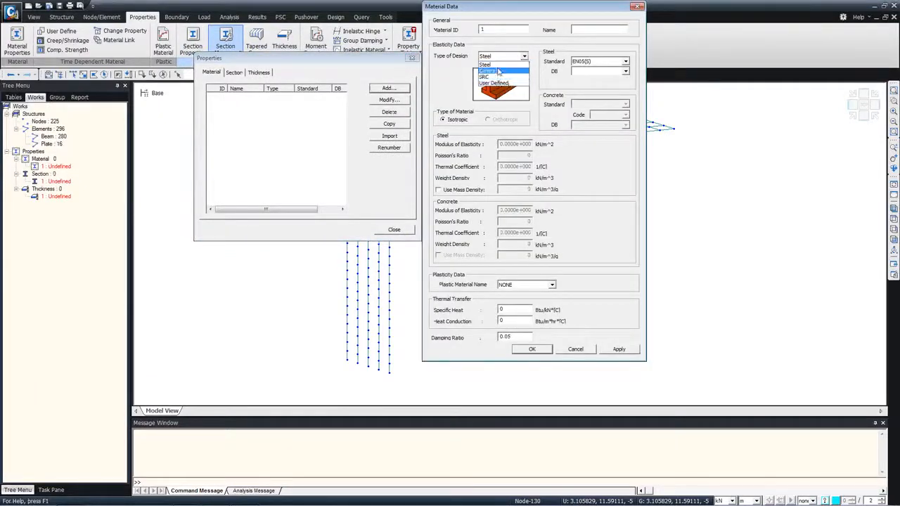
left_click(496, 72)
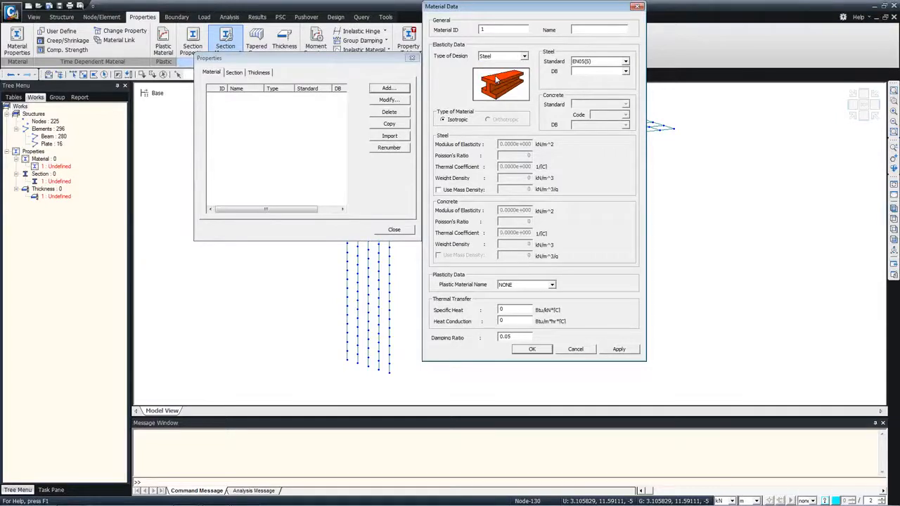
left_click(496, 80)
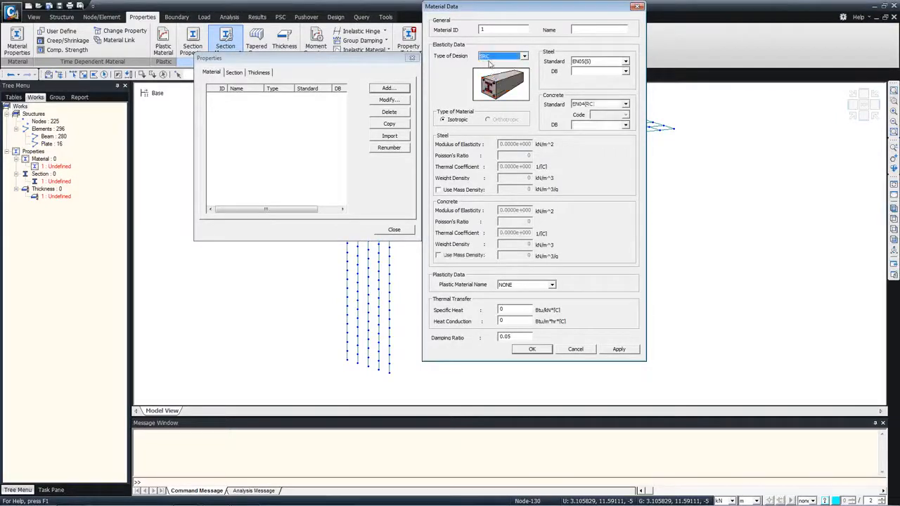
Step: Assign S355 steel and C40/50 concrete to the SRC material, name it composite, and add it
left_click(626, 71)
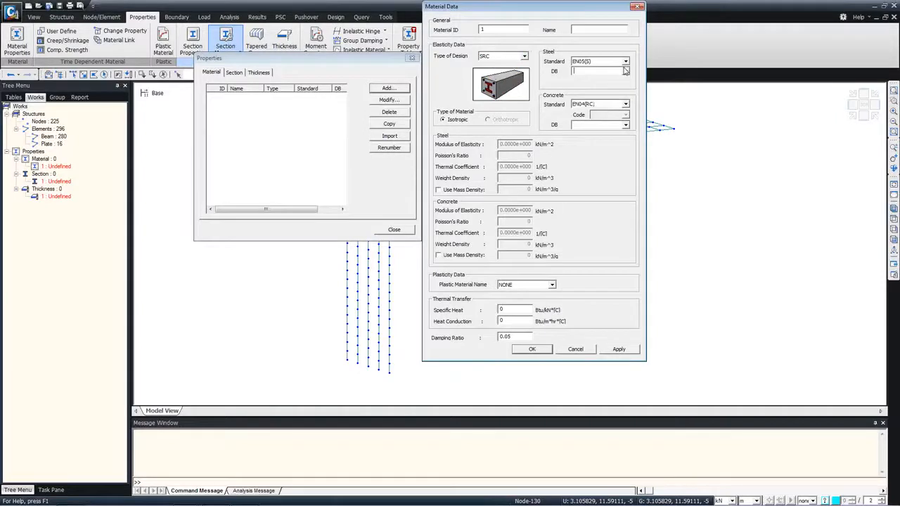
left_click(580, 92)
left_click(626, 125)
left_click(585, 156)
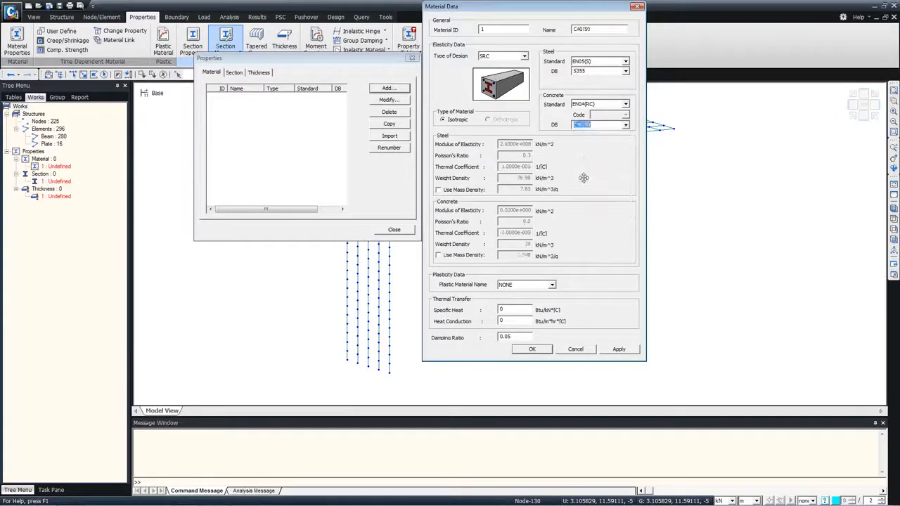
double_click(587, 29)
type("composite")
left_click(619, 349)
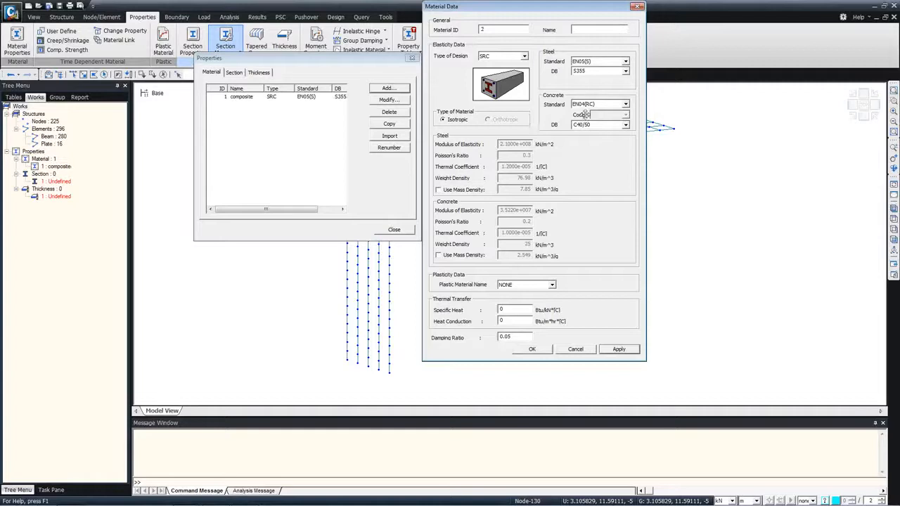
Step: Add a second material of type Steel with grade S355 from the EN05(S) standard
left_click(503, 55)
left_click(500, 65)
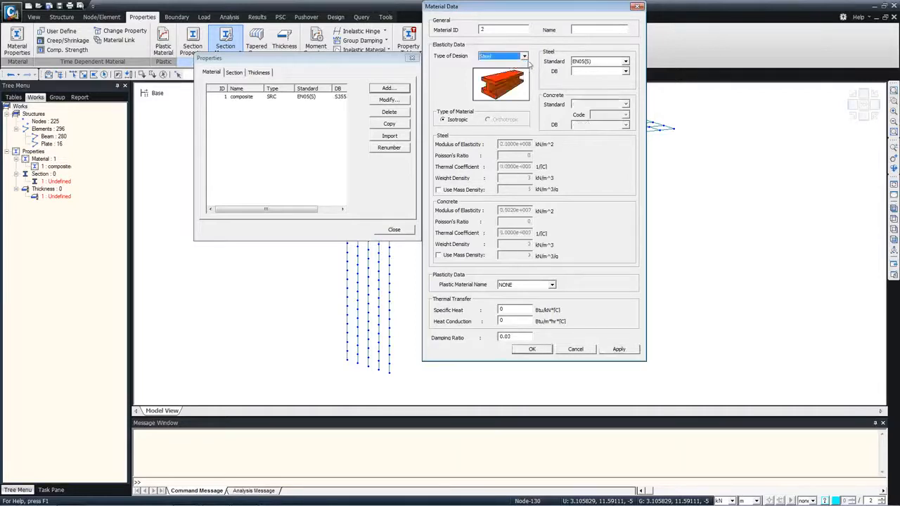
left_click(625, 71)
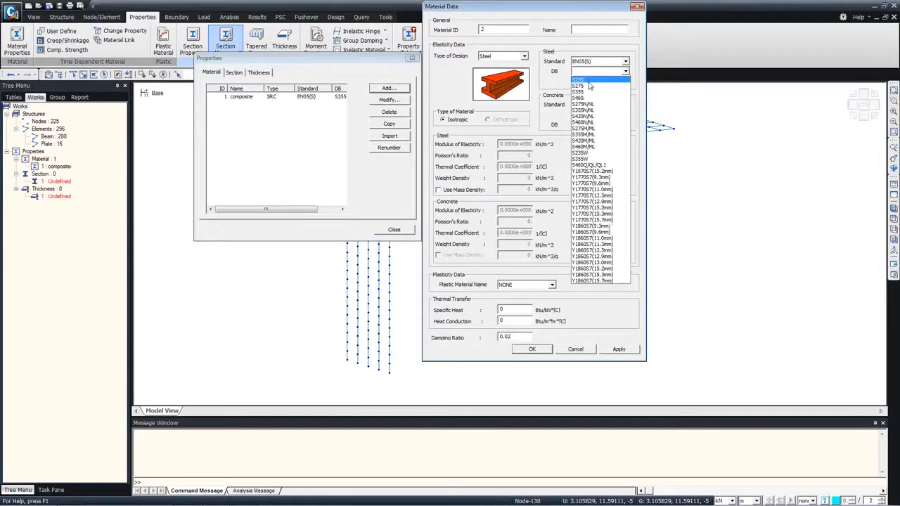
left_click(585, 90)
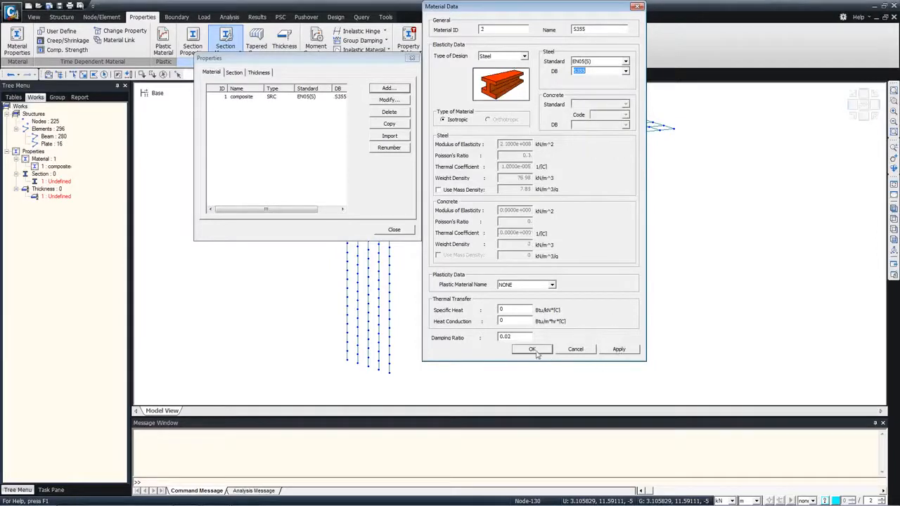
left_click(618, 349)
Step: Add a Concrete material named Piles with grade C40/50 from the EN04(RC) standard
left_click(523, 55)
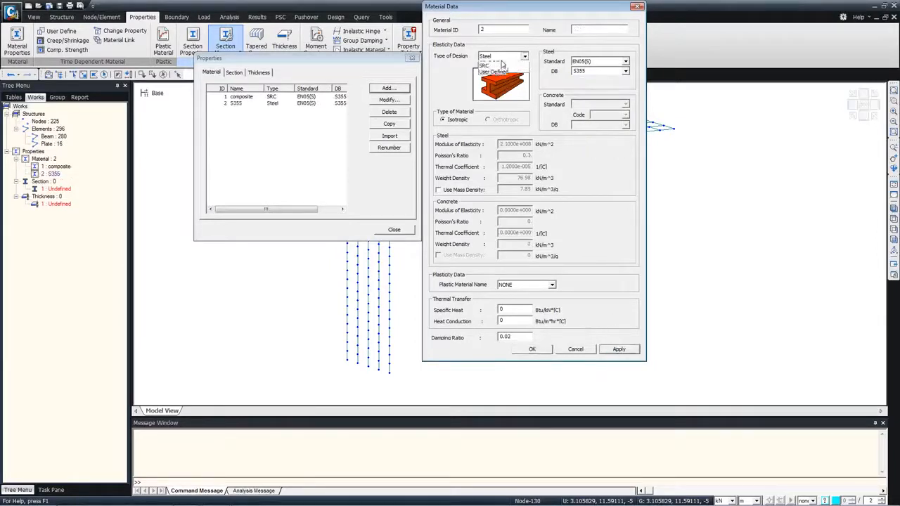
left_click(490, 71)
left_click(625, 125)
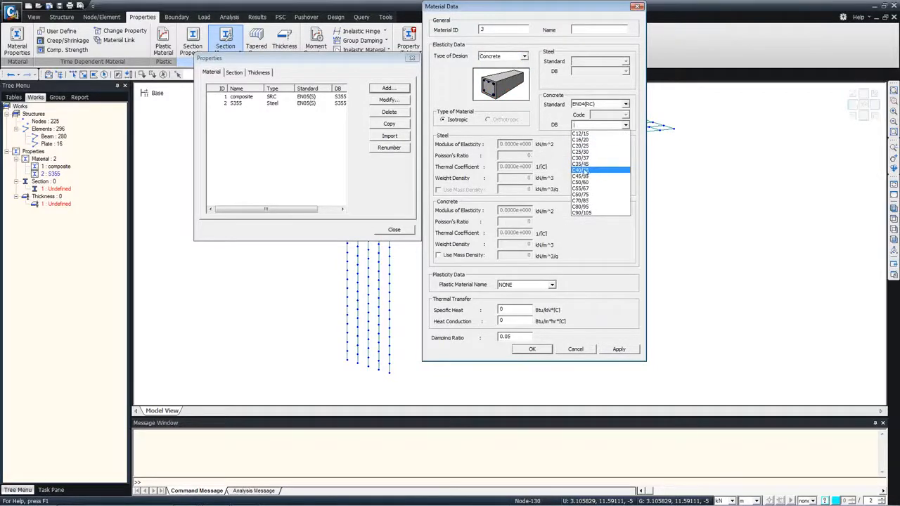
left_click(584, 172)
double_click(578, 33)
type("Piles")
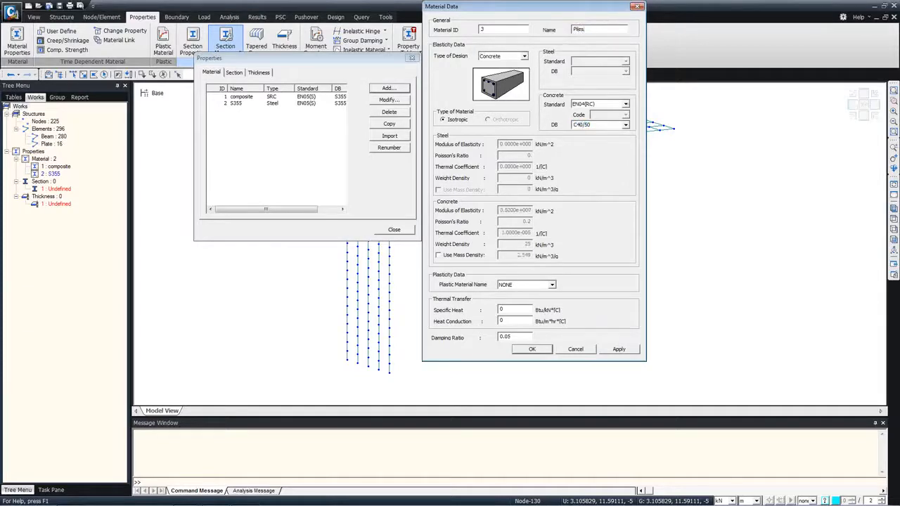
left_click(620, 349)
Step: Add a concrete material named slab transverse based on C35/45, with standard None and weight density 0
left_click(592, 31)
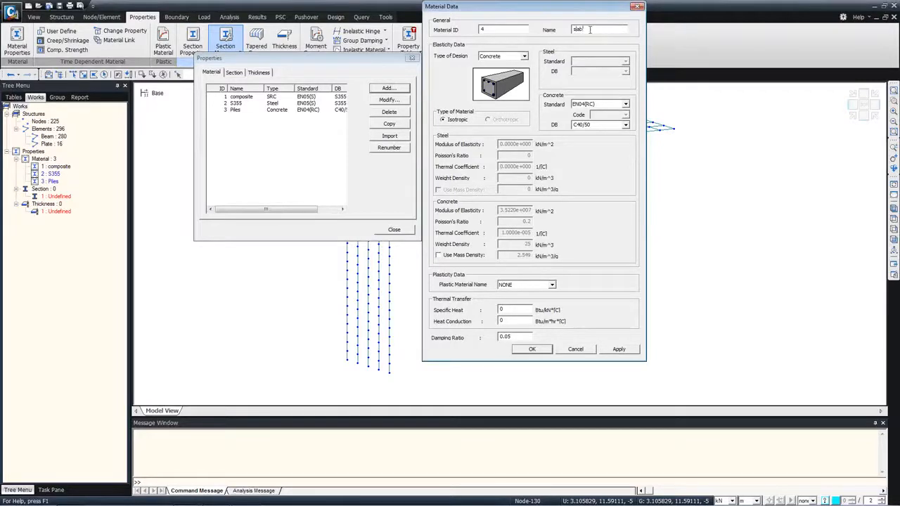
type("transverse")
left_click(626, 125)
left_click(587, 167)
left_click(626, 104)
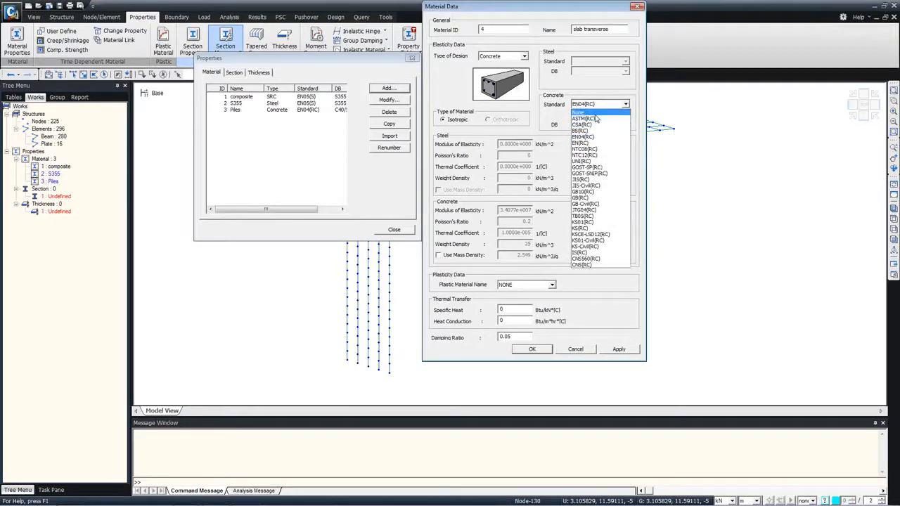
left_click(583, 112)
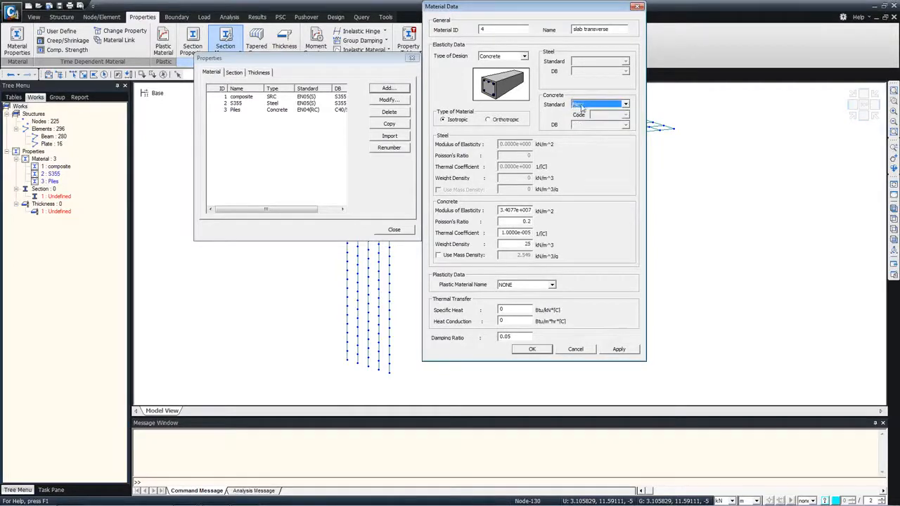
left_click_drag(515, 242, 542, 241)
type("0")
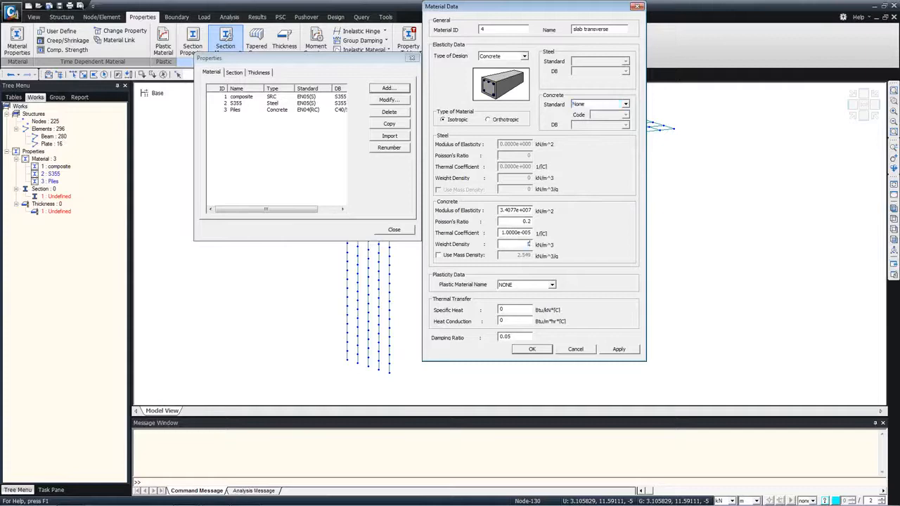
left_click(618, 350)
Step: Add a concrete material named Slab with standard None, adjust its weight density, and finish defining materials
left_click(585, 30)
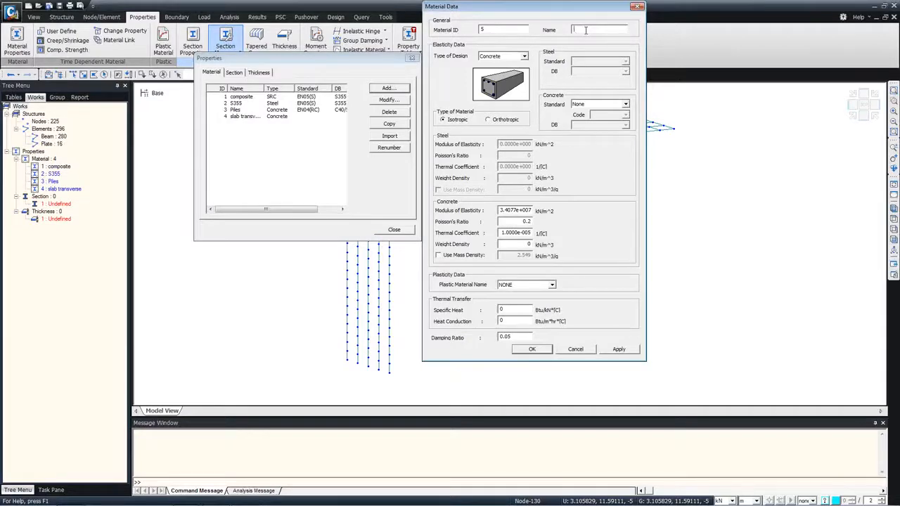
type("Slab")
double_click(529, 244)
left_click(534, 351)
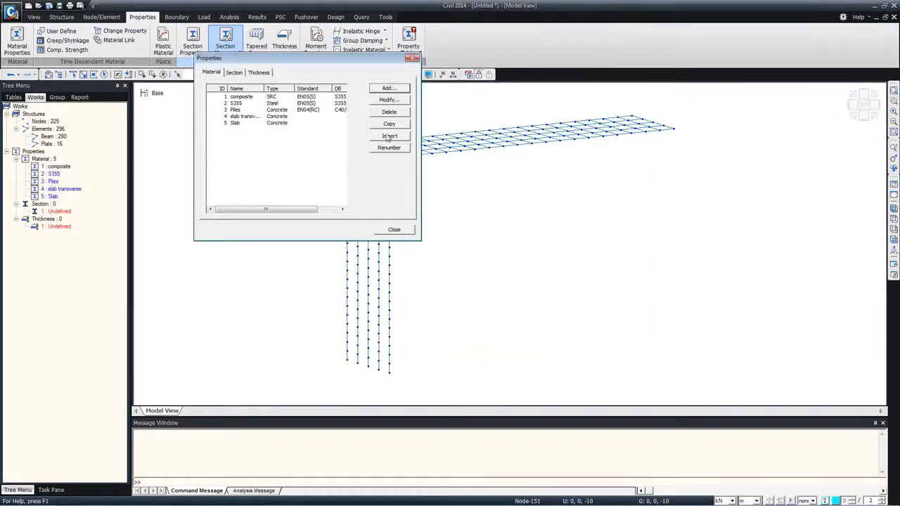
Step: Review the composite, S355, Piles, slab transverse and Slab entries in the material list
left_click(239, 96)
left_click(239, 103)
left_click(245, 116)
left_click(243, 123)
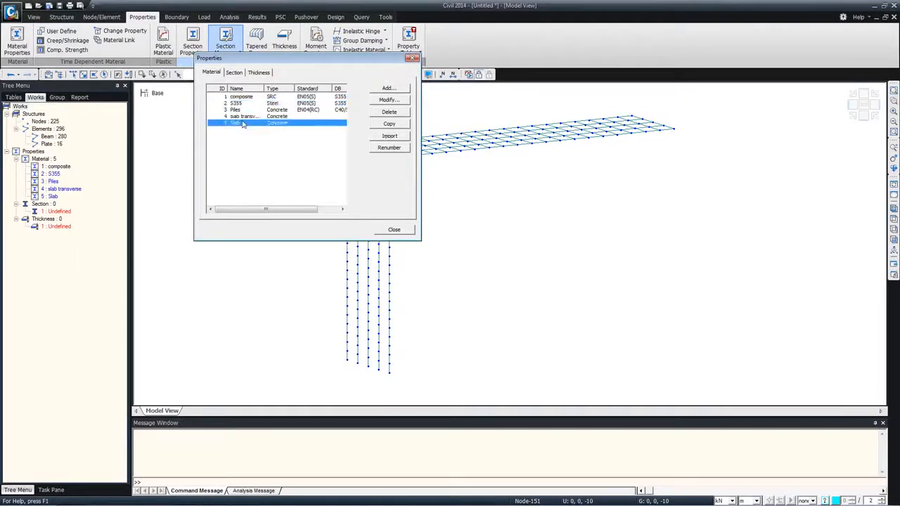
left_click(243, 116)
left_click(242, 111)
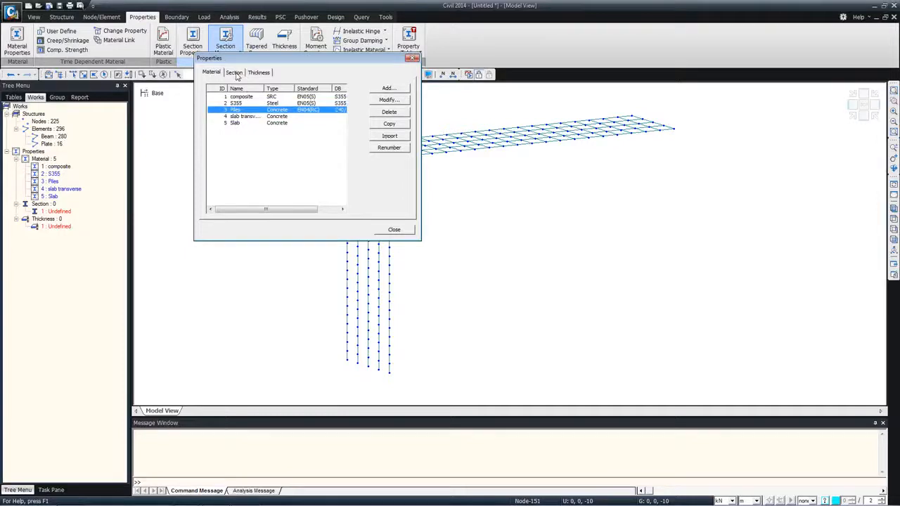
Step: Explore the database section shapes for a new section and browse the I-Section sizes of the BS4-93 standard
left_click(235, 73)
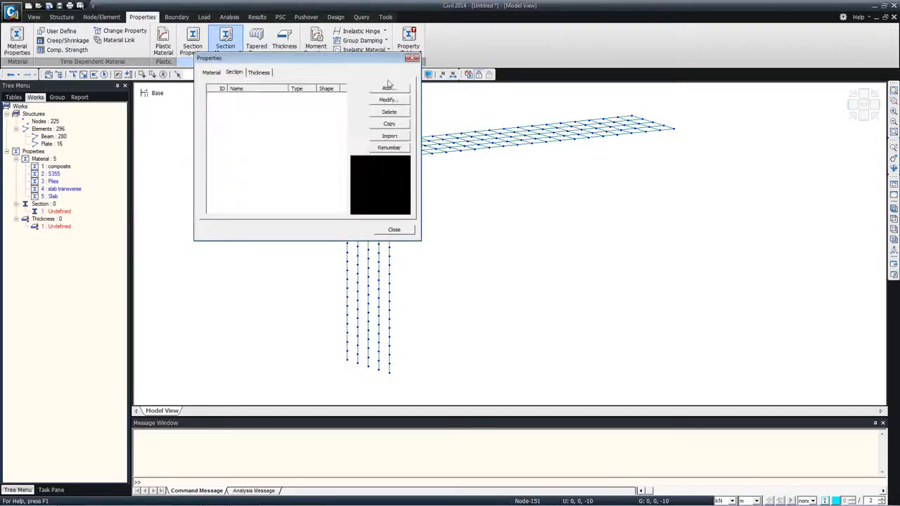
left_click(396, 90)
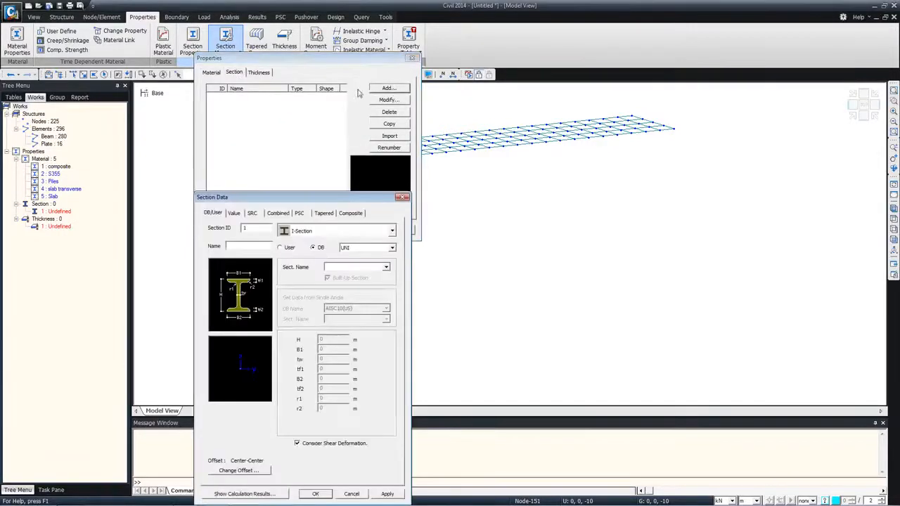
left_click_drag(276, 202, 328, 101)
left_click(439, 129)
scroll(433, 199, "down", 2)
scroll(434, 199, "up", 2)
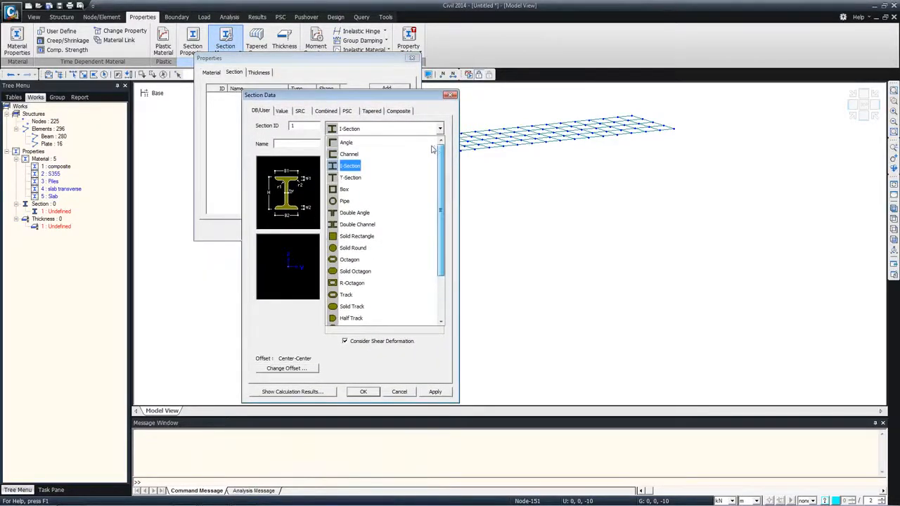
left_click(352, 166)
left_click(440, 145)
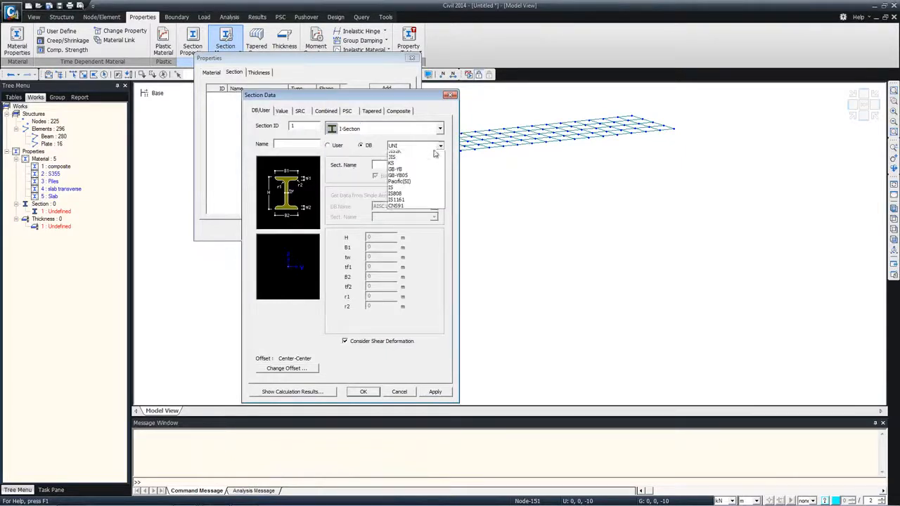
left_click(403, 217)
left_click(433, 164)
mouse_move(436, 184)
left_mouse_down()
mouse_move(436, 263)
mouse_move(428, 199)
left_mouse_up()
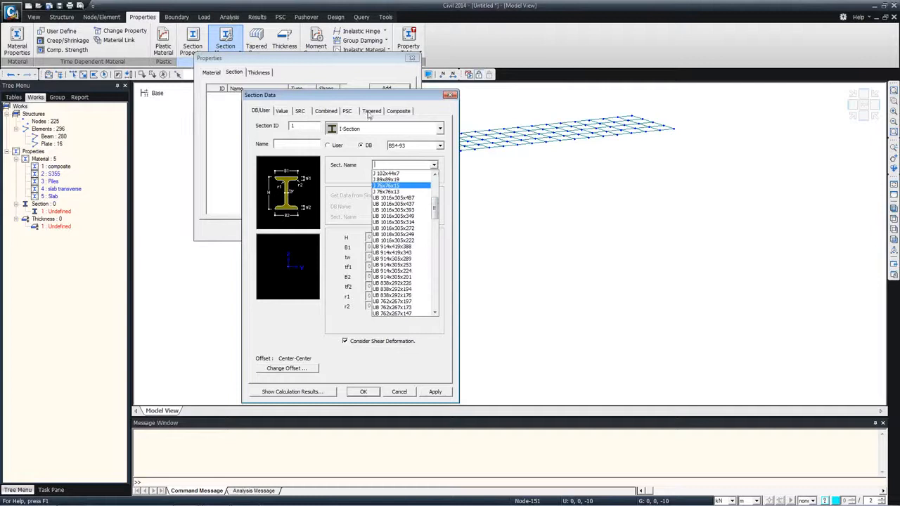
Step: Examine the composite section types, including Steel-I and its inputs, and close the section definition without adding one
left_click(398, 113)
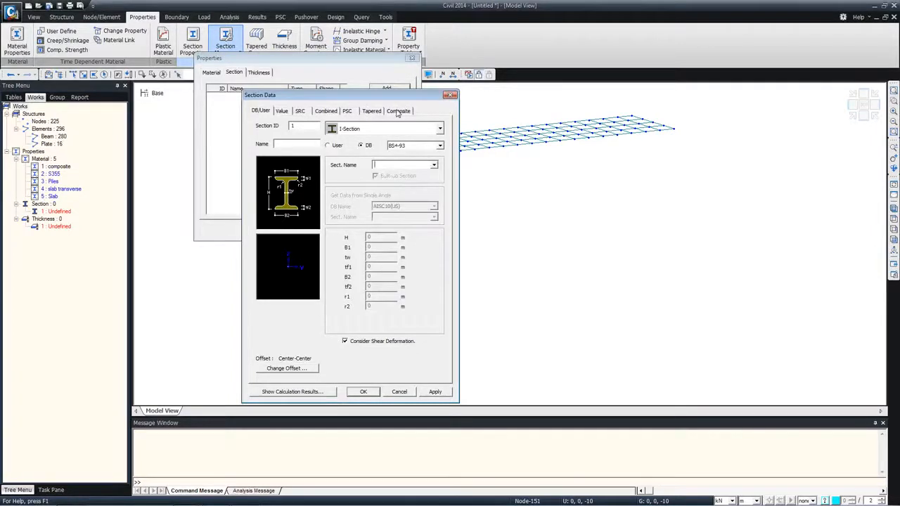
left_click(398, 112)
left_click(440, 146)
left_click(401, 160)
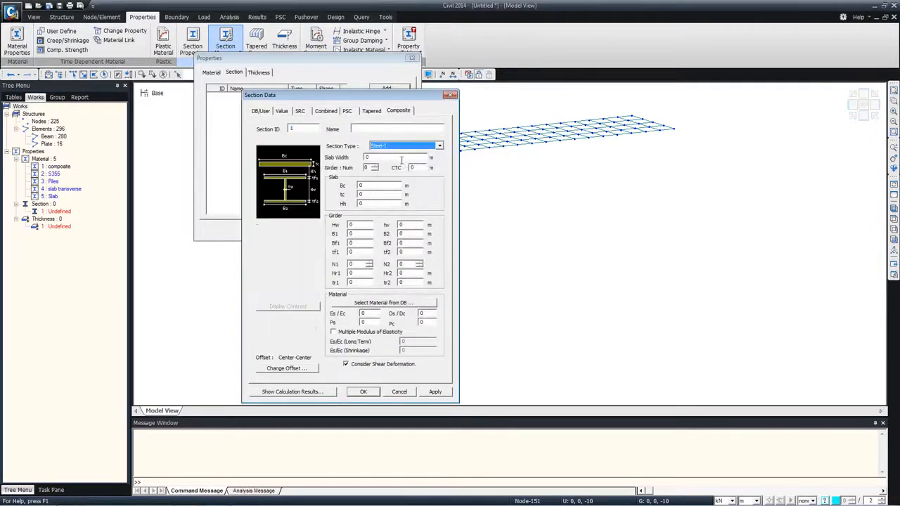
left_click(440, 146)
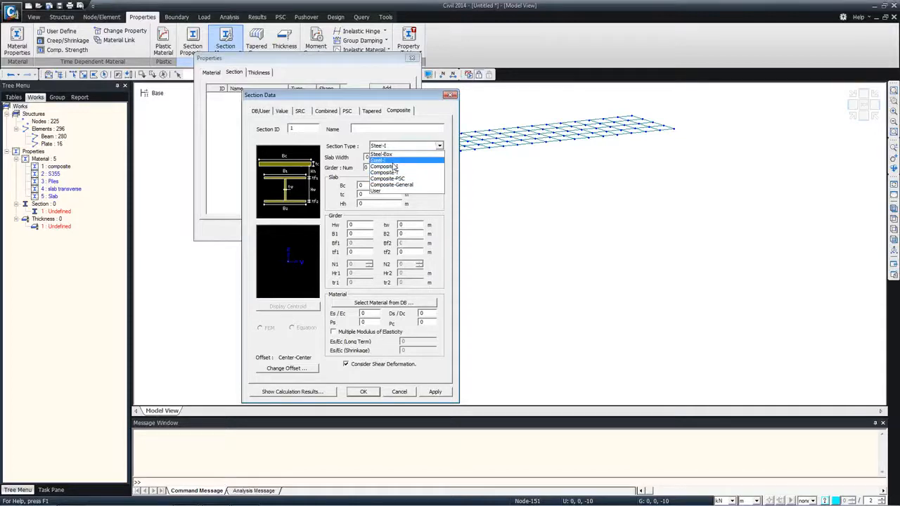
left_click(408, 391)
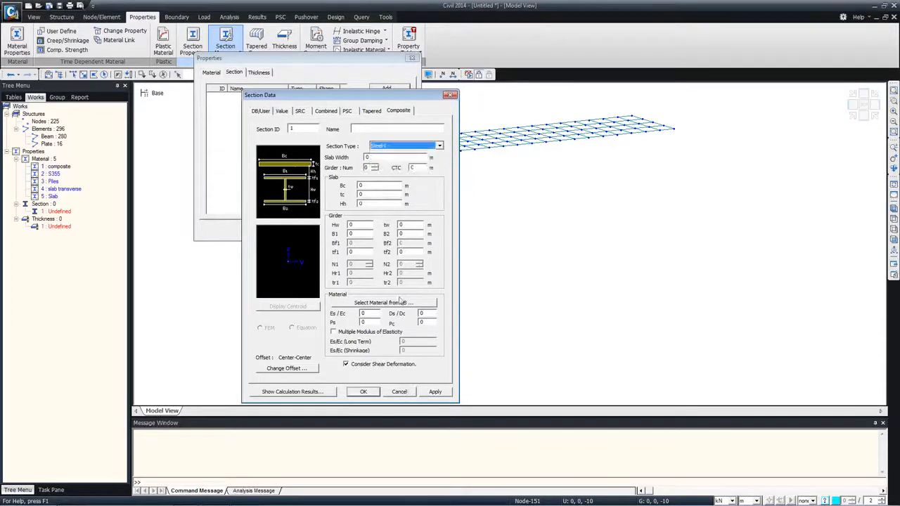
left_click(406, 393)
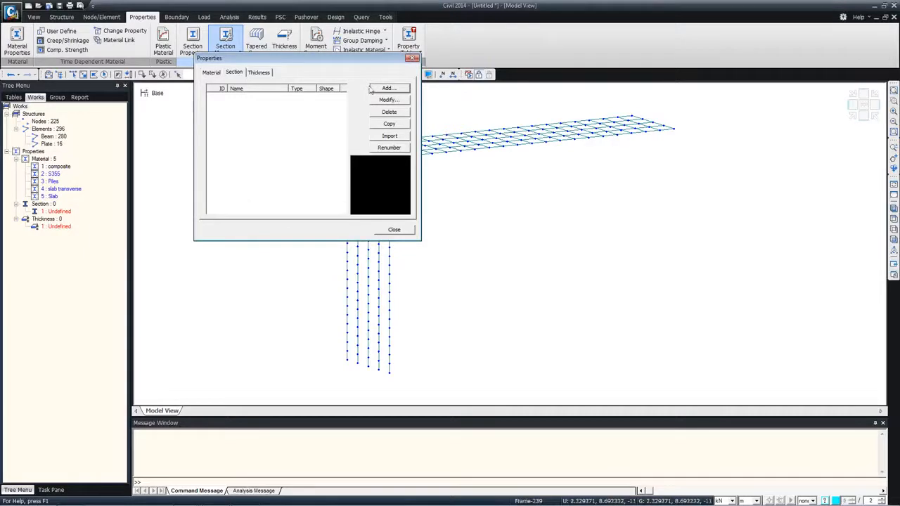
Step: Import all sections from the Untitled project file, keeping their IDs, and move the properties dialog clear of the model
left_click(389, 136)
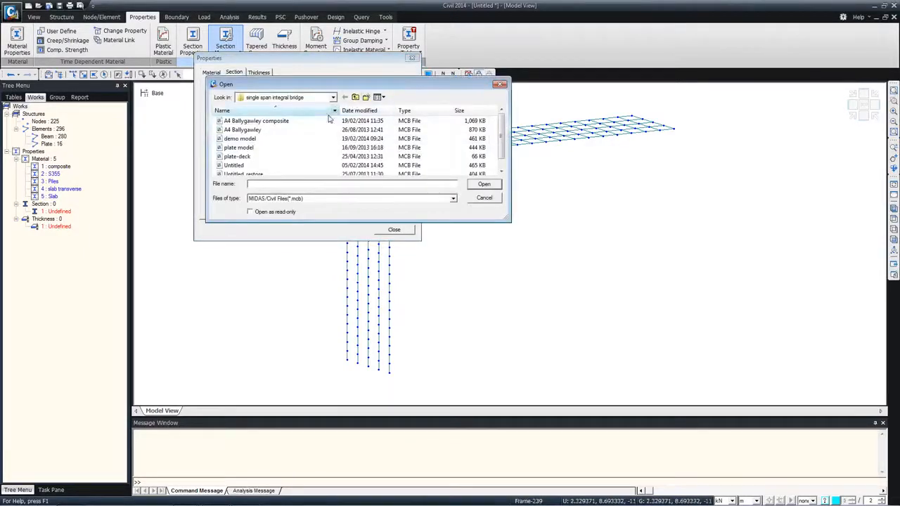
left_click(257, 166)
left_click(484, 184)
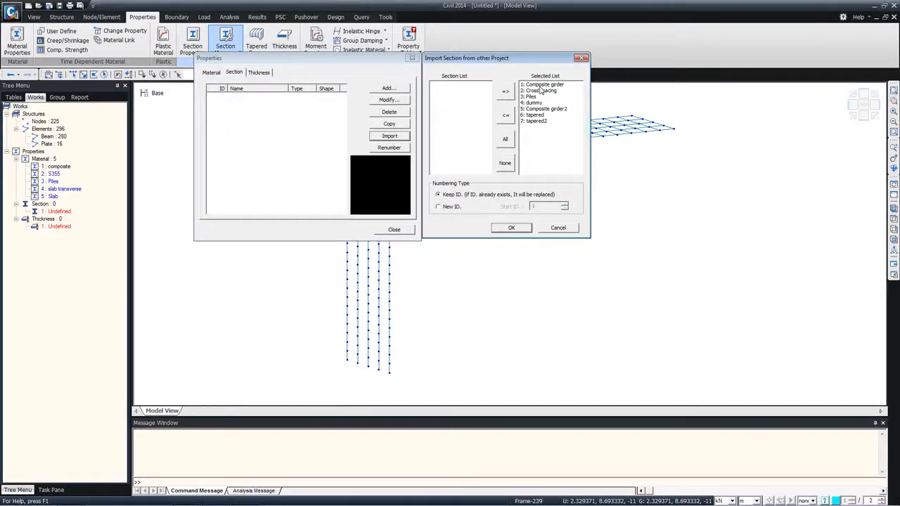
left_click(515, 228)
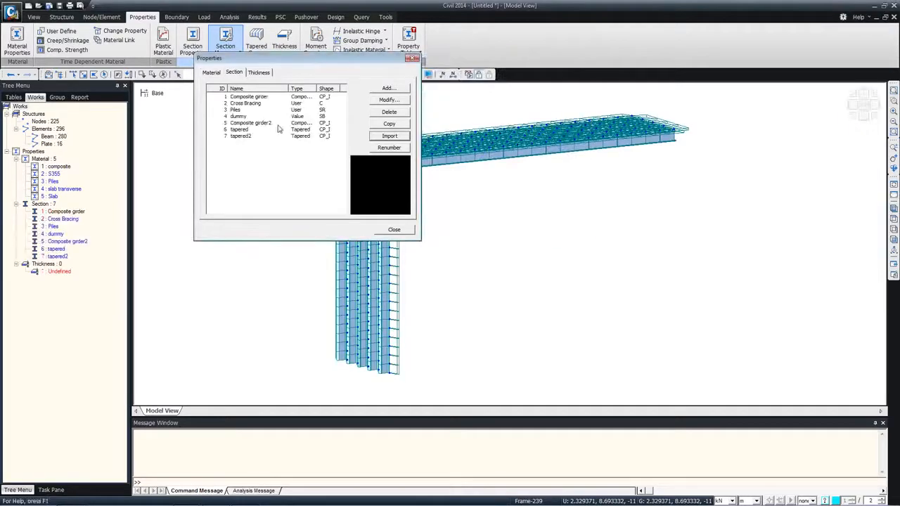
left_click_drag(288, 60, 600, 196)
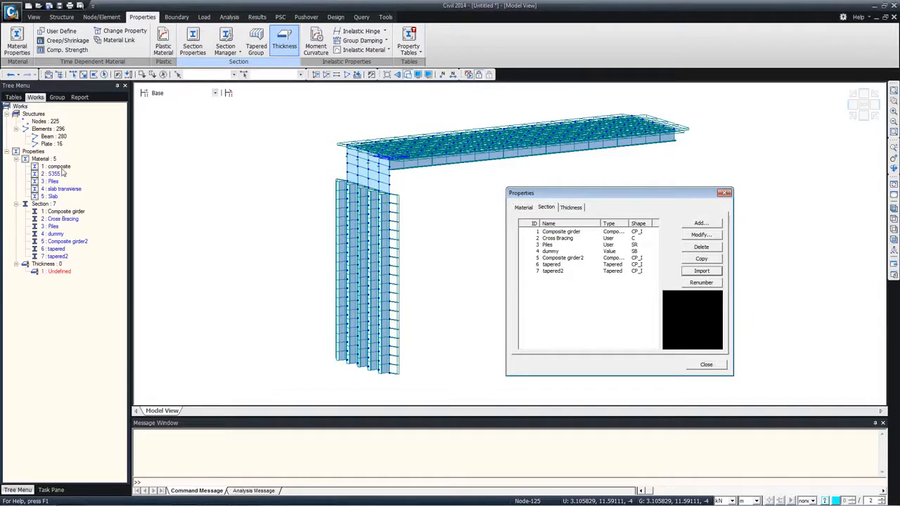
Step: Close the properties dialog, keeping the imported sections
left_click(704, 368)
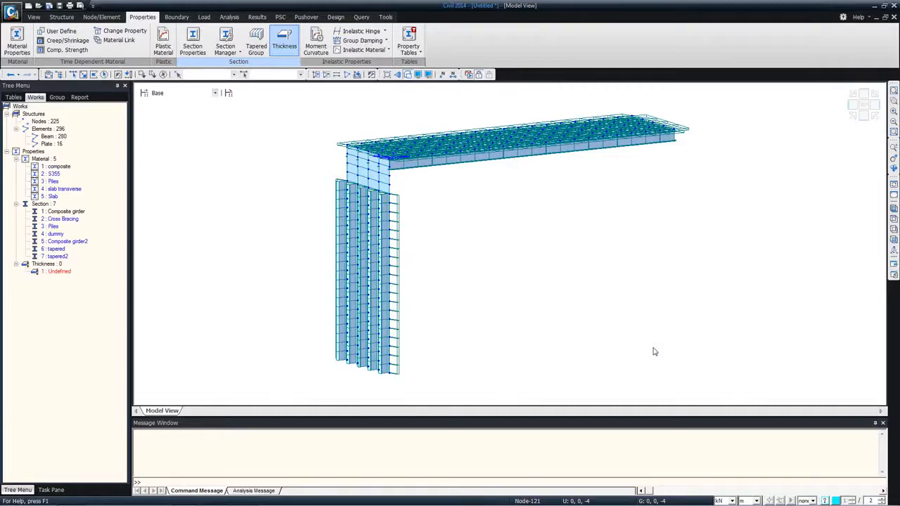
key("ctrl+s")
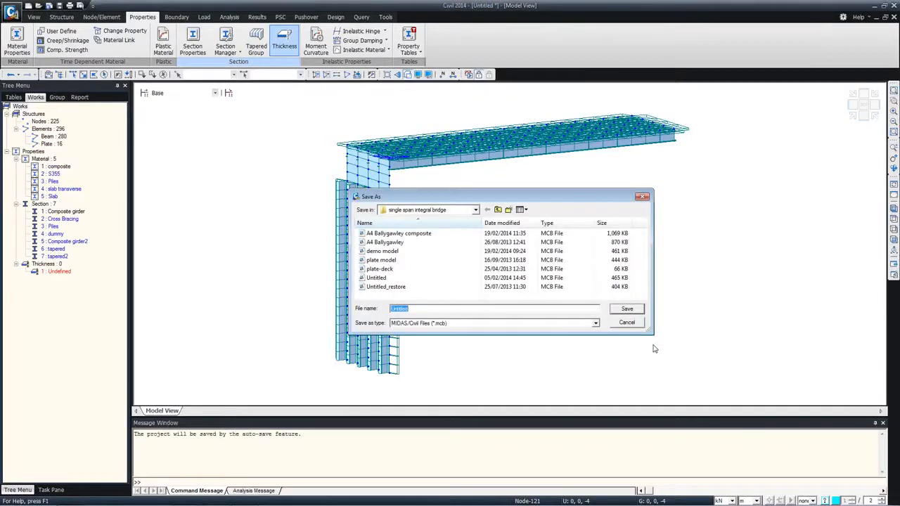
left_click_drag(637, 199, 788, 210)
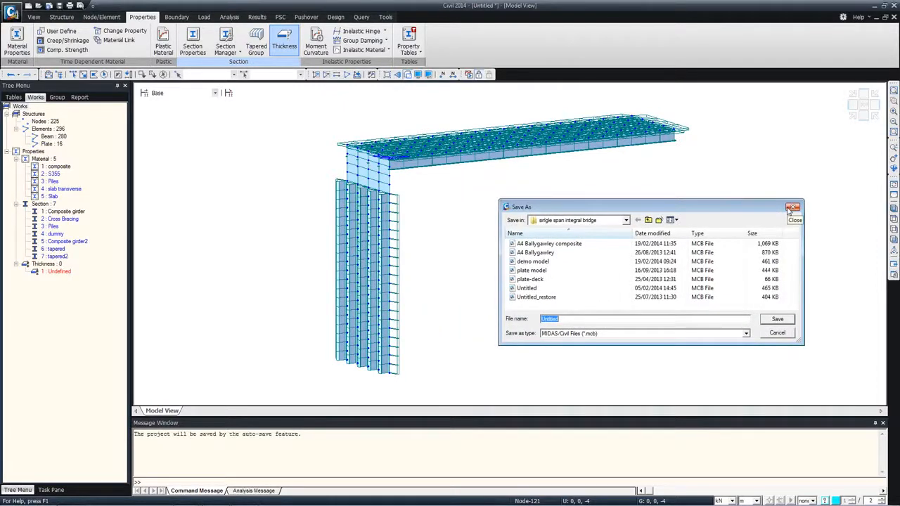
left_click(792, 209)
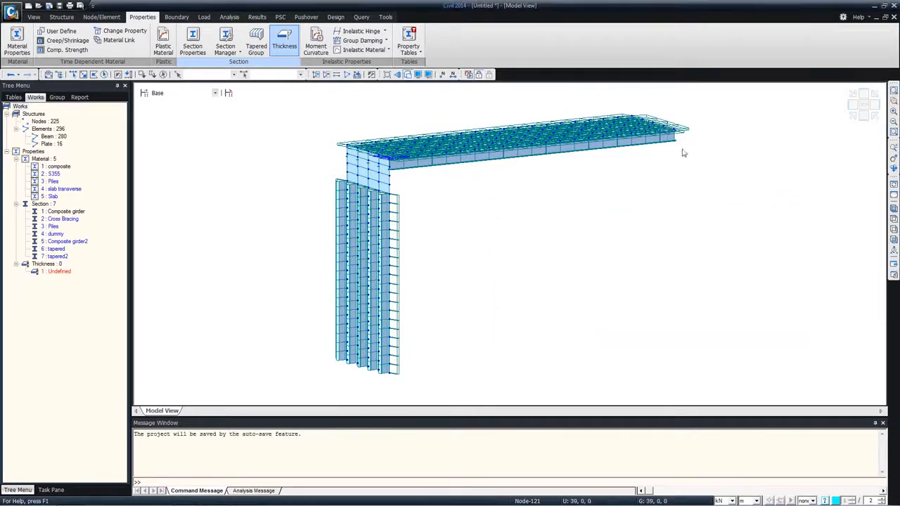
Step: Select all pile elements below the abutment in front view and assign them the Piles section and Piles material
mouse_move(683, 154)
middle_click_drag(438, 197, 411, 192)
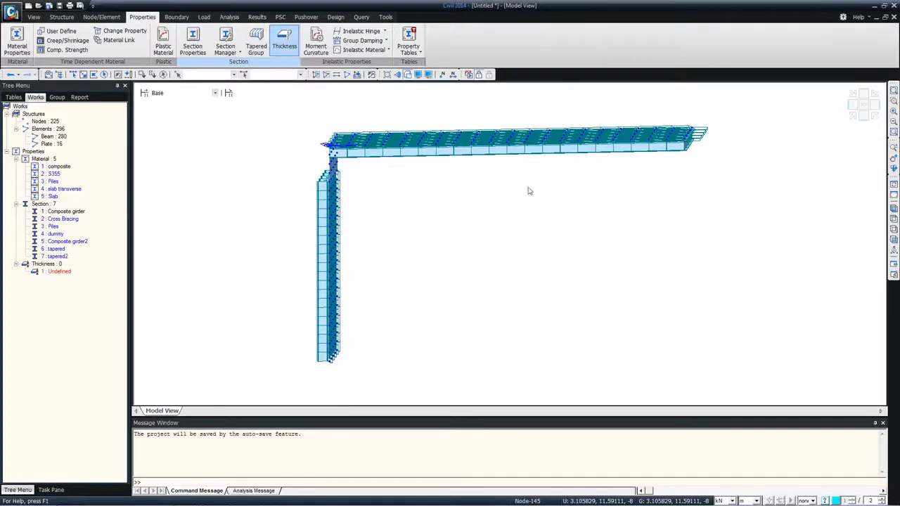
middle_click_drag(339, 183, 355, 198, "ctrl")
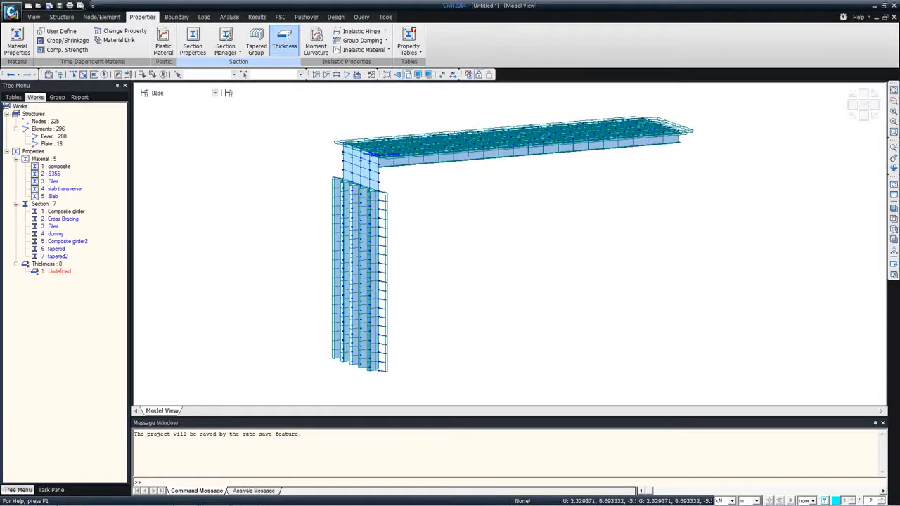
left_click(893, 239)
left_click(73, 75)
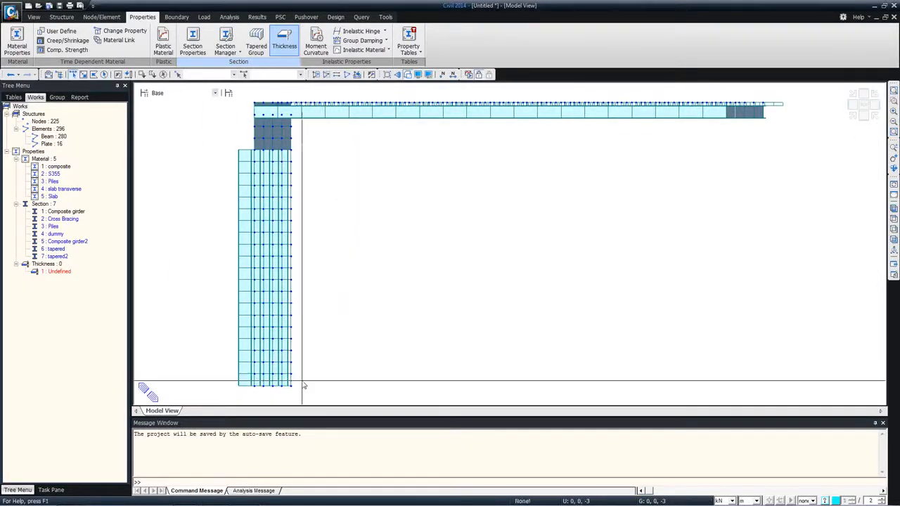
left_click_drag(313, 395, 177, 161)
left_click_drag(56, 226, 232, 222)
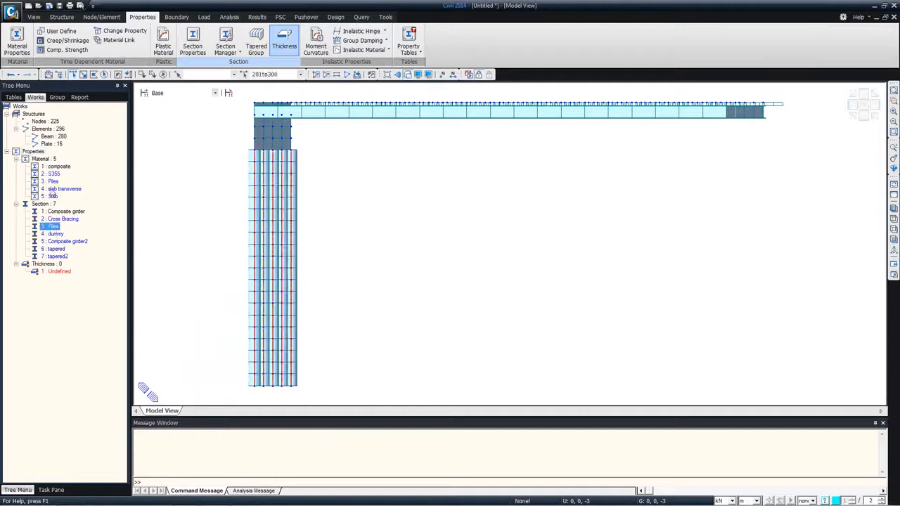
middle_click_drag(212, 156, 253, 158, "ctrl")
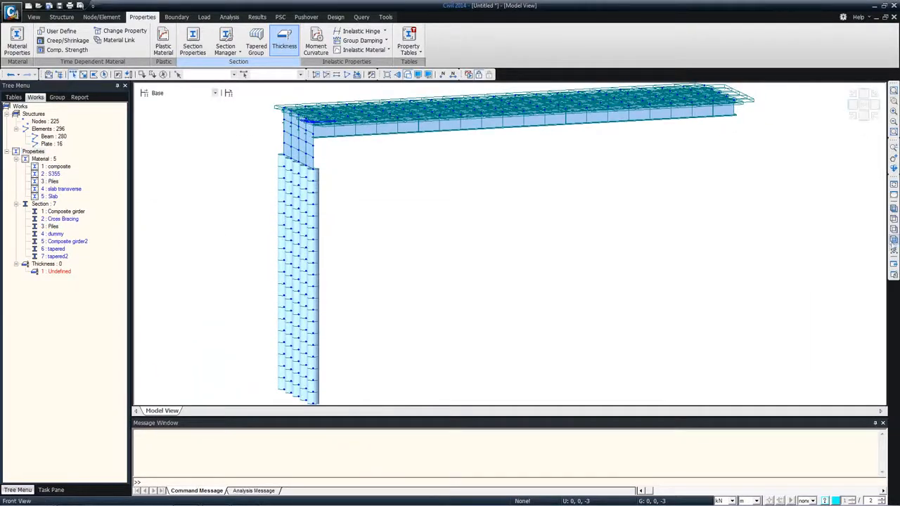
Step: Select all plate elements of the abutment and assign them the Piles material
left_click(894, 239)
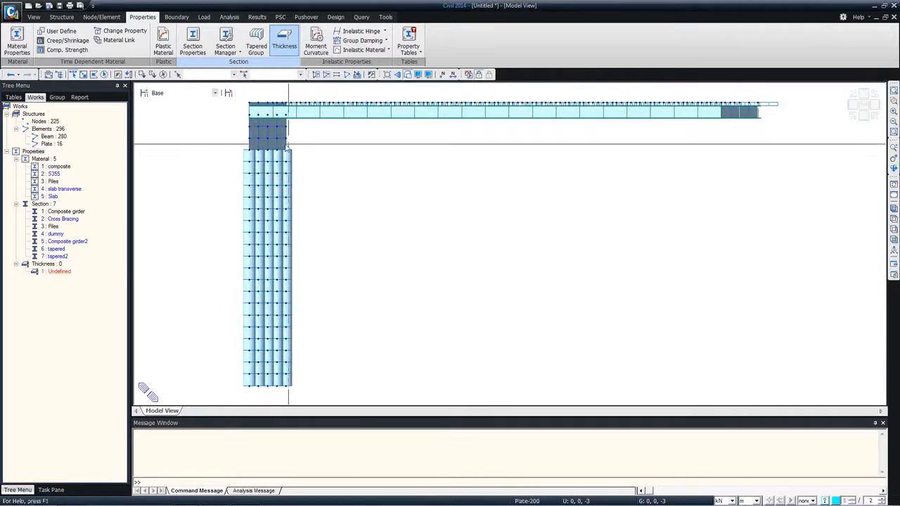
double_click(49, 144)
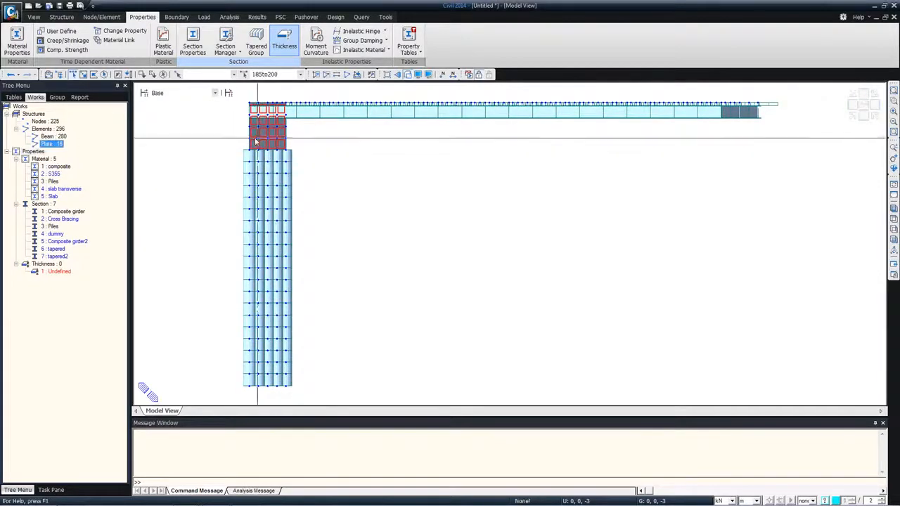
left_click(50, 181)
Step: Define the abutment plates' undefined thickness 1 with an in-plane and out-of-plane value of 1 m
left_click(59, 272)
right_click(59, 271)
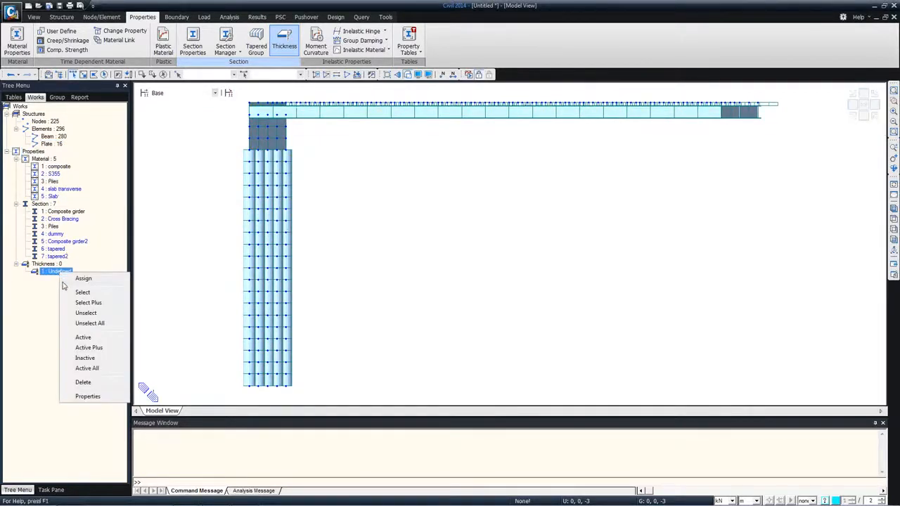
left_click(88, 397)
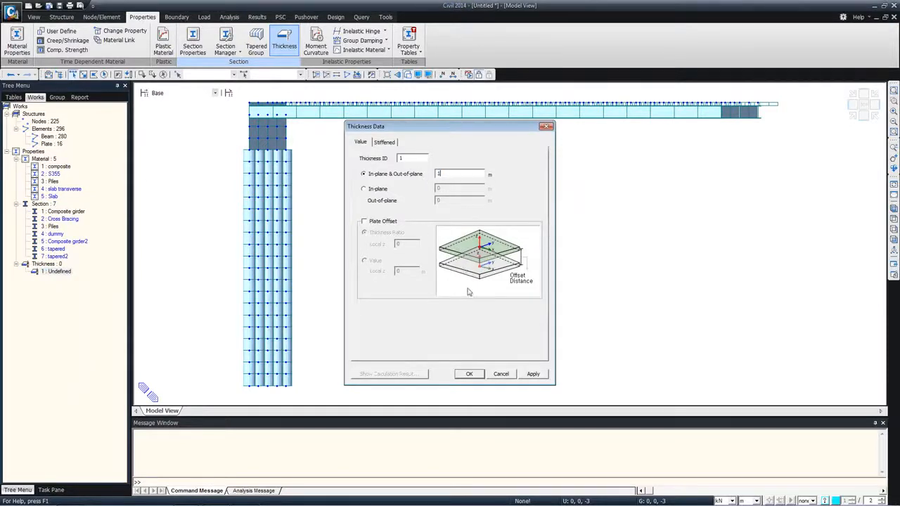
left_click(469, 373)
middle_click_drag(268, 163, 300, 175, "ctrl")
mouse_move(293, 178)
middle_mouse_down("ctrl")
mouse_move(281, 190)
mouse_move(287, 196)
mouse_move(300, 185)
middle_mouse_up("ctrl")
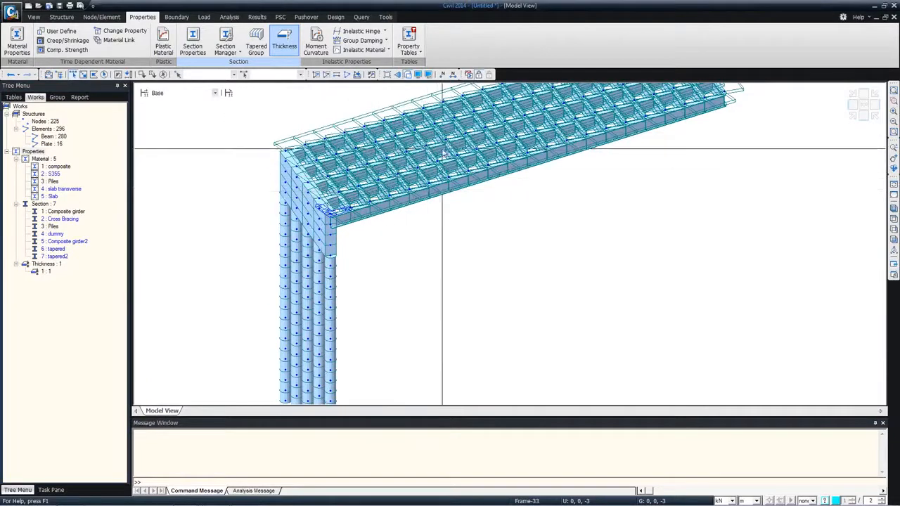
Step: Show the deck grid from above without rendering, and review the dummy section's size and stiffness properties without changing them
left_click(893, 219)
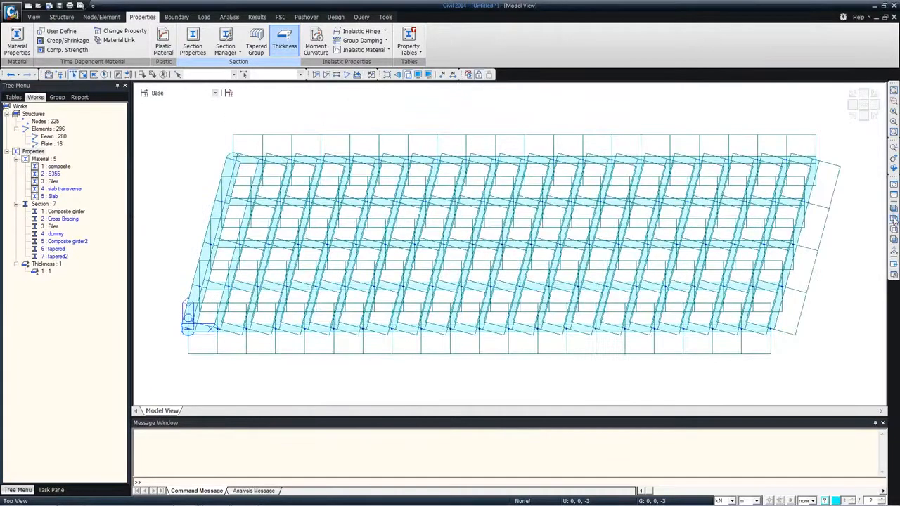
left_click(408, 75)
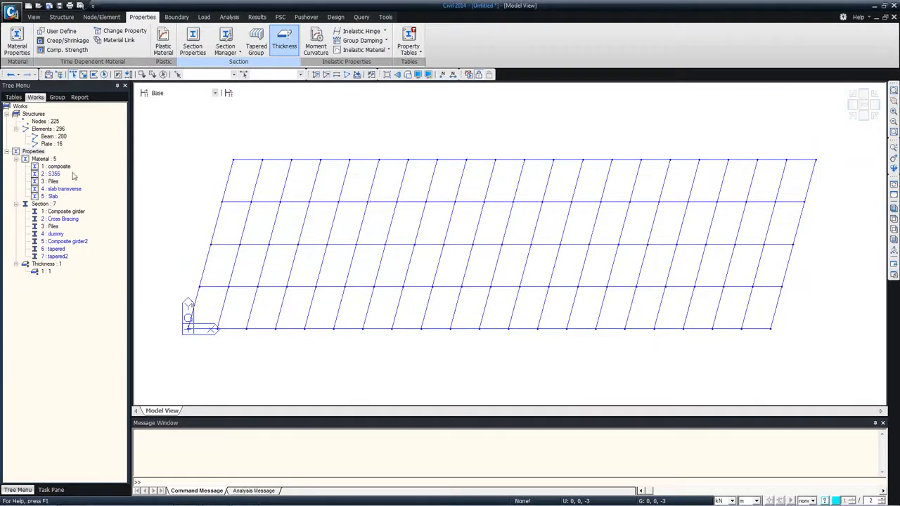
right_click(54, 238)
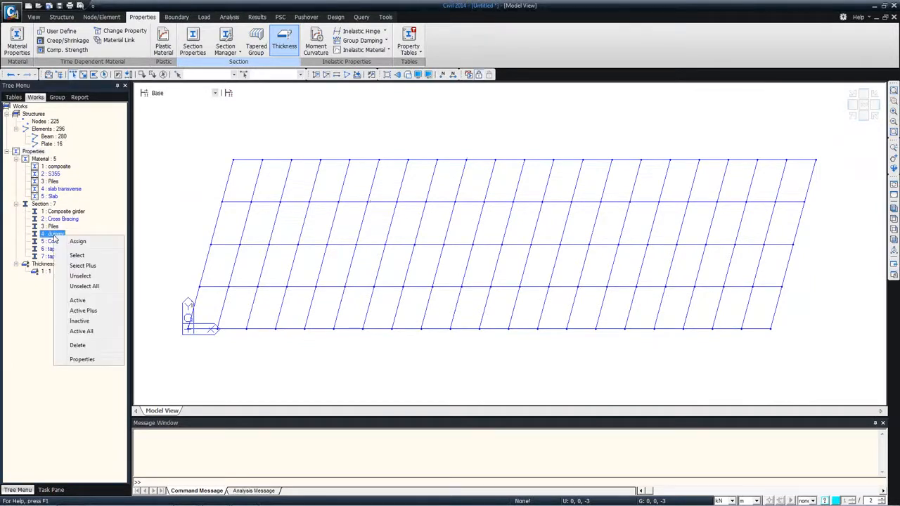
left_click(81, 359)
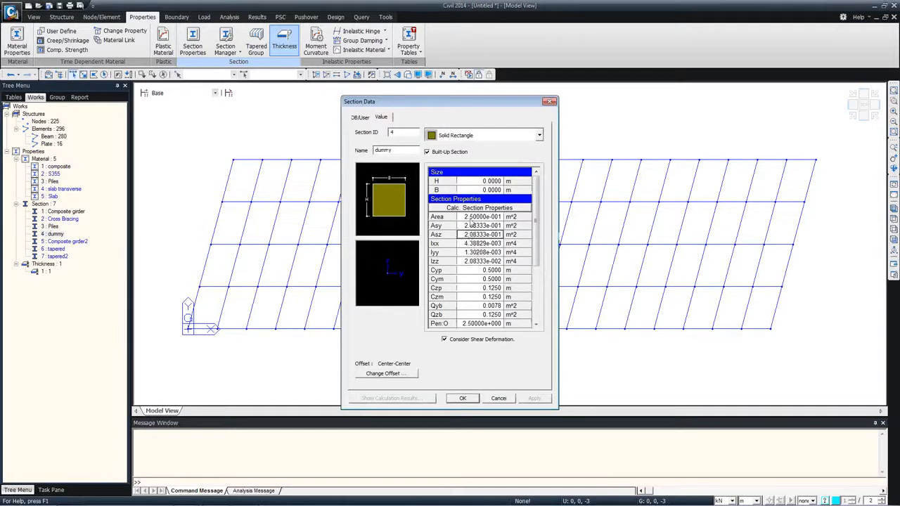
left_click(502, 398)
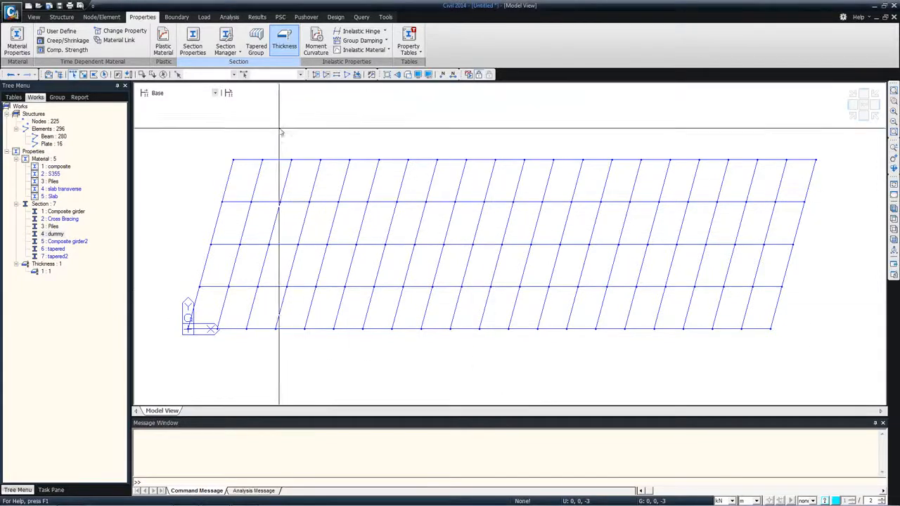
Step: Select the skewed transverse deck members with intersect lines through all four bays, leaving out the members along the abutment
left_click(34, 17)
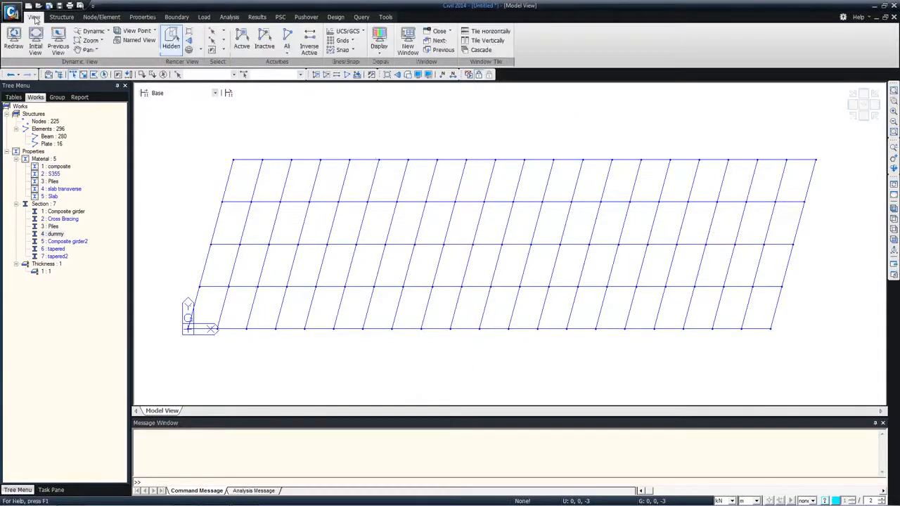
left_click(224, 32)
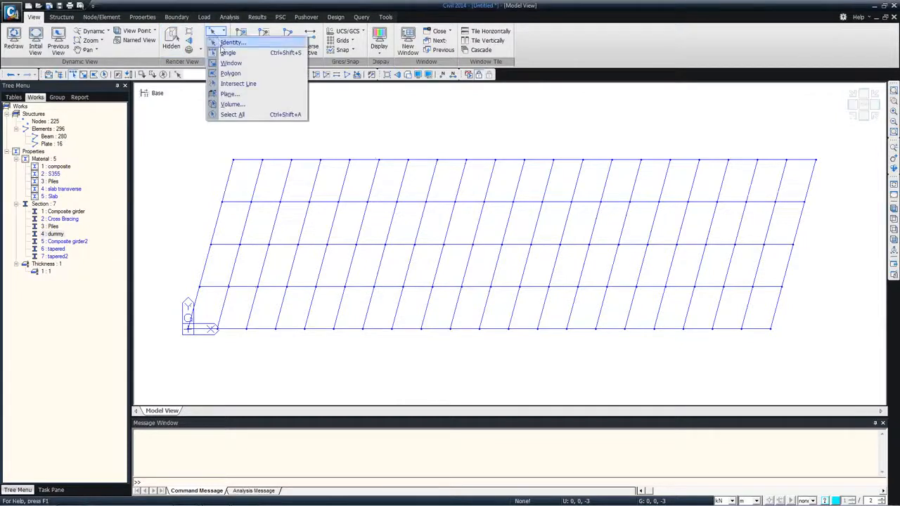
left_click(226, 84)
left_click(242, 187)
left_click(802, 186)
left_click(241, 215)
left_click(805, 213)
left_click(227, 267)
left_click(798, 270)
left_click(217, 308)
left_click(804, 304)
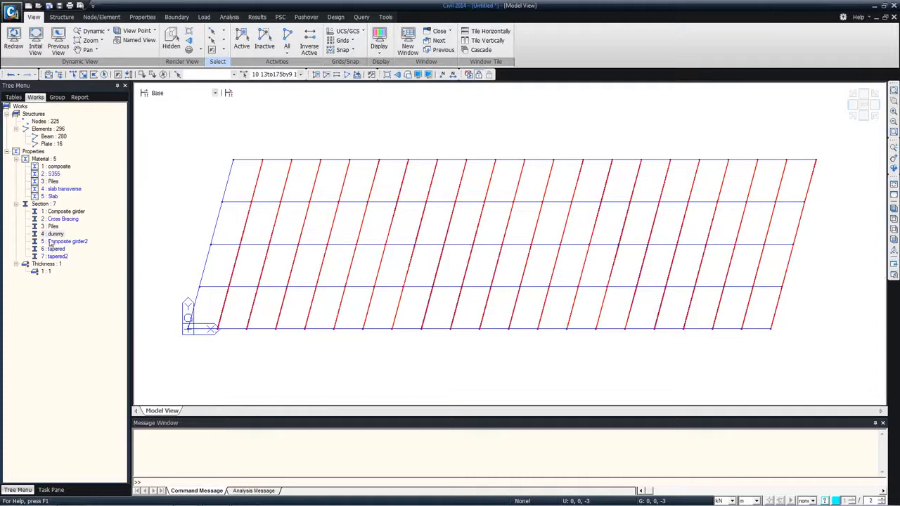
Step: Assign the dummy section and the slab transverse material to the transverse deck members, and display the model rendered again
left_click_drag(272, 209, 352, 210)
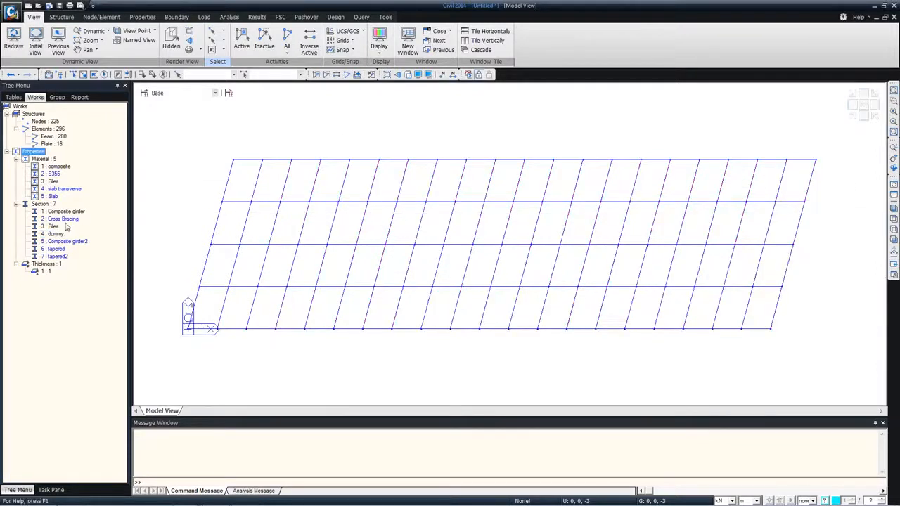
left_click(58, 228)
left_click_drag(60, 189, 276, 188)
left_click(408, 75)
mouse_move(412, 277)
middle_mouse_down("ctrl")
mouse_move(450, 182)
mouse_move(431, 203)
mouse_move(376, 209)
mouse_move(358, 227)
mouse_move(406, 201)
mouse_move(402, 308)
mouse_move(391, 284)
mouse_move(388, 308)
mouse_move(420, 288)
mouse_move(420, 277)
mouse_move(402, 275)
mouse_move(412, 272)
middle_mouse_up("ctrl")
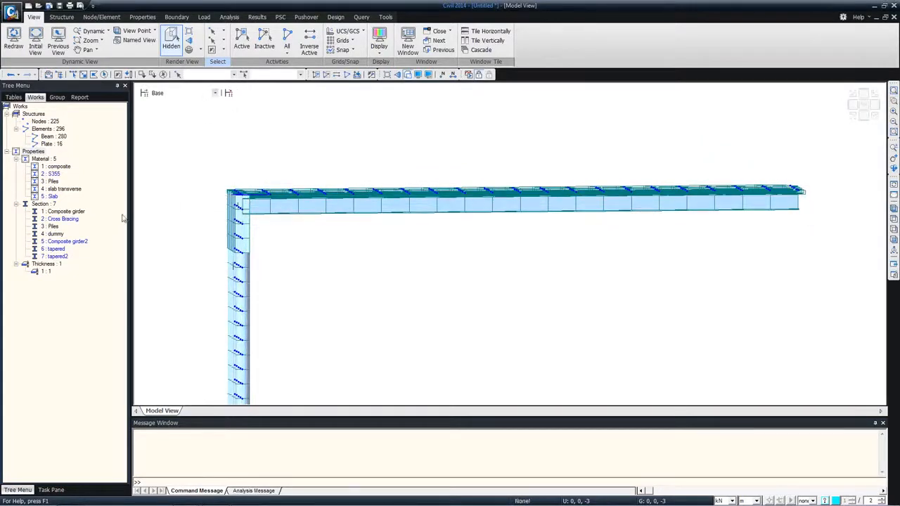
Step: Examine the Composite girder section's Steel-I data and its Center-Top offset options, and close the section without changes
left_click(69, 211)
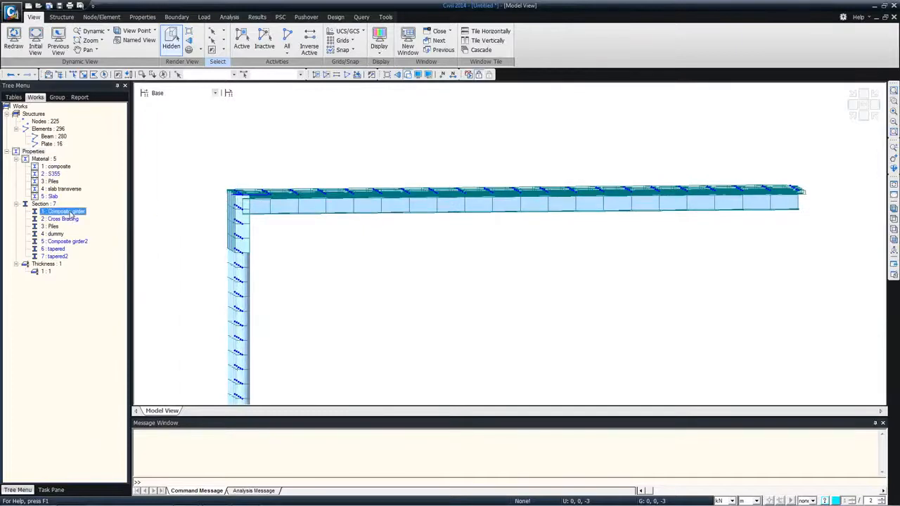
right_click(71, 214)
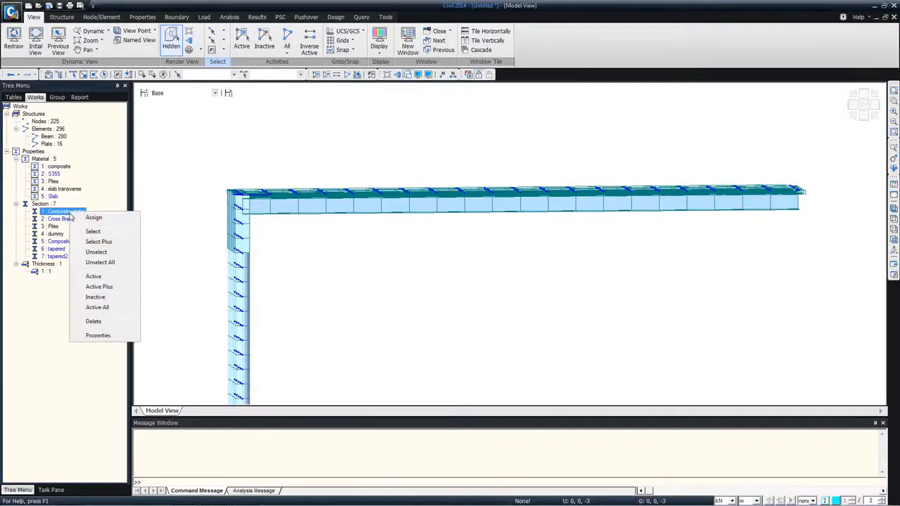
left_click(90, 334)
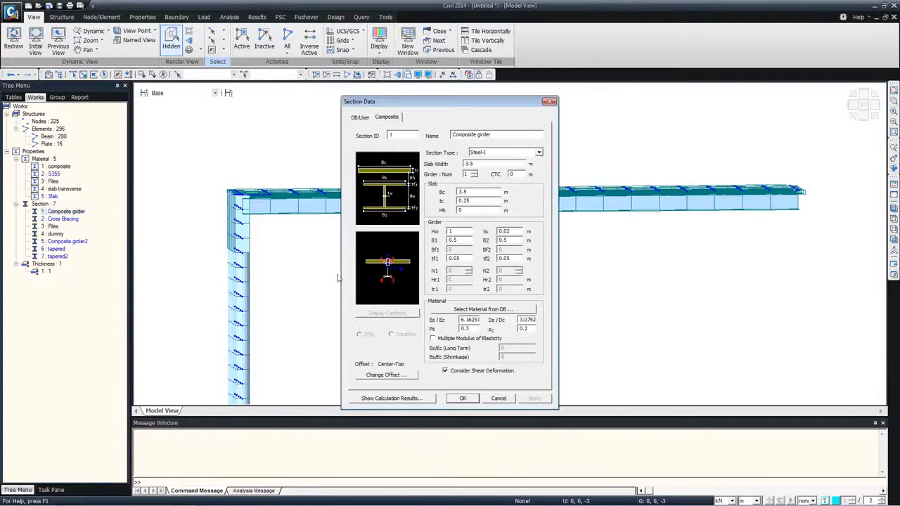
left_click_drag(410, 107, 399, 48)
left_click(377, 317)
left_click(399, 174)
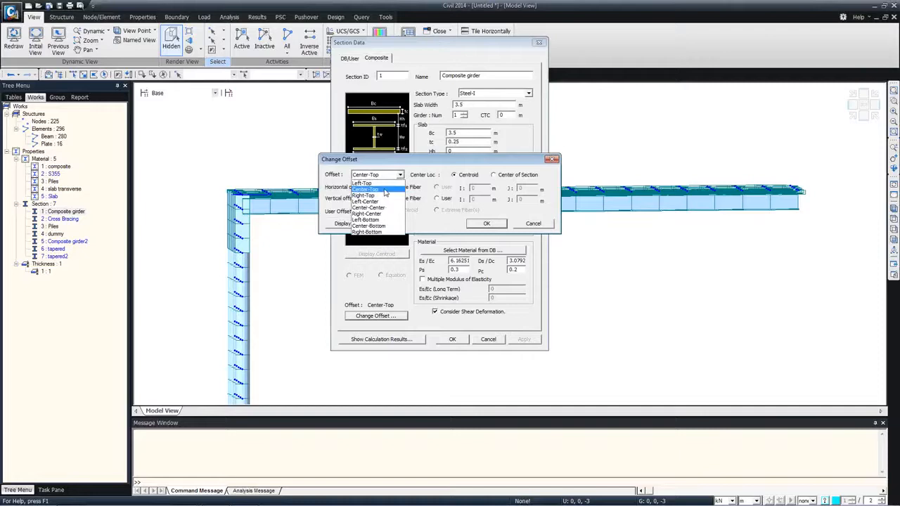
left_click(386, 192)
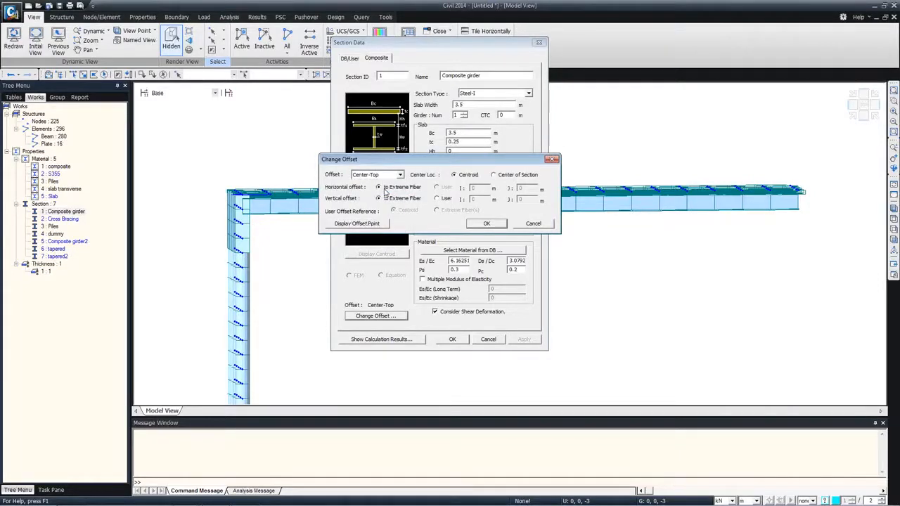
left_click(486, 223)
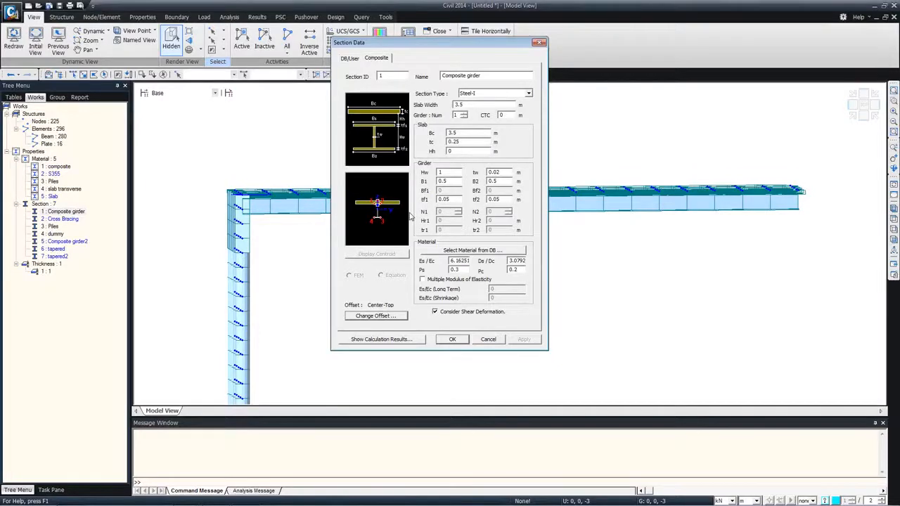
left_click(490, 339)
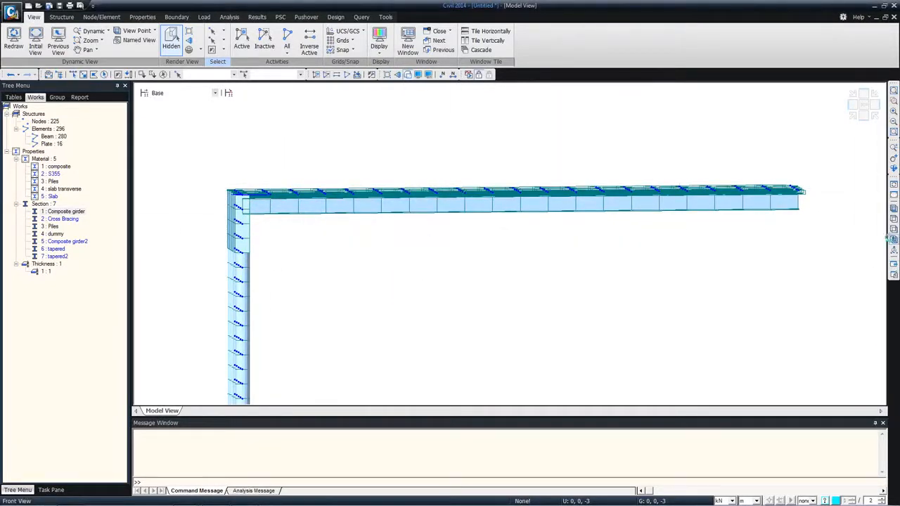
Step: Activate only the elements that use the Composite girder section, shown in front view, and keep the view toolbar docked
left_click(893, 240)
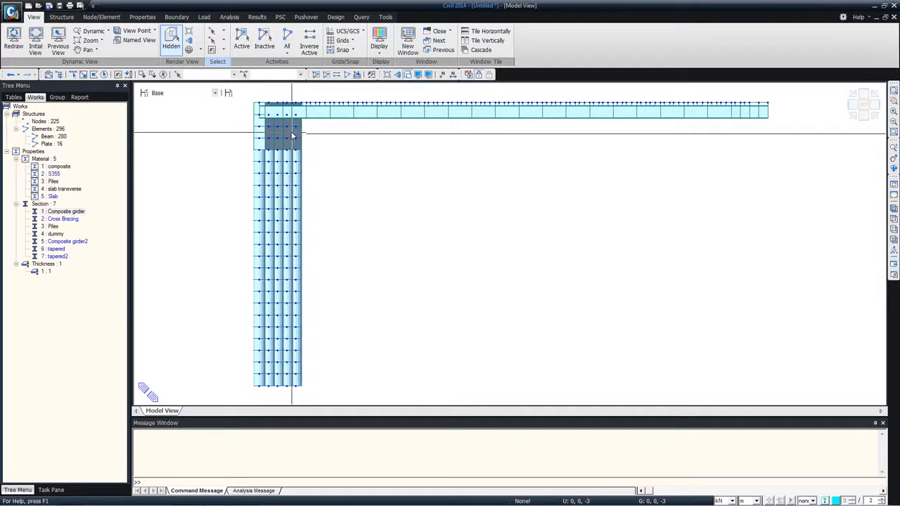
right_click(65, 212)
left_click(88, 279)
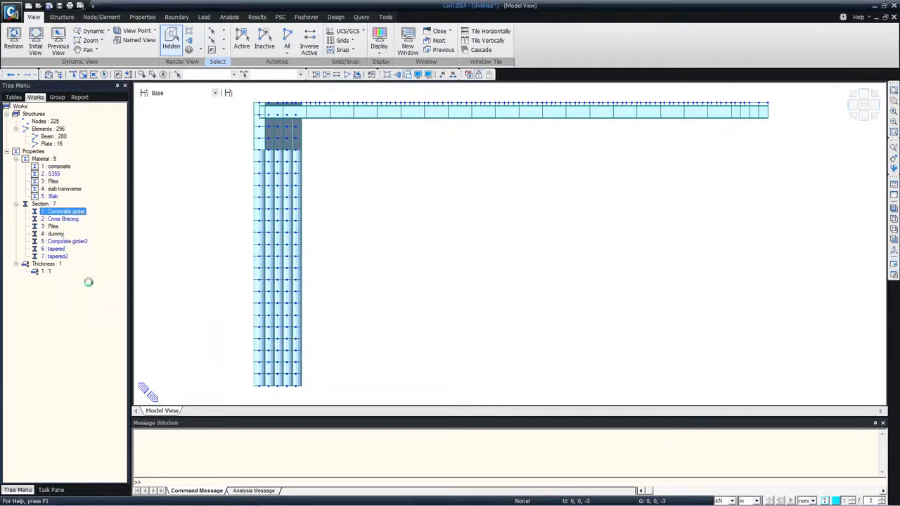
double_click(889, 221)
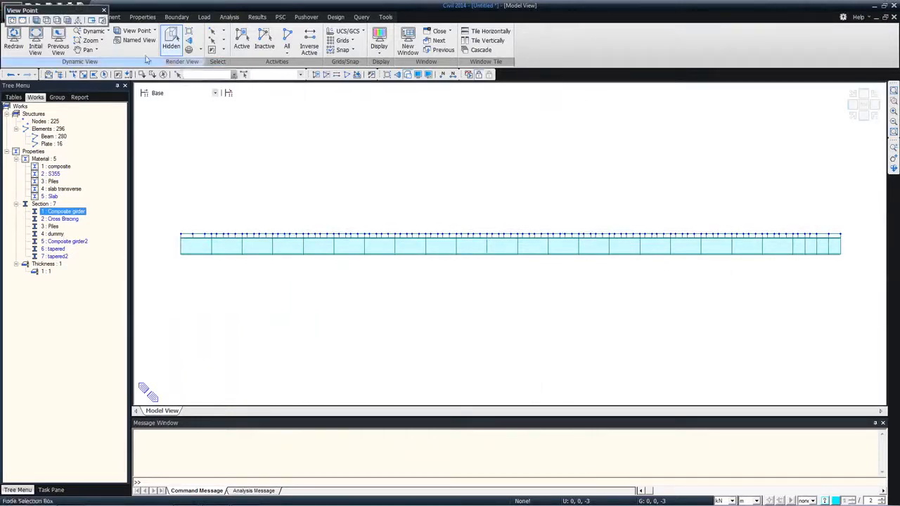
double_click(73, 12)
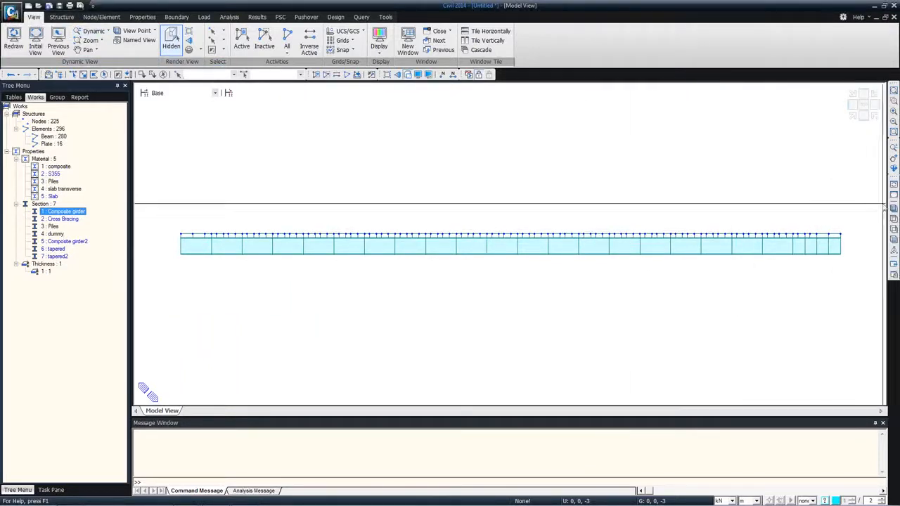
Step: Display the active composite girders as plain lines in top view, with the hidden-surface rendering turned off
left_click(865, 117)
left_click(851, 115)
middle_click_drag(543, 202, 506, 231, "ctrl")
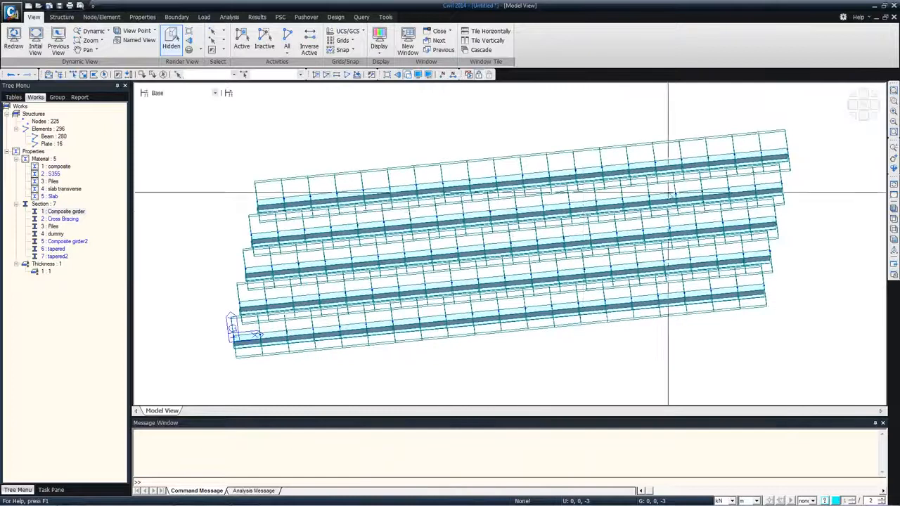
left_click(857, 106)
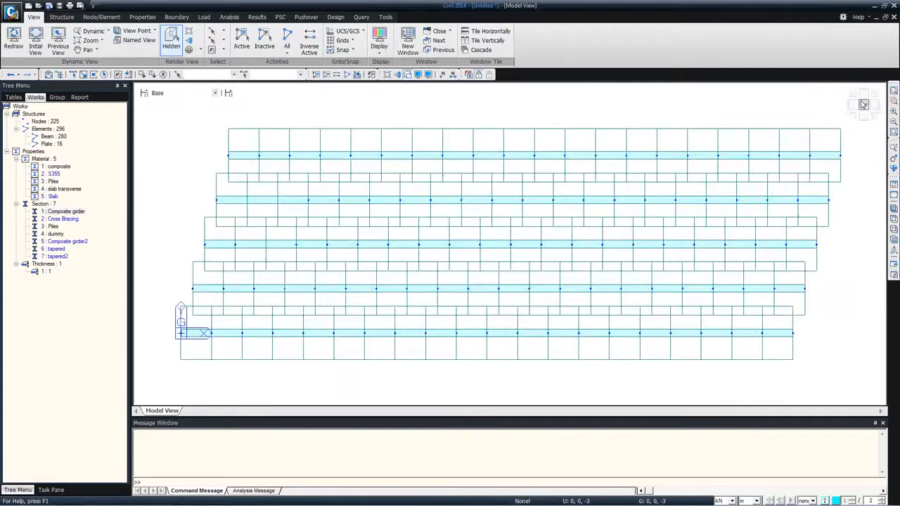
left_click(407, 74)
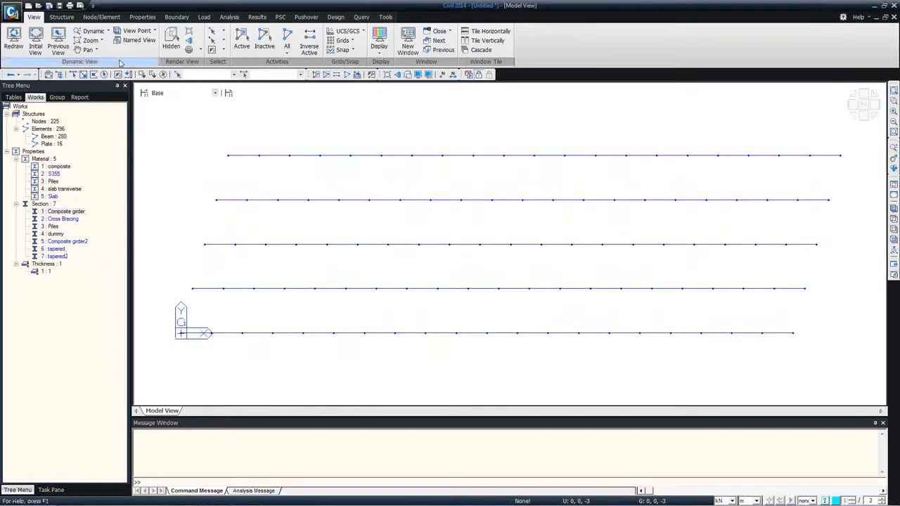
Step: Examine the tapered section's Composite Steel-I slab, Size-I and Size-J dimensions and the import choices, and close it without changes
right_click(61, 250)
left_click(105, 374)
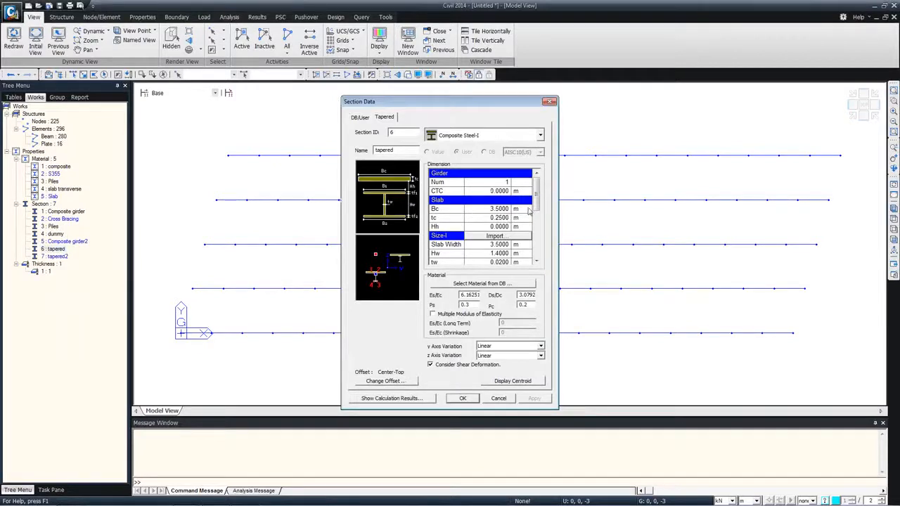
scroll(539, 204, "down", 1)
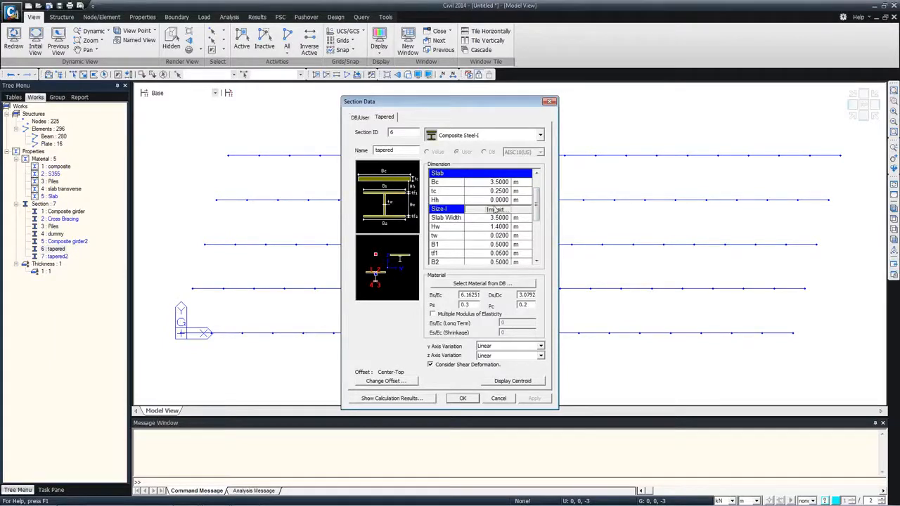
left_click(496, 209)
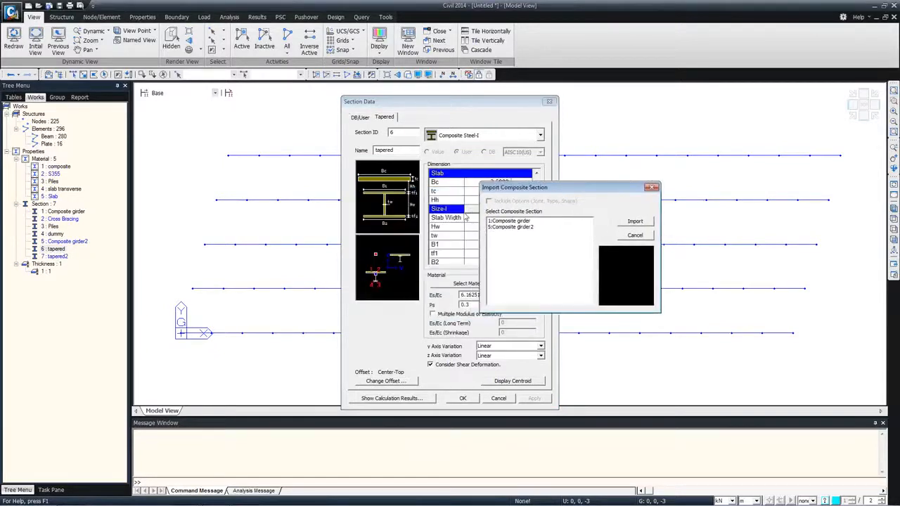
left_click(517, 223)
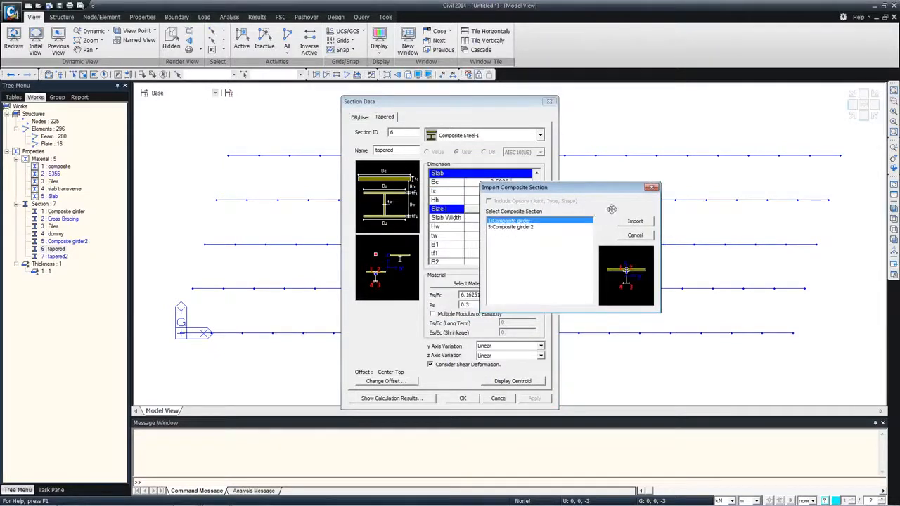
left_click(652, 189)
scroll(520, 222, "down", 3)
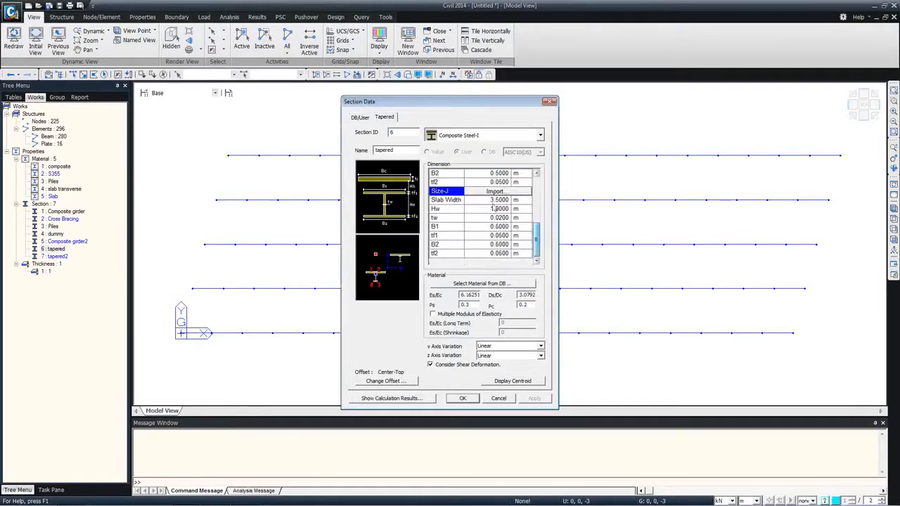
left_click(485, 191)
left_click(533, 193)
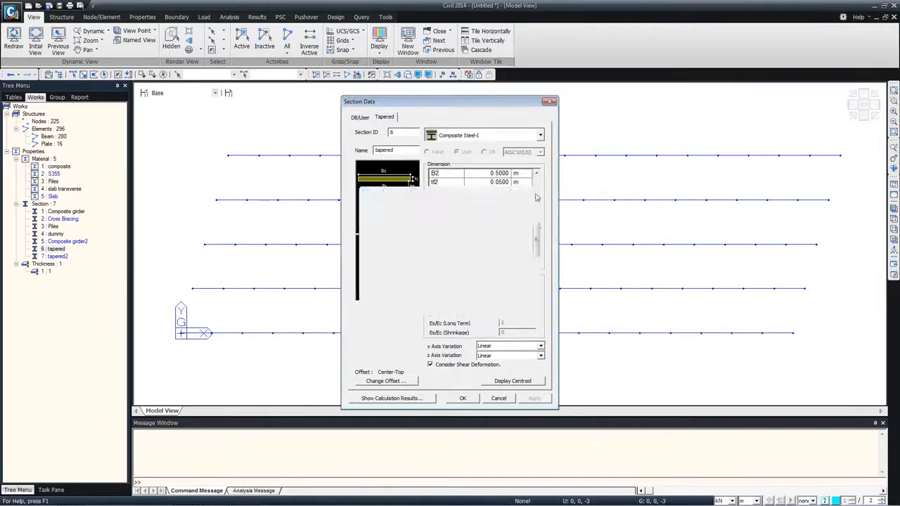
left_click_drag(536, 224, 538, 203)
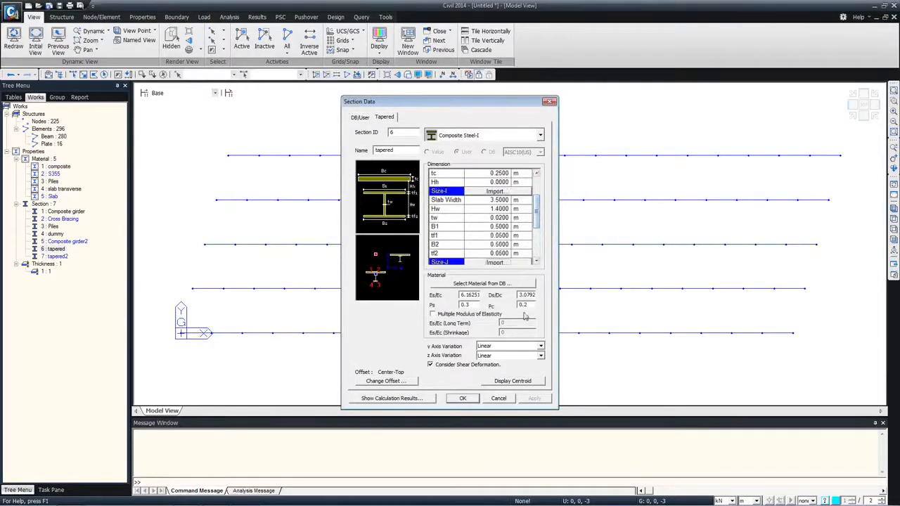
left_click(462, 398)
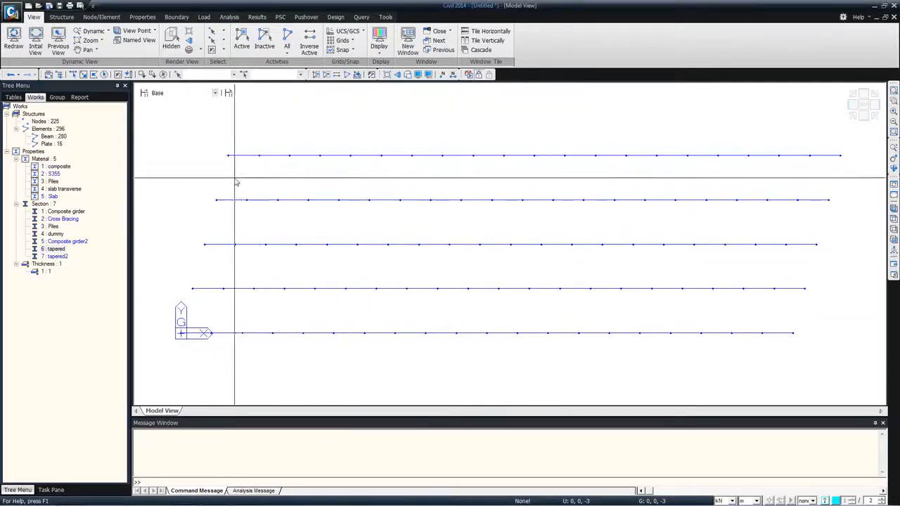
Step: Select the first four elements of all five girders at the origin end with a polygon and assign the tapered section to them
left_click(75, 76)
left_click_drag(158, 134, 274, 236)
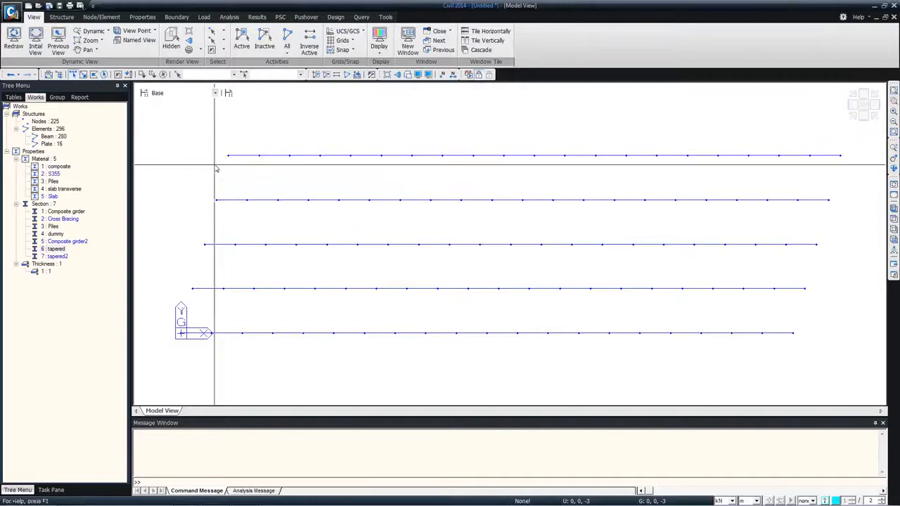
left_click(94, 76)
left_click(185, 137)
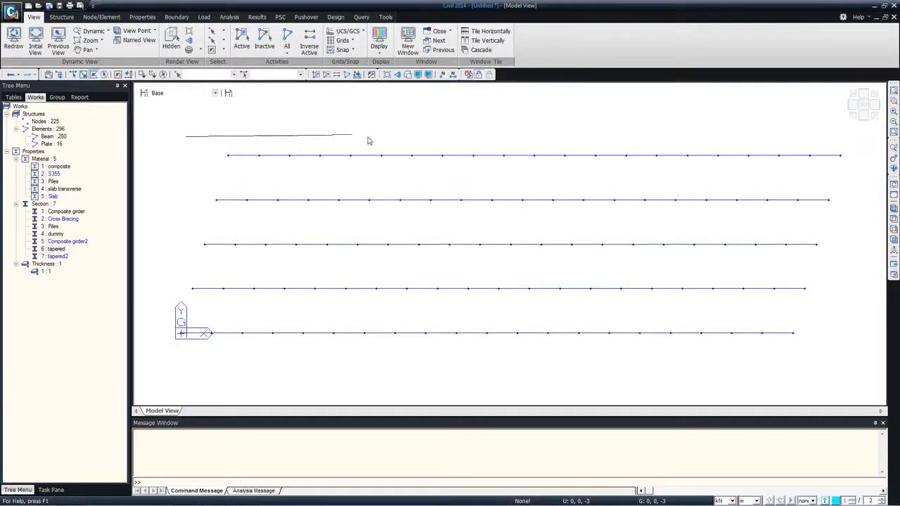
left_click(367, 145)
left_click(317, 357)
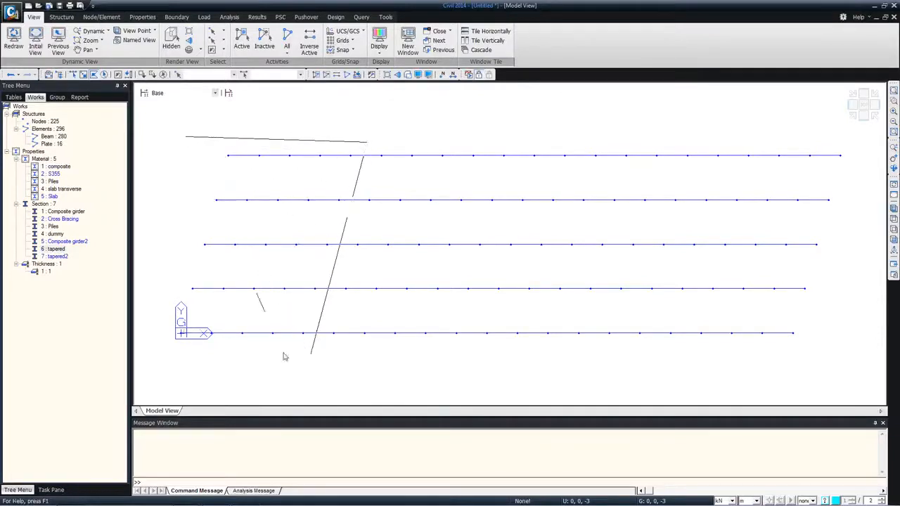
double_click(154, 358)
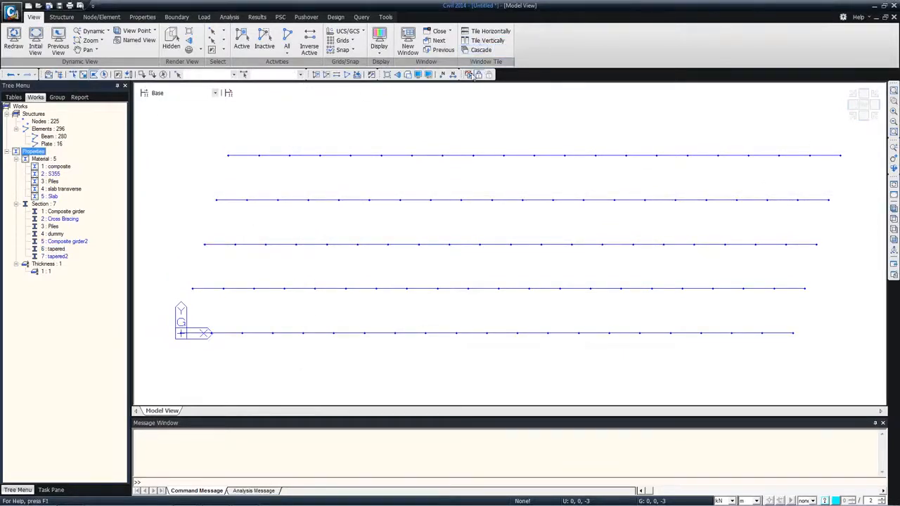
Step: Examine the tapered girder ends rendered in front and rotated views, and return to the plain line display in top view
left_click(418, 74)
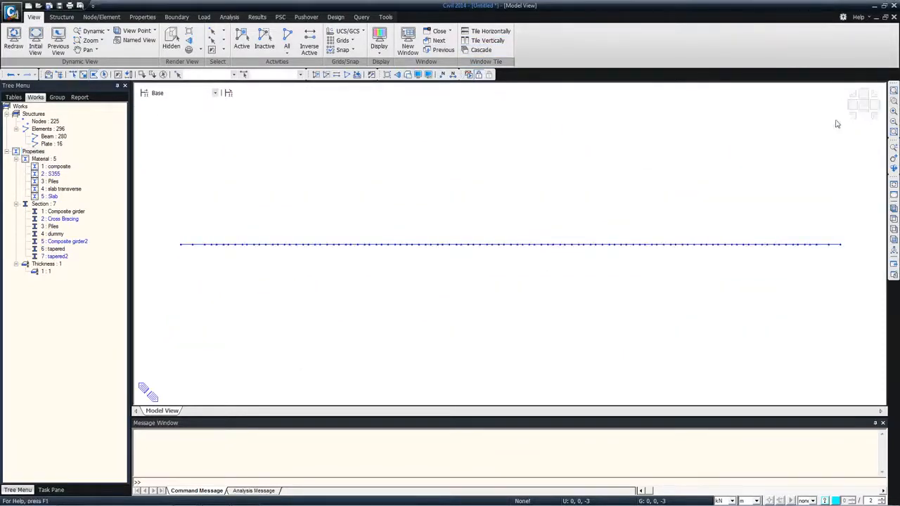
left_click(407, 75)
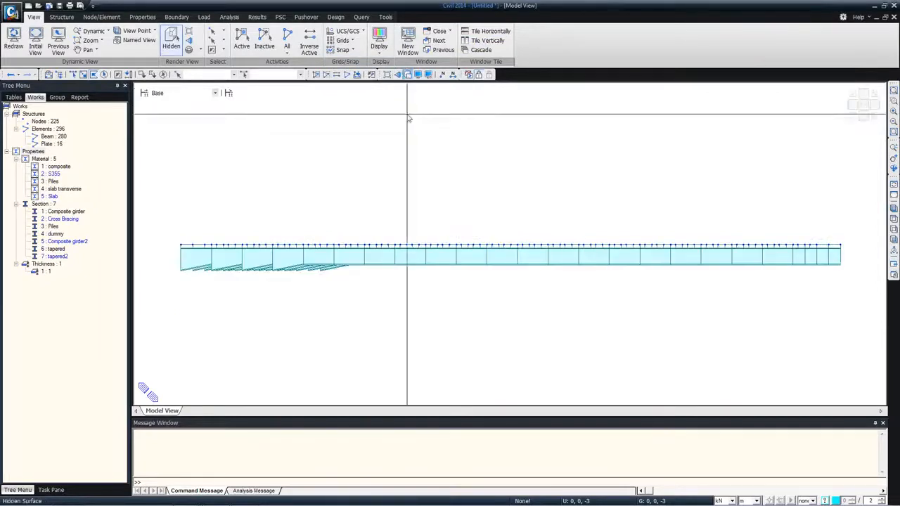
middle_click_drag(315, 261, 334, 257, "ctrl")
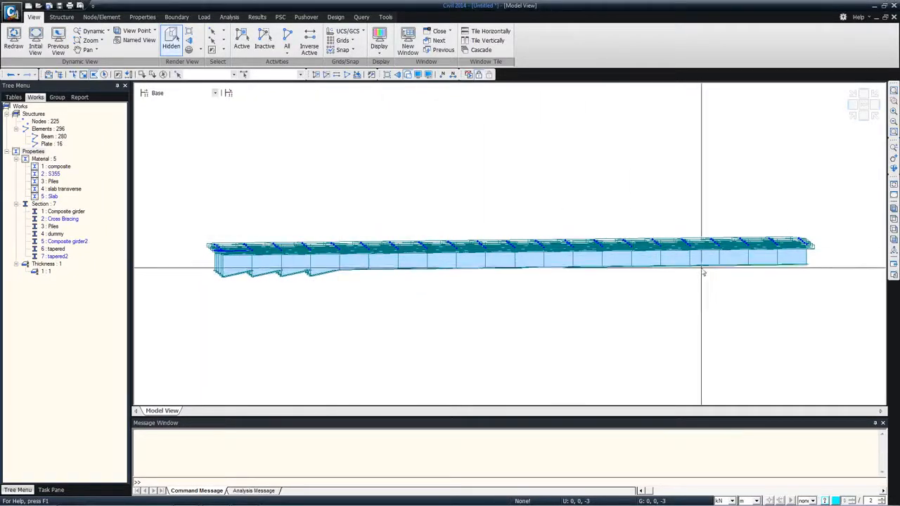
left_click(866, 106)
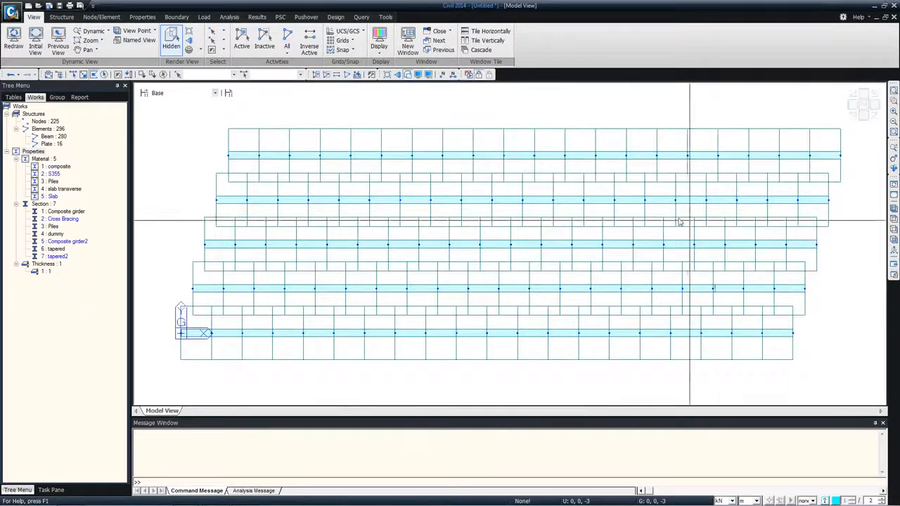
left_click(407, 76)
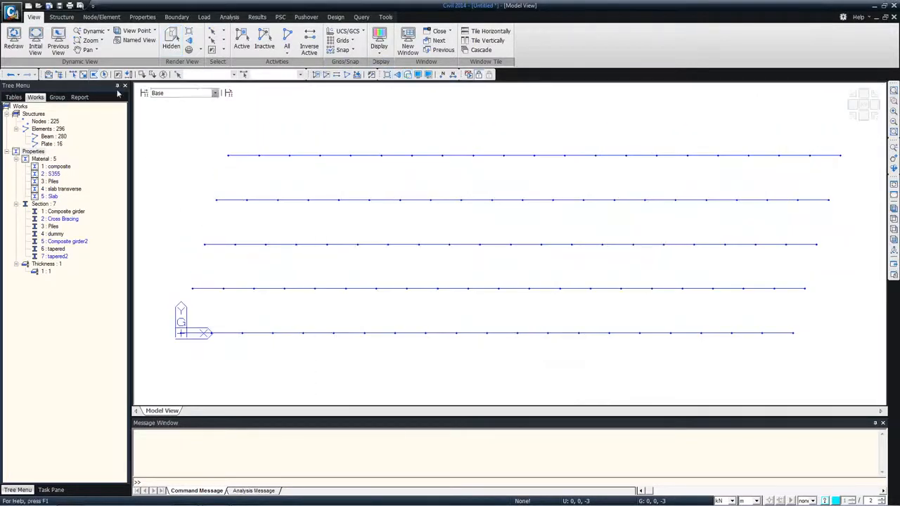
Step: Select the last four elements of all five girders at the far end with a polygon and assign the tapered2 section to them
left_click(93, 76)
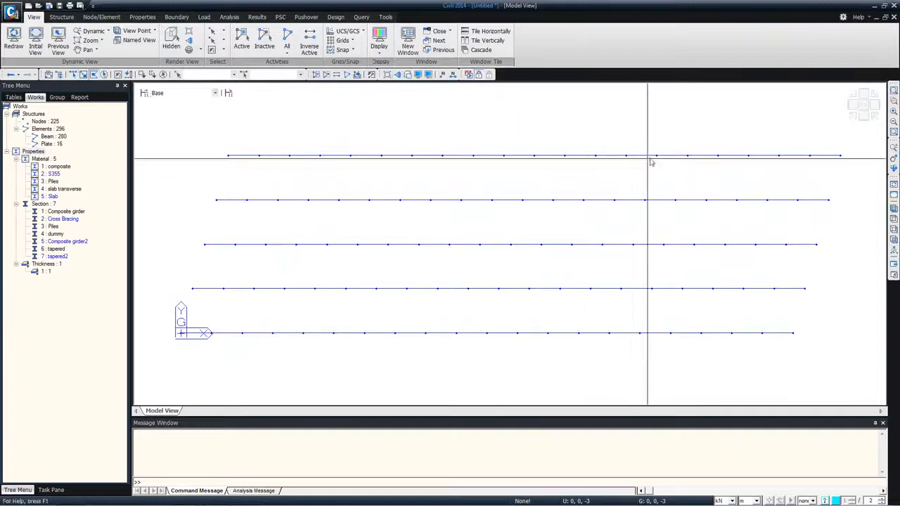
left_click(711, 135)
left_click(643, 372)
left_click(824, 356)
double_click(847, 169)
left_click_drag(59, 256, 436, 253)
middle_click_drag(416, 323, 421, 257, "ctrl")
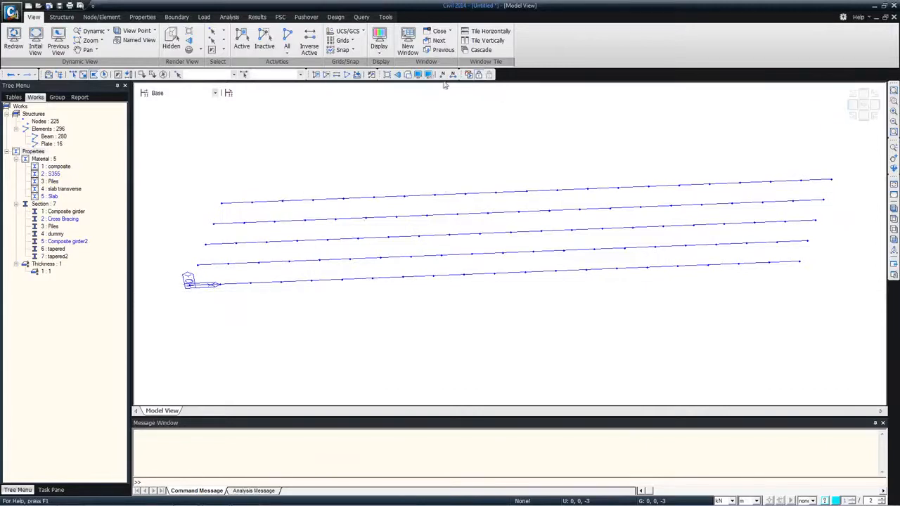
left_click(418, 74)
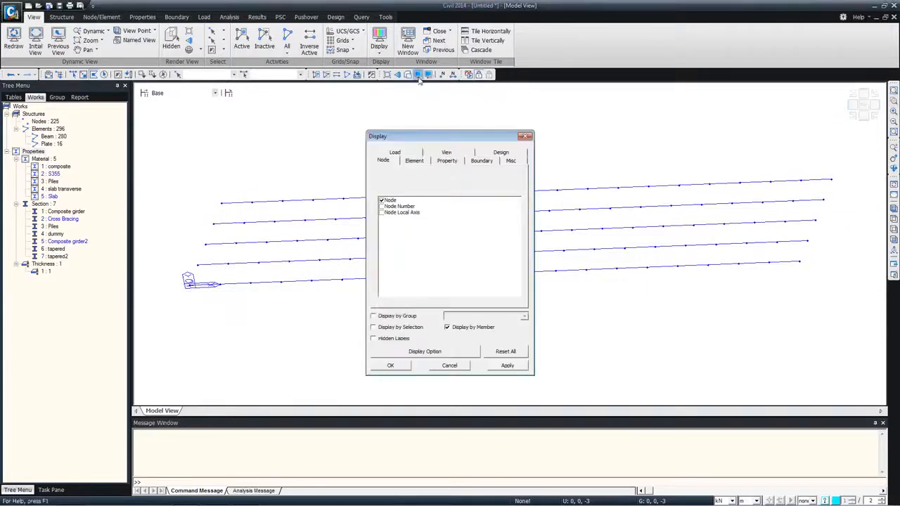
left_click(523, 137)
Step: Start a tapered section group named taperd 1 and show the works tree in a second tree menu beside the model
left_click(141, 18)
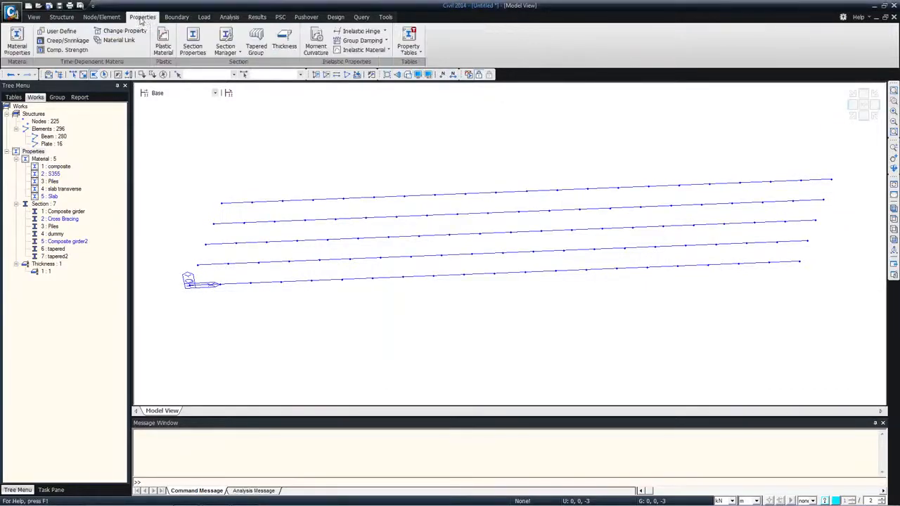
left_click(256, 40)
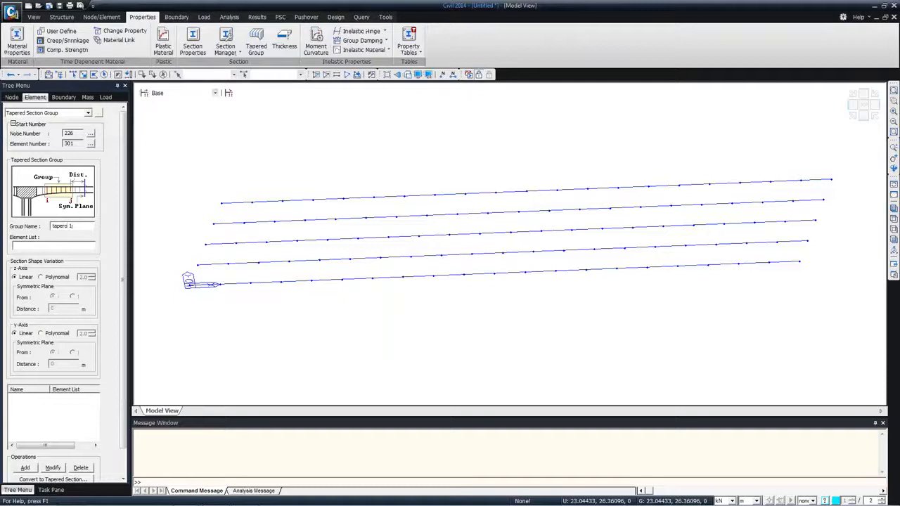
right_click(661, 77)
left_click(673, 91)
left_click(804, 95)
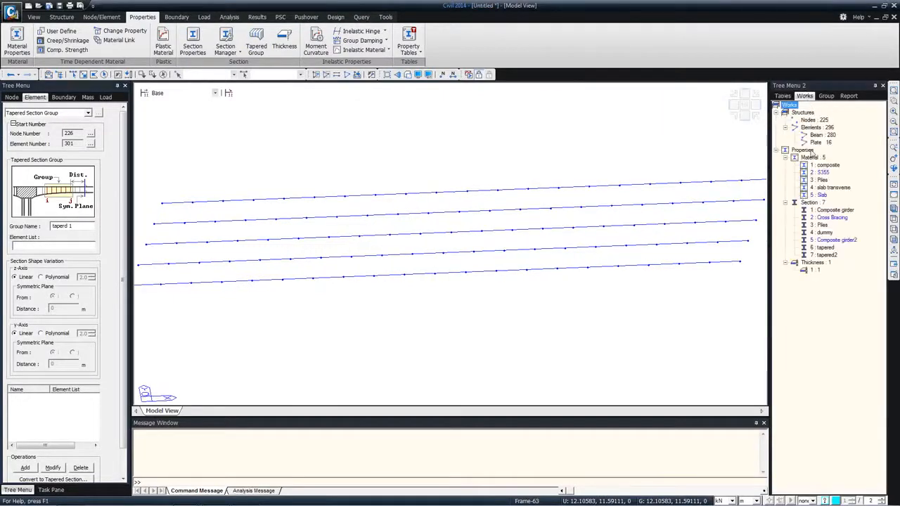
Step: Add the taperd 1 group for the elements with the tapered section, using a polynomial z-axis variation of order 2.0 and the model rendered
left_click(825, 248)
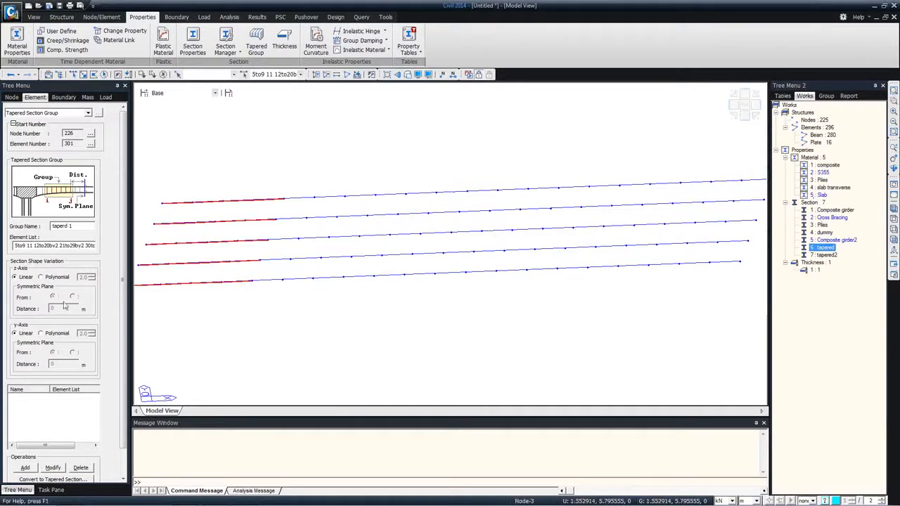
left_click(49, 279)
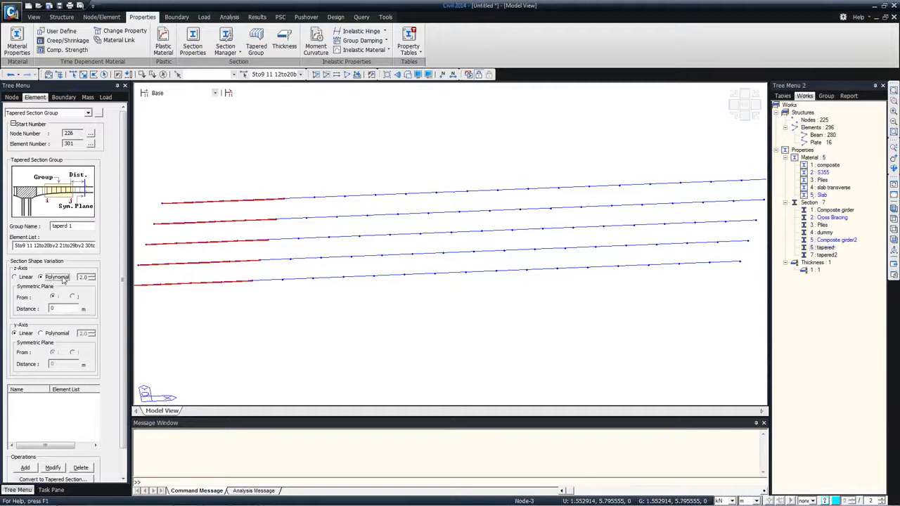
left_click(407, 74)
middle_click_drag(256, 299, 297, 258)
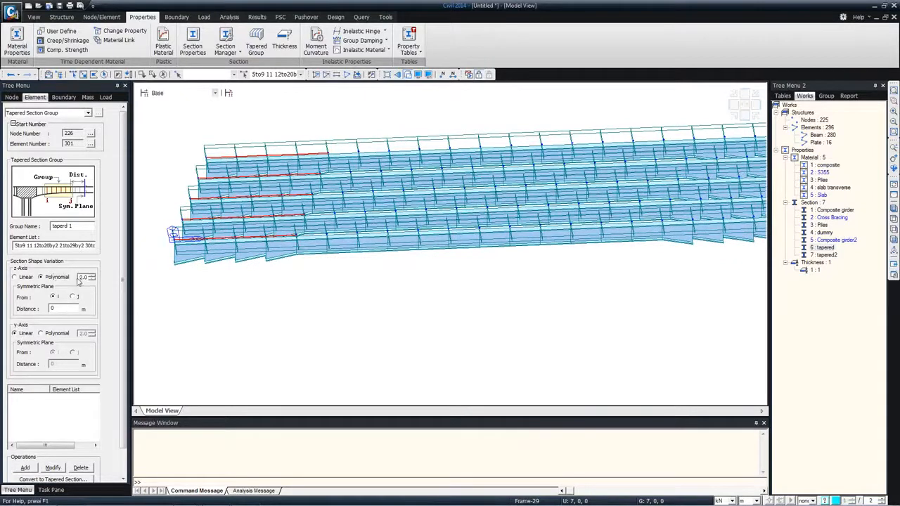
left_click(91, 279)
left_click(25, 468)
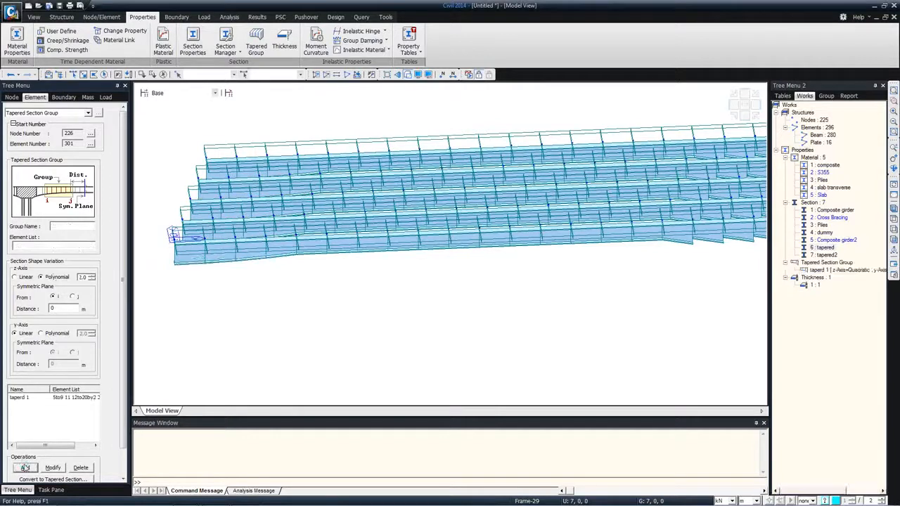
Step: Modify the taperd 1 group so its z-axis symmetric plane is measured from the j end
left_click(56, 399)
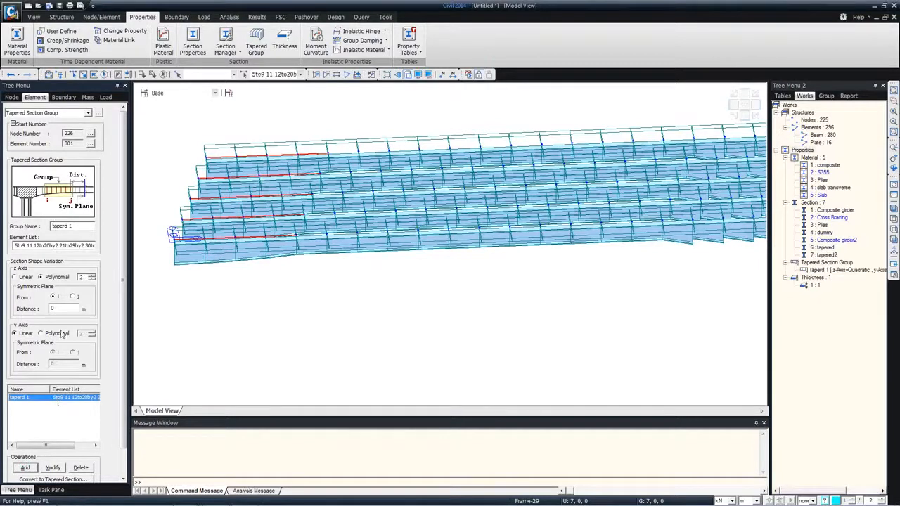
left_click(73, 297)
left_click(52, 469)
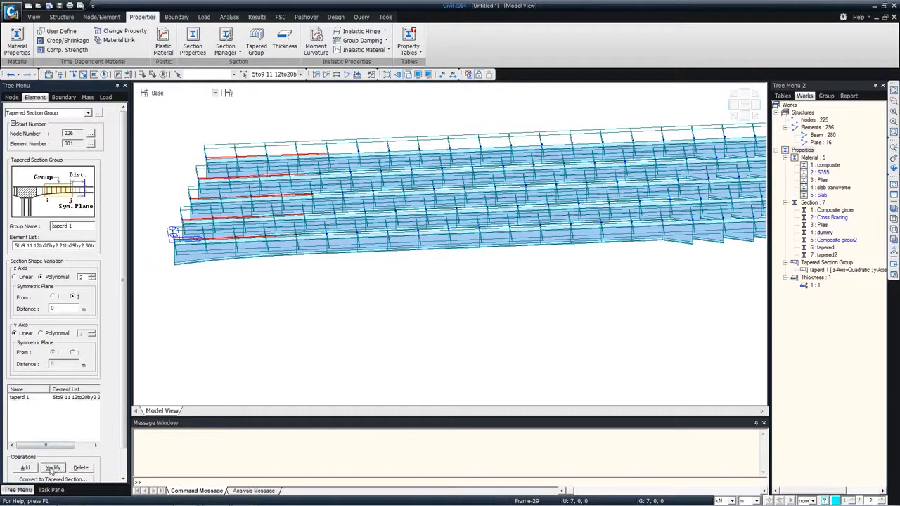
middle_click_drag(226, 279, 227, 247, "ctrl")
Step: Add a taperd 2 tapered section group for the tapered2 elements, with second-order polynomial z-axis variation and the symmetric plane from the i end
middle_click_drag(344, 234, 131, 241)
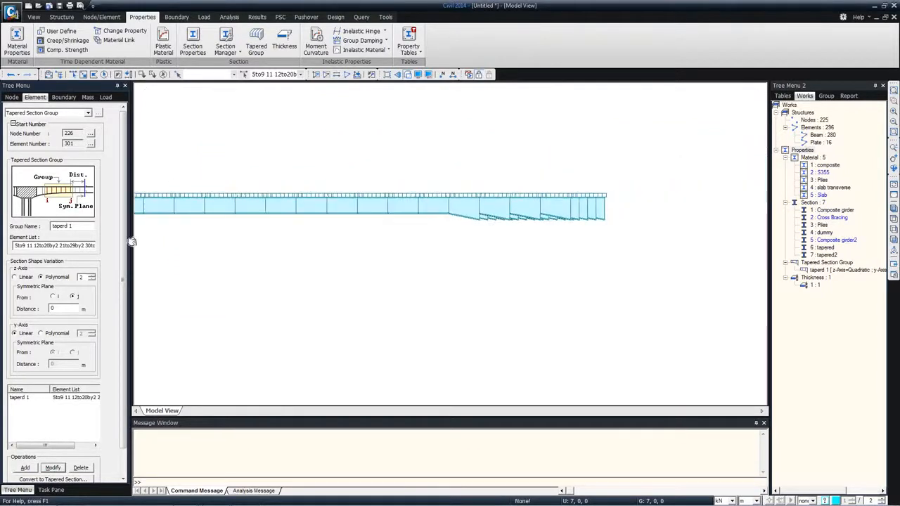
middle_click_drag(270, 240, 244, 248)
middle_click_drag(345, 241, 356, 246, "ctrl")
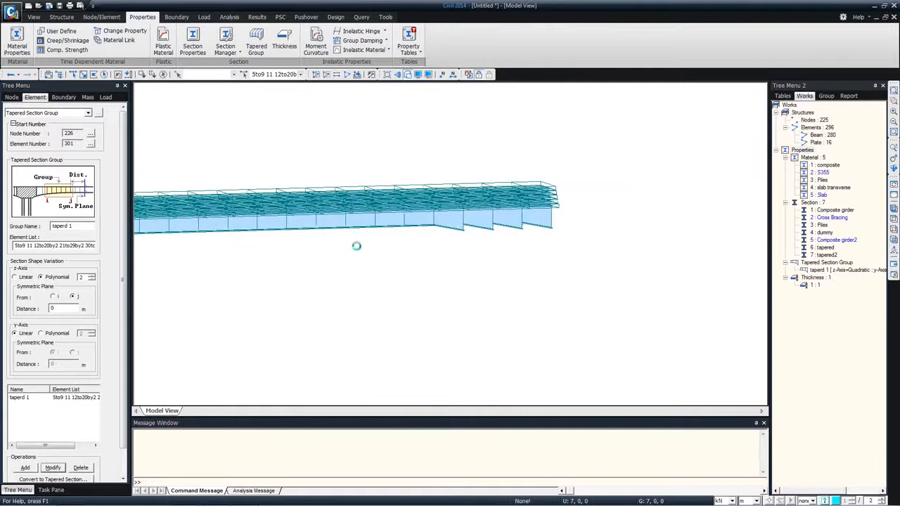
left_click(833, 255)
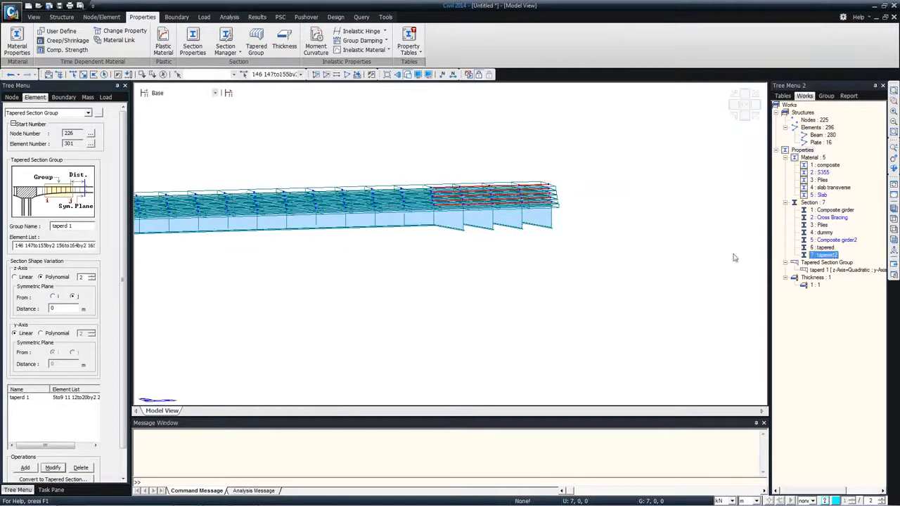
left_click(70, 245)
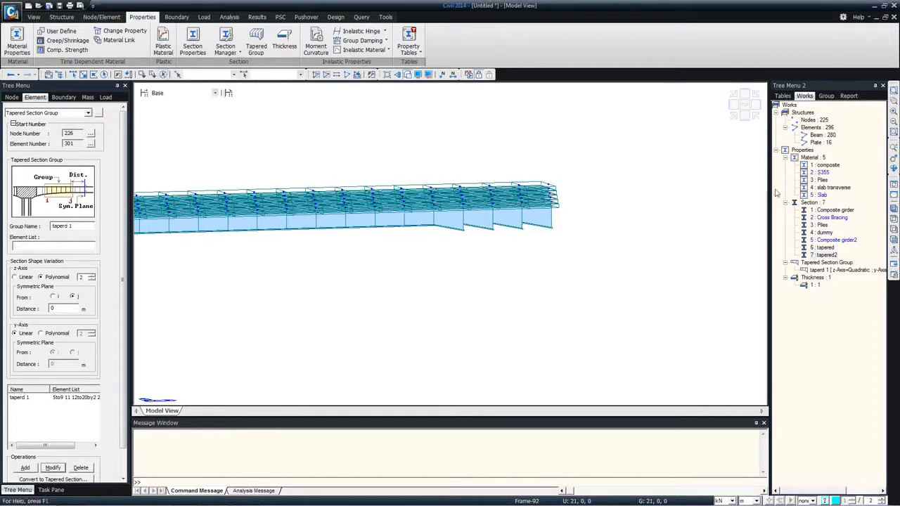
left_click(828, 256)
left_click(70, 225)
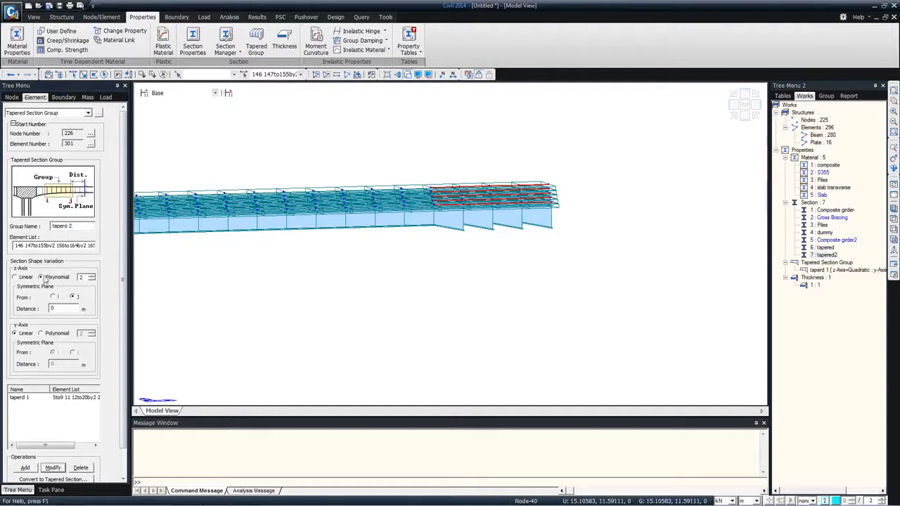
left_click(53, 296)
left_click(25, 468)
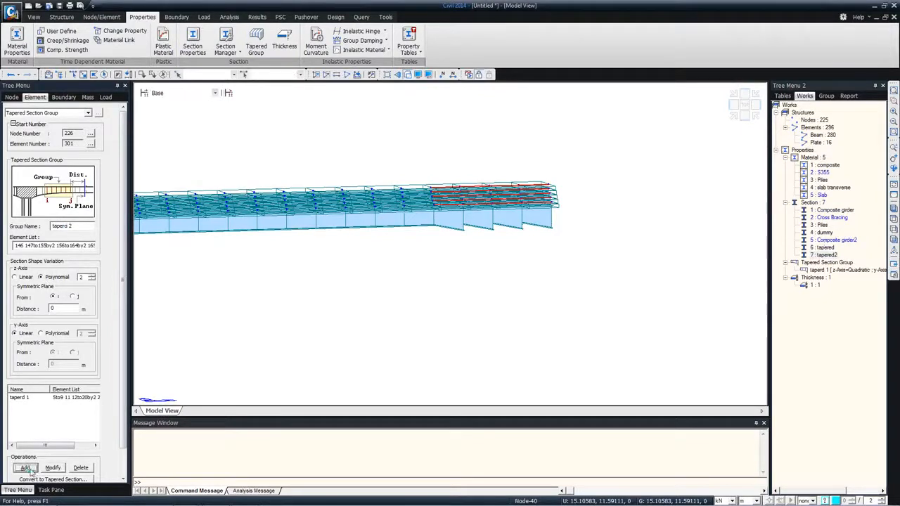
scroll(119, 460, "down", 1)
left_click_drag(120, 460, 119, 467)
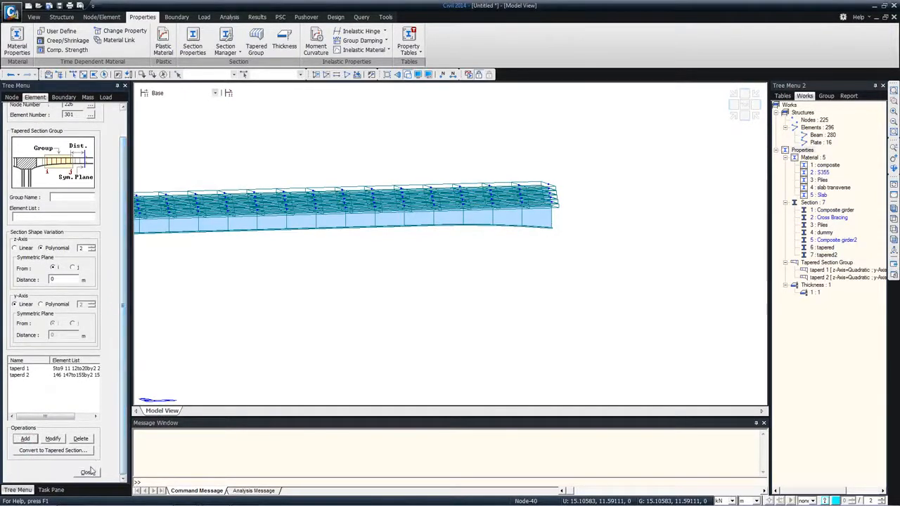
left_click(87, 474)
Step: Check the rendered girders in plan view and highlight in turn the elements assigned to the tapered2, Composite girder and tapered sections
middle_click_drag(340, 257, 544, 243)
middle_click_drag(405, 232, 396, 257, "ctrl")
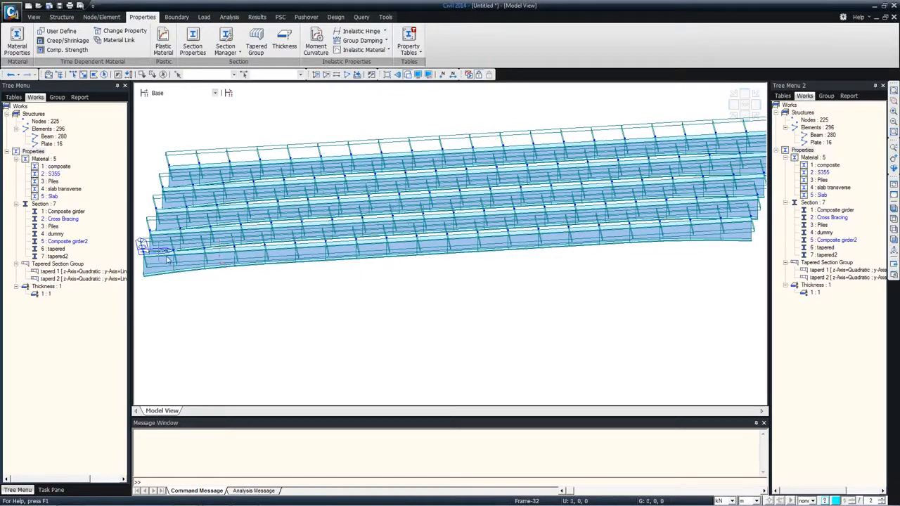
left_click(895, 219)
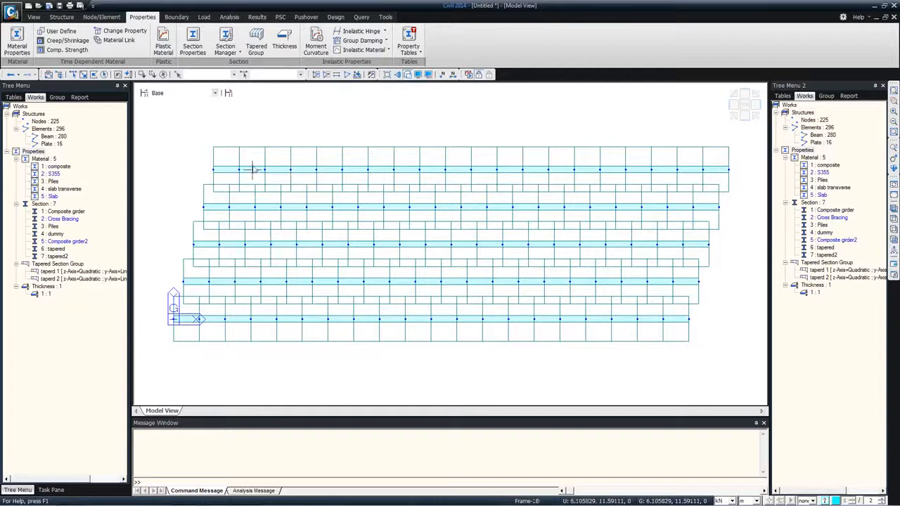
mouse_move(254, 168)
left_click(57, 256)
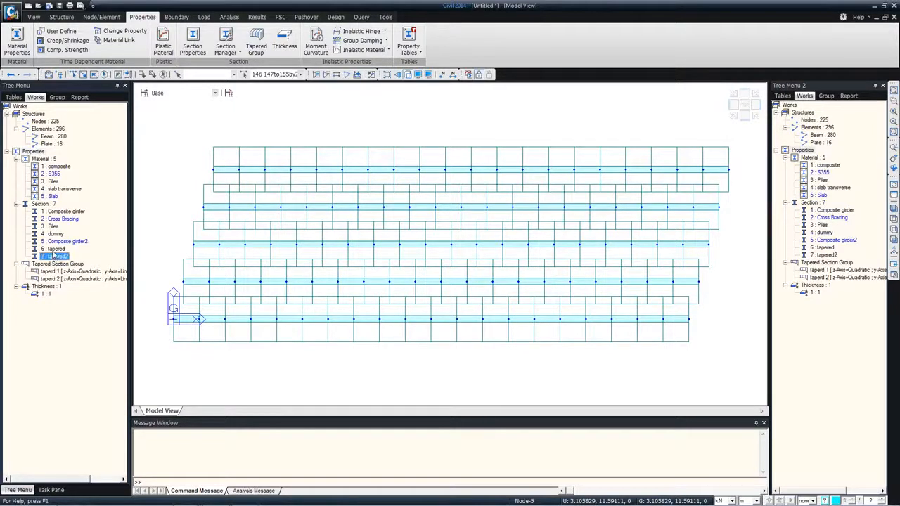
left_click(60, 212)
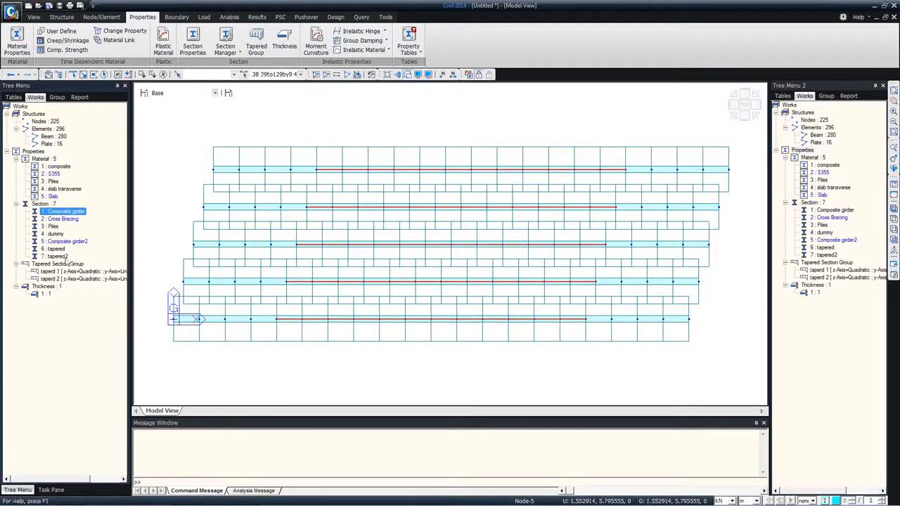
left_click(56, 250)
left_click(56, 256)
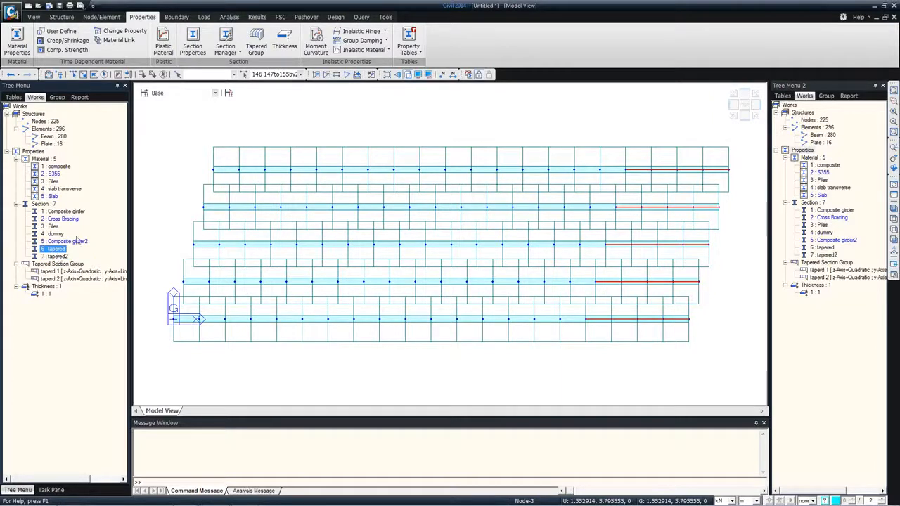
left_click(163, 74)
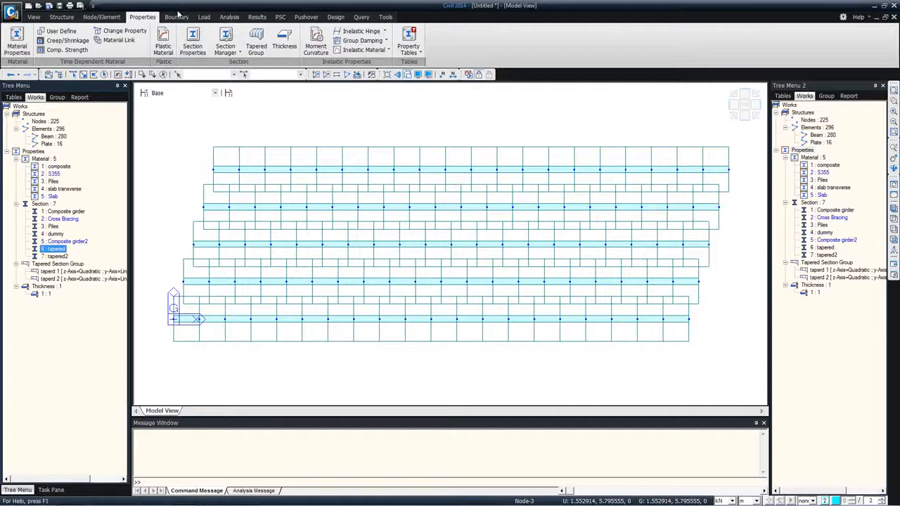
Step: Open the Section Manager for reinforcements and show a 0.05 m guide line on the Composite girder section
left_click(61, 17)
left_click(142, 17)
left_click(225, 44)
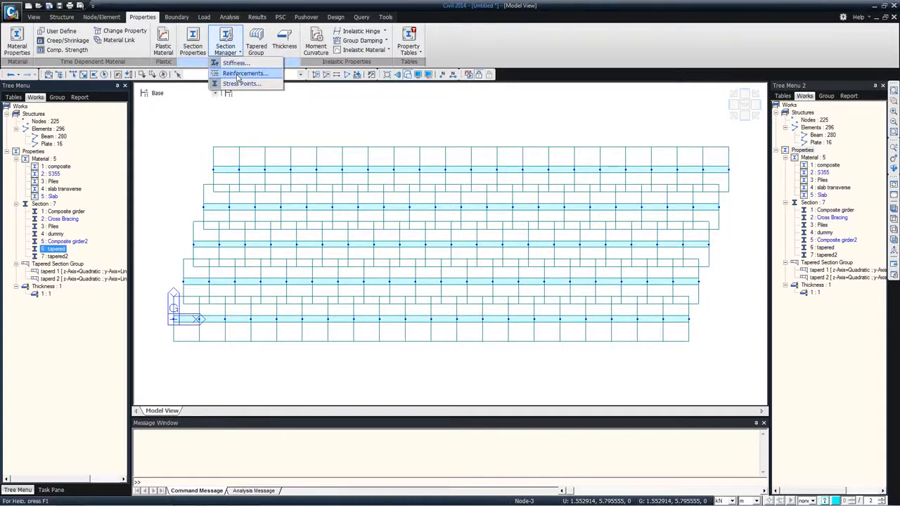
left_click(238, 74)
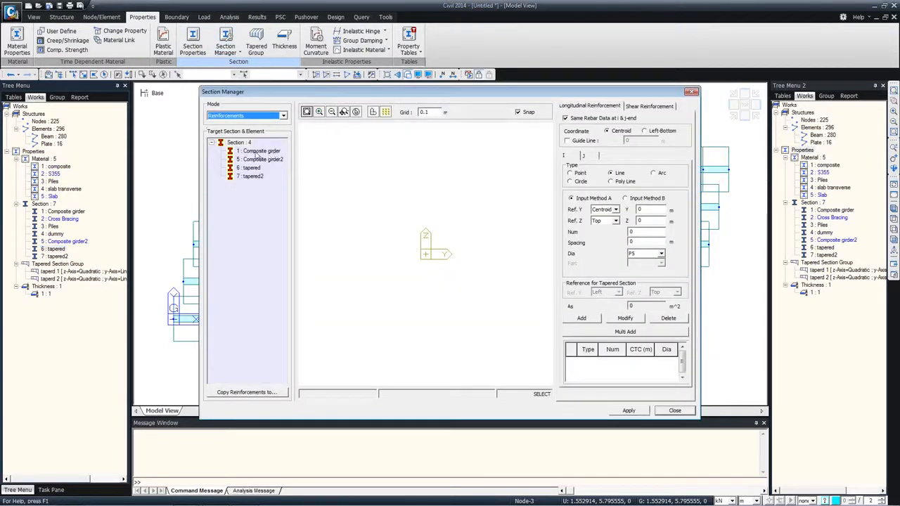
left_click(573, 141)
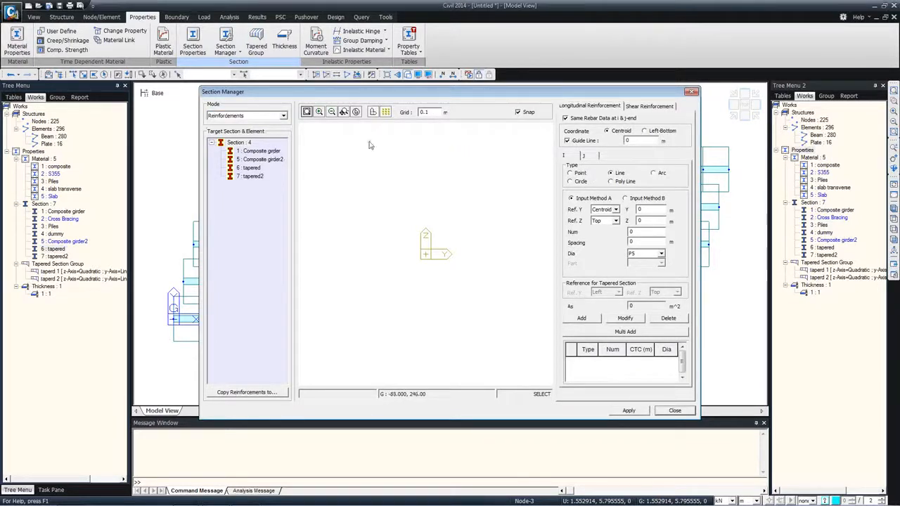
left_click(263, 152)
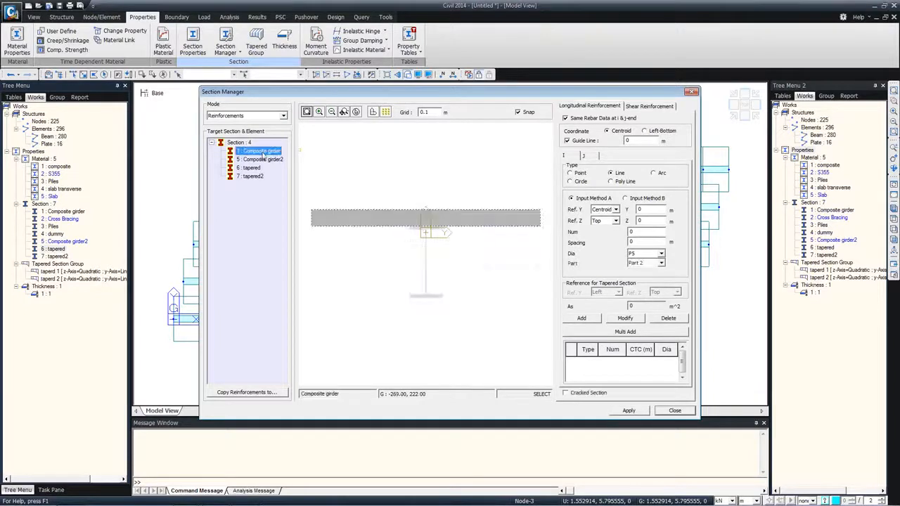
left_click(642, 142)
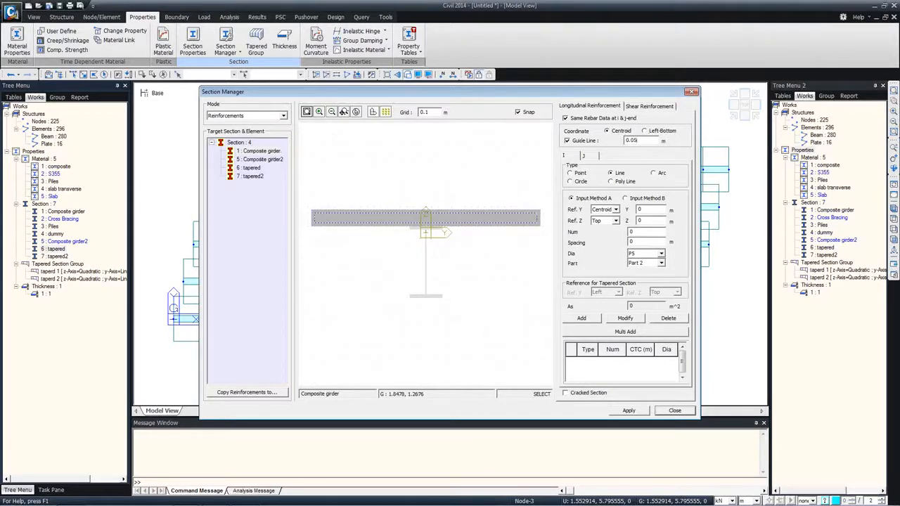
Step: Add a line of 20 P20 bars along the slab's upper guide line using Input Method B, between y = -1.7 and 1.7 m
left_click(633, 202)
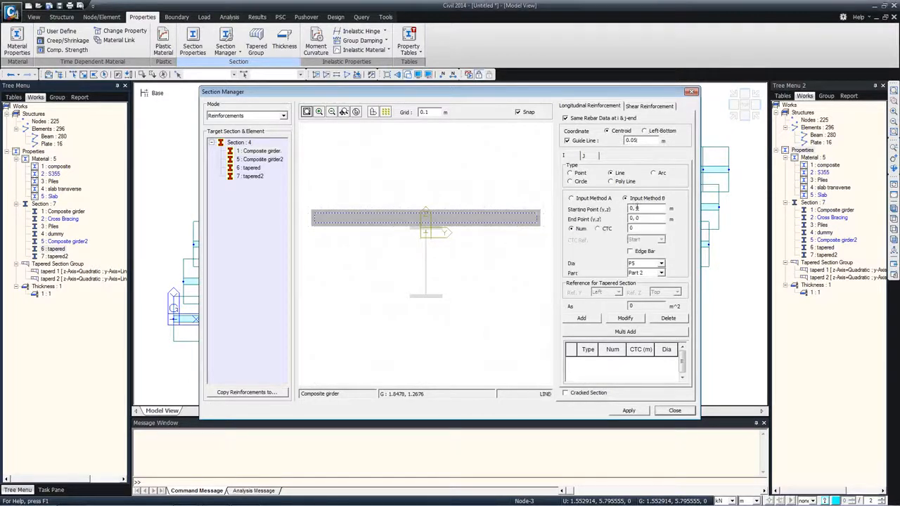
left_click(316, 218)
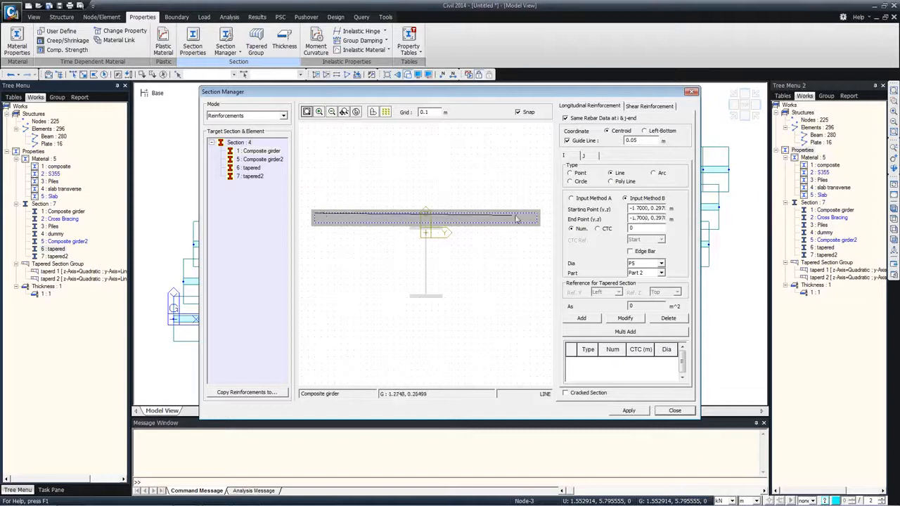
left_click(538, 218)
left_click(641, 263)
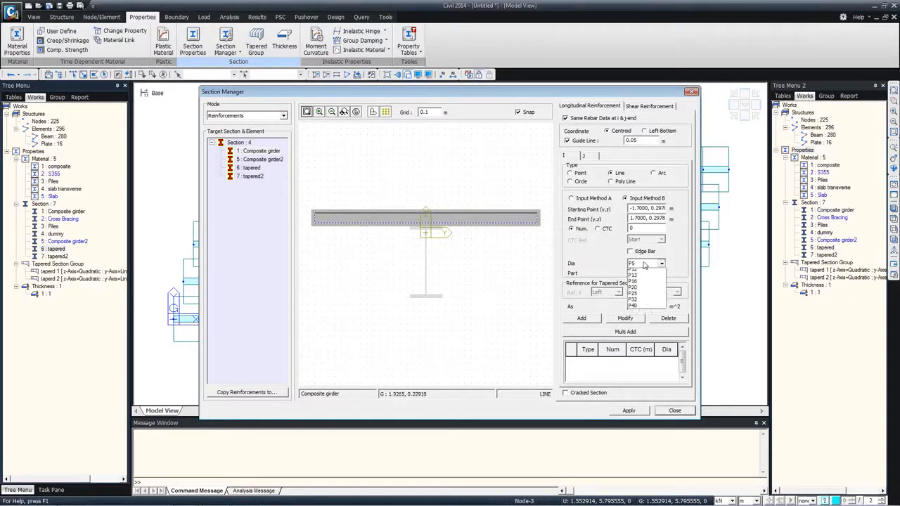
left_click(636, 342)
left_click_drag(631, 229, 644, 229)
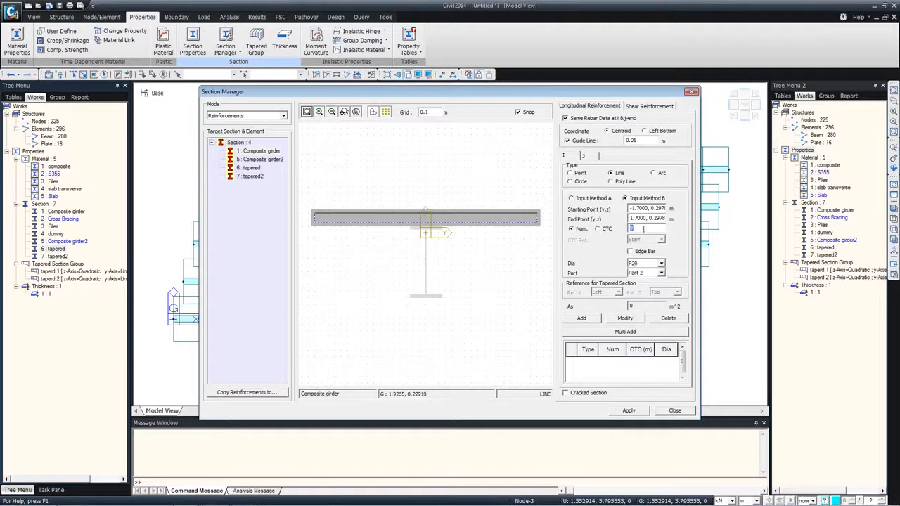
left_click(595, 318)
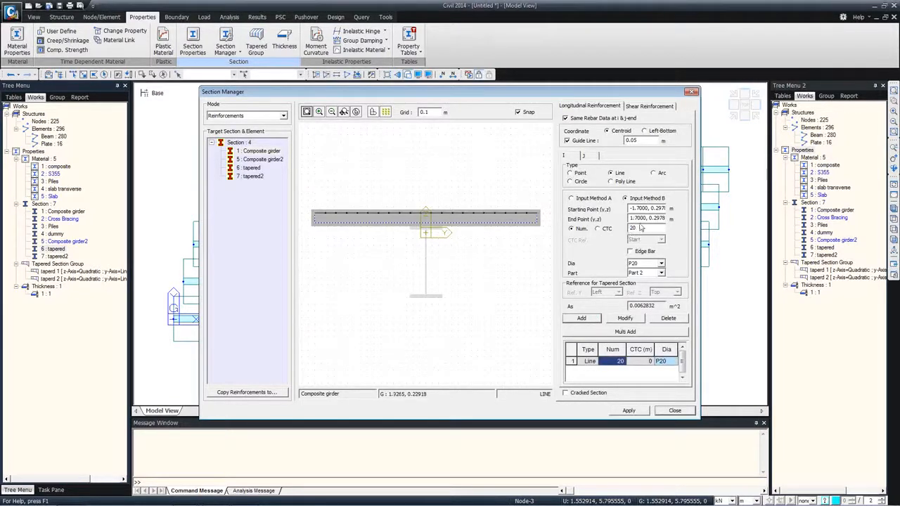
Step: Add a second line of 20 P20 bars along the slab's lower guide line and apply the Composite girder reinforcement
left_click(314, 223)
left_click(539, 224)
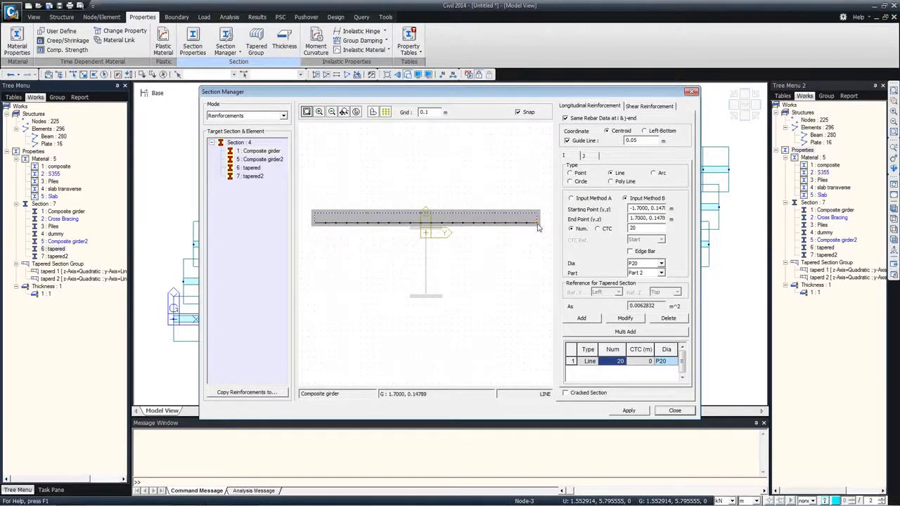
left_click(581, 318)
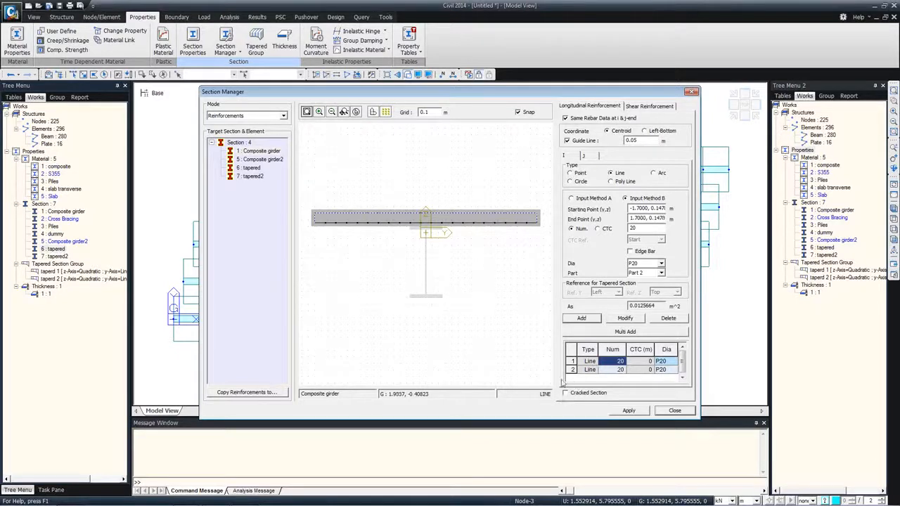
left_click(617, 412)
Step: Add a line of 20 P25 bars with edge bars along the upper guide line of the tapered section's slab
left_click(247, 168)
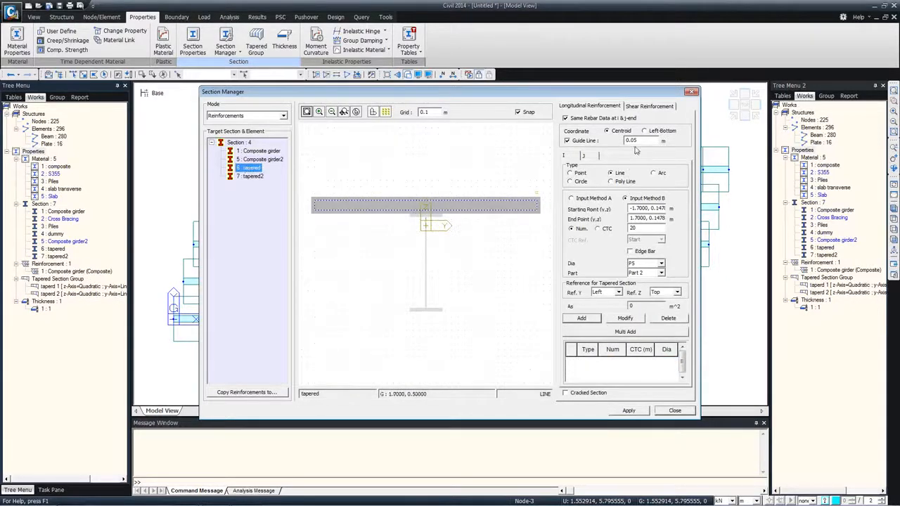
left_click(314, 202)
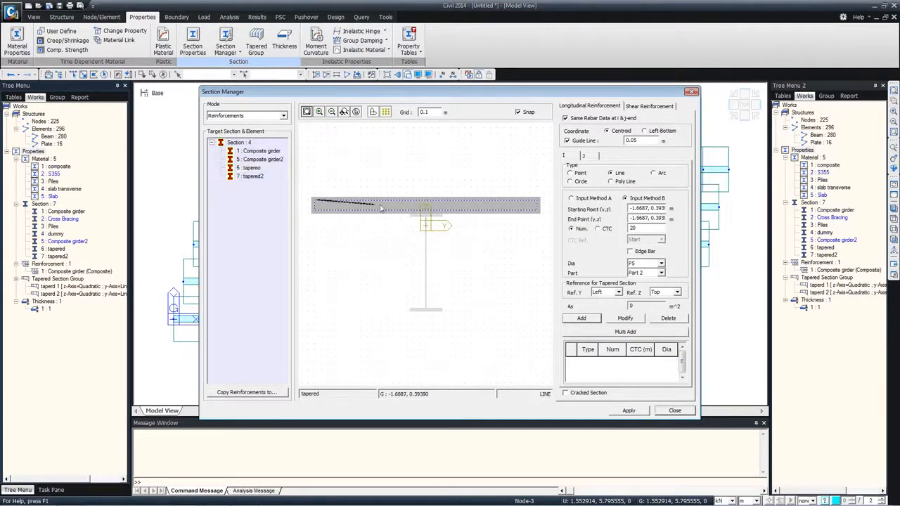
left_click(539, 203)
left_click(645, 251)
left_click(661, 263)
left_click(630, 335)
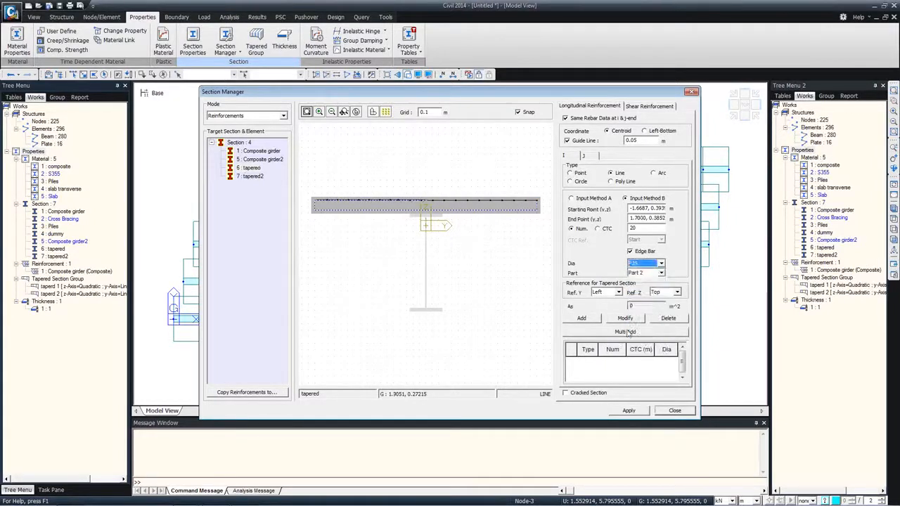
left_click(581, 318)
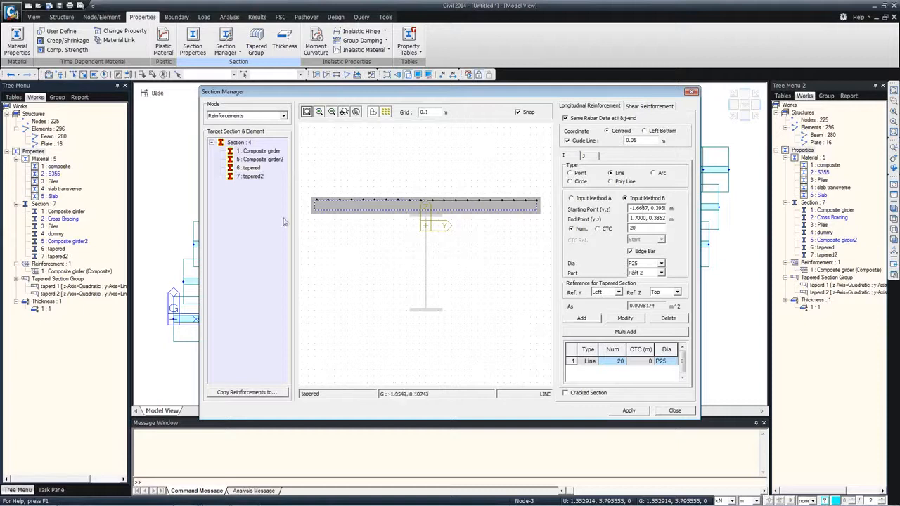
Step: Add a lower line of 20 P25 bars to the tapered section, enable Cracked Section, and apply the reinforcement
left_click(314, 210)
left_click(536, 214)
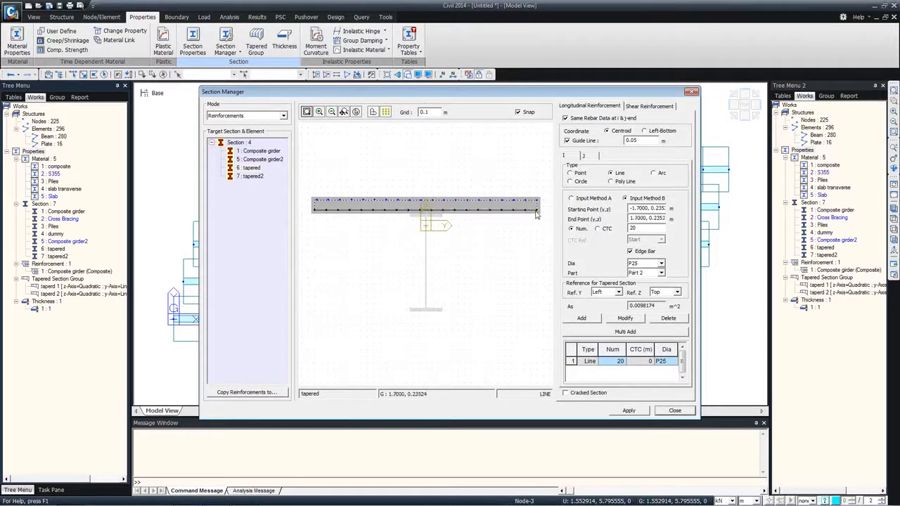
left_click(582, 320)
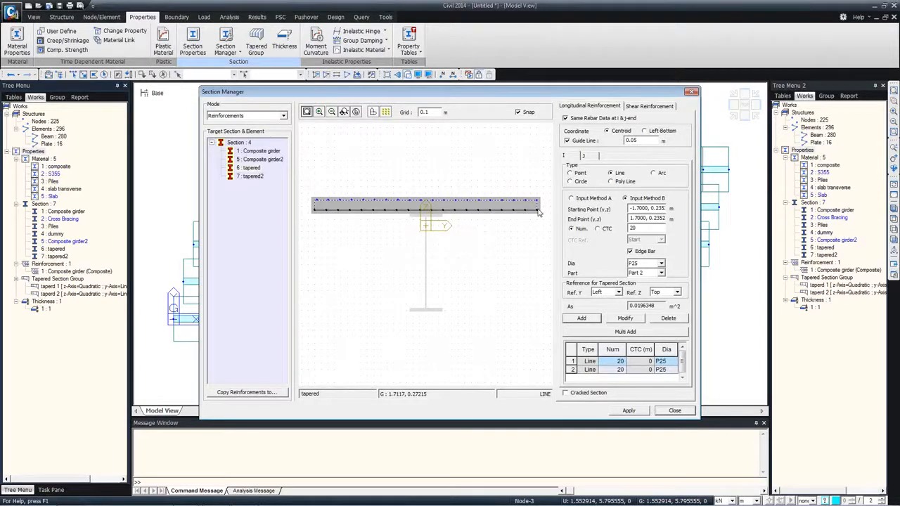
left_click(566, 393)
left_click(635, 413)
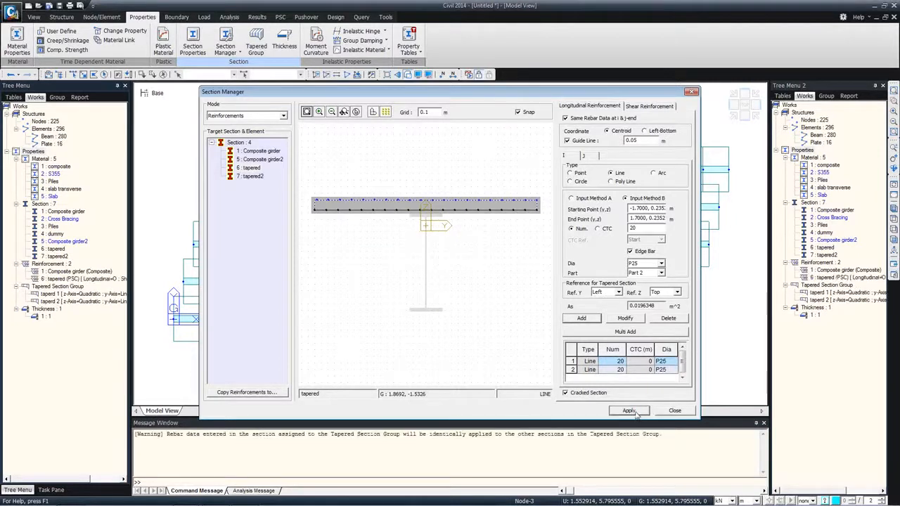
left_click(674, 410)
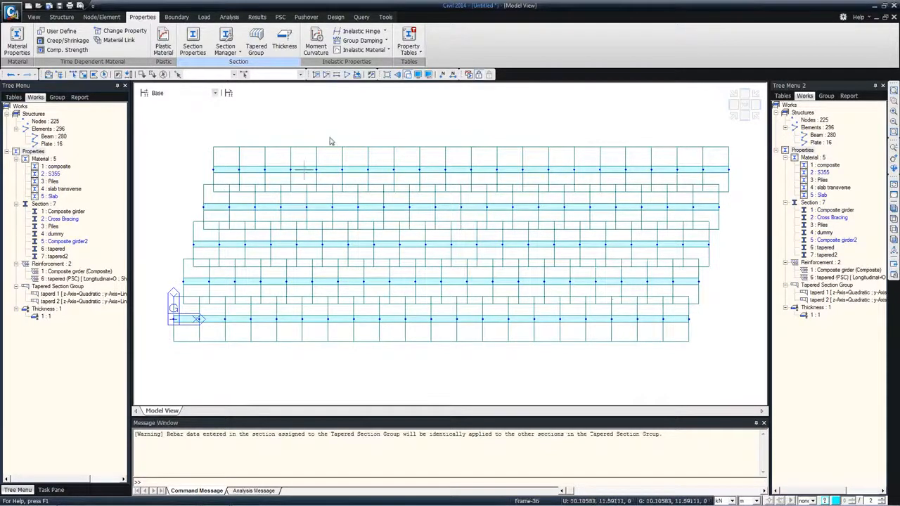
Step: Activate all elements so the whole bridge is shown with its abutment and piles
middle_click_drag(312, 256, 326, 199, "ctrl")
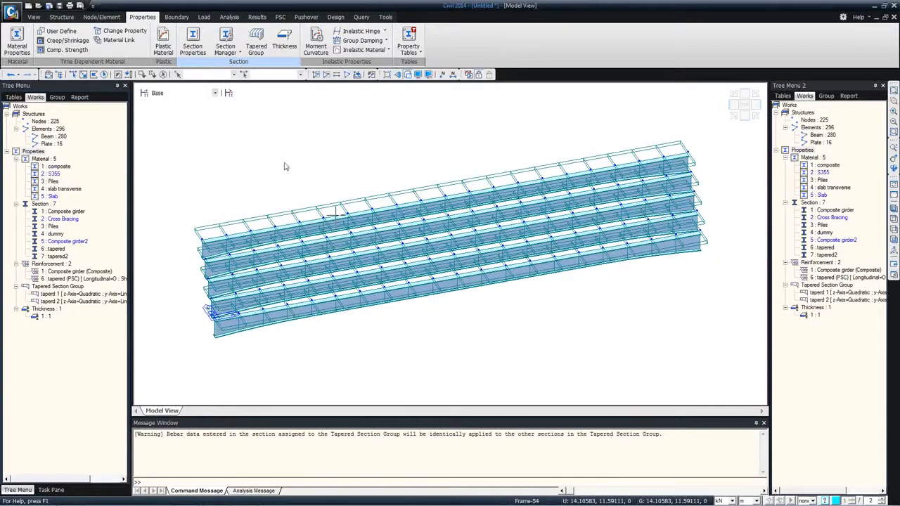
left_click(347, 75)
mouse_move(340, 159)
middle_mouse_down("ctrl")
mouse_move(345, 181)
mouse_move(380, 142)
mouse_move(364, 165)
mouse_move(352, 161)
middle_mouse_up("ctrl")
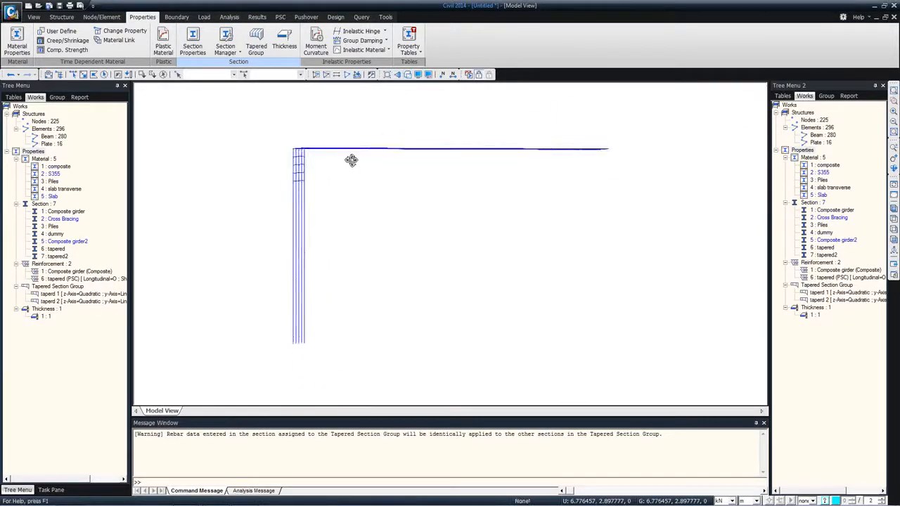
Step: In front view, examine the linear point spring support inputs for the pile node just below the abutment without applying them
left_click(894, 241)
left_click(170, 18)
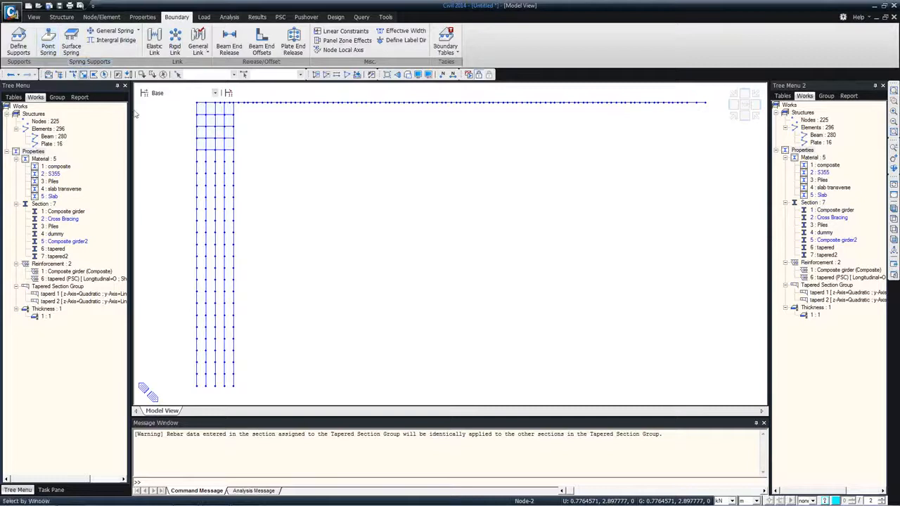
left_click(46, 46)
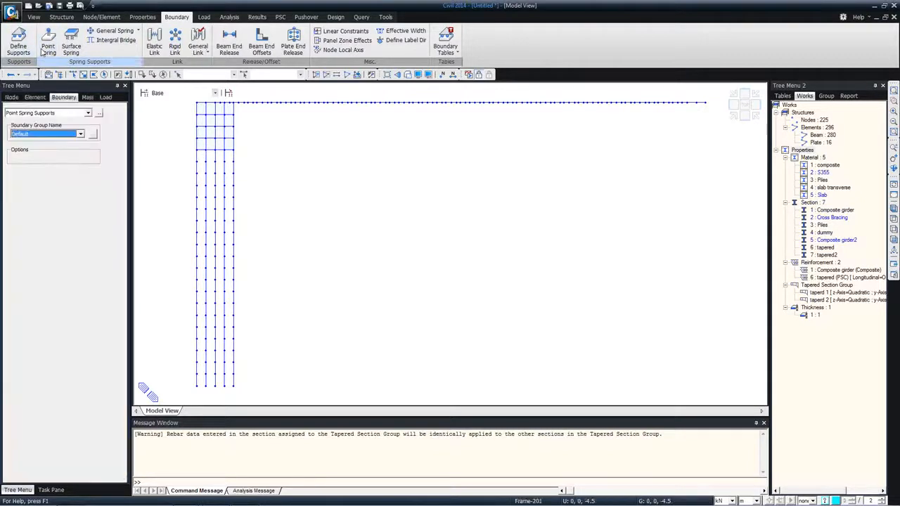
left_click(233, 162)
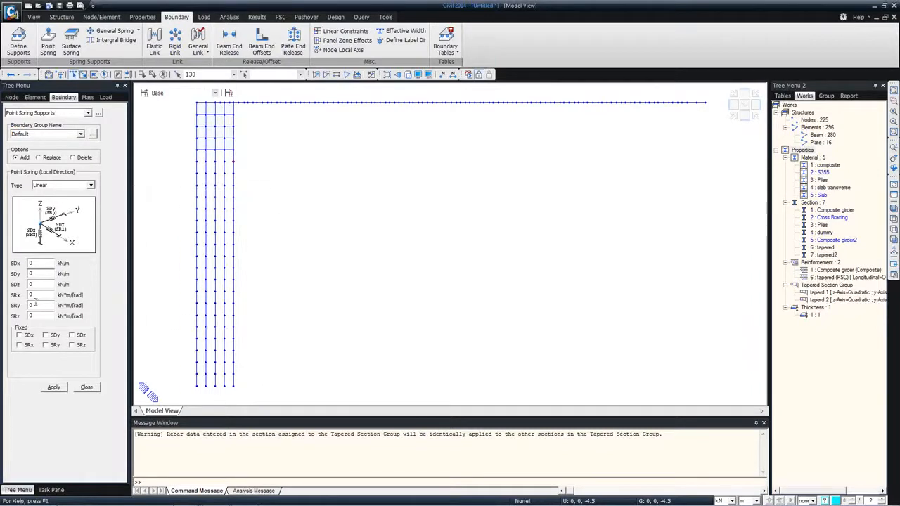
left_click_drag(41, 271, 26, 282)
key("Tab")
left_click(81, 389)
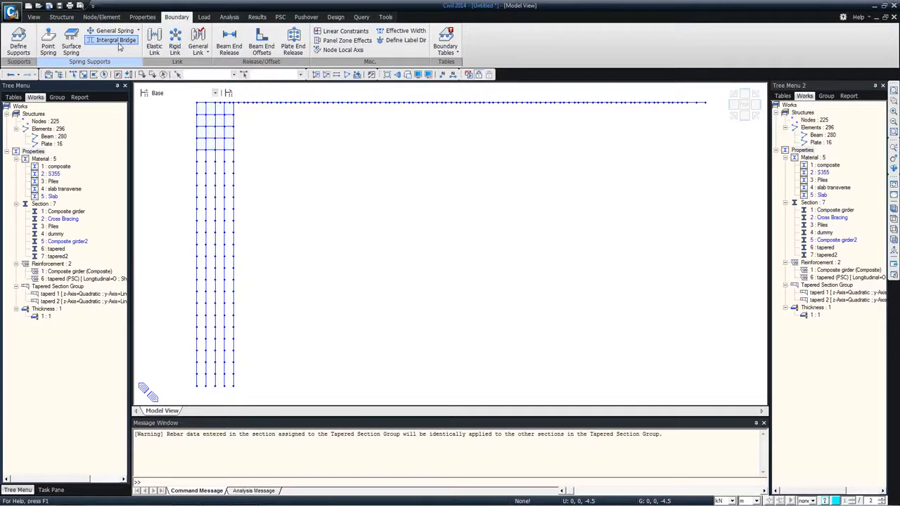
Step: Set up integral bridge soil springs of the Abutment Spring type and assign all the abutment wall plates as the element list
left_click(116, 42)
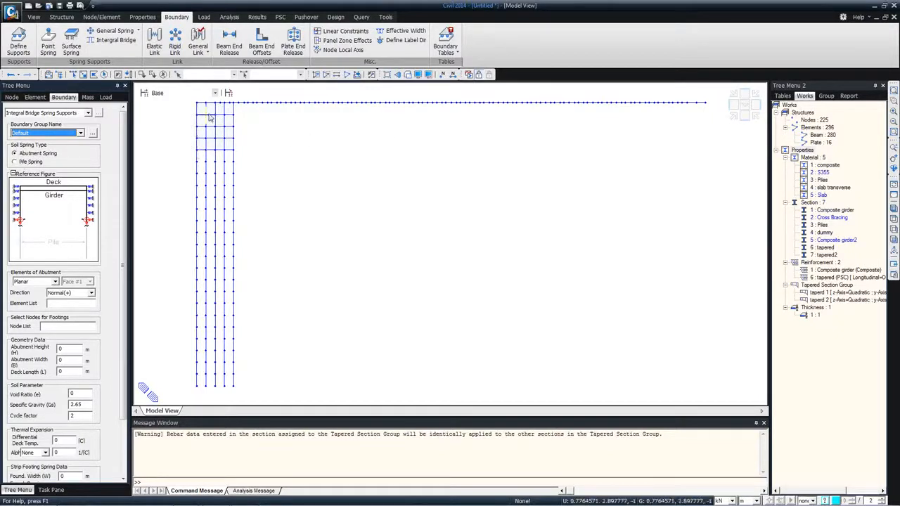
left_click(31, 162)
left_click(35, 154)
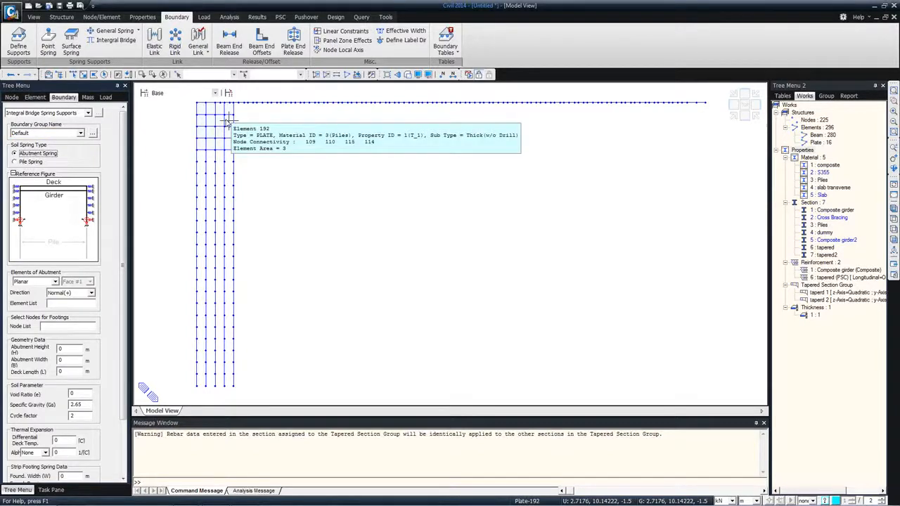
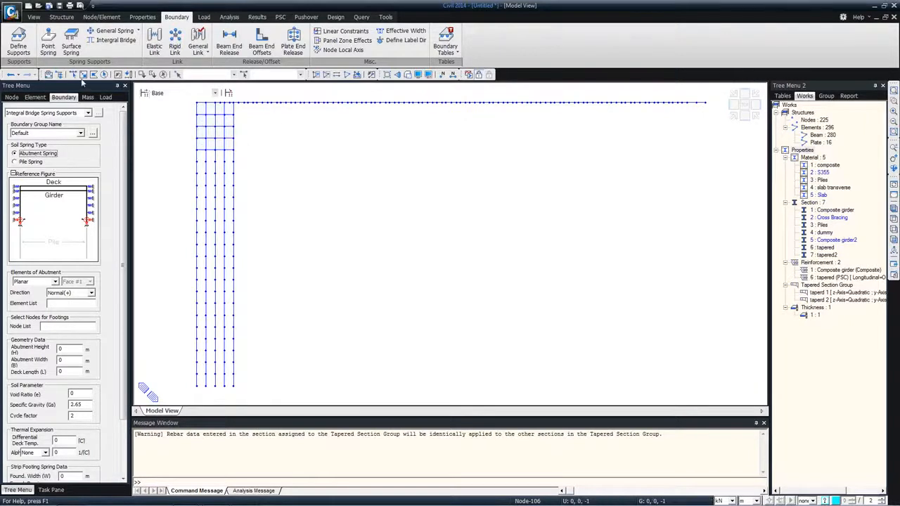
left_click_drag(245, 148, 180, 110)
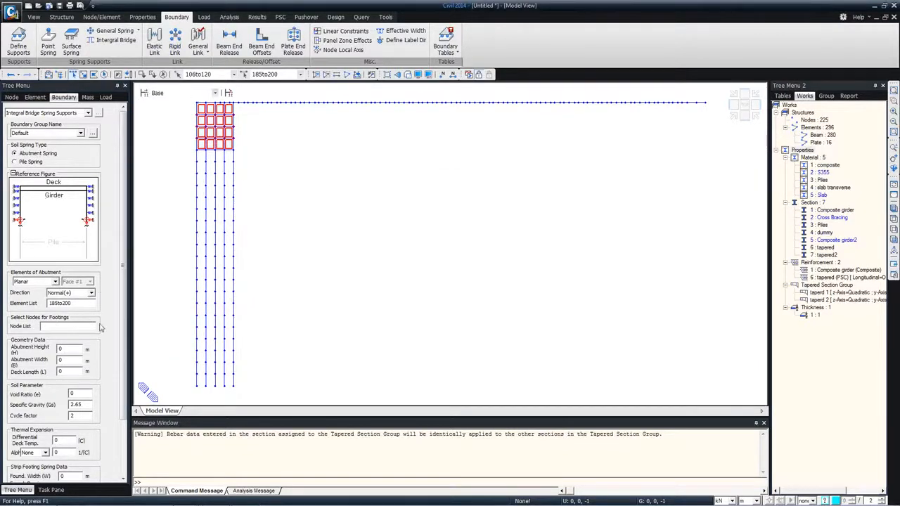
Step: Save the model as "exa" in the single span integral bridge folder
scroll(123, 310, "down", 3)
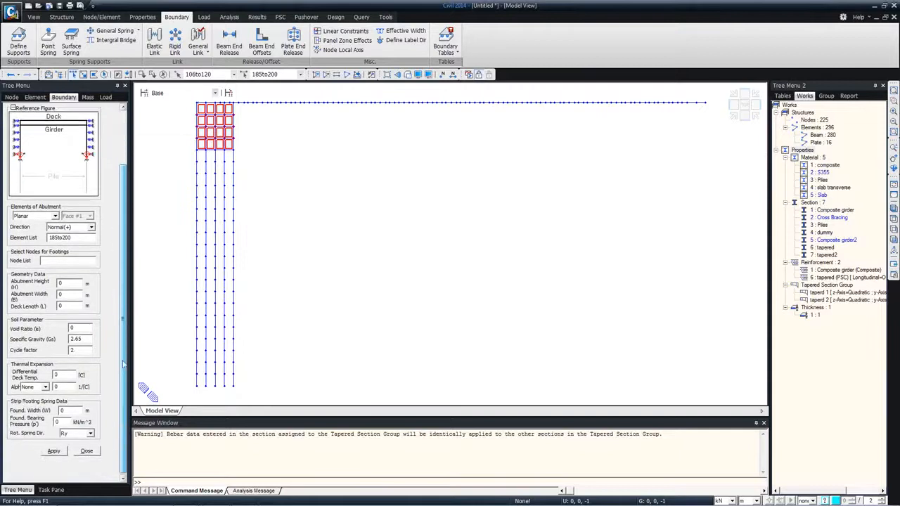
double_click(61, 283)
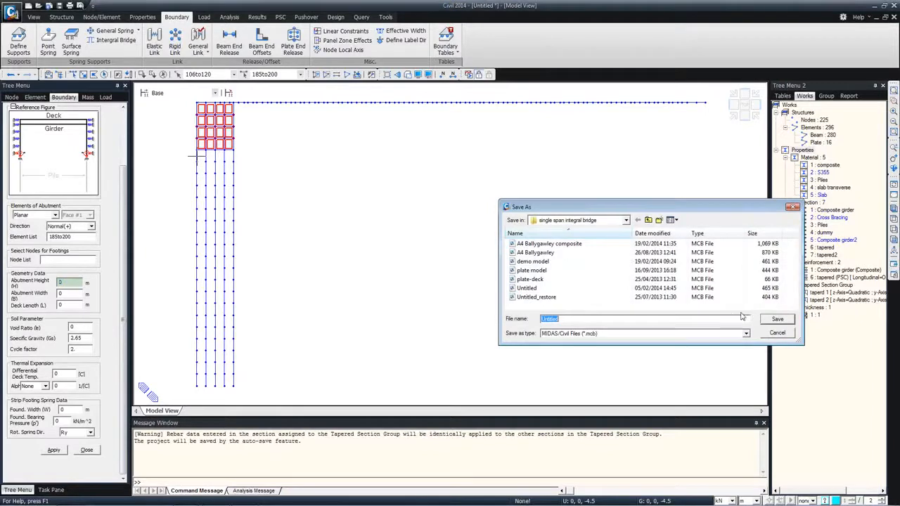
type("demo")
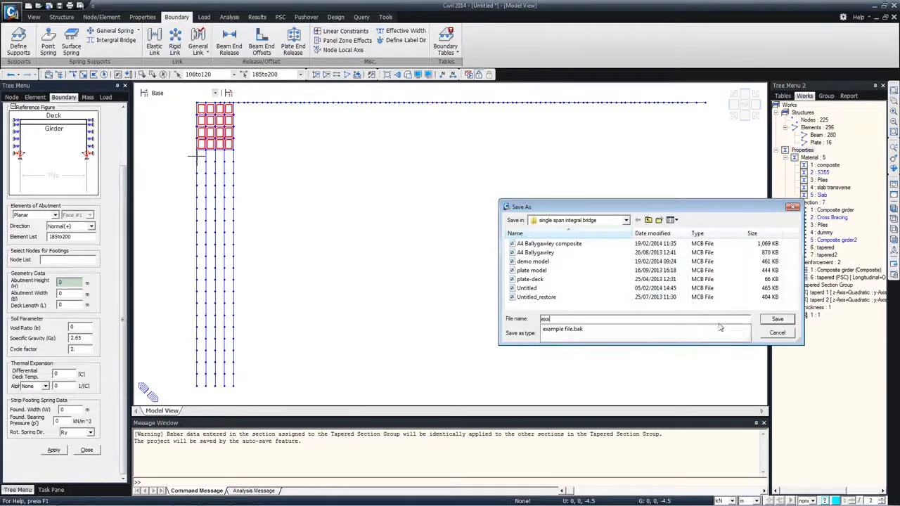
key("Return")
Step: Define the abutment spring geometry with height 4 m, width 12 m and deck length 40 m, and set the void ratio to 0.2
left_click(197, 149)
left_click(197, 102)
left_click(71, 295)
left_click(234, 150)
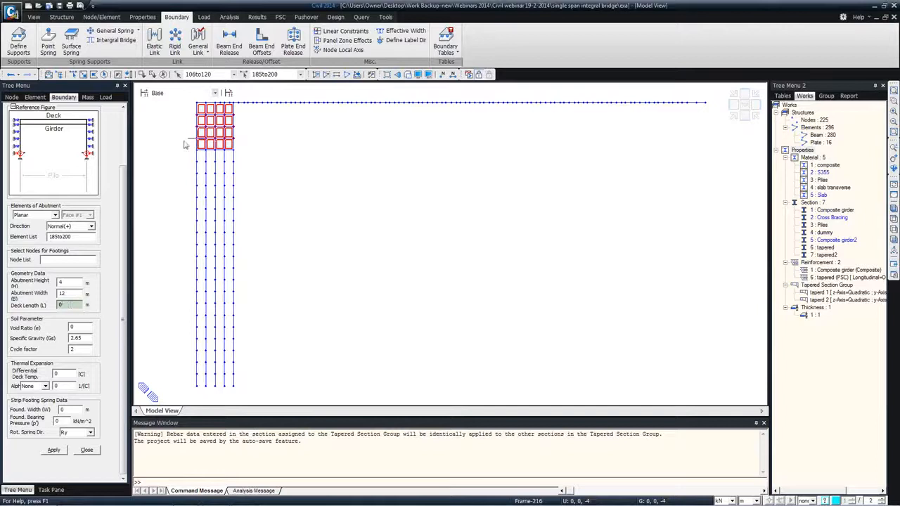
left_click(893, 208)
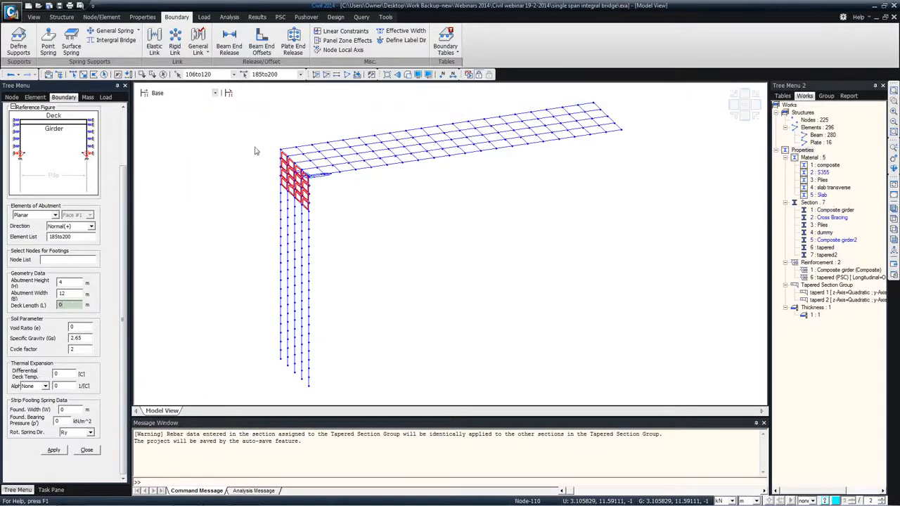
left_click(594, 99)
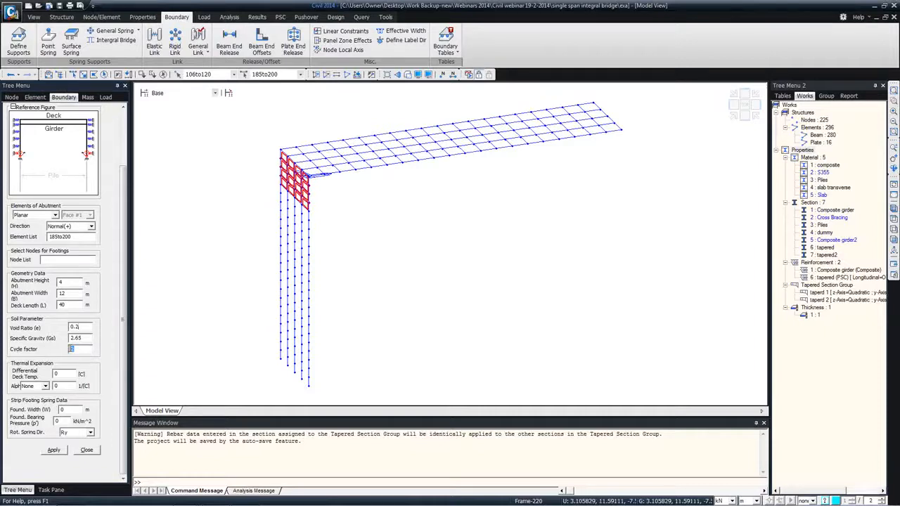
Step: Set the differential deck temperature to 20, take the thermal expansion coefficient from the Piles material, and apply the abutment springs
key("Tab")
left_click(45, 386)
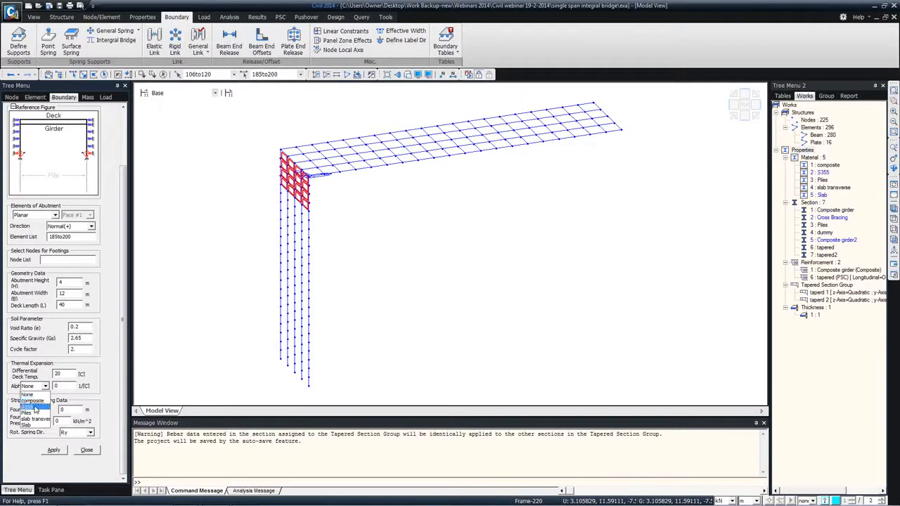
left_click(32, 413)
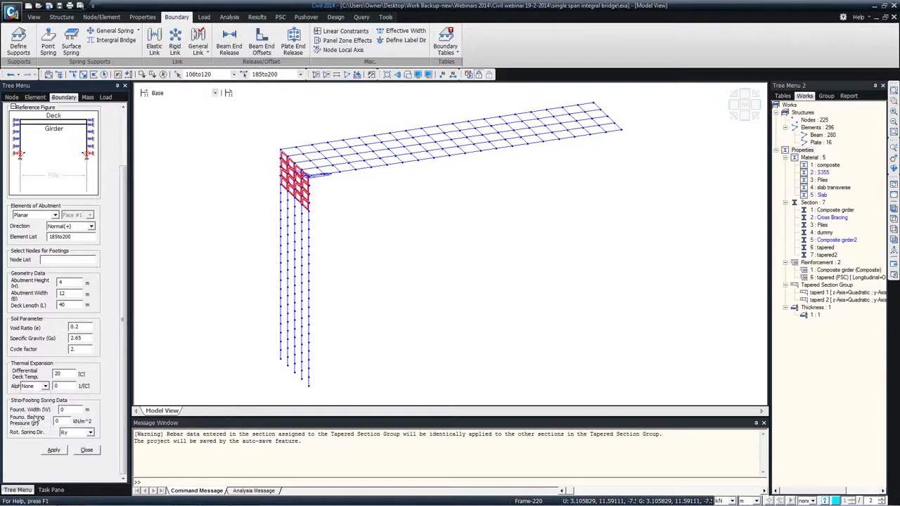
left_click(54, 450)
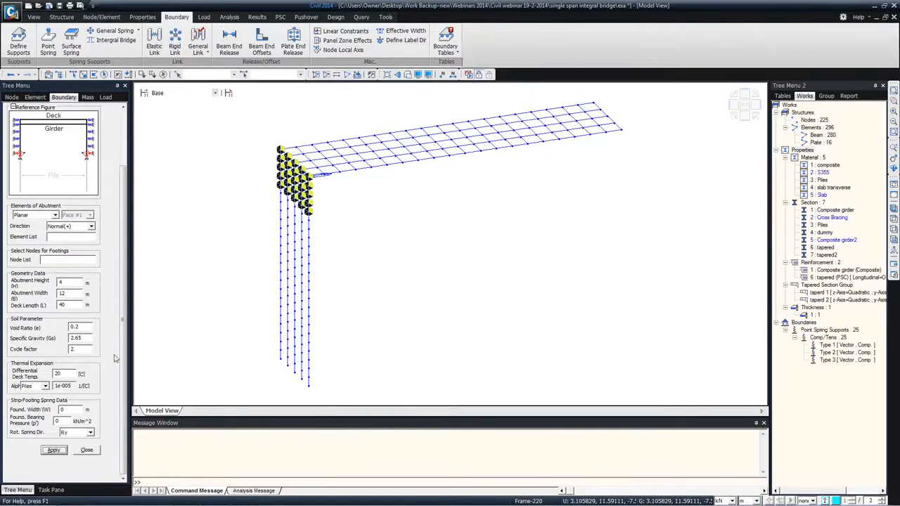
mouse_move(314, 219)
left_click(87, 450)
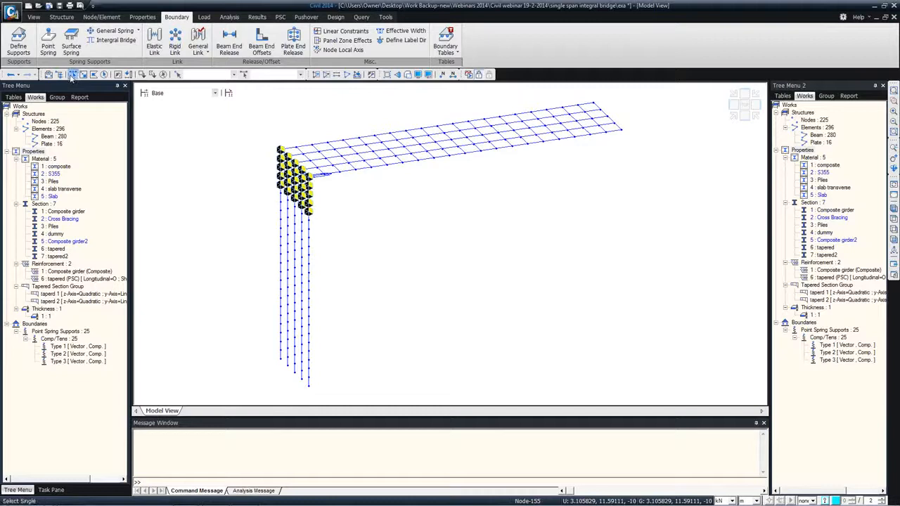
Step: Inspect the stiffness and direction vector of the Type 1 compression-only point springs
right_click(56, 346)
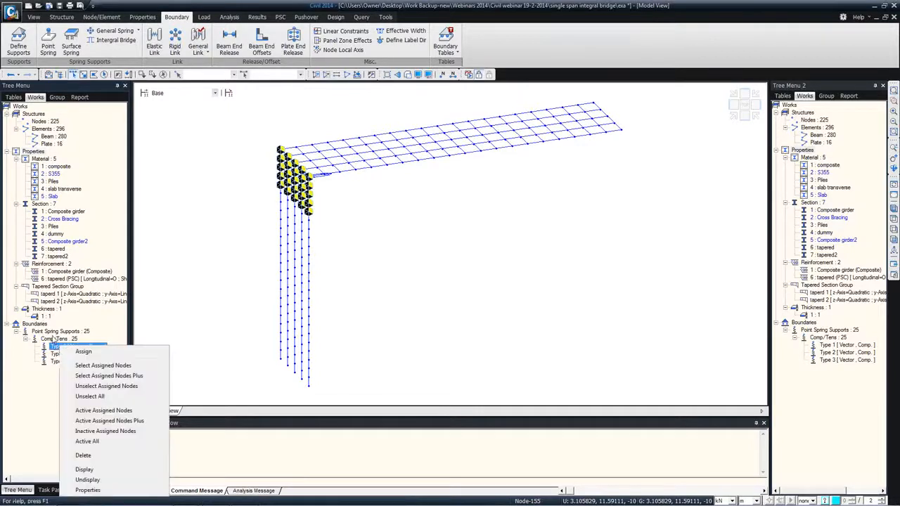
left_click(107, 490)
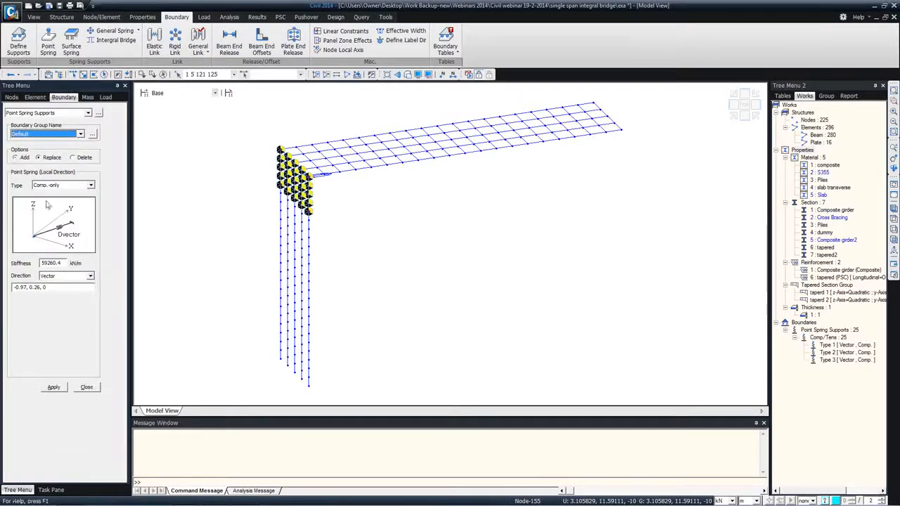
left_click_drag(63, 262, 35, 263)
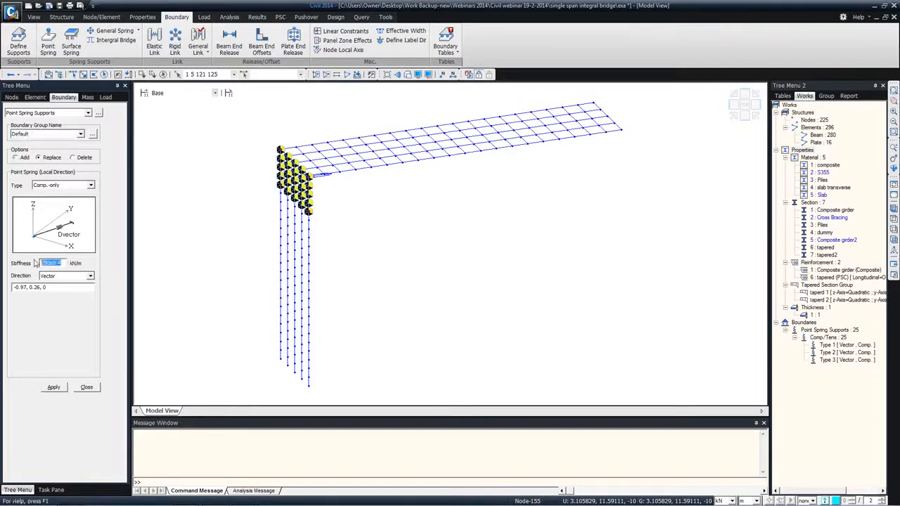
left_click(92, 388)
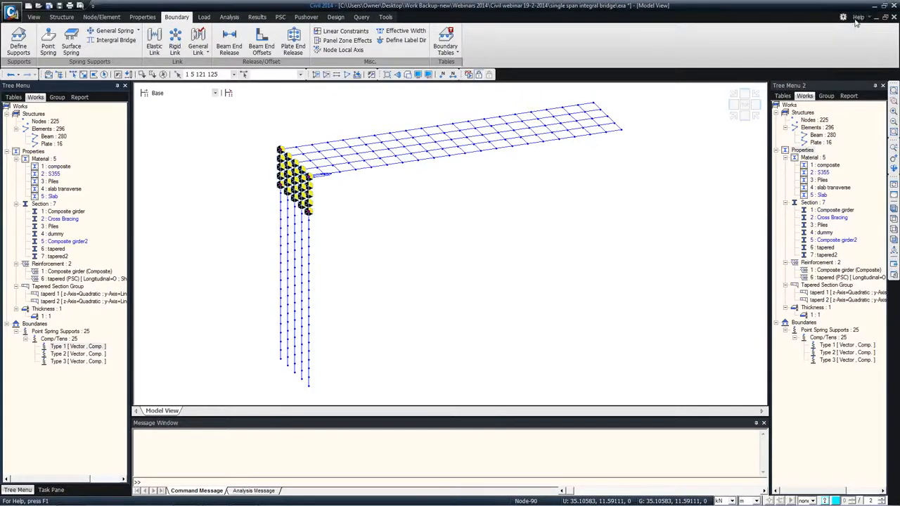
Step: Consult the online manual's Integral Bridge Spring Supports page for the formulation and the geometry, soil and thermal inputs
key("F1")
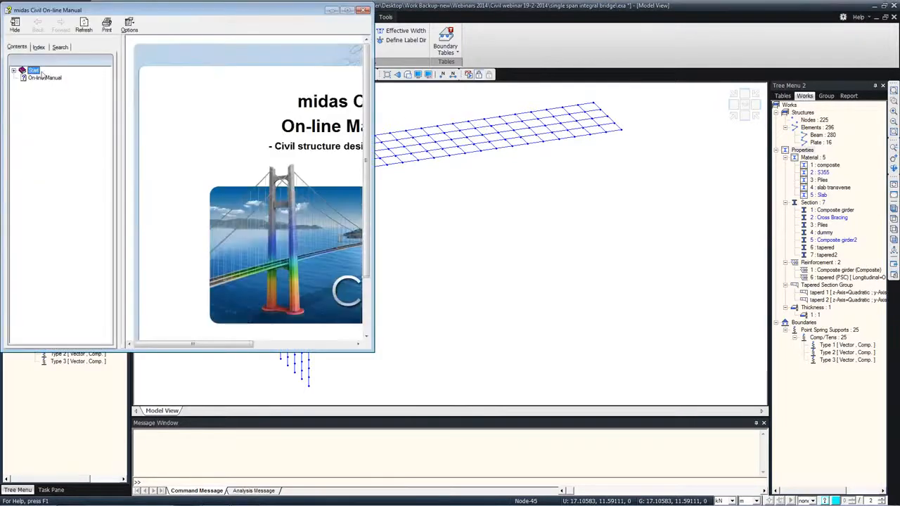
left_click(14, 70)
left_click(23, 123)
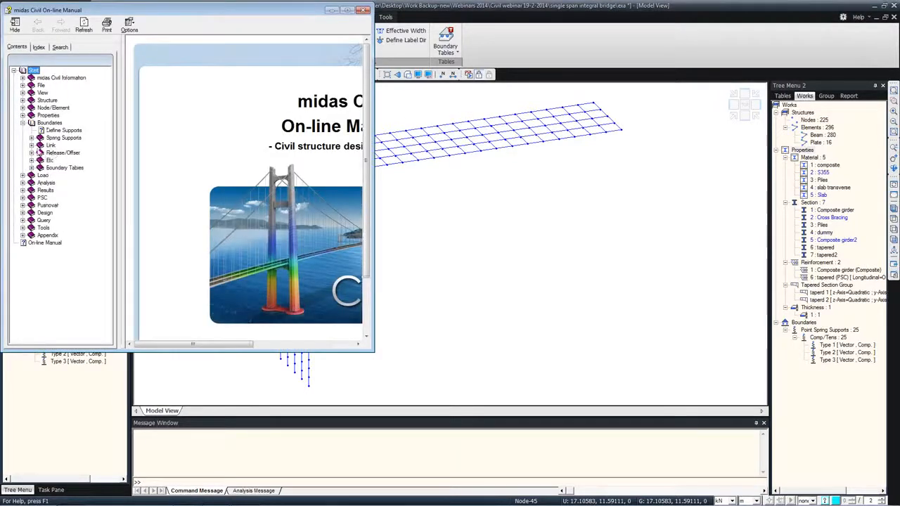
left_click(31, 137)
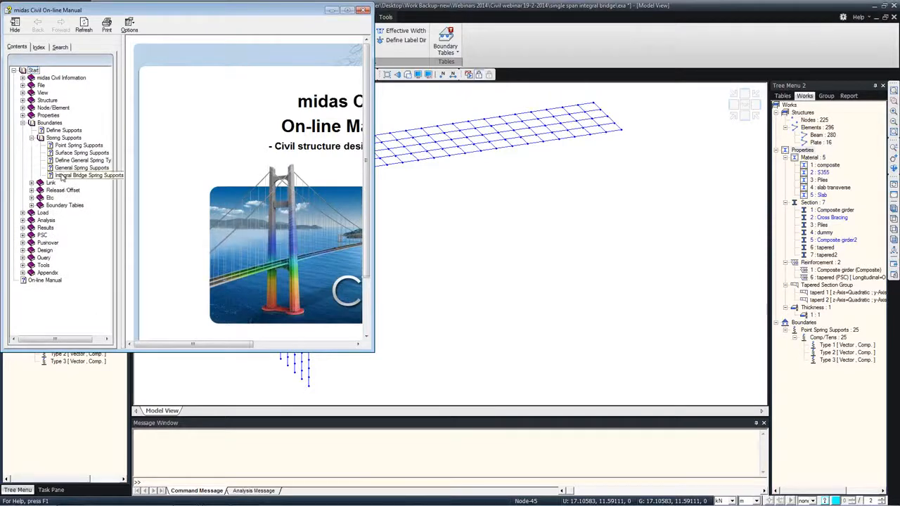
key("super+Up")
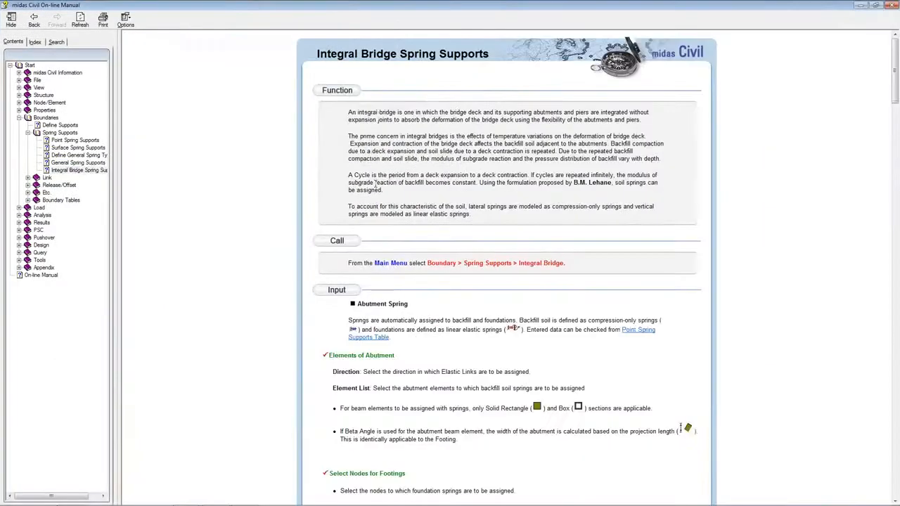
scroll(503, 184, "down", 5)
scroll(504, 185, "up", 4)
scroll(503, 184, "down", 3)
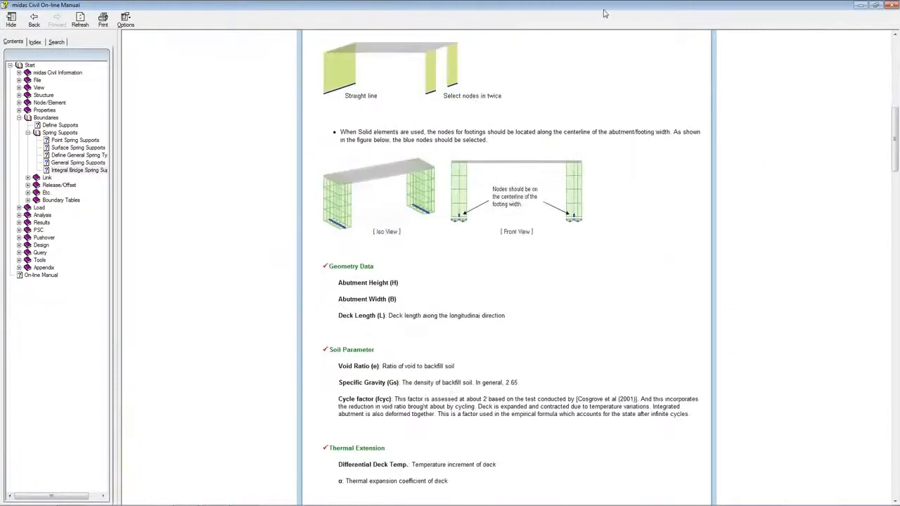
key("super+Down")
key("super+Down")
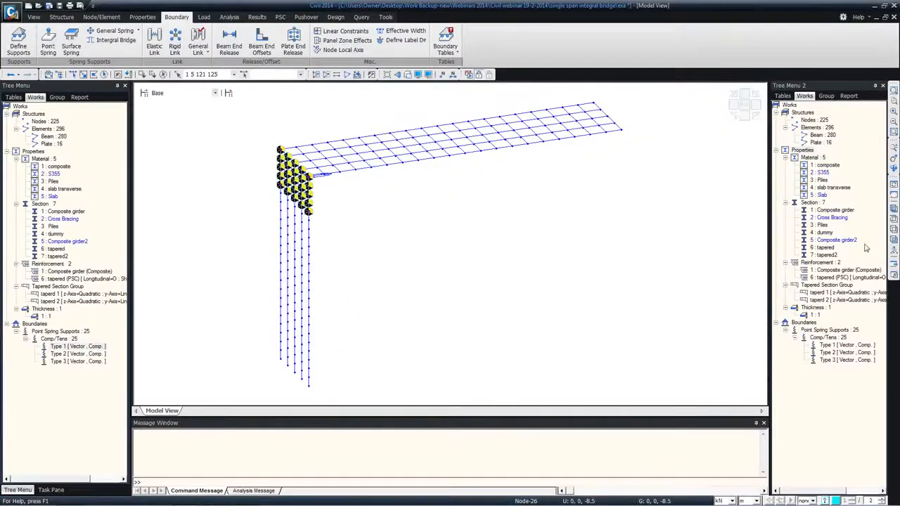
Step: In front view, set up integral bridge soil springs of the Pile Spring type with Sand as the soil type
left_click(893, 239)
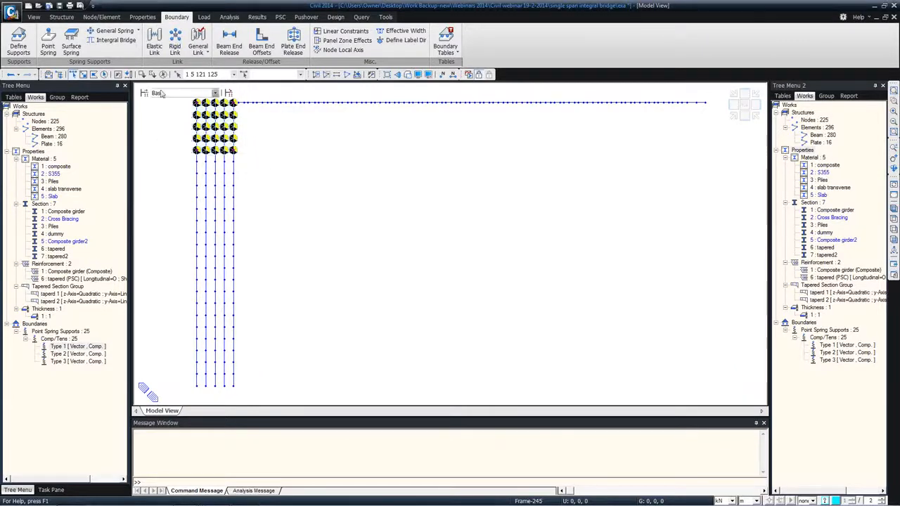
left_click(117, 40)
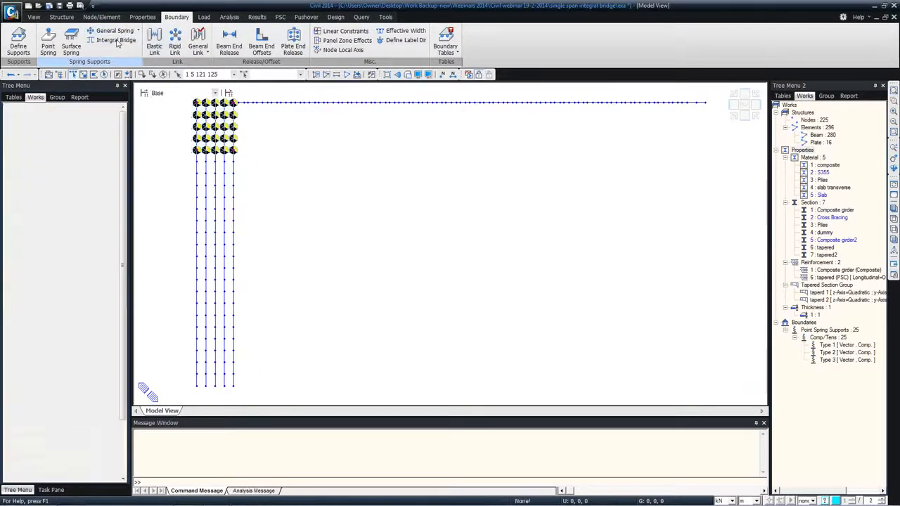
left_click(14, 161)
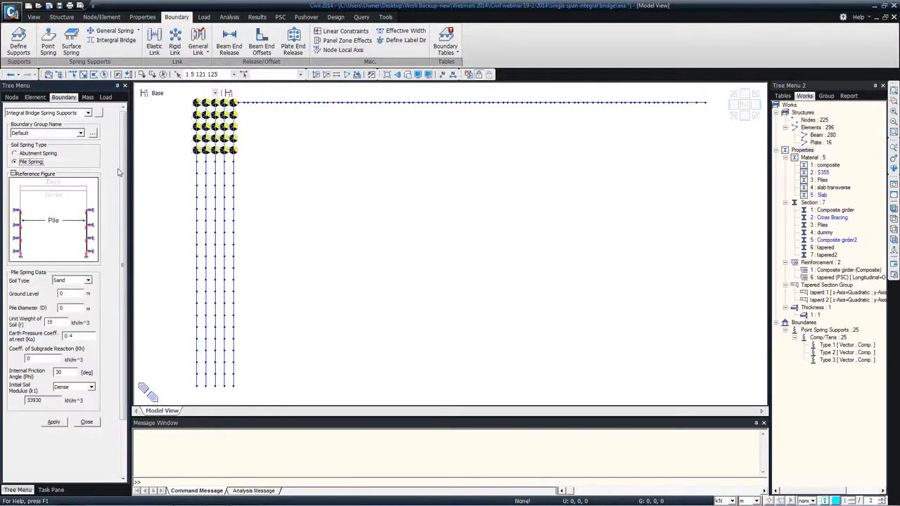
scroll(120, 172, "down", 2)
left_click(72, 214)
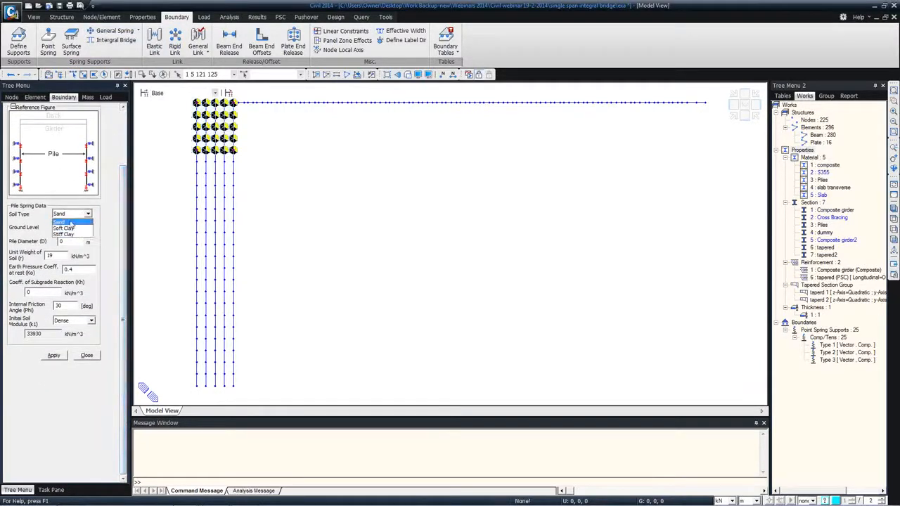
left_click(69, 223)
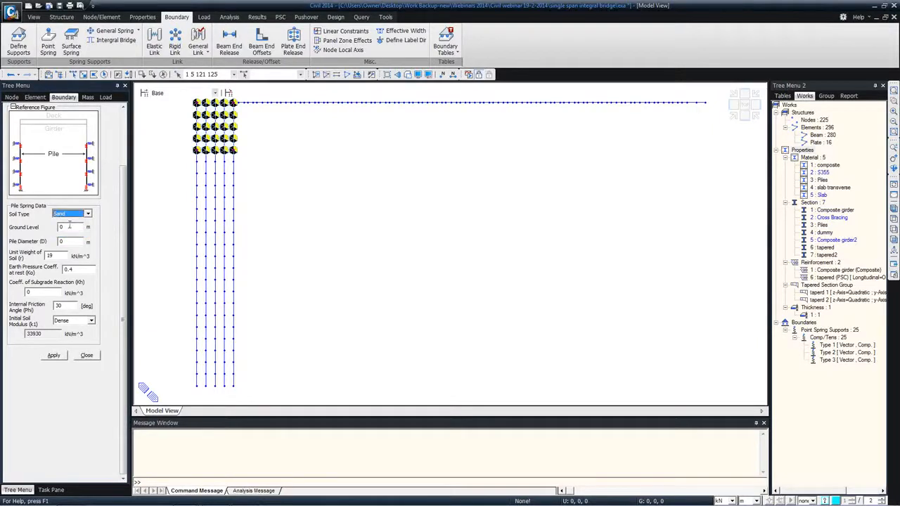
Step: Apply Sand pile springs to the lower pile portions with ground level -4 m, pile diameter 1 m and subgrade reaction coefficient 30000 kN/m^3
double_click(73, 230)
type("-4.5")
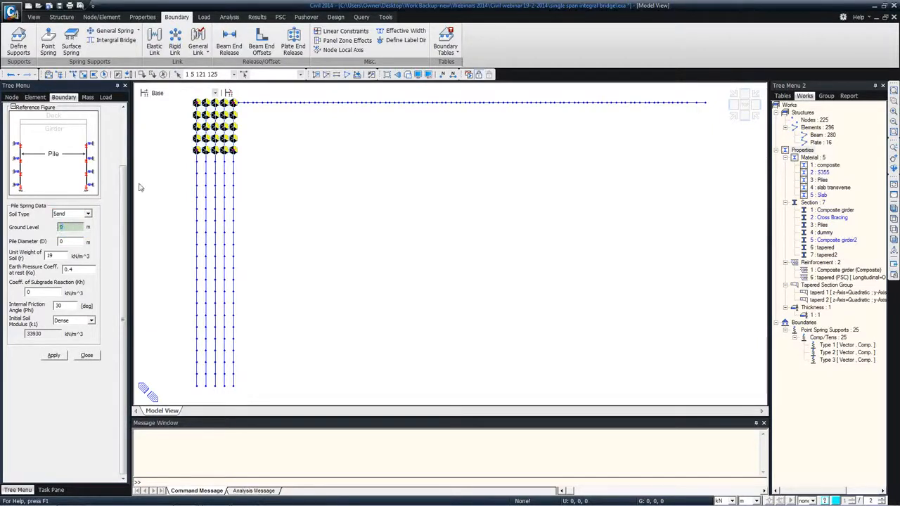
left_click(196, 151)
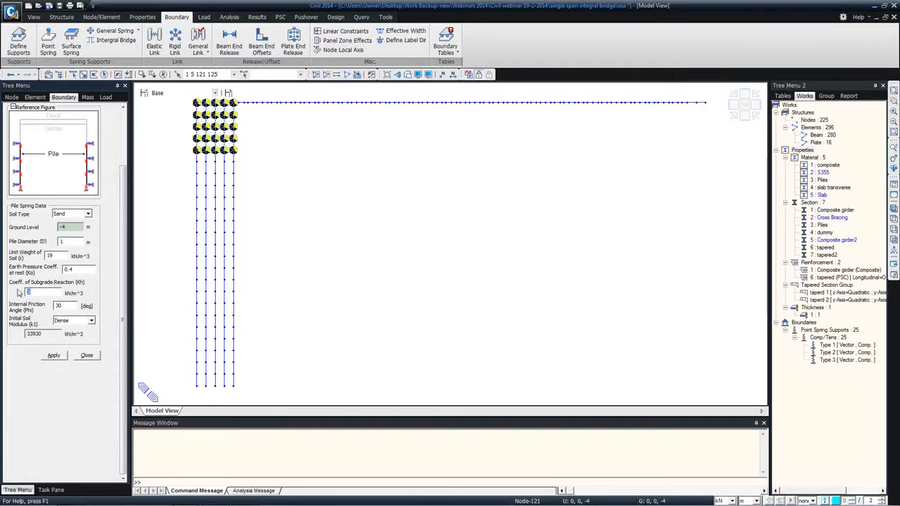
type("2")
type("0000")
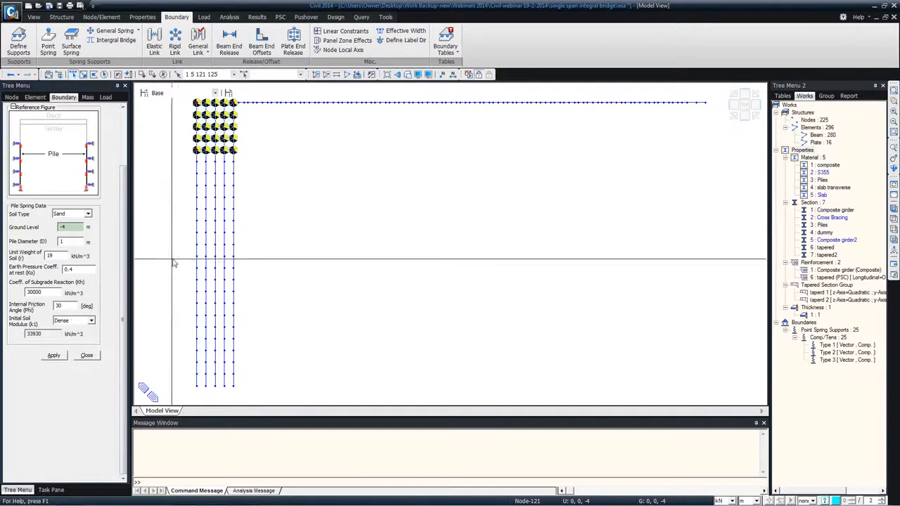
left_click_drag(180, 254, 337, 396)
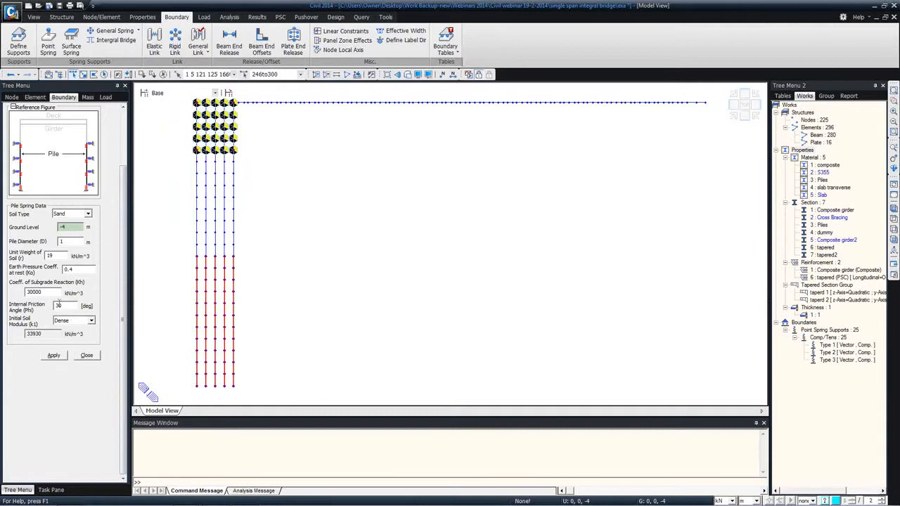
left_click(53, 356)
Step: Apply pile springs with Soft Clay as the soil type to the upper pile portions between the abutment and the sand layer
left_click(86, 213)
left_click(63, 219)
left_click_drag(248, 251, 173, 156)
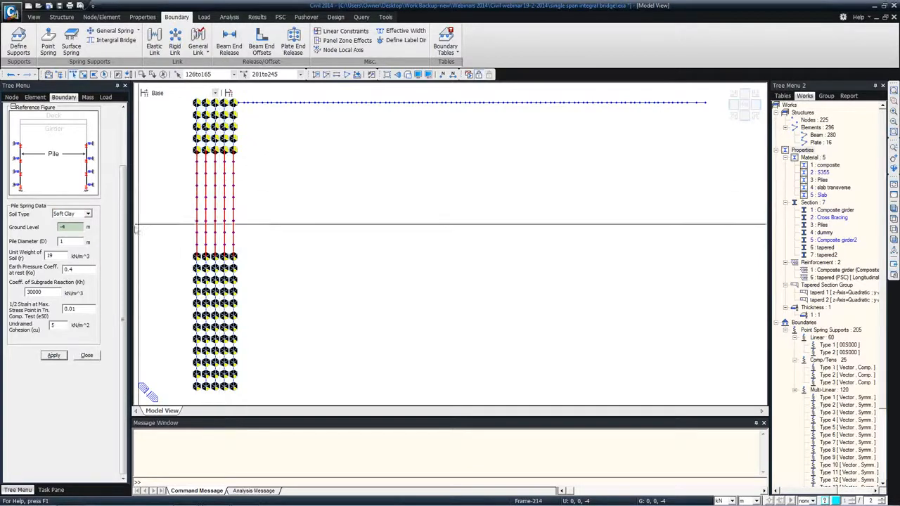
left_click(56, 355)
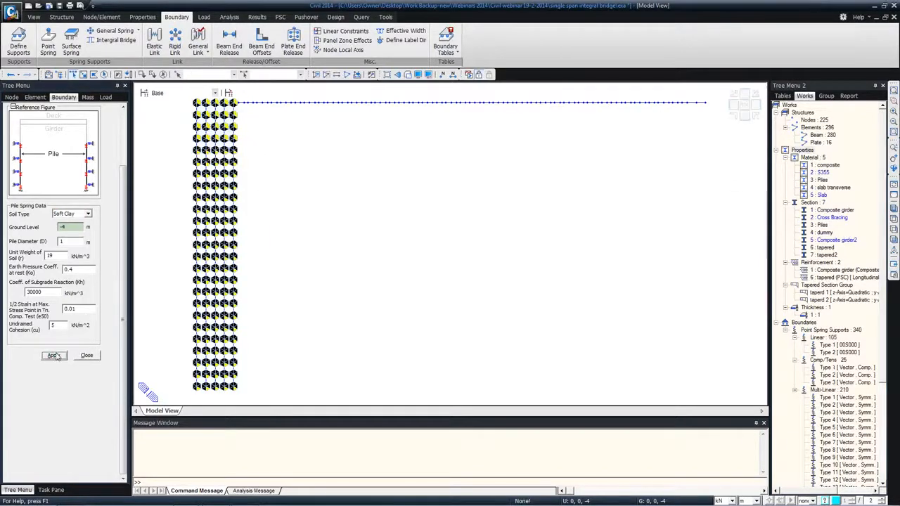
left_click(87, 356)
Step: Inspect the force-displacement curve and direction vector of the Type 1 multi-linear point springs
scroll(81, 311, "down", 6)
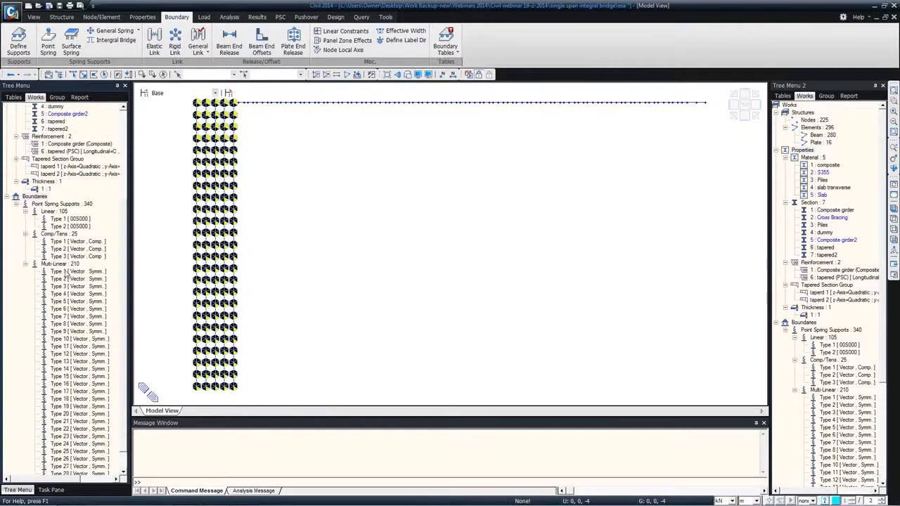
right_click(65, 273)
left_click(113, 409)
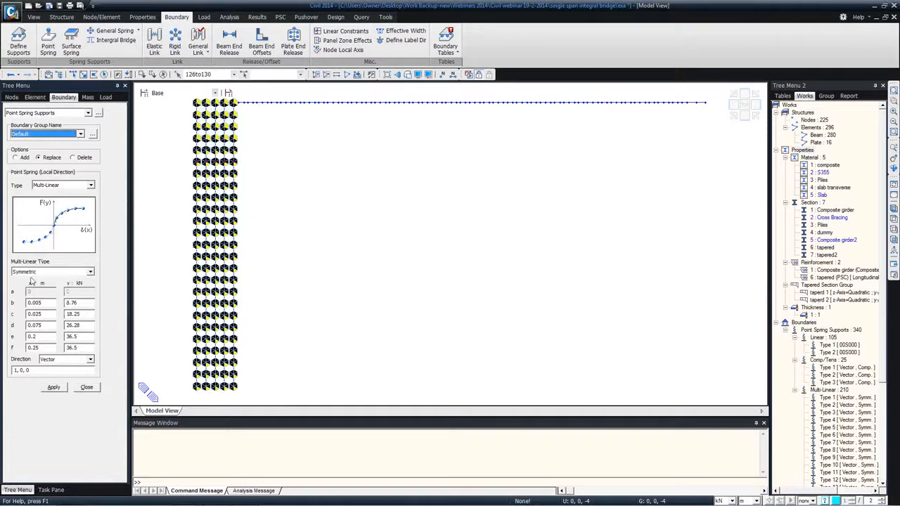
left_click(87, 388)
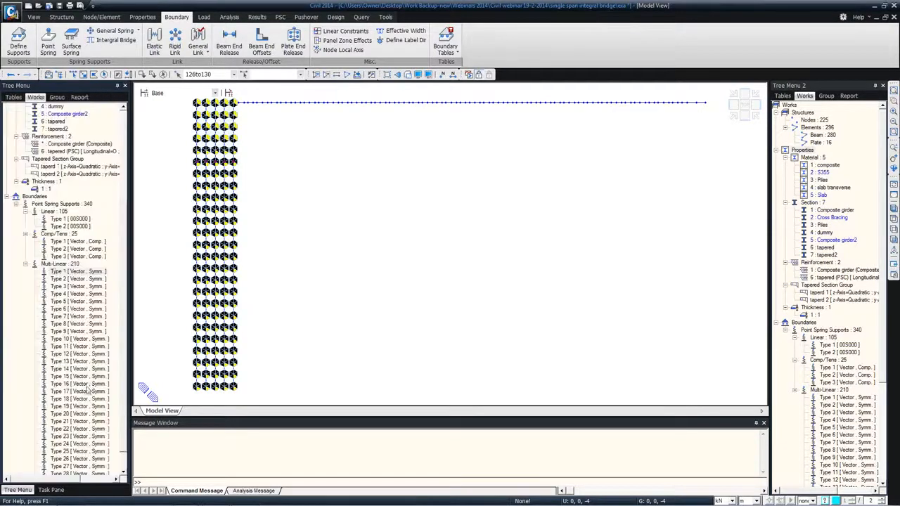
scroll(122, 227, "up", 3)
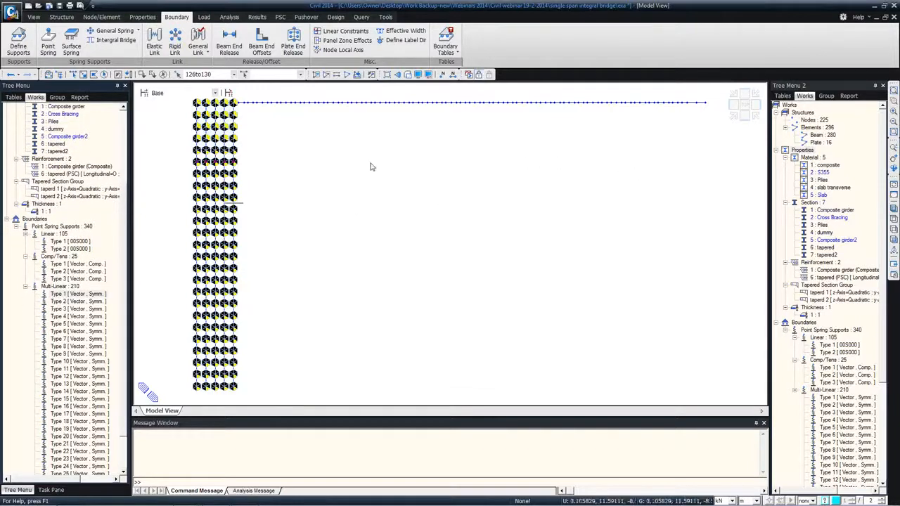
Step: Enlarge the model view and examine the deck, abutment and pile springs in 3D, front and top views
middle_click_drag(310, 164, 393, 175, "ctrl")
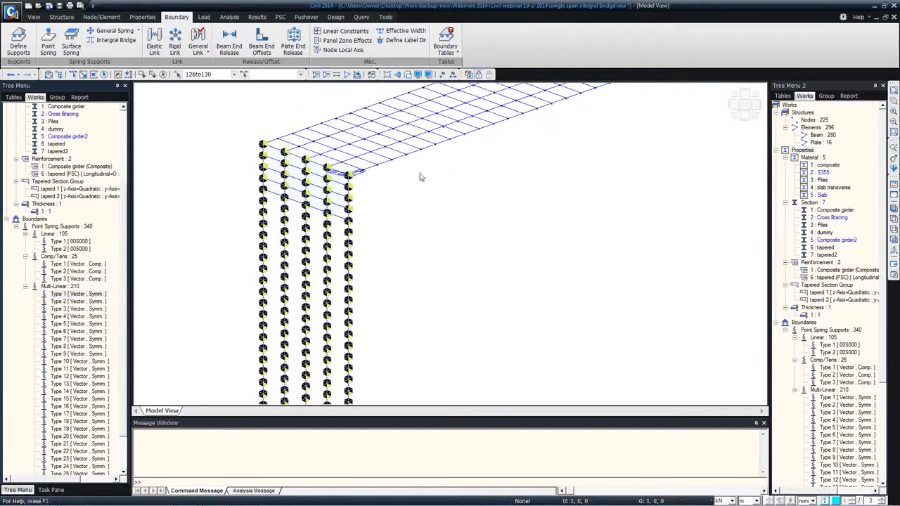
left_click(893, 237)
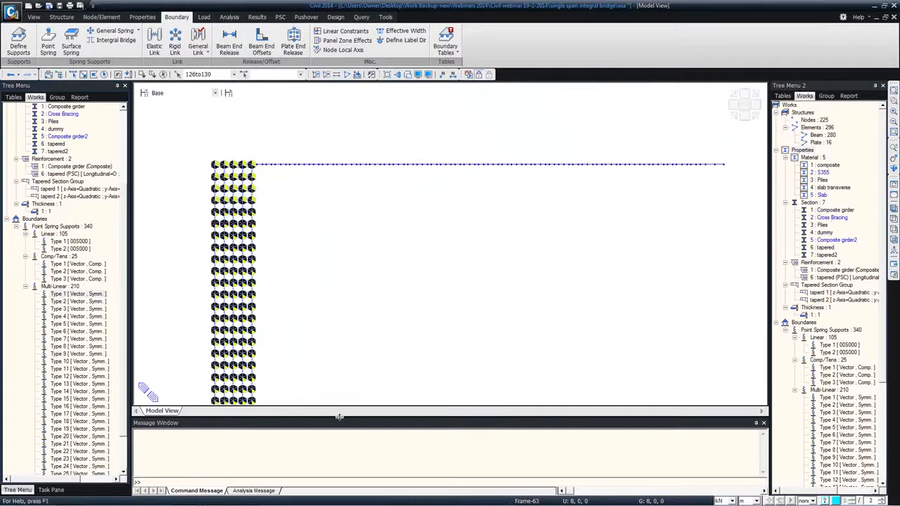
left_click_drag(339, 418, 338, 452)
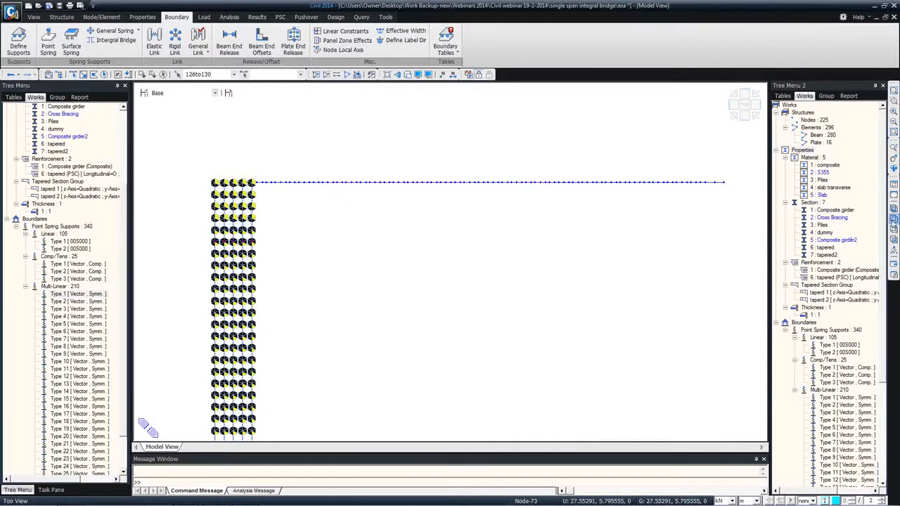
left_click(893, 223)
middle_click_drag(534, 232, 532, 193)
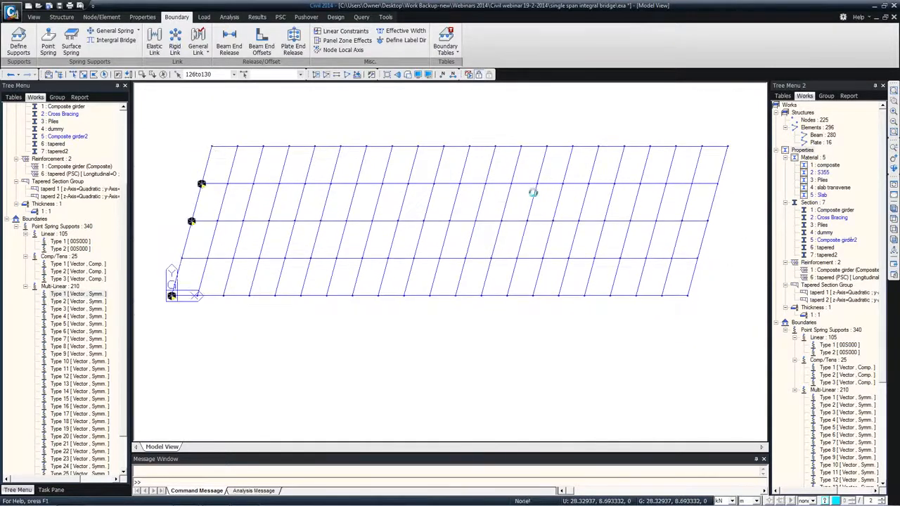
middle_click_drag(418, 232, 452, 262, "ctrl")
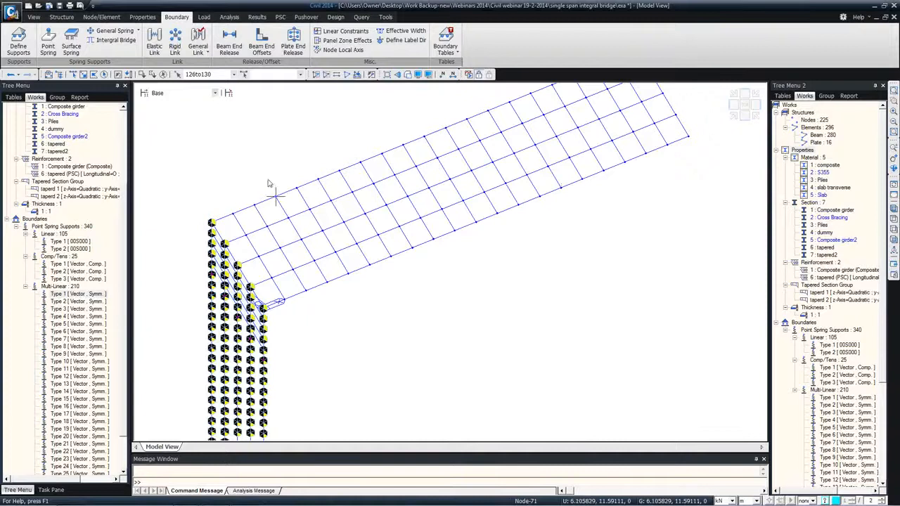
middle_click_drag(324, 190, 302, 166, "ctrl")
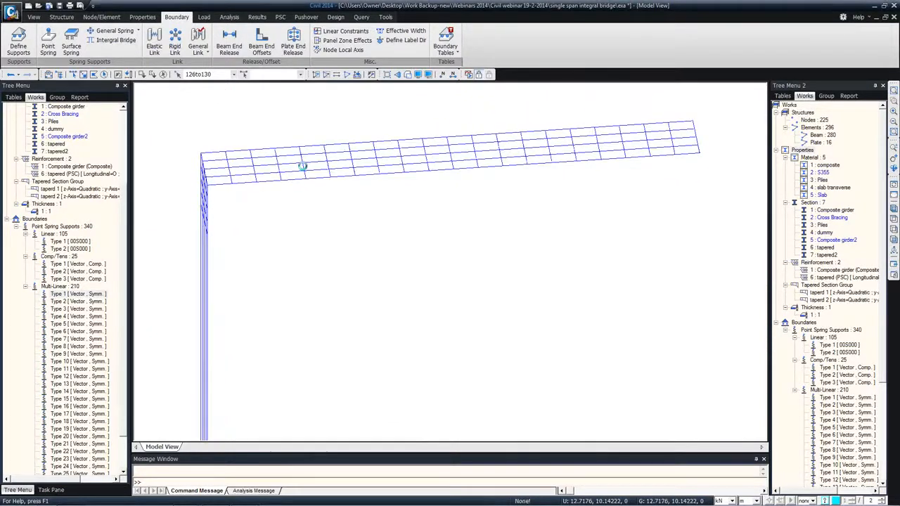
middle_click_drag(247, 190, 257, 181, "ctrl")
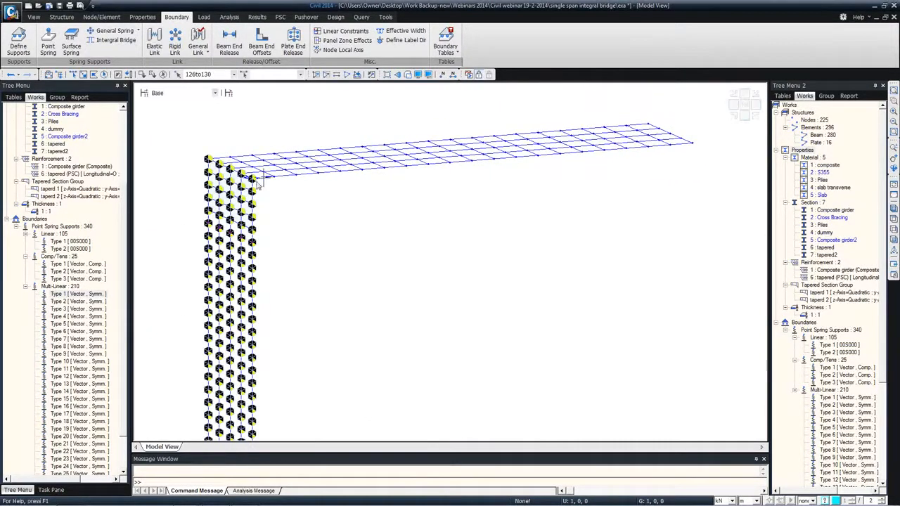
Step: Inspect the section shape variation settings and element list of the tapered section group taperd 1
right_click(102, 189)
left_click(149, 296)
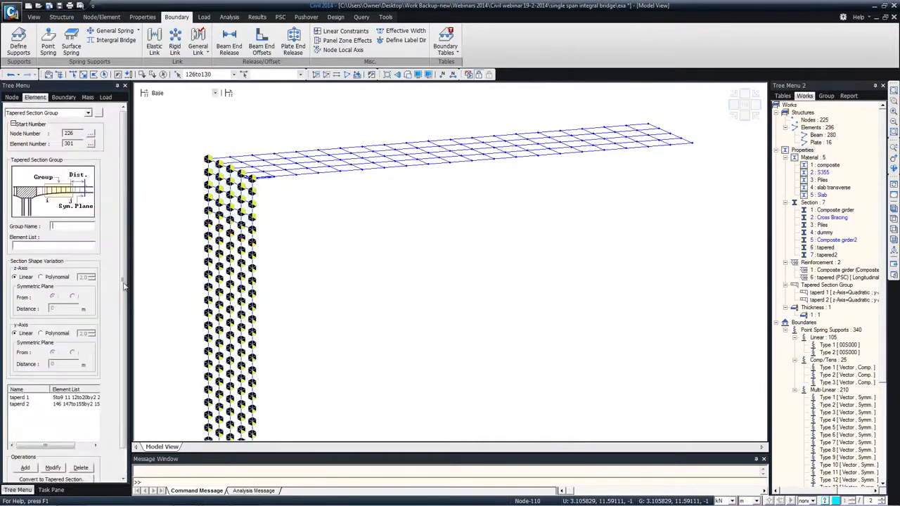
left_click(55, 399)
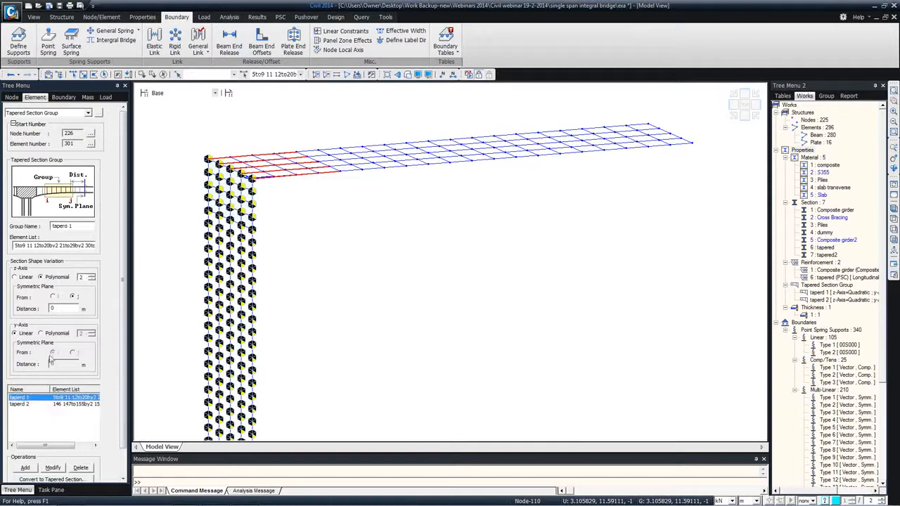
left_click(83, 277)
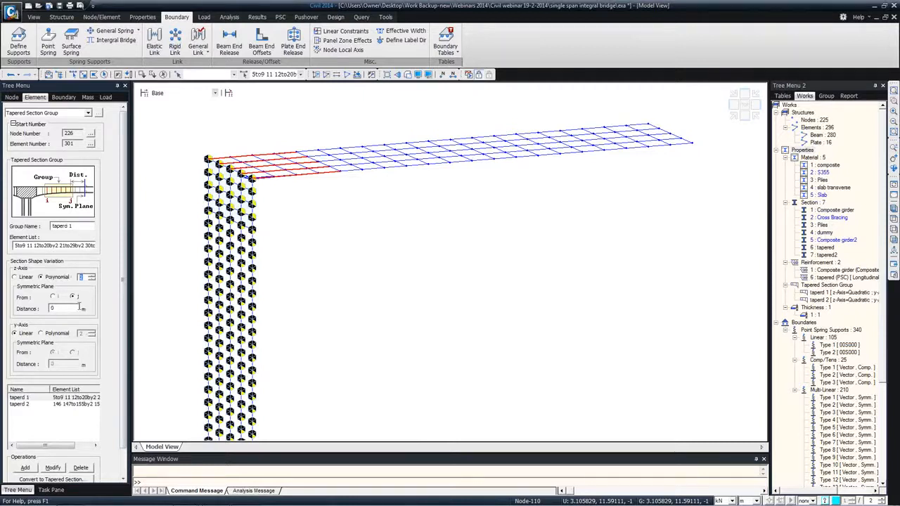
left_click_drag(121, 443, 103, 486)
left_click(90, 478)
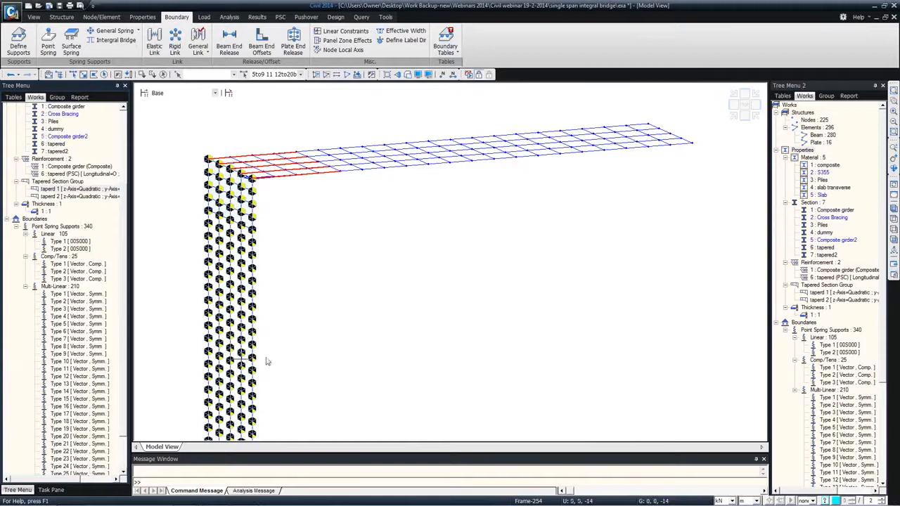
Step: Clear the selection and, in top view, select the abutment and pile elements along the skewed support line at the deck's start
middle_click_drag(381, 210, 365, 226, "ctrl")
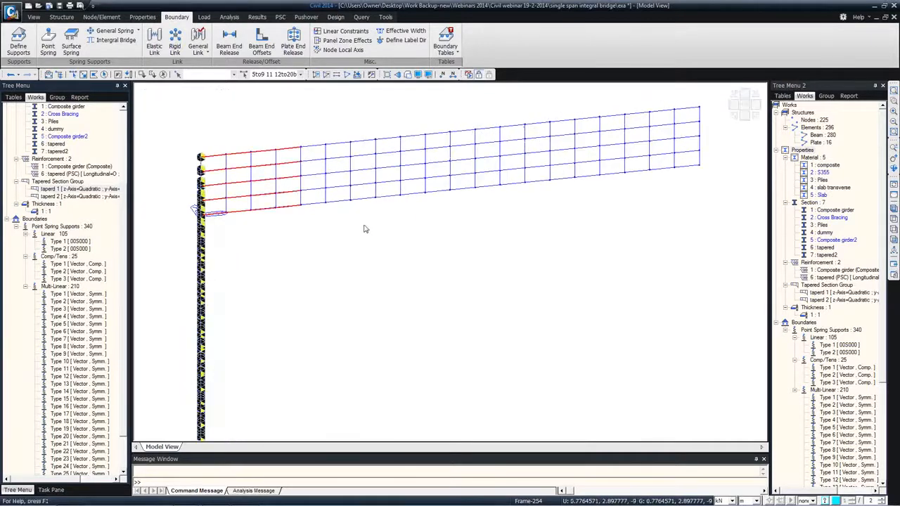
left_click(162, 75)
middle_click_drag(231, 145, 259, 133, "ctrl")
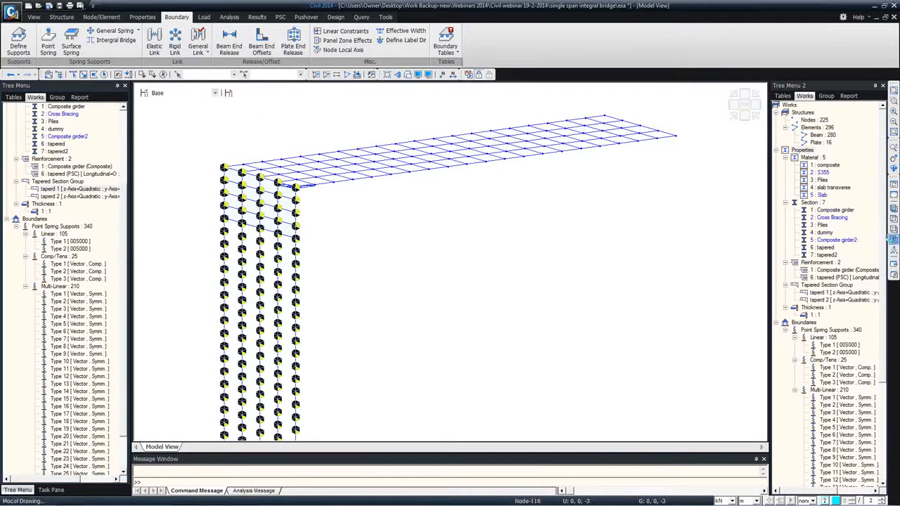
left_click(893, 243)
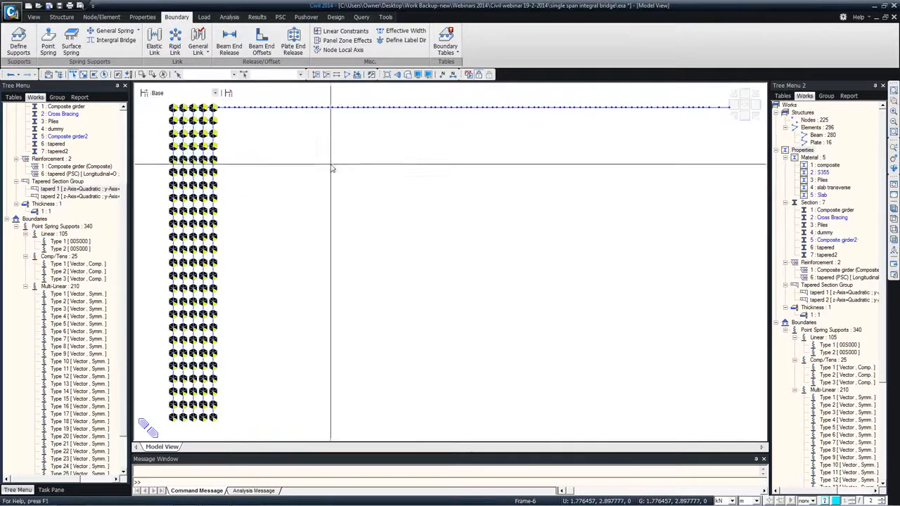
left_click(891, 219)
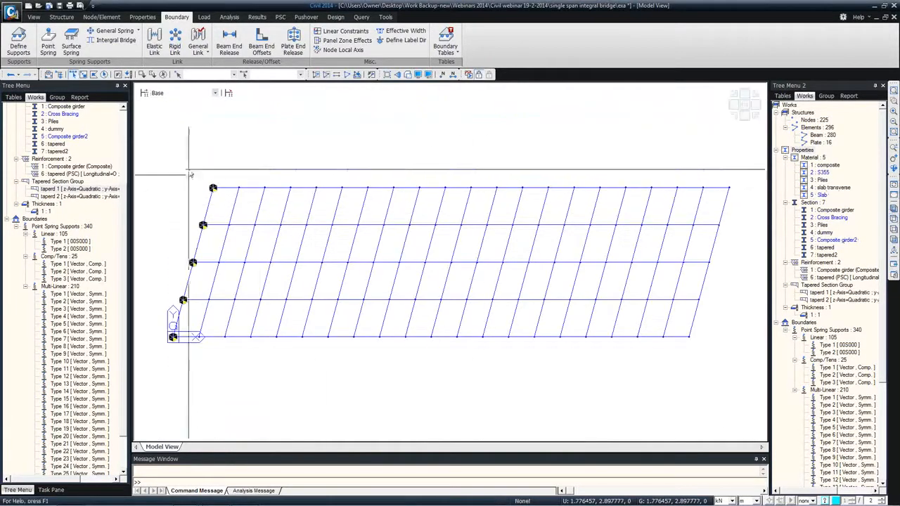
left_click(94, 76)
left_click(184, 171)
left_click(226, 174)
double_click(178, 353)
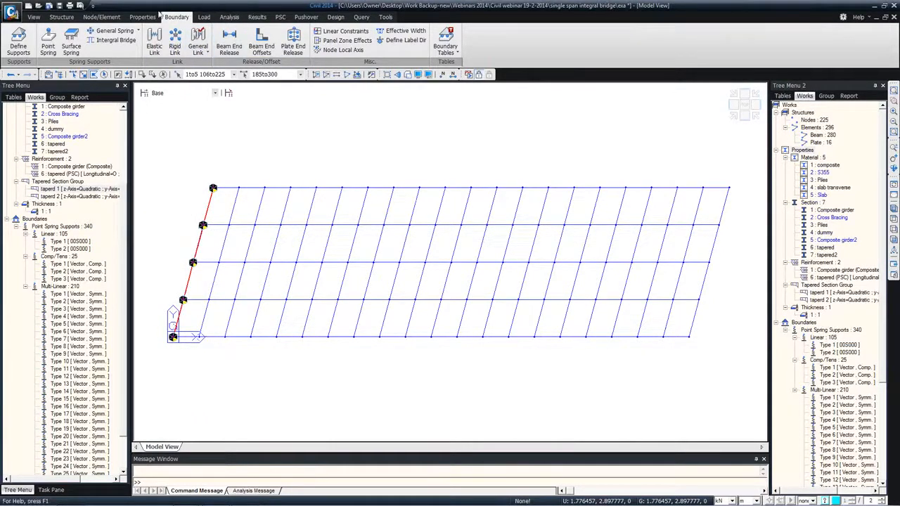
Step: Copy the selected abutment and piles once by 40, 0, 0 m to the deck's far end, intersecting nodes and elements and including node and element attributes
left_click(101, 17)
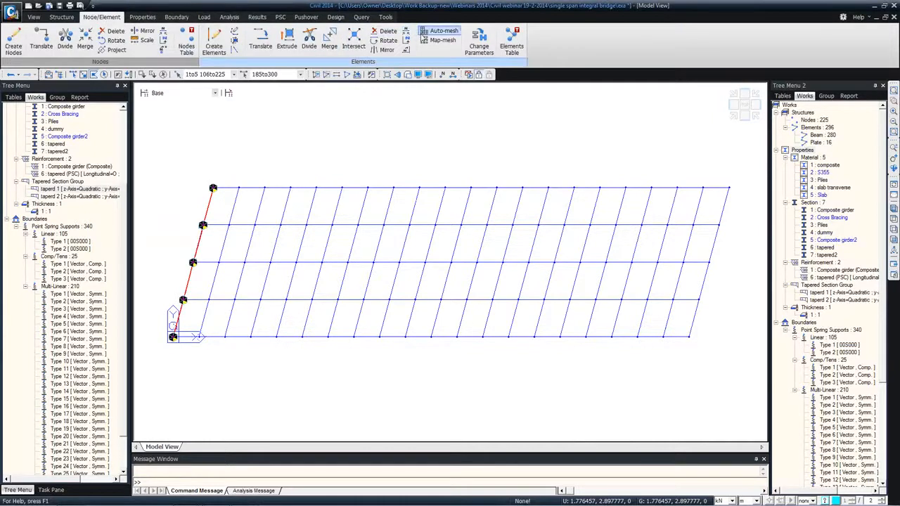
left_click(260, 43)
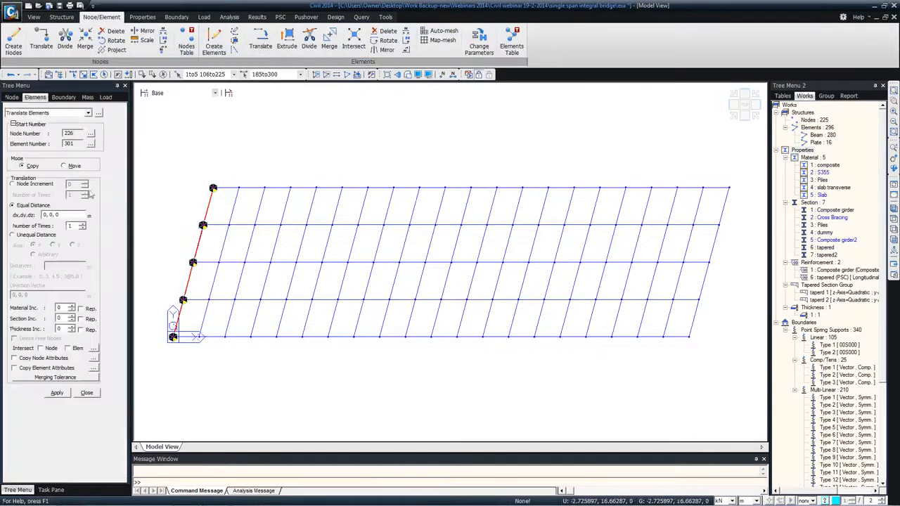
left_click(78, 213)
left_click(213, 188)
left_click(729, 187)
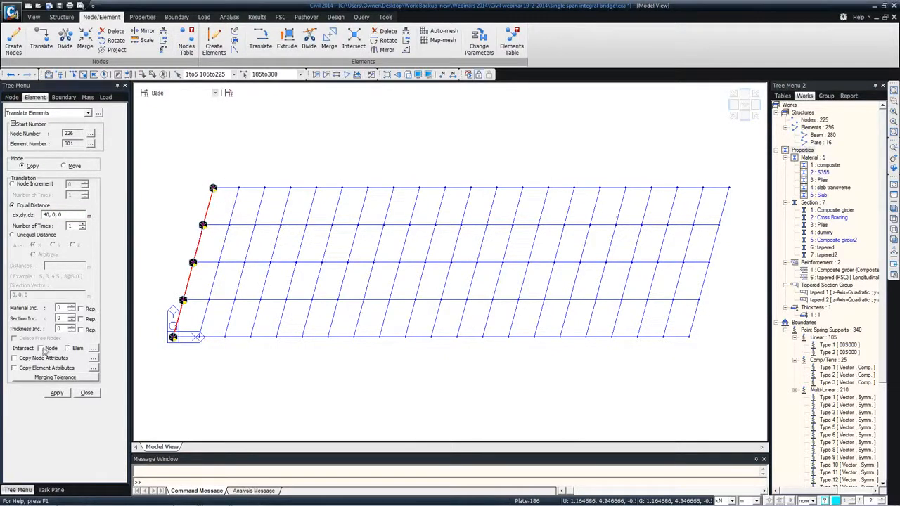
left_click(68, 350)
left_click(29, 360)
left_click(37, 368)
left_click(61, 394)
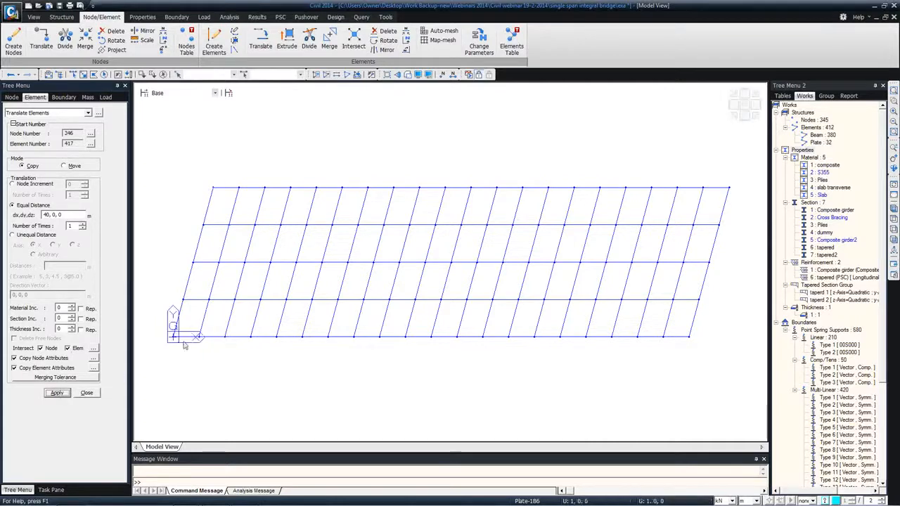
left_click(93, 395)
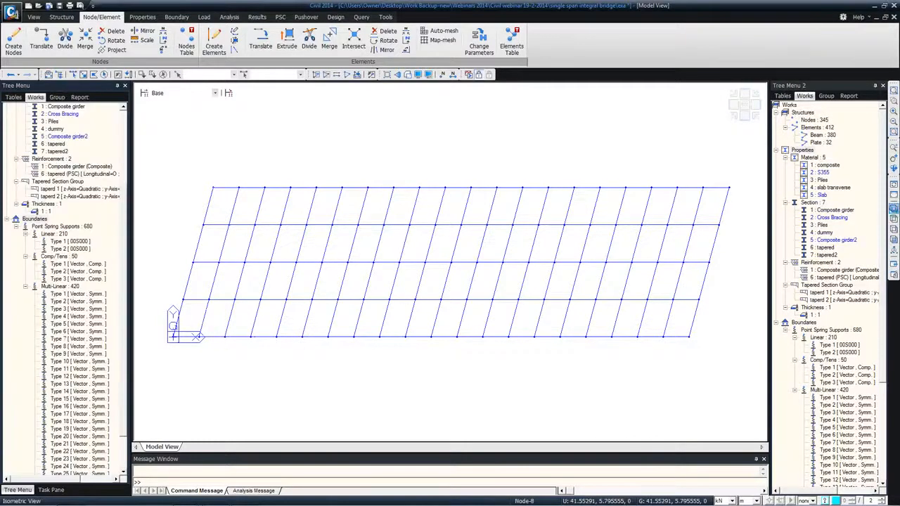
Step: In isometric view, display the multi-linear Type 1 springs and the compression-only Type 2 springs to check them at both ends
left_click(893, 209)
right_click(64, 294)
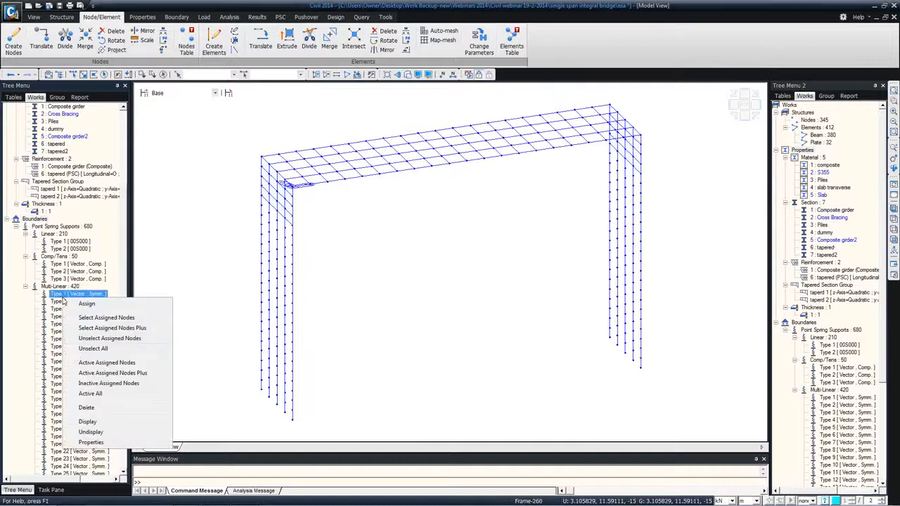
left_click(88, 421)
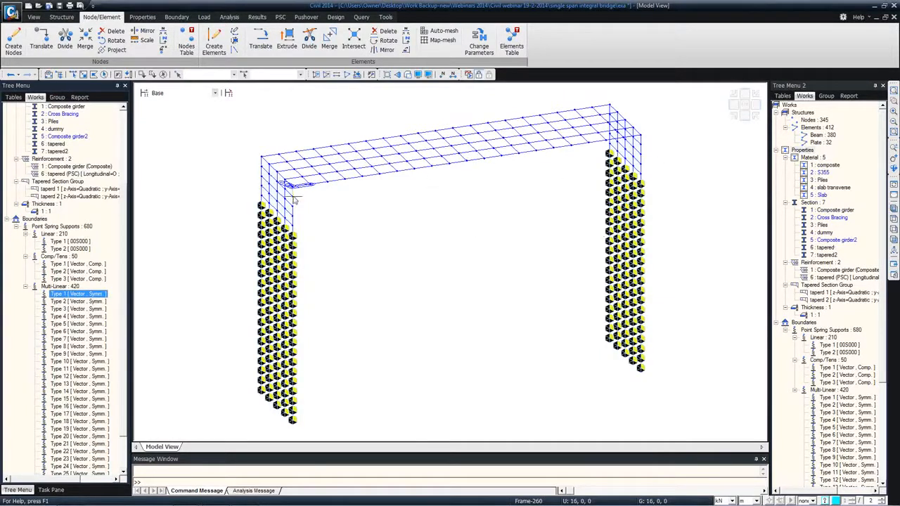
right_click(70, 271)
left_click(112, 393)
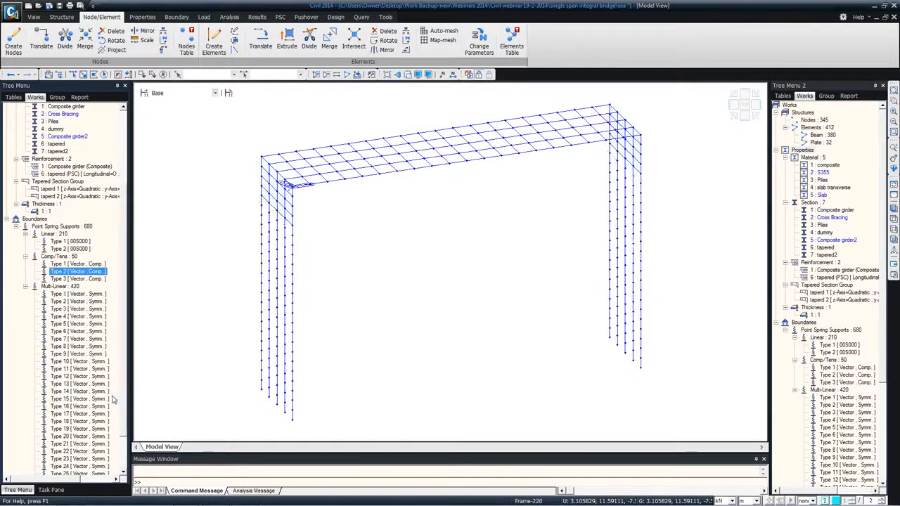
right_click(72, 275)
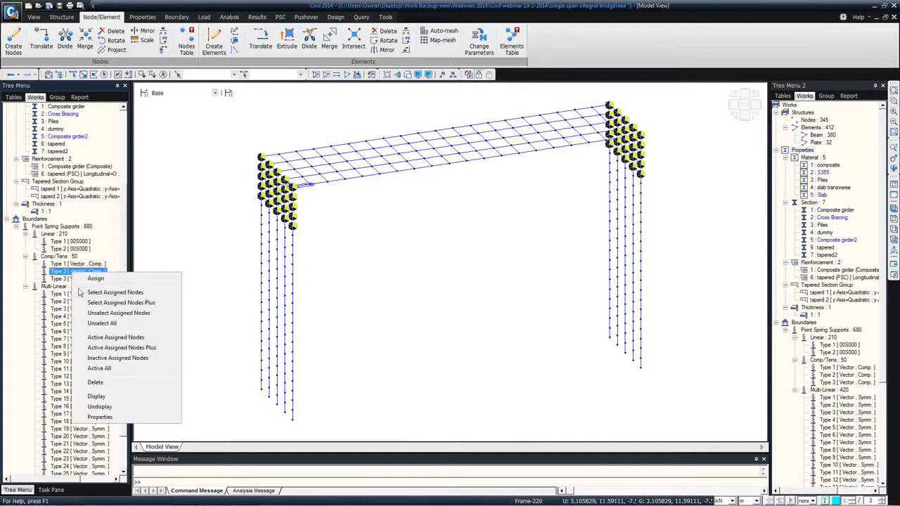
left_click(112, 395)
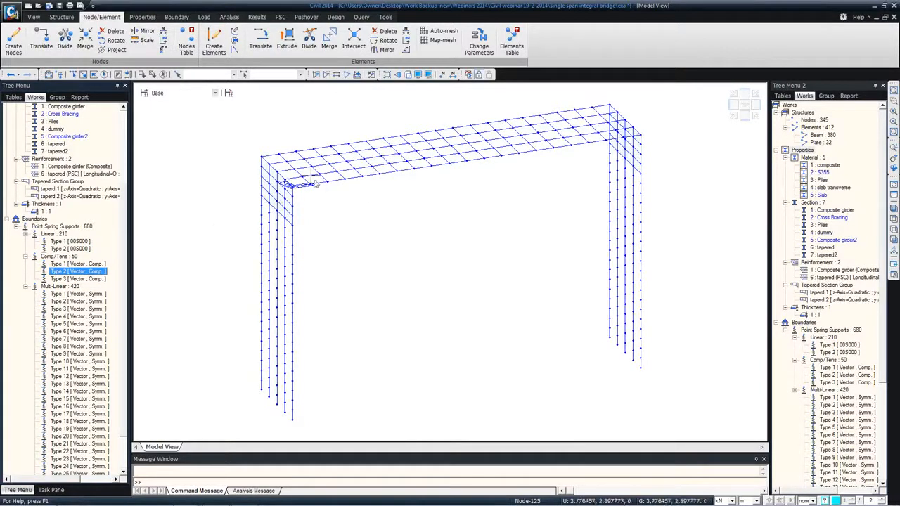
Step: Turn on the element local axis display and compare the abutment plate axes at both ends of the bridge
left_click(420, 76)
left_click(414, 160)
left_click(381, 242)
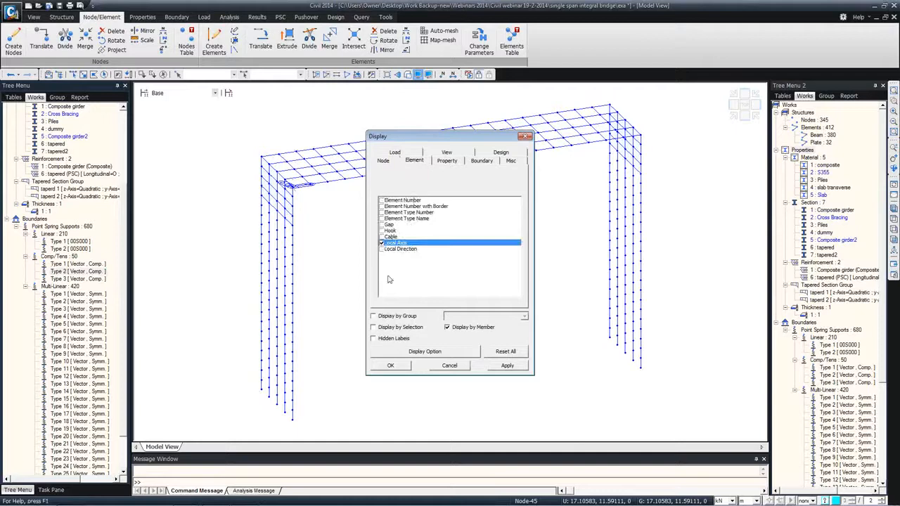
left_click(390, 365)
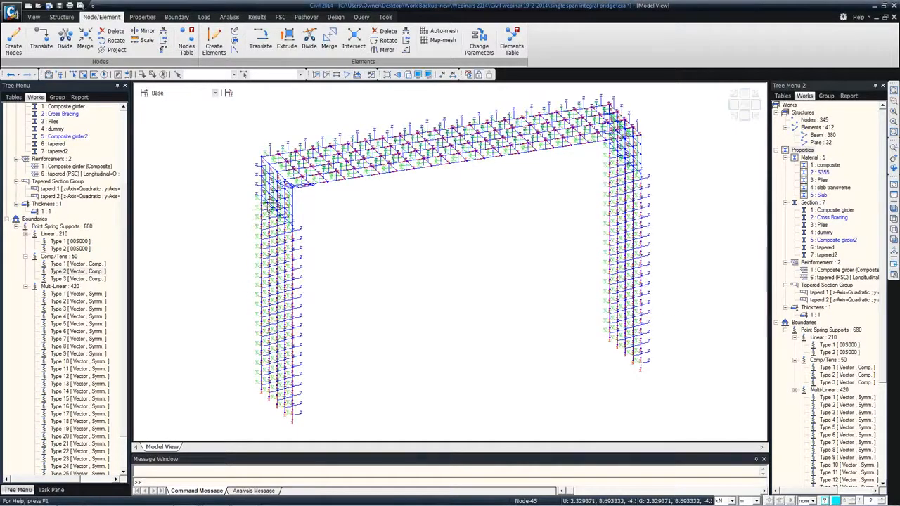
middle_click_drag(266, 209, 279, 206, "ctrl")
scroll(279, 203, "up", 3)
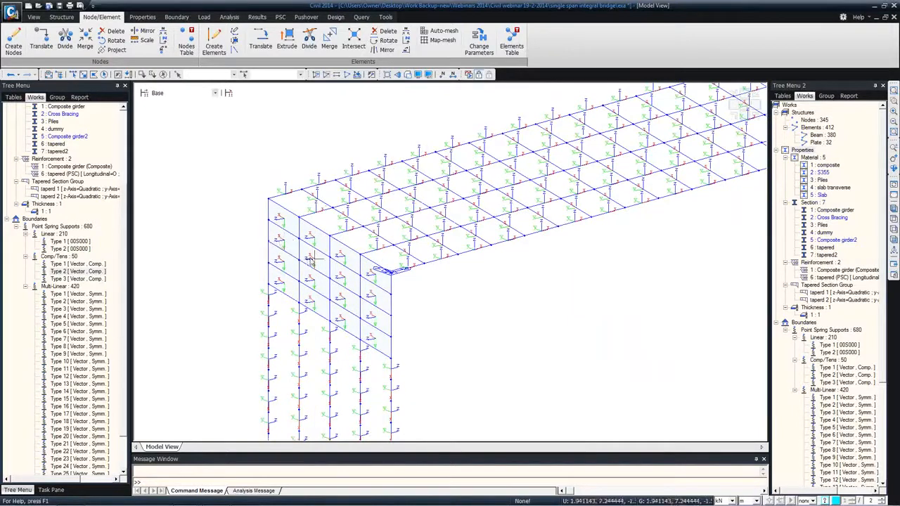
middle_click_drag(348, 254, 208, 278)
scroll(333, 251, "down", 3)
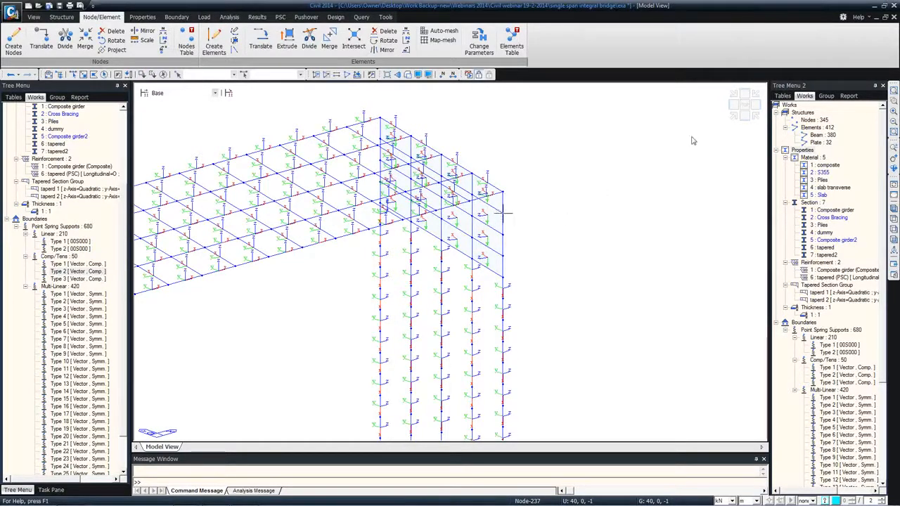
Step: Select all plate elements and activate only them, isolating the two abutment walls
left_click(817, 142)
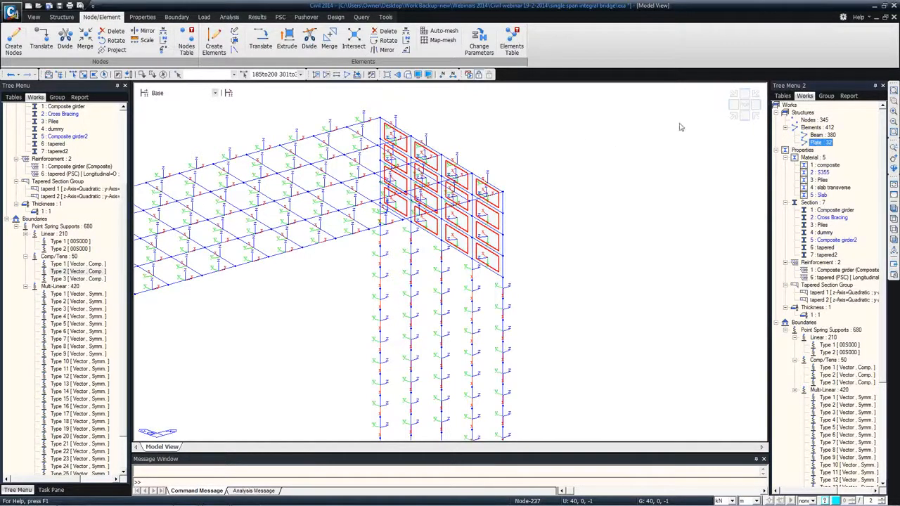
left_click(315, 73)
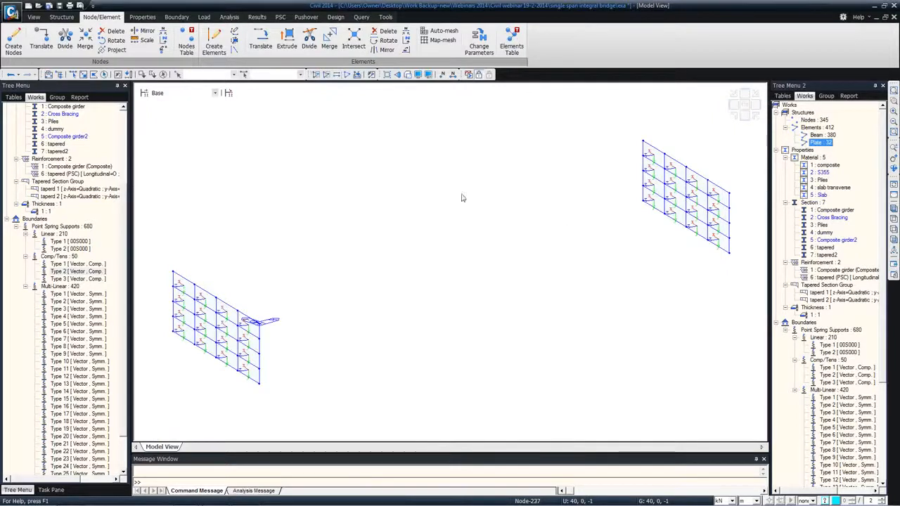
left_click(523, 108)
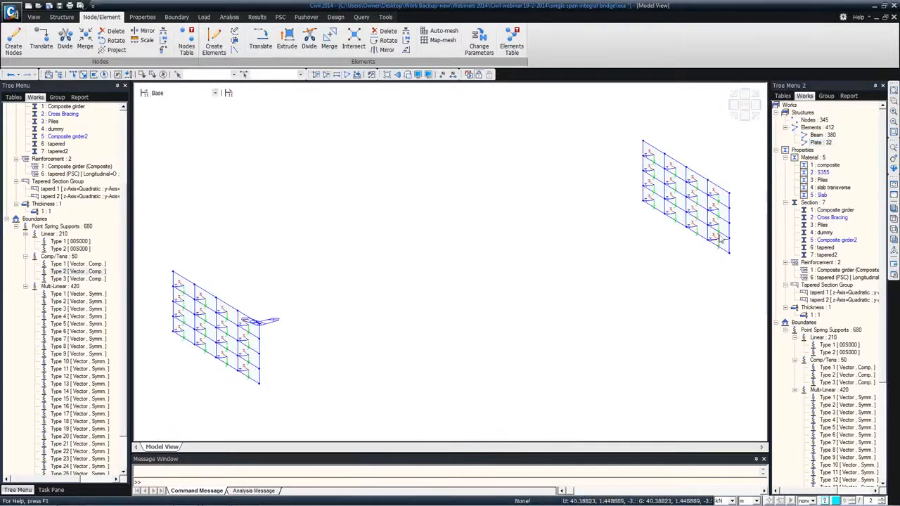
Step: Reverse the local axes of the far abutment's plates using the Planar element type with Reverse Element Attribute enabled
left_click(72, 74)
left_click_drag(607, 124, 723, 242)
right_click(266, 128)
mouse_move(302, 142)
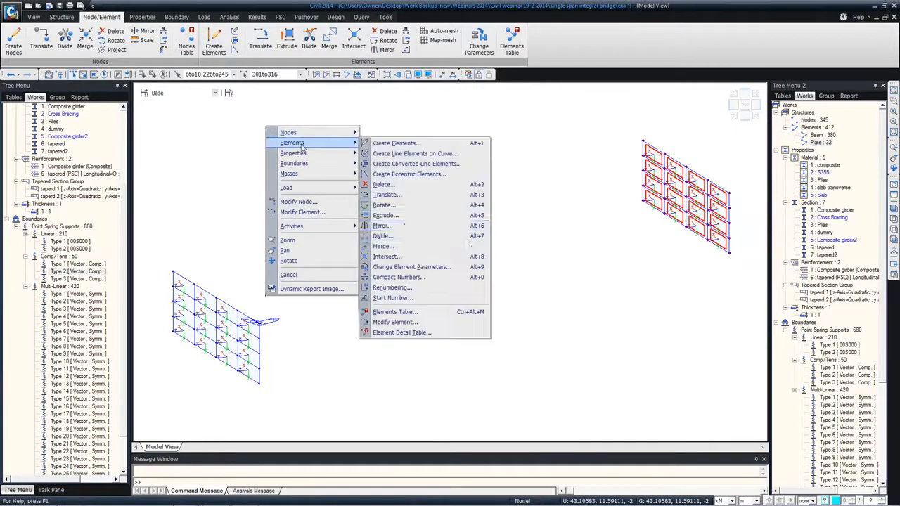
left_click(411, 267)
left_click(36, 224)
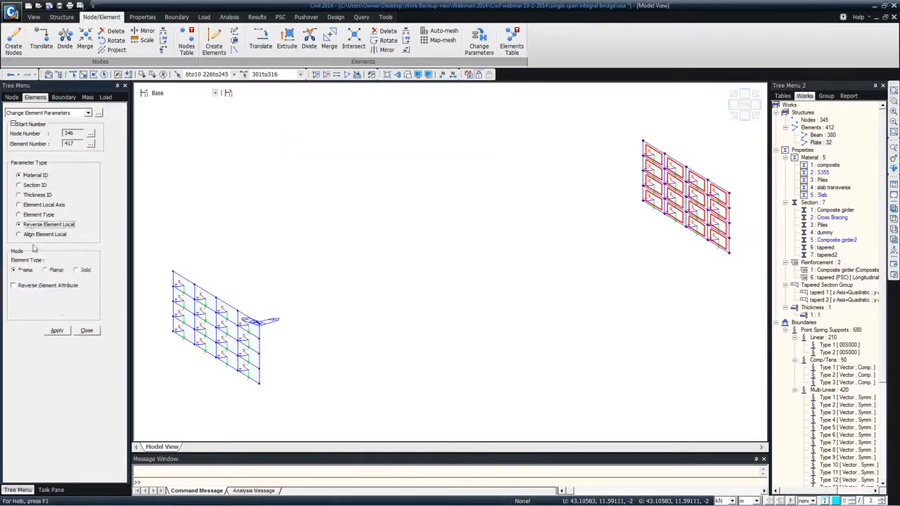
left_click(46, 270)
left_click(25, 286)
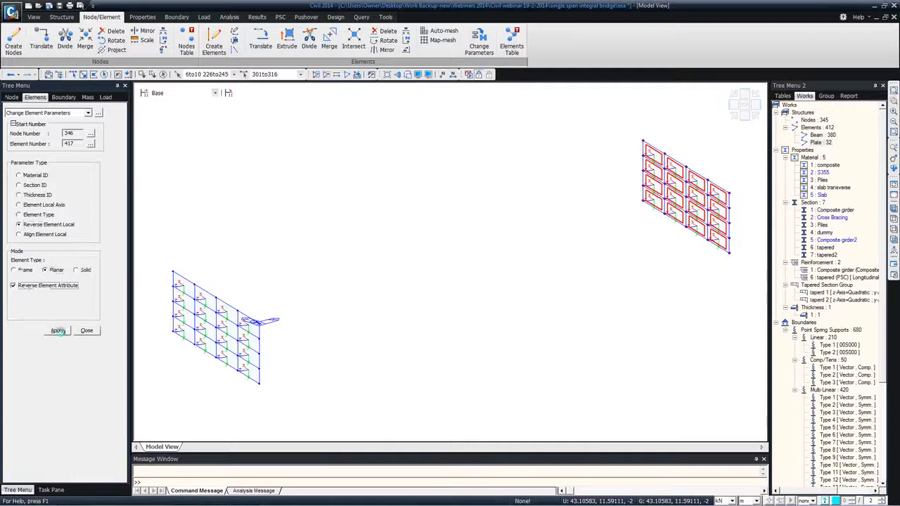
left_click(58, 331)
left_click(86, 330)
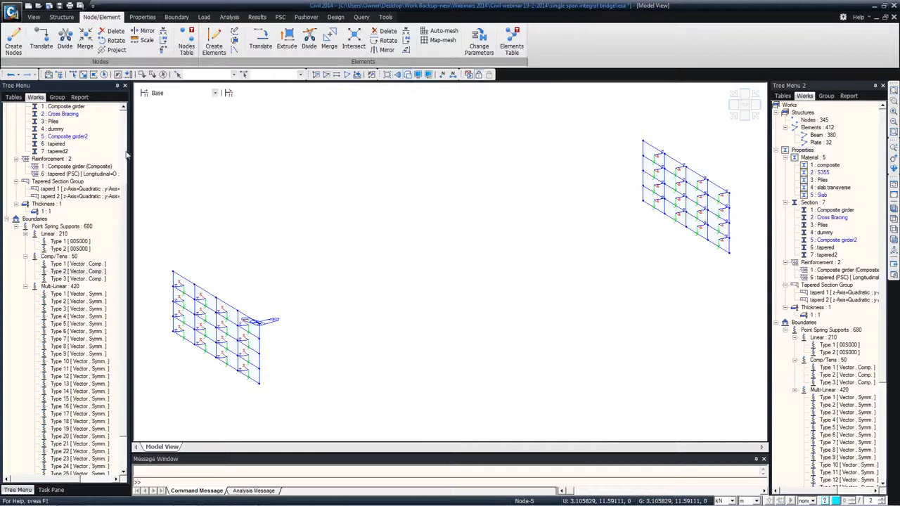
Step: Reactivate the whole model and turn off the element local axis display
scroll(123, 151, "up", 5)
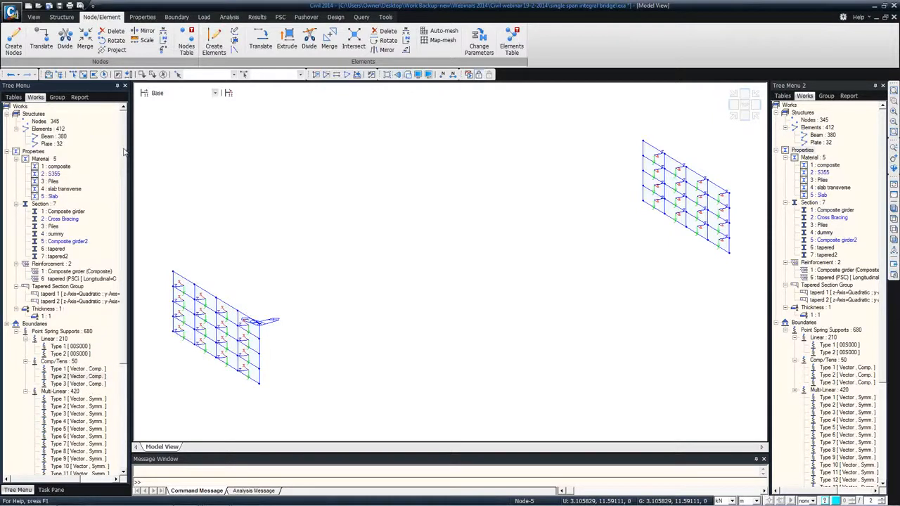
left_click(57, 98)
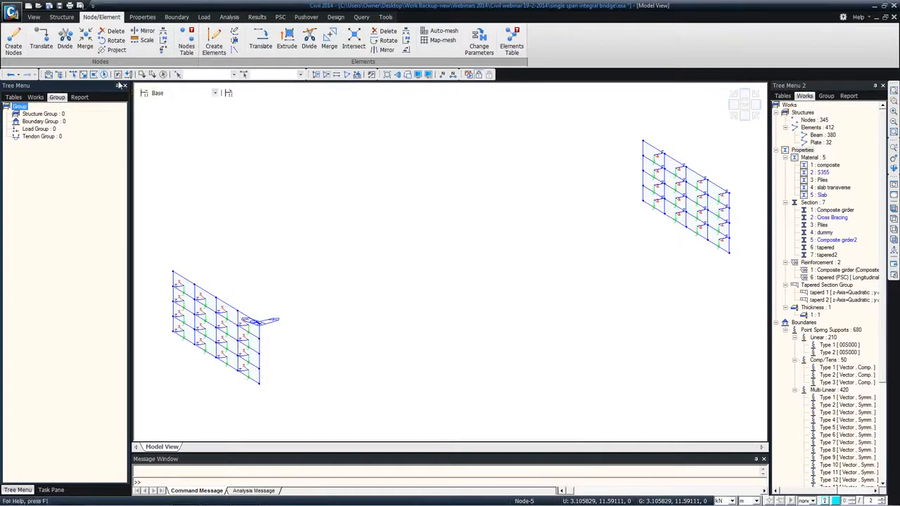
left_click(348, 75)
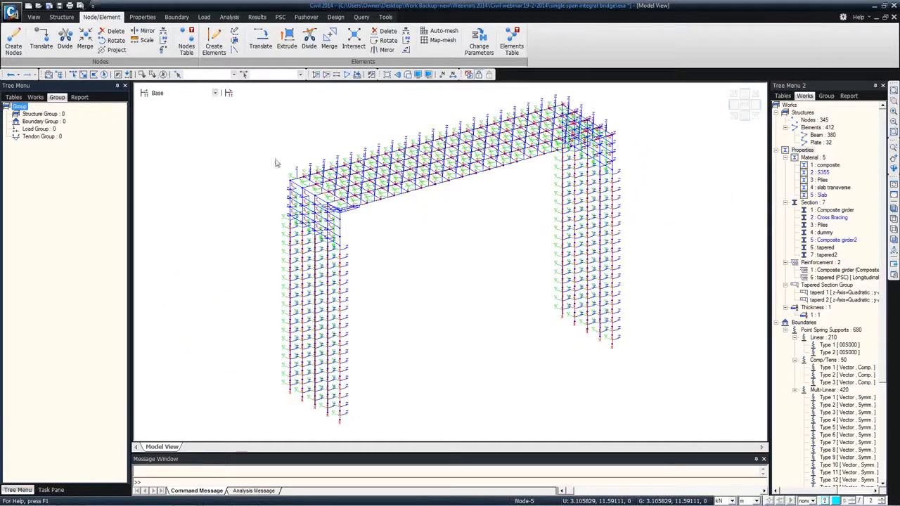
left_click(417, 74)
left_click(382, 243)
left_click(390, 365)
Step: Create a structure group named Substructure
right_click(37, 117)
left_click(48, 121)
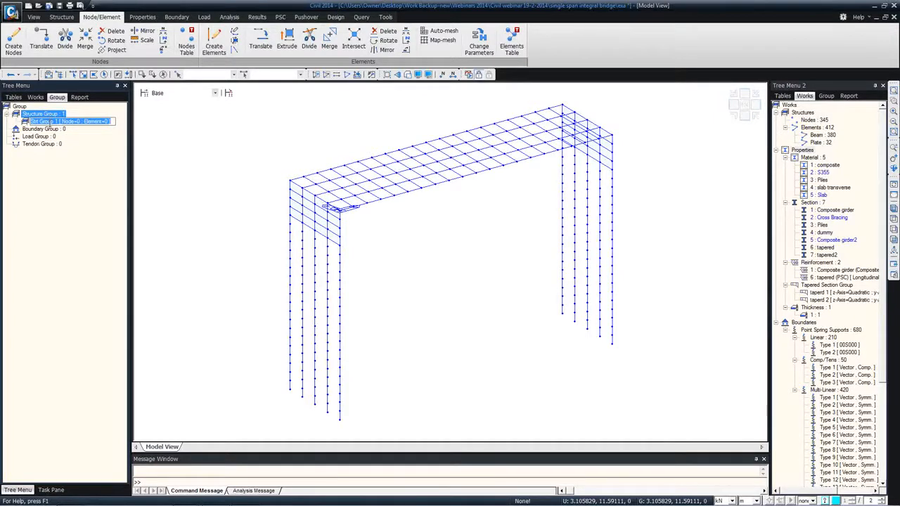
type("P")
type("ubstructure")
key("Return")
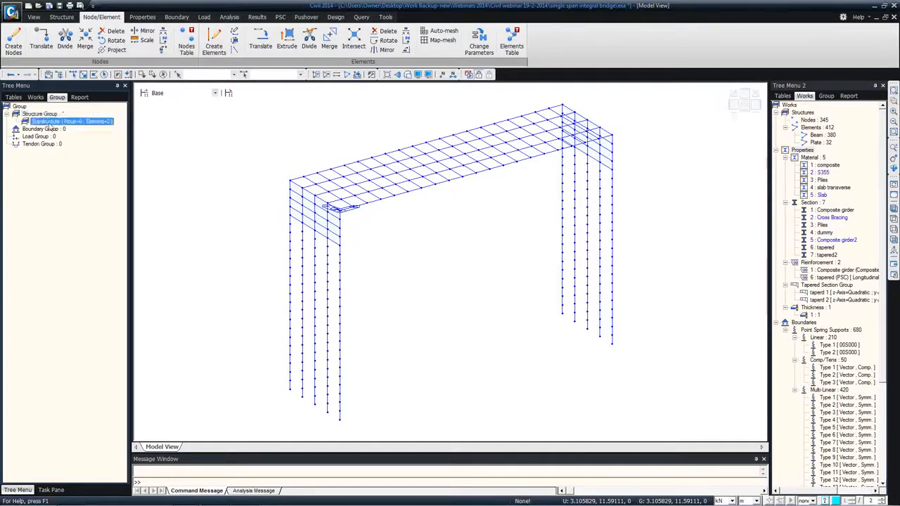
Step: Add a second structure group named Steel girders
right_click(54, 118)
left_click(70, 118)
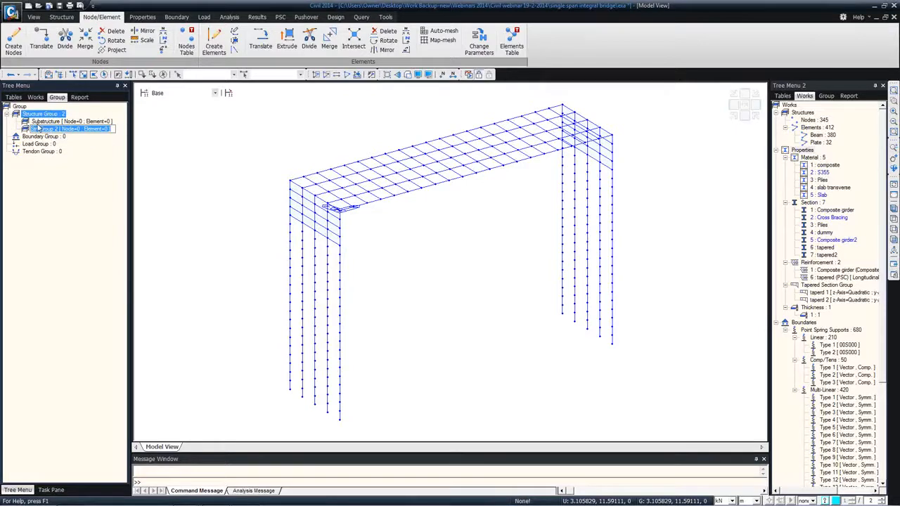
type("Steel girde")
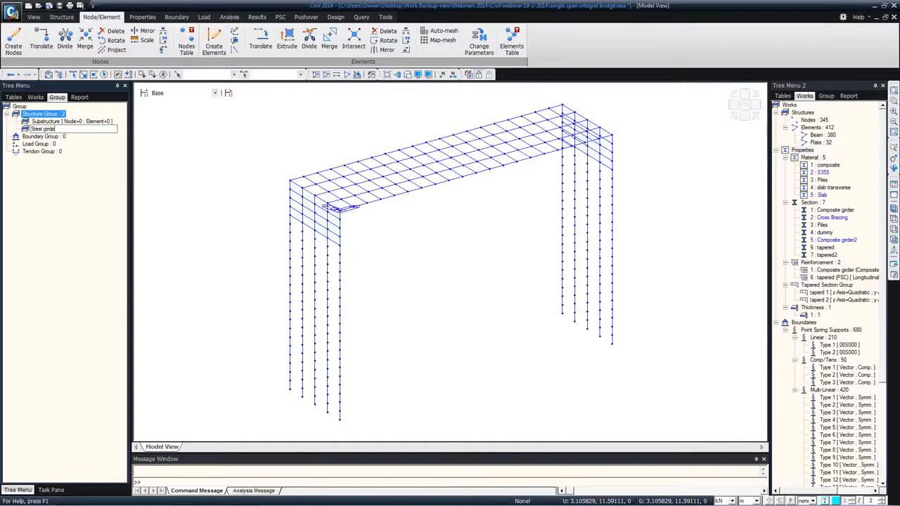
type("rs")
key("Return")
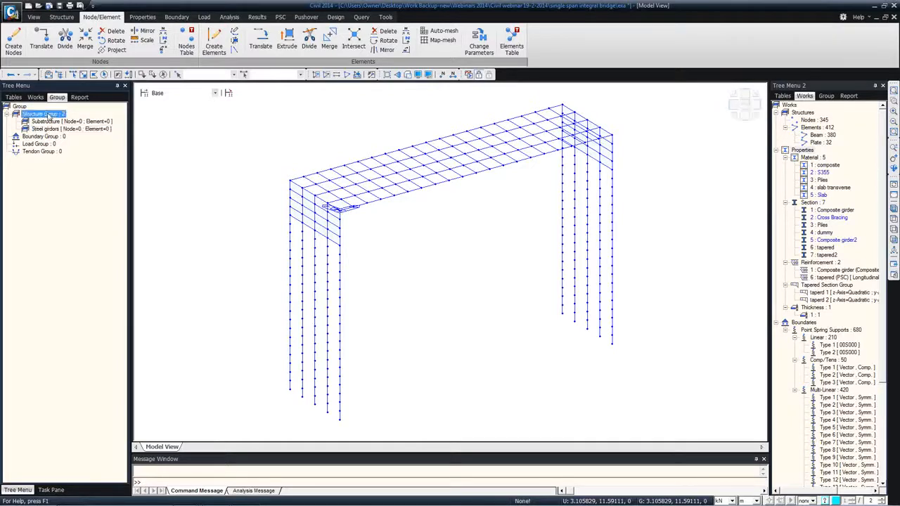
Step: Add a third structure group named Transverse
left_click(59, 117)
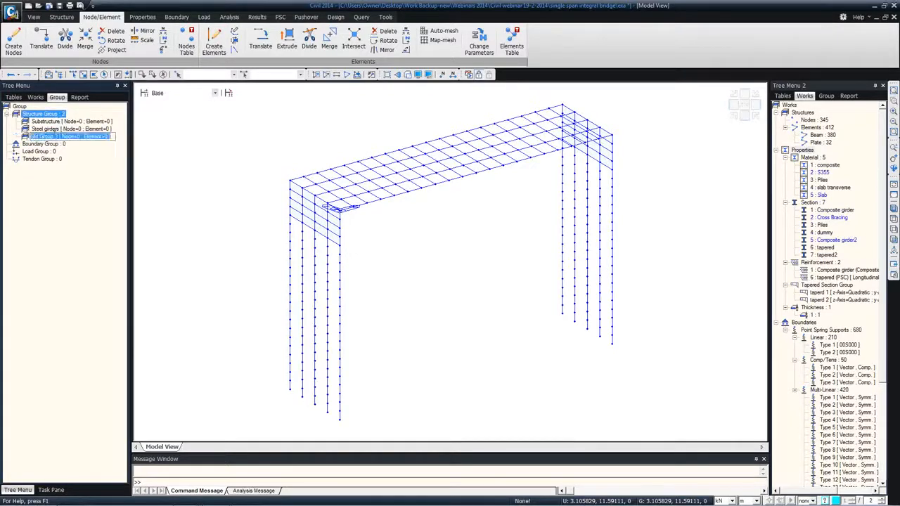
type("Tr")
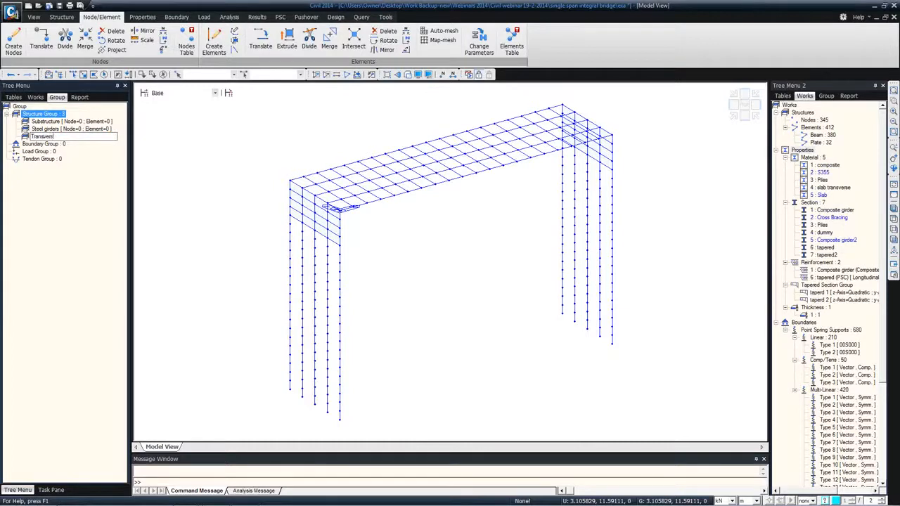
type("ansverse [ Node=0 : Element=0")
key("Return")
Step: Create a boundary group named Soil Springs
left_click(61, 145)
left_click(65, 151)
type("Soil Springs")
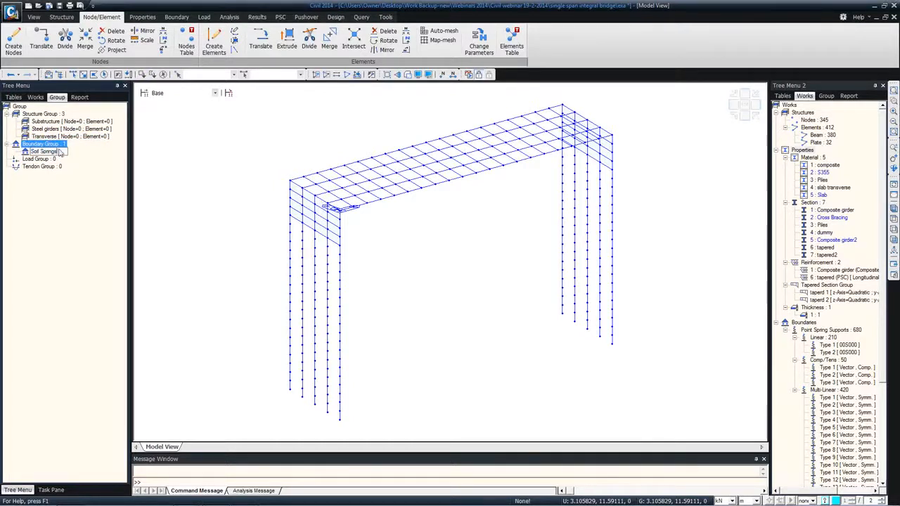
key("Return")
Step: Create a load group named Self weight
right_click(41, 159)
left_click(55, 164)
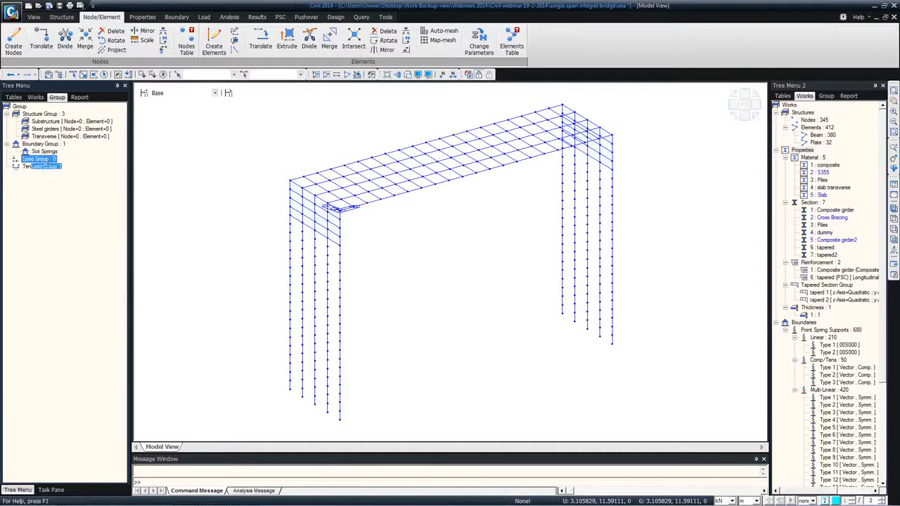
key("BackSpace")
type("DL girders")
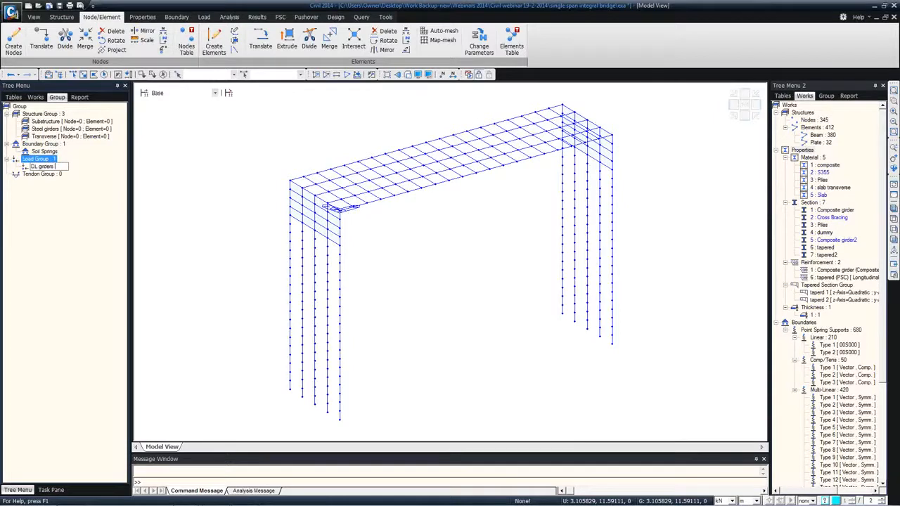
key("BackSpace")
key("BackSpace")
key("BackSpace")
key("BackSpace")
key("BackSpace")
type("wei")
key("Return")
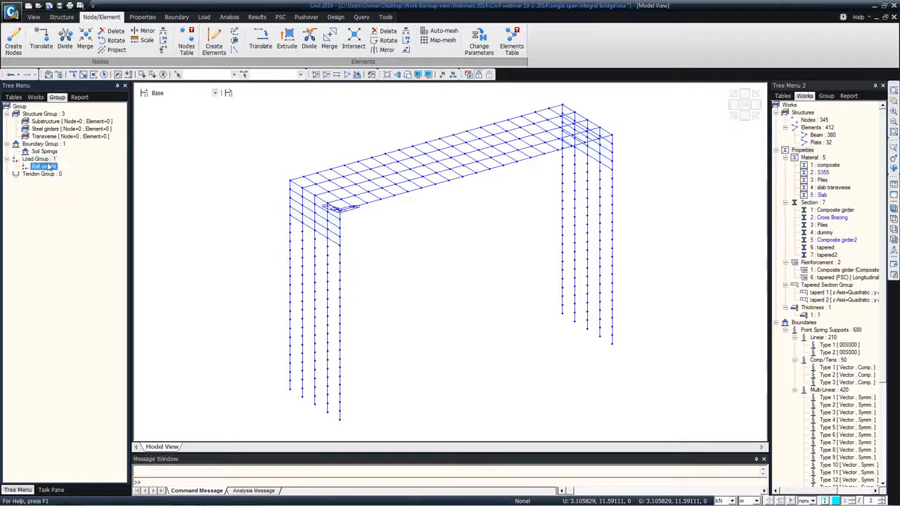
Step: Add a second load group named Wet Concretre
right_click(51, 161)
left_click(65, 165)
type("W")
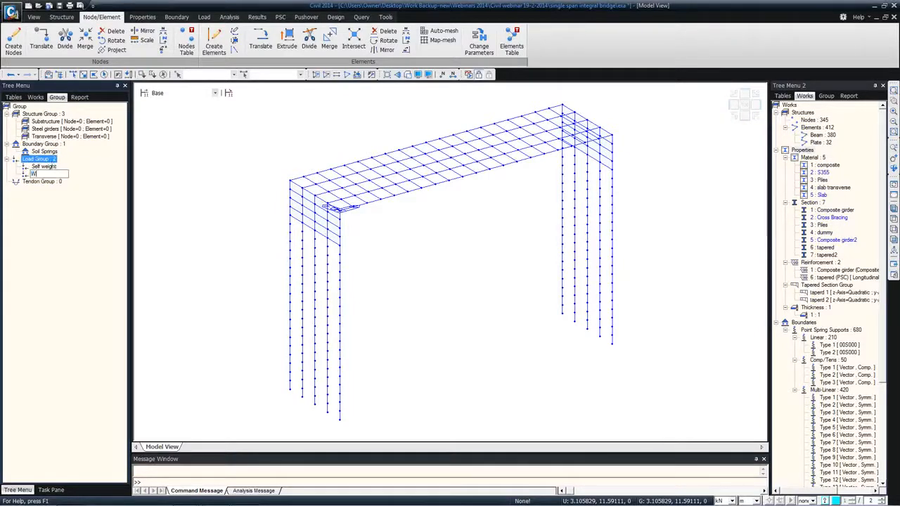
type("et Concrete")
key("Return")
Step: Add a third load group named Earth Pressure
right_click(53, 160)
left_click(68, 167)
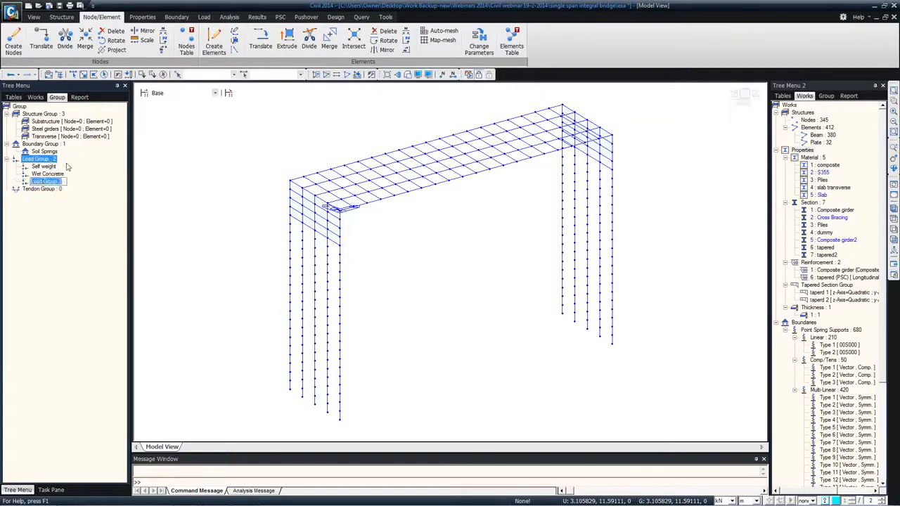
type("Earth Pressure")
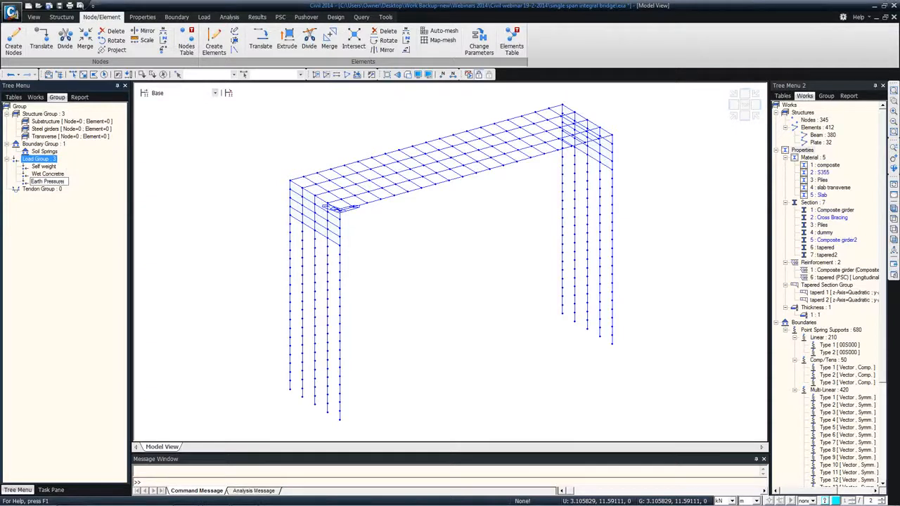
key("Return")
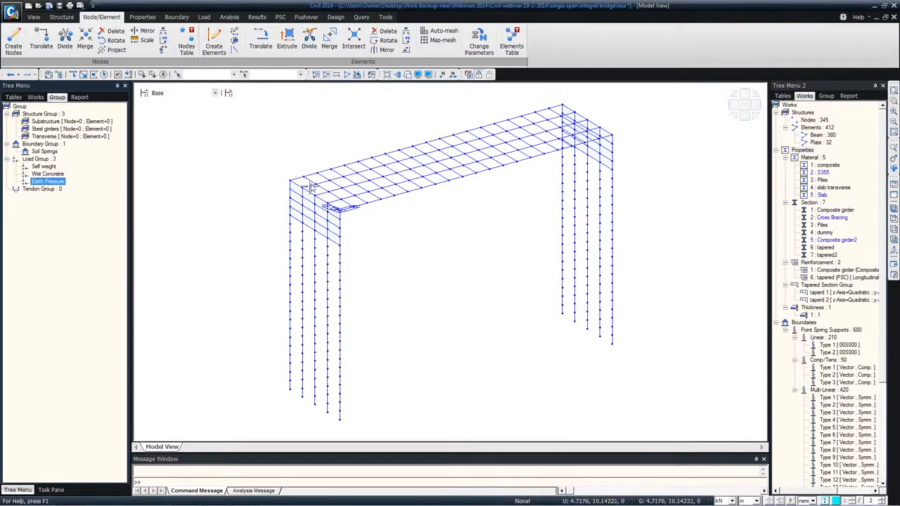
mouse_move(343, 214)
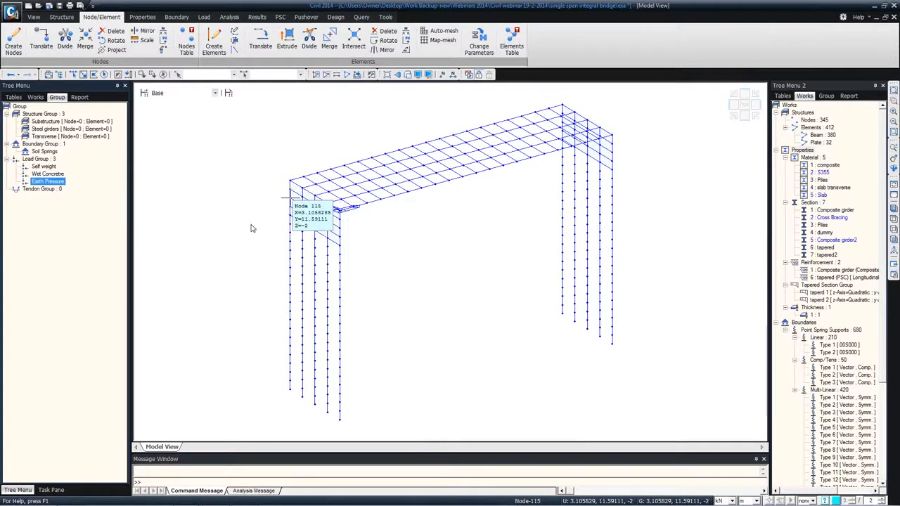
Step: Add a fourth load group named Surfacing
left_click(49, 160)
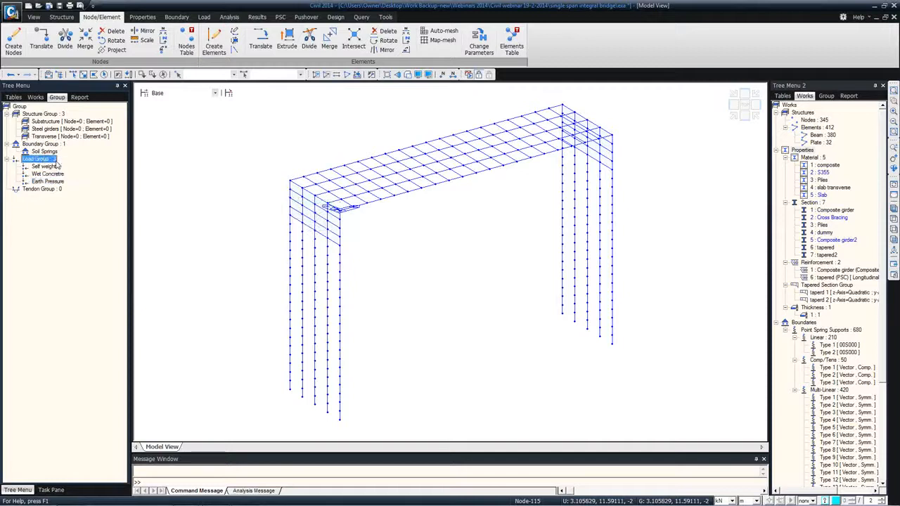
right_click(57, 163)
left_click(111, 169)
type("Sur")
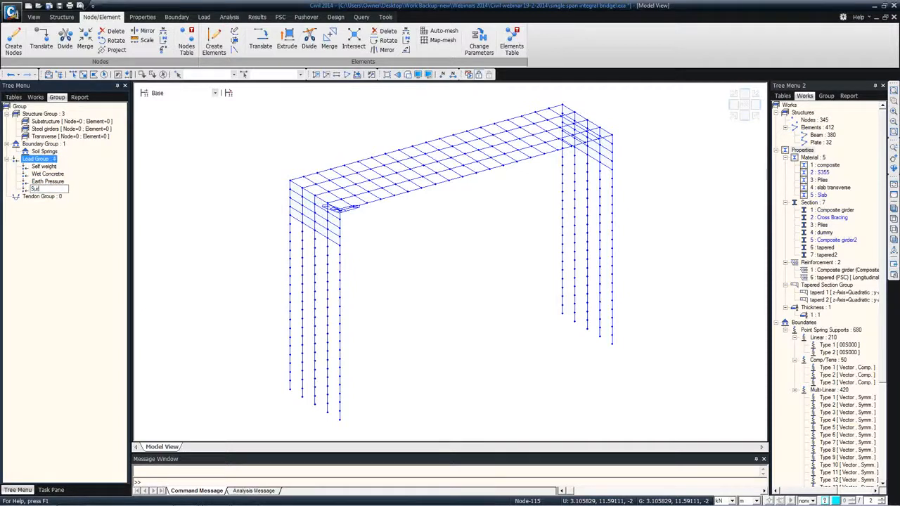
type("facuing")
key("BackSpace")
key("Return")
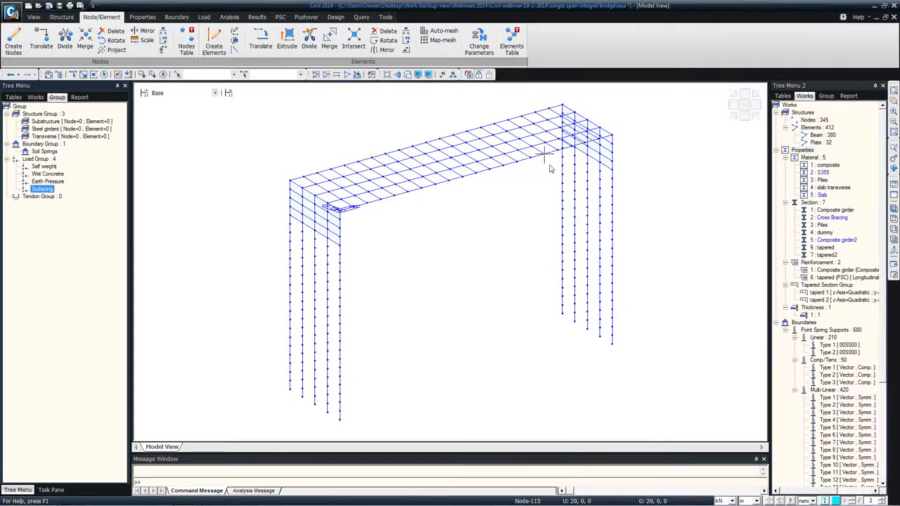
Step: Assign the abutments and piles at both ends of the bridge to the Substructure structure group
left_click(894, 240)
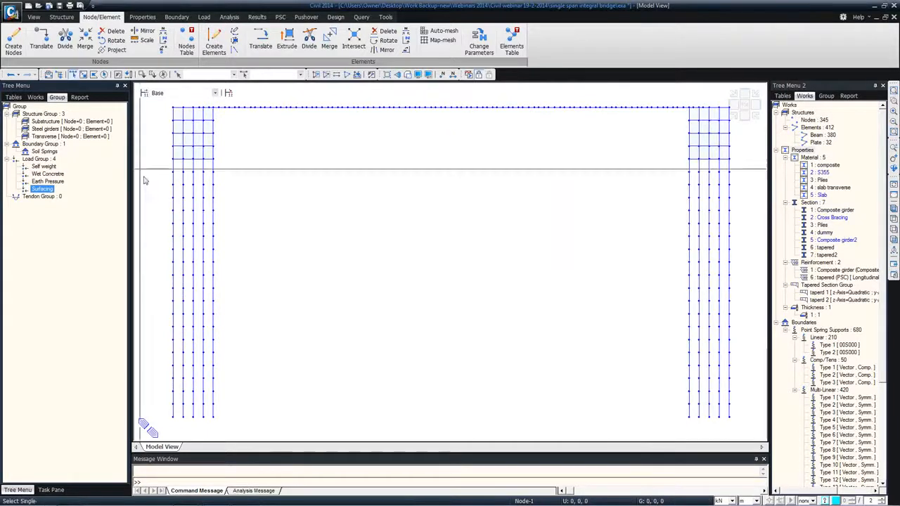
left_click_drag(279, 431, 160, 113)
left_click_drag(739, 432, 631, 111)
left_click_drag(31, 123, 200, 154)
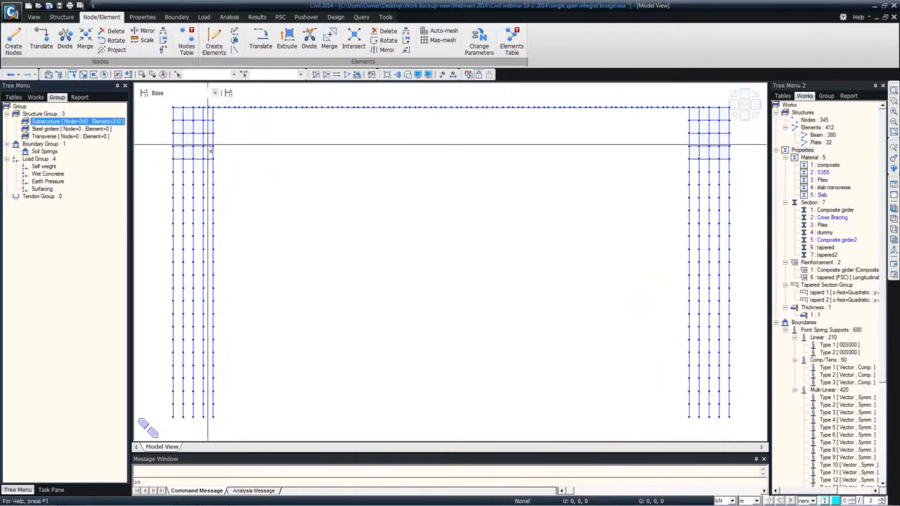
Step: Assign all composite-material elements to the Steel girders group and all slab transverse elements to the Transverse group
left_click(835, 210)
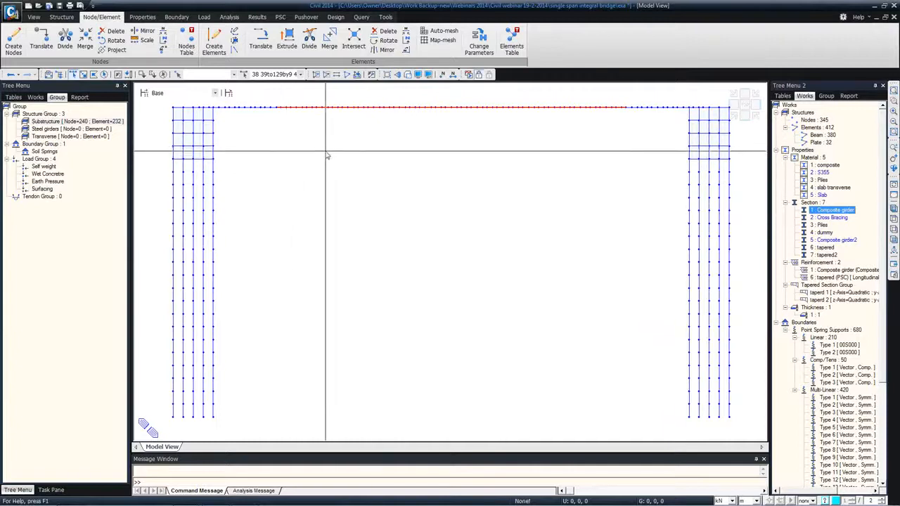
middle_click_drag(329, 152, 491, 215, "ctrl")
left_click(834, 166)
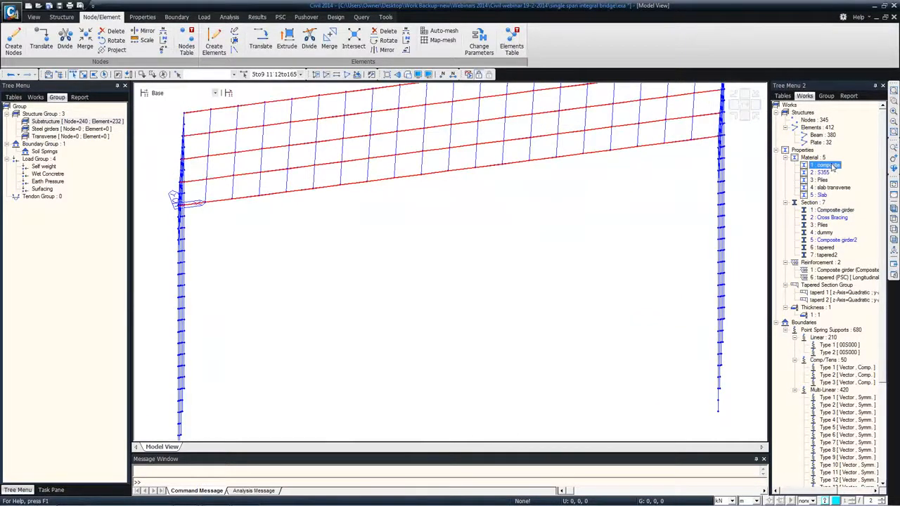
left_click(61, 130)
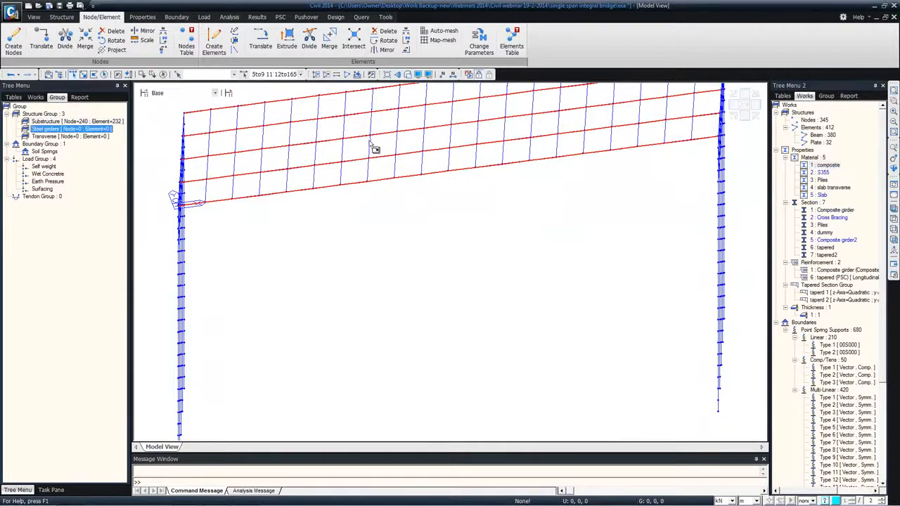
left_click(833, 188)
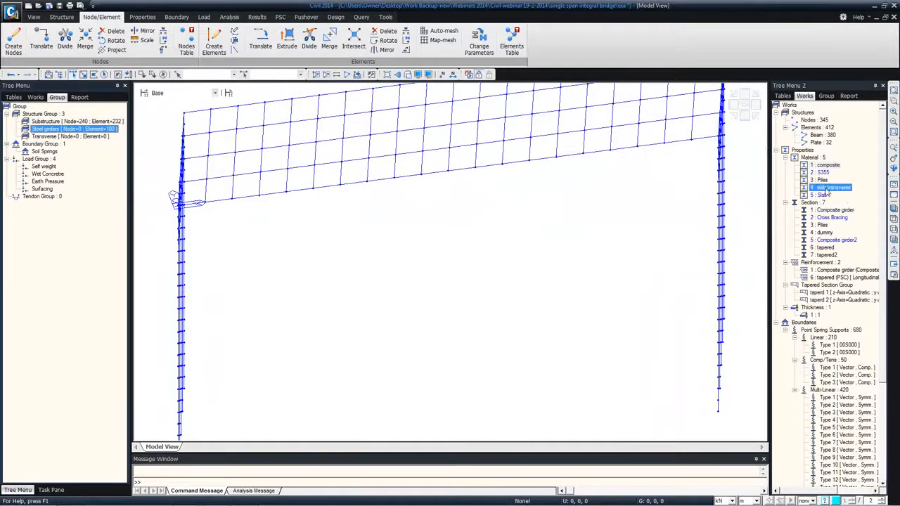
left_click(48, 136)
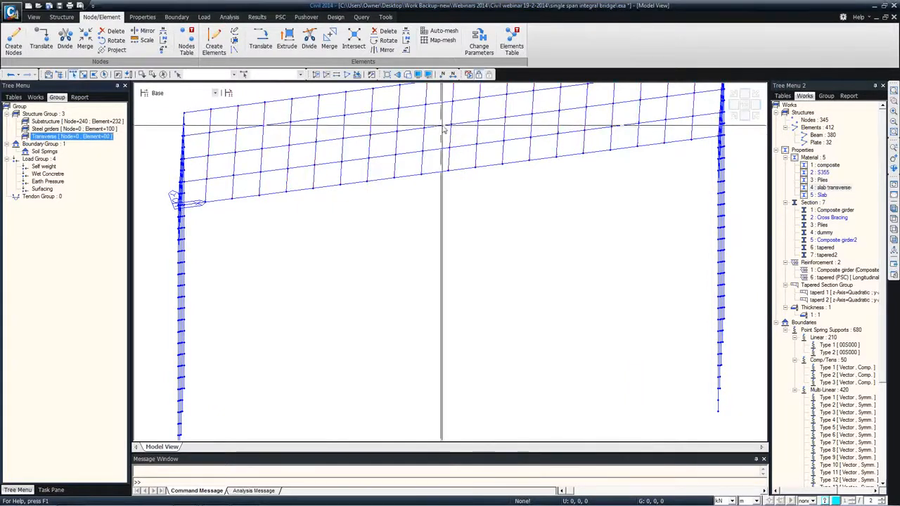
Step: Assign the boundary conditions of the entire model to the Soil Springs boundary group with all boundary types included
scroll(454, 169, "down", 5)
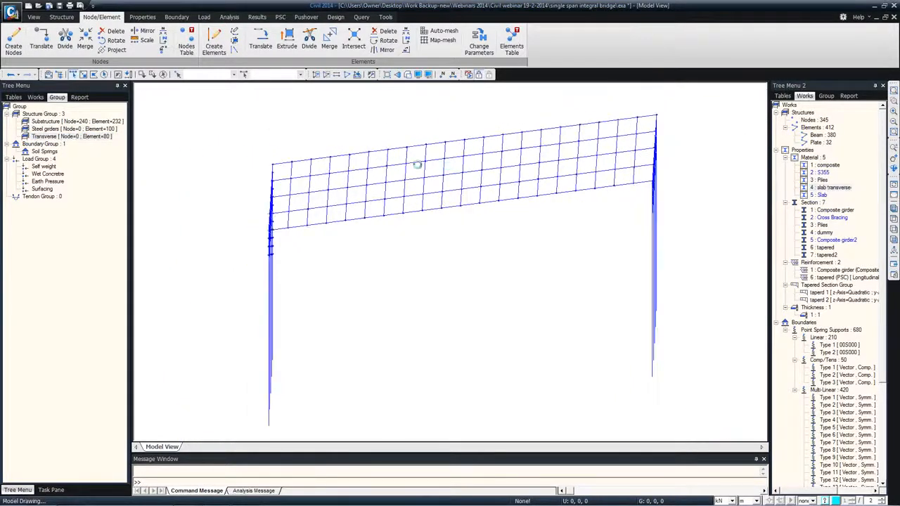
left_click(104, 74)
left_click_drag(48, 151, 362, 195)
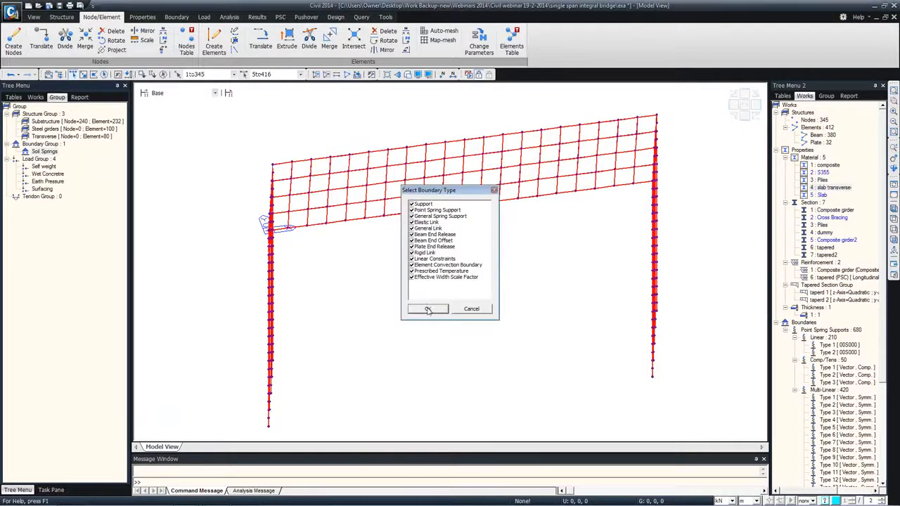
left_click(429, 308)
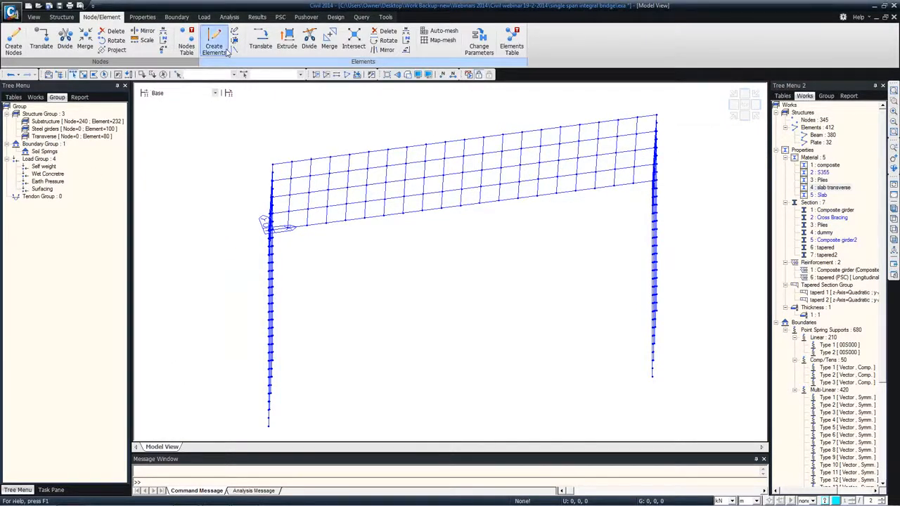
Step: Add a static load case named Self weight of type Construction Stage Load (CS)
left_click(200, 18)
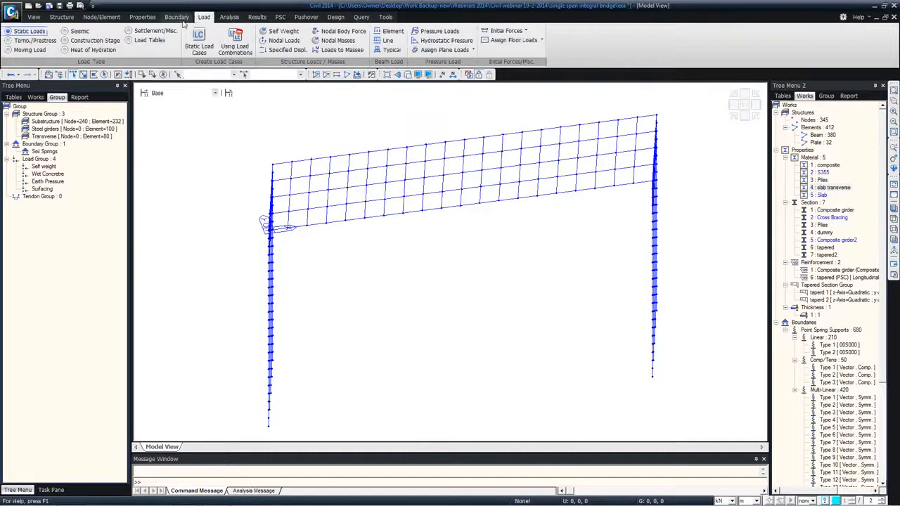
left_click(199, 44)
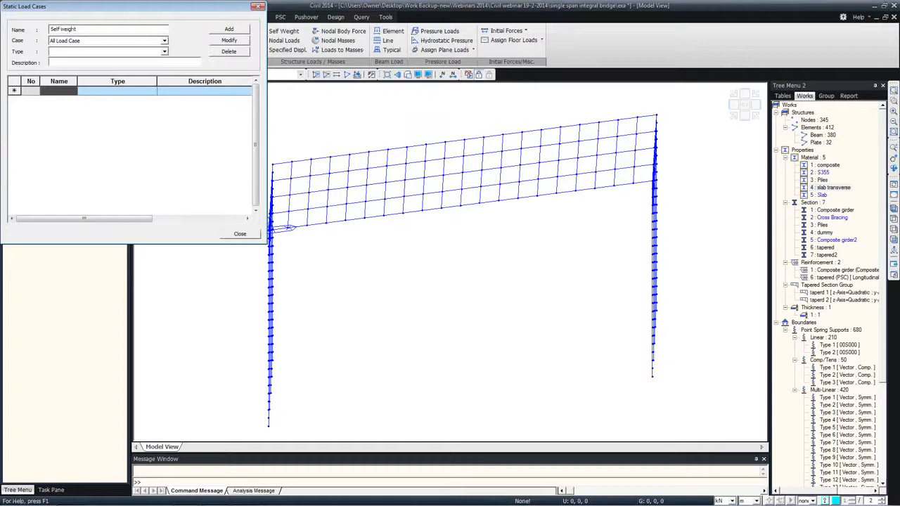
left_click(92, 52)
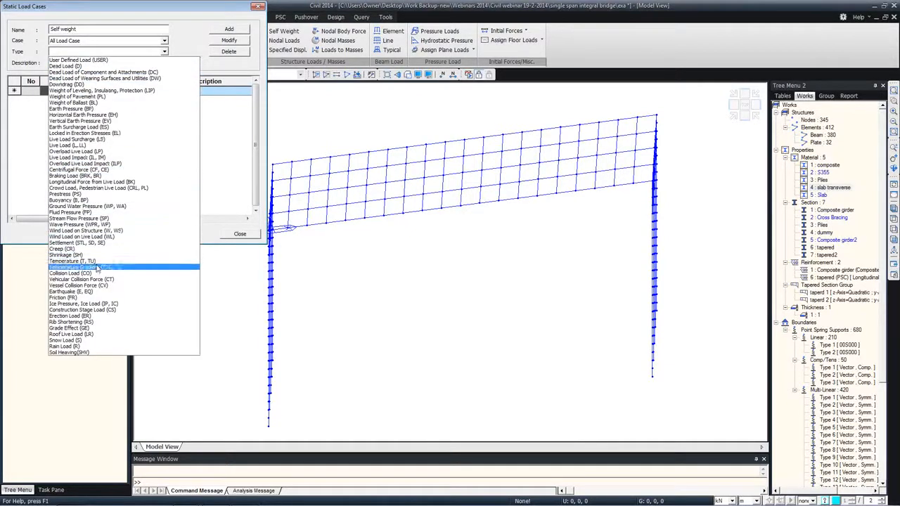
left_click(82, 310)
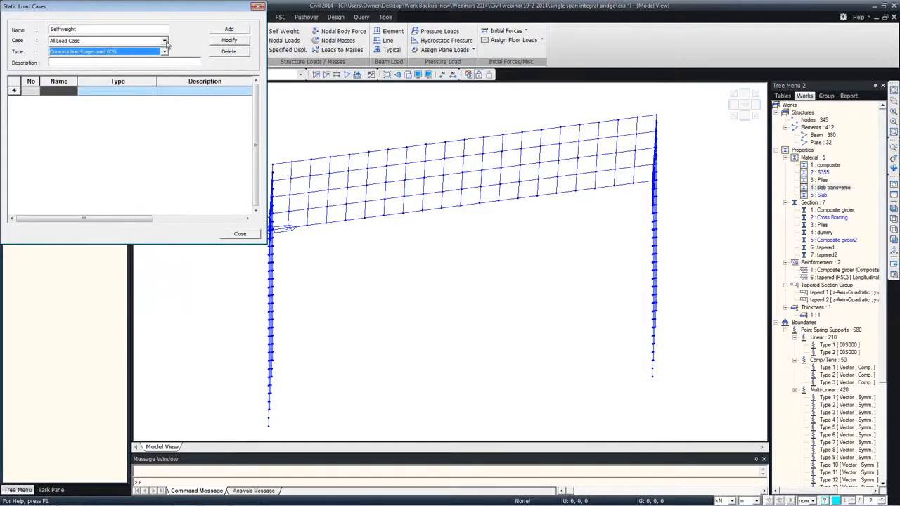
left_click(229, 31)
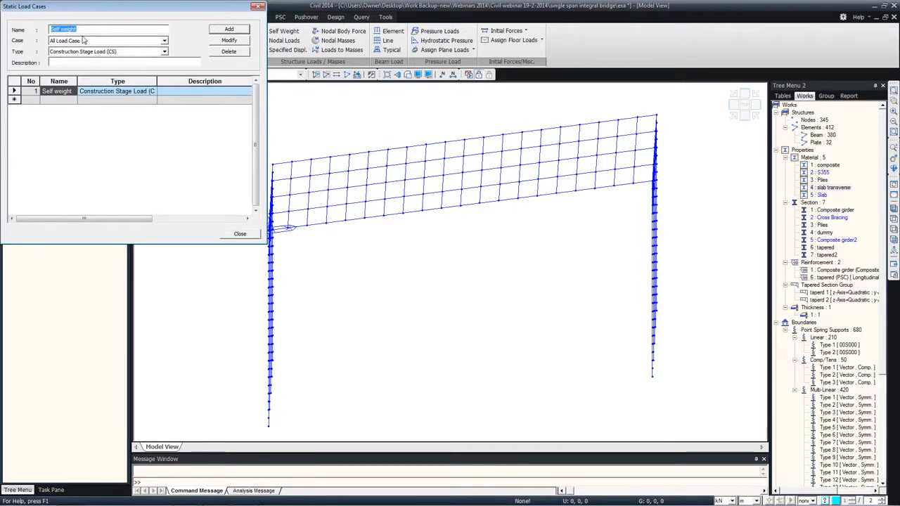
Step: Add three more Construction Stage Load (CS) cases named Wet Concrete, Surfacing and Earth Pressure
type("Wet Concrete")
left_click(211, 33)
type("Si")
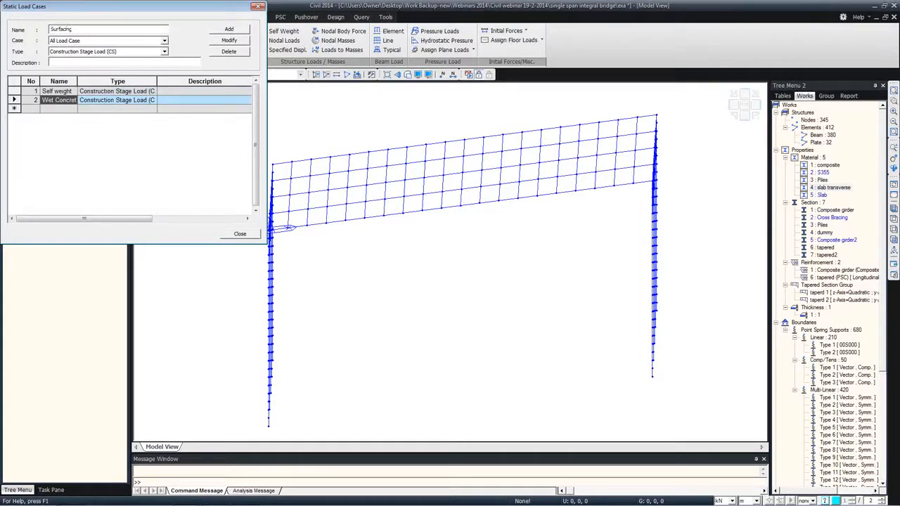
left_click(211, 32)
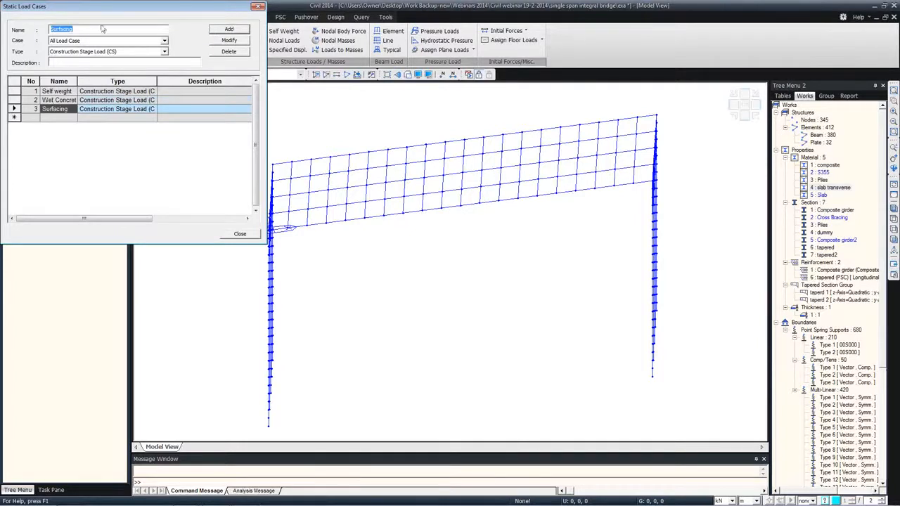
type("Earth Pressure")
left_click(213, 32)
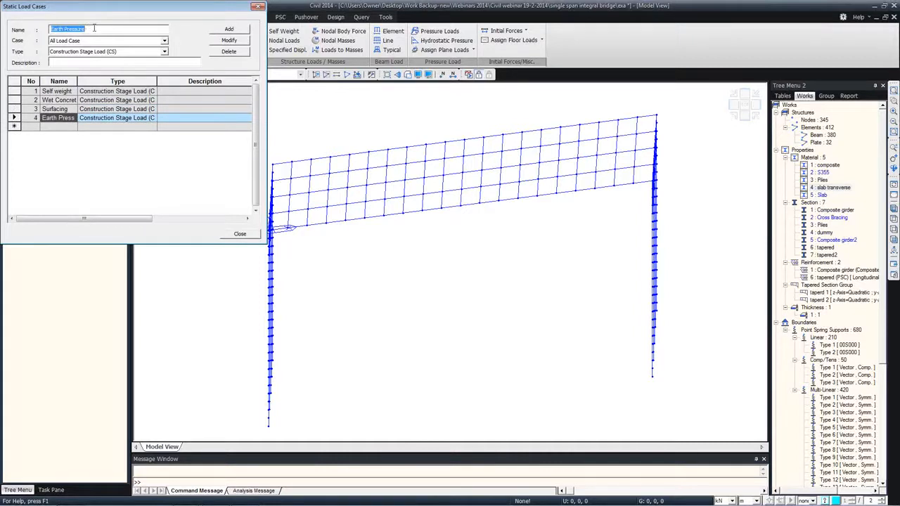
Step: Add a static load case named Uni Temp of type Temperature (T, TU)
type("All Temp")
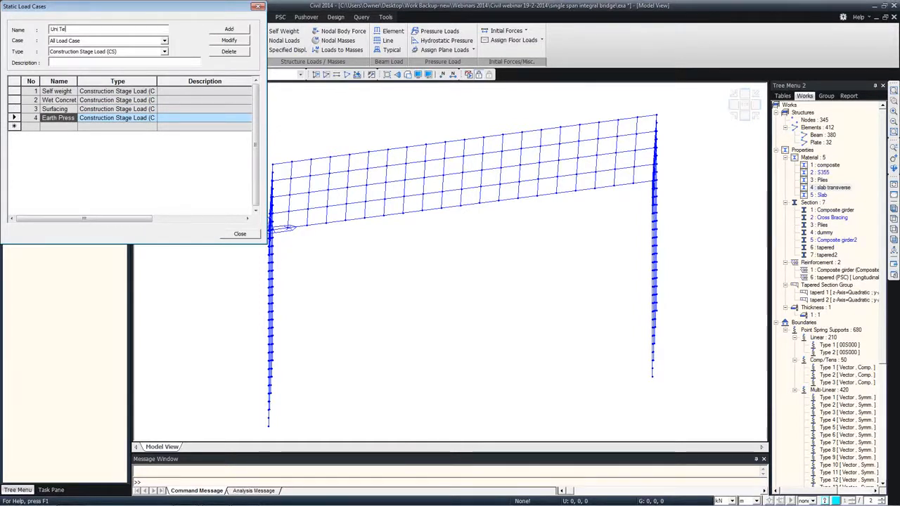
left_click(113, 52)
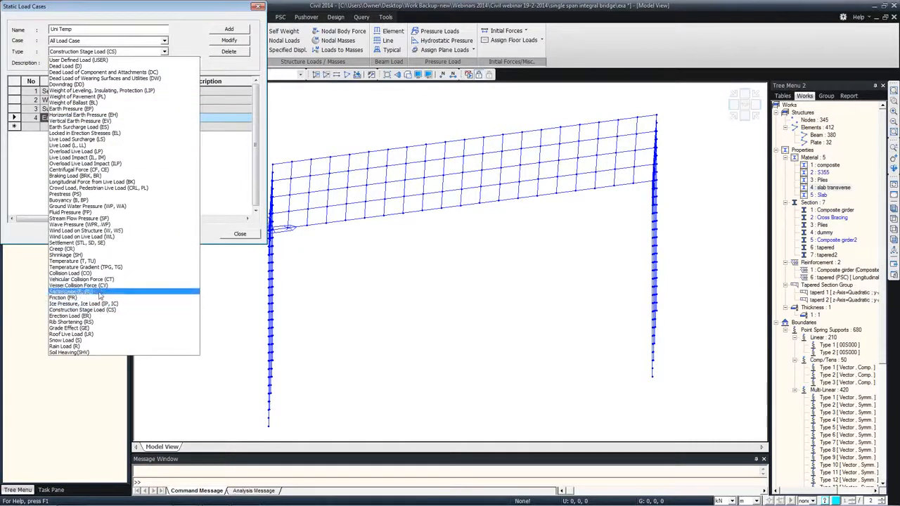
left_click(102, 261)
left_click(228, 29)
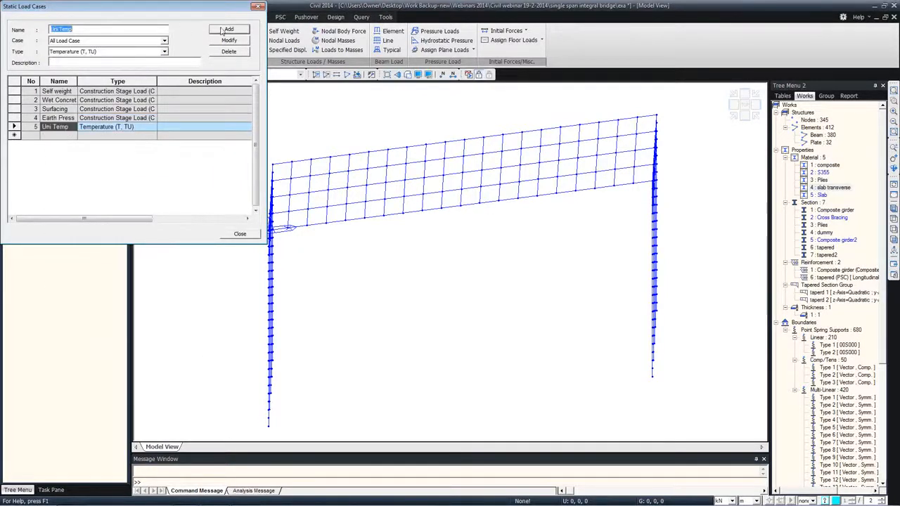
Step: Name the next static load case Temp.Diff and open its load type choices
left_click_drag(84, 28, 36, 28)
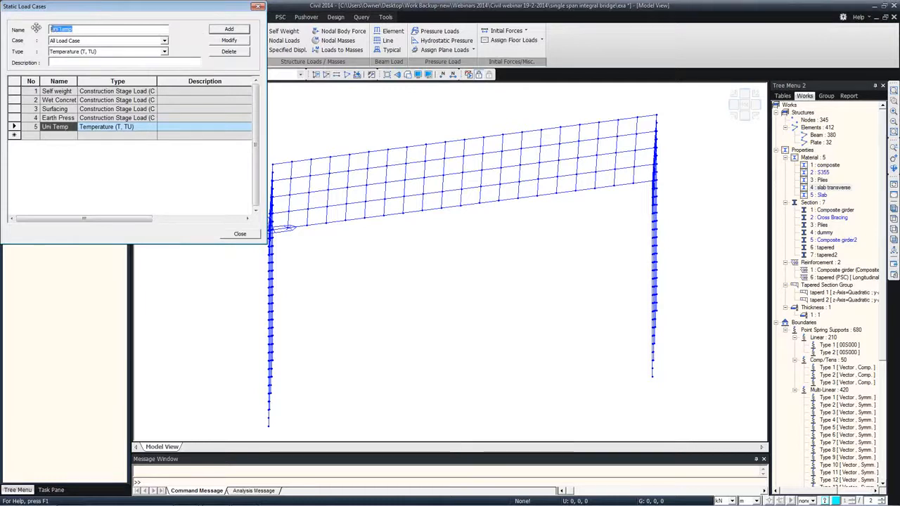
type("Temp.Diff")
left_click(62, 51)
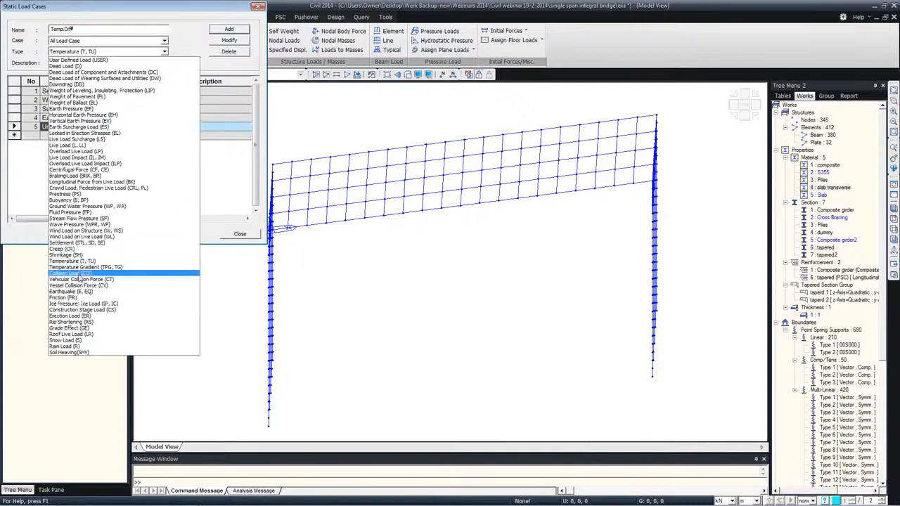
Step: Add the Temp.Diff static load case with the type Temperature Gradient (TPG, TG) and close the load case definitions
left_click(81, 267)
left_click(222, 33)
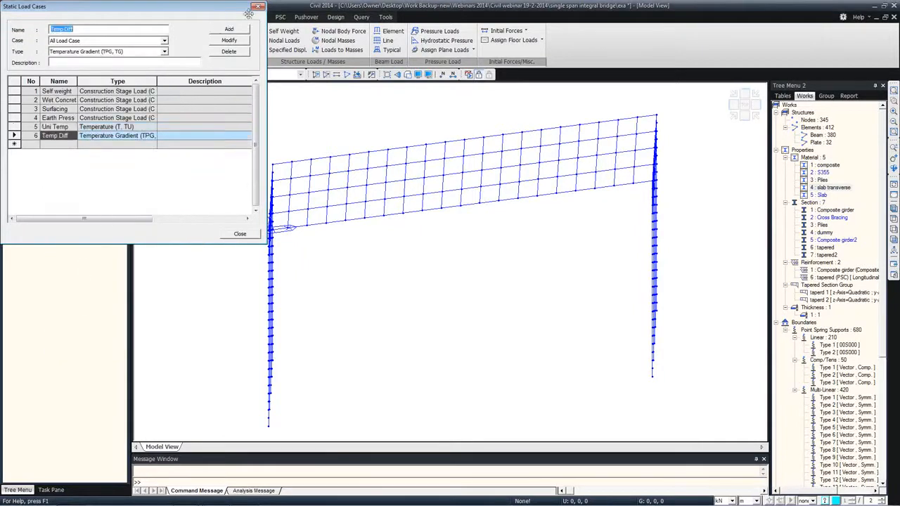
left_click(257, 9)
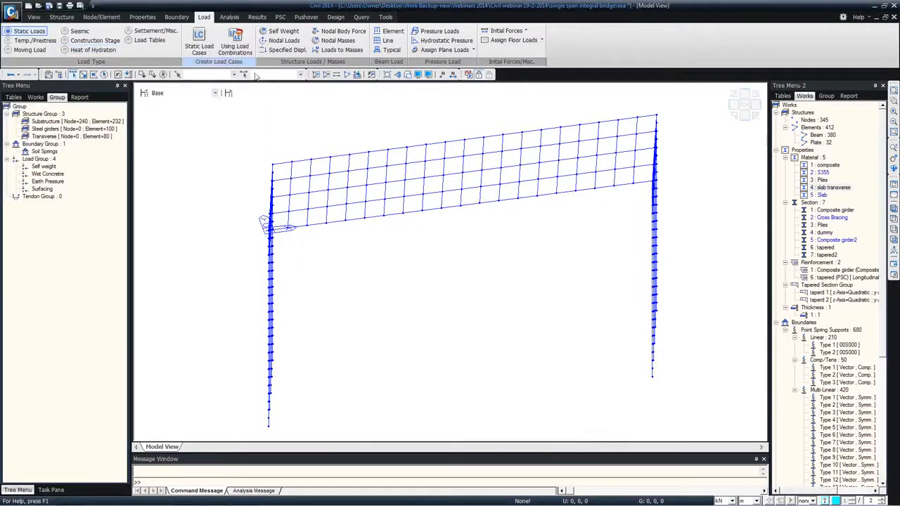
Step: Add a self-weight load with a Z factor of -1 to the Self weight load case and Self weight load group
right_click_drag(317, 232, 215, 145, "ctrl")
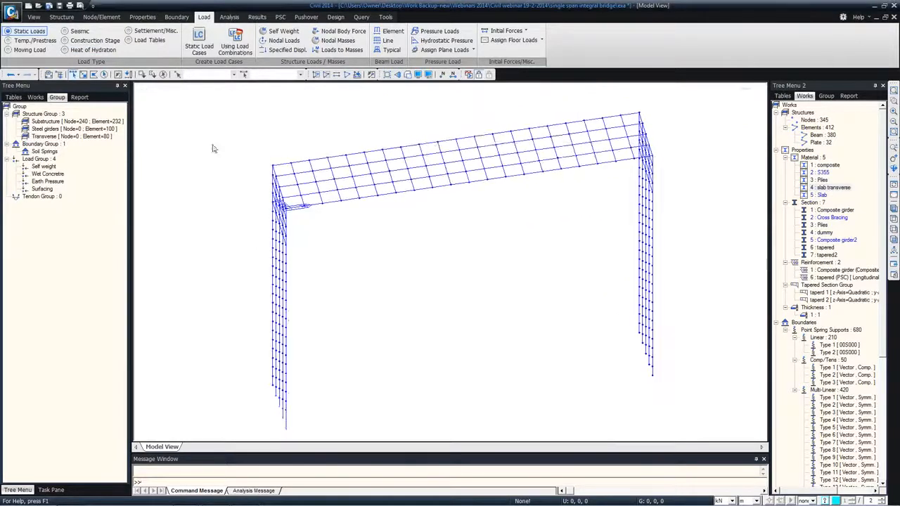
left_click(283, 32)
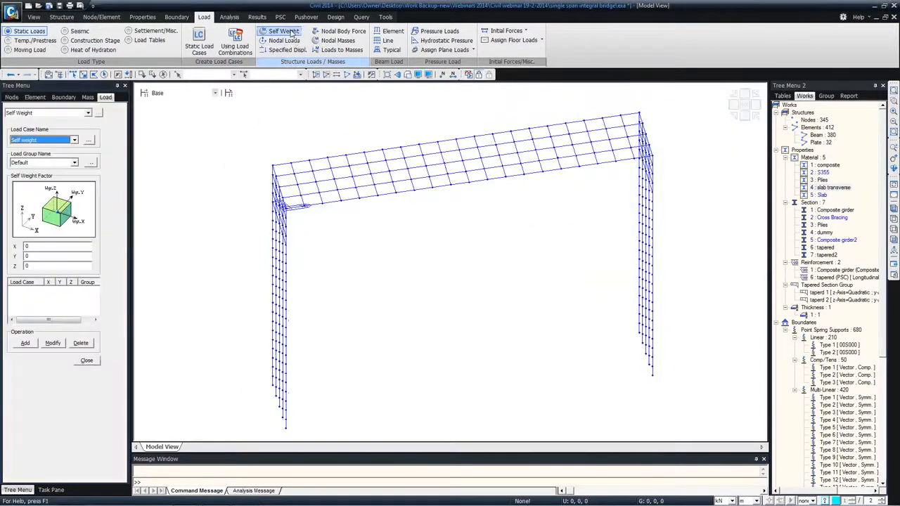
left_click(73, 162)
left_click(28, 182)
left_click(35, 266)
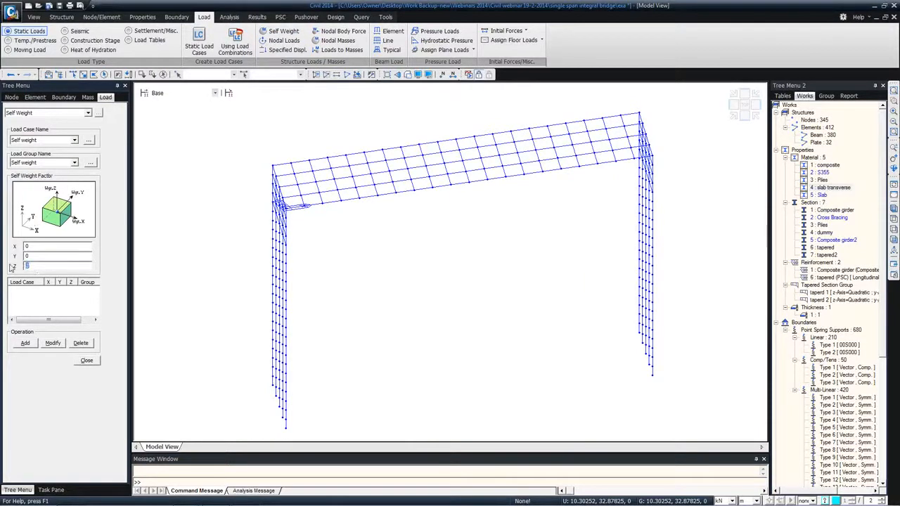
type("-1")
left_click(25, 343)
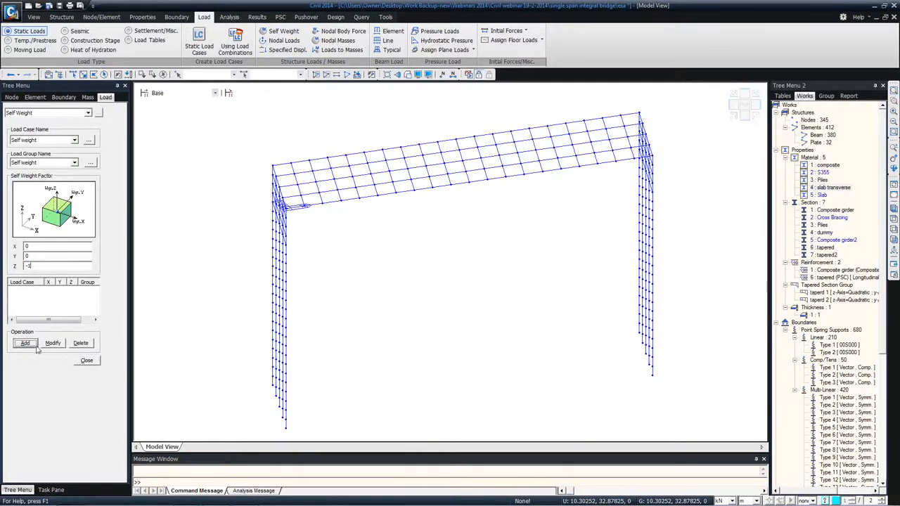
left_click(86, 361)
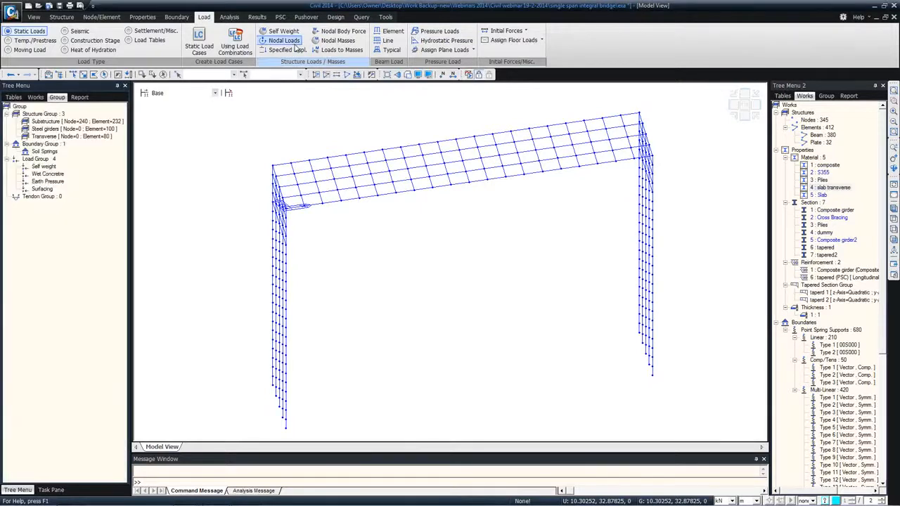
Step: Apply a uniform Global Z element beam load of -25*.3*3 kN/m to the composite-material elements, using the Wet Concrete load case and group
left_click(390, 32)
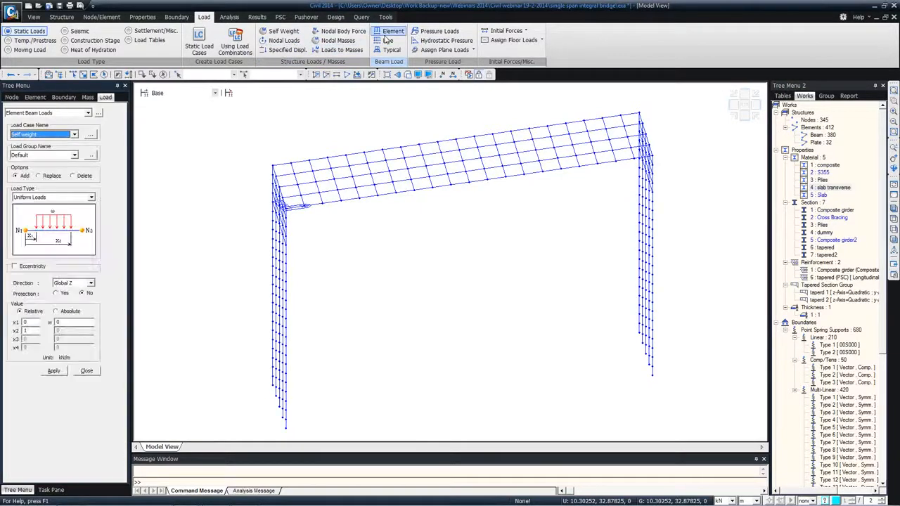
left_click(74, 134)
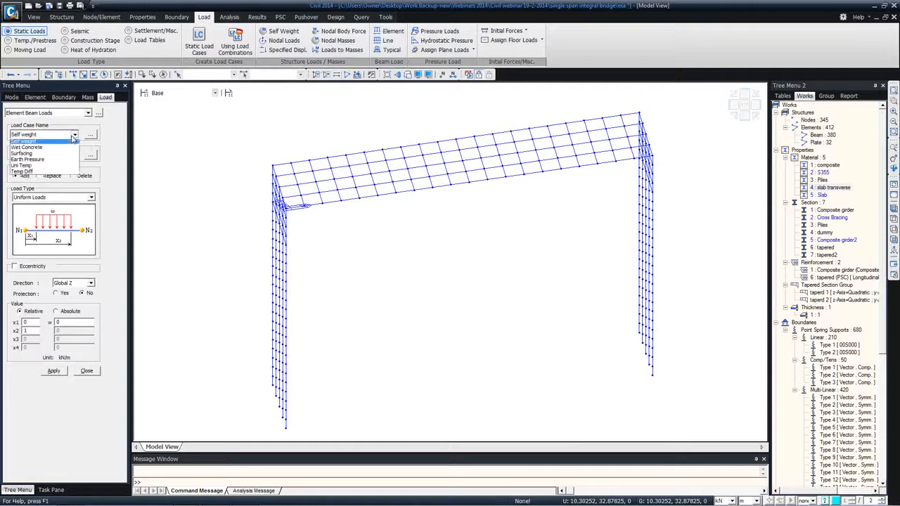
left_click(56, 149)
left_click(43, 156)
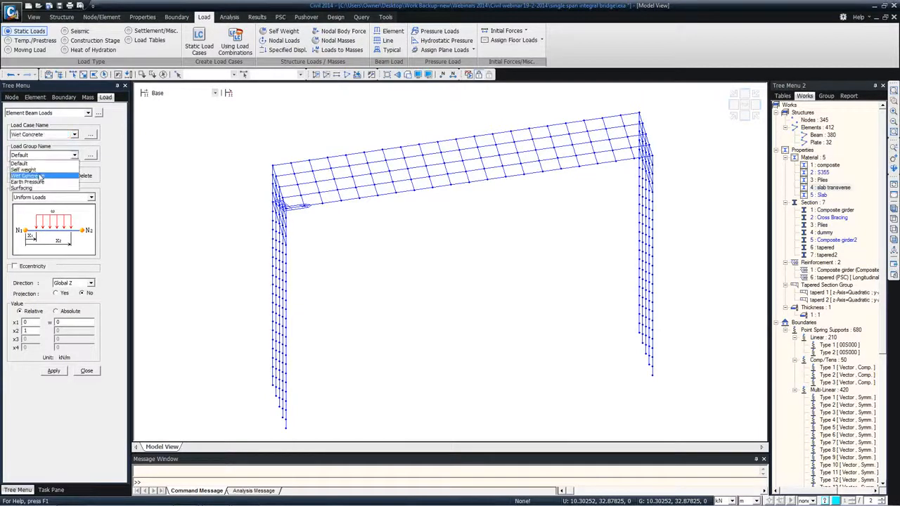
left_click(38, 176)
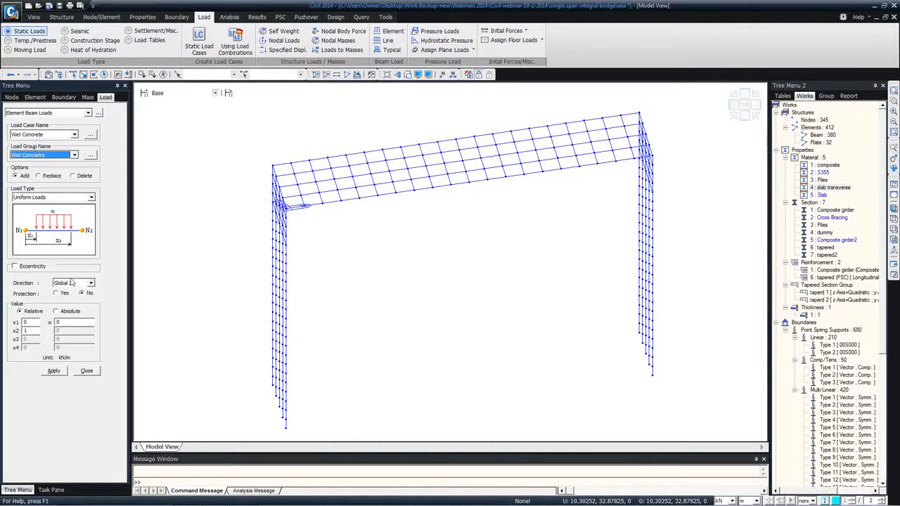
left_click(70, 323)
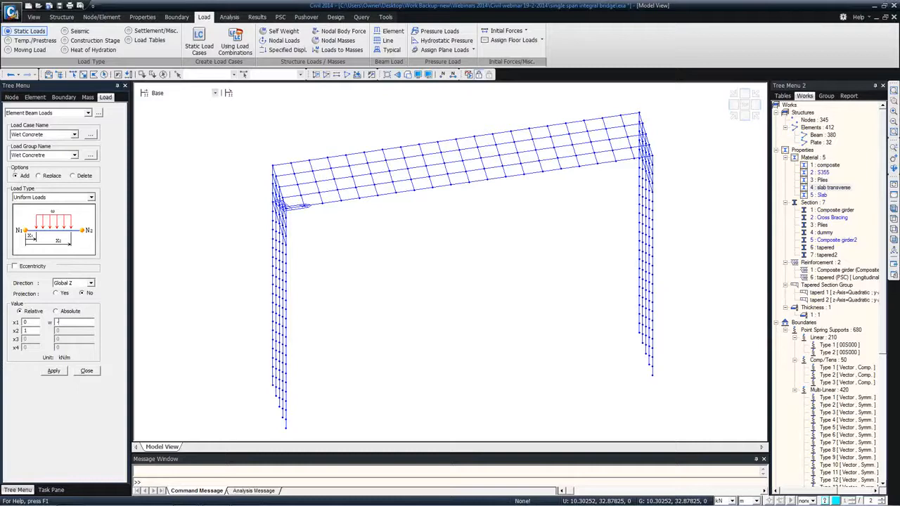
type("-25*.3*3")
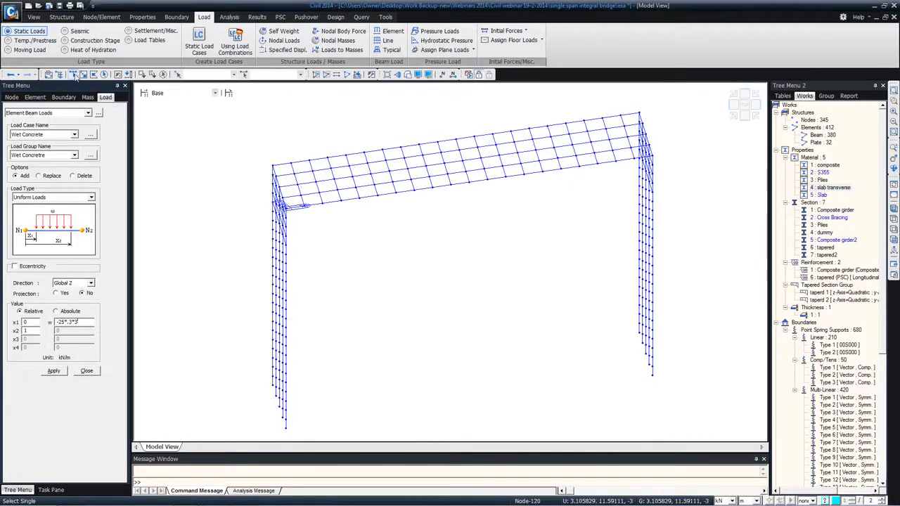
double_click(824, 166)
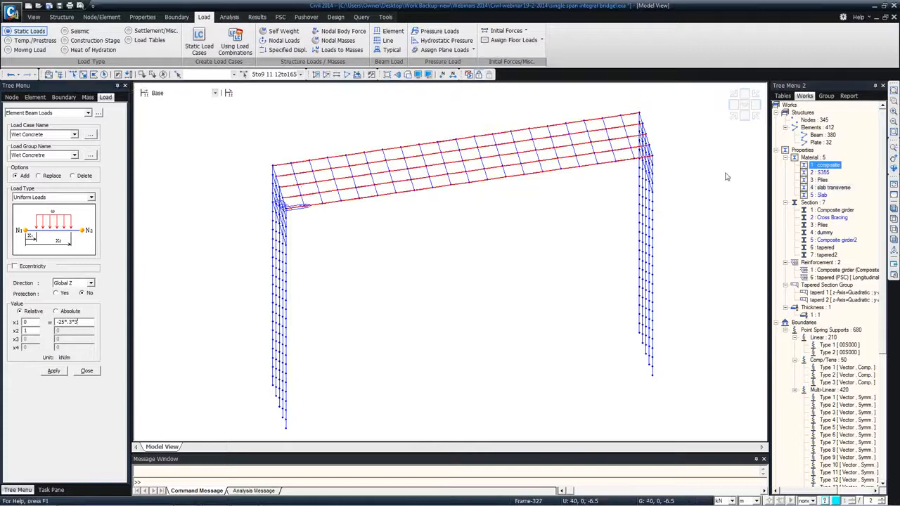
left_click(55, 371)
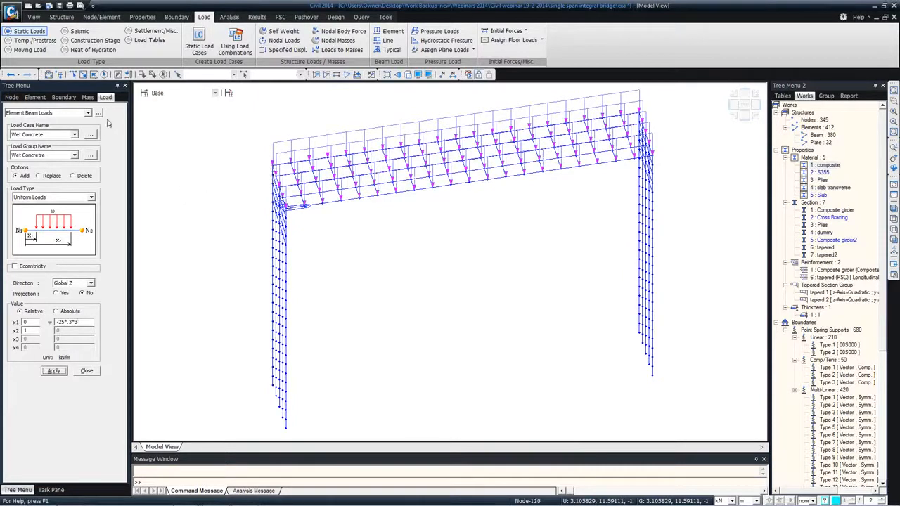
Step: Set both the load case and the load group of the element beam load to Surfacing
left_click(74, 135)
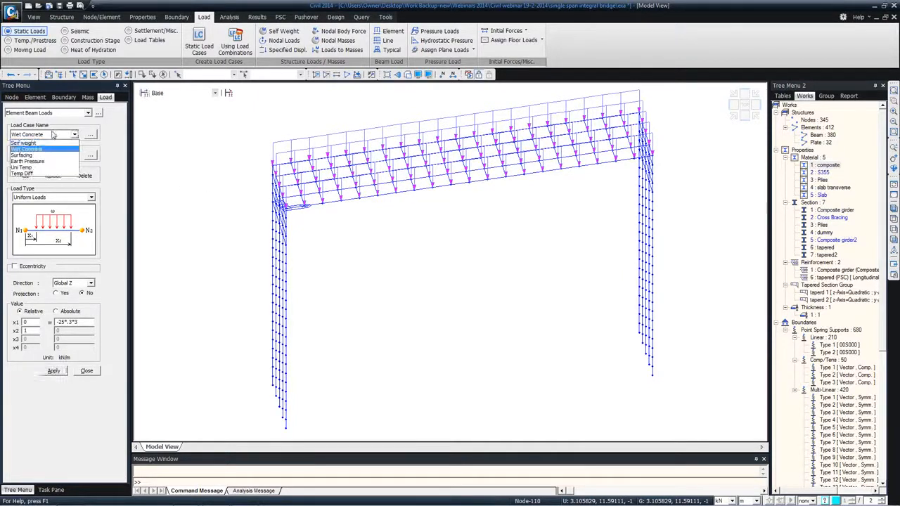
left_click(38, 161)
left_click(43, 155)
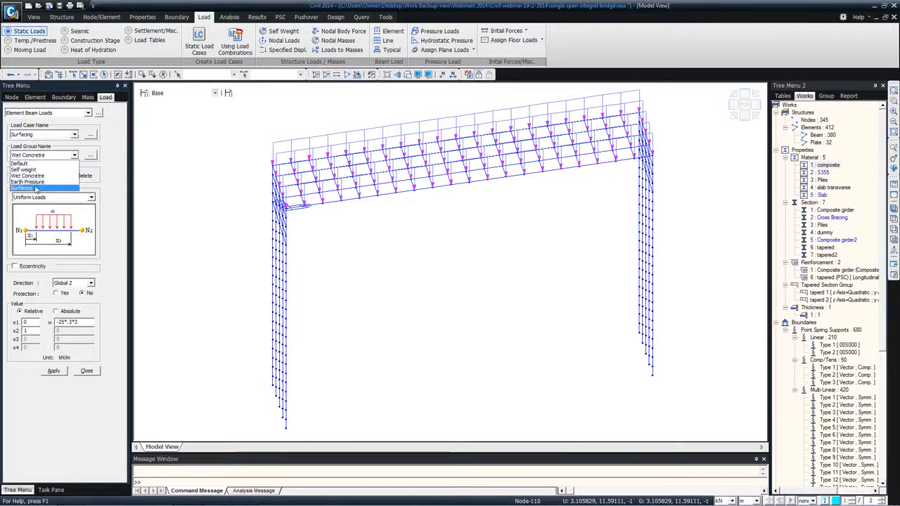
left_click(34, 187)
Step: Isolate the composite-material girders and show them in plan view for selection
middle_click_drag(420, 179, 438, 204, "ctrl")
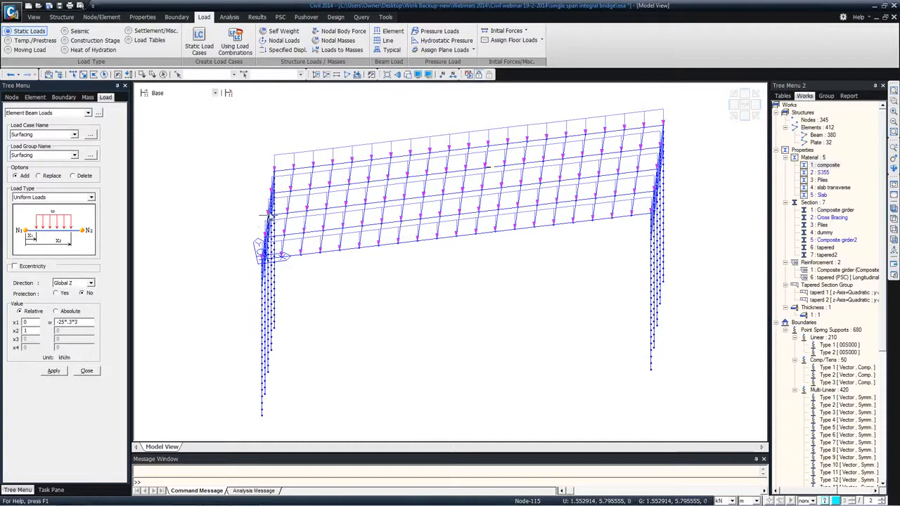
mouse_move(670, 131)
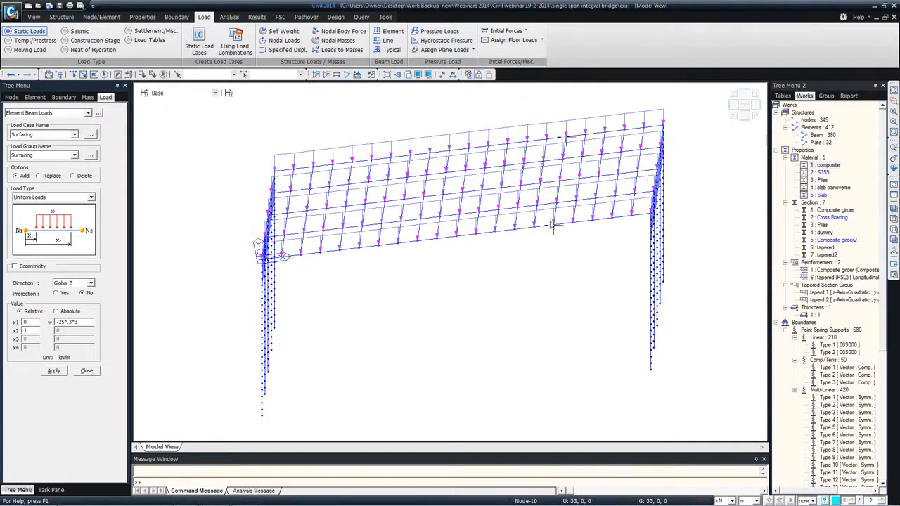
middle_click_drag(305, 191, 327, 198, "ctrl")
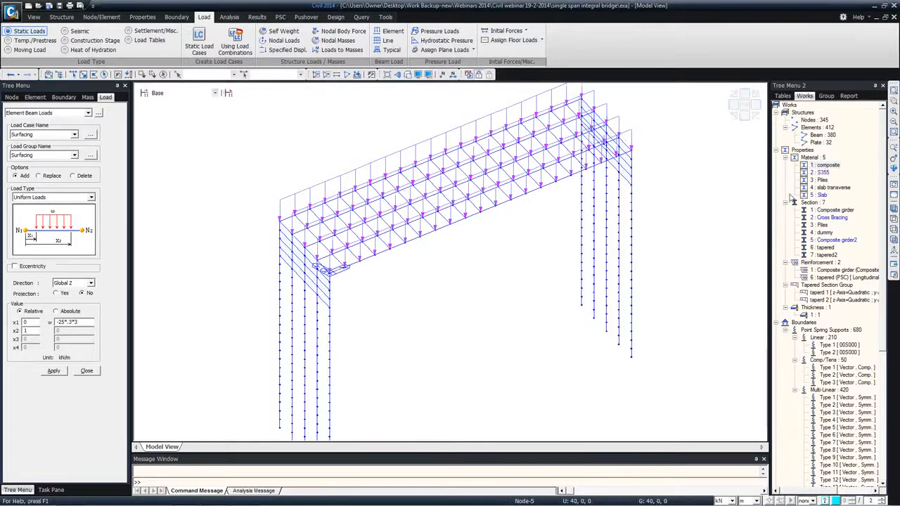
left_click(828, 165)
key("F2")
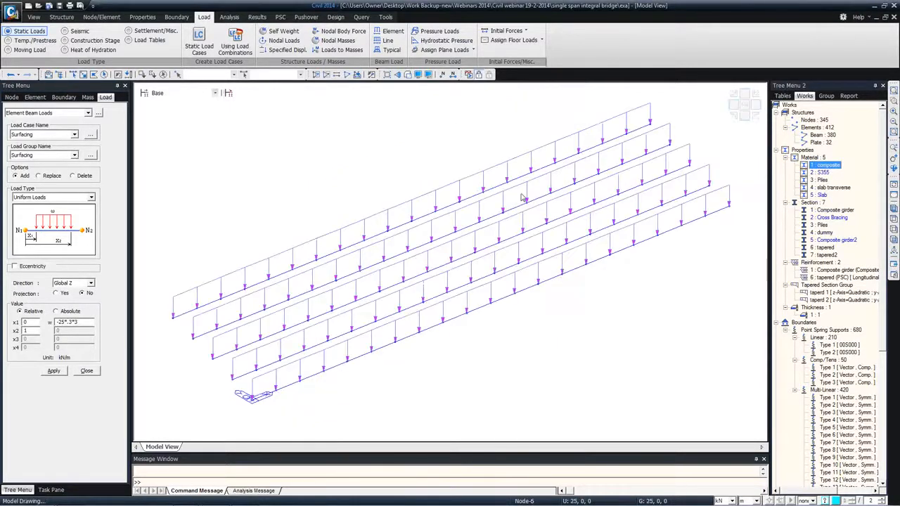
left_click(893, 218)
left_click(73, 74)
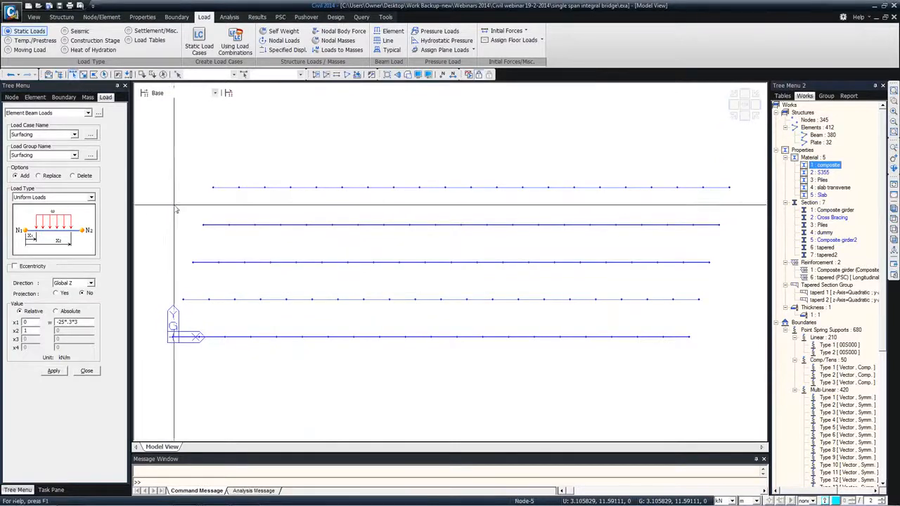
Step: Apply a uniform Global Z surfacing load of -10 kN/m to the three inner girders
left_click_drag(165, 207, 731, 326)
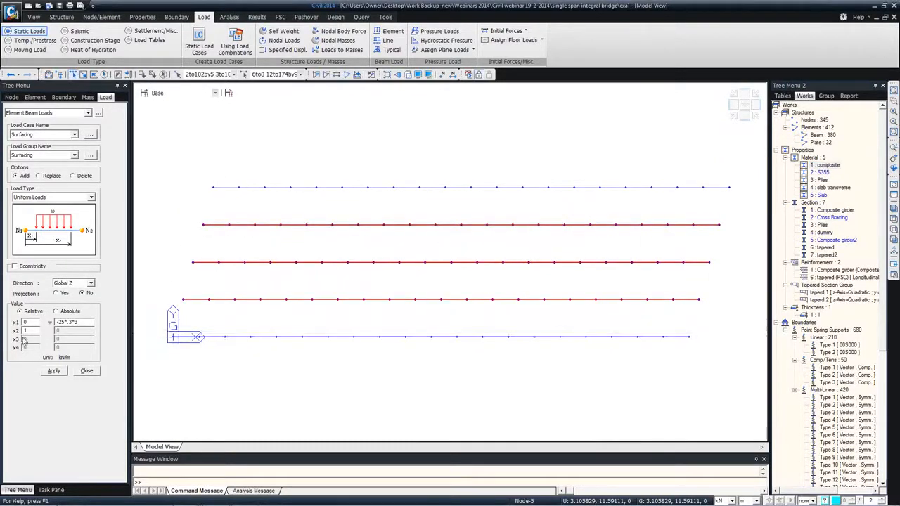
double_click(82, 322)
type("-10")
left_click(50, 372)
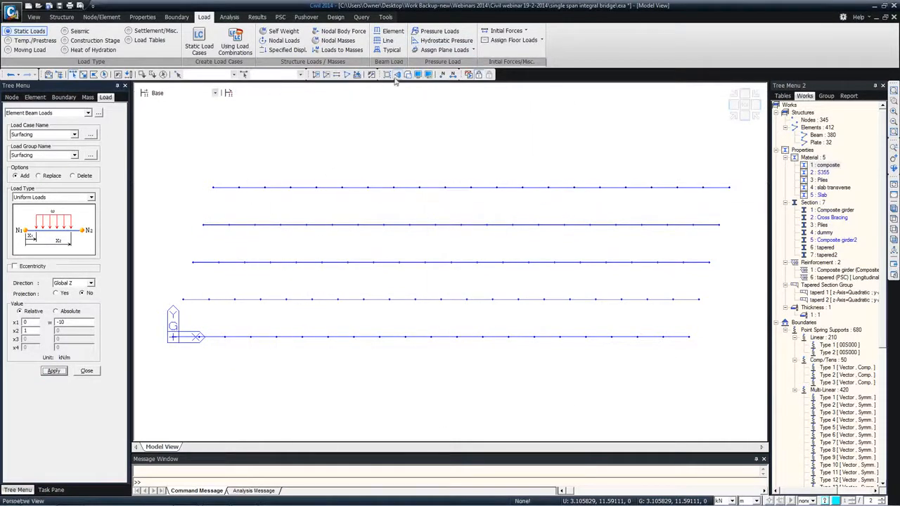
Step: Reactivate the whole model in isometric view and isolate the plate elements of the abutments
left_click(348, 74)
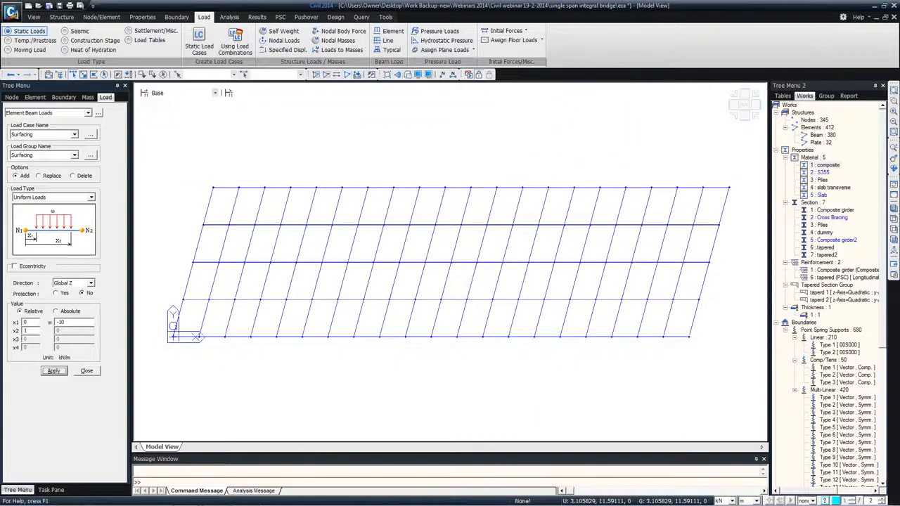
left_click(894, 213)
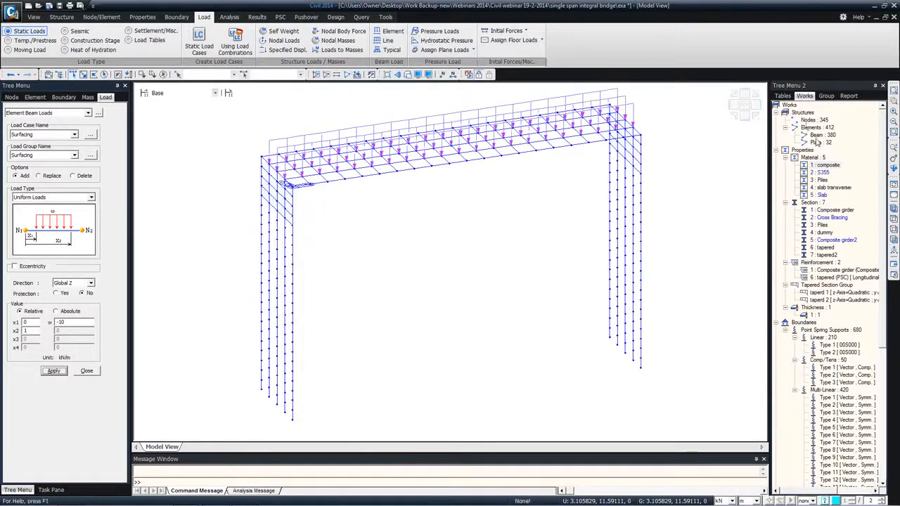
right_click(817, 143)
left_click(833, 193)
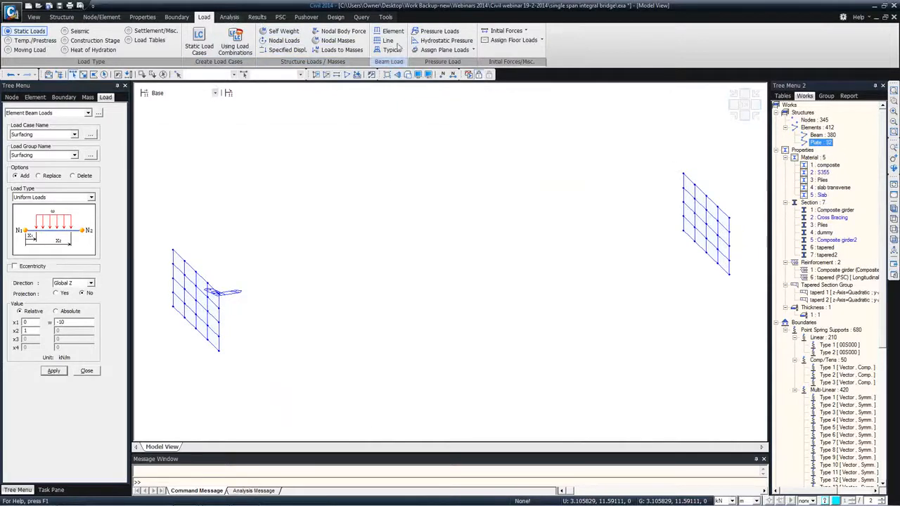
Step: Apply a linear hydrostatic Earth Pressure load to all plates in local z, with reference level 0 m and gradient intensity -19 kN/m^3
left_click(444, 42)
left_click(48, 135)
left_click(32, 156)
left_click(44, 156)
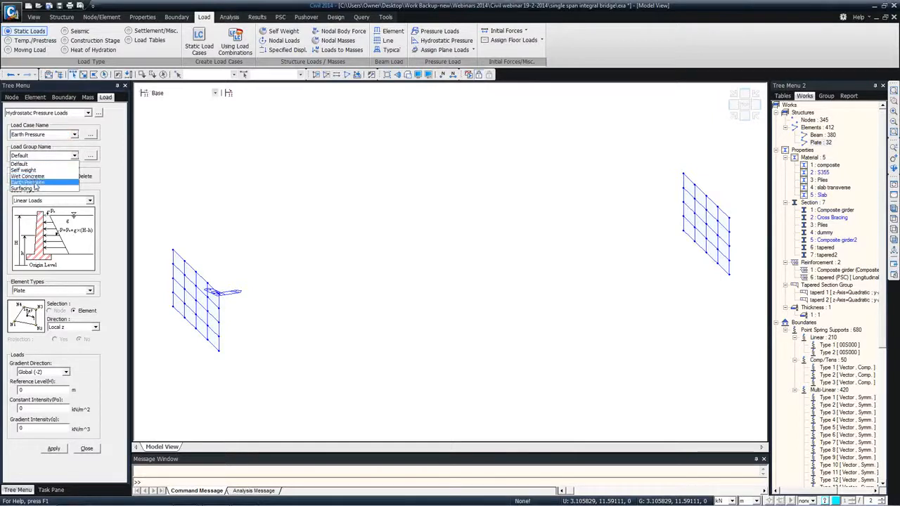
left_click(34, 182)
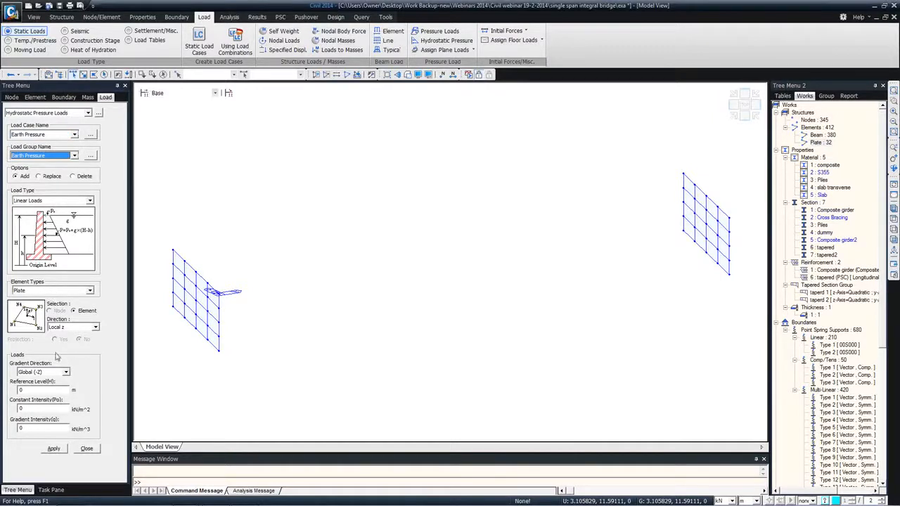
left_click(40, 389)
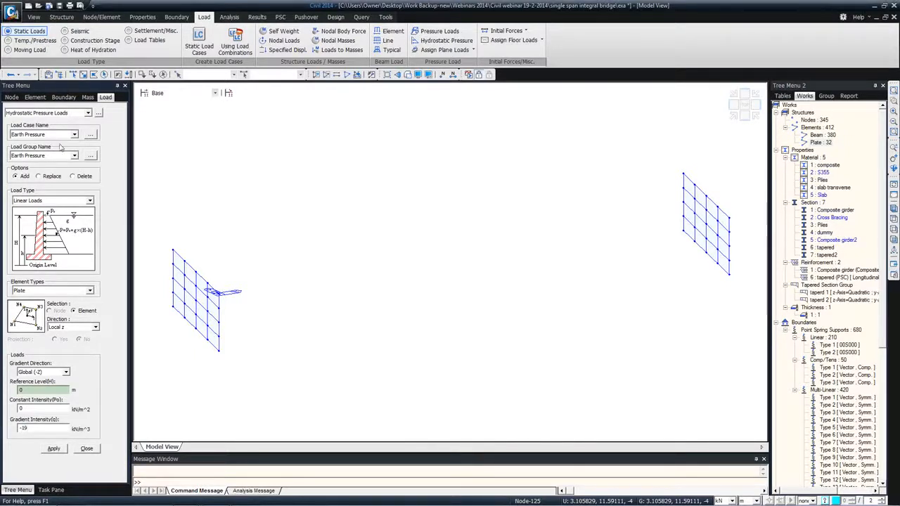
left_click(104, 74)
left_click(53, 450)
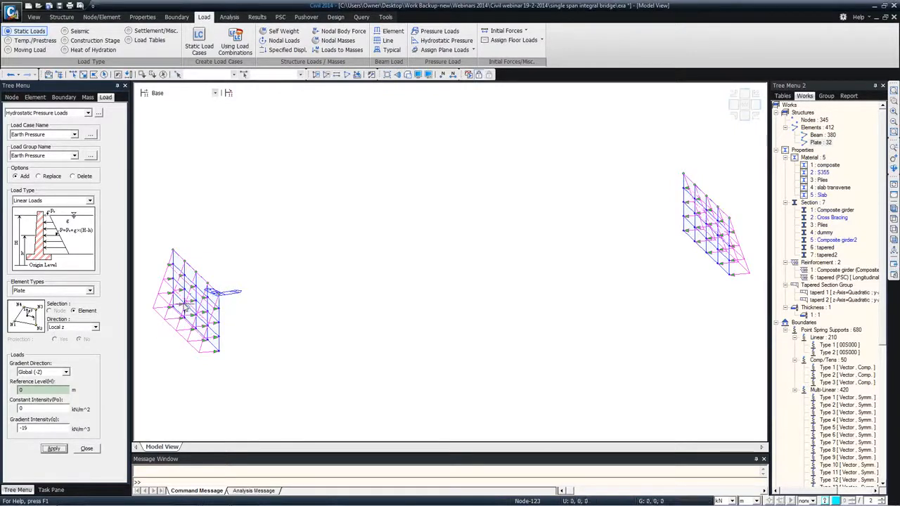
mouse_move(279, 314)
middle_mouse_down("ctrl")
mouse_move(253, 317)
mouse_move(285, 312)
mouse_move(280, 322)
middle_mouse_up("ctrl")
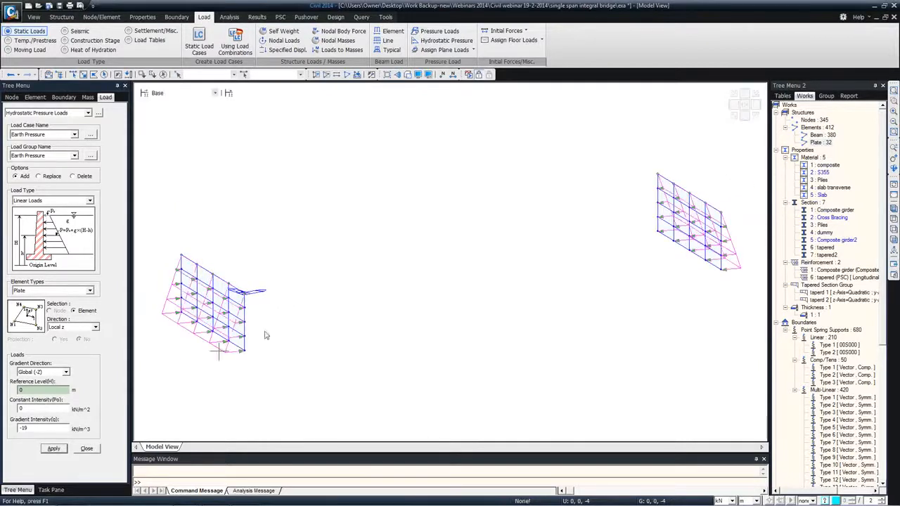
left_click(90, 449)
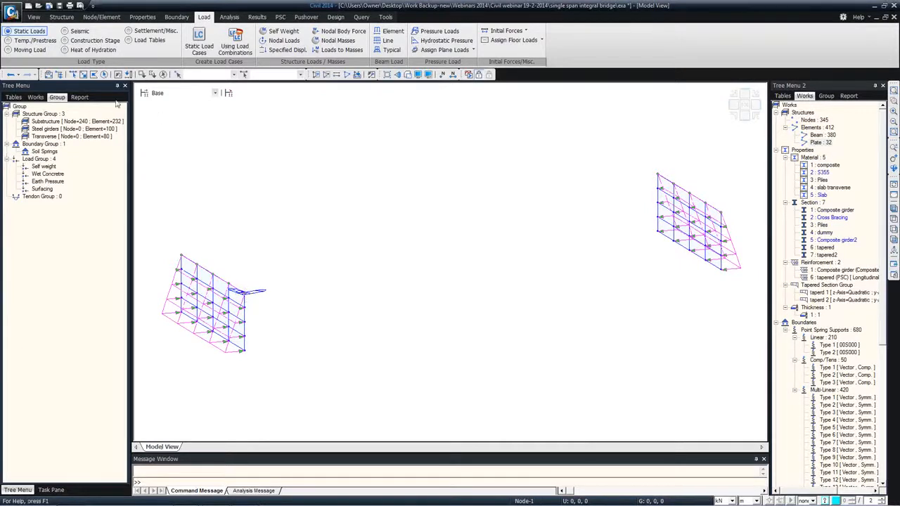
Step: Apply a final element temperature of 20 °C to all composite-material girders in the Uni Temp load case, with the whole model active
left_click(35, 97)
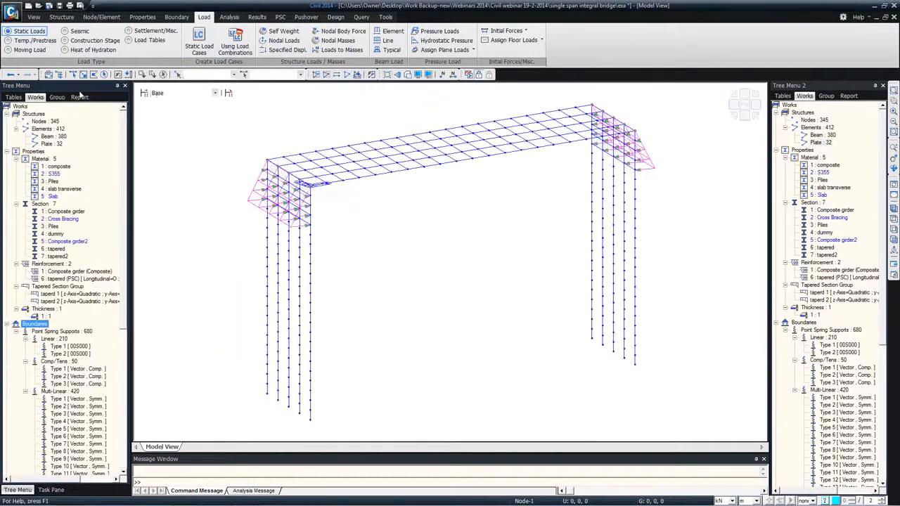
left_click(30, 40)
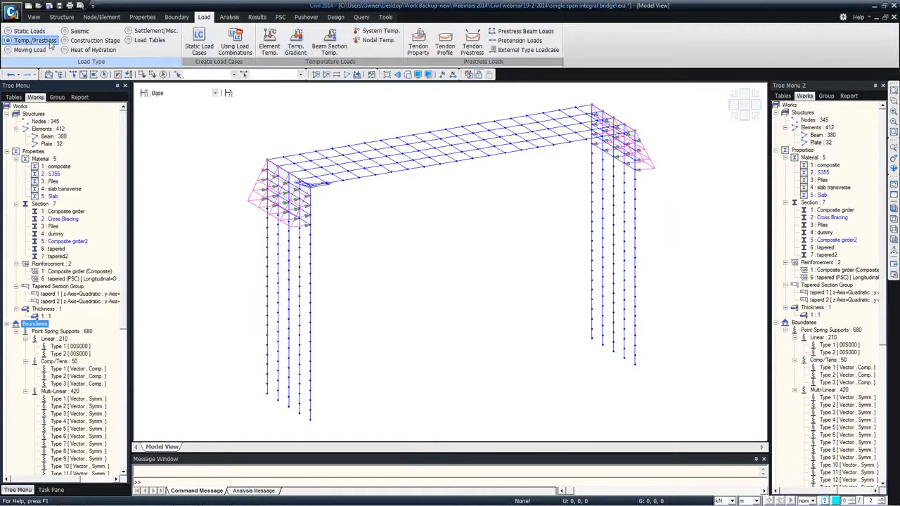
left_click(269, 45)
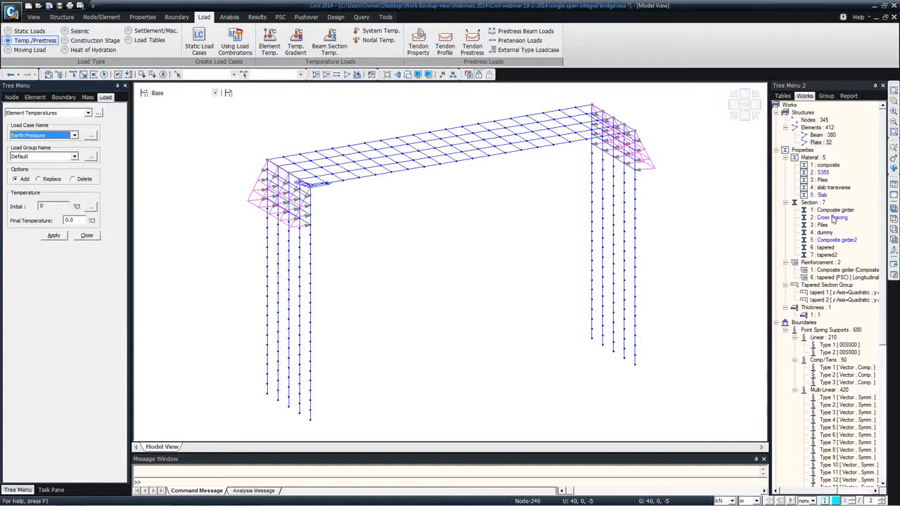
left_click(828, 165)
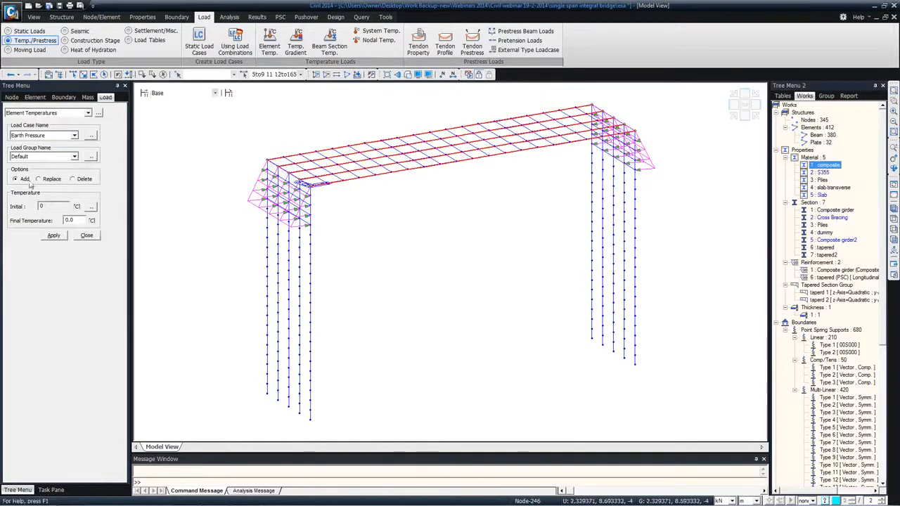
left_click(42, 135)
left_click(41, 176)
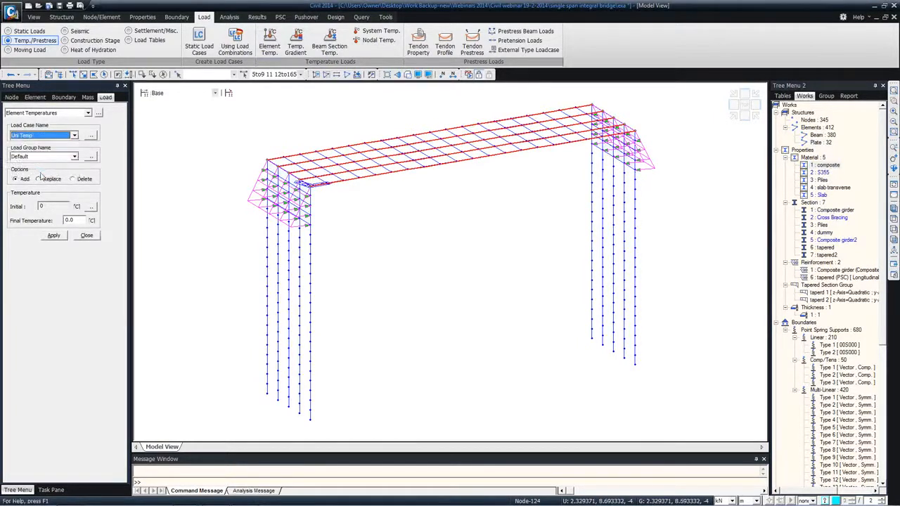
double_click(74, 219)
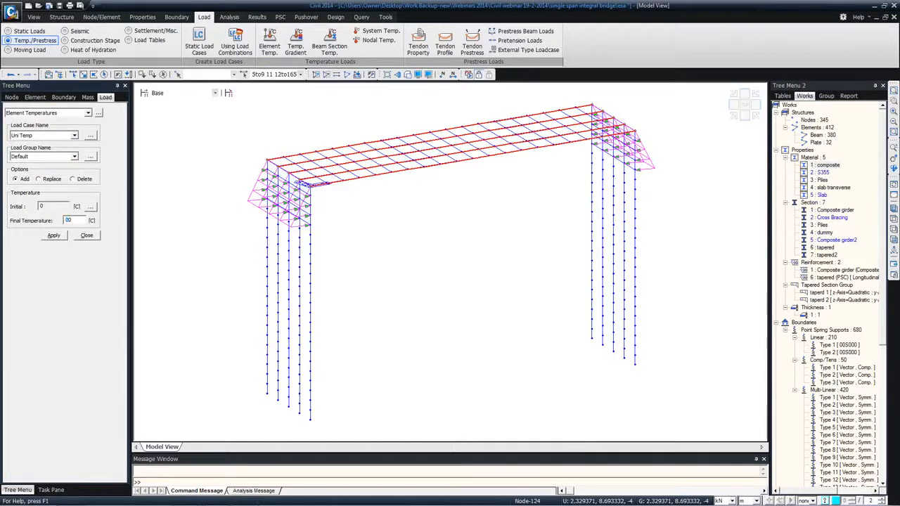
type("20")
left_click(53, 235)
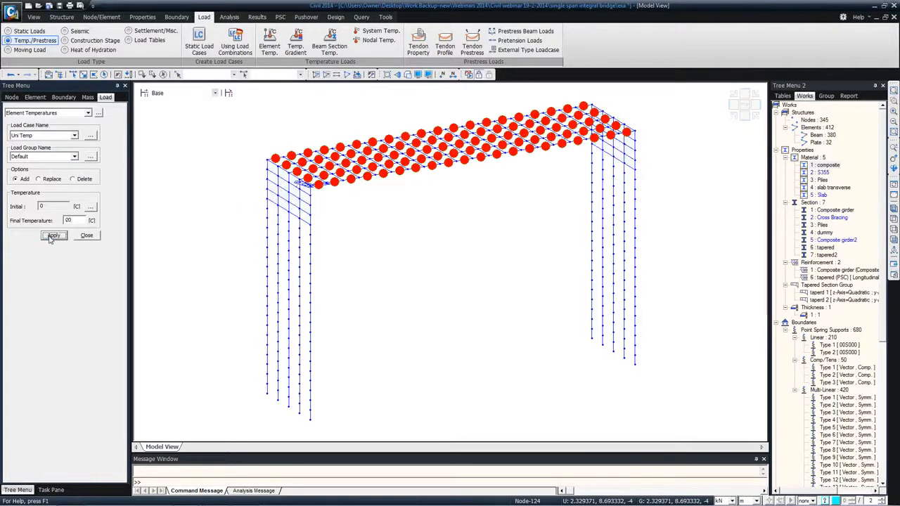
left_click(86, 236)
middle_click_drag(401, 144, 388, 173)
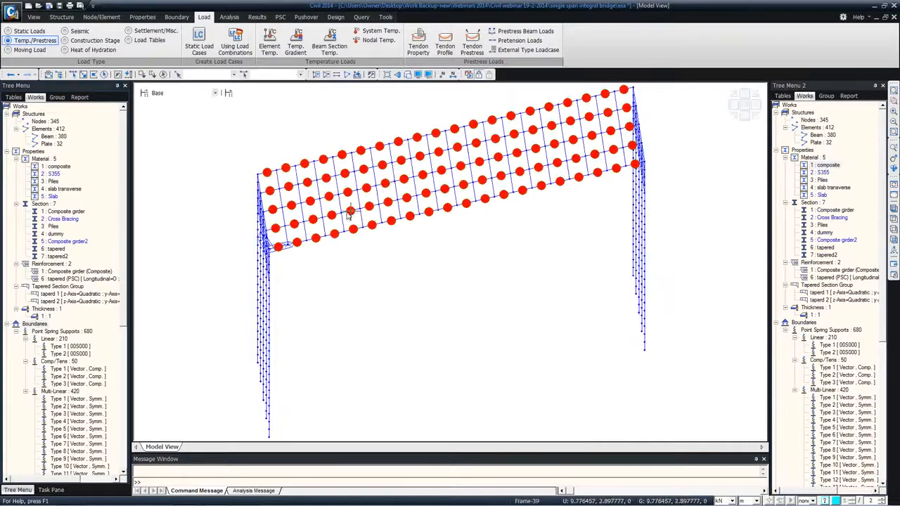
mouse_move(350, 214)
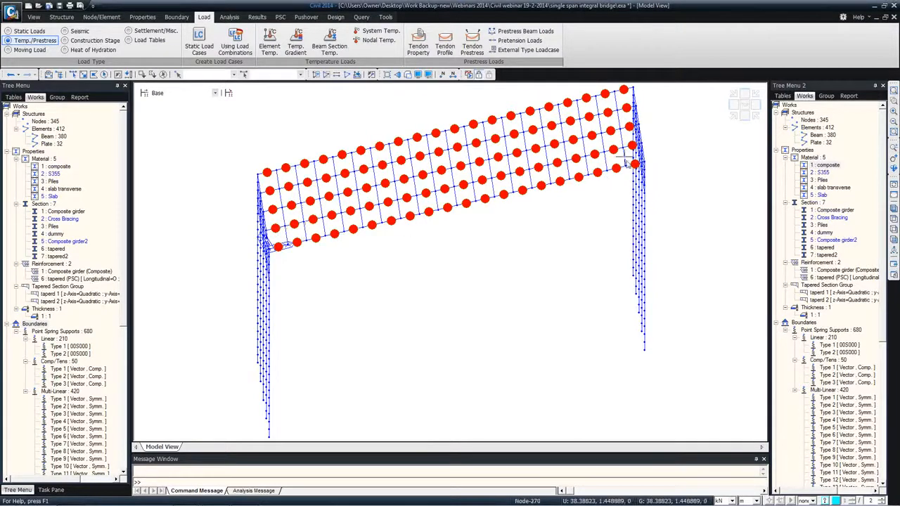
middle_click_drag(310, 222, 350, 221, "ctrl")
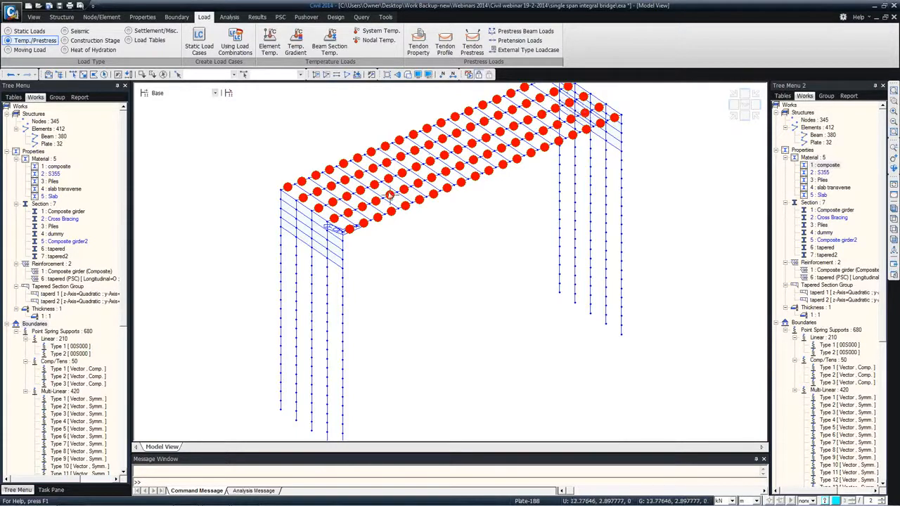
mouse_move(360, 204)
mouse_move(416, 181)
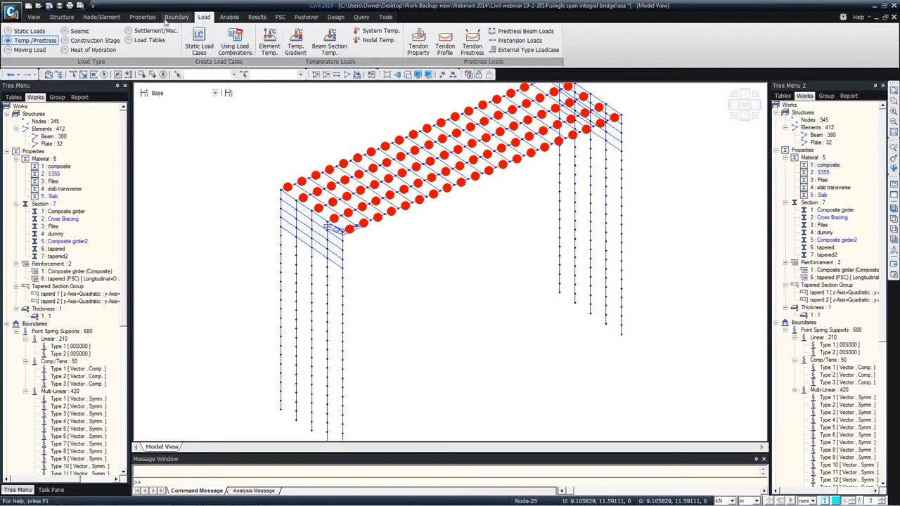
Step: Define a floor load type named surfacing with -4 kN/m^2 in the Surfacing load case
left_click(28, 31)
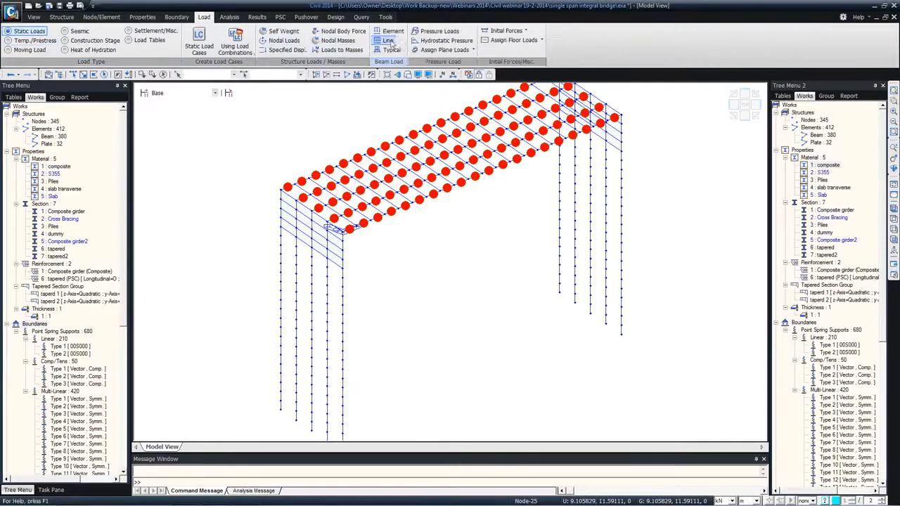
left_click(541, 40)
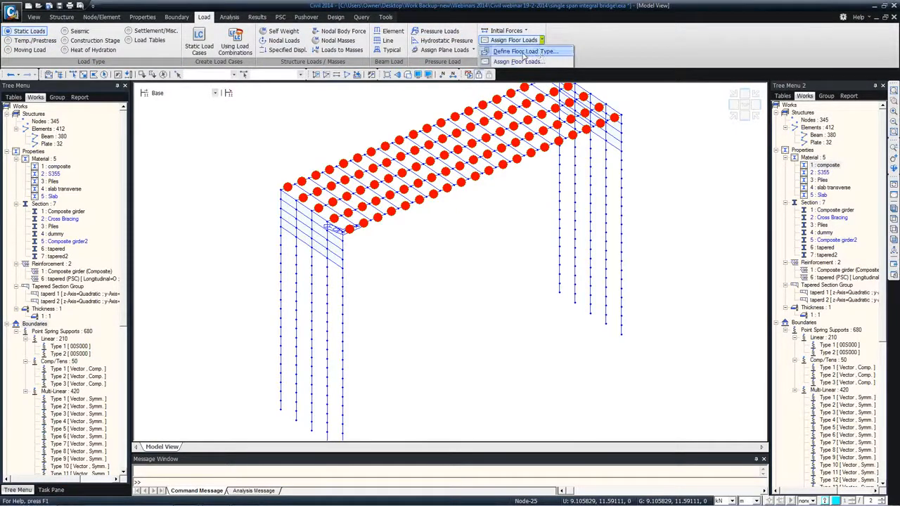
left_click(524, 53)
left_click(39, 99)
left_click(38, 128)
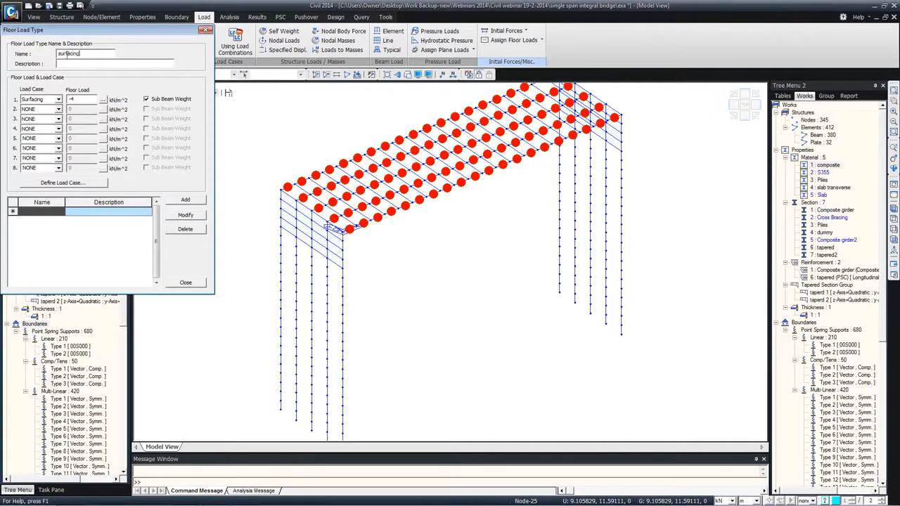
left_click(185, 200)
left_click(186, 282)
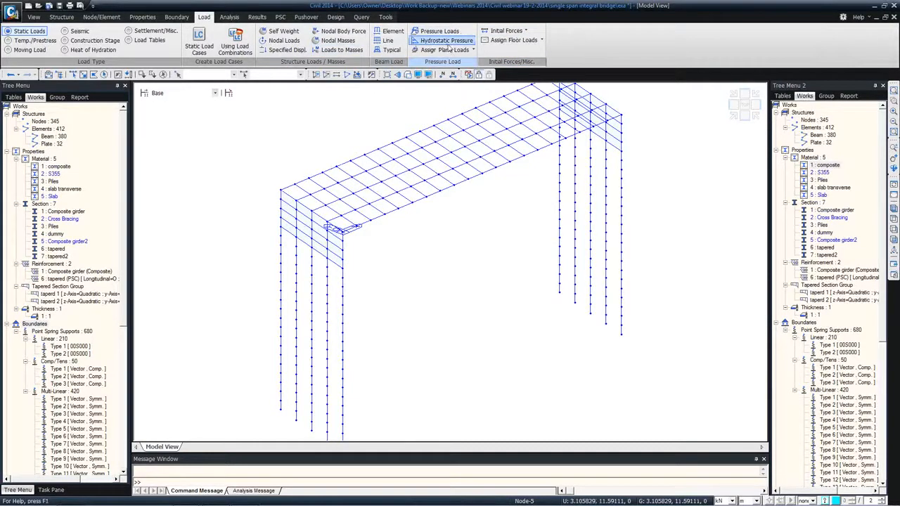
Step: Assign the surfacing floor load with two-way distribution in Global Z over the deck area bounded by nodes 14, 89, 87 and 12
left_click(524, 40)
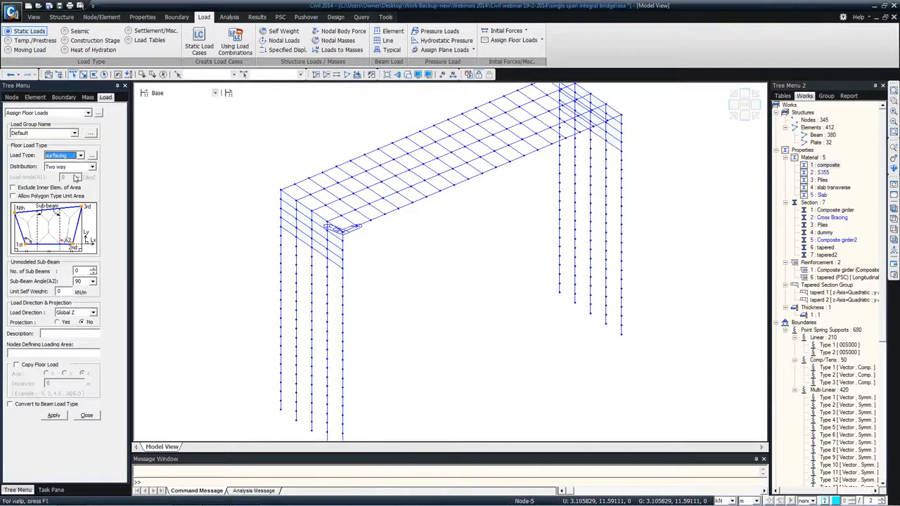
left_click(91, 167)
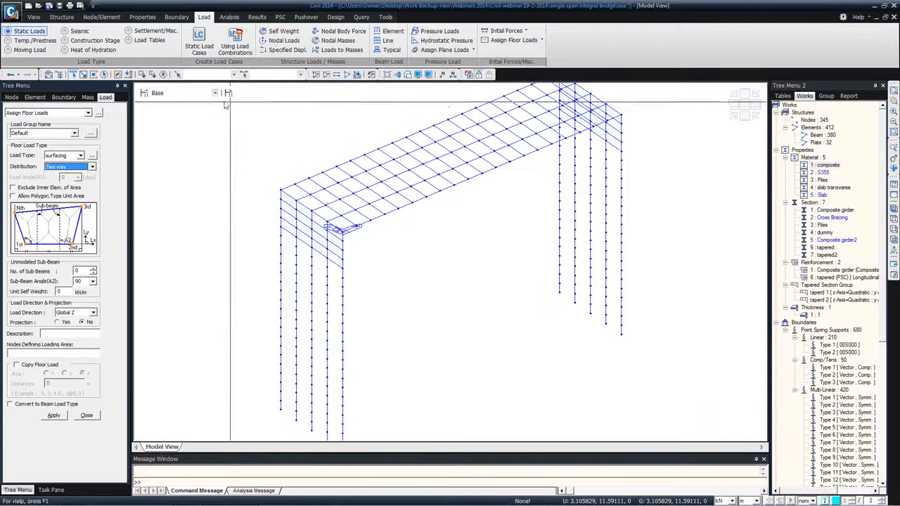
left_click(38, 351)
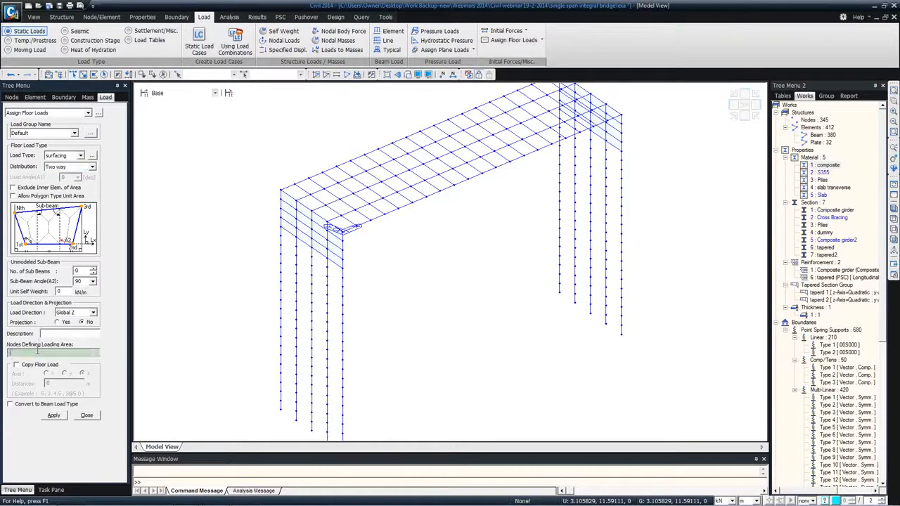
left_click(310, 193)
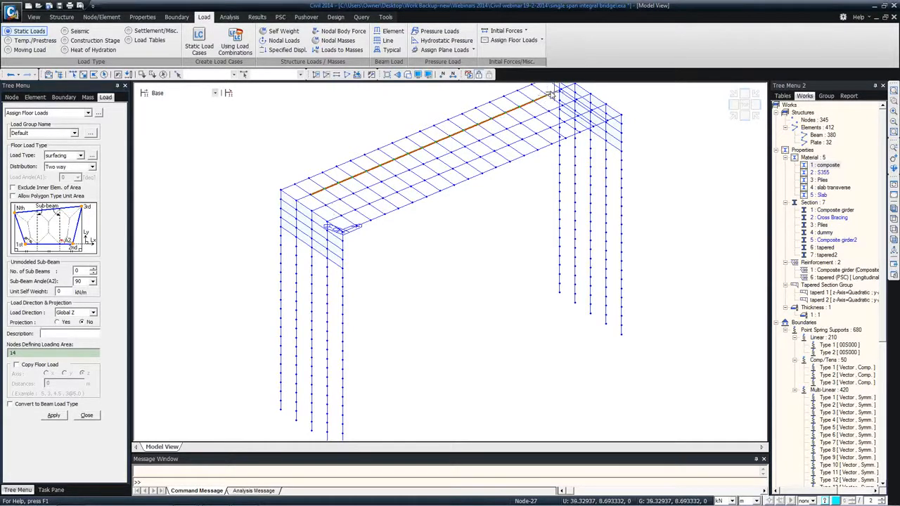
left_click(519, 107)
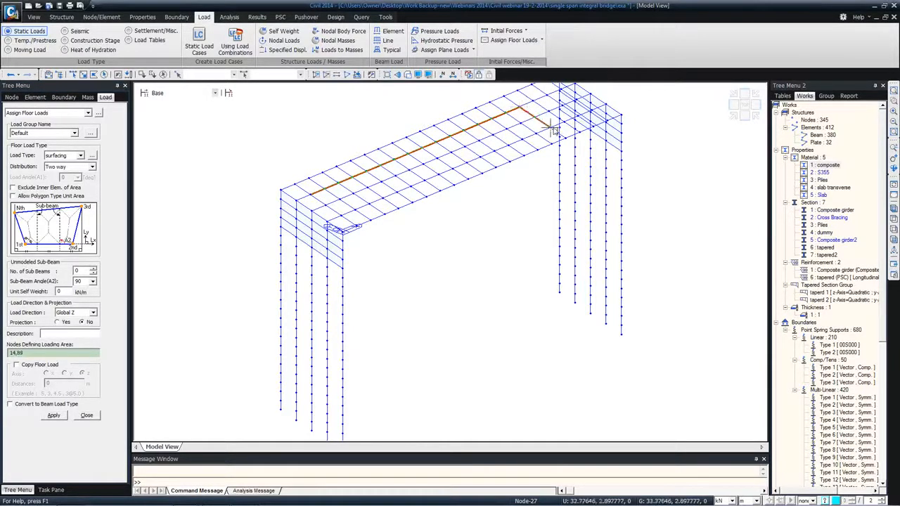
left_click(551, 129)
left_click(339, 214)
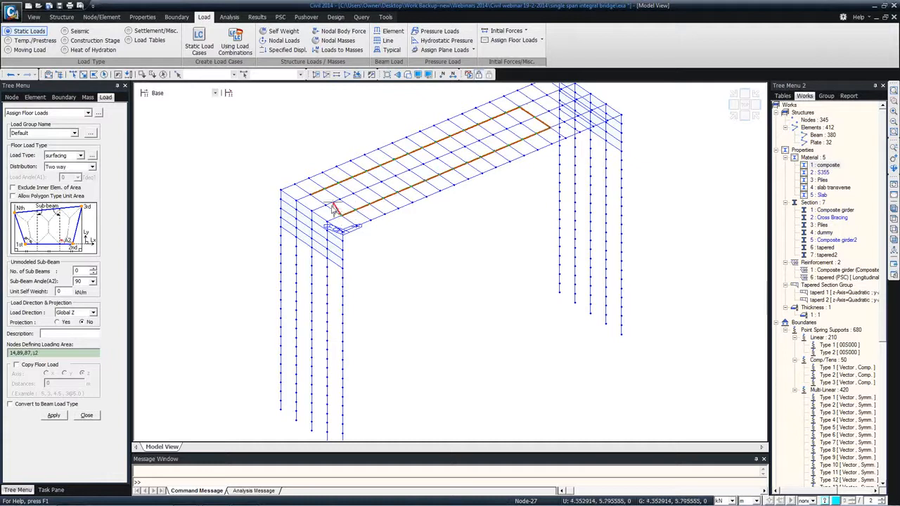
left_click(311, 197)
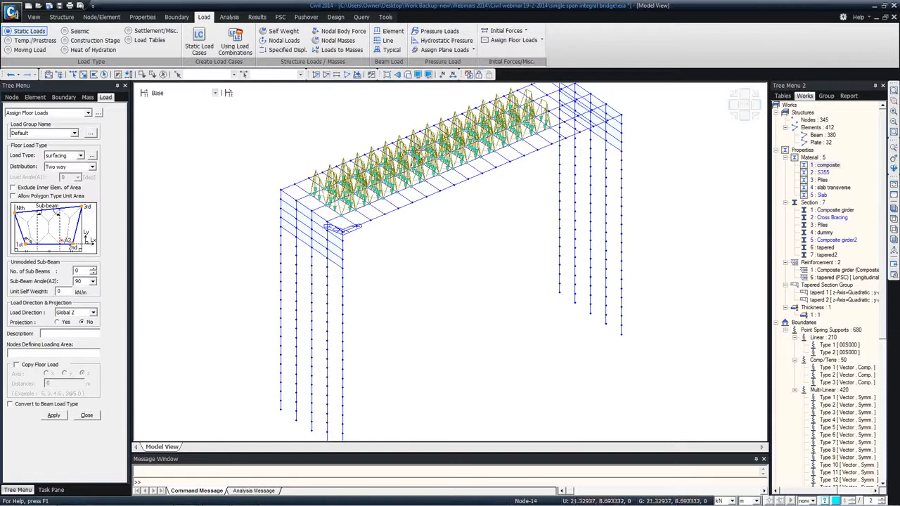
Step: Examine the floor load distribution on the deck in plan and oblique views, and finish the floor load assignment
left_click(894, 218)
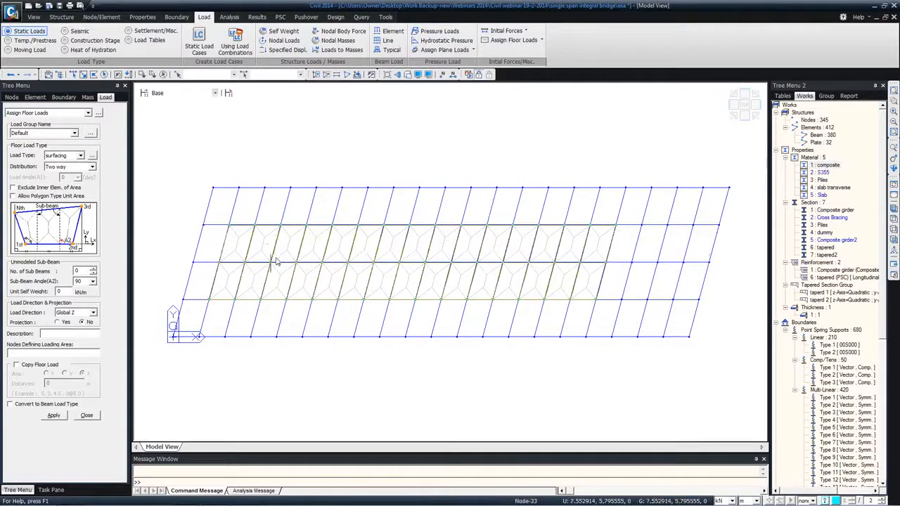
middle_click_drag(275, 244, 317, 203, "ctrl")
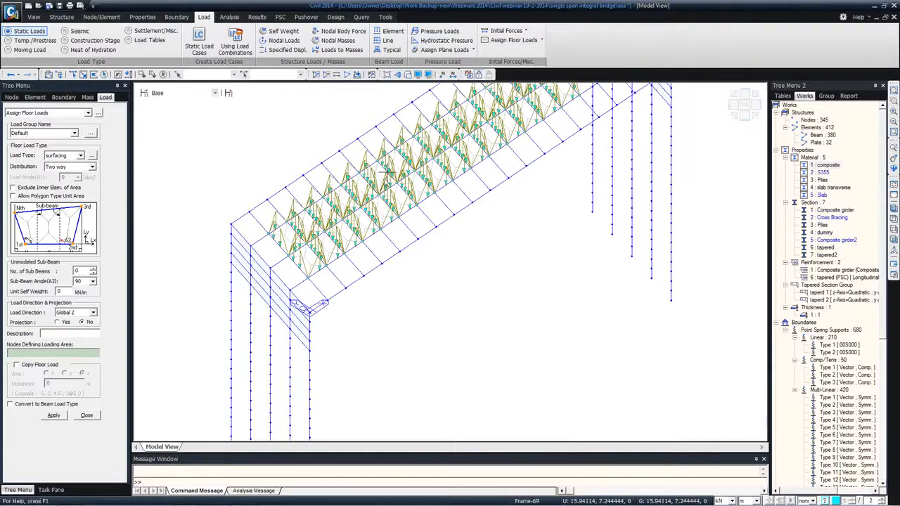
mouse_move(385, 173)
left_click(86, 415)
mouse_move(284, 224)
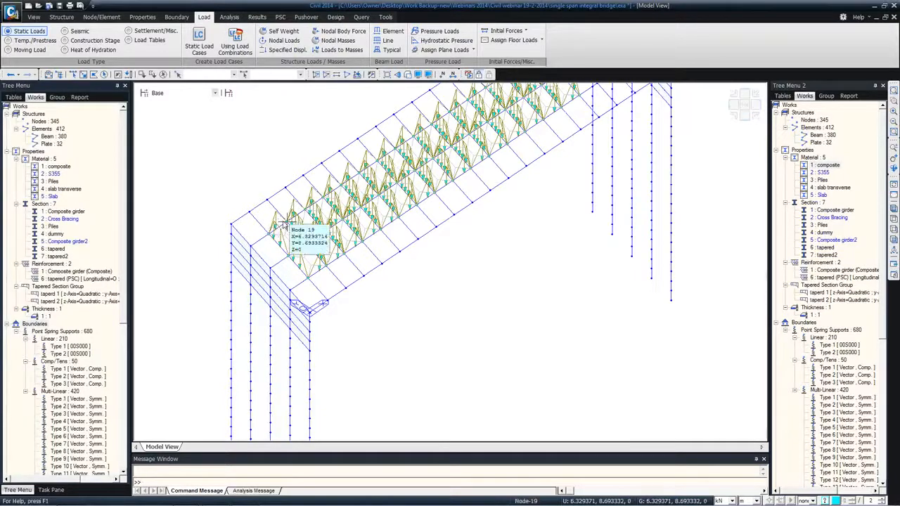
middle_click_drag(462, 174, 466, 215)
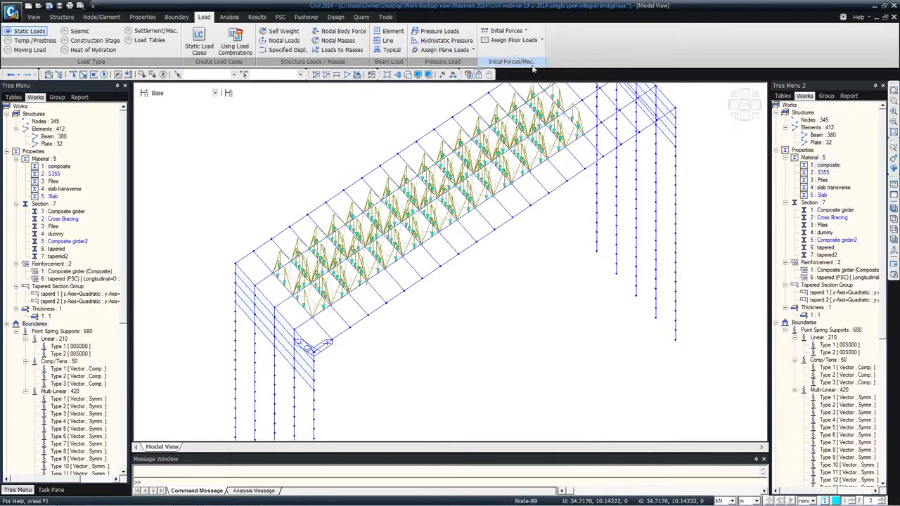
left_click(474, 51)
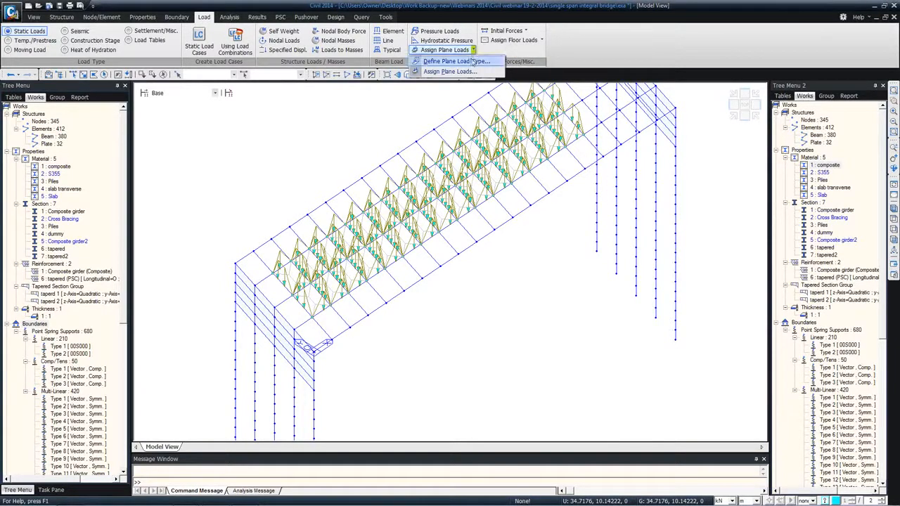
left_click(359, 105)
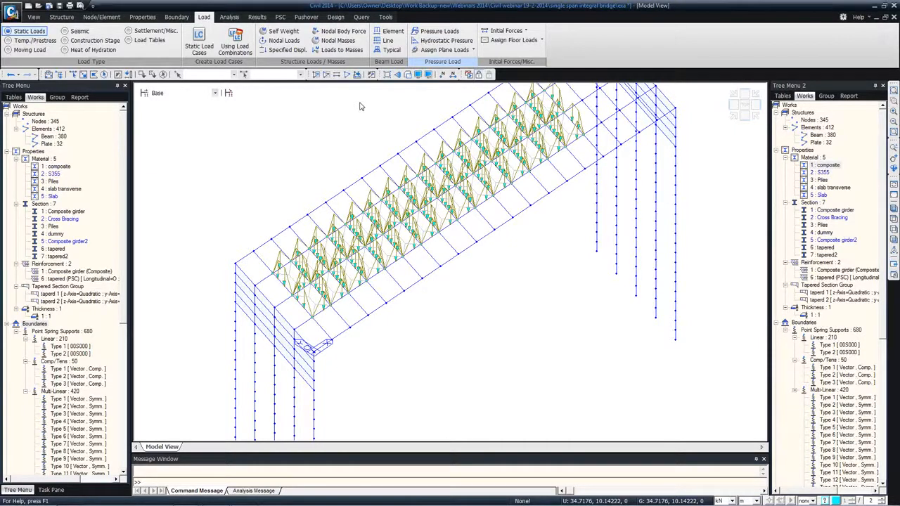
middle_click_drag(432, 147, 450, 197, "ctrl")
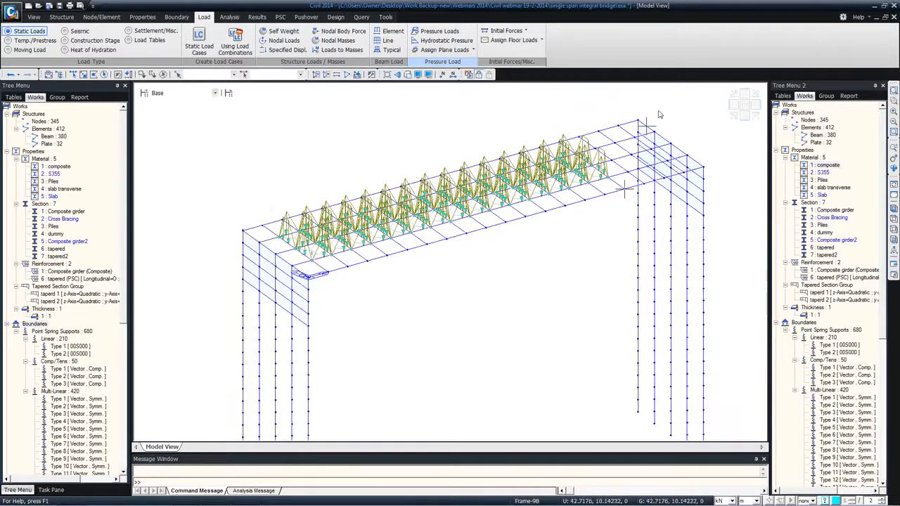
mouse_move(641, 112)
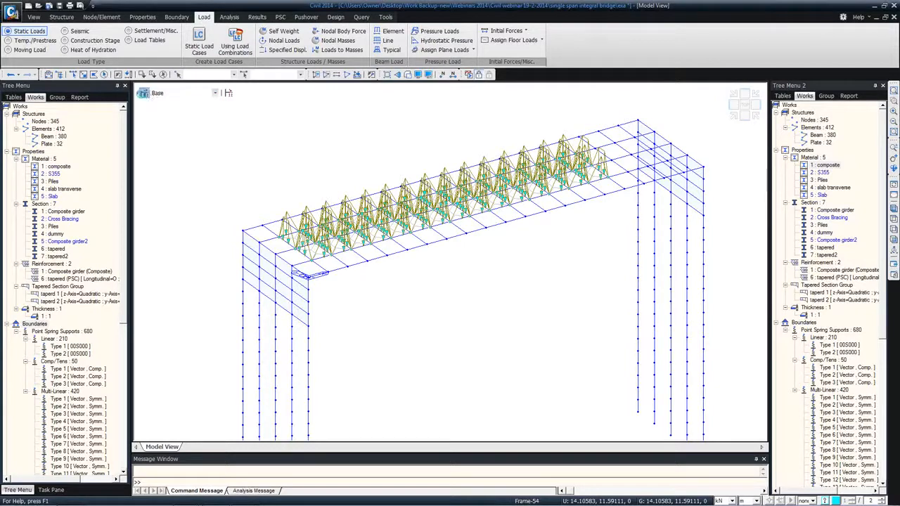
Step: Create construction stage Stage 1 with a 28-day duration and activate the Substructure element group at age 0
left_click(143, 93)
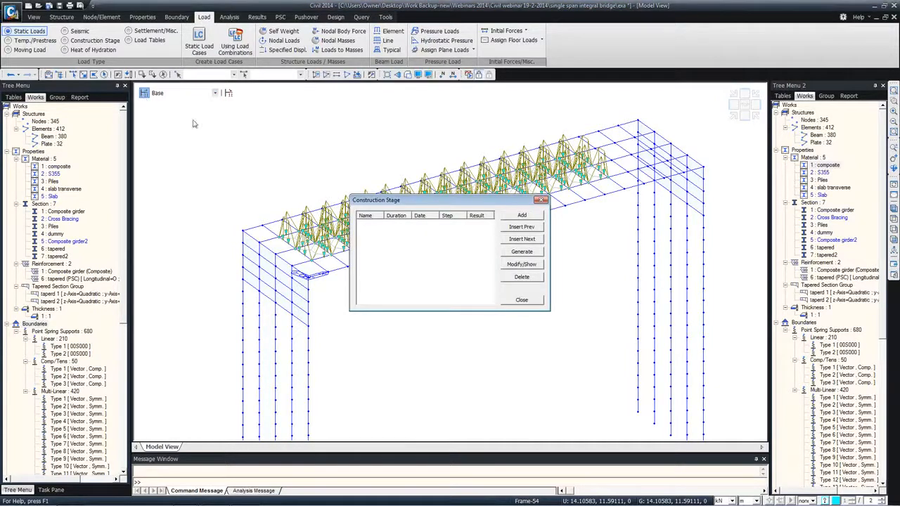
left_click(517, 216)
type("C")
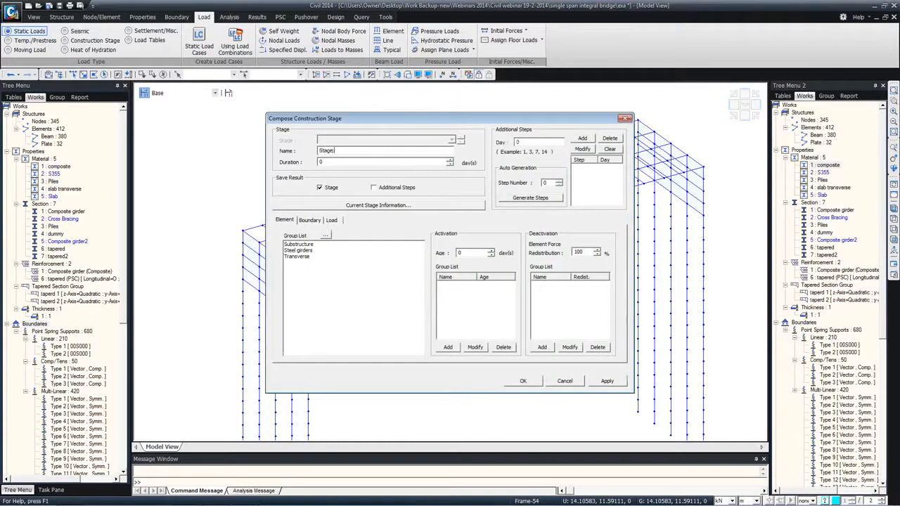
left_click(302, 245)
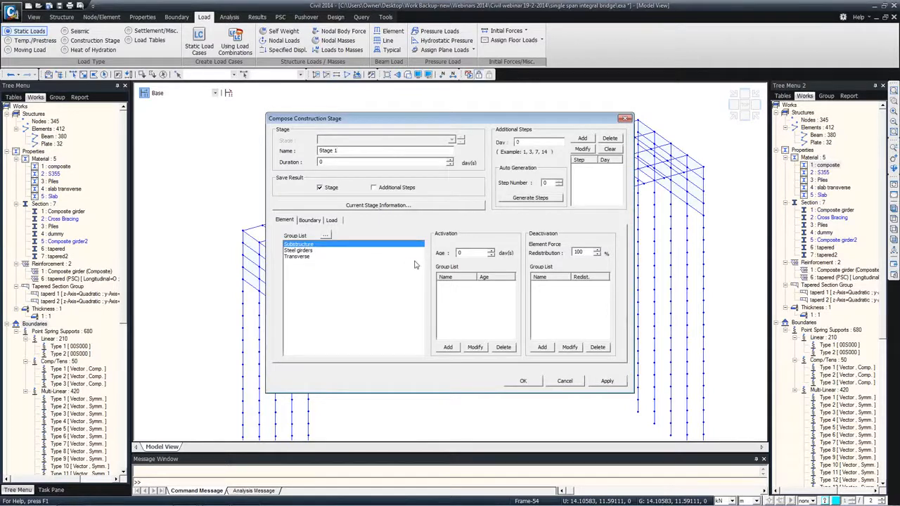
left_click(319, 161)
type("28")
left_click(448, 347)
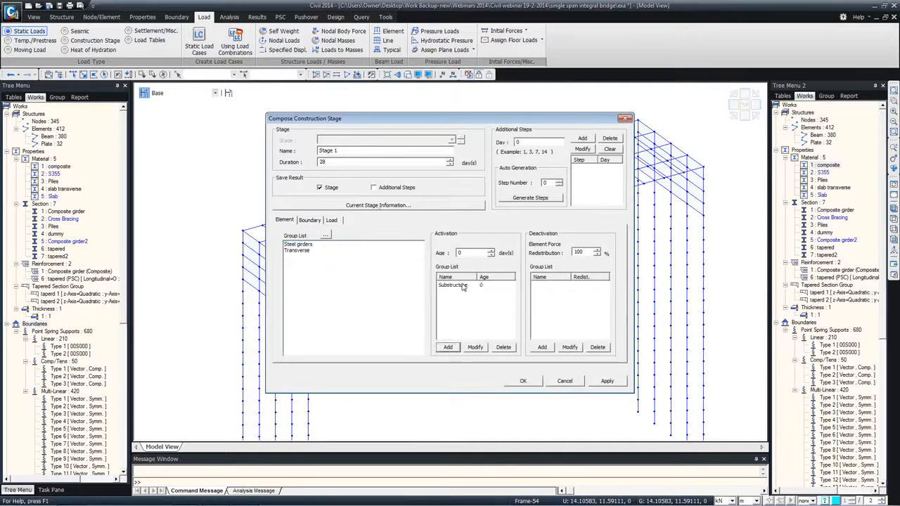
left_click(461, 285)
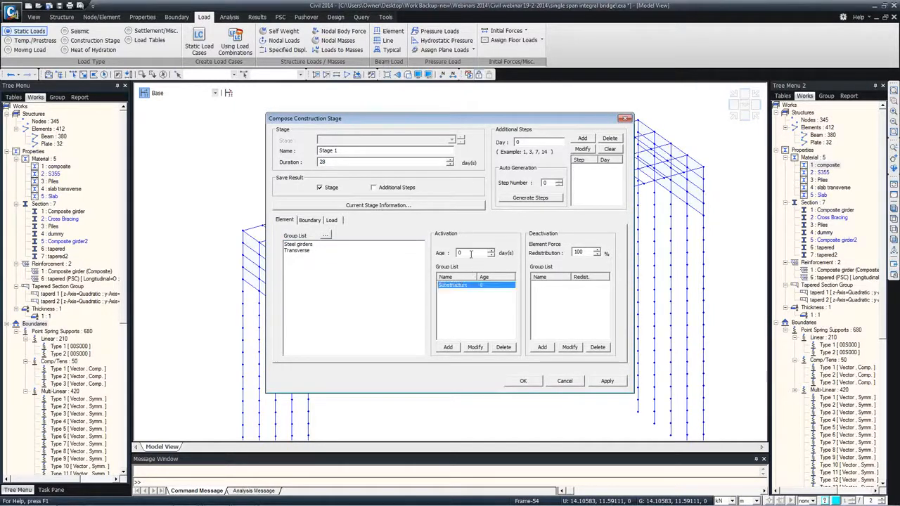
Step: Activate the Soil Springs boundary group at the deformed position plus the Self weight and Earth Pressure load groups in Stage 1, and apply it
left_click(305, 222)
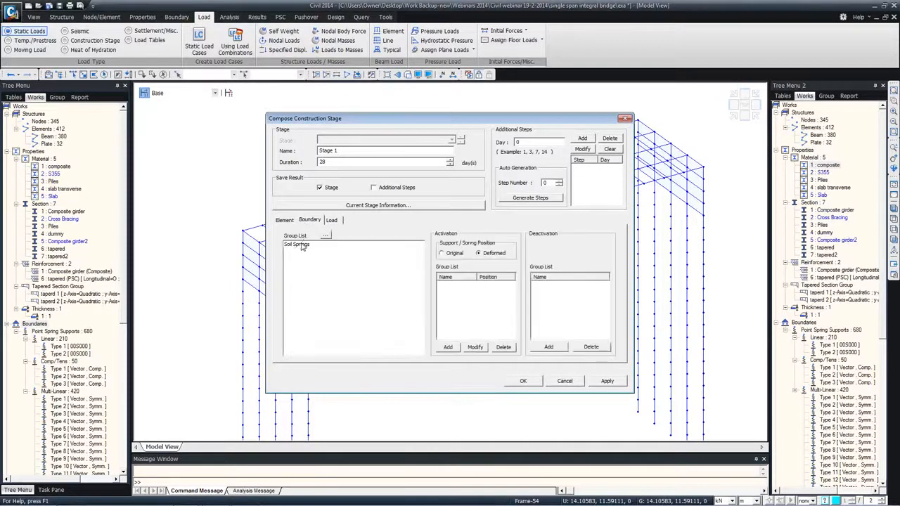
left_click(303, 244)
left_click(447, 348)
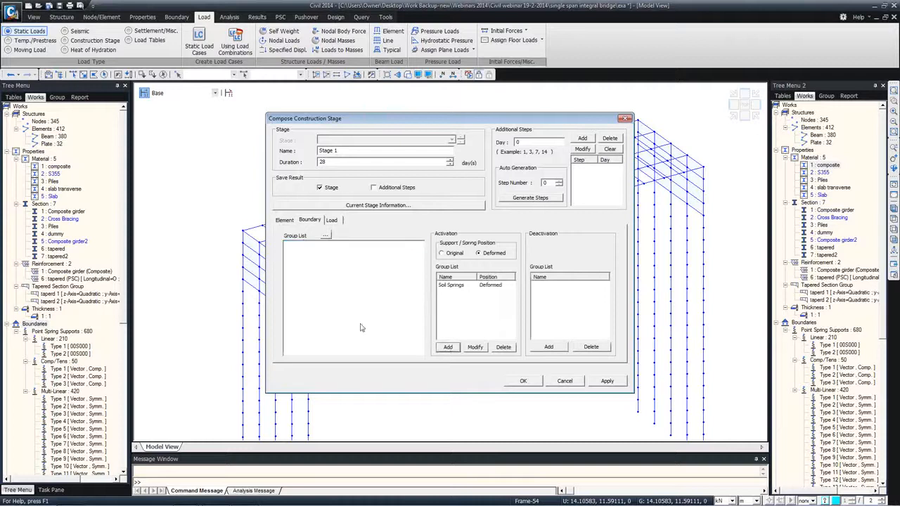
left_click(332, 220)
left_click(301, 256)
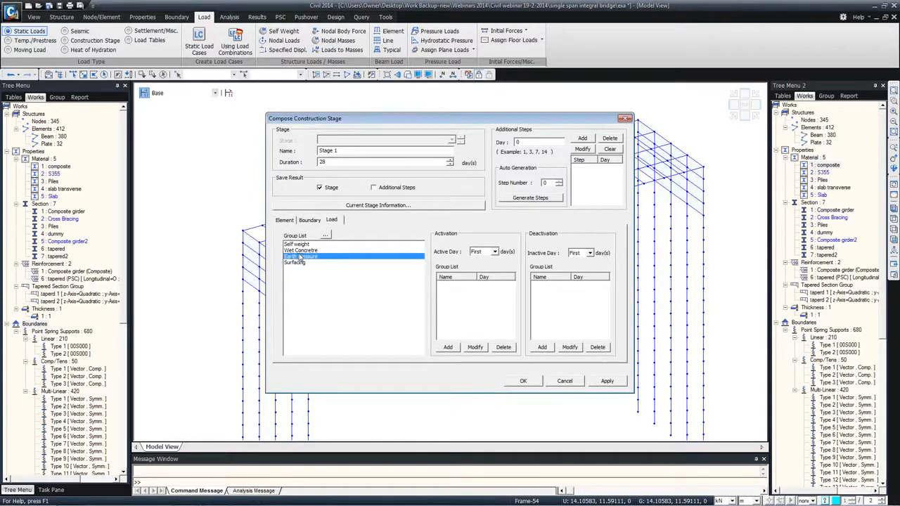
left_click(299, 244, "ctrl")
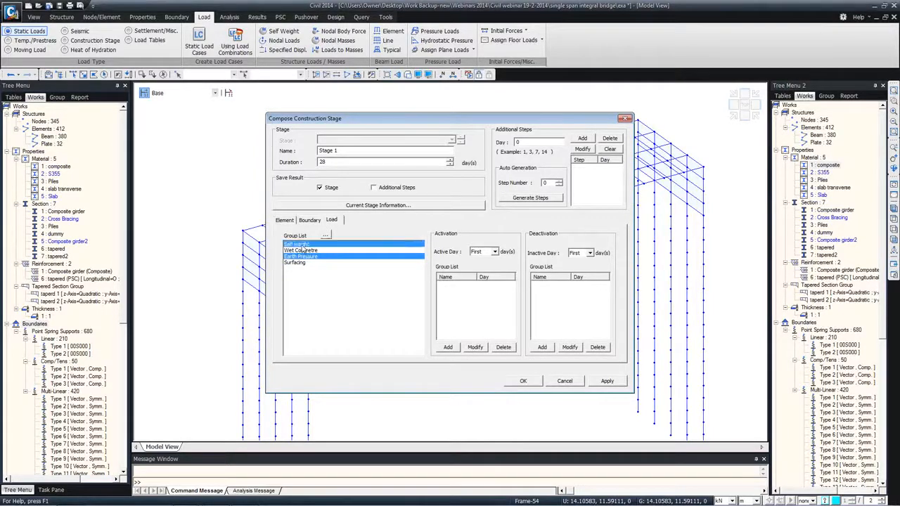
left_click(449, 348)
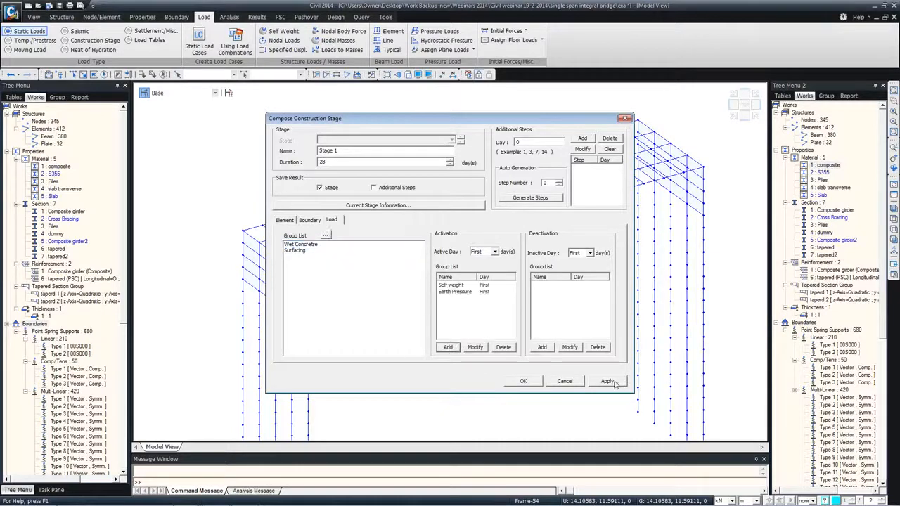
left_click(609, 381)
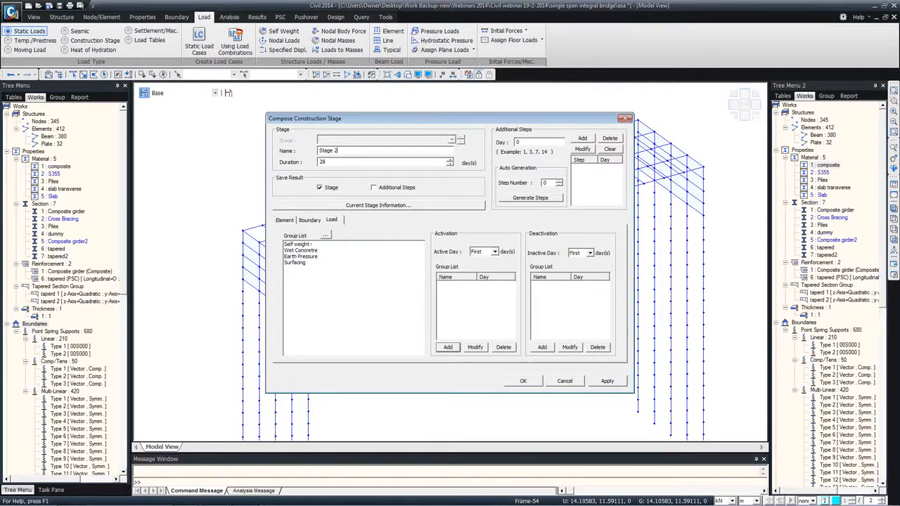
Step: Define Stage 2 with a duration of 7 days and activate the Steel girders element group at age 0
double_click(325, 163)
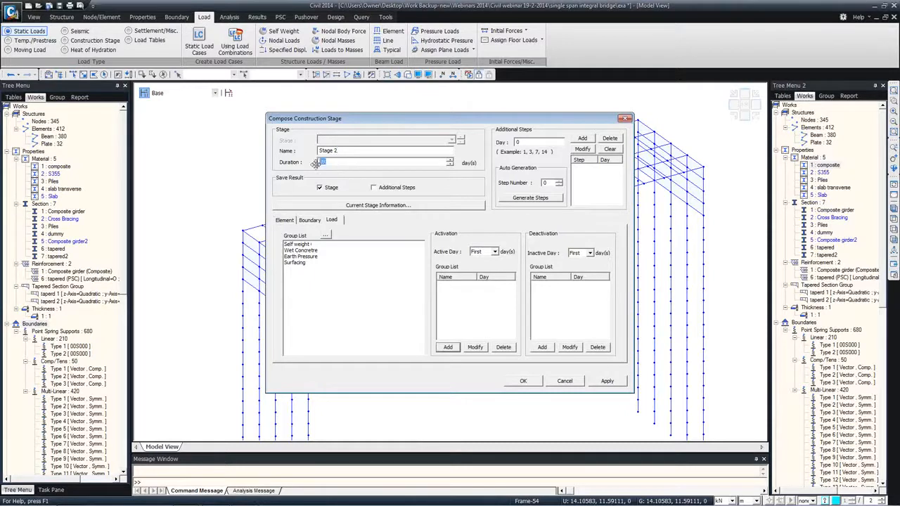
type("7")
left_click(285, 222)
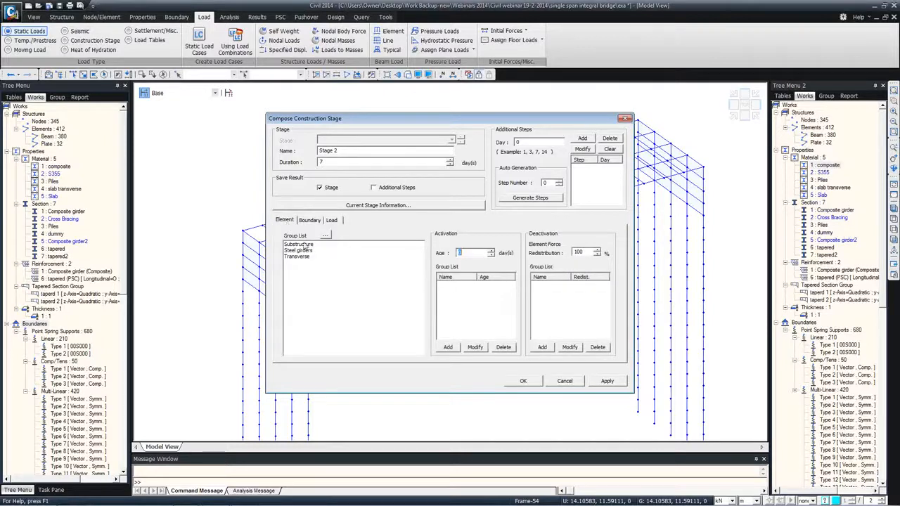
left_click(299, 250)
left_click(447, 347)
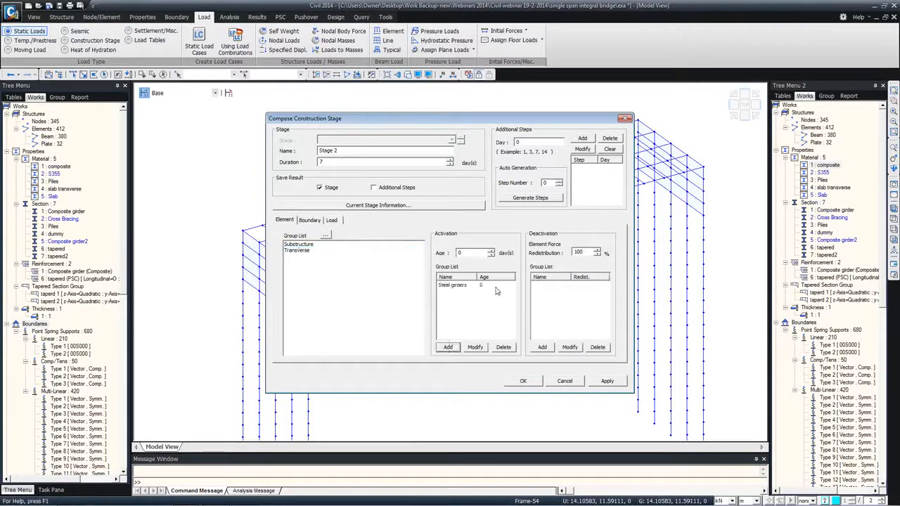
left_click(486, 287)
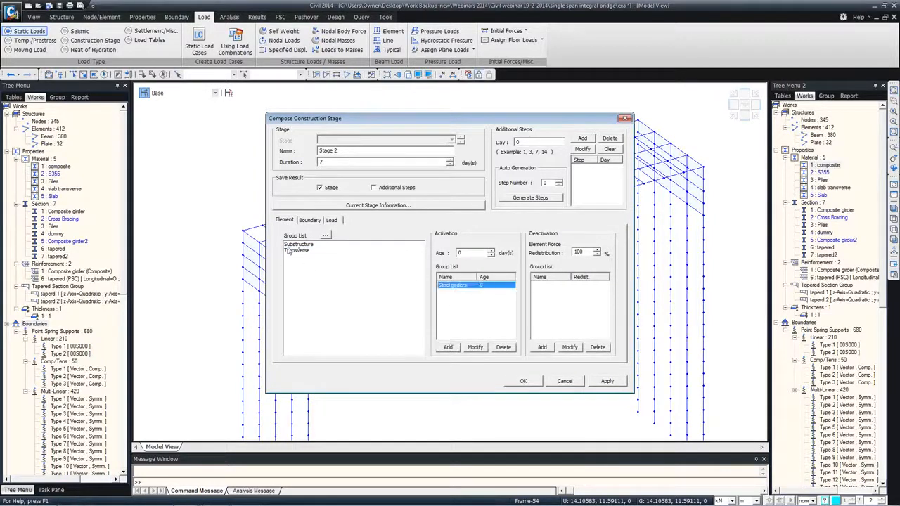
Step: Add an additional step at day 3 to Stage 2, activate the wet concrete load group on that day, and apply the stage
left_click(329, 220)
left_click(310, 251)
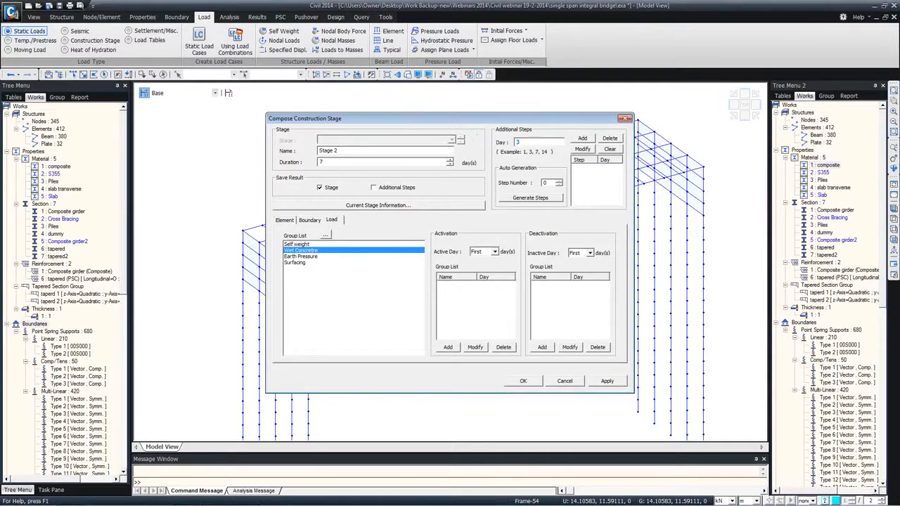
left_click(581, 138)
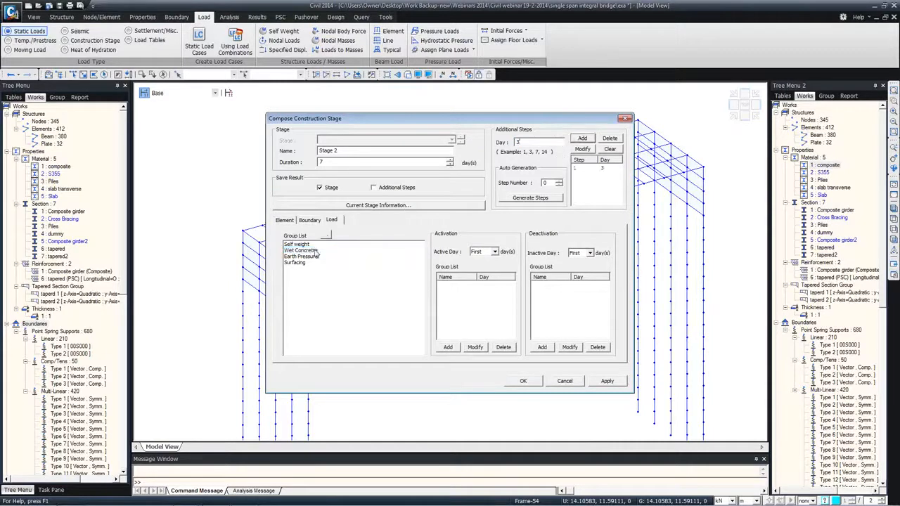
left_click(479, 251)
left_click(482, 274)
left_click(448, 347)
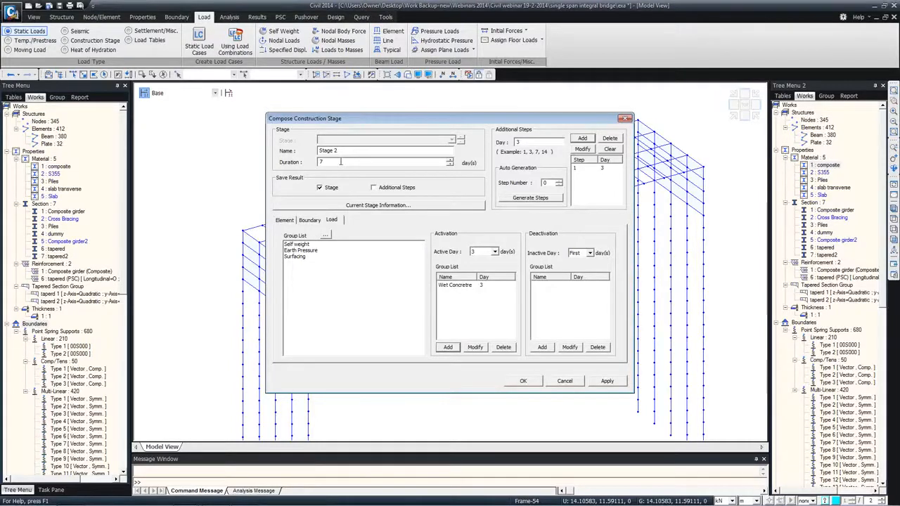
left_click(607, 382)
Step: Define Stage 3 with a duration of 10000 days and activate the Transverse element group at age 0
double_click(336, 150)
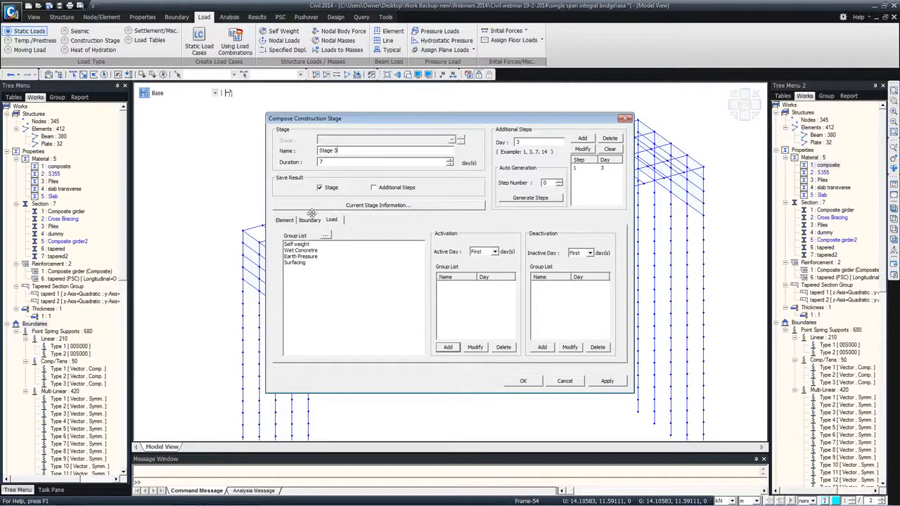
double_click(334, 163)
type("10000")
left_click(284, 220)
left_click(305, 257)
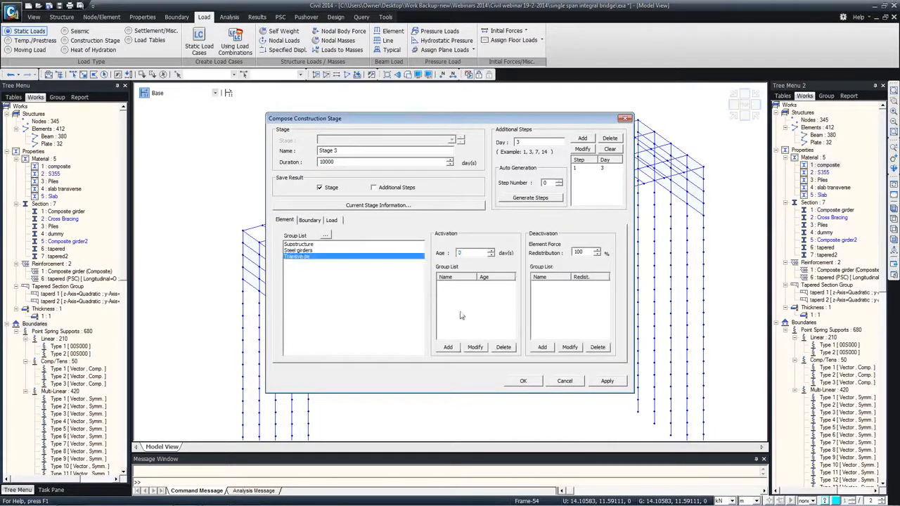
left_click(447, 348)
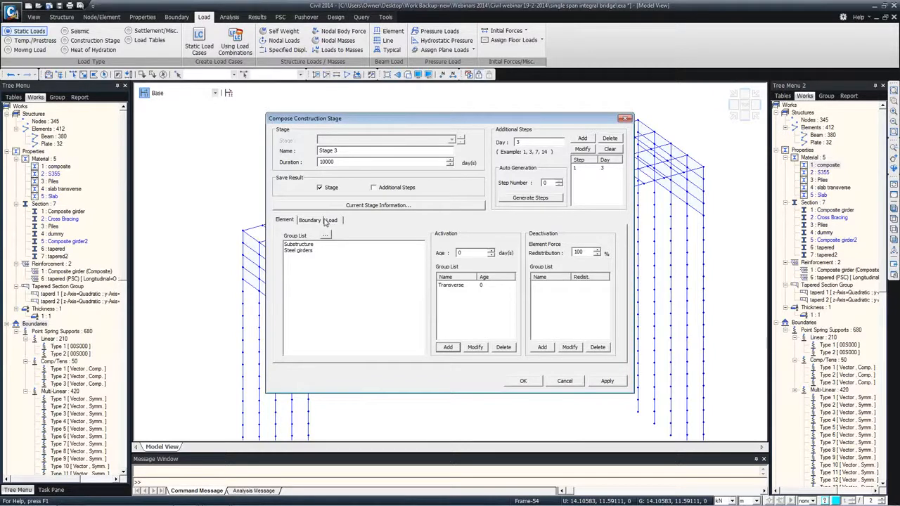
Step: Add the Surfacing load group to the activated loads of Stage 3
left_click(321, 221)
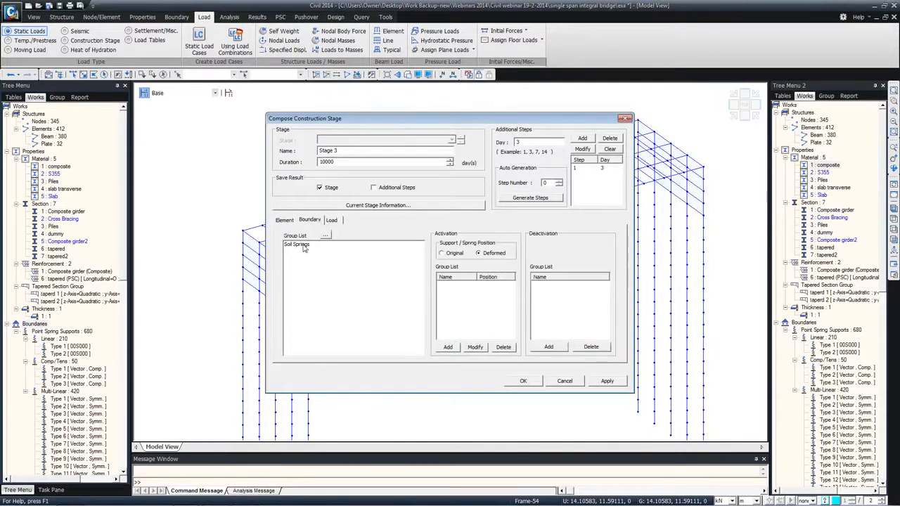
left_click(331, 220)
left_click(300, 262)
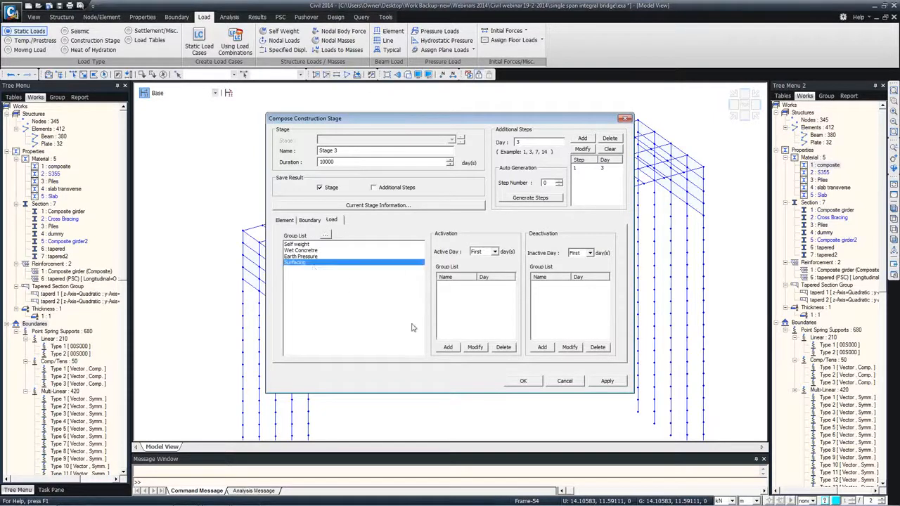
left_click(449, 348)
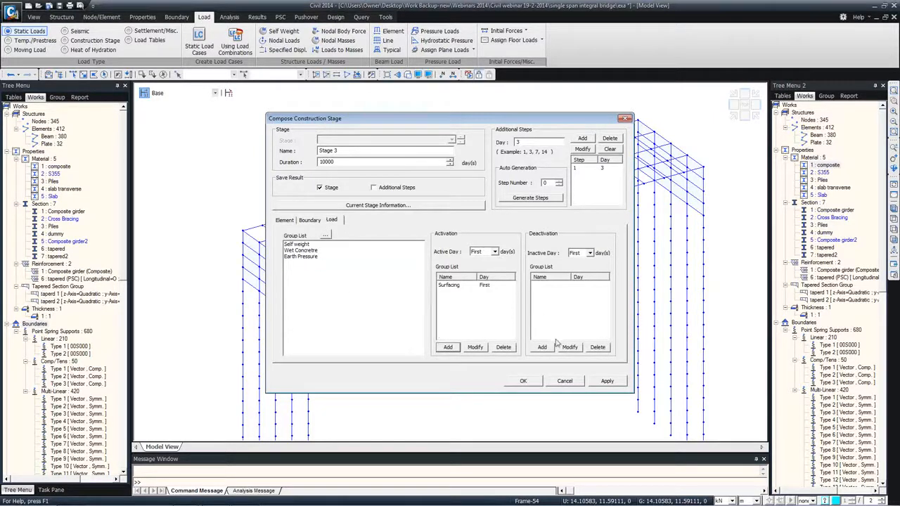
Step: Add an additional step at day 28 to Stage 3, set the Surfacing load's active day to 28, and finish the stage definitions
left_click(485, 286)
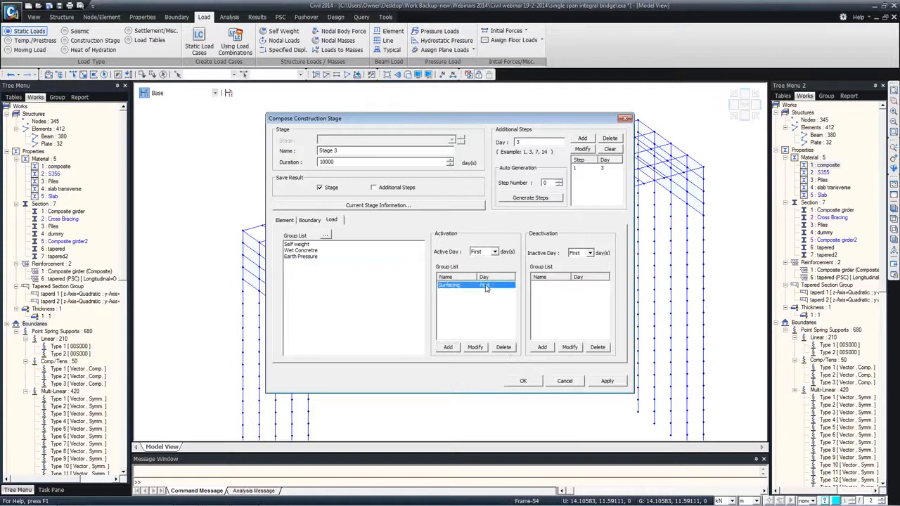
left_click_drag(529, 143, 507, 140)
type("28")
left_click(584, 139)
left_click(485, 284)
left_click(495, 252)
left_click(482, 280)
left_click(477, 349)
left_click(523, 380)
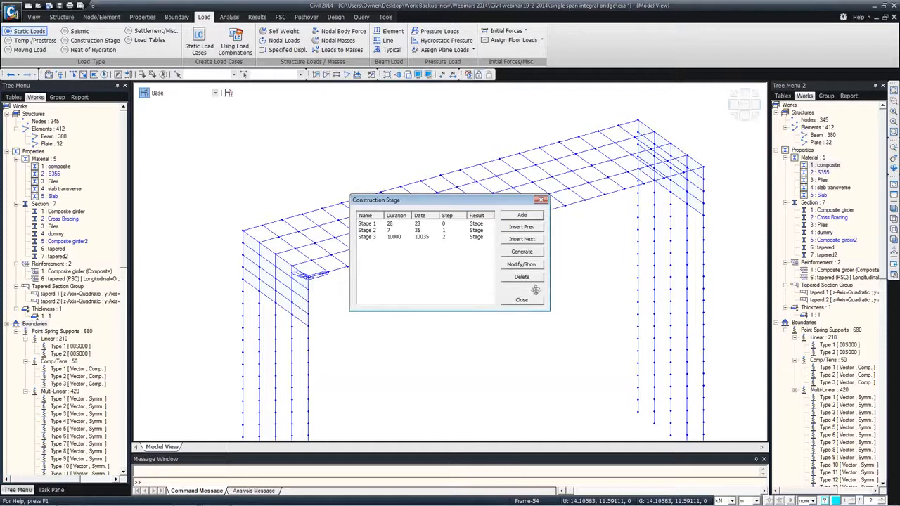
left_click(523, 301)
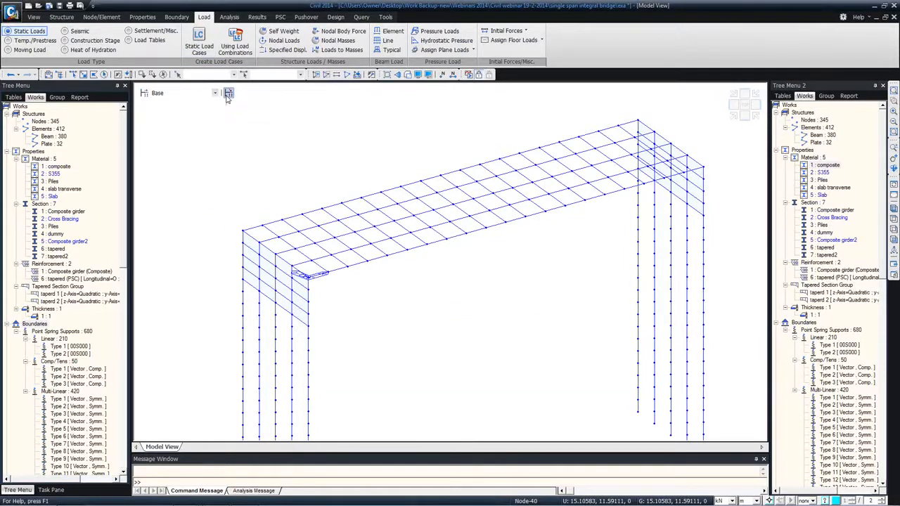
Step: Inspect the construction-stage composite section settings for the Composite girder section in Stage 1 and close them without adding an entry
left_click(228, 93)
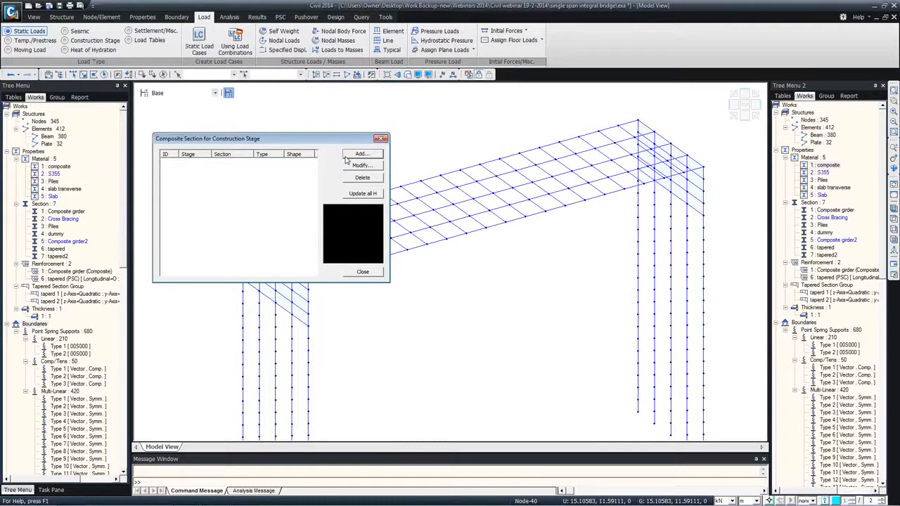
left_click(346, 159)
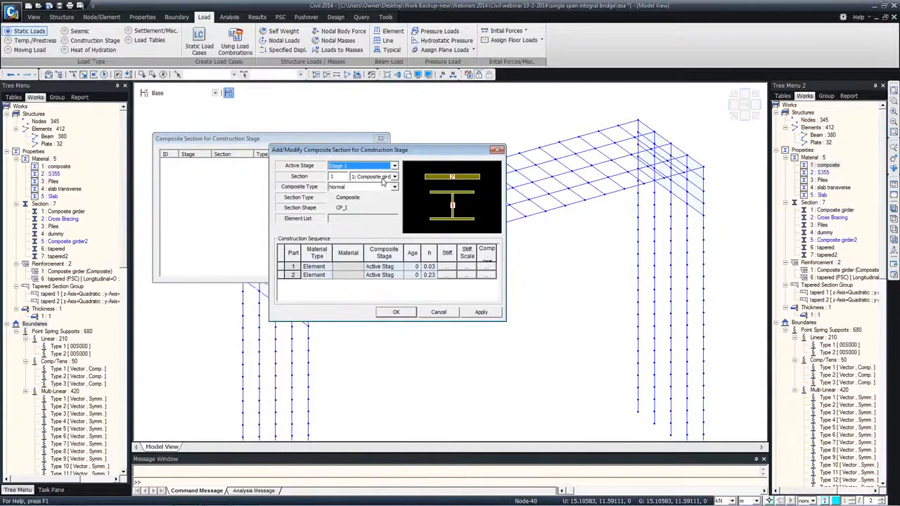
double_click(382, 179)
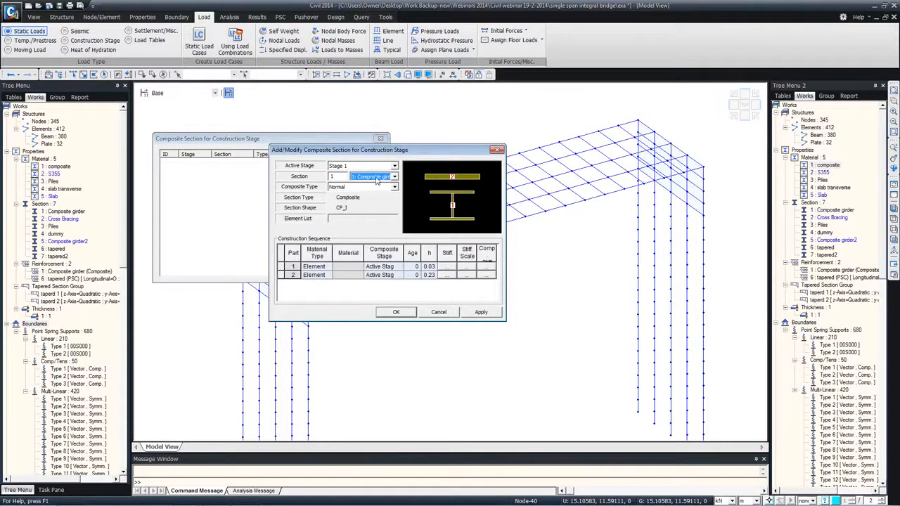
left_click(379, 180)
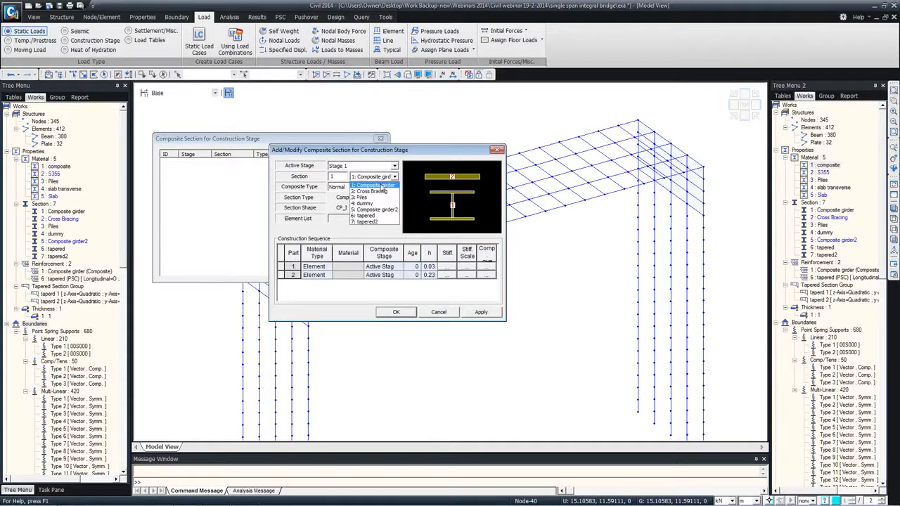
left_click(372, 184)
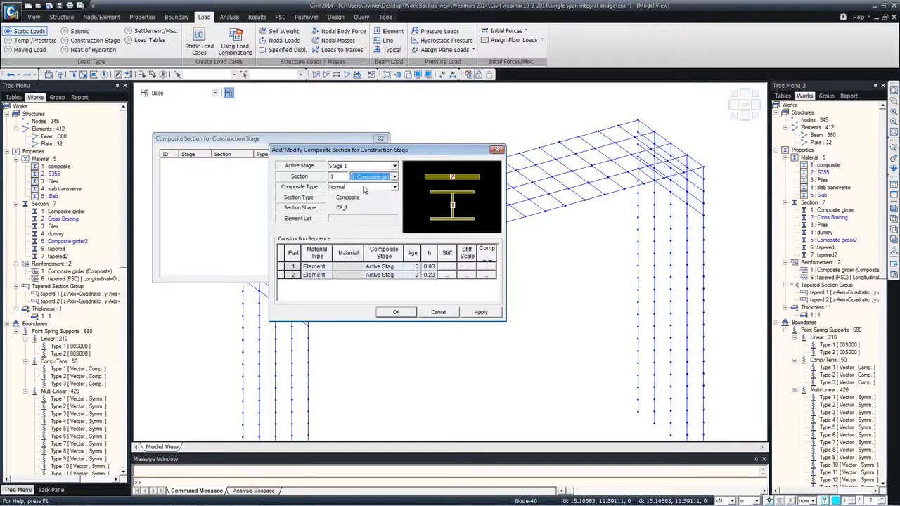
left_click(497, 150)
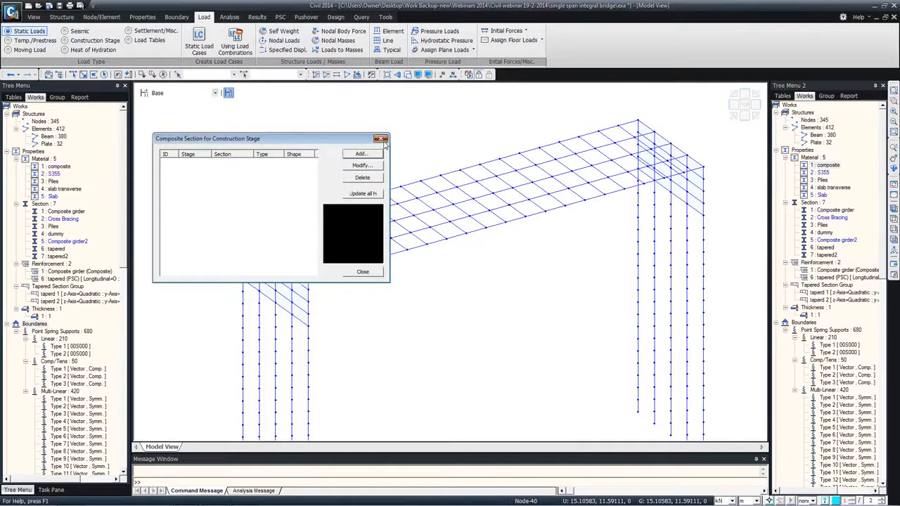
left_click(380, 138)
Step: Display the model at successive construction stages, including Stage 2, and return to the Base stage
left_click(215, 93)
left_click(173, 109)
left_click(176, 93)
left_click(177, 116)
left_click(175, 92)
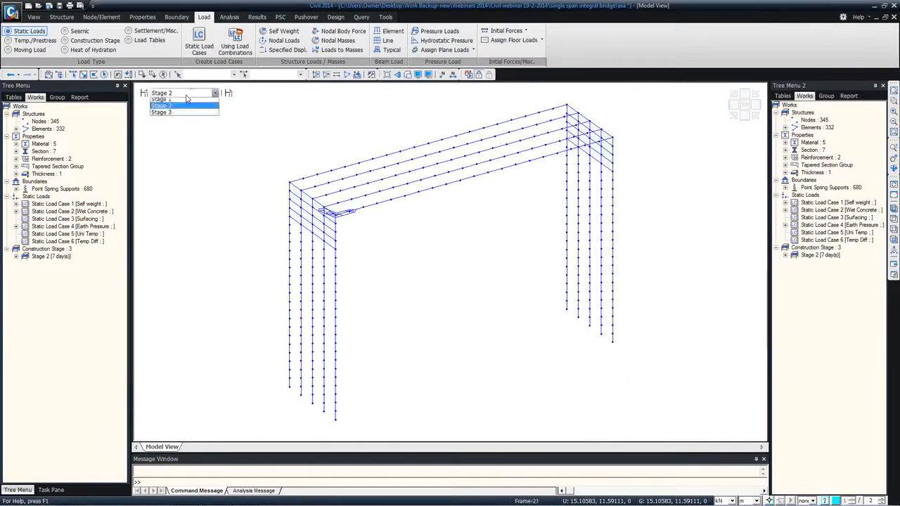
left_click(170, 103)
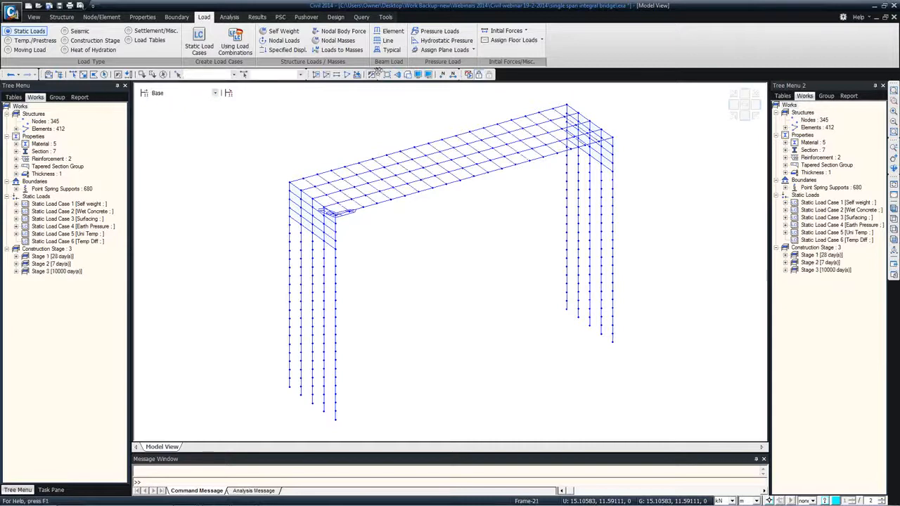
Step: Start a new construction-stage composite section entry for the Composite girder section with Stage 2 as its active stage
left_click(229, 93)
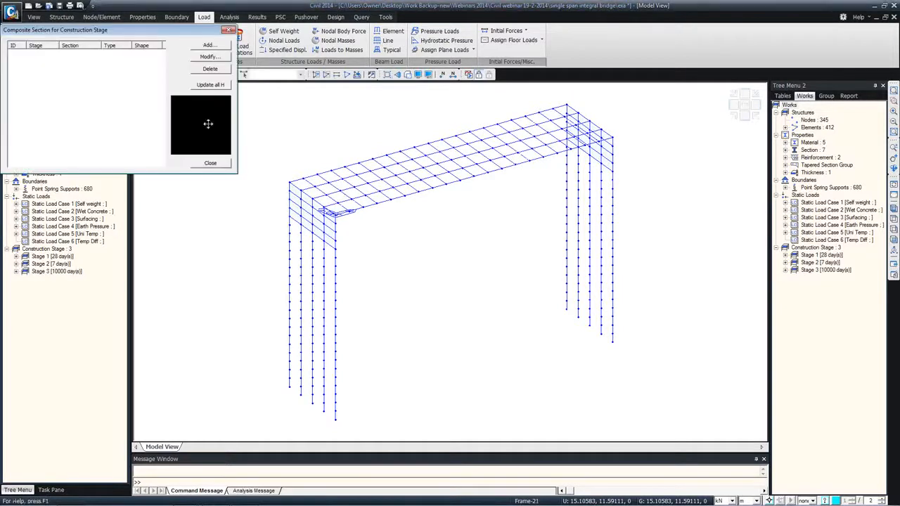
left_click(210, 46)
left_click_drag(136, 170, 230, 107)
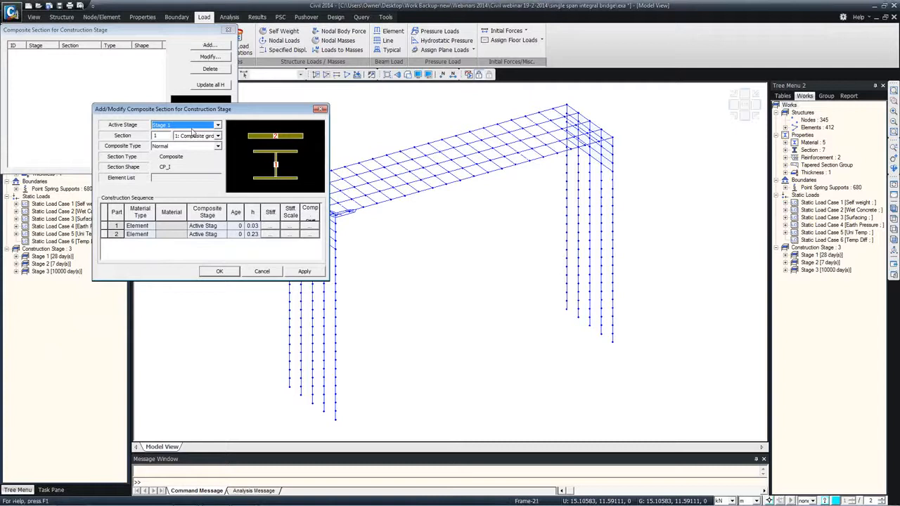
left_click(190, 125)
left_click(187, 136)
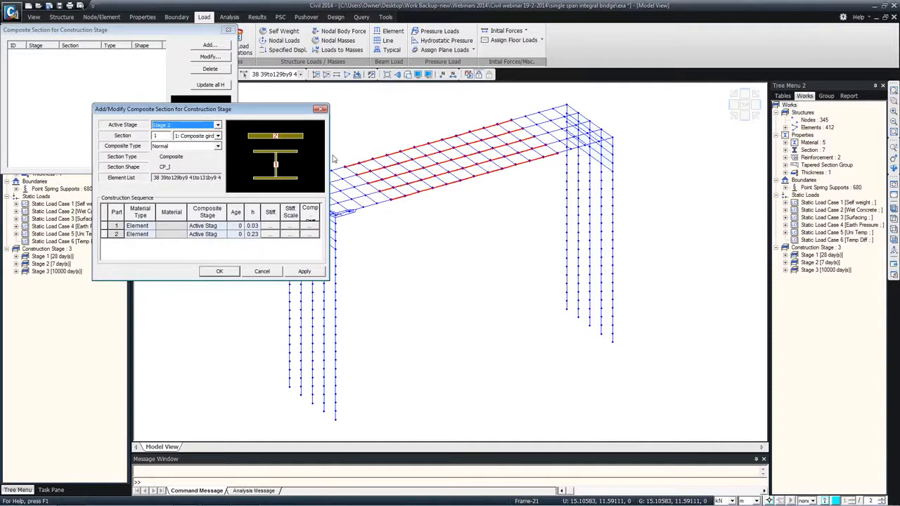
Step: Assign material S355 to part 1 of the composite section and set its composite stage to Stage 2
left_click(150, 226)
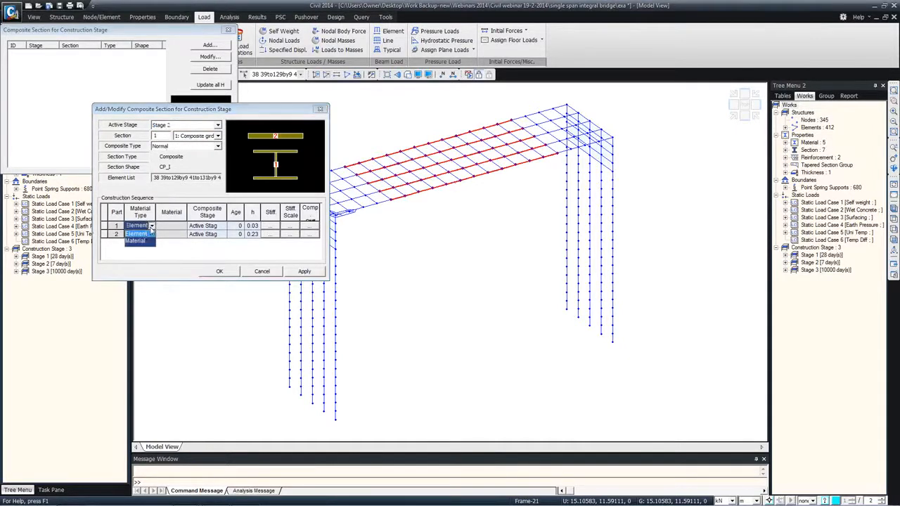
left_click(144, 242)
left_click(182, 226)
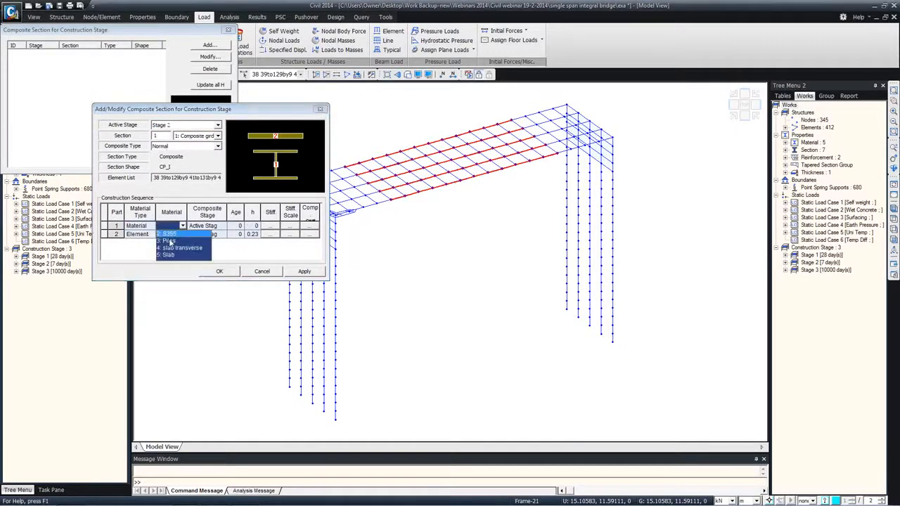
left_click(169, 235)
left_click(221, 226)
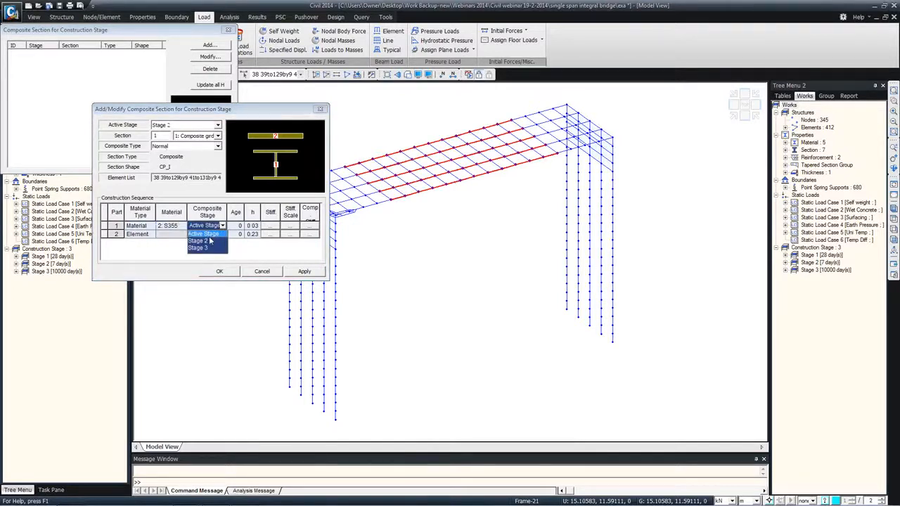
left_click(199, 241)
left_click(234, 225)
Step: Assign the Slab material to part 2 of the composite section and set its composite stage to Stage 3
left_click(144, 235)
left_click(151, 235)
left_click(138, 251)
left_click(176, 234)
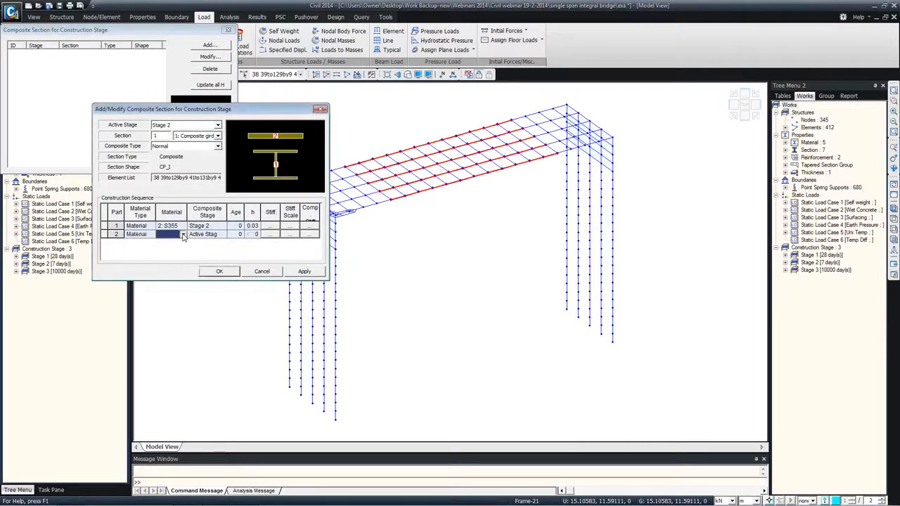
left_click(182, 234)
left_click(169, 264)
left_click(211, 234)
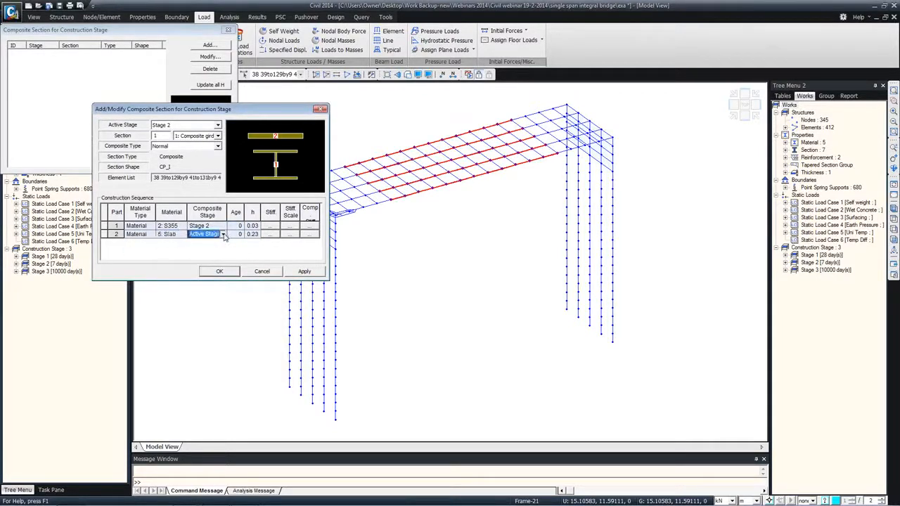
left_click(222, 234)
left_click(198, 257)
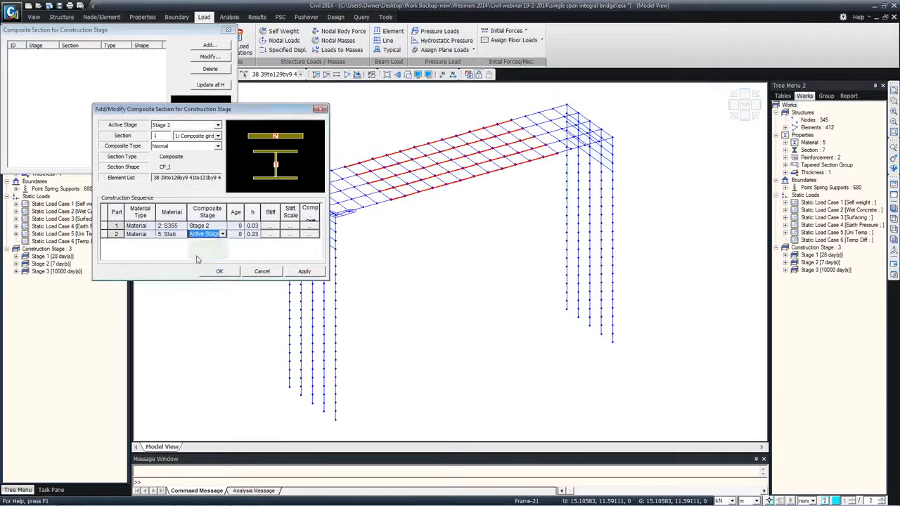
left_click_drag(213, 233, 189, 233)
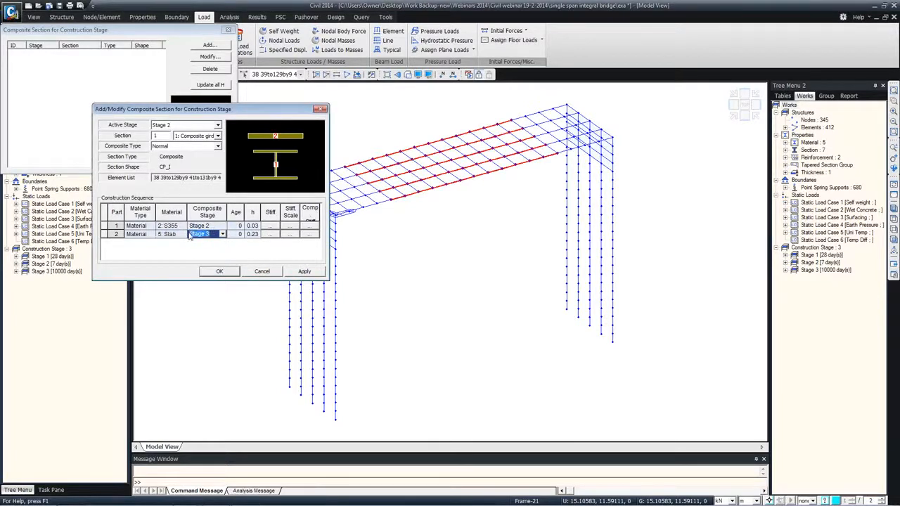
Step: Set the age of part 2 to 4 and widen the h column to show its full values
left_click(234, 235)
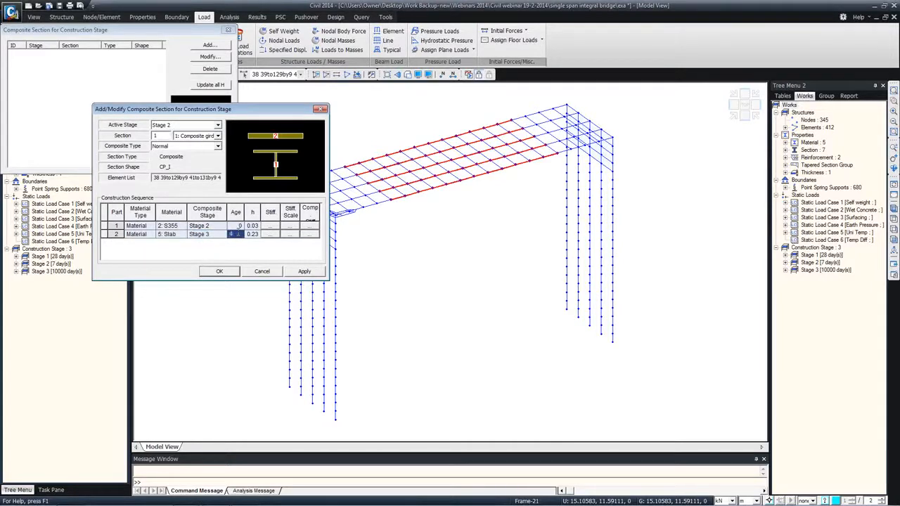
left_click(252, 234)
left_click_drag(256, 219, 263, 218)
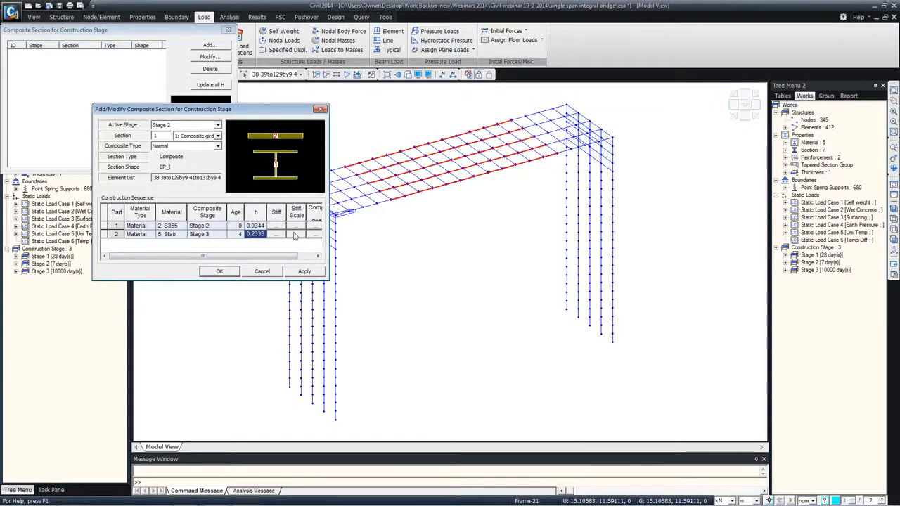
Step: Check part 2's stiffness and stiffness scale factors without changing them, and save the composite section entry
left_click(279, 235)
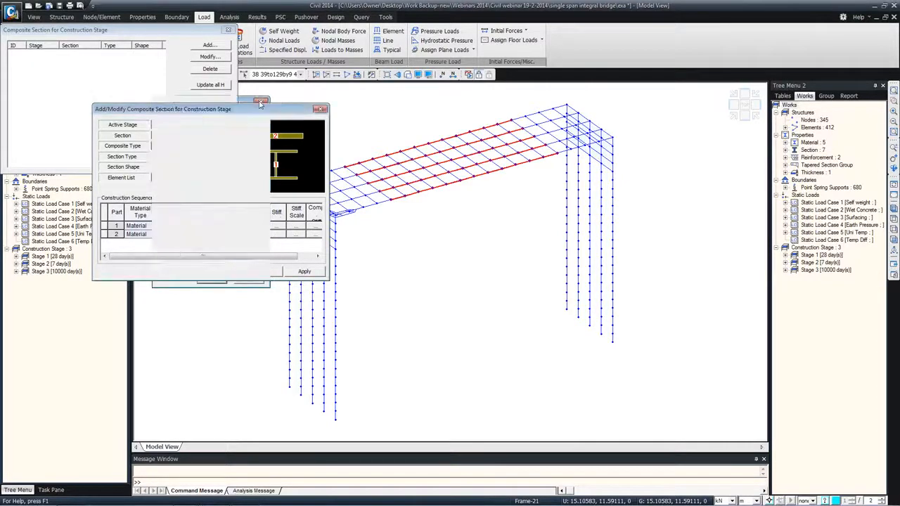
left_click(297, 233)
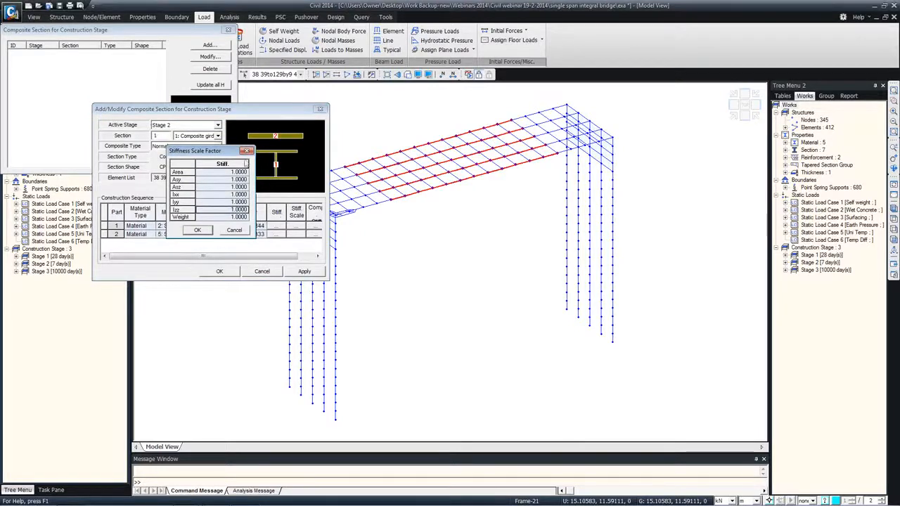
left_click(246, 151)
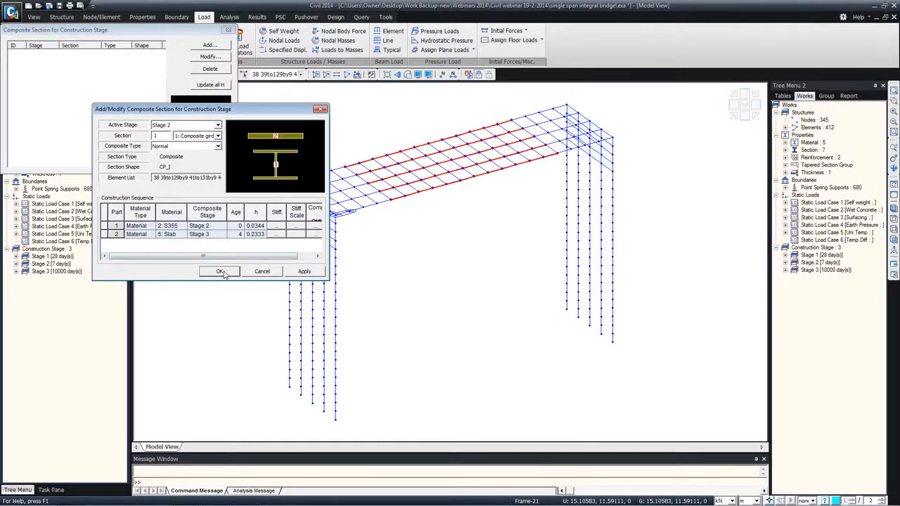
left_click(219, 272)
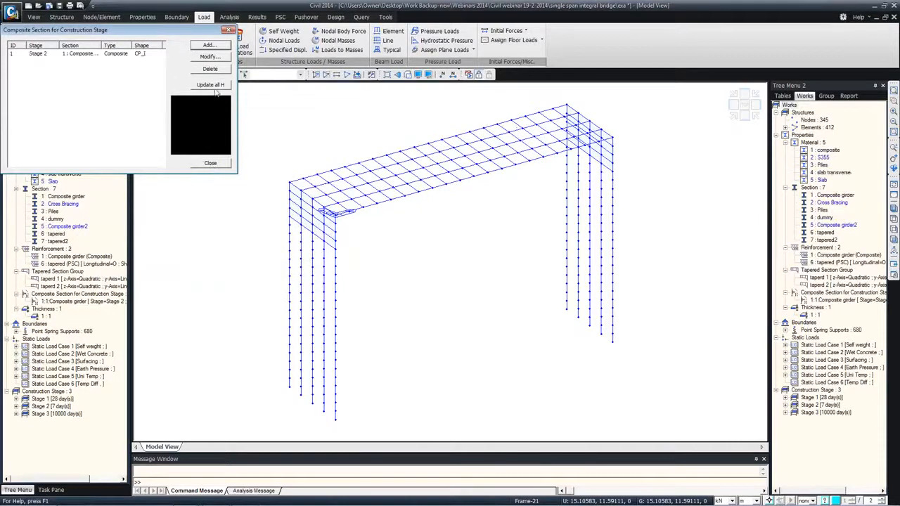
left_click(210, 162)
Step: Display Stage 1 with solid member shapes and examine its point spring supports and self-weight load case
left_click(197, 92)
left_click(174, 109)
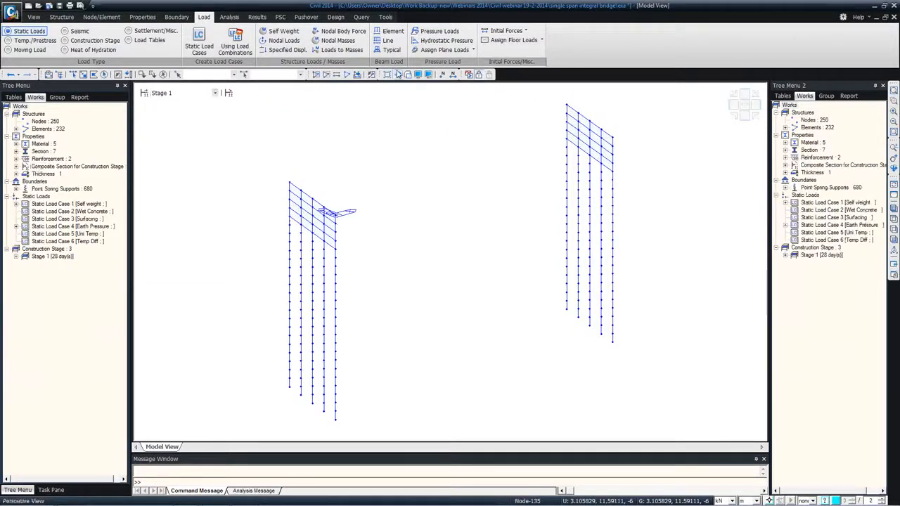
left_click(407, 74)
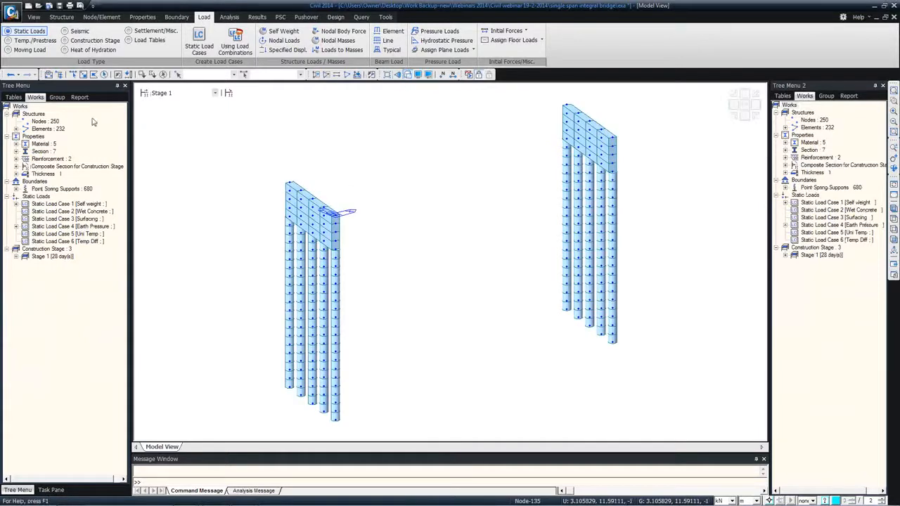
left_click(16, 188)
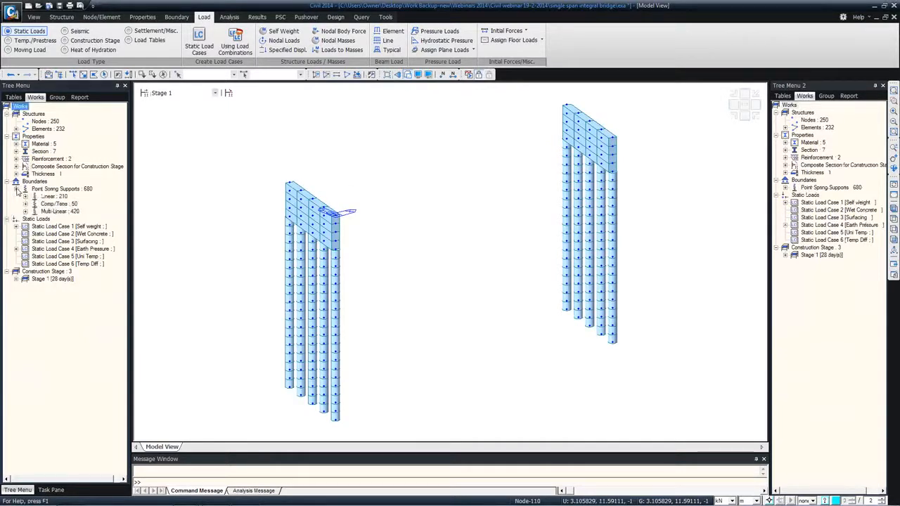
left_click(16, 226)
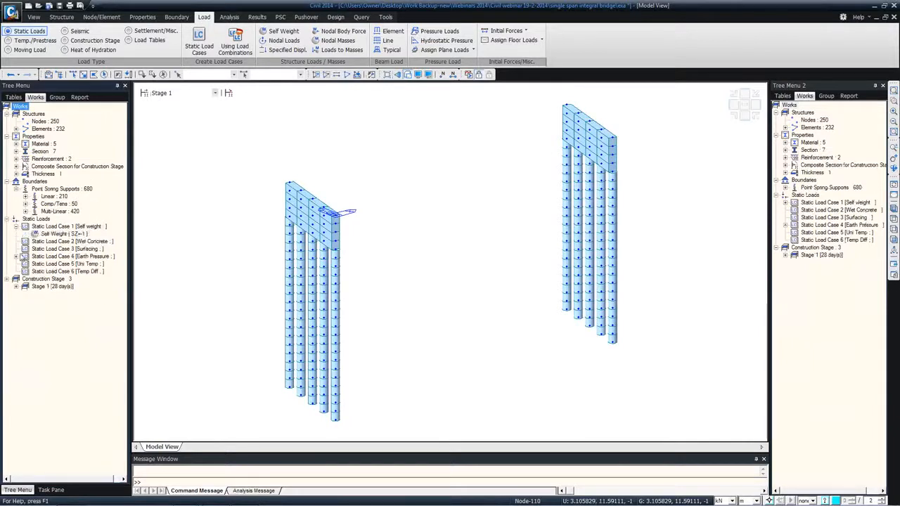
Step: Inspect the model in Stage 2 and Stage 3, and return to the Base stage in wireframe
left_click(196, 94)
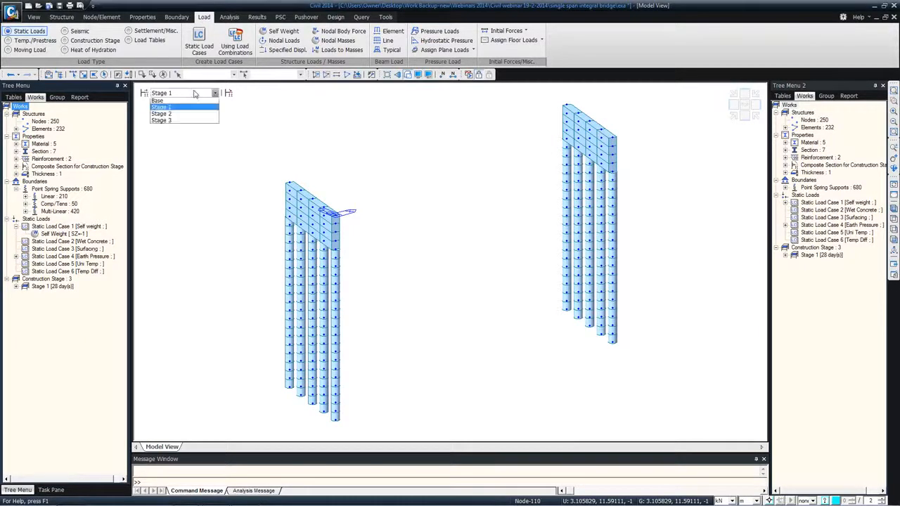
left_click(171, 114)
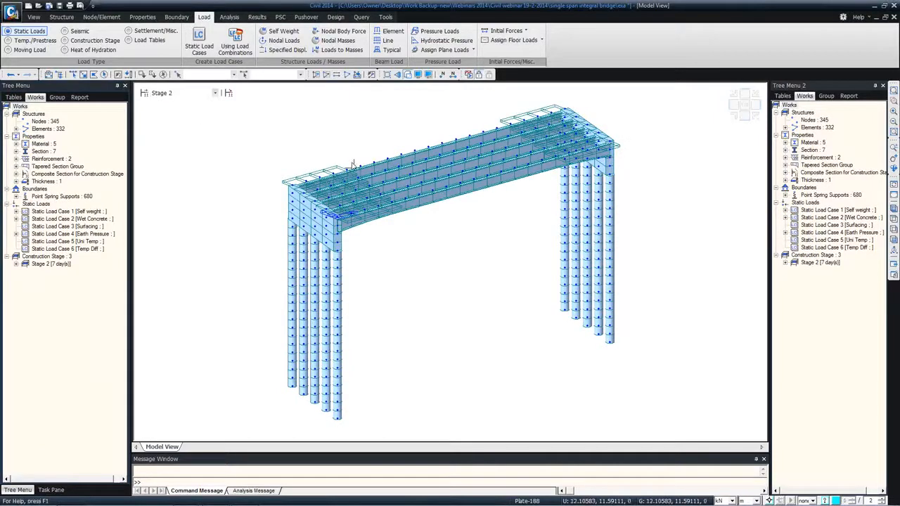
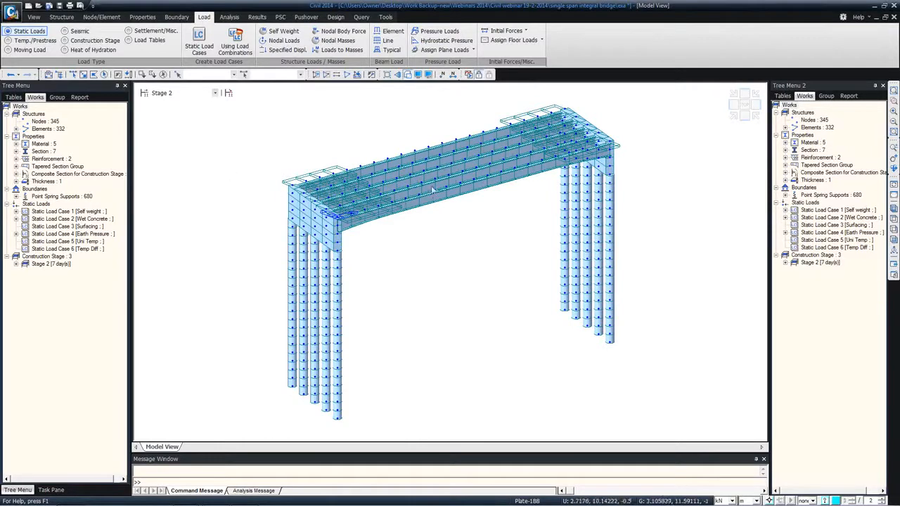
left_click(184, 93)
left_click(181, 121)
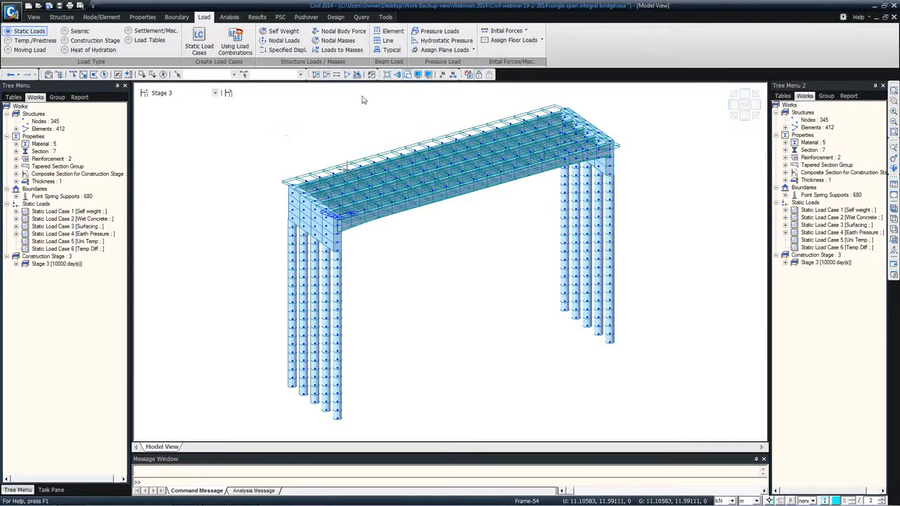
left_click(418, 74)
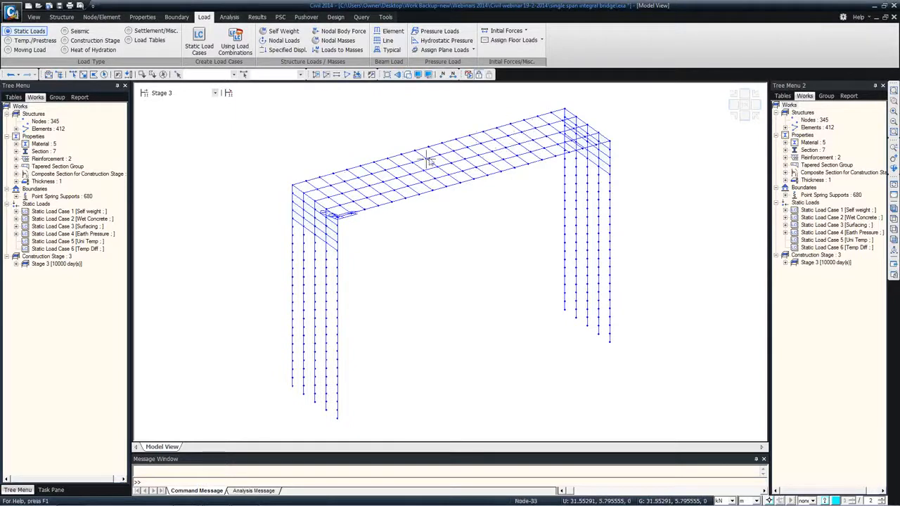
left_click(15, 233)
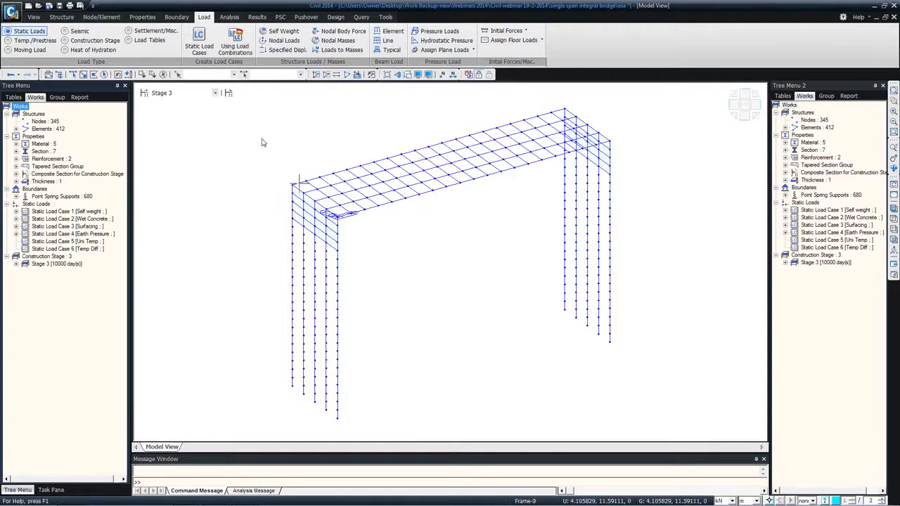
left_click(166, 93)
left_click(172, 103)
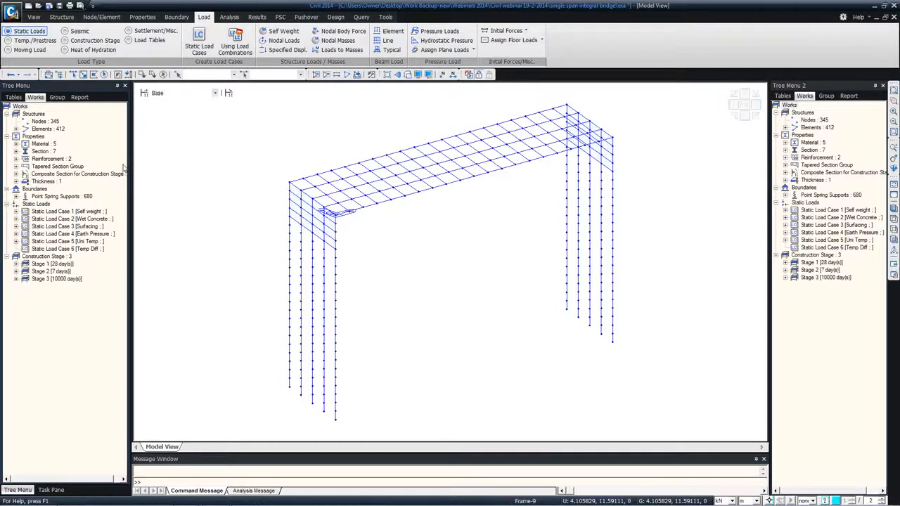
Step: Start a new creep/shrinkage time-dependent material and set its code to European
left_click(143, 17)
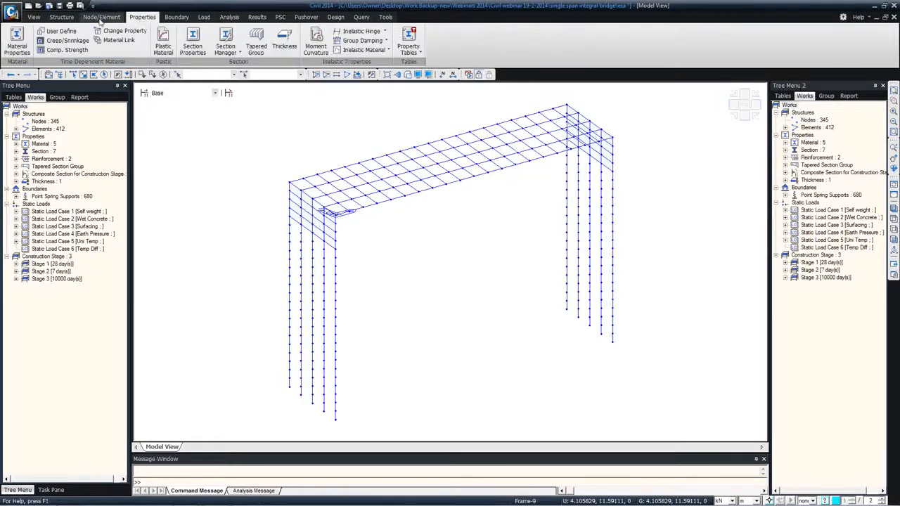
left_click(71, 50)
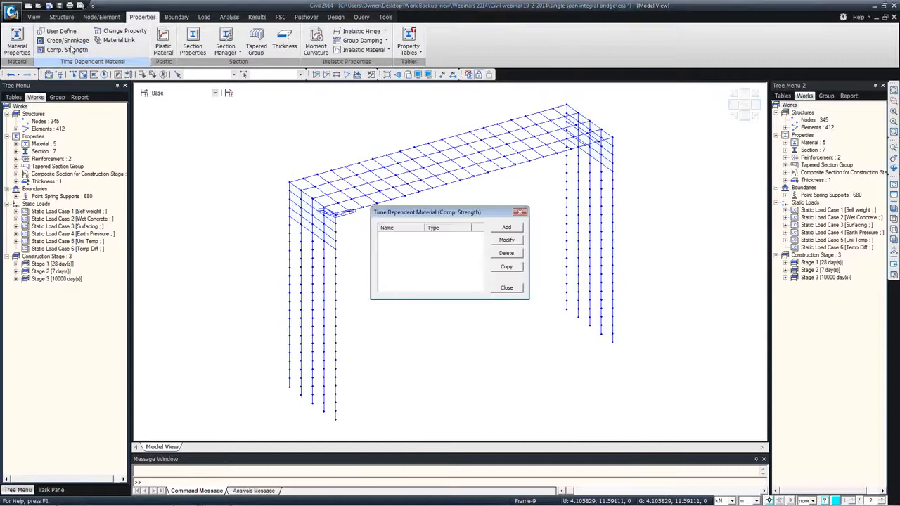
left_click(521, 213)
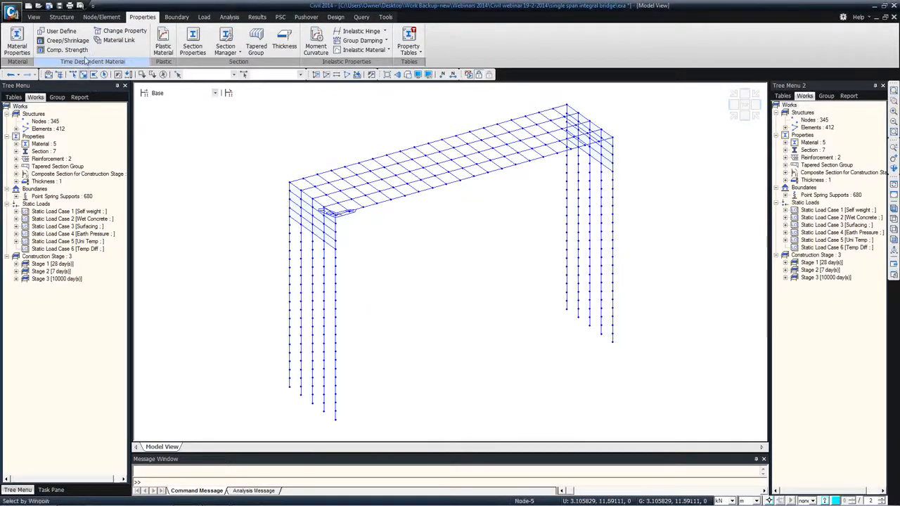
left_click(67, 40)
left_click(519, 224)
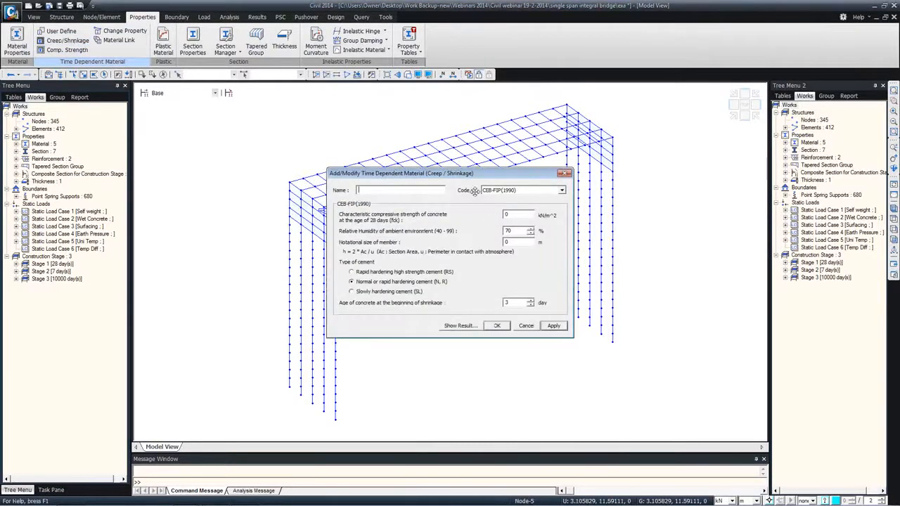
left_click(506, 191)
left_click(513, 237)
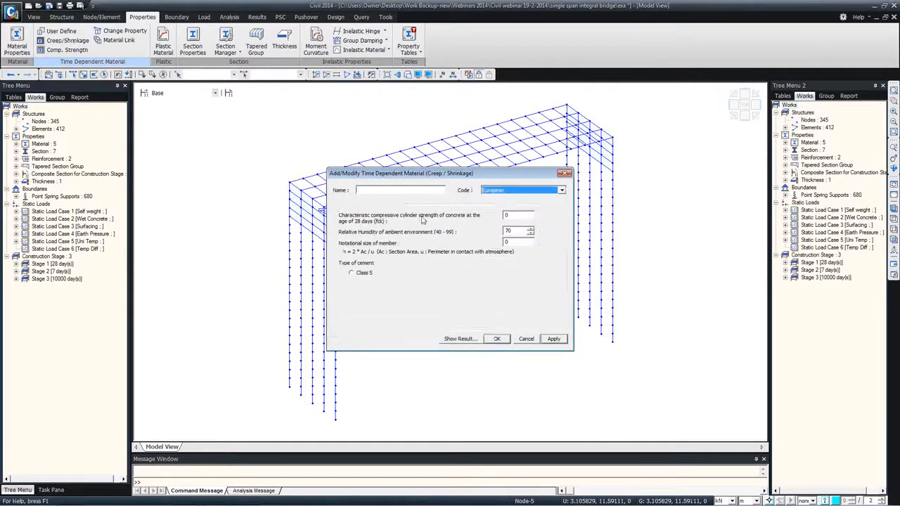
Step: Name the material Creep, enter its characteristic compressive strength, and save it after previewing the creep coefficient curve
left_click(374, 190)
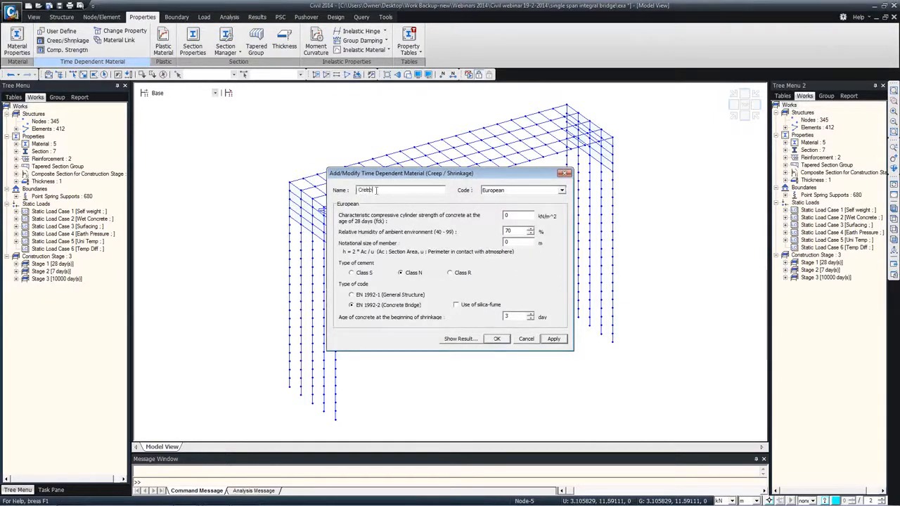
type("35")
left_click(469, 342)
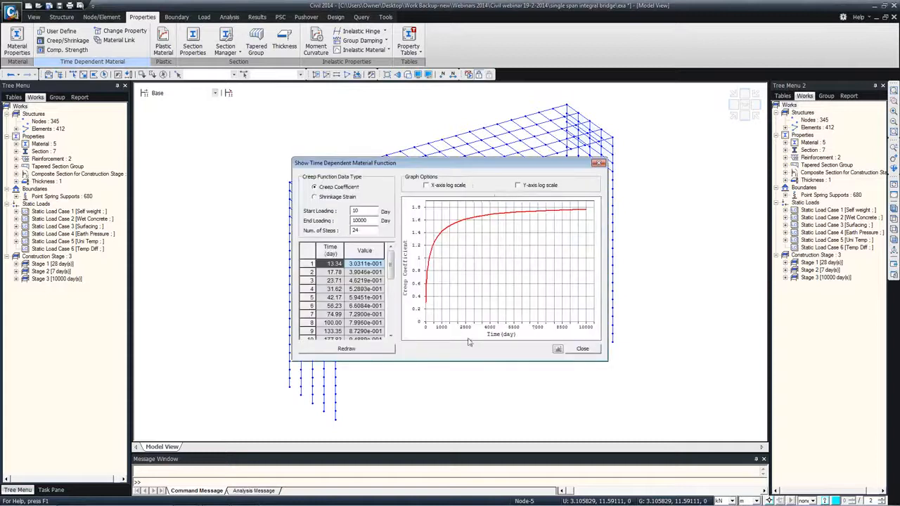
left_click(596, 168)
left_click(496, 338)
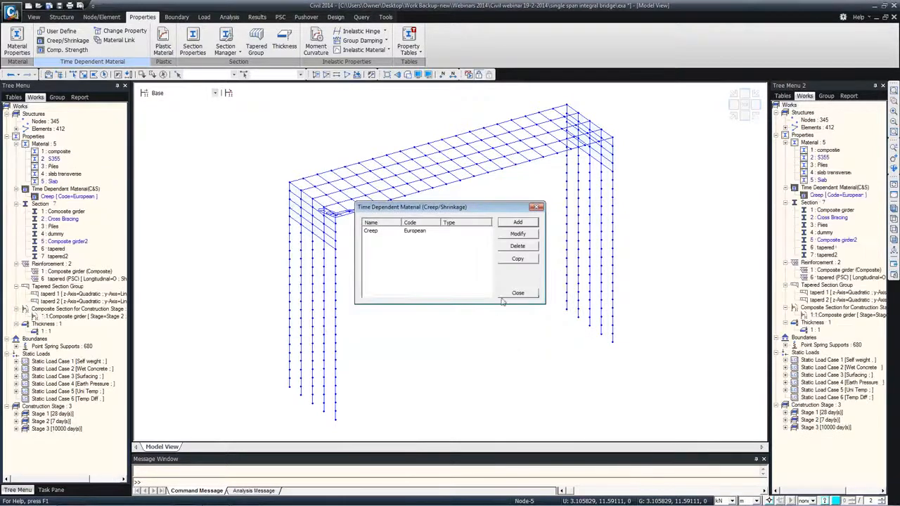
Step: Start a new compressive strength time-dependent material named Comp strength and set its code to European
left_click(517, 294)
left_click(70, 50)
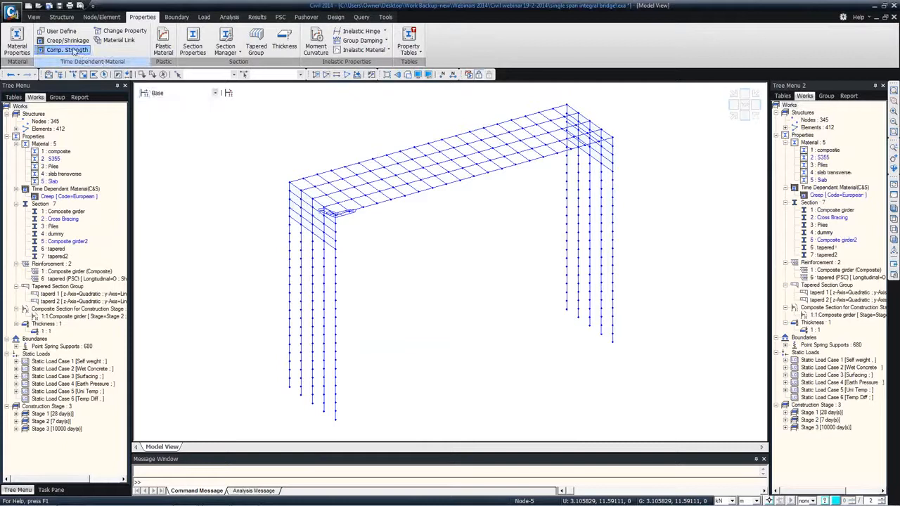
left_click(506, 228)
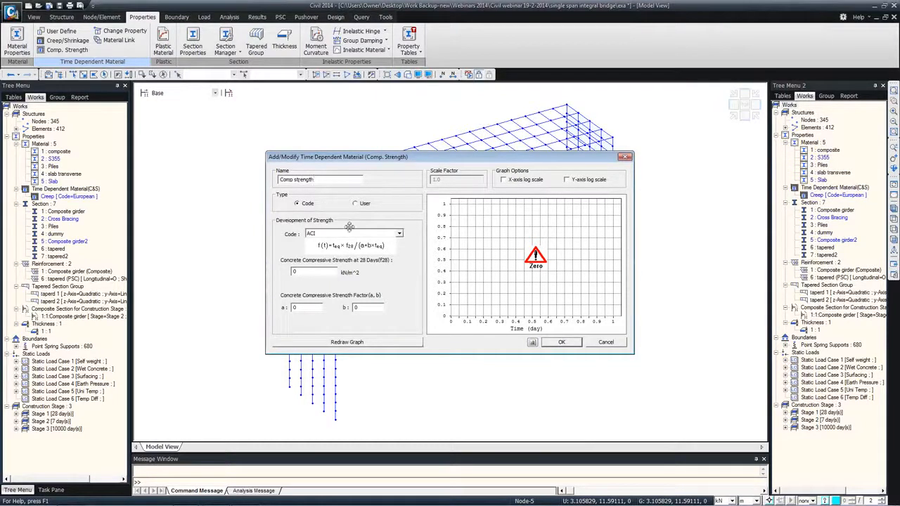
left_click(351, 233)
left_click(324, 267)
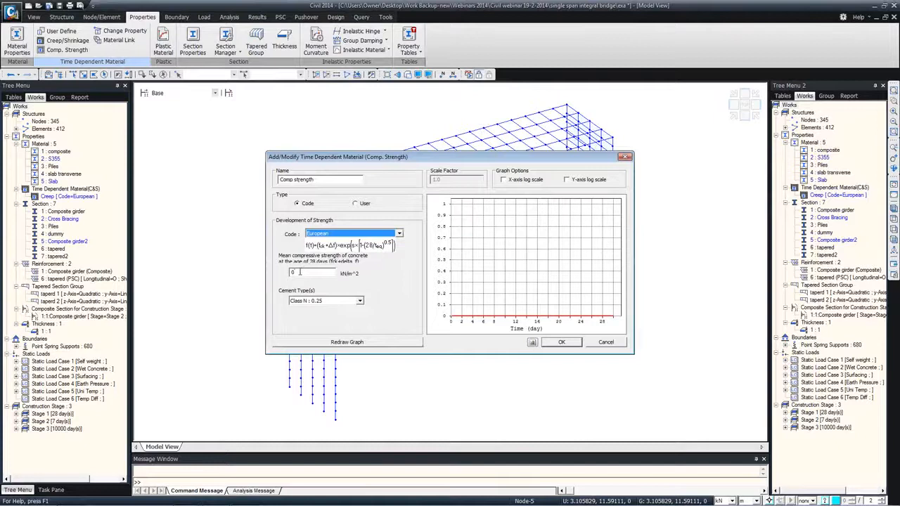
Step: Set the mean 28-day concrete compressive strength to 43000 kN/m², preview the strength curve, and save the material
key("Tab")
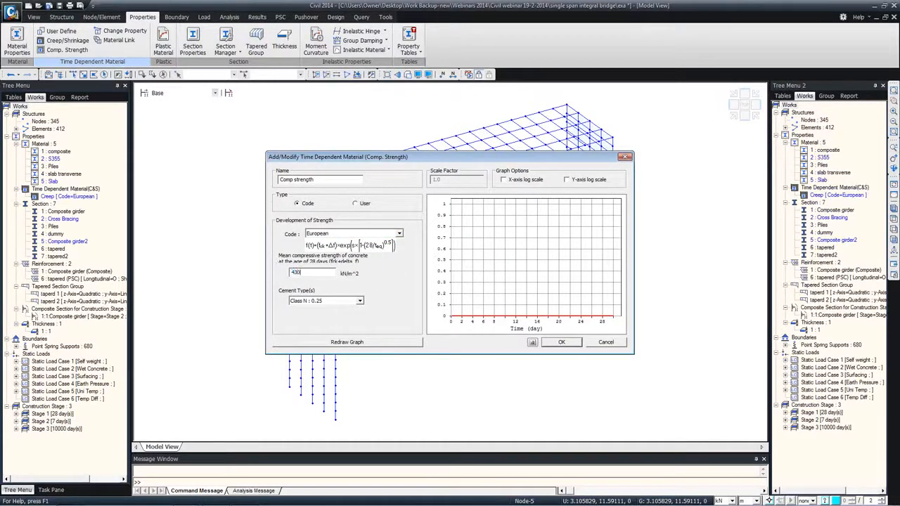
left_click(345, 344)
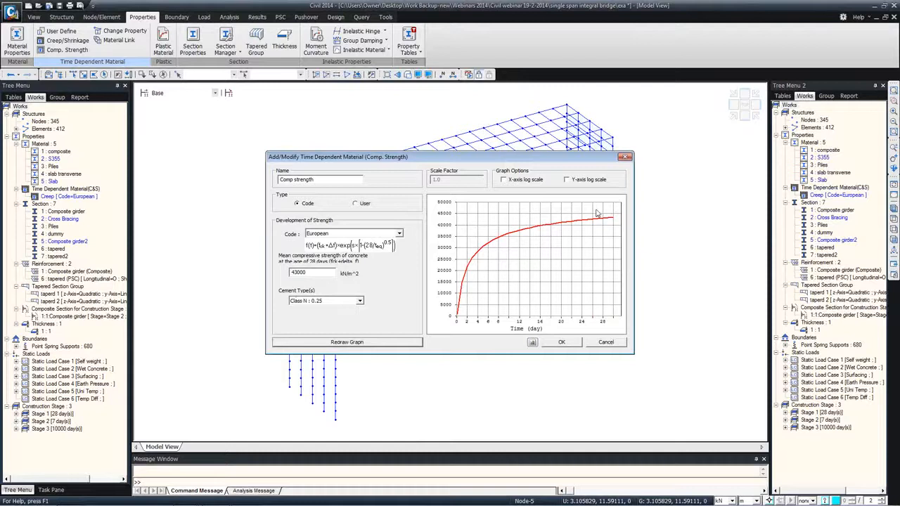
left_click(562, 342)
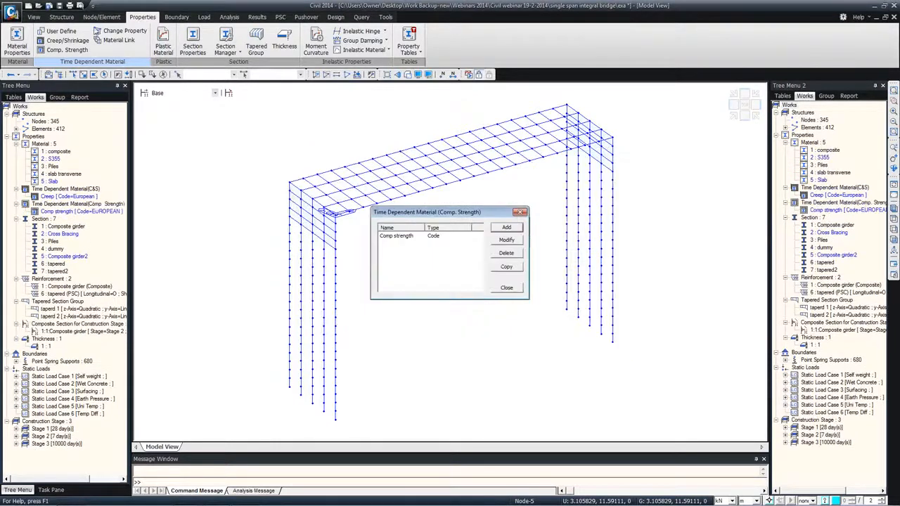
left_click(506, 288)
Step: Link the Creep and Comp strength time-dependent properties to the Slab material
left_click(117, 40)
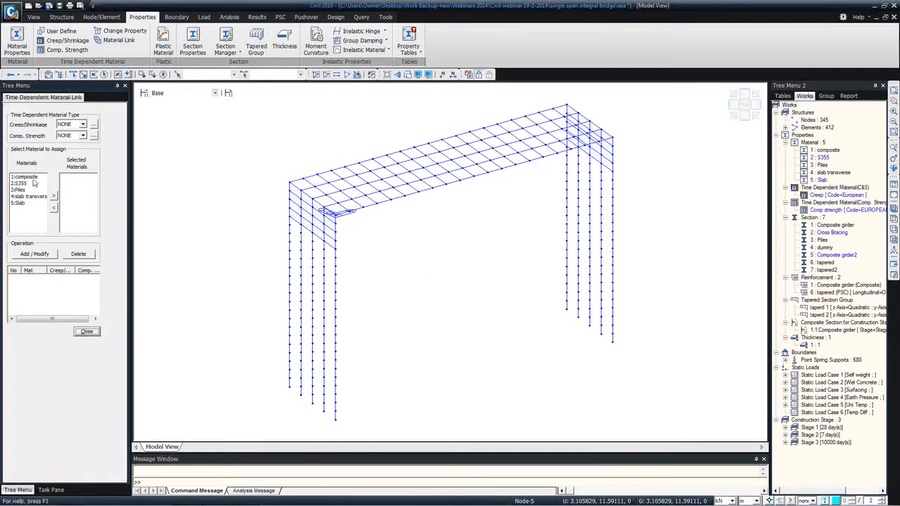
left_click(72, 125)
left_click(67, 140)
left_click(70, 135)
left_click(65, 146)
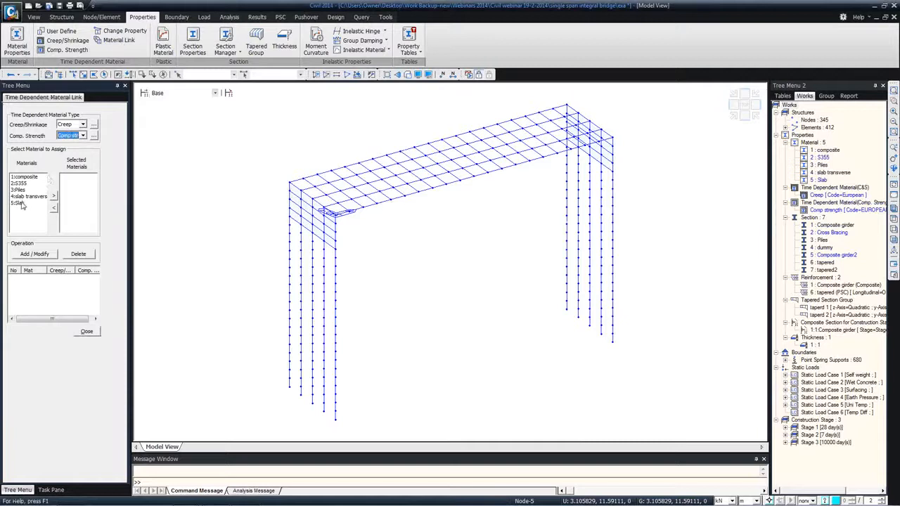
left_click(43, 203)
left_click(53, 197)
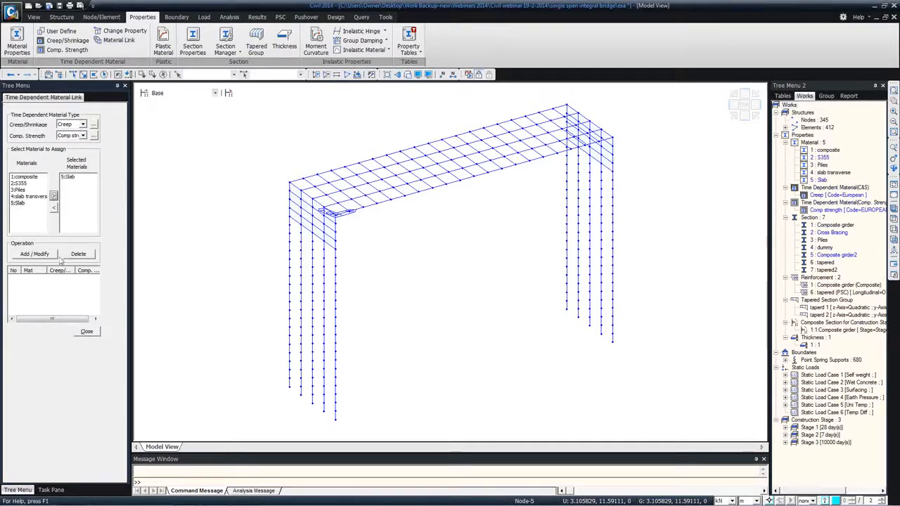
left_click(31, 258)
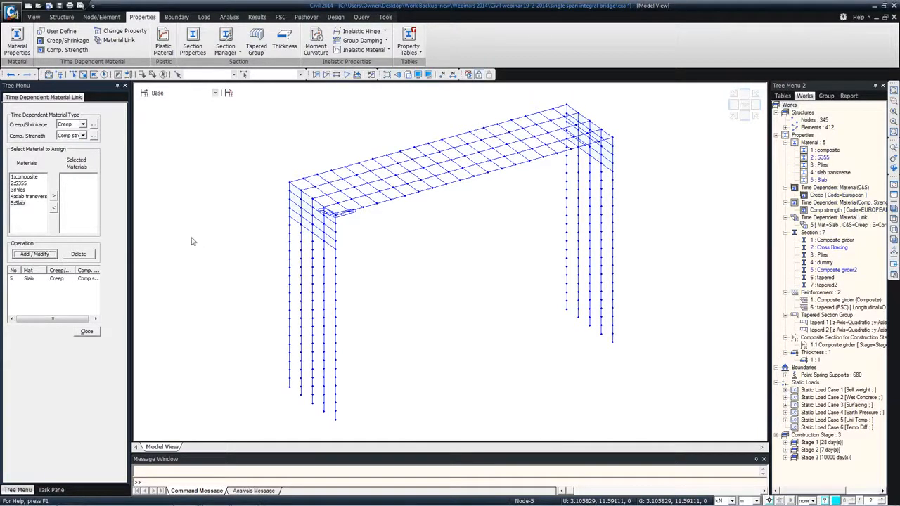
left_click(92, 331)
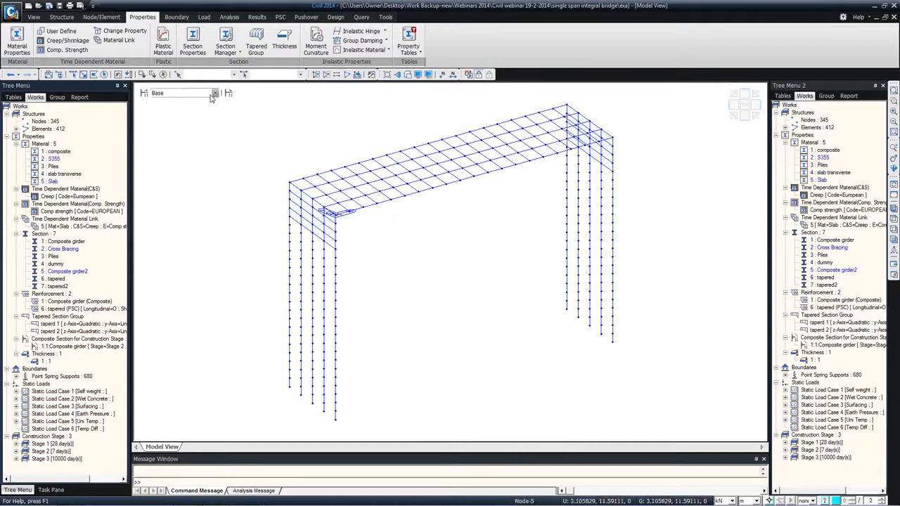
Step: Set the moving load code to EUROCODE
middle_click_drag(436, 160, 386, 179, "ctrl")
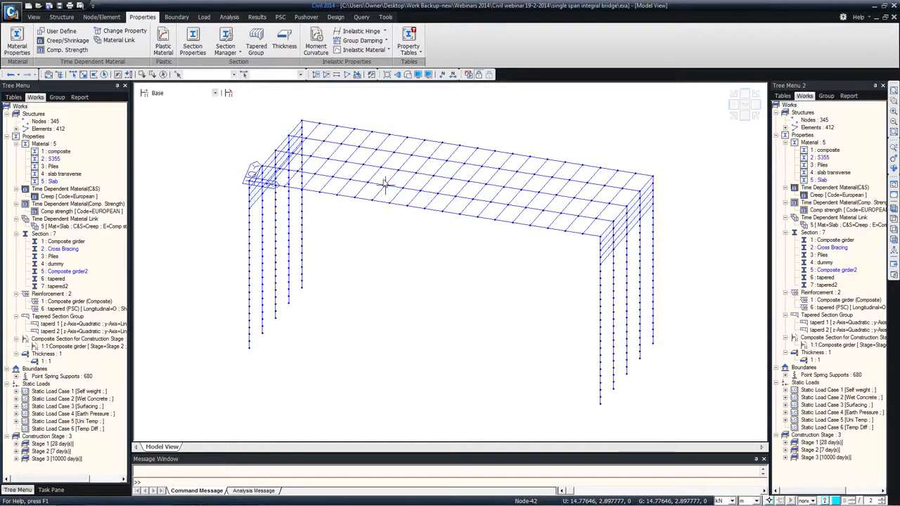
middle_click_drag(291, 201, 289, 202, "ctrl")
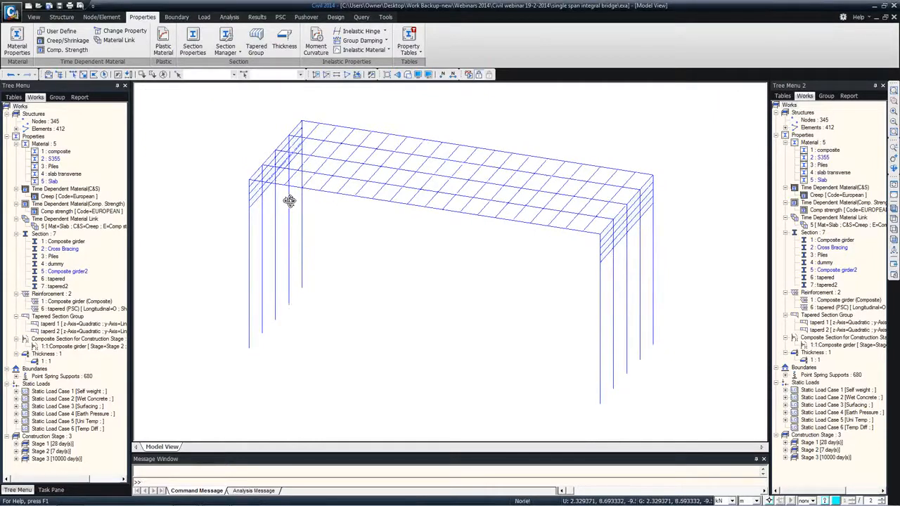
left_click(202, 17)
left_click(177, 17)
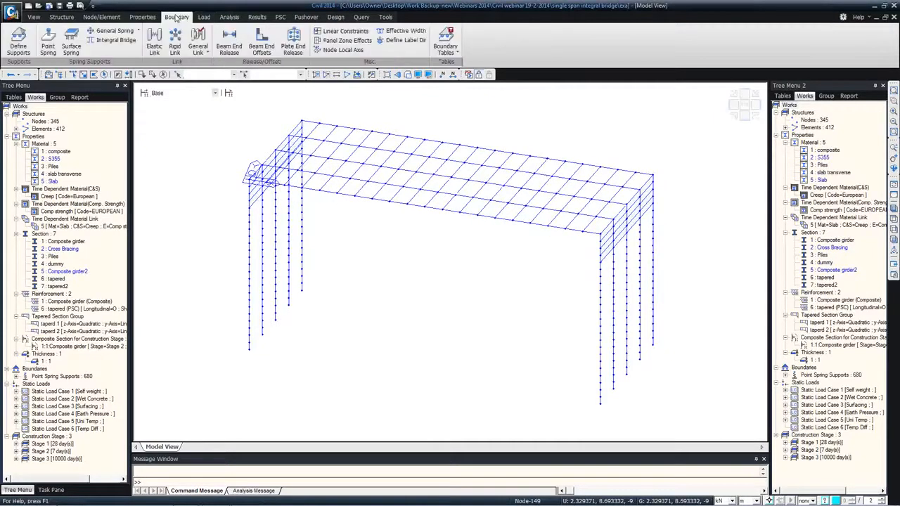
left_click(203, 17)
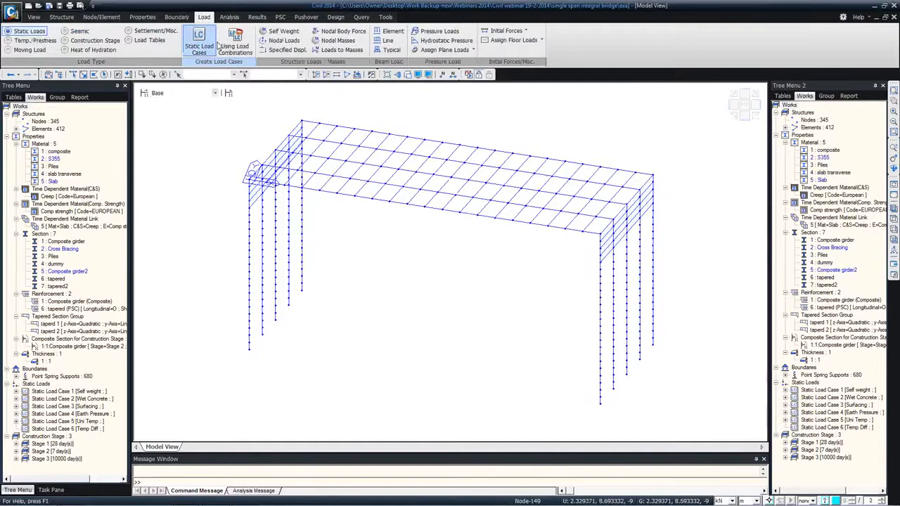
left_click(28, 50)
left_click(241, 45)
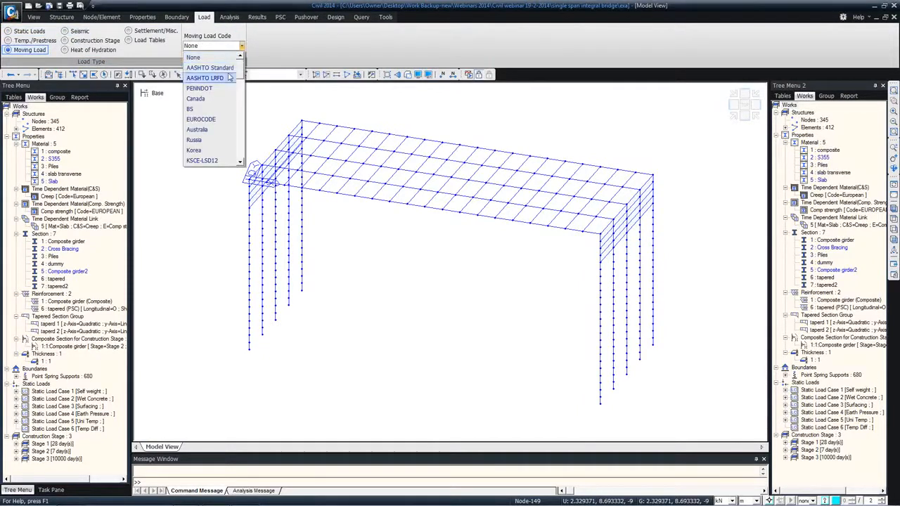
left_click(202, 118)
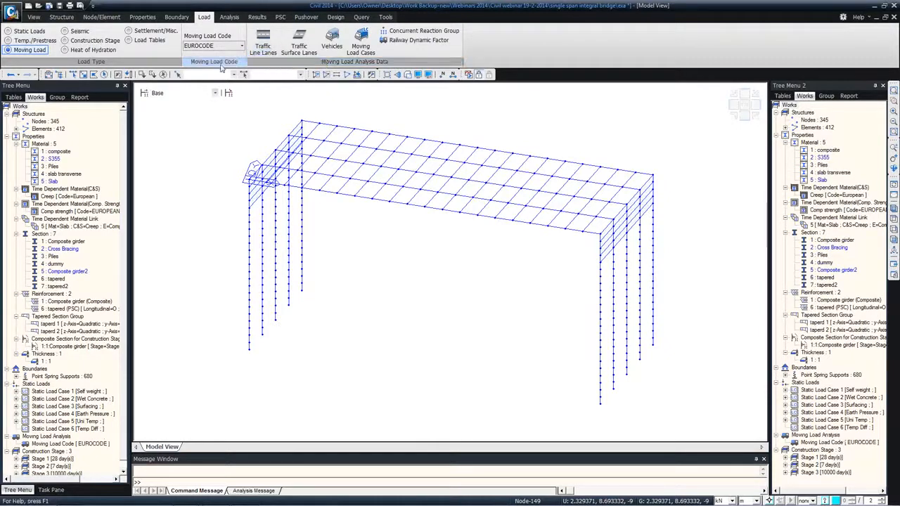
Step: Start a new traffic line lane named RA1 with an eccentricity of -1 m and a lane width of 2 m
left_click(265, 45)
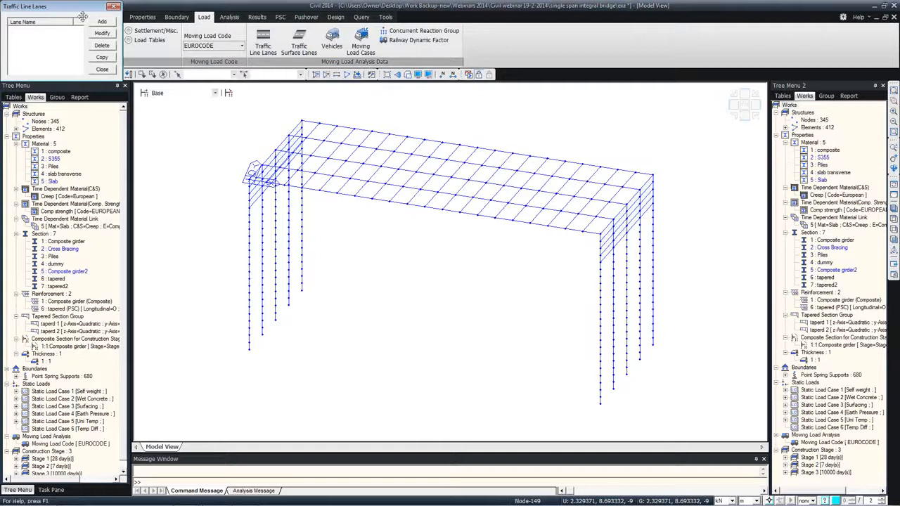
left_click(104, 19)
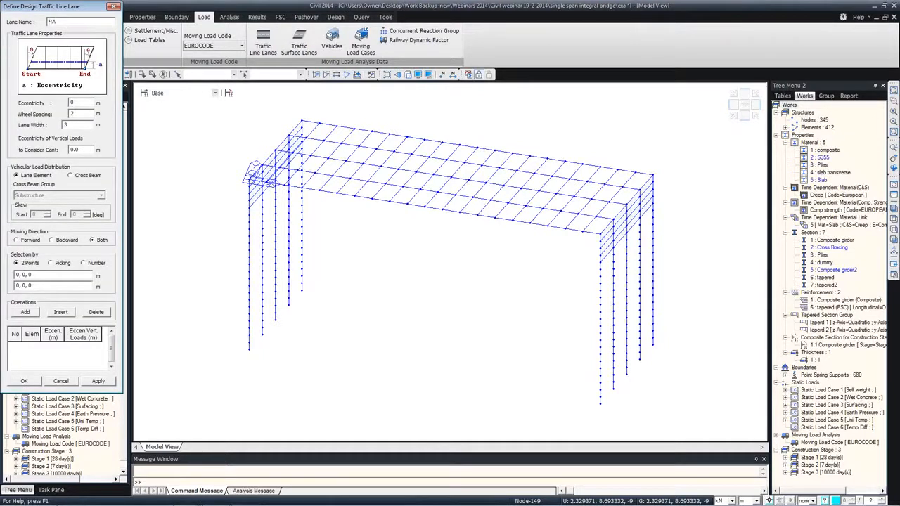
left_click(88, 102)
type("-")
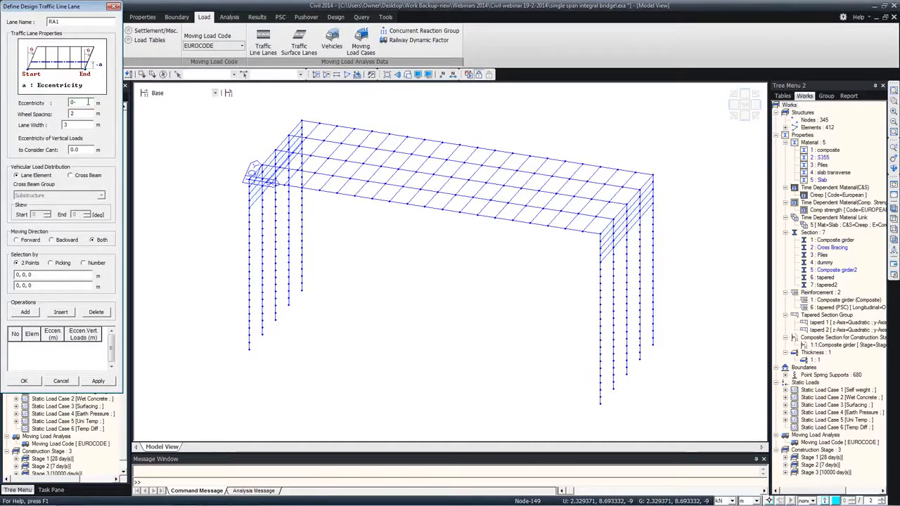
key("BackSpace")
type("-")
key("Tab")
key("Tab")
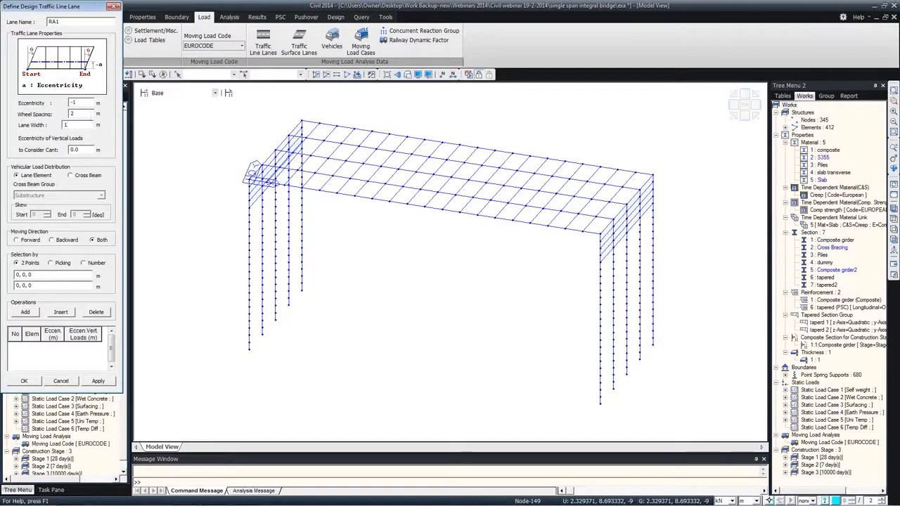
type("2")
Step: Distribute the lane's vehicular load by cross beam using the Transverse group, with start and end skew of 15 degrees
left_click(71, 176)
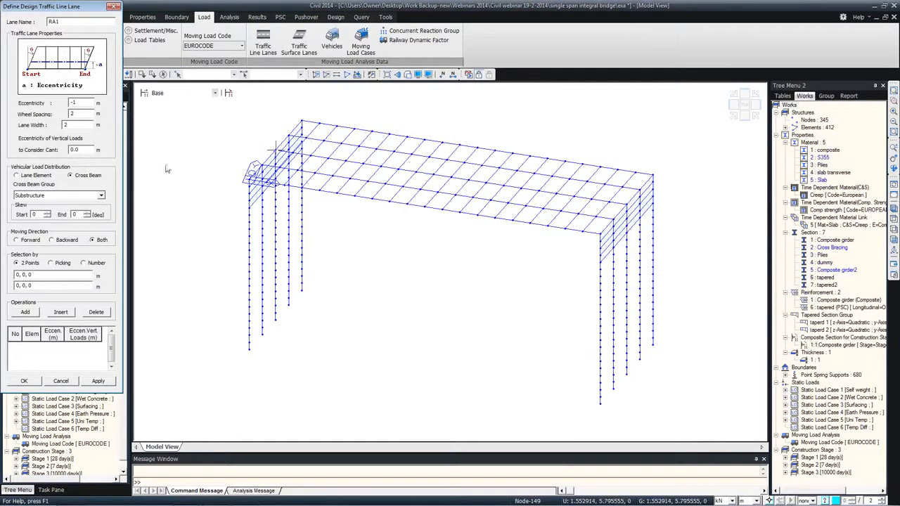
left_click(92, 199)
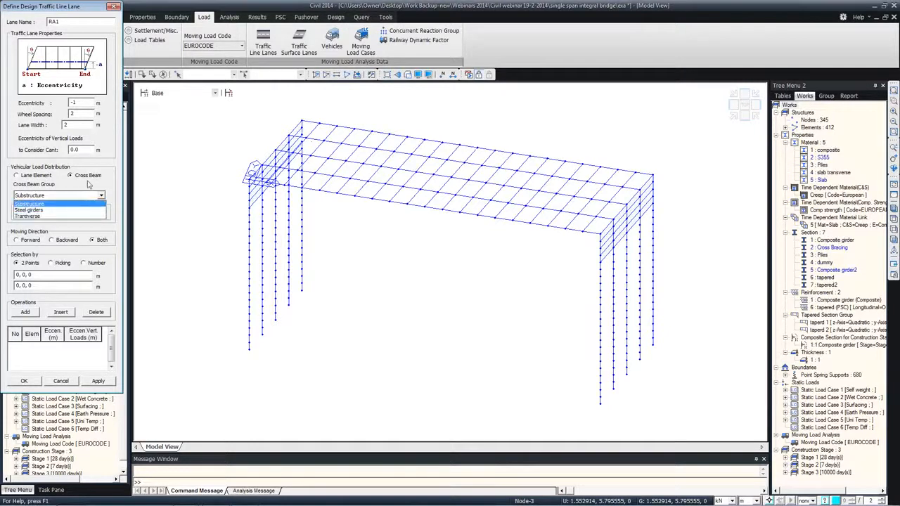
left_click(48, 216)
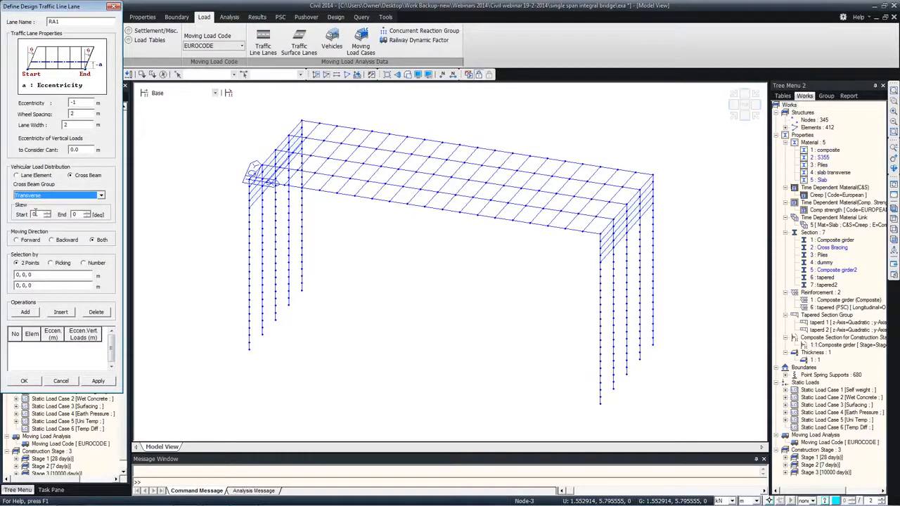
left_click(34, 176)
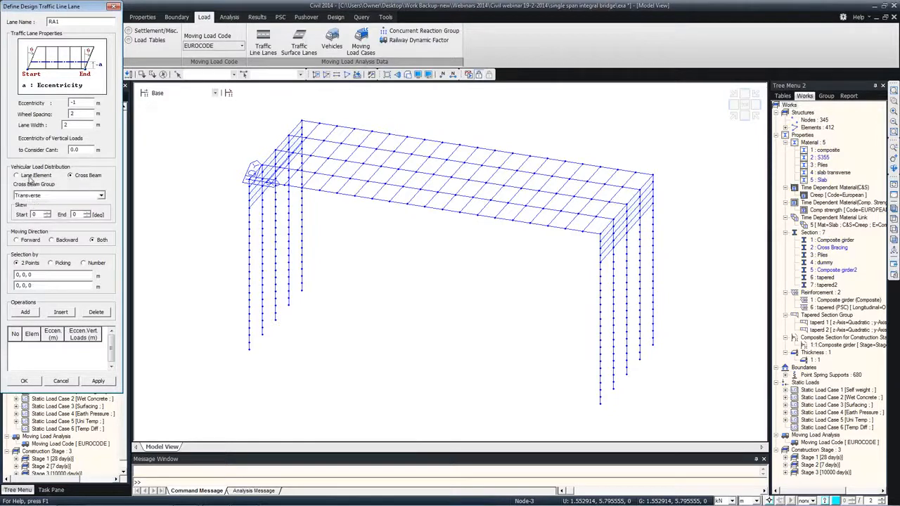
left_click(71, 176)
left_click_drag(40, 214, 23, 214)
type("15")
key("Tab")
type("15")
Step: Define lane RA1 along the near edge girder from 0, 0, 0 to 40, 0, 0 and apply it
left_click(35, 276)
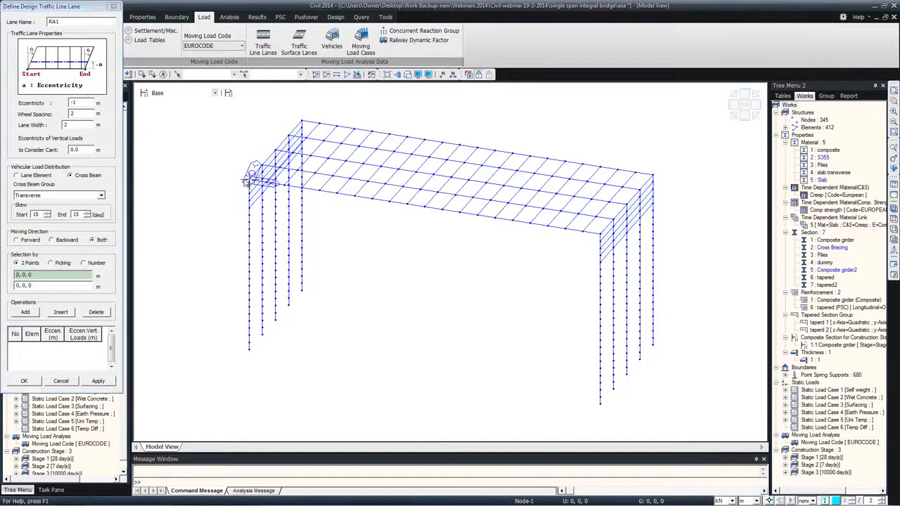
left_click(258, 178)
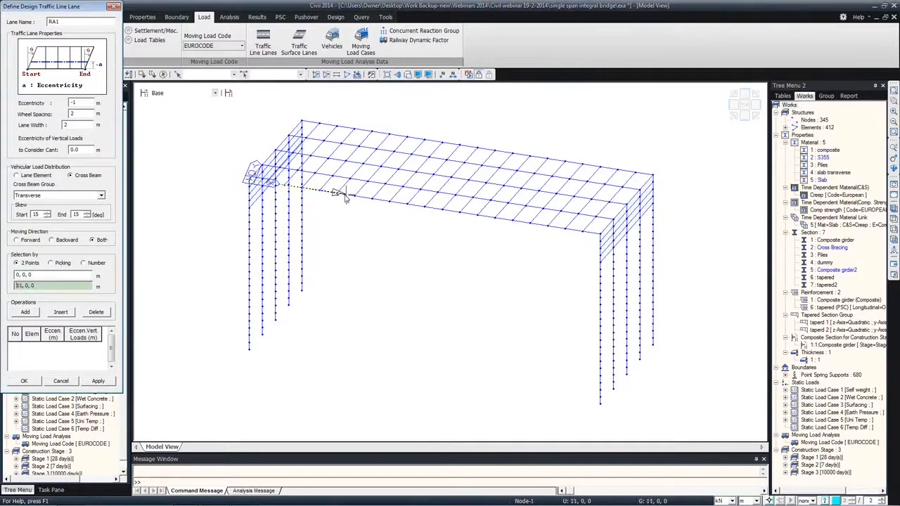
left_click(596, 233)
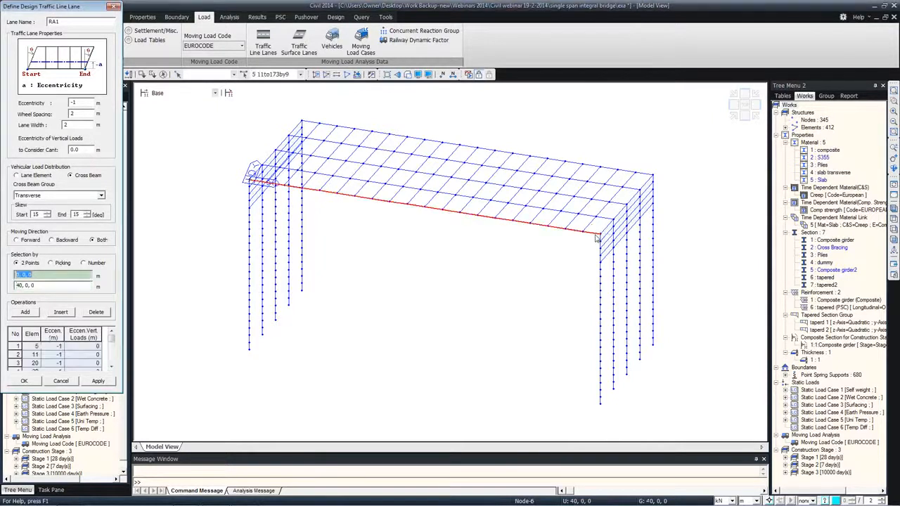
left_click(97, 381)
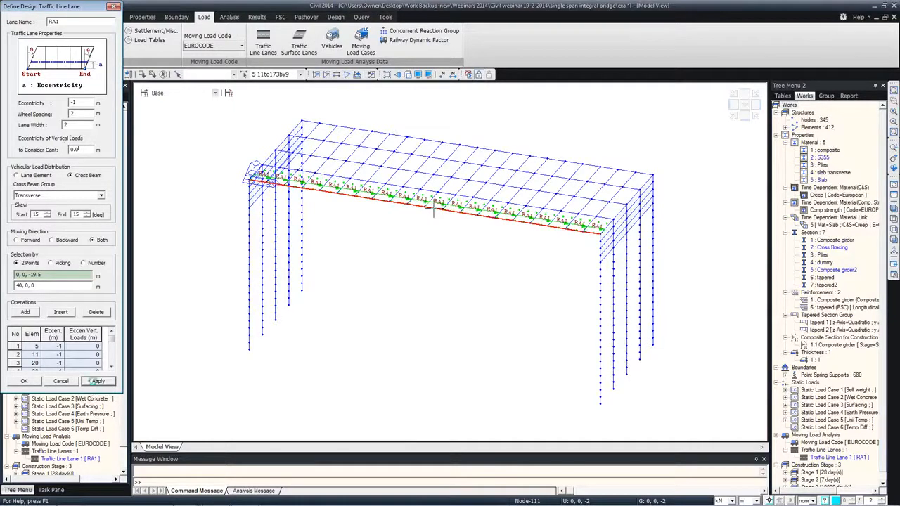
Step: Name the next traffic line lane Lane A and set its eccentricity to -3 m and lane width to 3 m
double_click(53, 21)
type("Lane A")
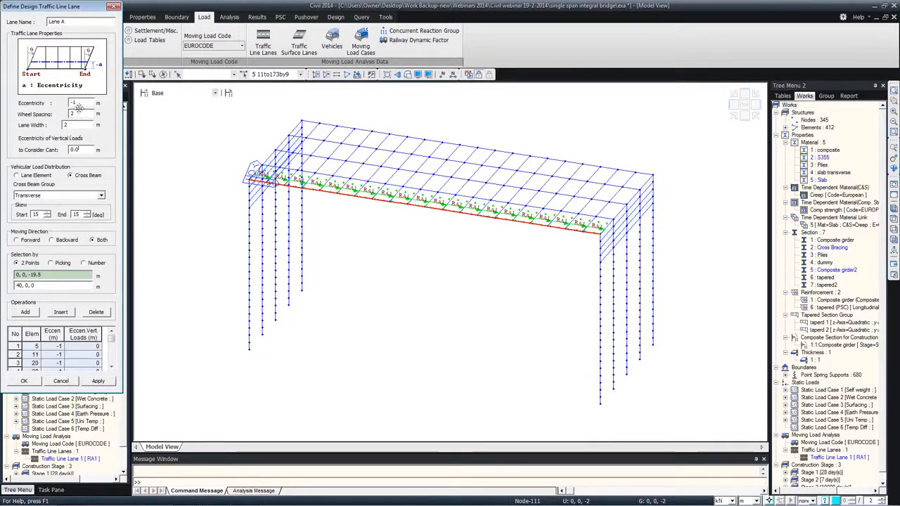
key("Tab")
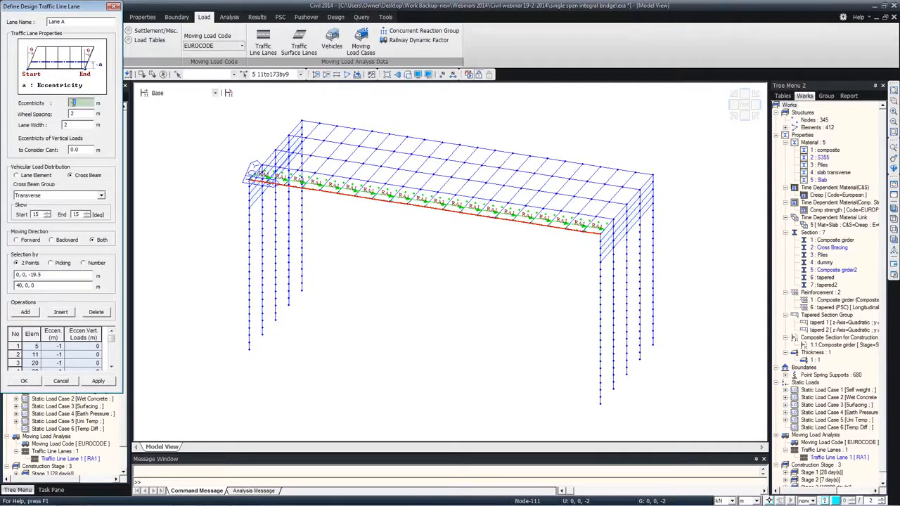
type("-3")
key("Tab")
type("3")
Step: Clear the element list, define Lane A along the edge girder from 0, 0, 0 to 40, 0, 0, and apply it
left_click(20, 334)
left_click(83, 312)
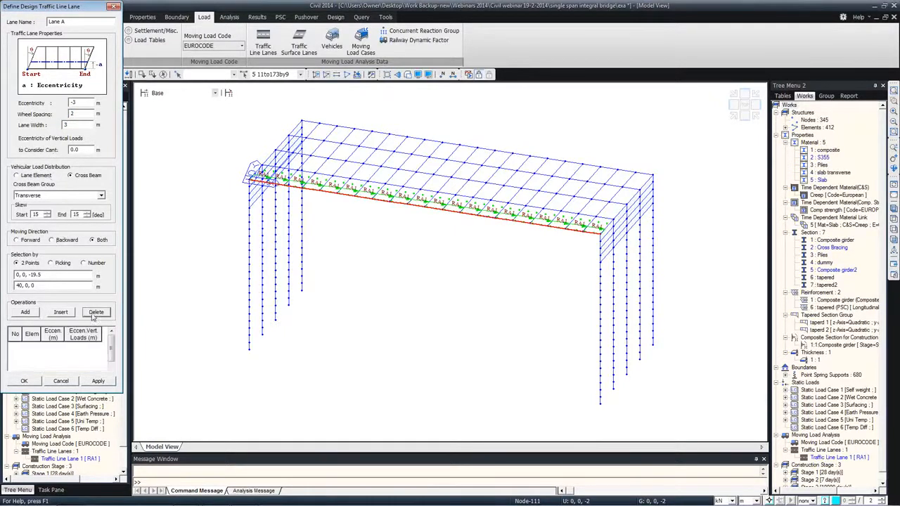
left_click(44, 273)
left_click(249, 179)
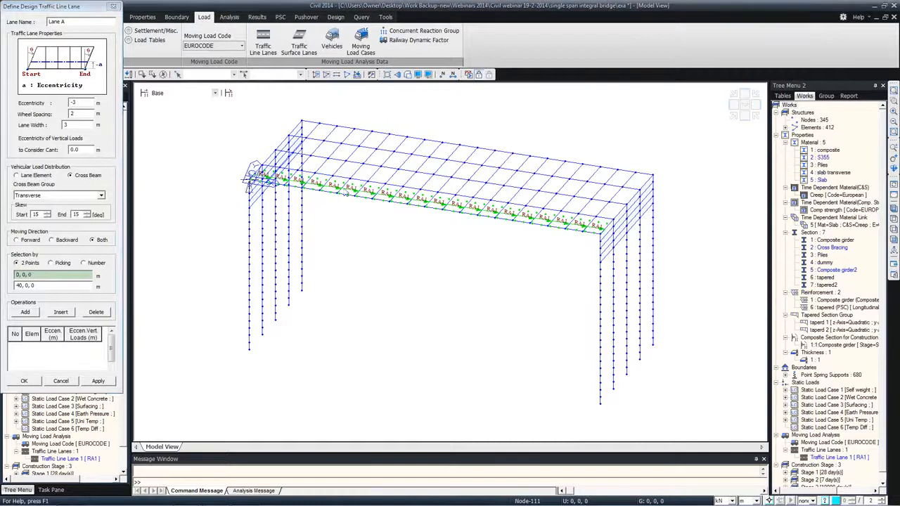
left_click(602, 233)
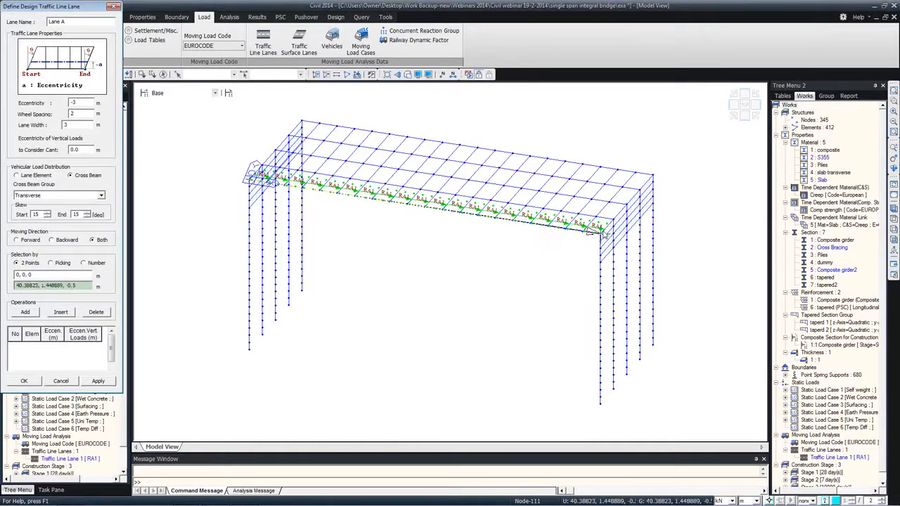
left_click(98, 380)
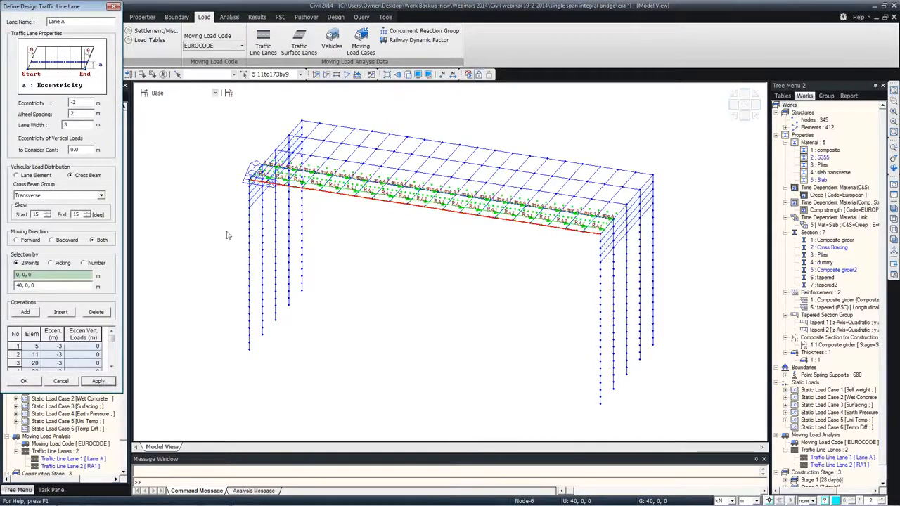
Step: Name the next traffic line lane LaneB and set its eccentricity to -6 m
left_click(69, 23)
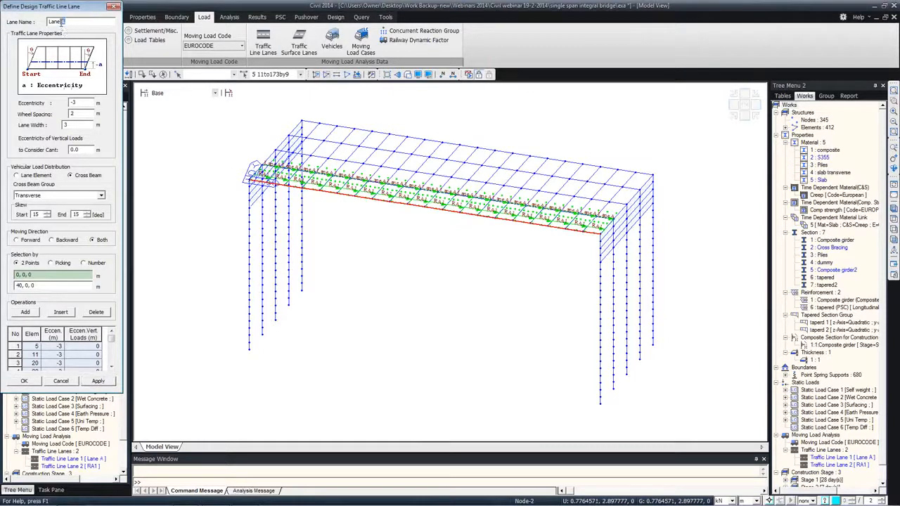
type("B")
double_click(74, 103)
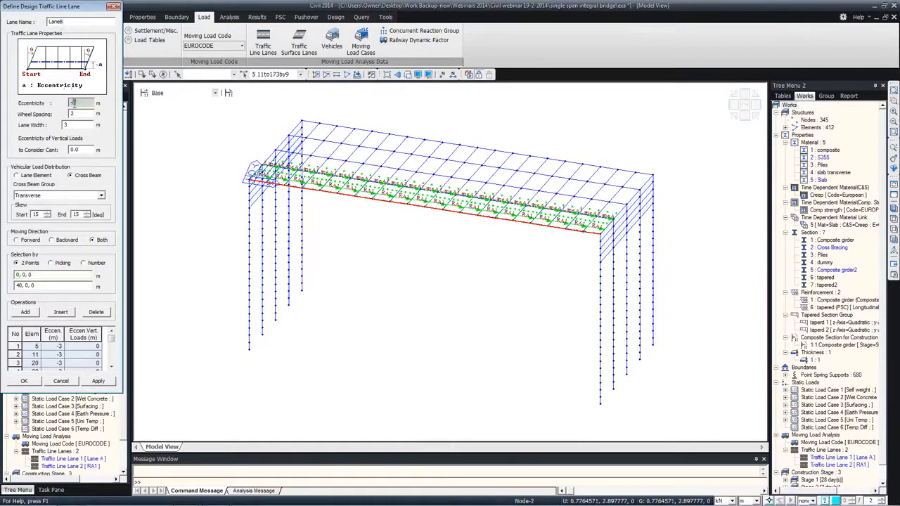
type("-6")
Step: Clear the element list, define LaneB along the near edge girder from 0, 0, 0 to 40, 0, 0, and finish the lane definitions
left_click(21, 336)
left_click(105, 313)
left_click(26, 313)
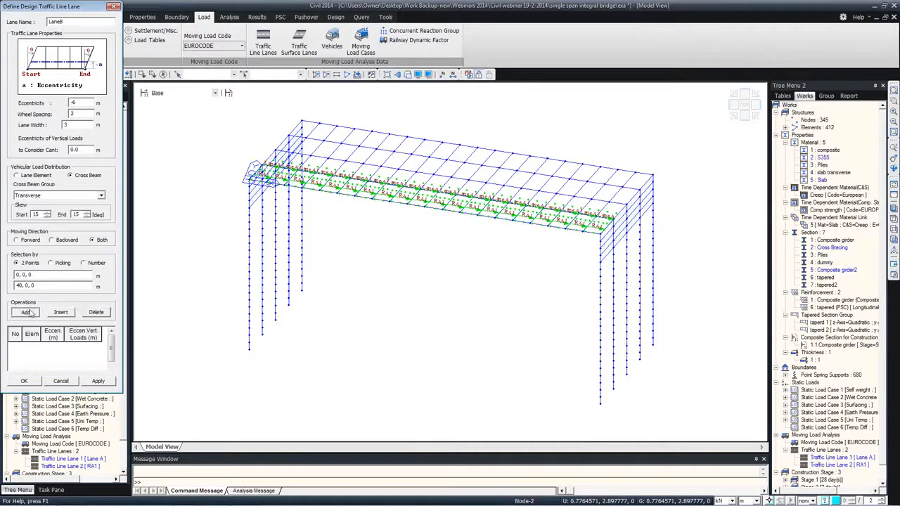
left_click(122, 167)
left_click(252, 176)
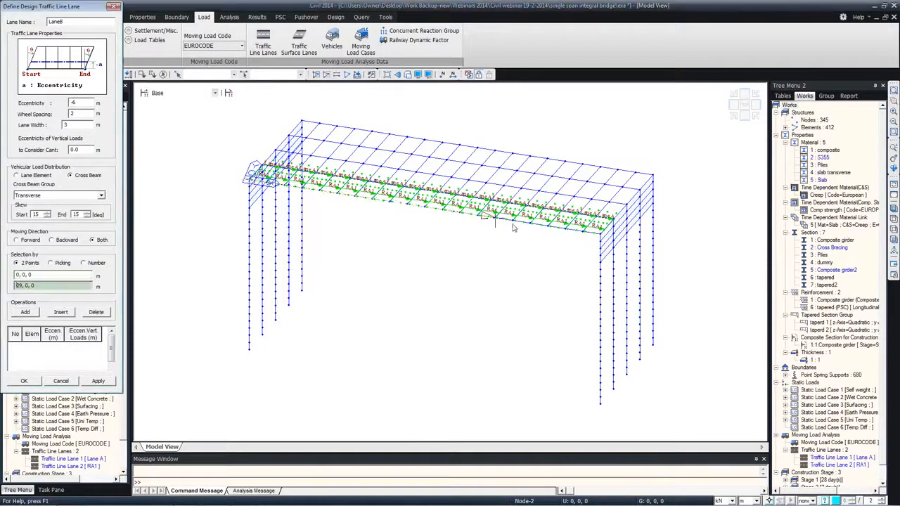
left_click(598, 233)
left_click(24, 381)
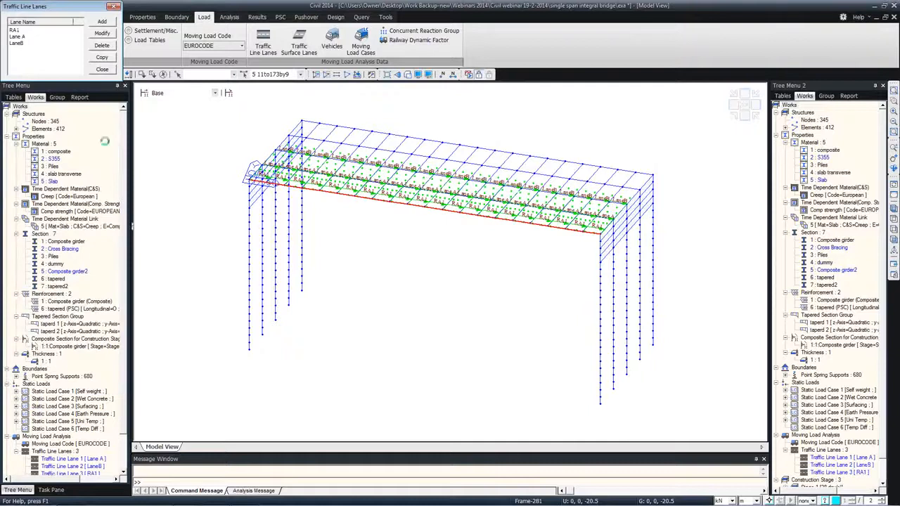
left_click(102, 69)
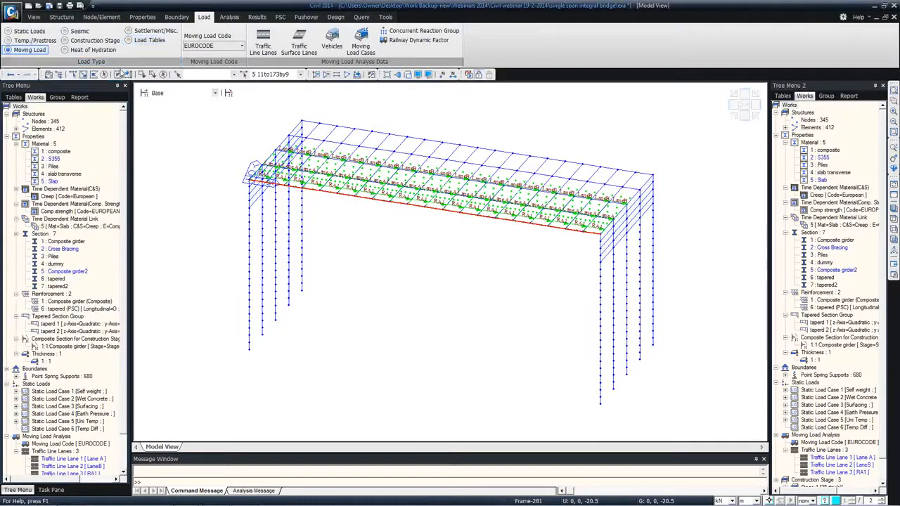
Step: Add the standard vehicle Load Model 1 with UDL adjustment factors of 0.61 for Lane Number1 and 2.2 for all other lanes and the remaining area
left_click(330, 46)
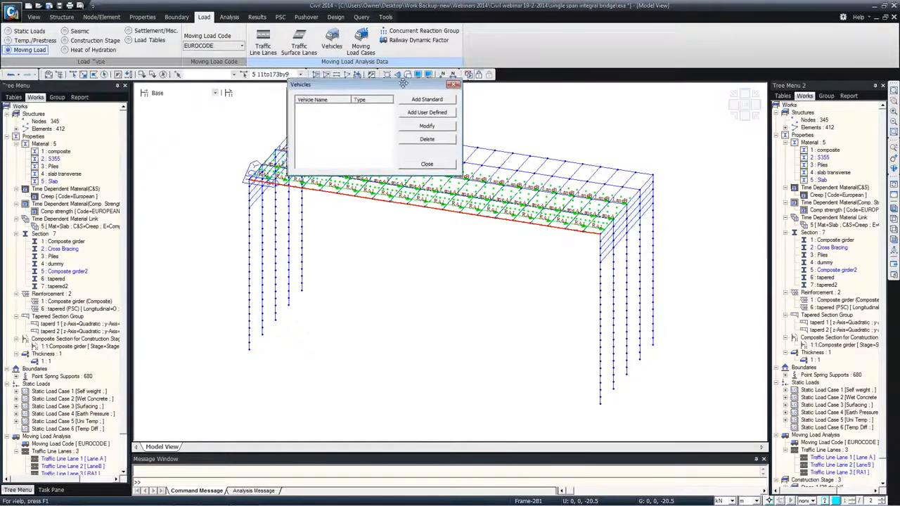
left_click(436, 103)
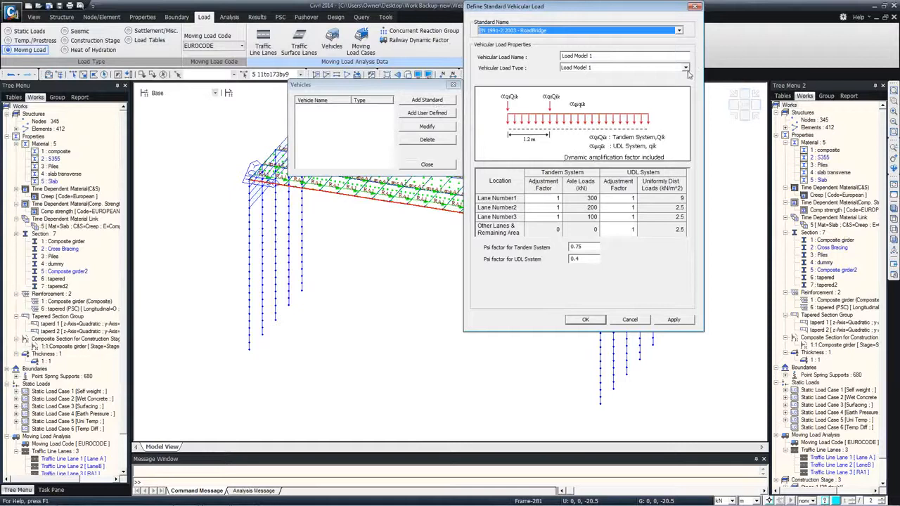
left_click(631, 202)
key("BackSpace")
left_click(625, 209)
type("2.2")
left_click(623, 216)
type("2")
left_click(622, 226)
type("2")
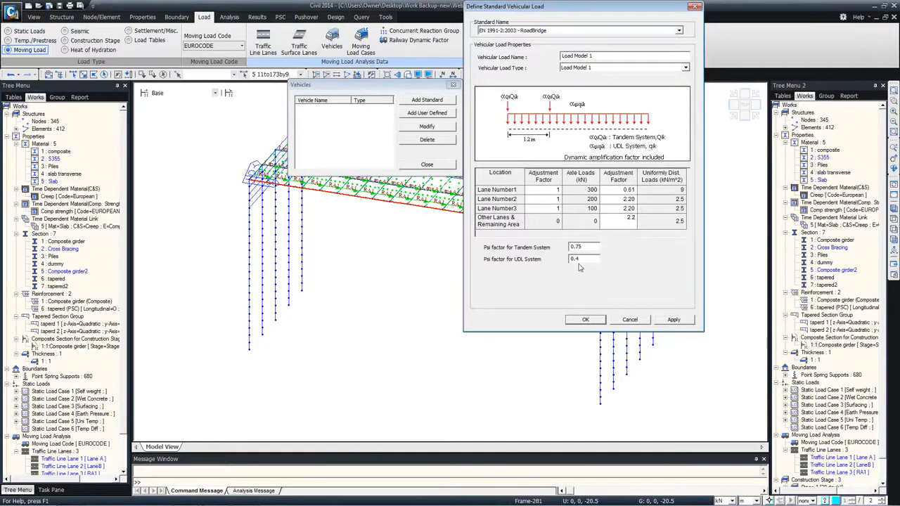
left_click(667, 320)
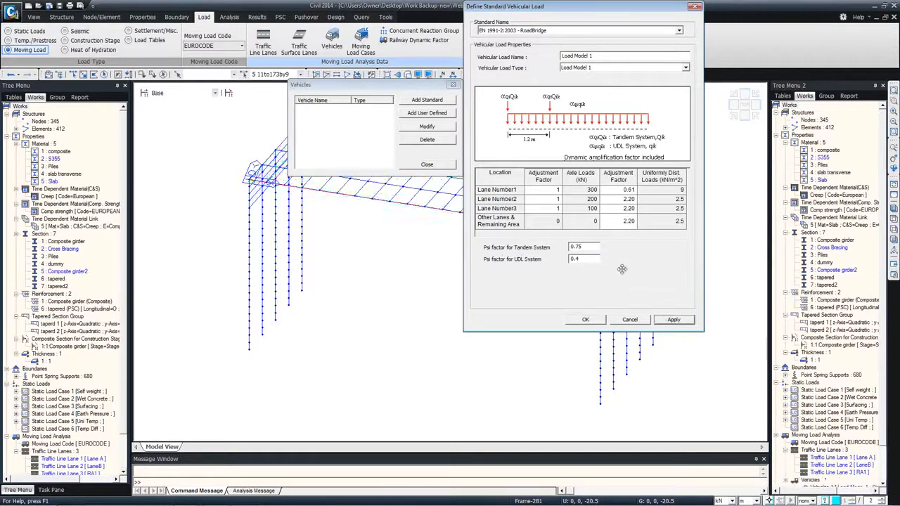
Step: Add the standard vehicle Load Model 3 (UK NA) using vehicle SOV 250
left_click(612, 67)
left_click(602, 101)
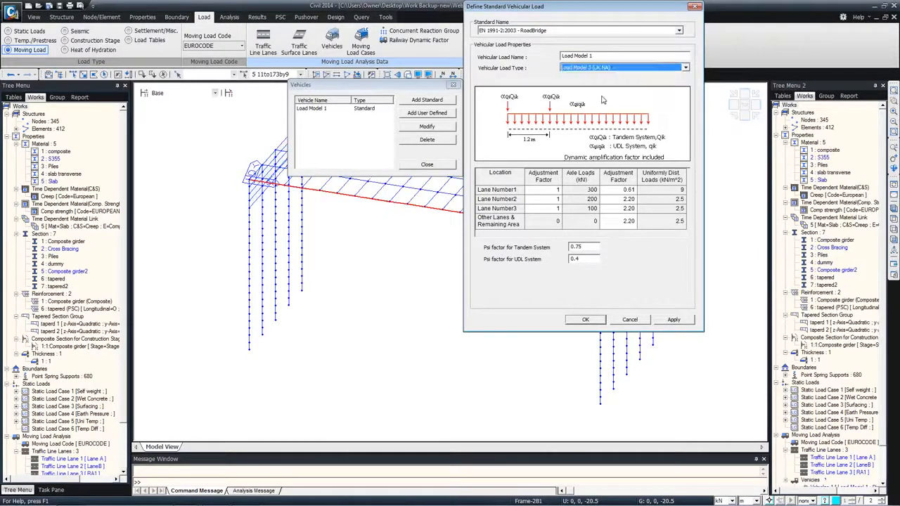
left_click(585, 79)
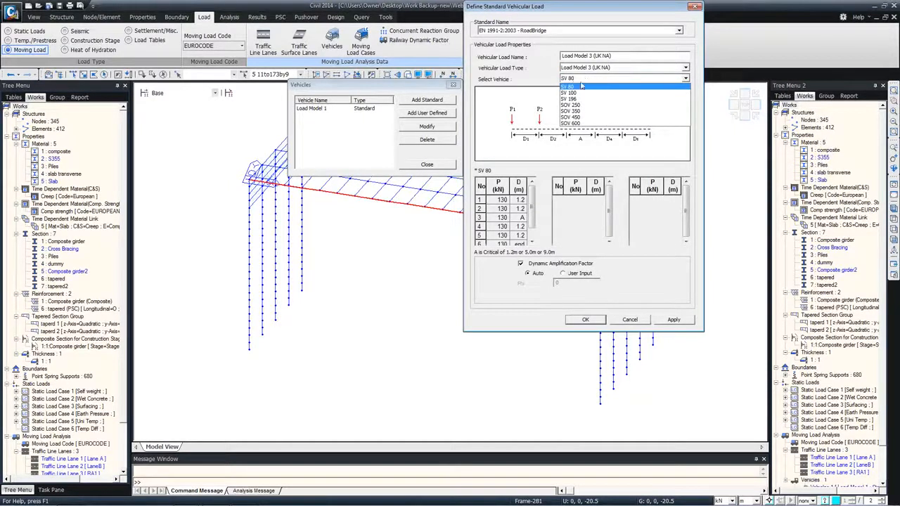
left_click(571, 105)
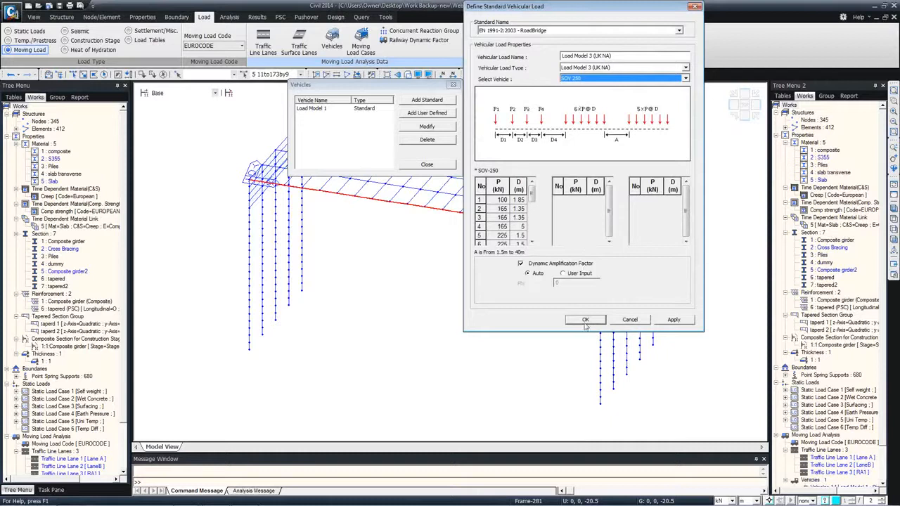
left_click(671, 320)
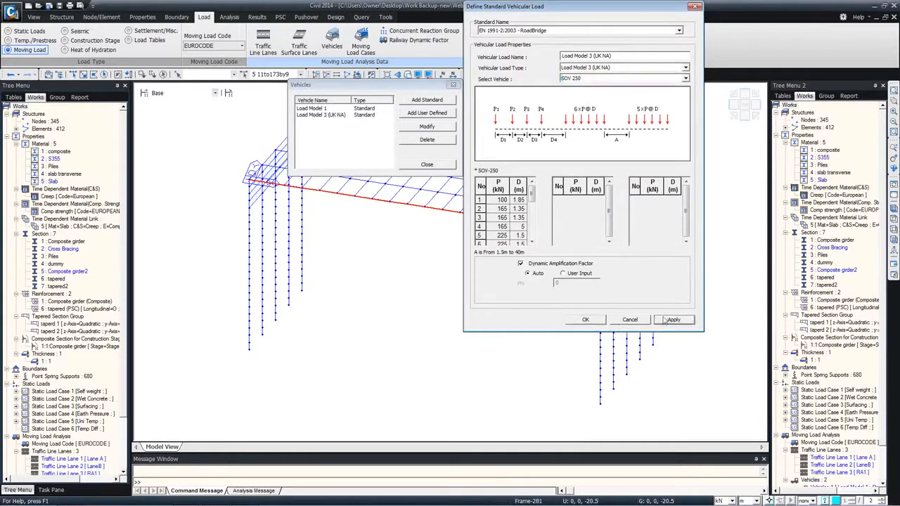
Step: Examine the EN 1991-2:2003 Rail Traffic Load and user-defined Permit Truck options without adding a vehicle, and leave the vehicle definitions
left_click(542, 32)
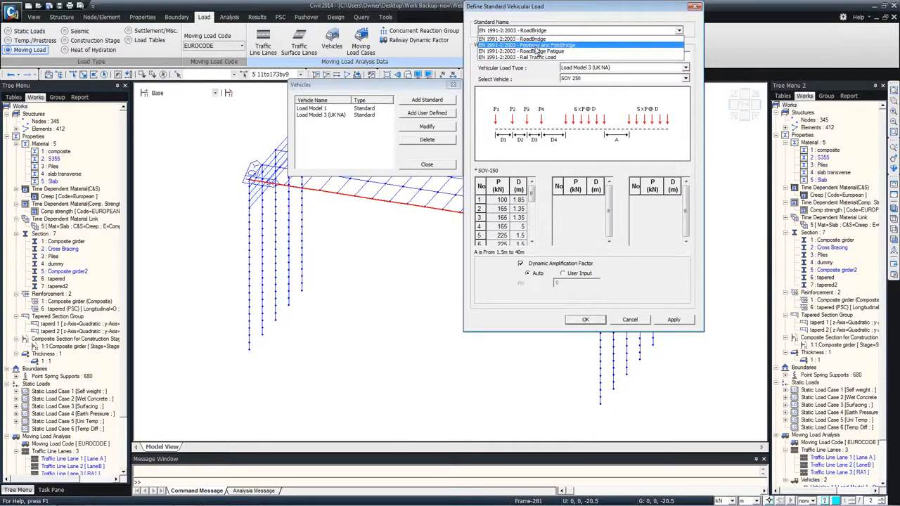
left_click(534, 58)
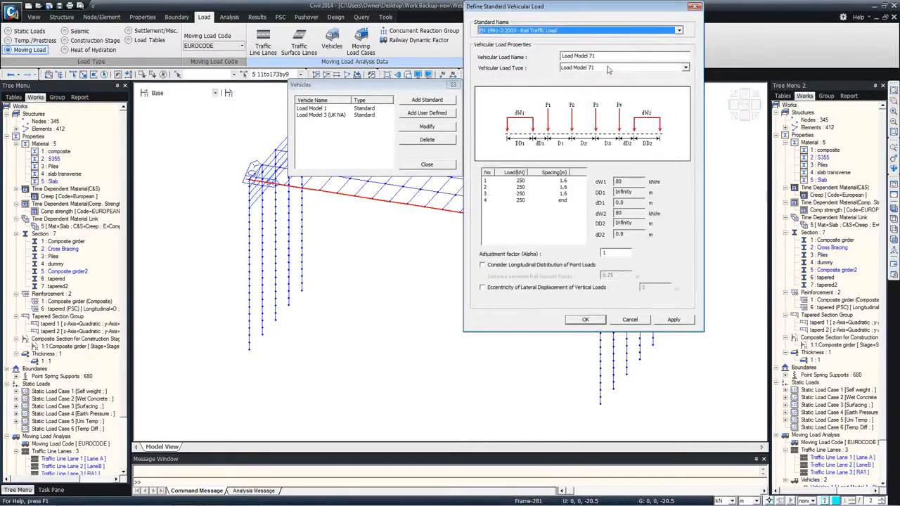
left_click(606, 68)
left_click(633, 328)
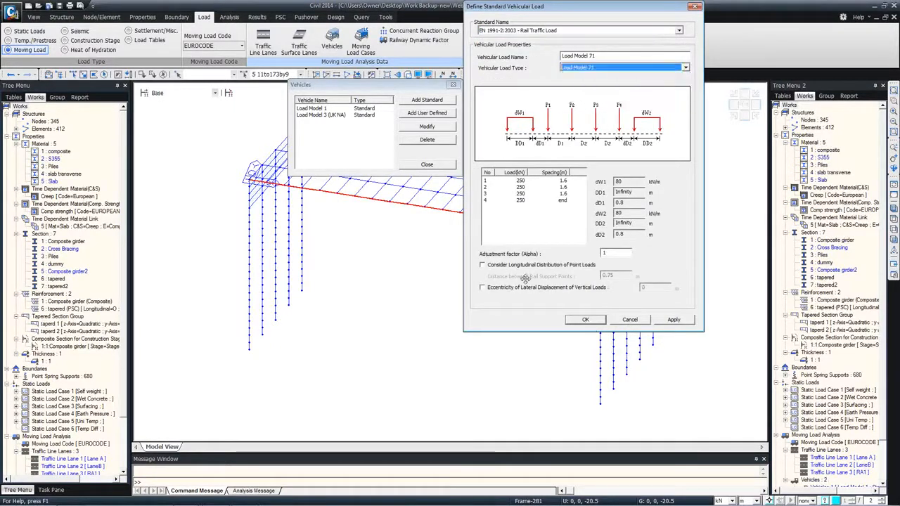
left_click(630, 320)
left_click(426, 113)
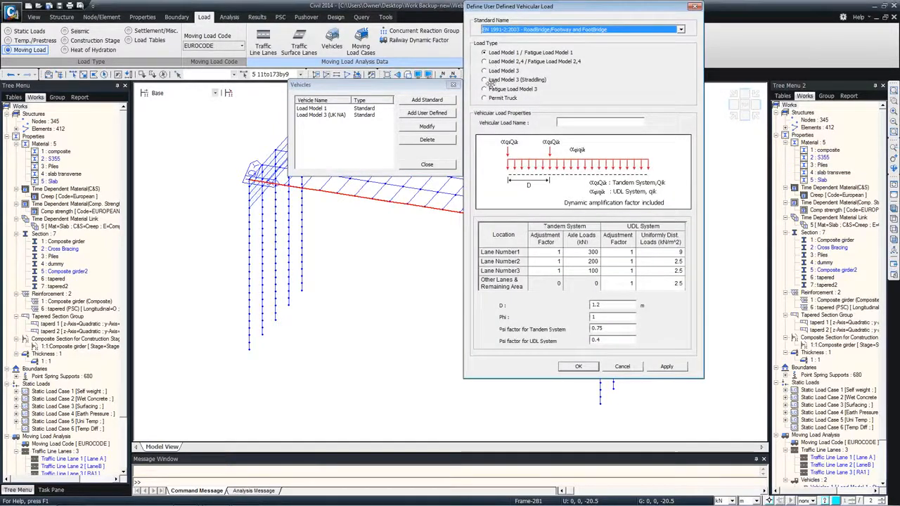
left_click(492, 99)
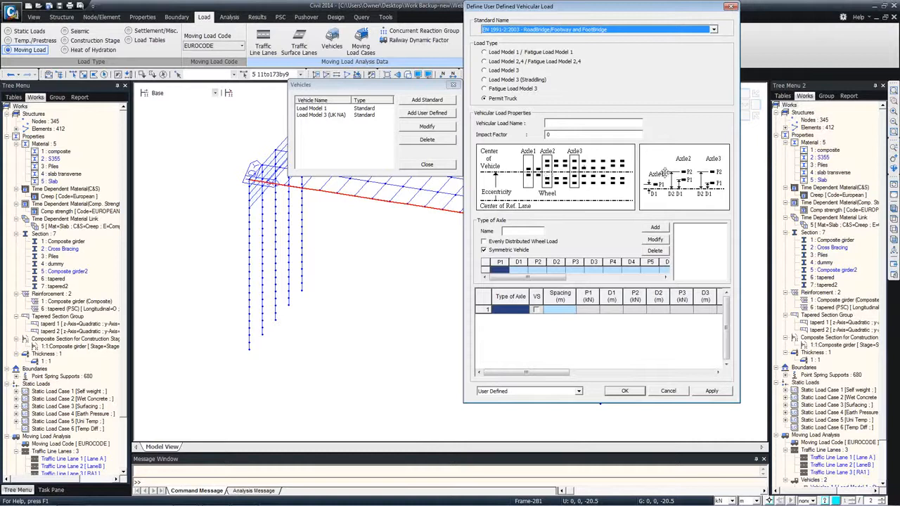
left_click(730, 7)
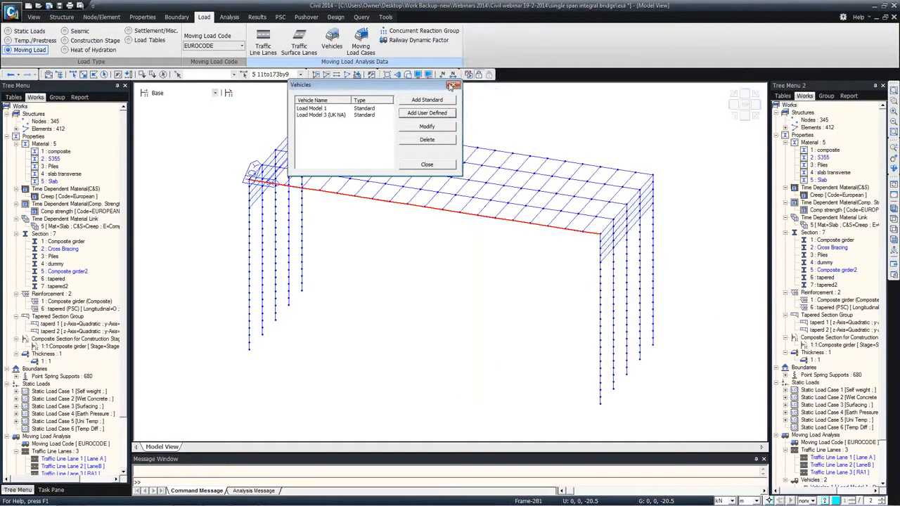
left_click(451, 86)
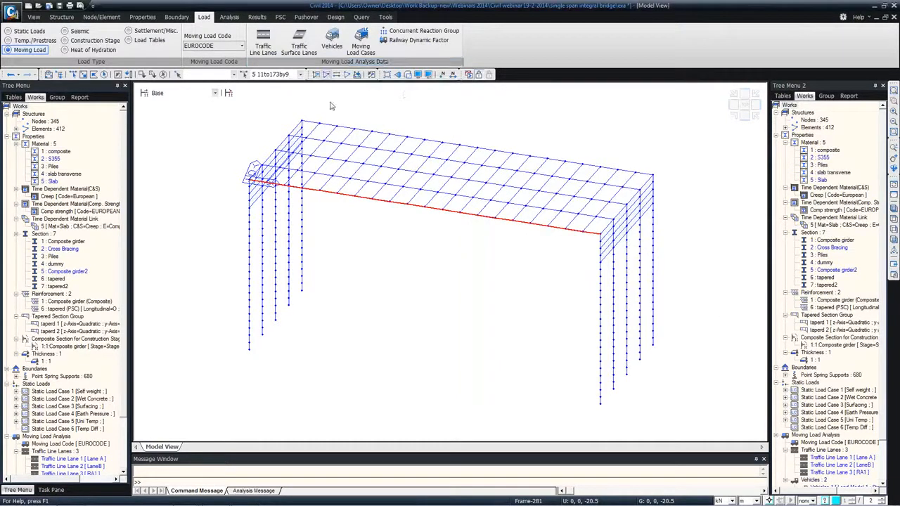
Step: Define moving load case gr1a with Load Model 1, ignoring the psi factor, assigning Lane A and LaneB and using RA1 as remaining area
left_click(359, 45)
left_click(151, 44)
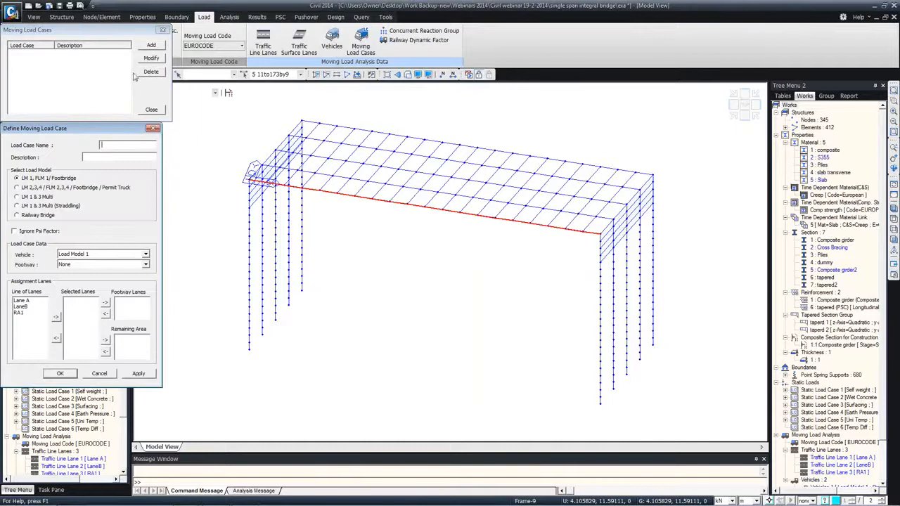
left_click_drag(95, 126, 331, 90)
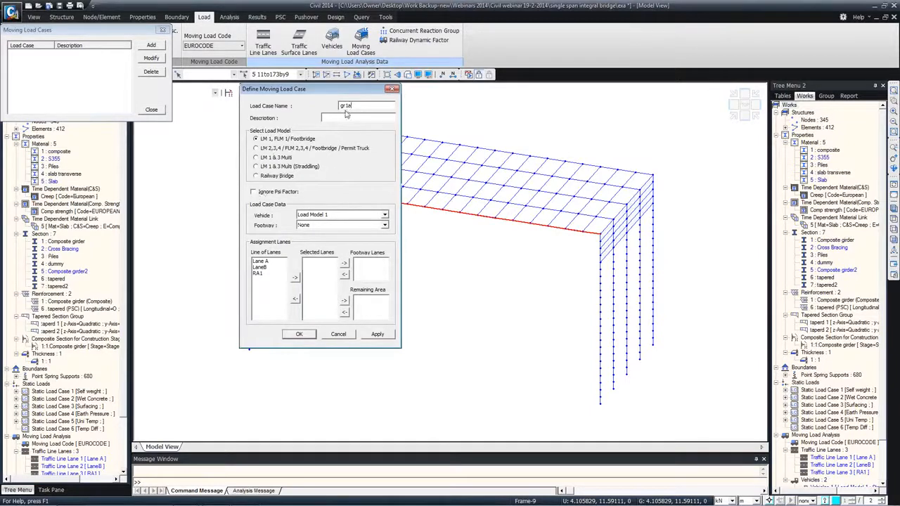
left_click(254, 191)
left_click_drag(262, 262, 263, 280)
left_click(296, 275)
left_click(312, 274)
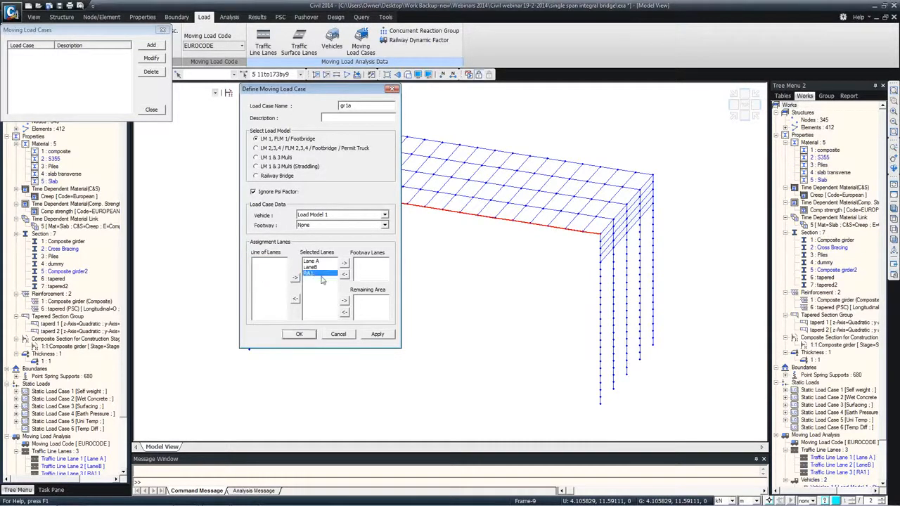
left_click(344, 301)
left_click(378, 335)
Step: Define moving load case gr5 as LM 1 & 3 Multi (Straddling) with Load Model 3 (UK NA) as special vehicle, straddling Lane A and LaneB
left_click_drag(363, 104, 334, 104)
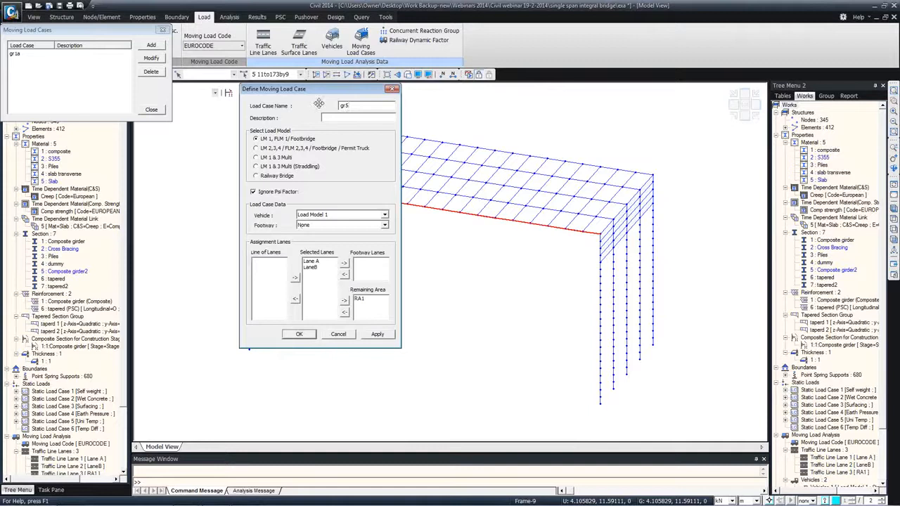
left_click(256, 167)
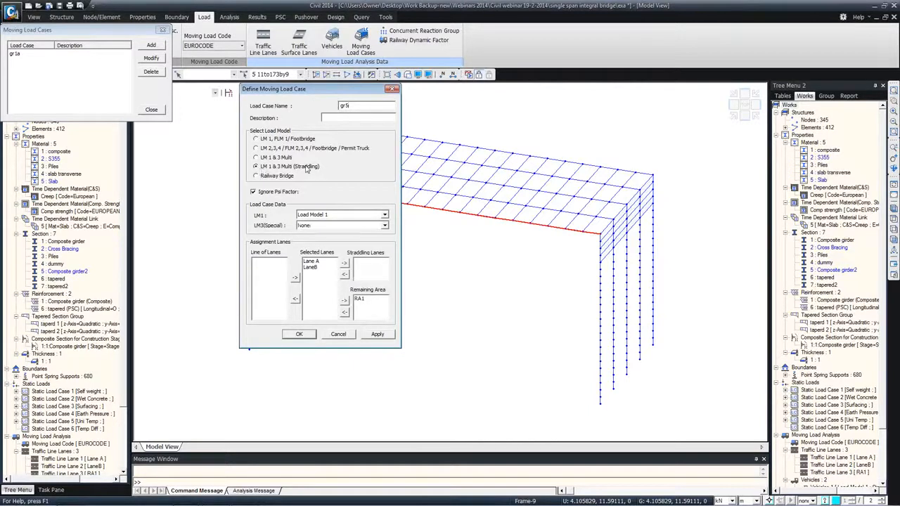
left_click(304, 225)
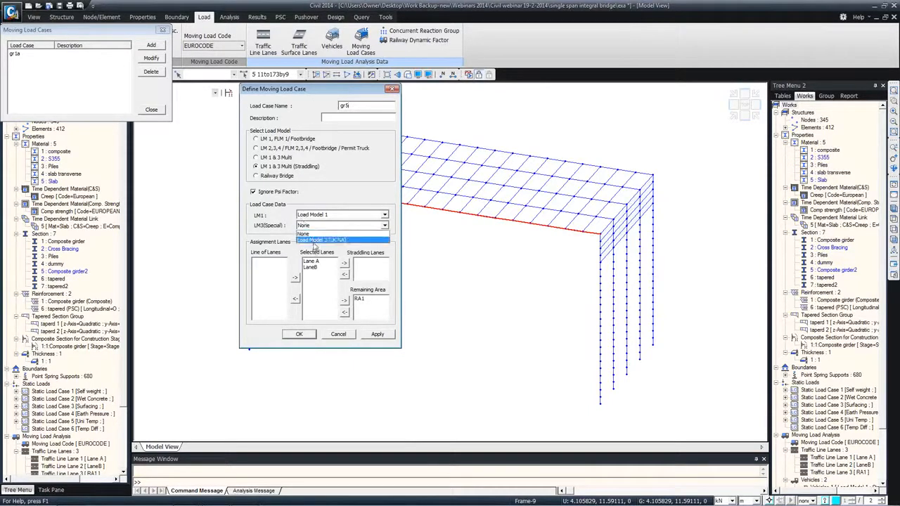
left_click(315, 241)
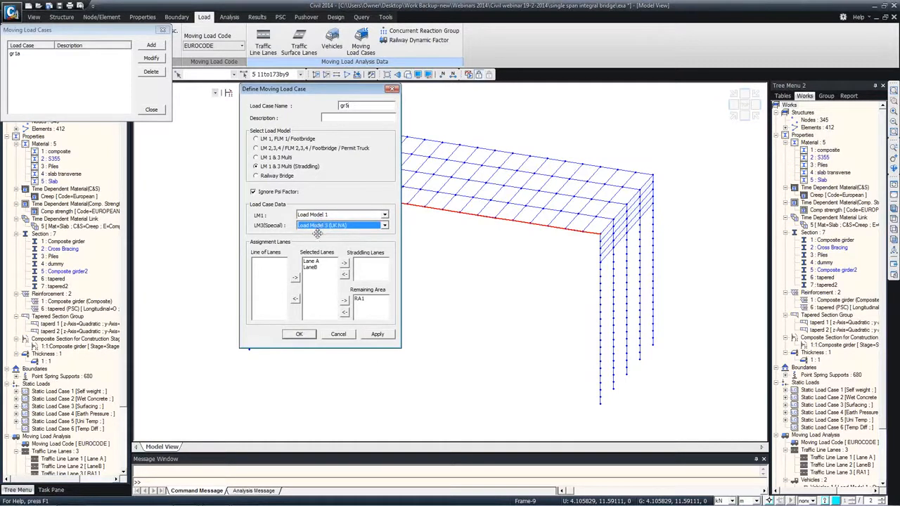
left_click_drag(310, 260, 311, 267)
left_click(344, 263)
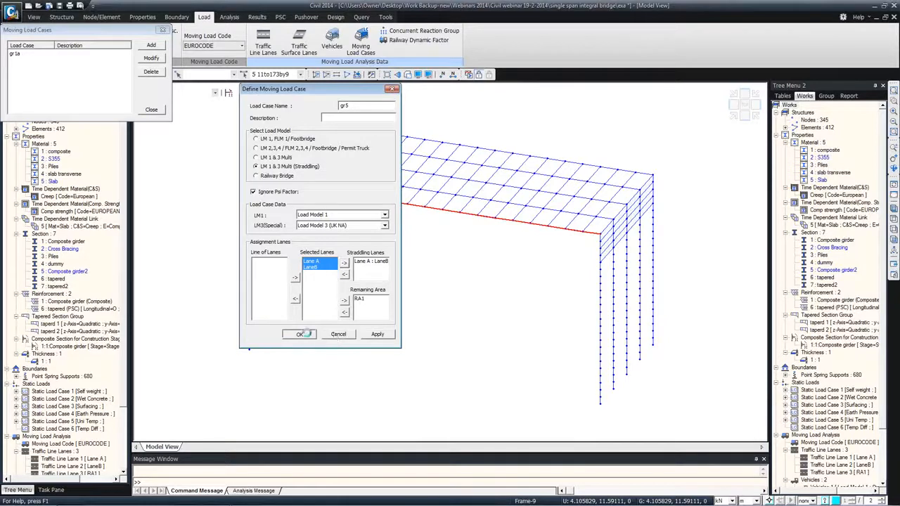
left_click(299, 334)
left_click(151, 110)
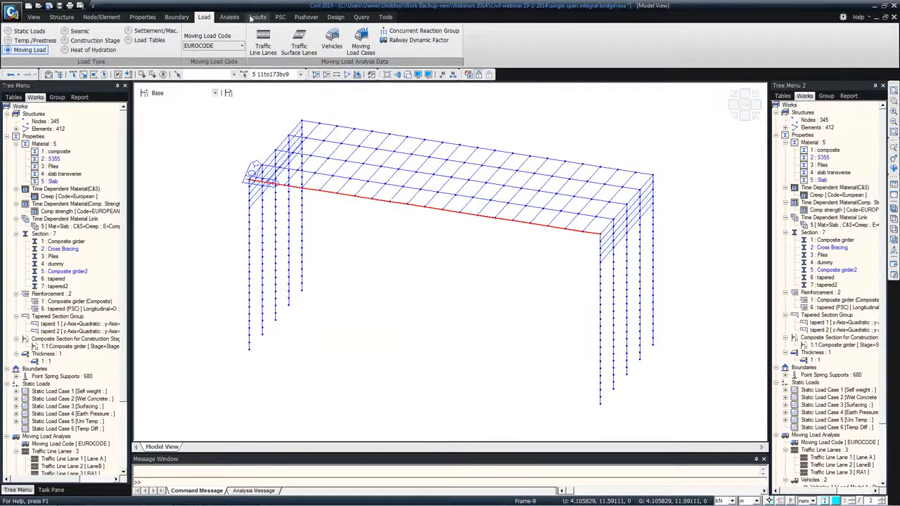
Step: Try out moving load calculation filters with reactions and displacements off and forces/moments limited by group, and discard the changes
left_click(229, 17)
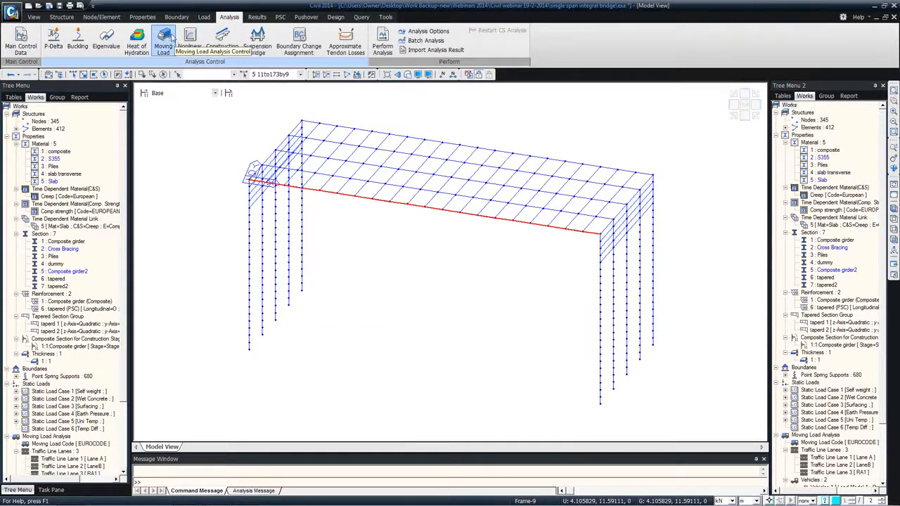
left_click(165, 40)
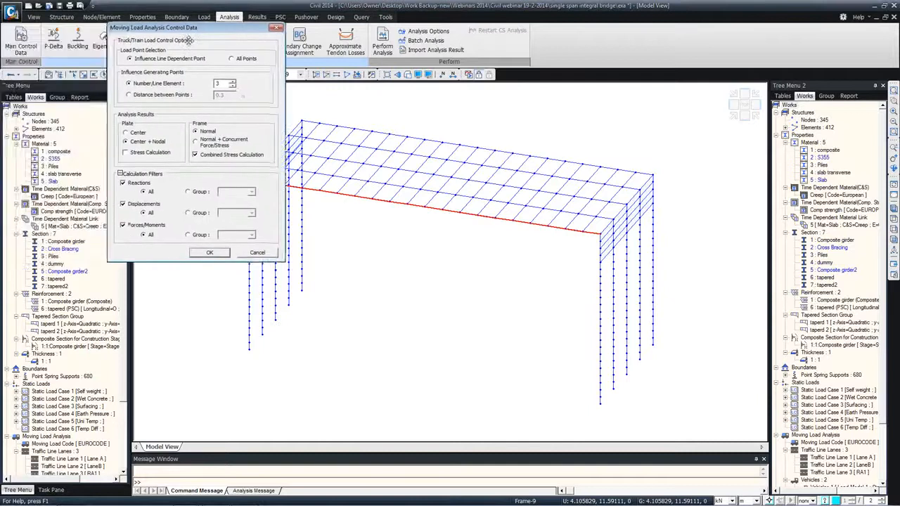
left_click(124, 185)
left_click(124, 206)
left_click(189, 236)
left_click(251, 236)
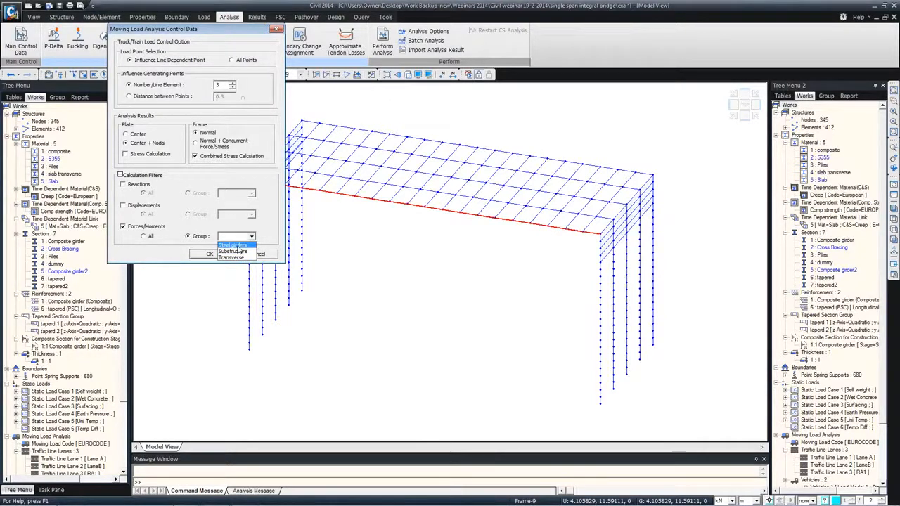
left_click(180, 238)
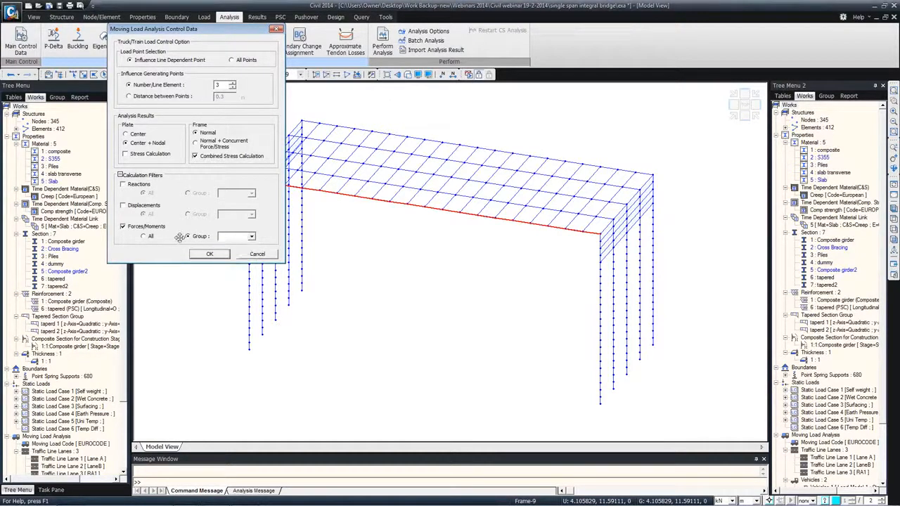
left_click(262, 255)
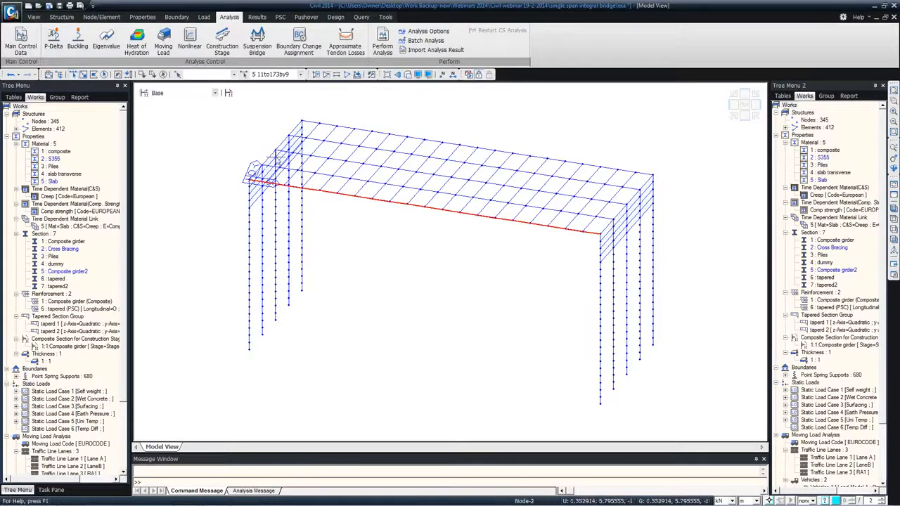
Step: Clear the selection of the edge girder elements in the bridge model
mouse_move(375, 183)
middle_mouse_down()
mouse_move(408, 211)
mouse_move(363, 183)
mouse_move(384, 173)
mouse_move(382, 195)
middle_mouse_up()
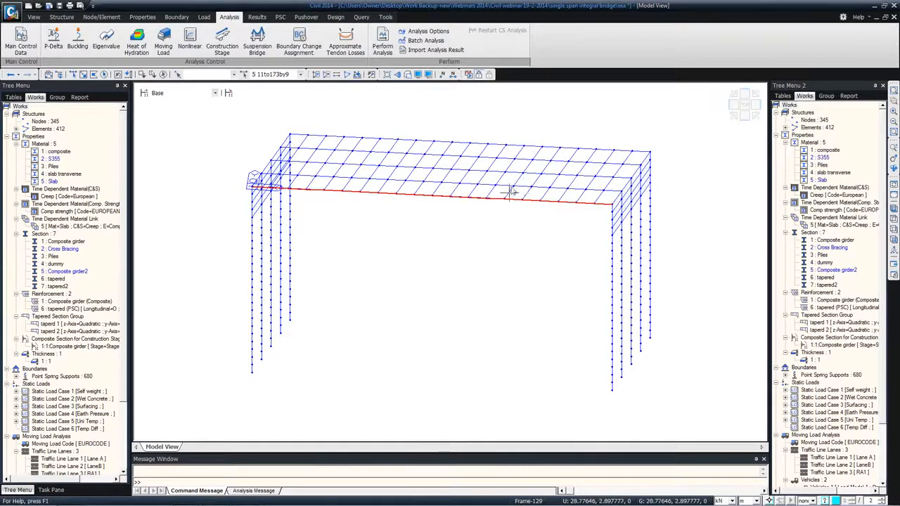
mouse_move(496, 190)
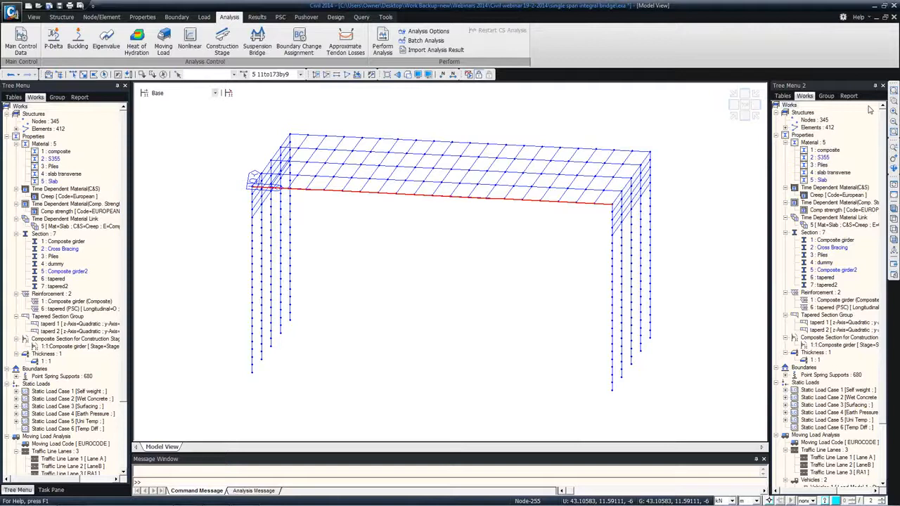
left_click(164, 74)
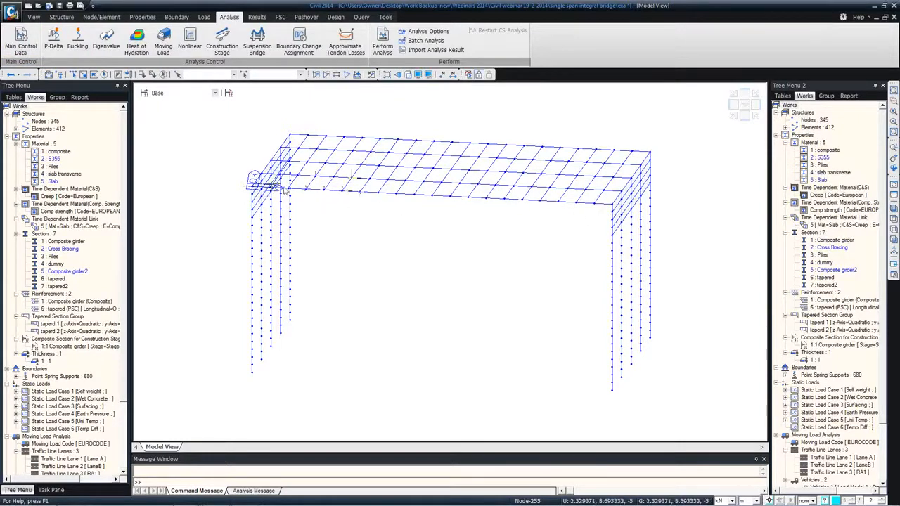
middle_click_drag(216, 147, 285, 127)
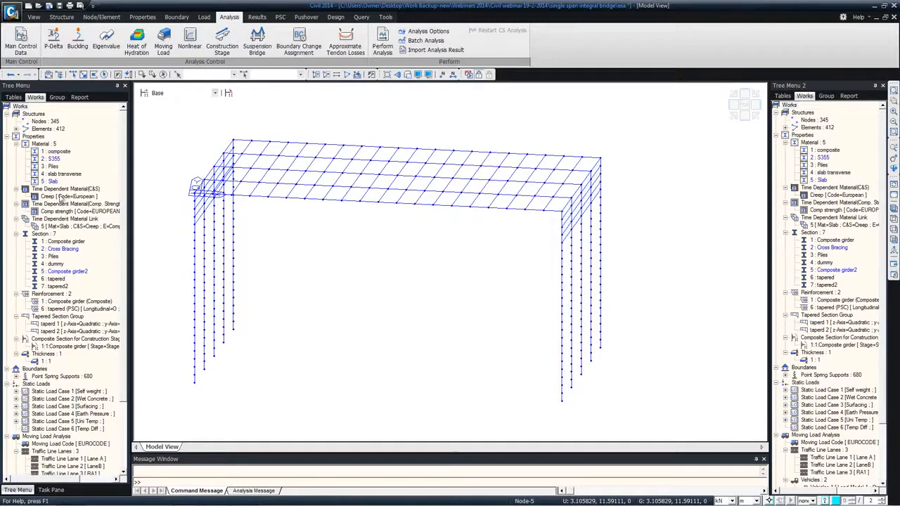
Step: Start a new section of type PSC-Value and open the PSC section database for it
right_click(46, 234)
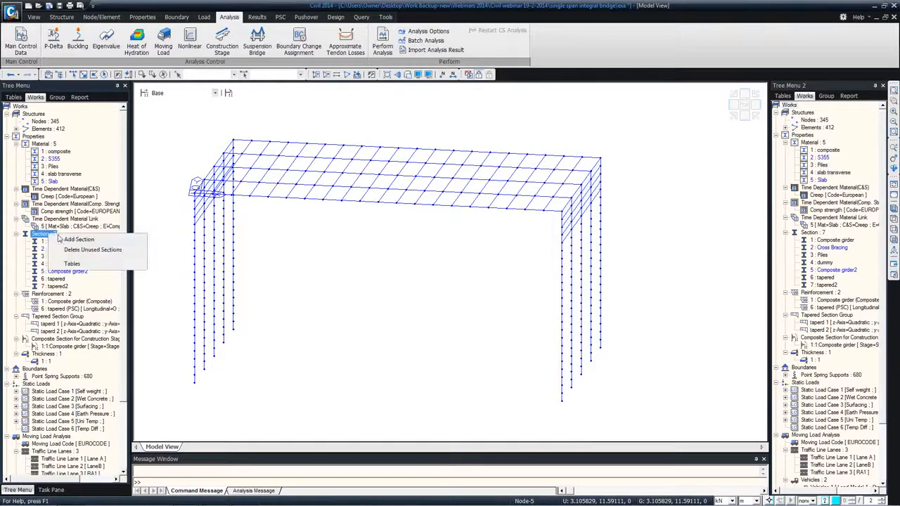
left_click(79, 239)
left_click(445, 118)
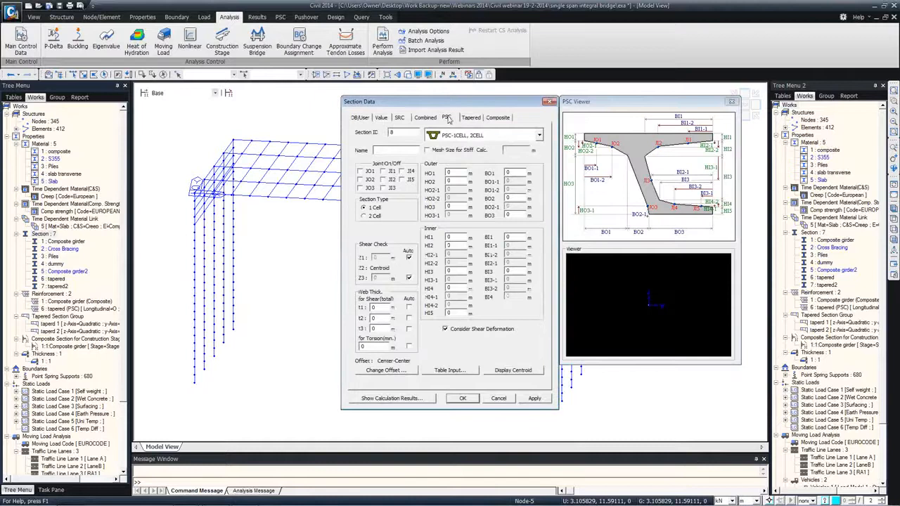
left_click(454, 138)
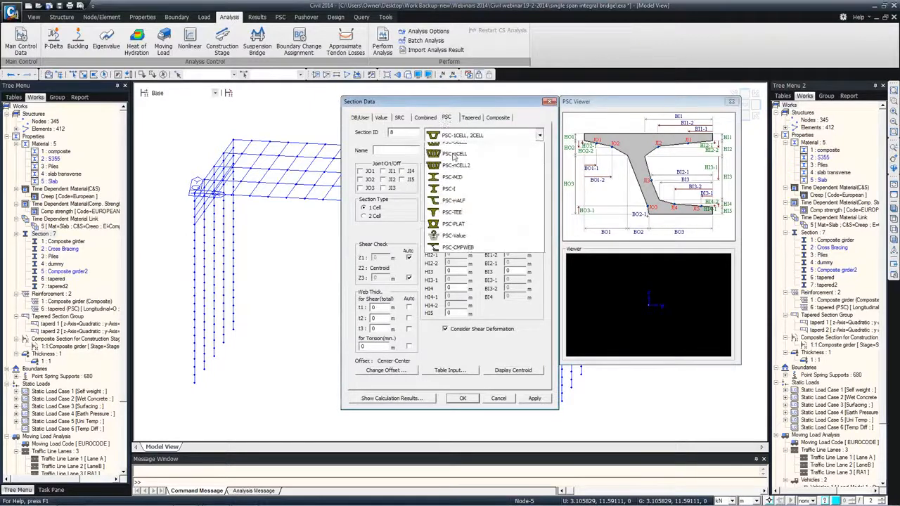
left_click(455, 255)
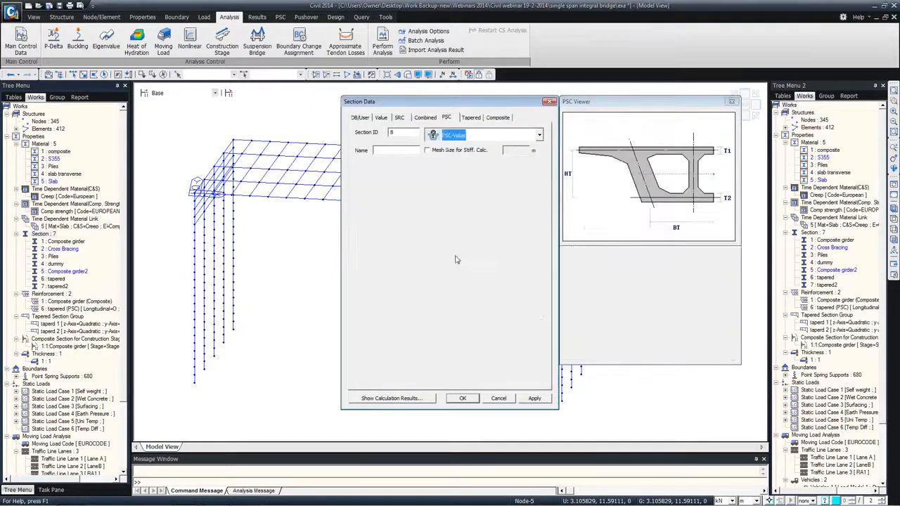
left_click(404, 177)
left_click(398, 192)
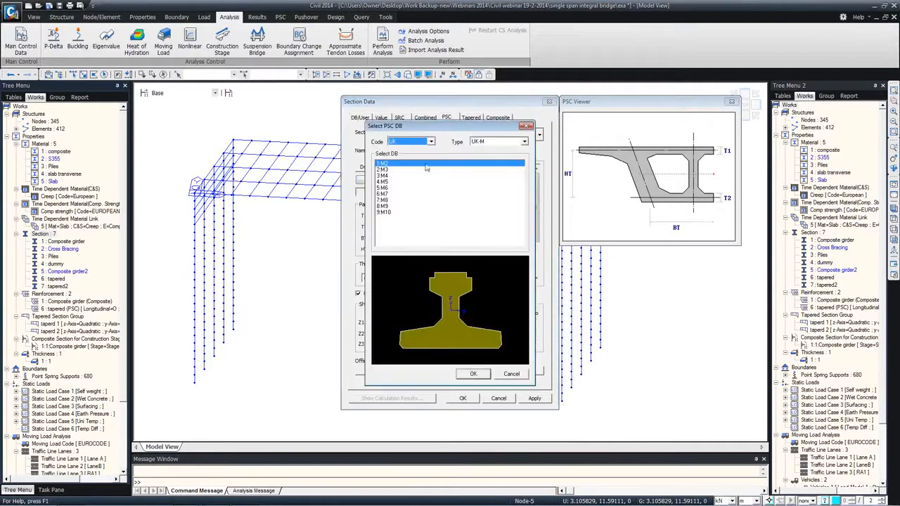
Step: Load the TY8 profile of type UK-TY(Rebate) from the UK PSC database into the section
left_click(507, 141)
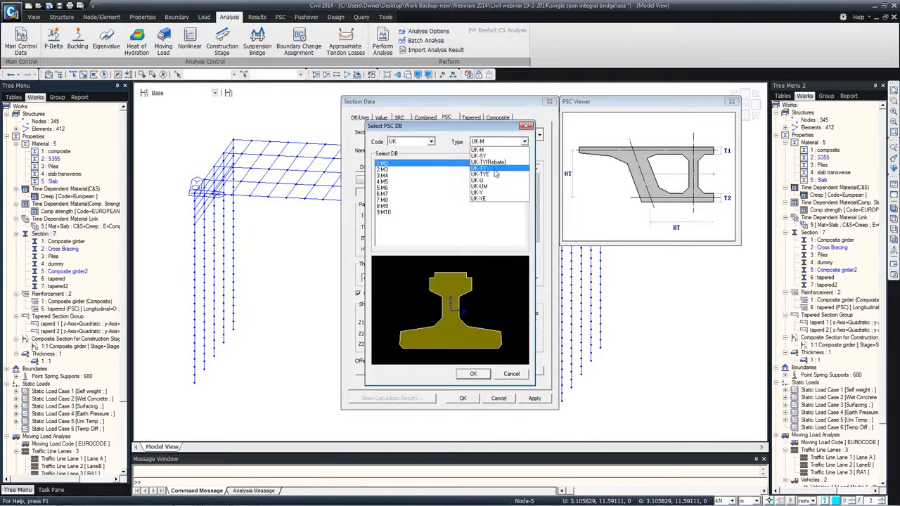
left_click(494, 169)
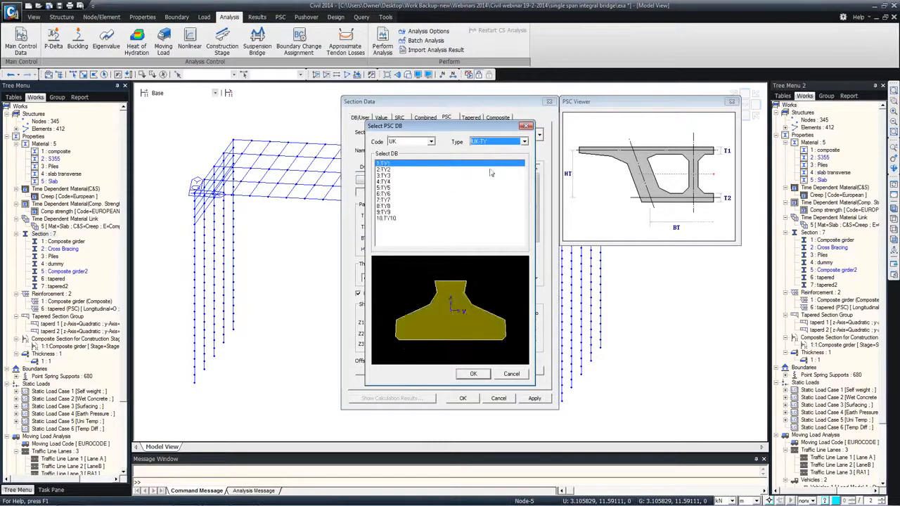
left_click(493, 142)
left_click(494, 162)
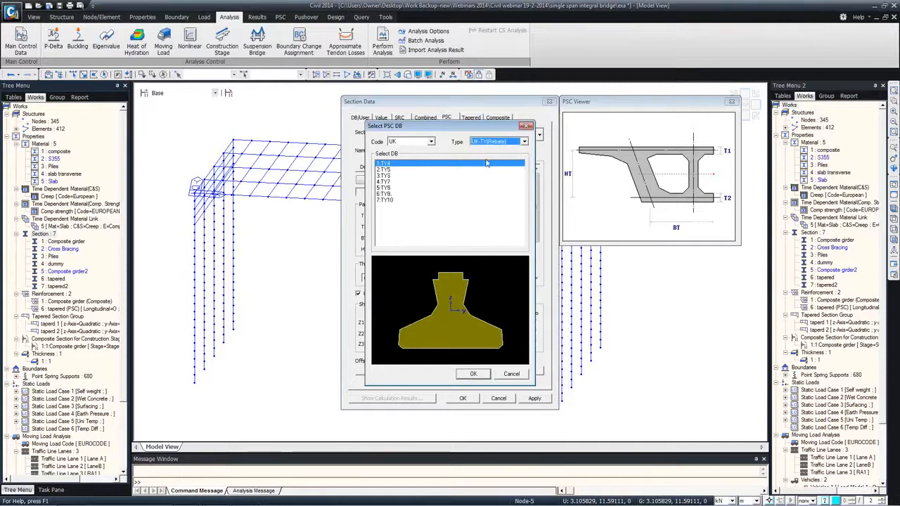
left_click(385, 189)
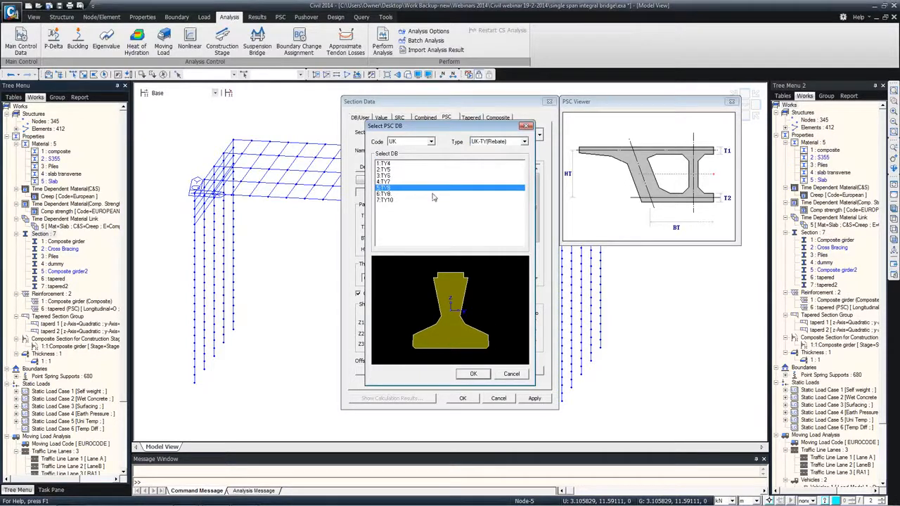
left_click(474, 375)
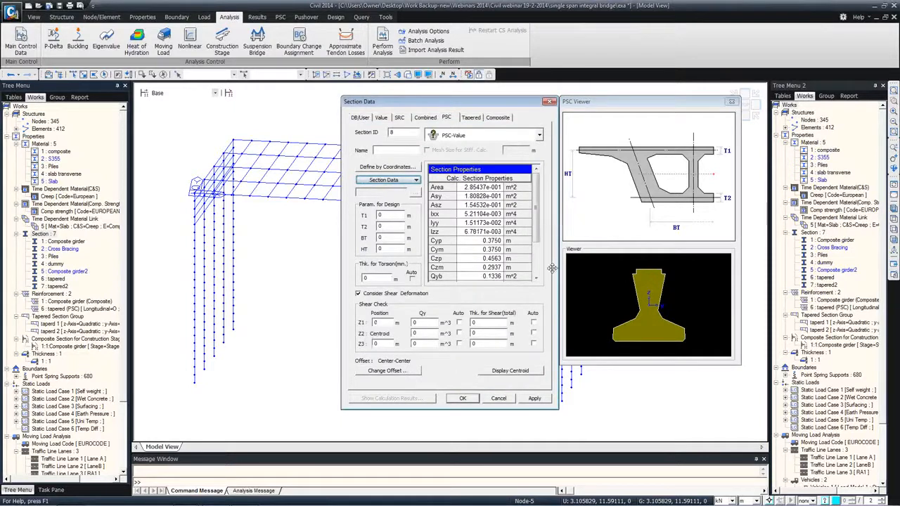
Step: Name the section TY8 and set the design parameters T1 and T2 to 0.2 m and BT and HT to 1 m
left_click(381, 149)
type("TYB")
key("Tab")
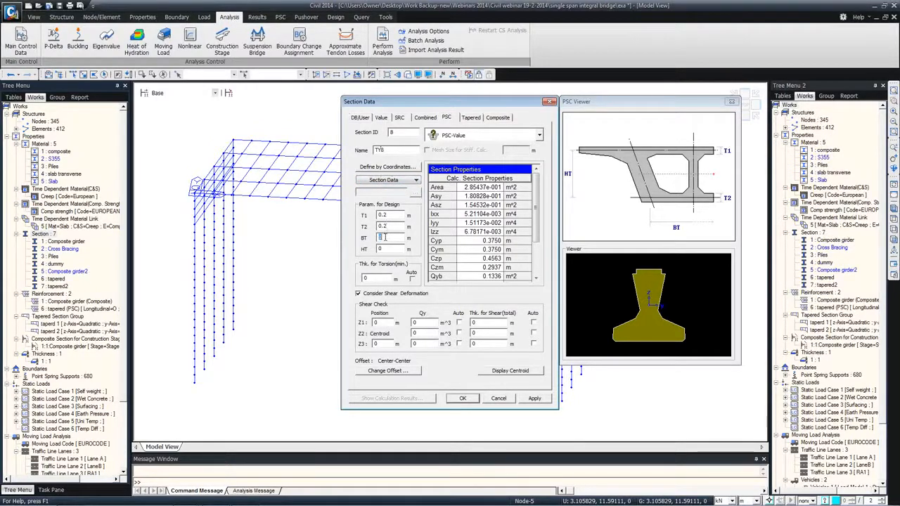
type("1")
Step: Set the TY8 section's torsion thickness to 0.4 m and its shear check positions to 0.7 m for Z1 and 0.3 m for Z3
left_click(374, 278)
type(".4")
type(".8")
type("7")
type(".3")
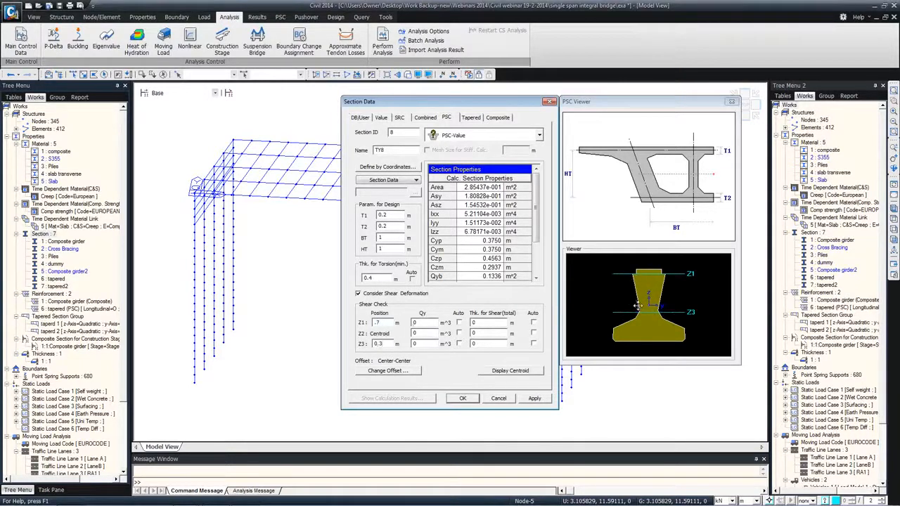
Step: Enable automatic Qy and shear thickness for Z1, Z2 and Z3, and save the TY8 section
left_click(459, 322)
left_click(459, 333)
left_click(460, 344)
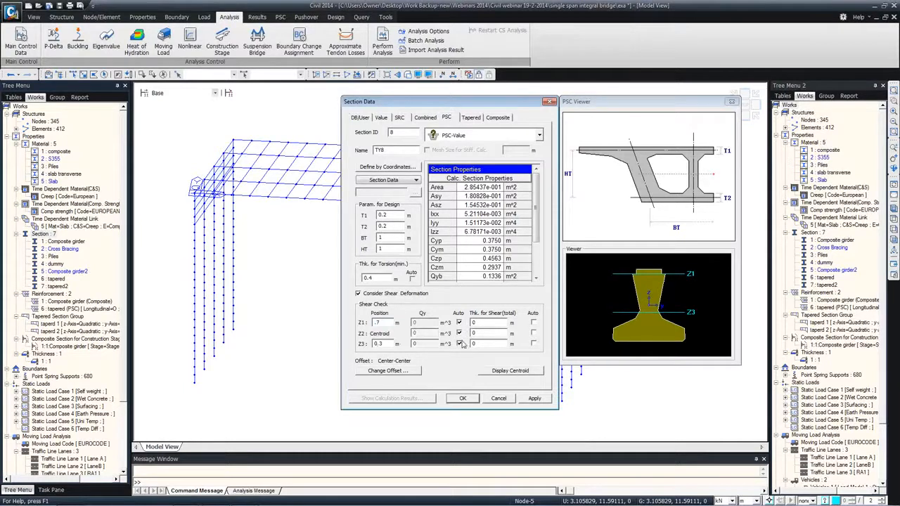
left_click(533, 323)
left_click(533, 333)
left_click(533, 343)
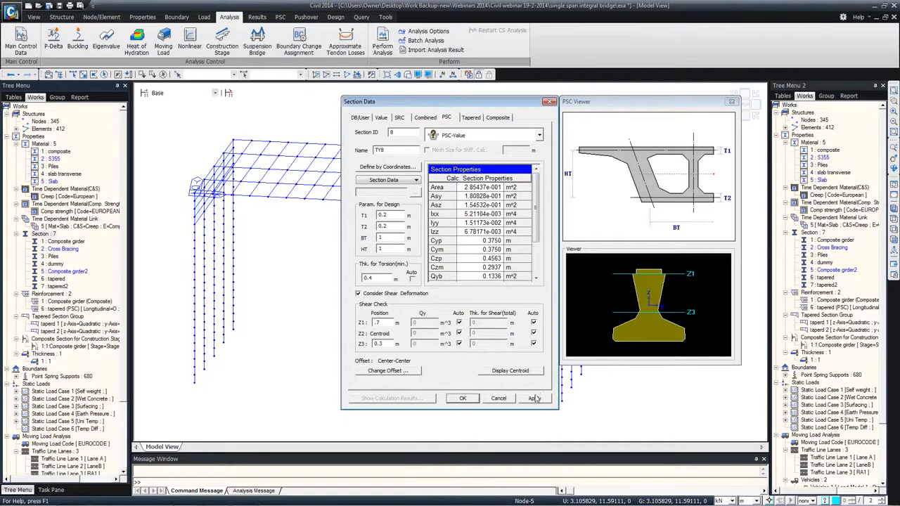
left_click(464, 399)
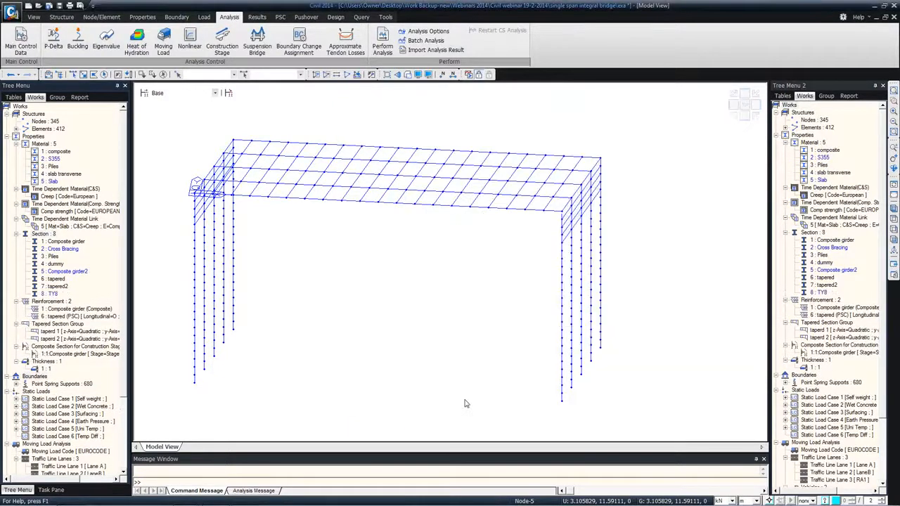
Step: Add a Composite-PSC section named COmposite precast with a slab width of 3 m and 1 girder
right_click(53, 236)
left_click(71, 240)
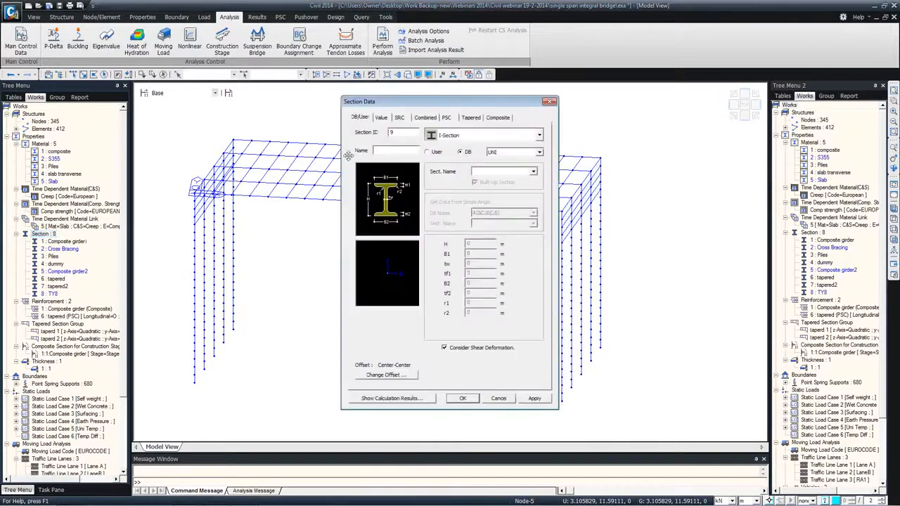
left_click(507, 118)
left_click(529, 150)
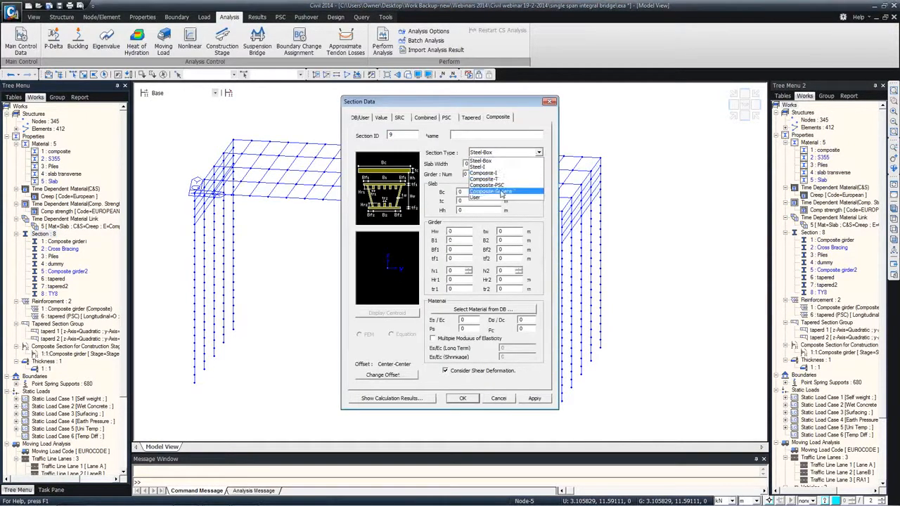
left_click(493, 184)
left_click(464, 135)
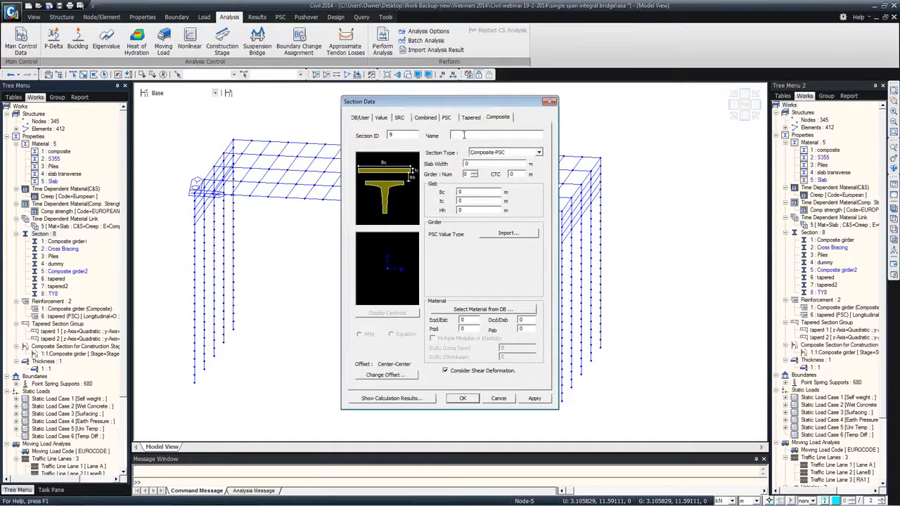
type("COmposite precast")
key("Tab")
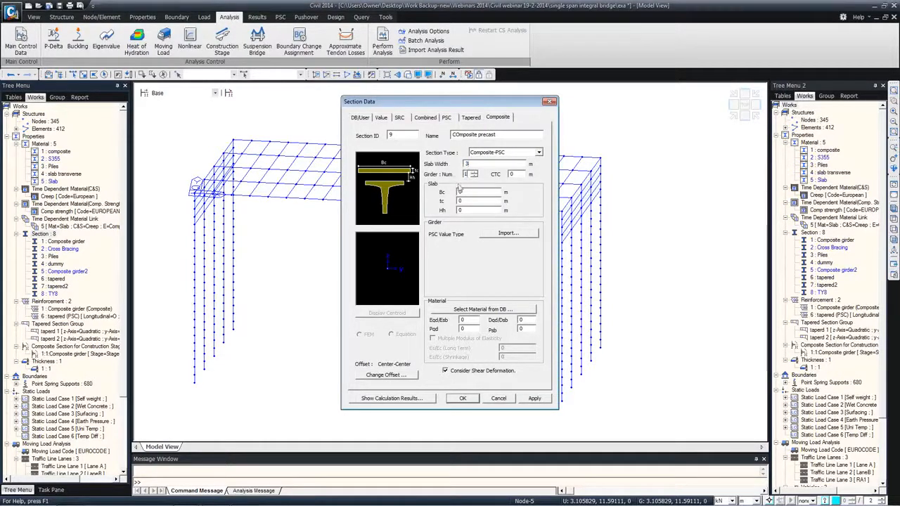
Step: Set the slab's Bc to 3 m and tc to 0.3 m, and import TY8 as the girder
double_click(464, 194)
type(".3")
left_click(506, 235)
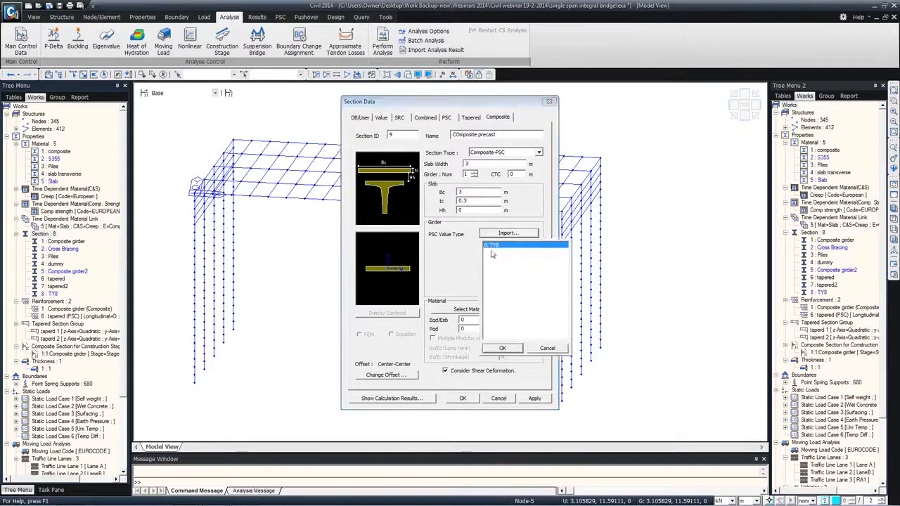
left_click(502, 347)
Step: Assign EN04(RC) concrete C40/50 to the slab and C50/60 to the girder of the composite section
left_click(492, 310)
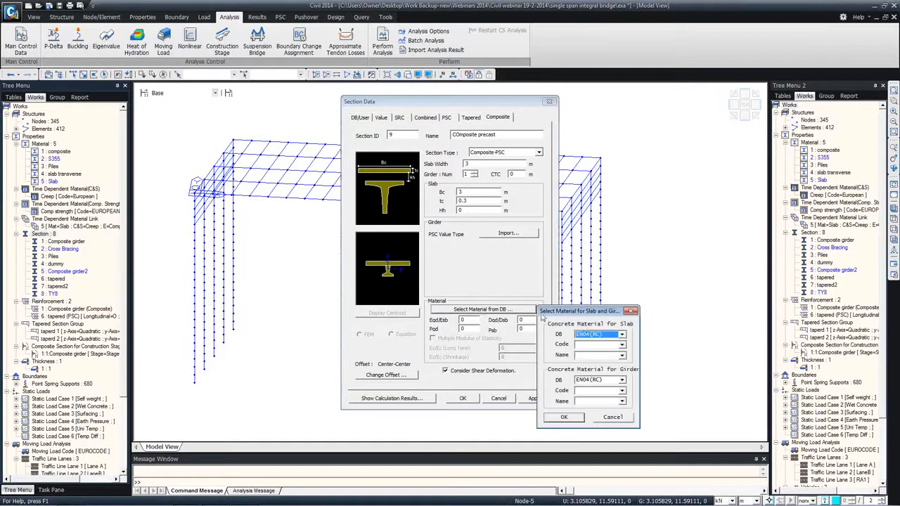
left_click(622, 355)
left_click(616, 398)
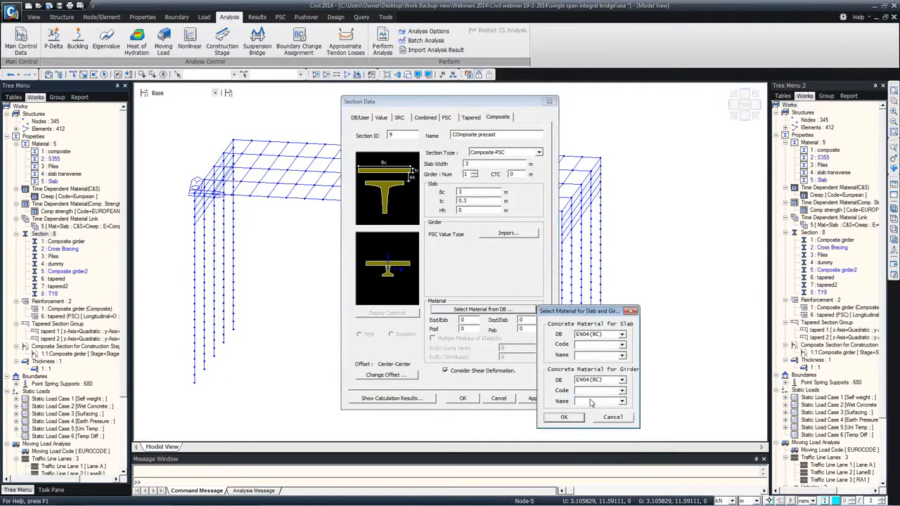
left_click(622, 400)
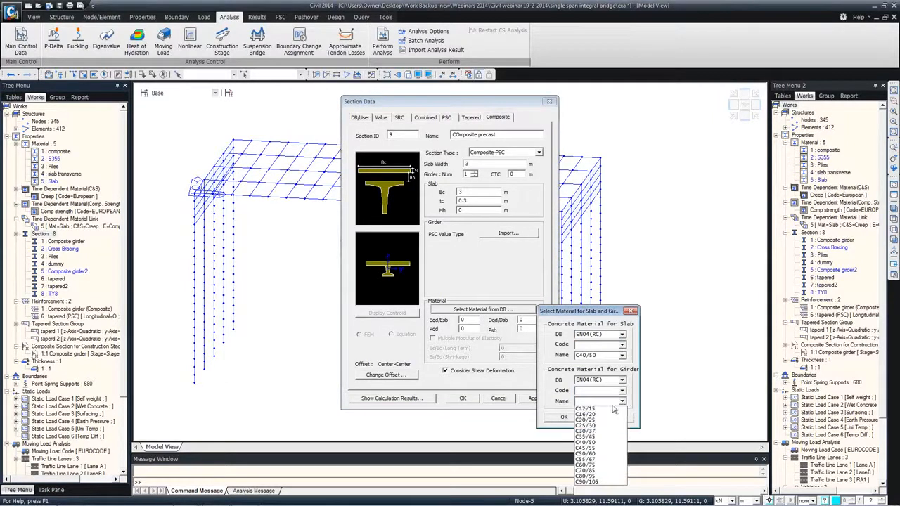
left_click(591, 454)
left_click(564, 418)
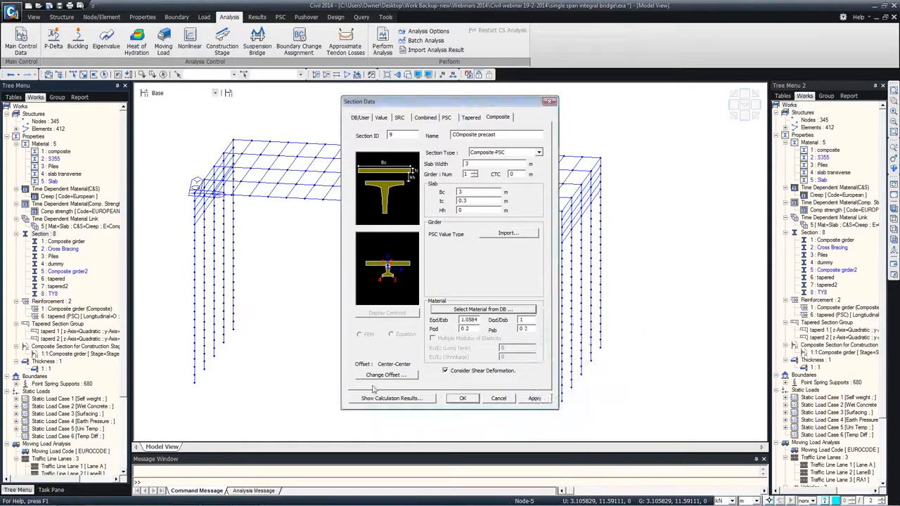
Step: Change the offset of the COmposite precast section and save the section
left_click(380, 374)
left_click(393, 234)
left_click(392, 252)
left_click(492, 283)
left_click(463, 398)
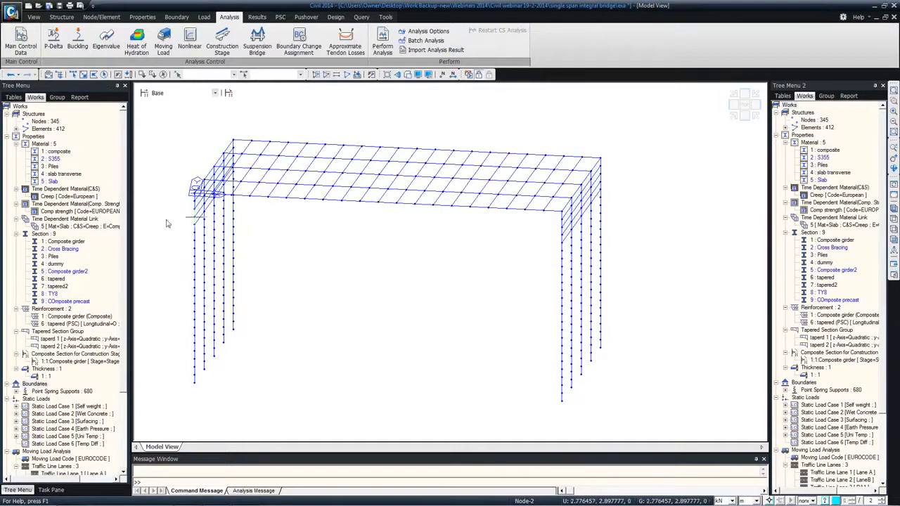
Step: Assign the COmposite precast section to all elements of the composite material, and display the model with solid section shapes
left_click(56, 152)
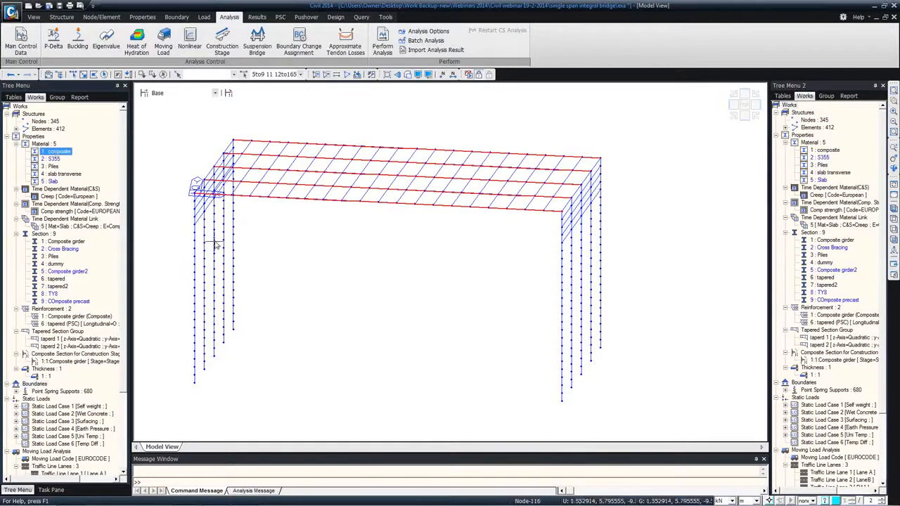
left_click(62, 301)
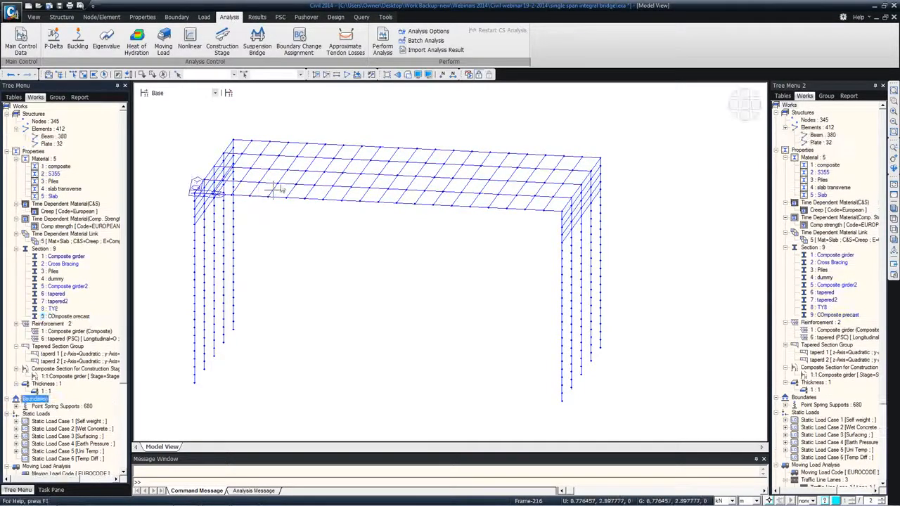
left_click(409, 75)
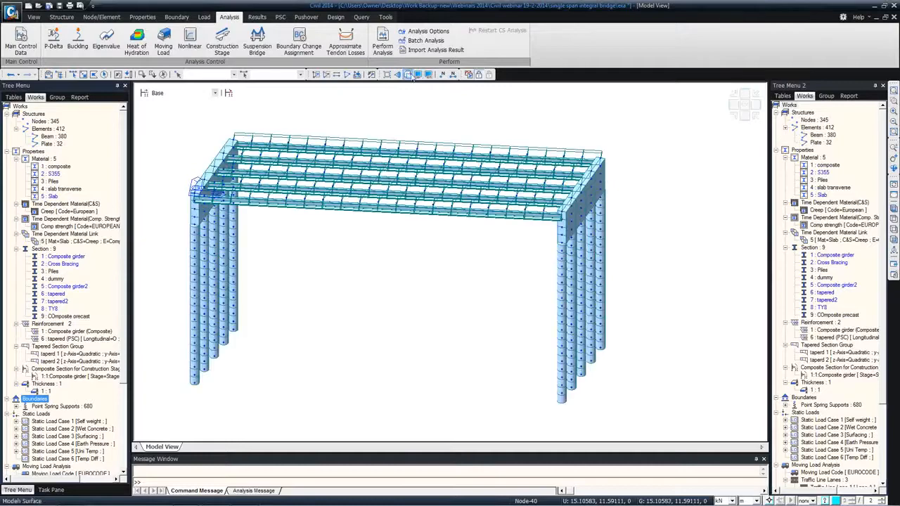
middle_click_drag(360, 180, 380, 183, "ctrl")
scroll(372, 193, "up", 3)
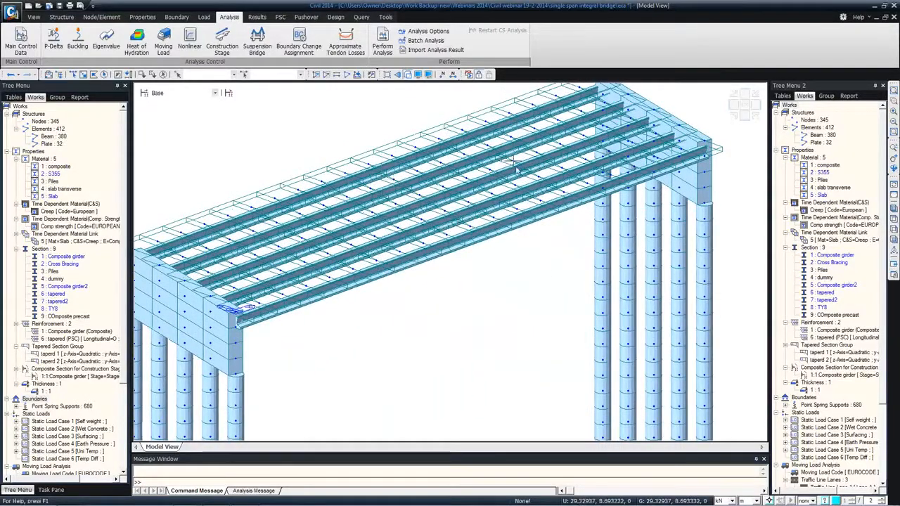
mouse_move(478, 204)
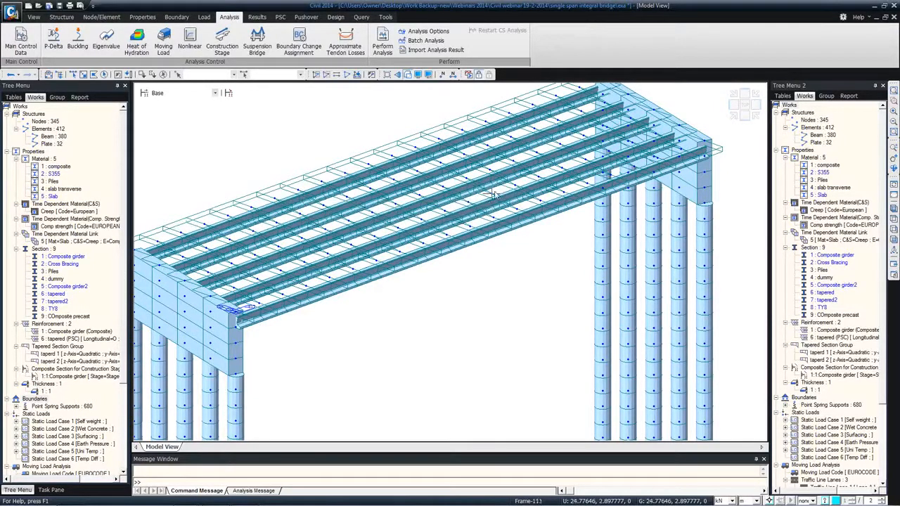
middle_click_drag(250, 198, 338, 207)
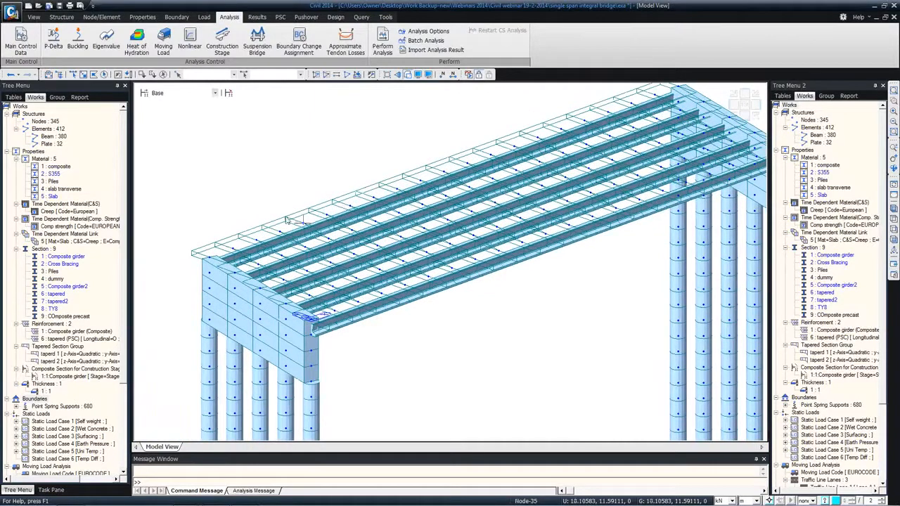
Step: Activate only the elements that use the COmposite precast section, and save the model
right_click(70, 317)
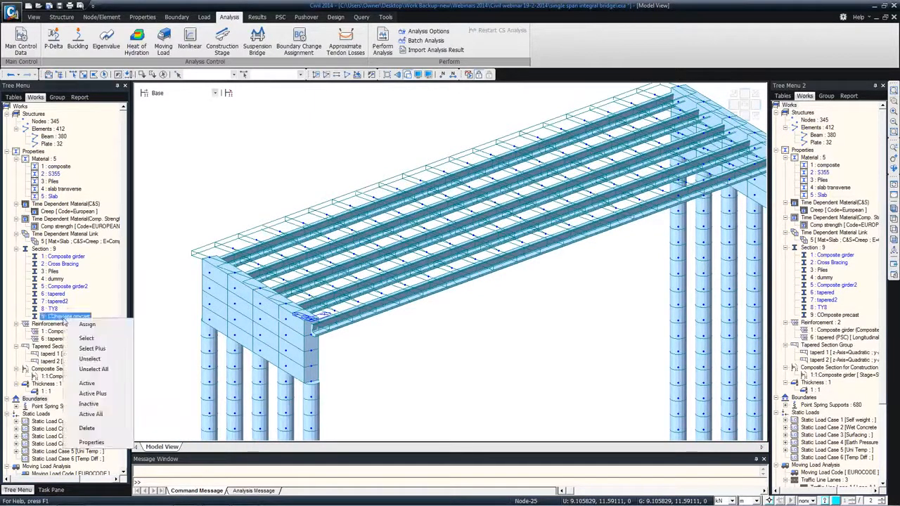
left_click(89, 389)
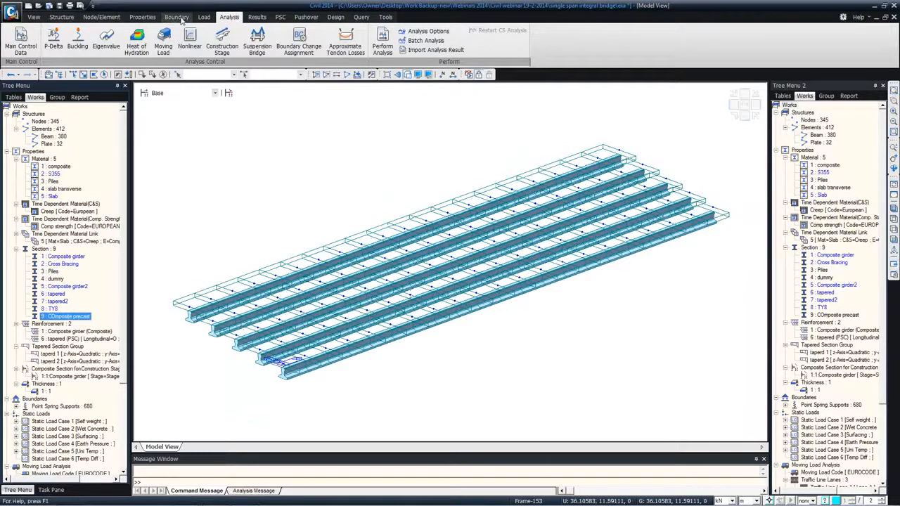
left_click(203, 17)
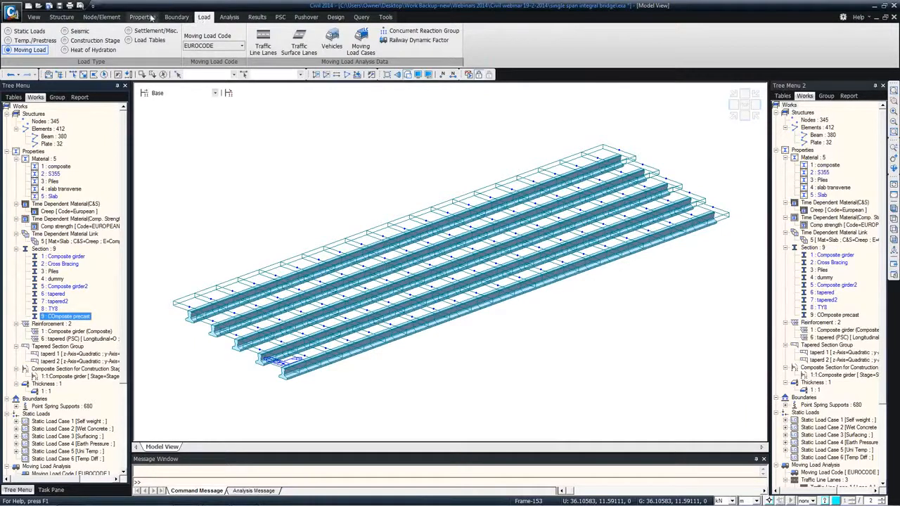
left_click(176, 17)
left_click(211, 17)
left_click(224, 17)
key("ctrl+s")
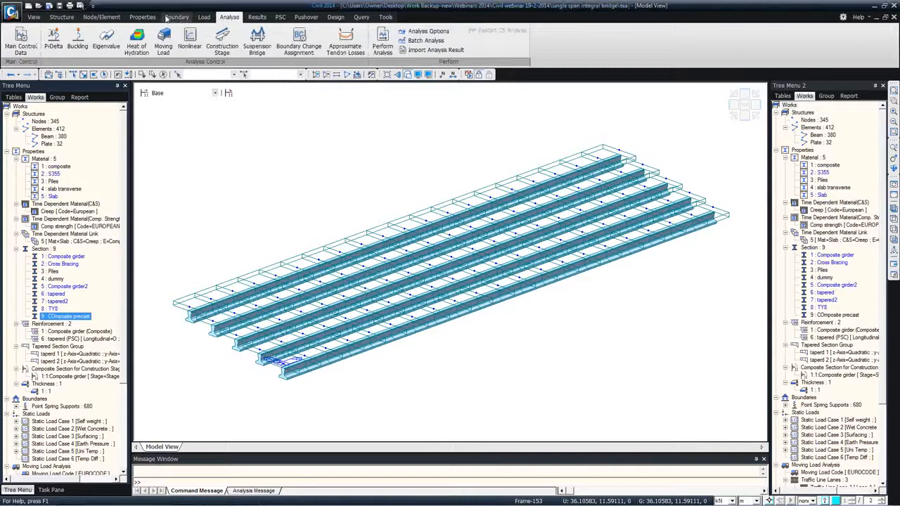
Step: Start a PSC bridge tendon template on the lowest girder line in plan, elements 5 11to173by9, and preview the section at element 5
left_click(62, 17)
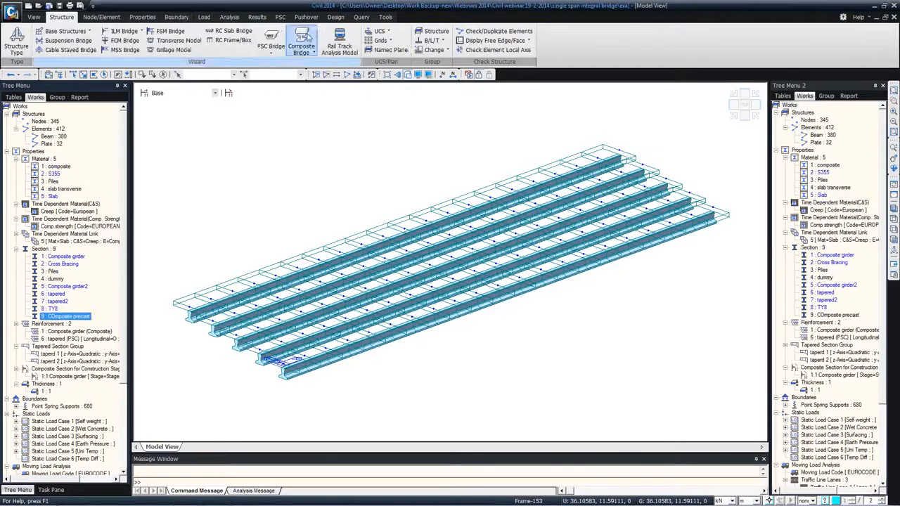
left_click(270, 44)
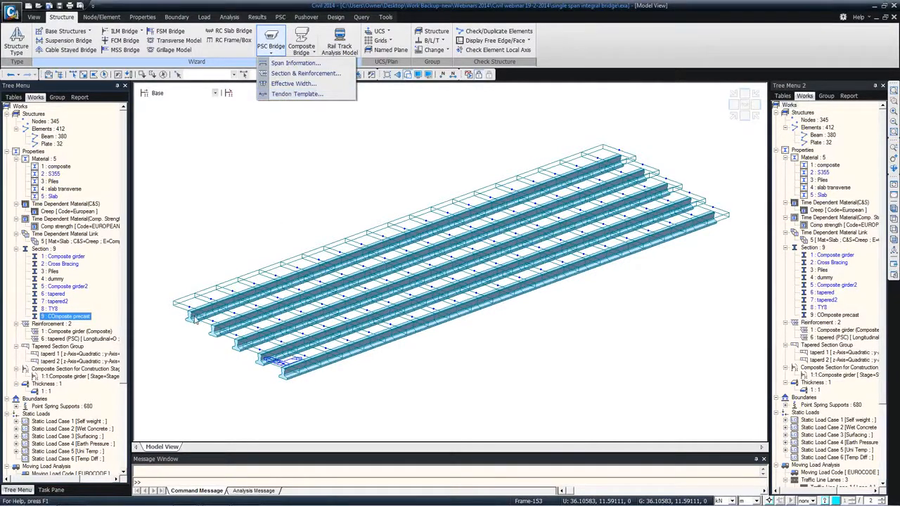
left_click(295, 96)
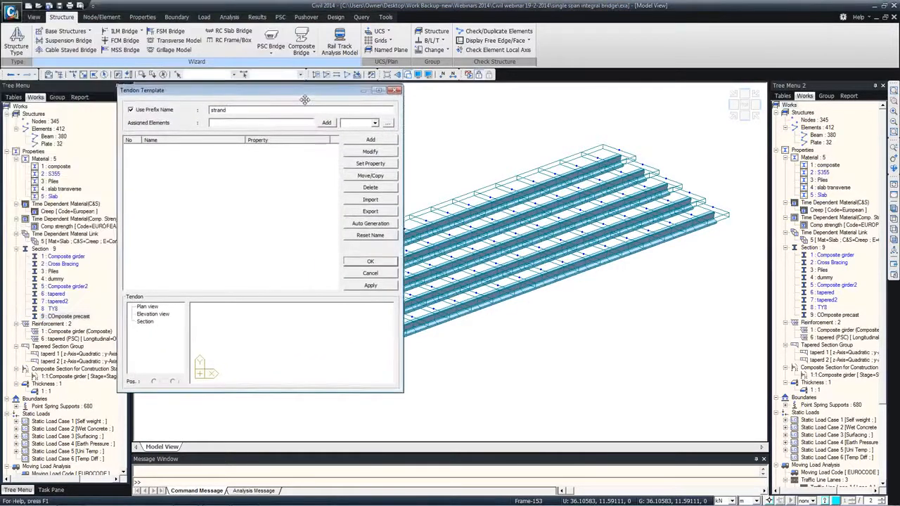
left_click_drag(304, 100, 304, 105)
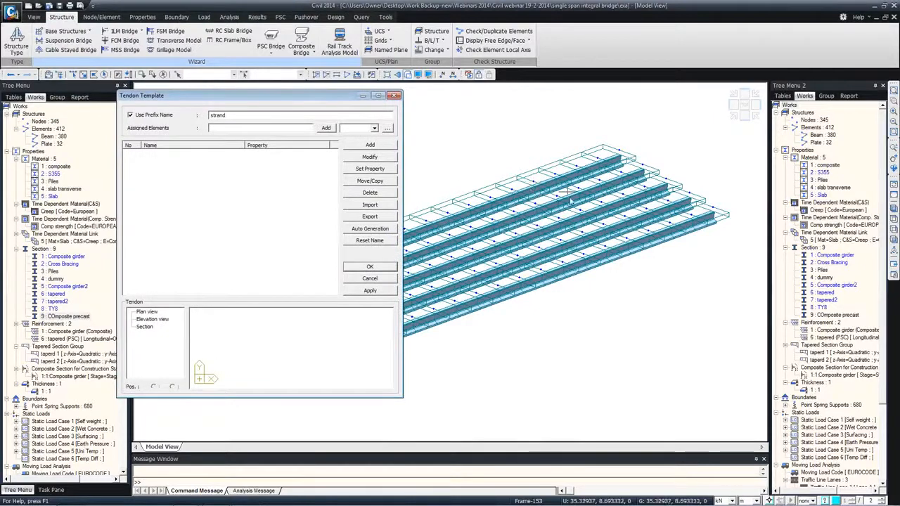
left_click(894, 224)
left_click_drag(287, 107, 517, 20)
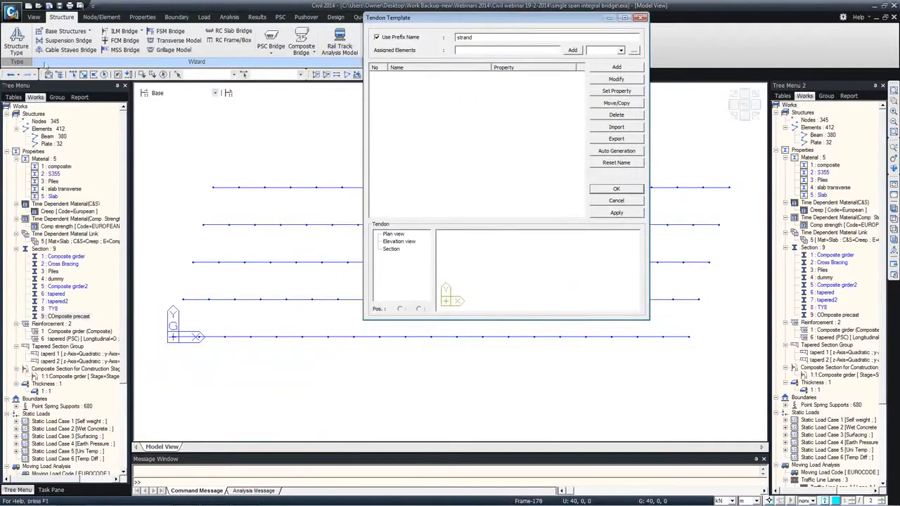
left_click_drag(160, 331, 593, 368)
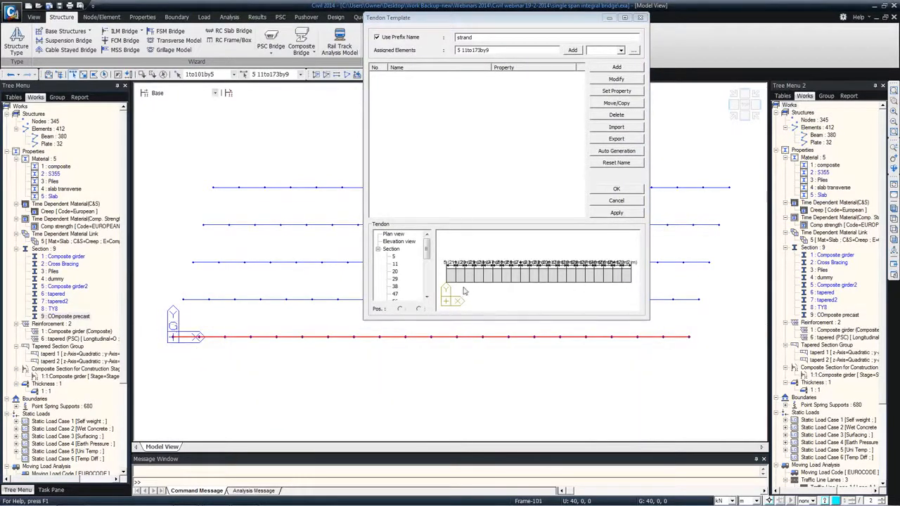
left_click(394, 257)
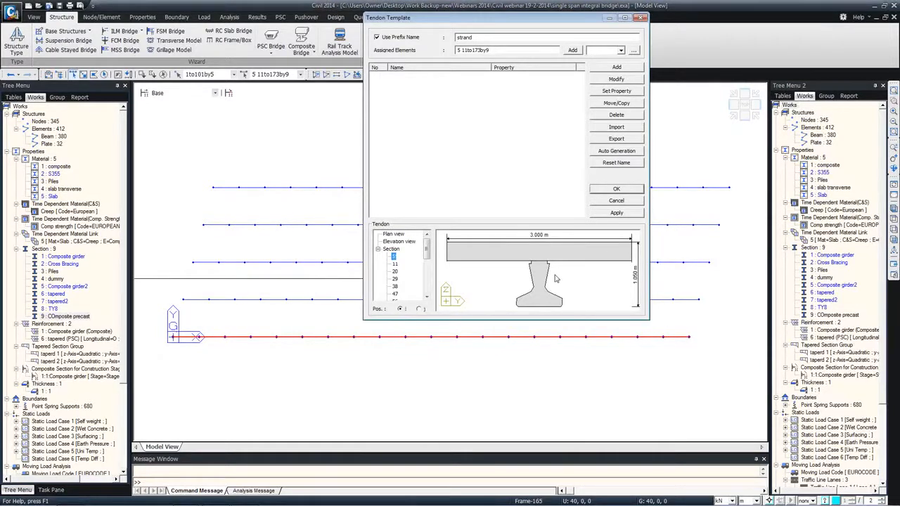
Step: For automatic strand generation, add a tendon property named Tendon with type Internal(Pre-Tension) and material S355
left_click(616, 151)
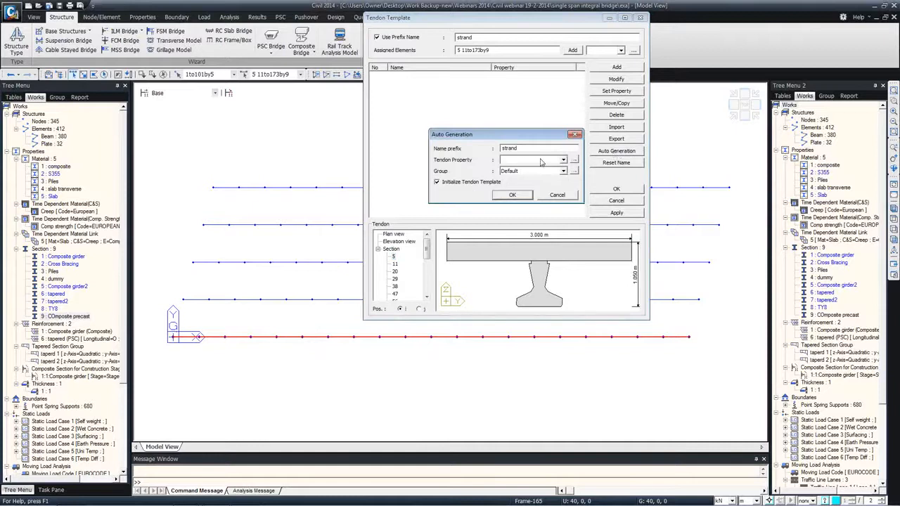
left_click(574, 160)
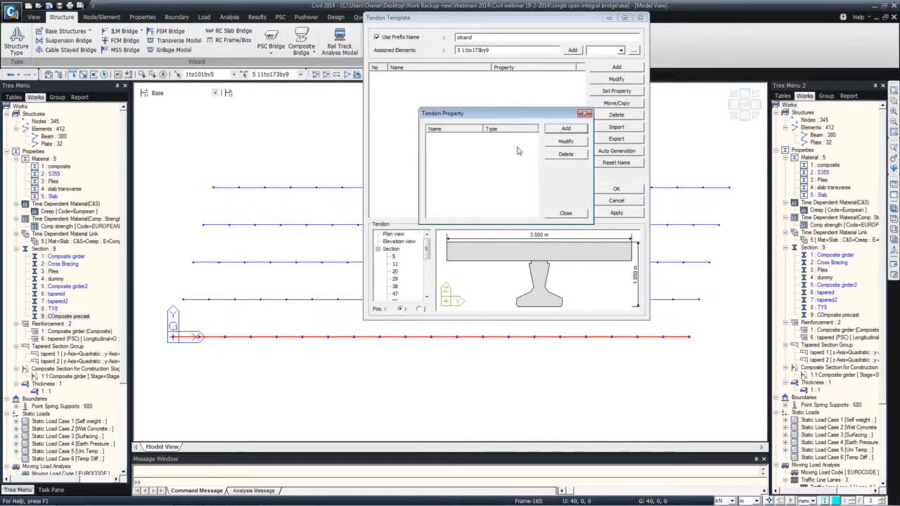
left_click(568, 129)
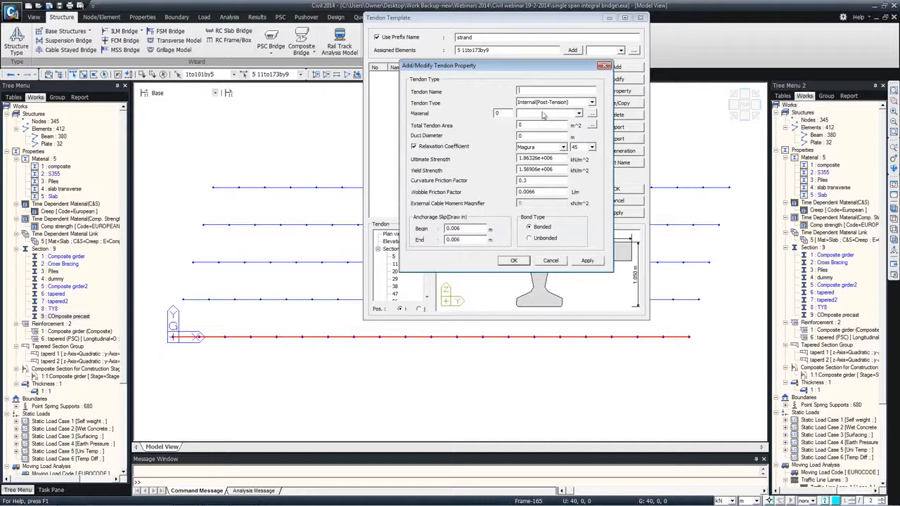
left_click(552, 114)
left_click(552, 127)
left_click(555, 104)
left_click(536, 116)
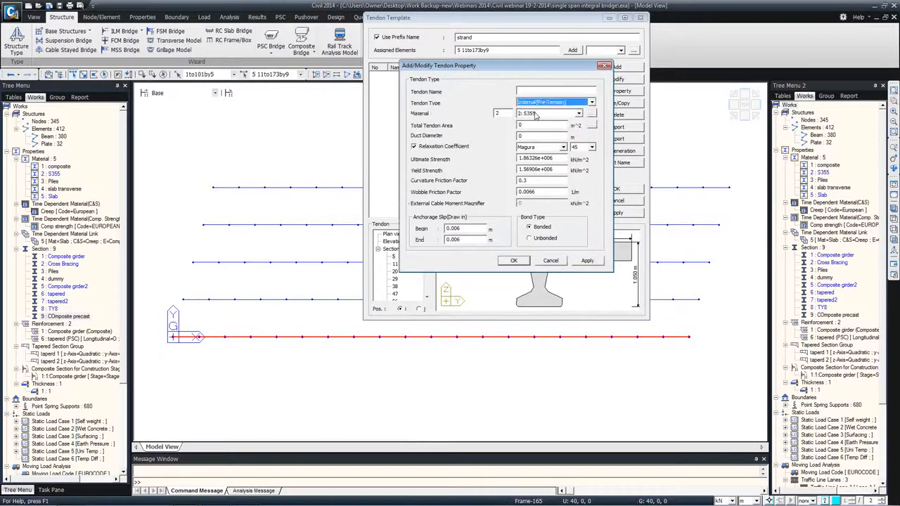
left_click(543, 90)
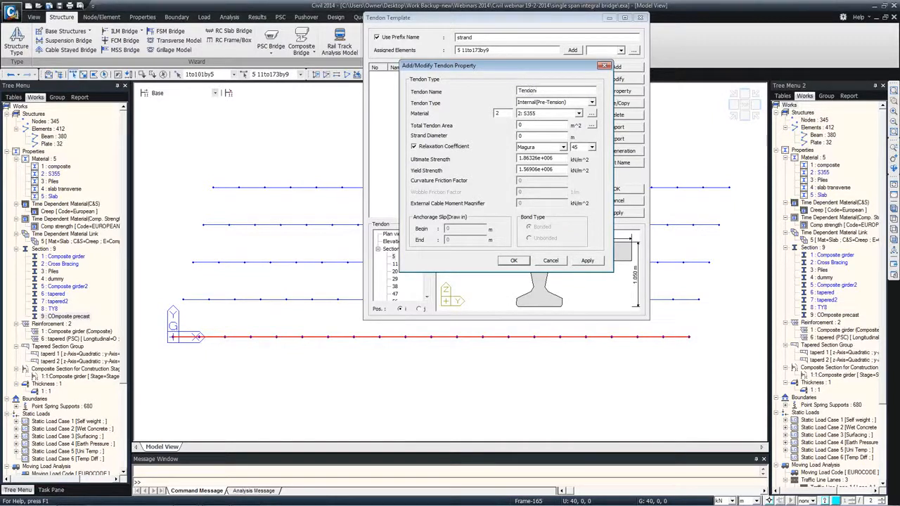
Step: Define the total tendon area from one strand of diameter 15.2
left_click(591, 125)
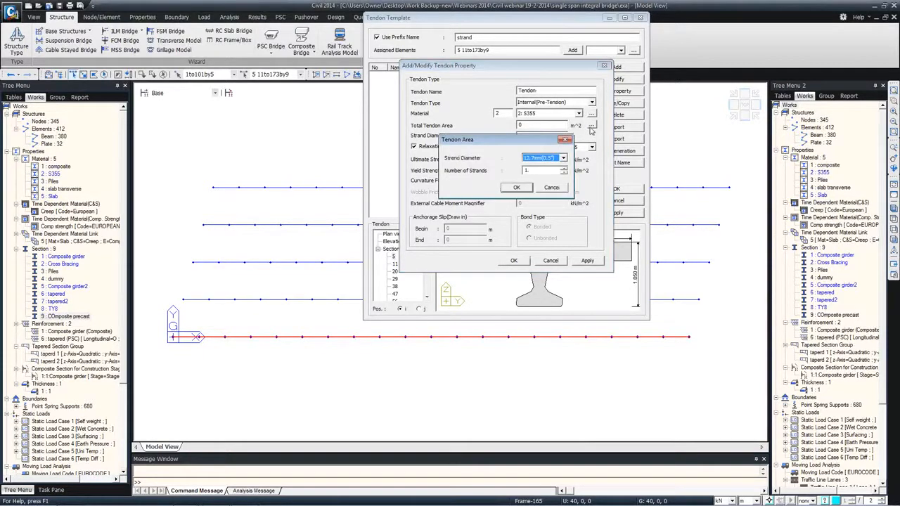
left_click(541, 170)
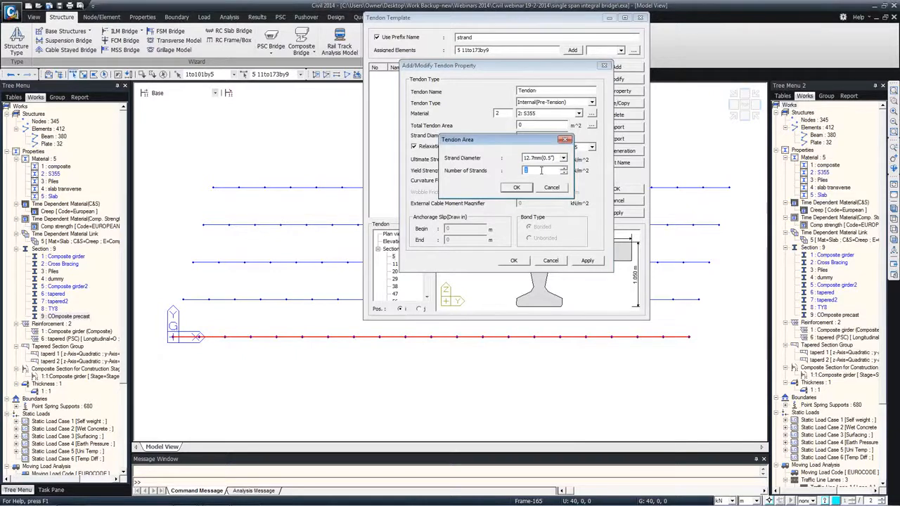
left_click(547, 158)
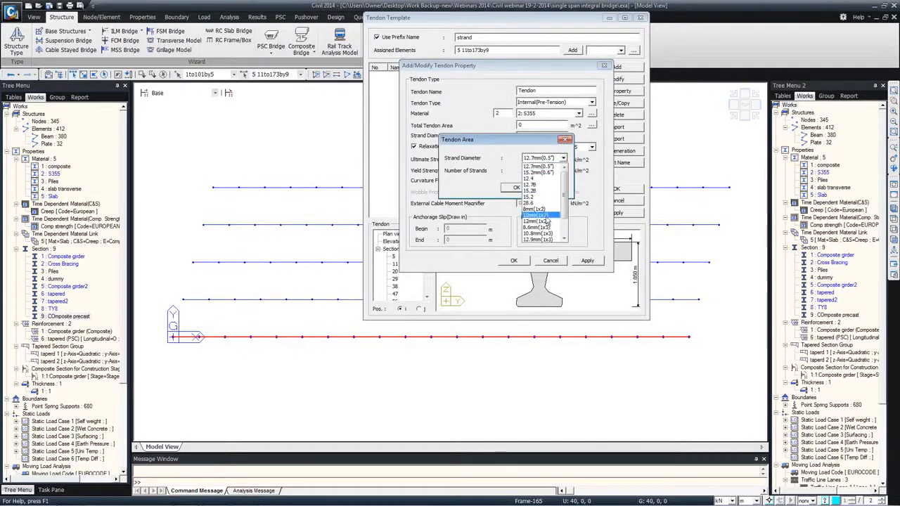
left_click(537, 199)
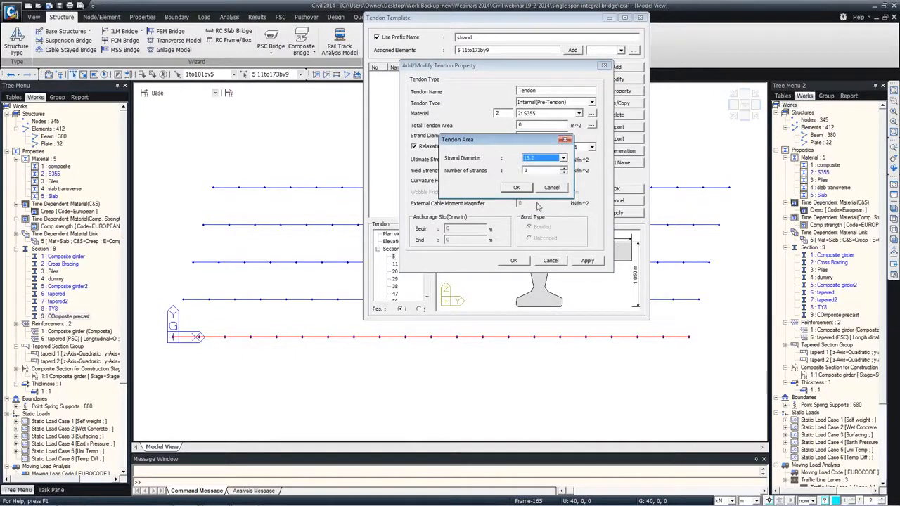
left_click(517, 188)
Step: Change the relaxation coefficient's code and its option, and save the tendon property
left_click(548, 147)
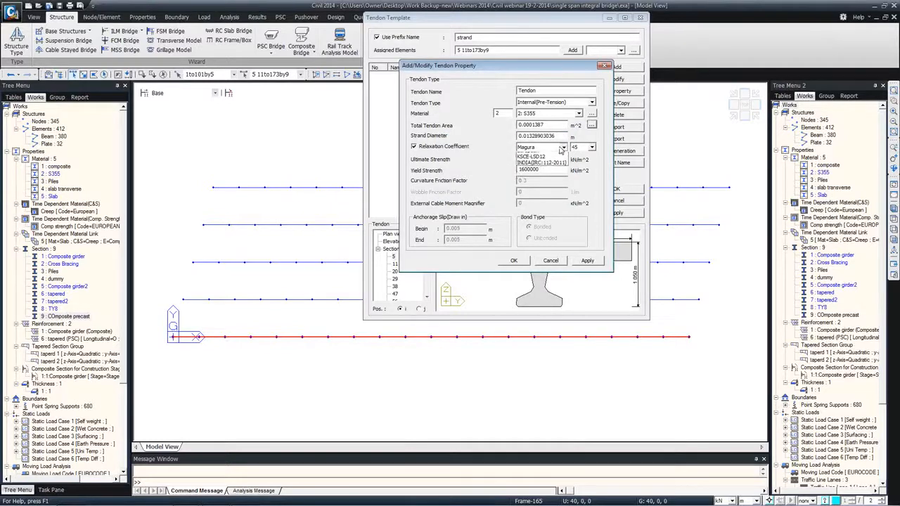
left_click(534, 185)
left_click(588, 147)
left_click(585, 158)
left_click(514, 263)
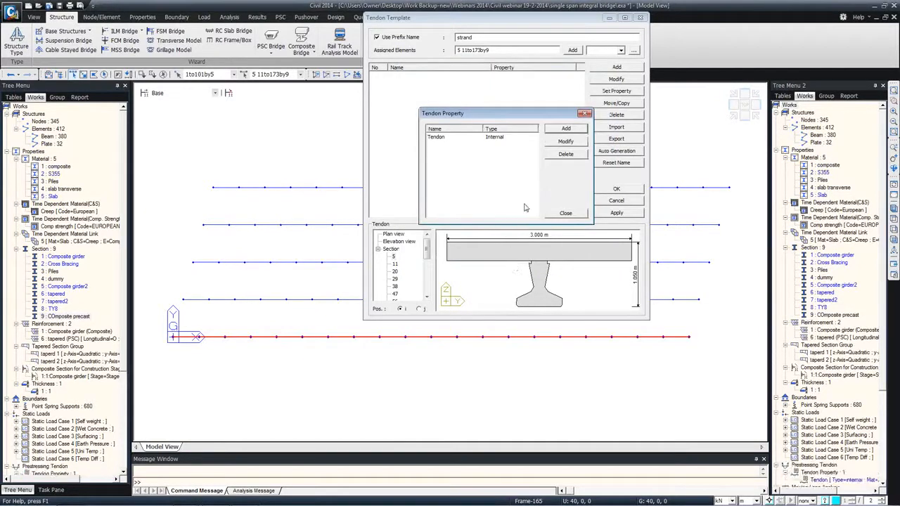
left_click(568, 213)
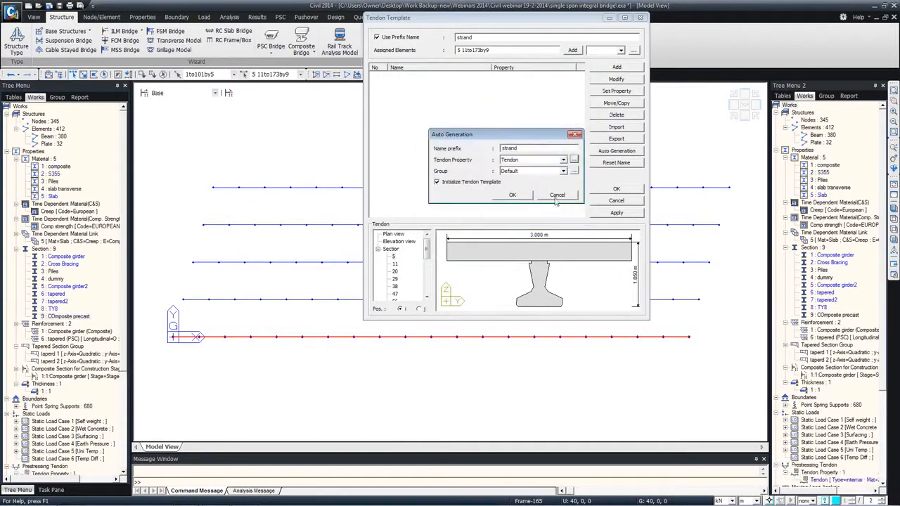
Step: Auto-generate the girder strands with the prefix strand and the Tendon property, and inspect their layout in the section preview
left_click(511, 195)
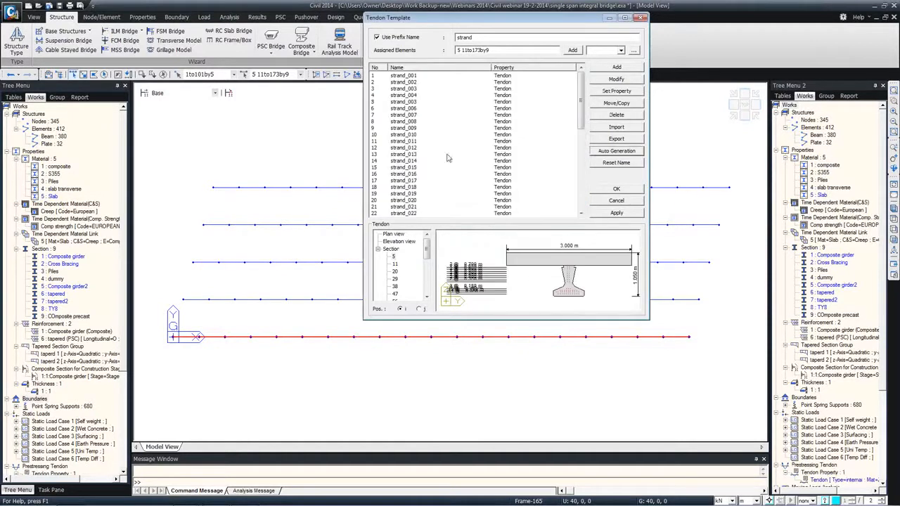
middle_click_drag(580, 254, 567, 244)
scroll(555, 261, "up", 4)
middle_click_drag(523, 252, 537, 291)
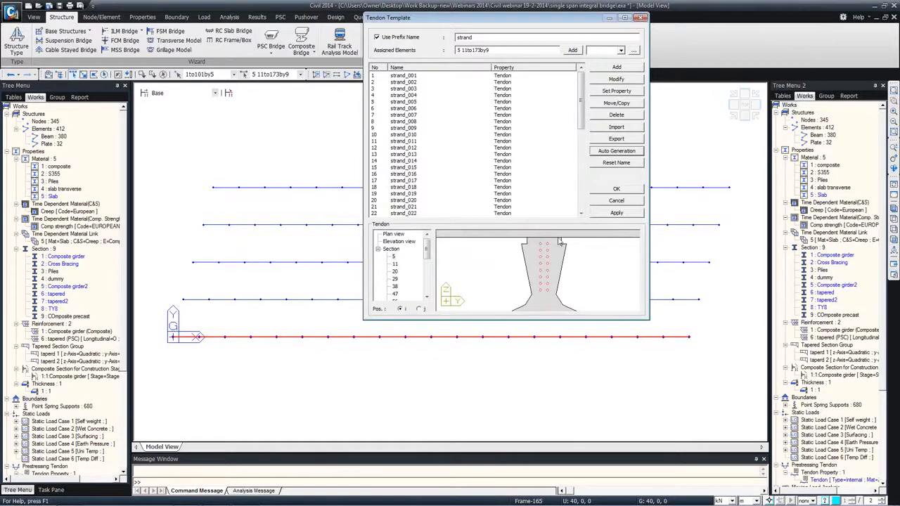
mouse_move(532, 281)
middle_mouse_down()
mouse_move(537, 248)
mouse_move(535, 266)
middle_mouse_up()
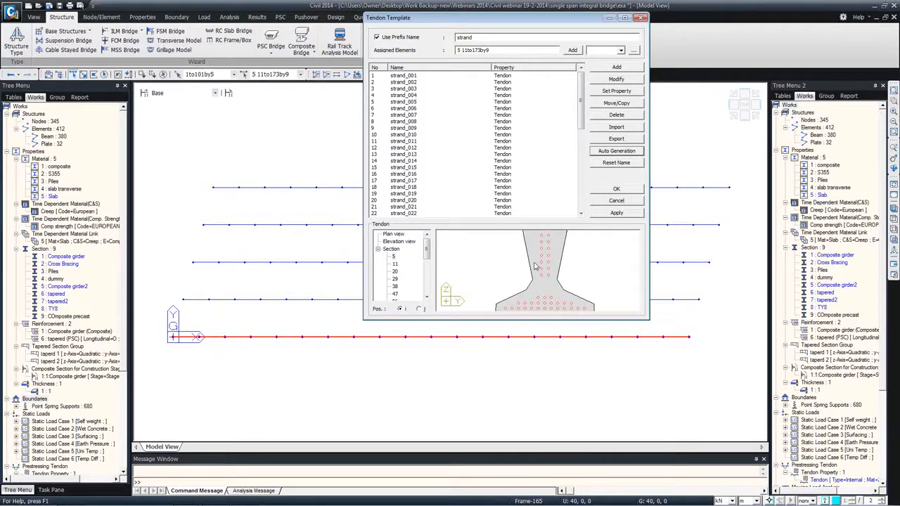
mouse_move(534, 265)
middle_mouse_down()
mouse_move(522, 255)
mouse_move(527, 263)
middle_mouse_up()
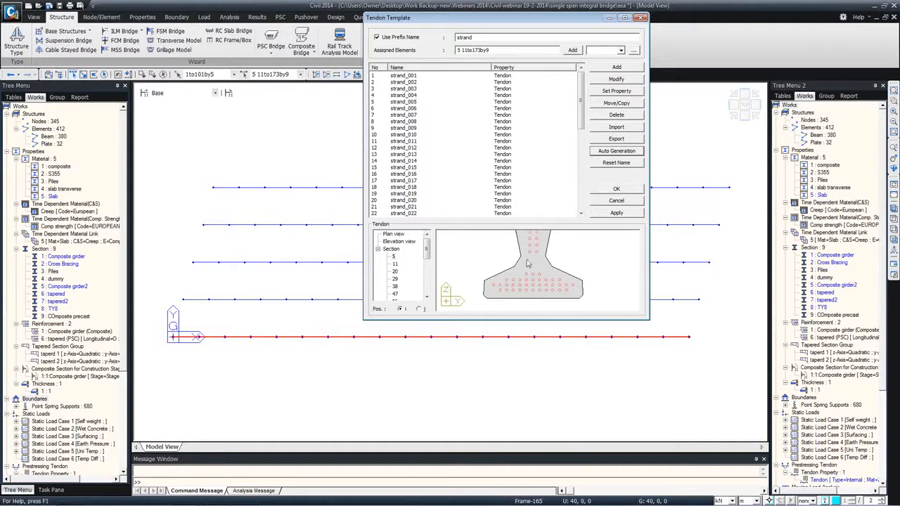
Step: Modify strand_002 in the bottom flange to have horizontal offsets of 2 m at both its beginning and end
left_click(509, 292)
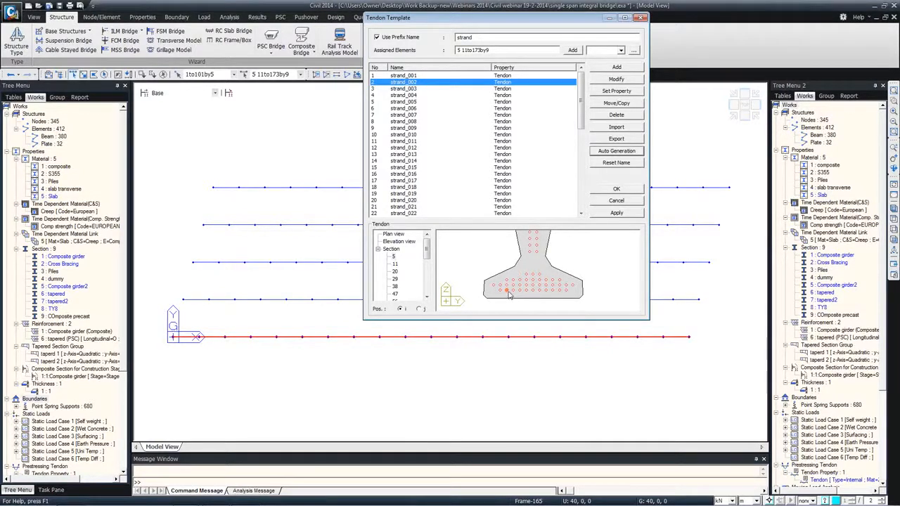
left_click(617, 79)
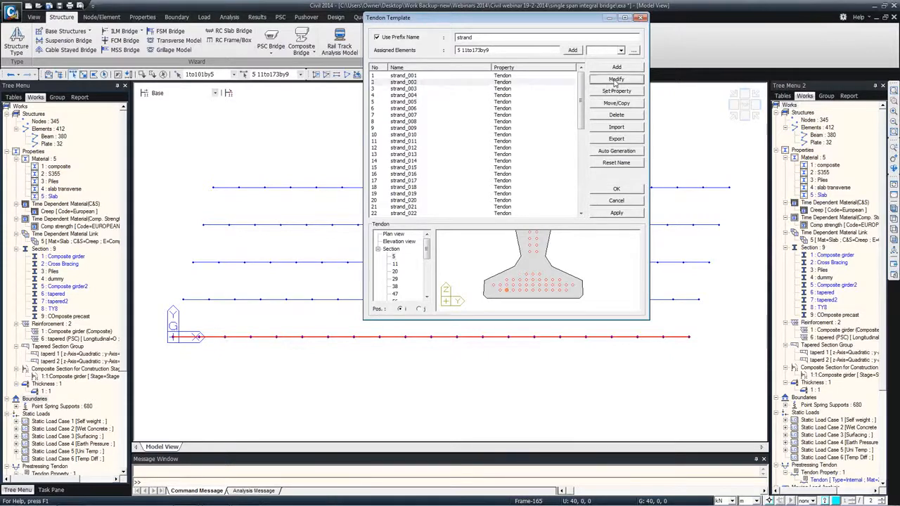
left_click_drag(454, 65, 427, 65)
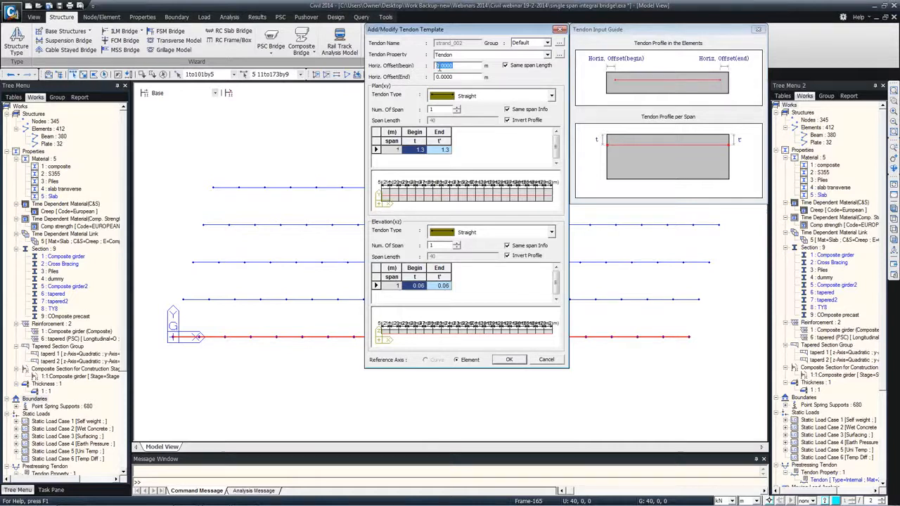
left_click_drag(459, 76, 422, 76)
type("2")
left_click(552, 96)
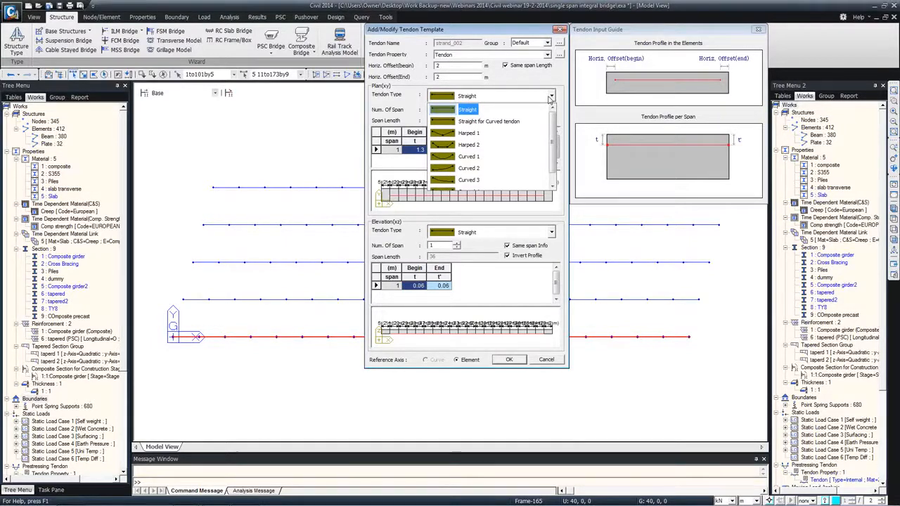
left_click(467, 156)
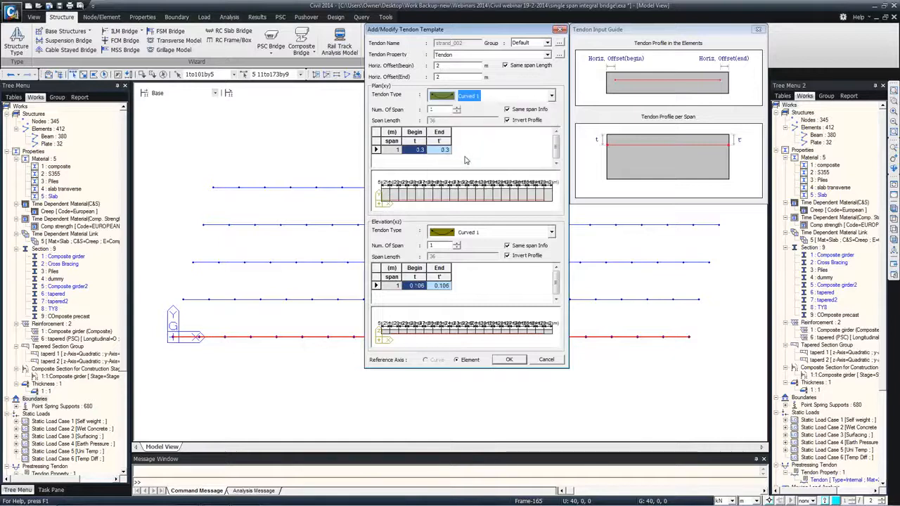
left_click(551, 96)
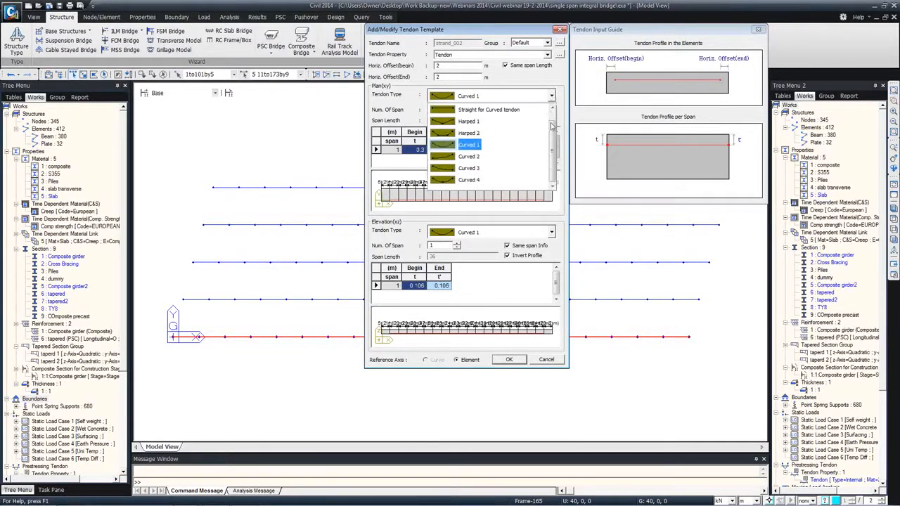
left_click(518, 156)
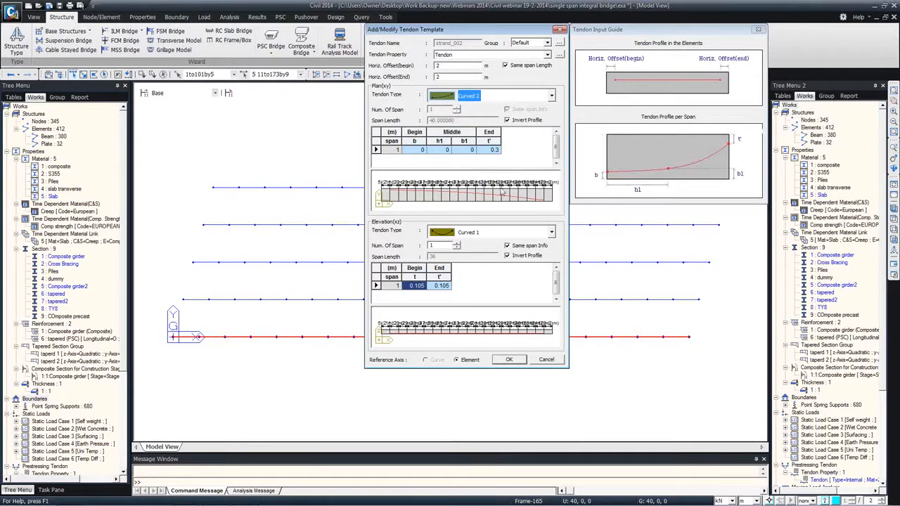
left_click(550, 97)
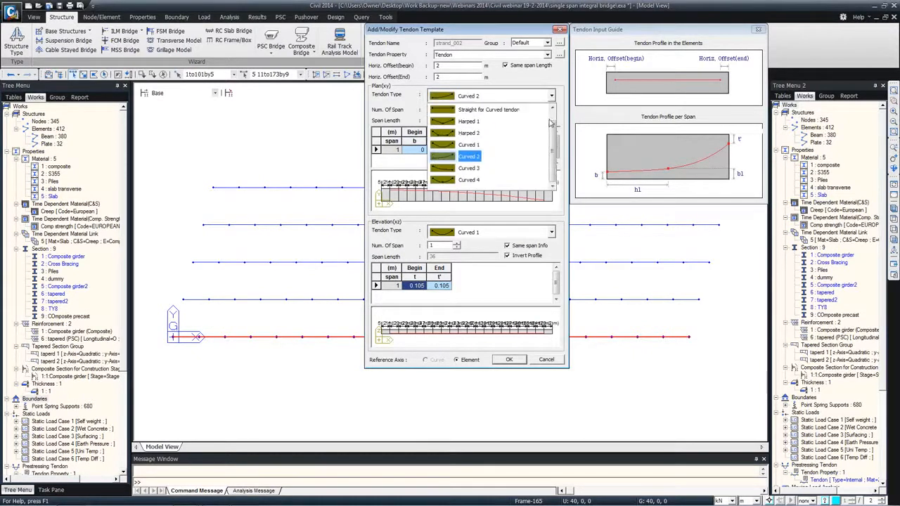
left_click(468, 110)
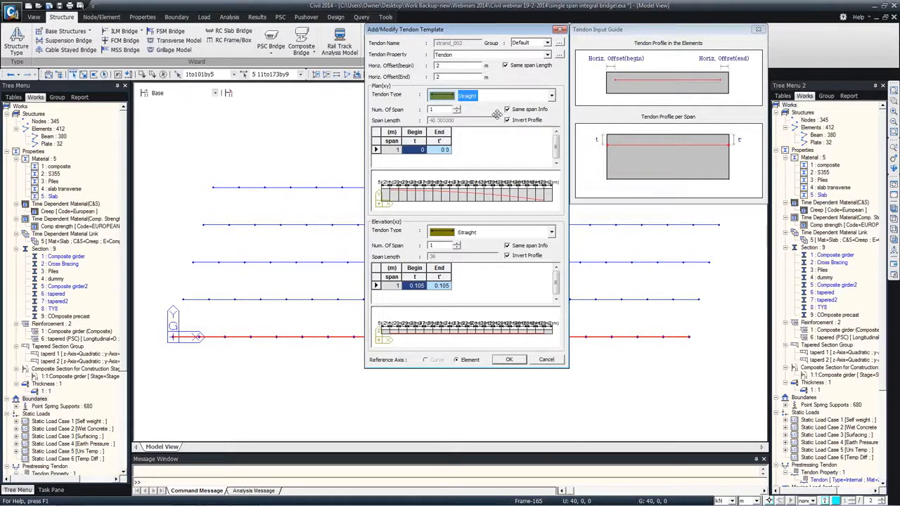
left_click(545, 360)
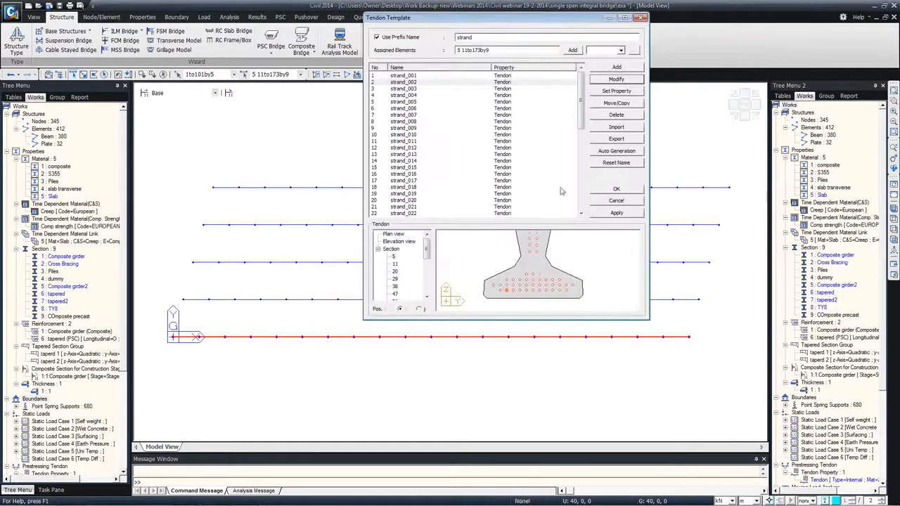
Step: Modify strand_002 to begin at a horizontal offset of 2 m, keeping its straight tendon type
left_click(609, 81)
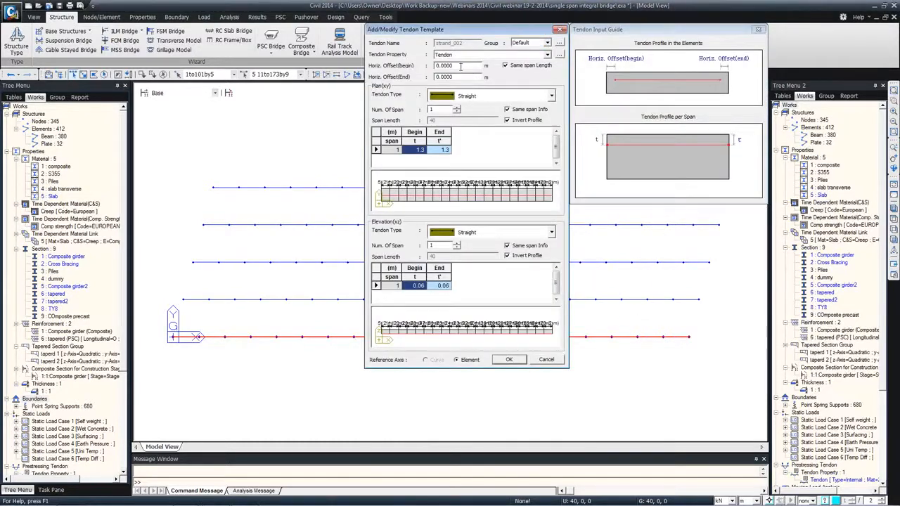
type("2")
left_click(508, 359)
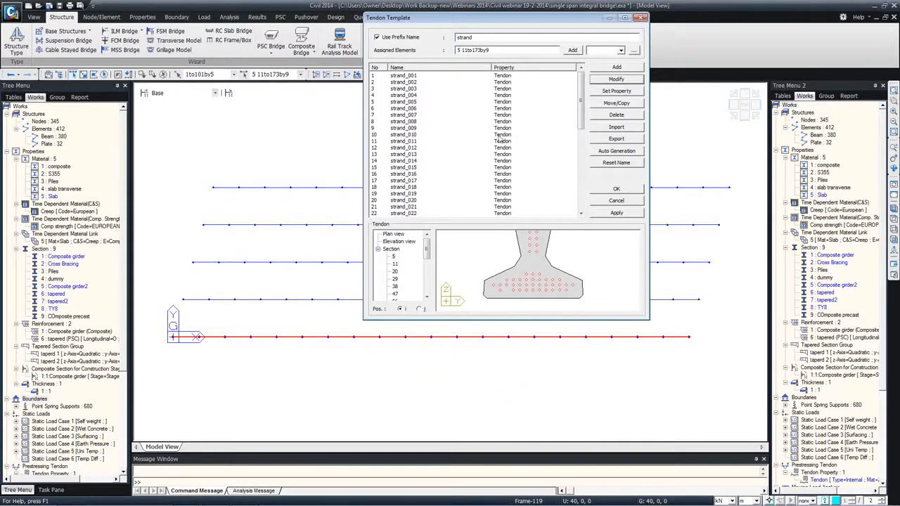
Step: Set strand_009's beginning horizontal offset to 2 m and apply the strand template to elements 5 11to173by9
left_click(450, 128)
left_click(616, 78)
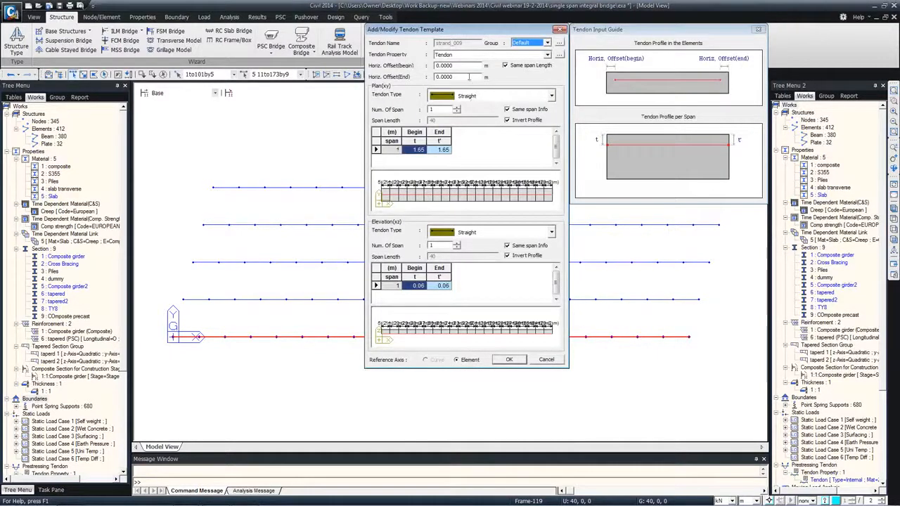
left_click_drag(446, 66, 388, 71)
type("2")
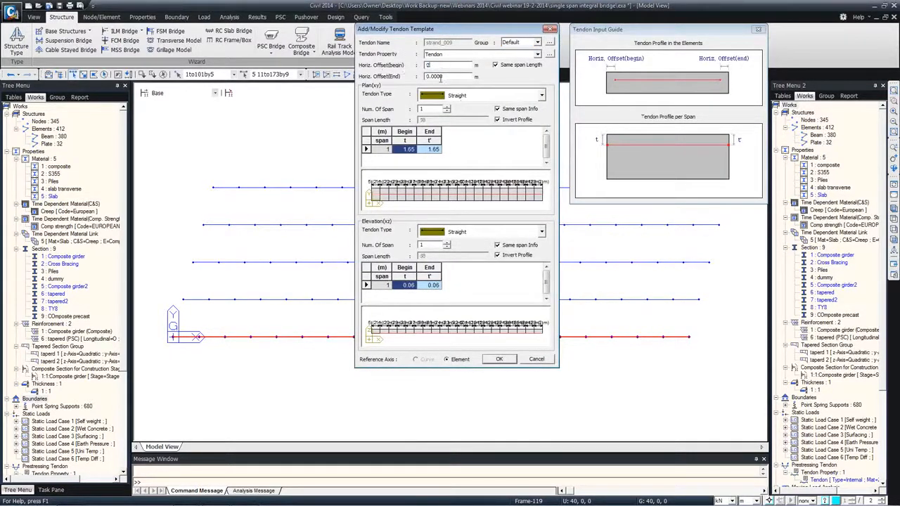
left_click(499, 359)
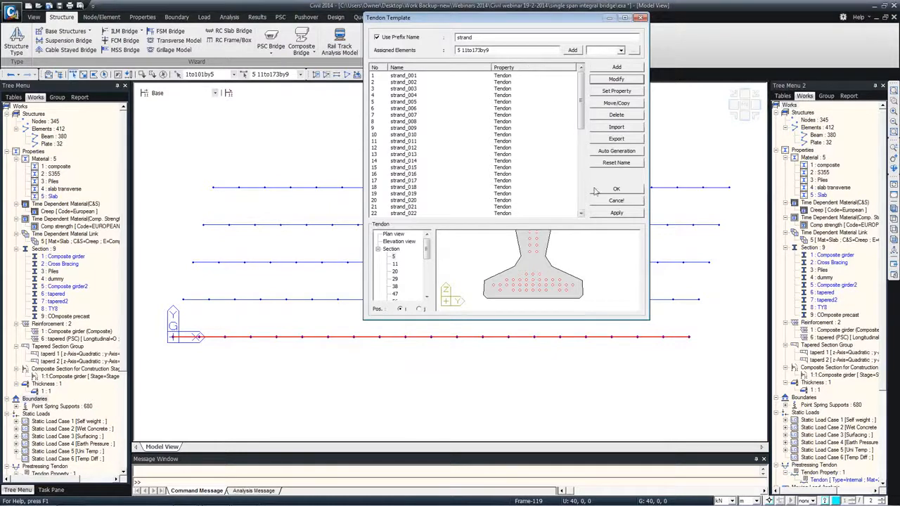
left_click(613, 212)
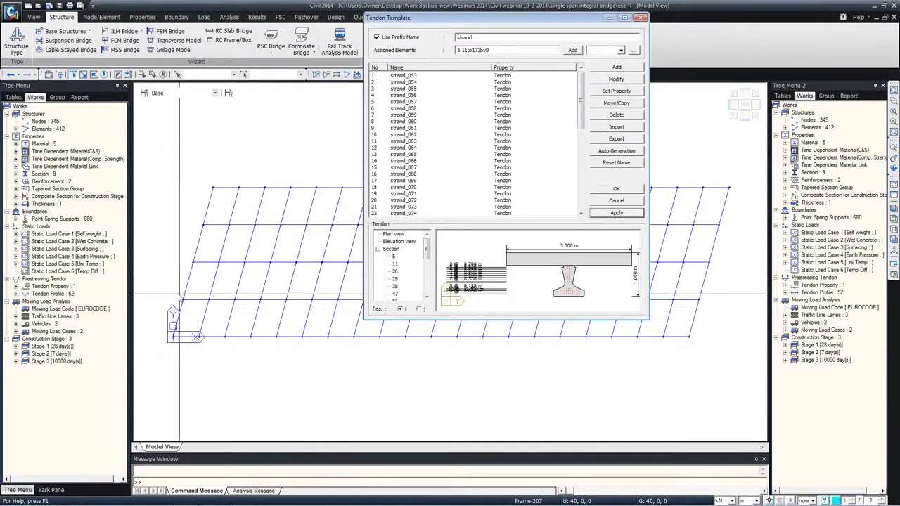
Step: Pick the girder with elements 8 16to178by9 in the end view and apply the same strand template to it
middle_click_drag(146, 282, 241, 232, "ctrl")
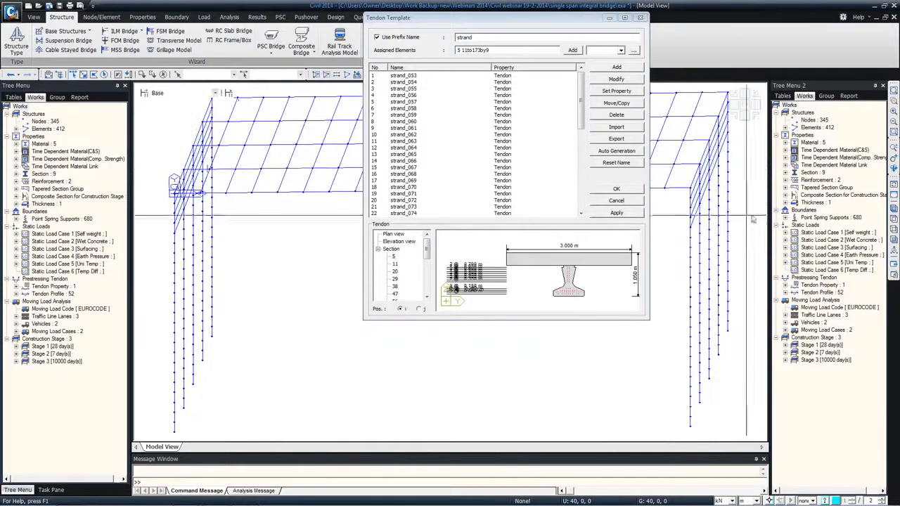
left_click(894, 229)
left_click_drag(450, 17, 159, 36)
left_click(487, 105)
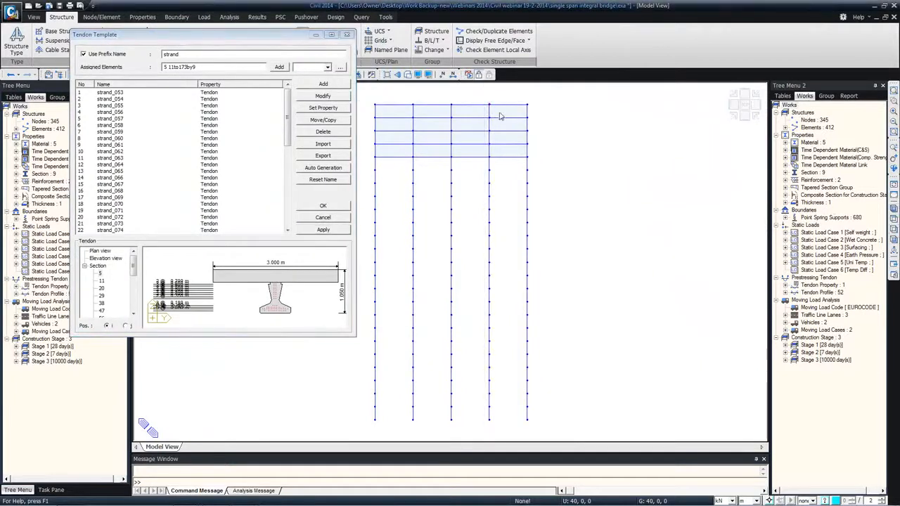
left_click(320, 230)
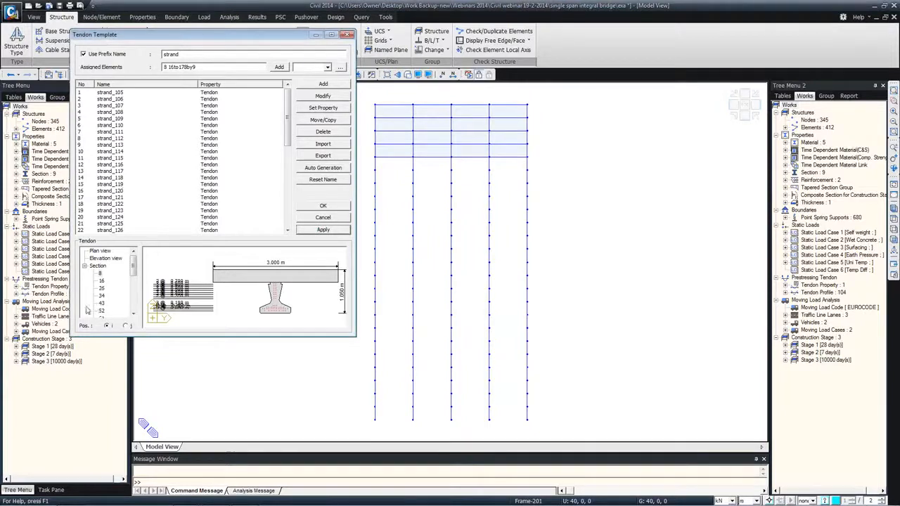
Step: Display the tendon profiles on the model, inspect the generated strands up close, and close the tendon template
left_click(48, 294)
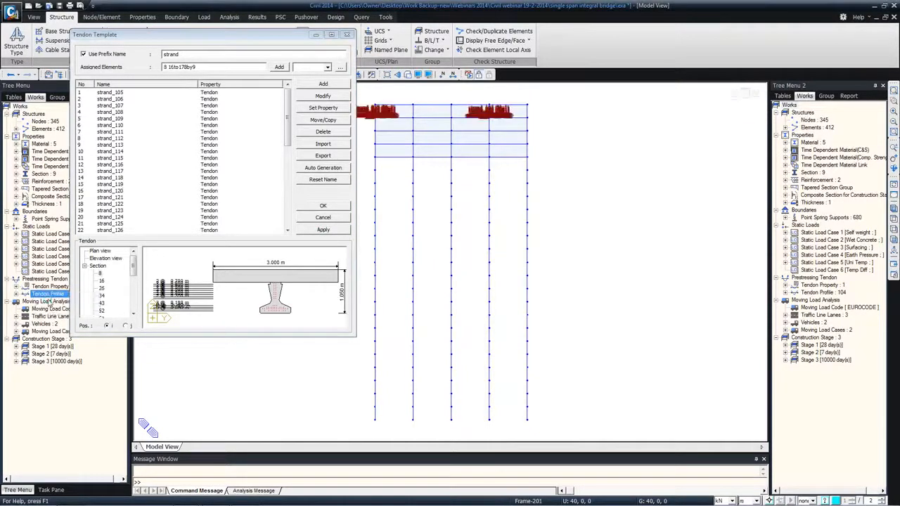
middle_click_drag(389, 152, 432, 211)
scroll(493, 184, "up", 1)
scroll(533, 184, "up", 3)
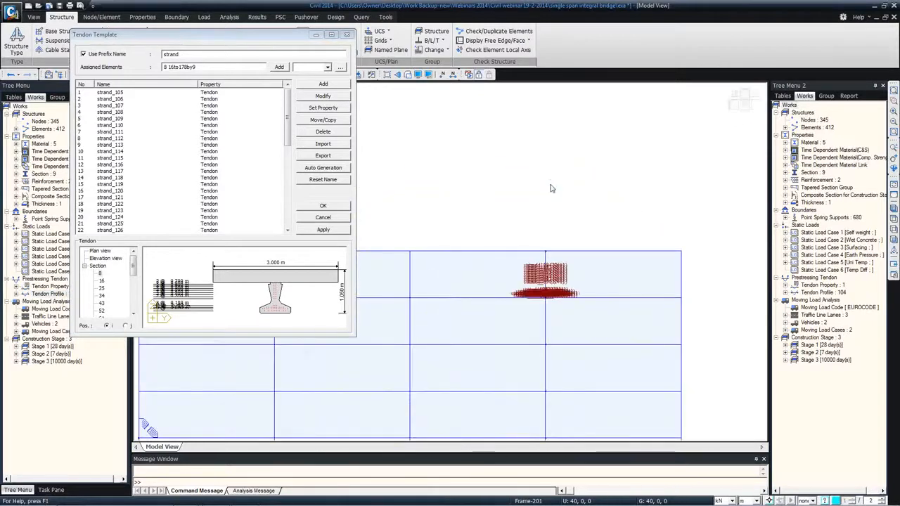
left_click(347, 35)
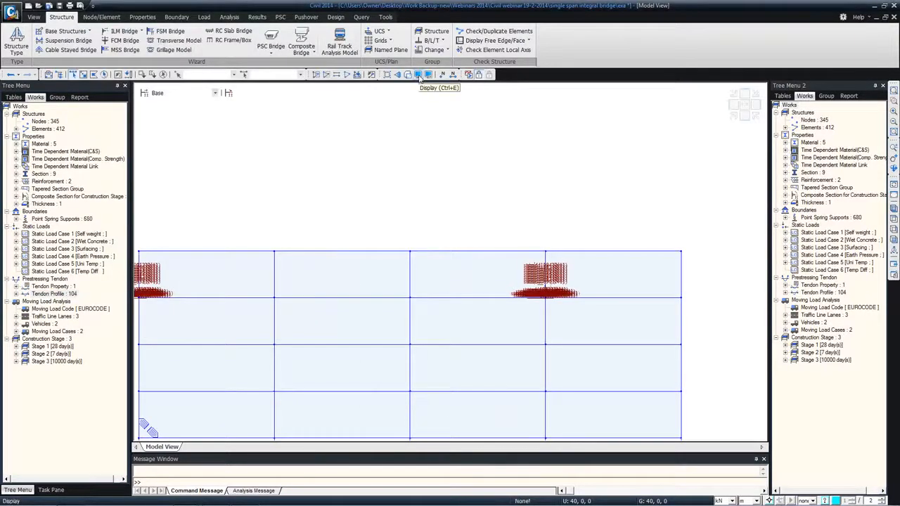
Step: Change the display settings to hide the tendon profile names and show the tendon profile points instead
left_click(417, 74)
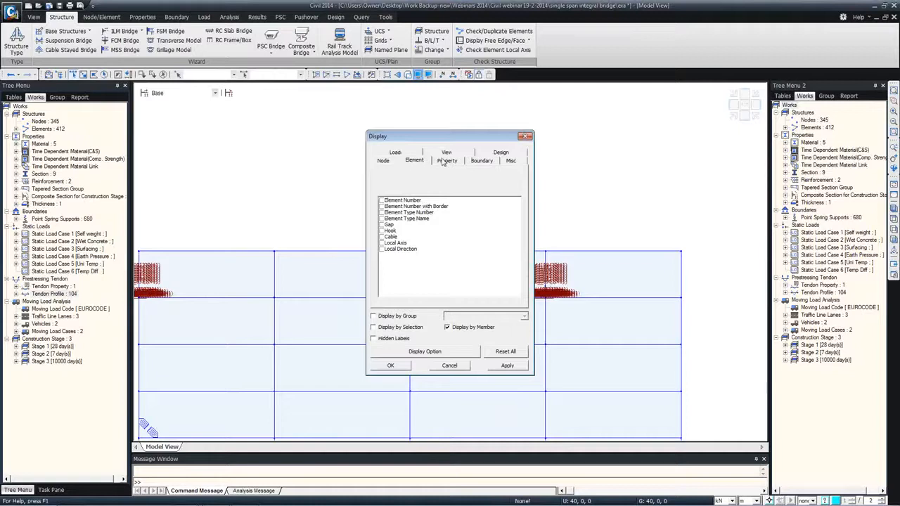
left_click(509, 161)
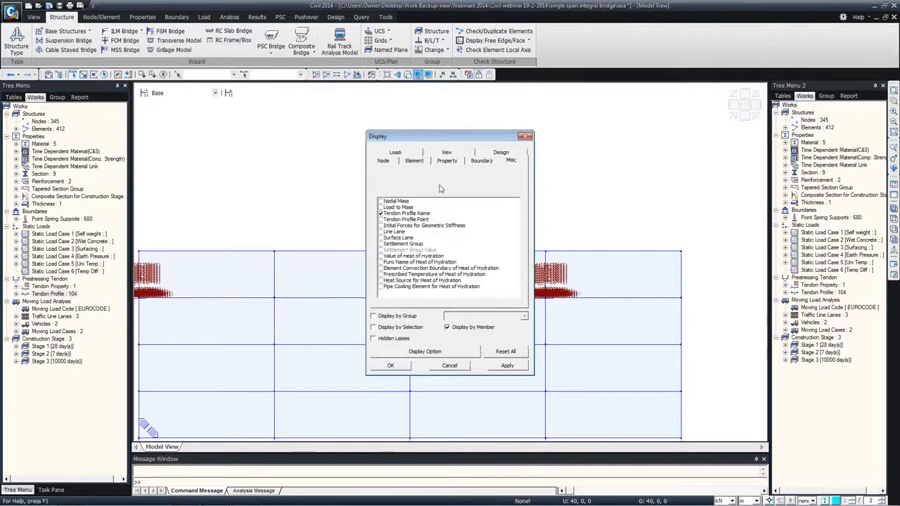
left_click(381, 214)
left_click(380, 219)
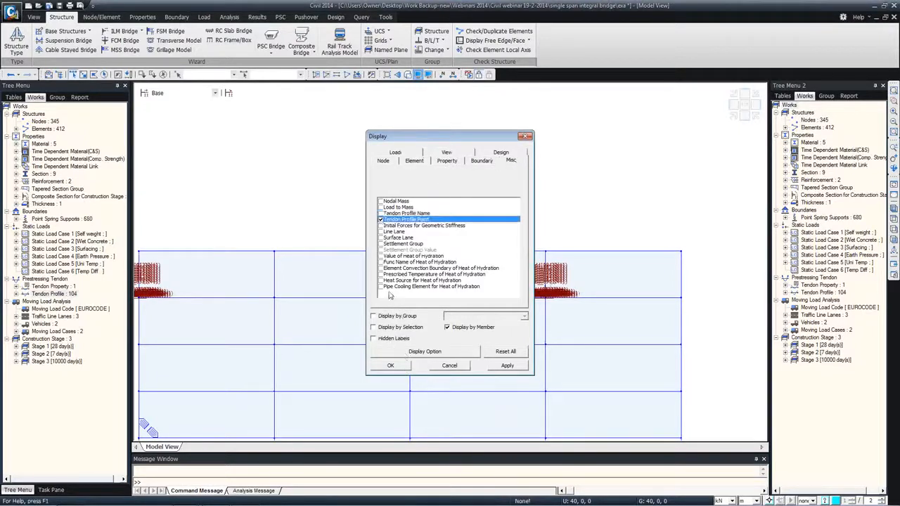
left_click(390, 366)
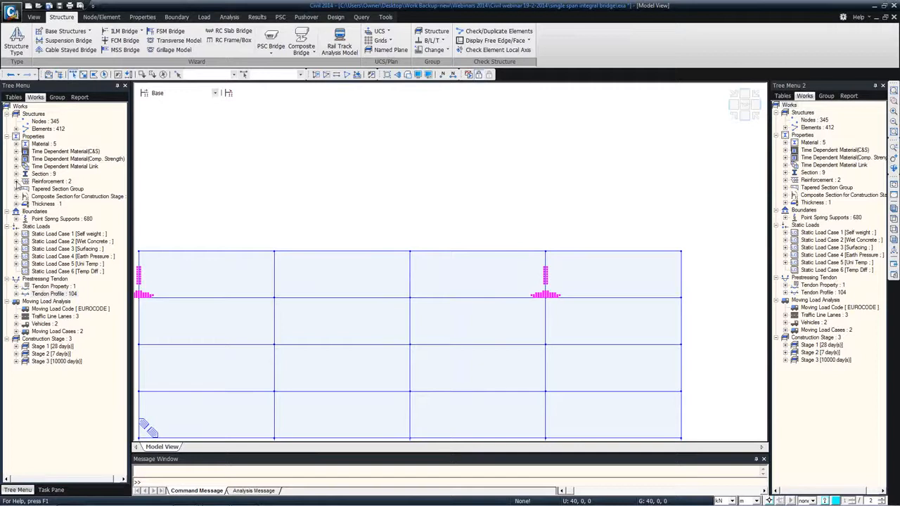
Step: Activate only the girders with section 9, COmposite precast, render them with their section shapes, and inspect the strands before returning to an isometric view
left_click(16, 174)
right_click(52, 242)
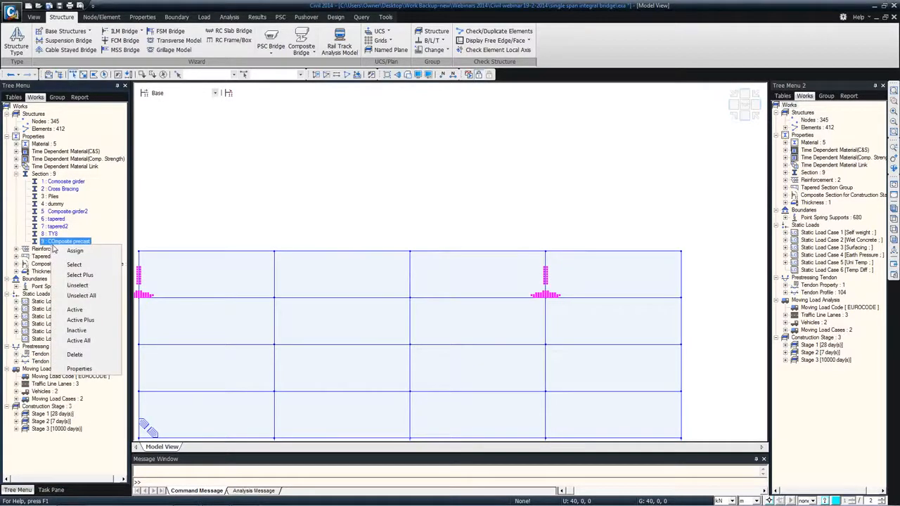
left_click(76, 309)
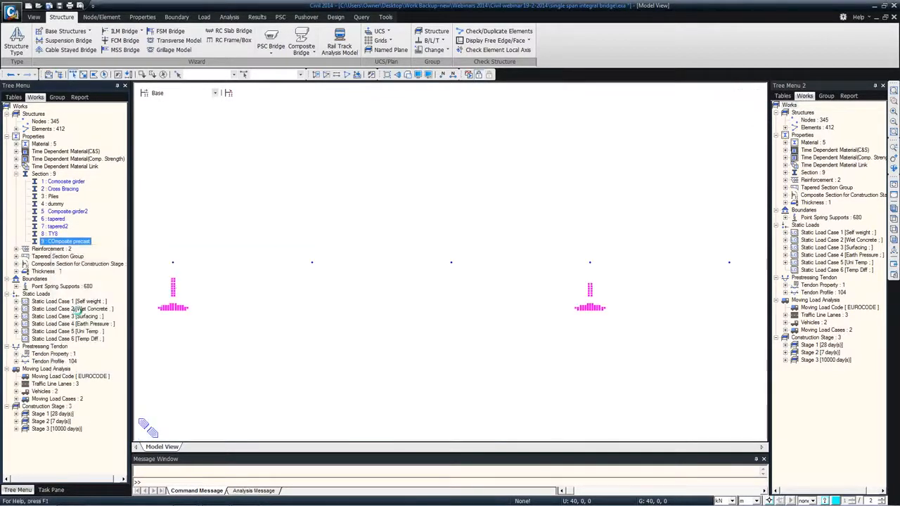
left_click(408, 74)
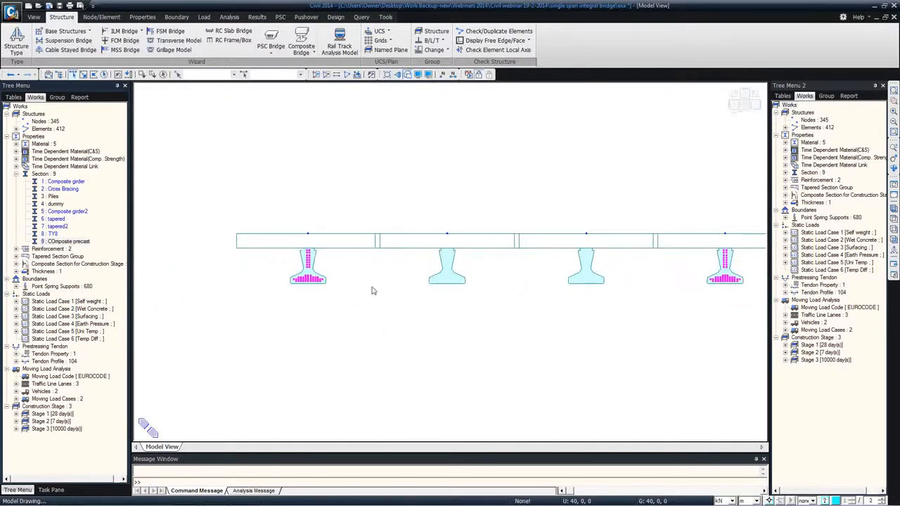
scroll(308, 262, "up", 5)
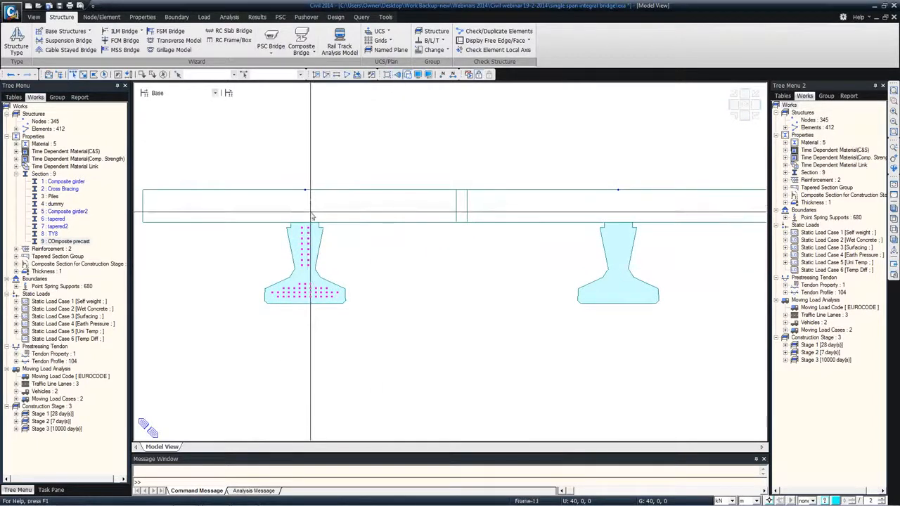
middle_click_drag(418, 255, 305, 248)
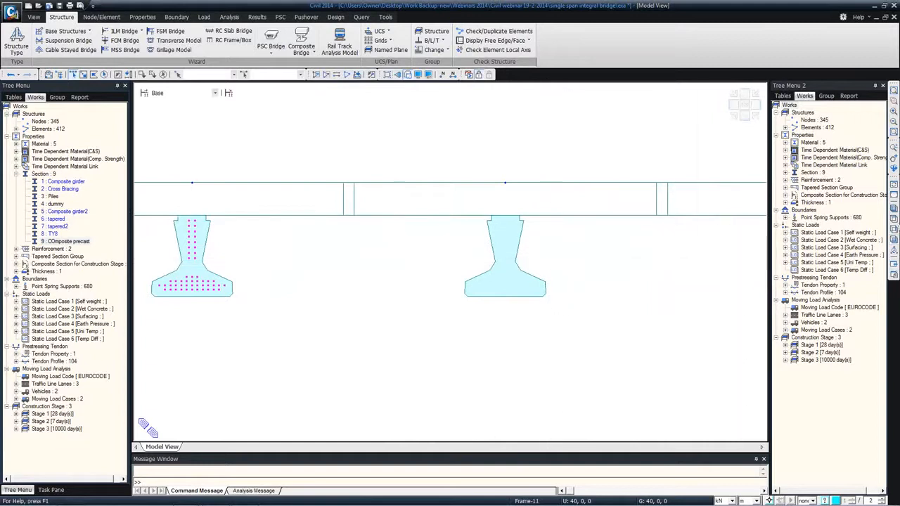
left_click(894, 209)
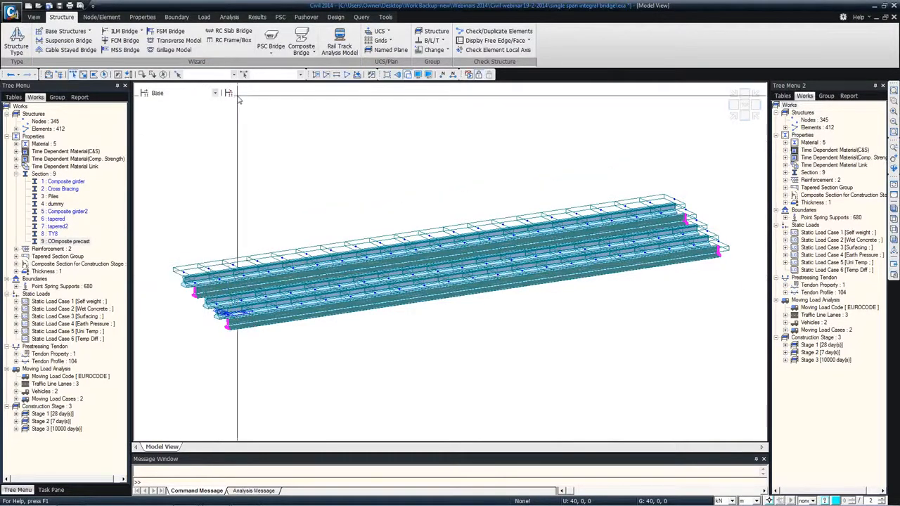
Step: Add a static load case named Prestress with the type Construction Stage Load (CS)
left_click(204, 17)
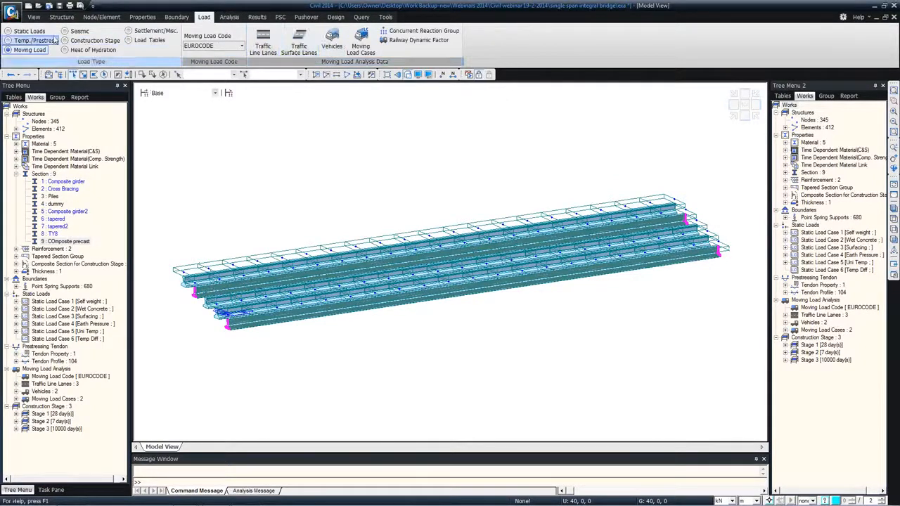
left_click(28, 31)
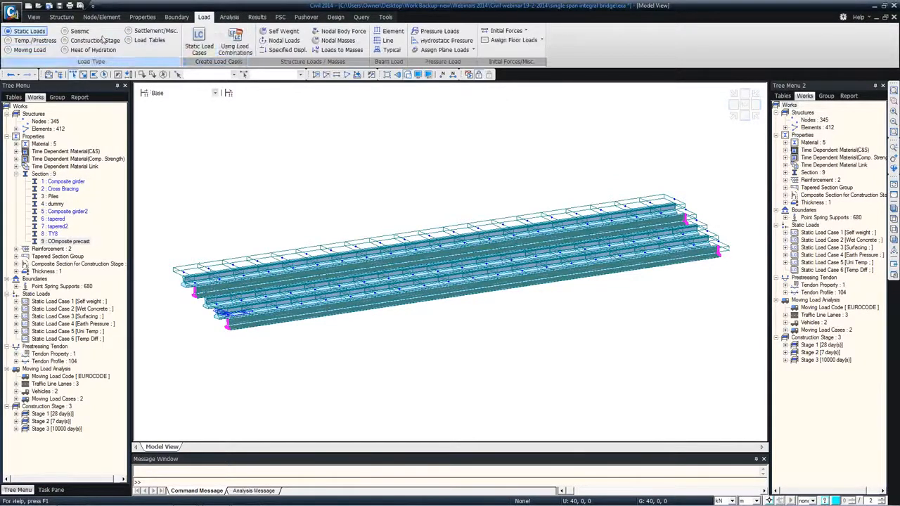
left_click(199, 43)
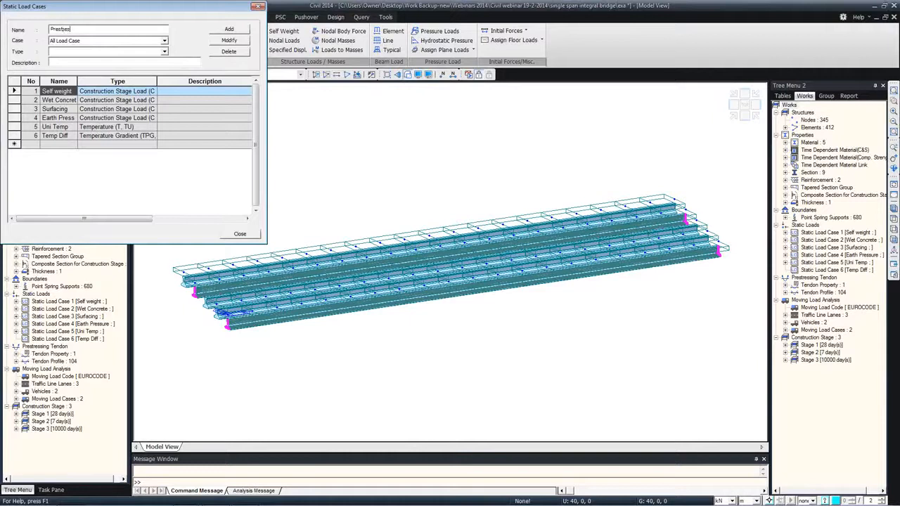
left_click(133, 51)
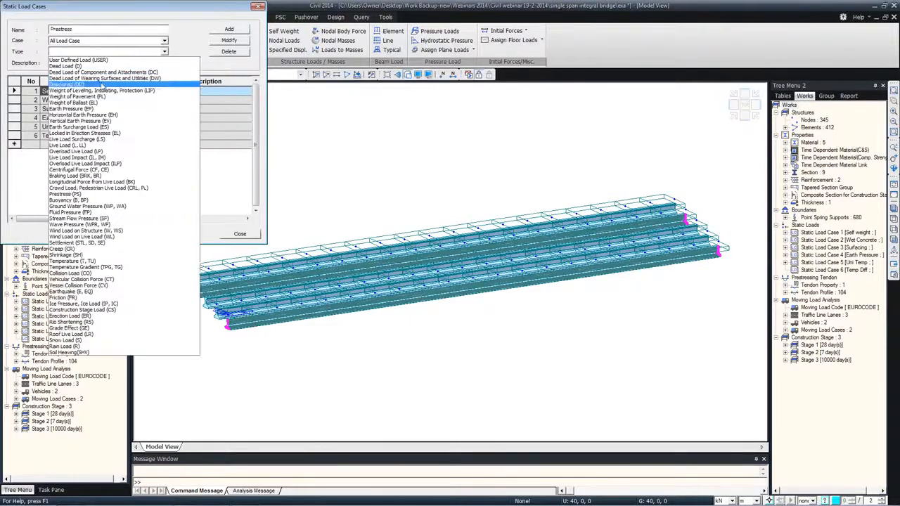
left_click(101, 311)
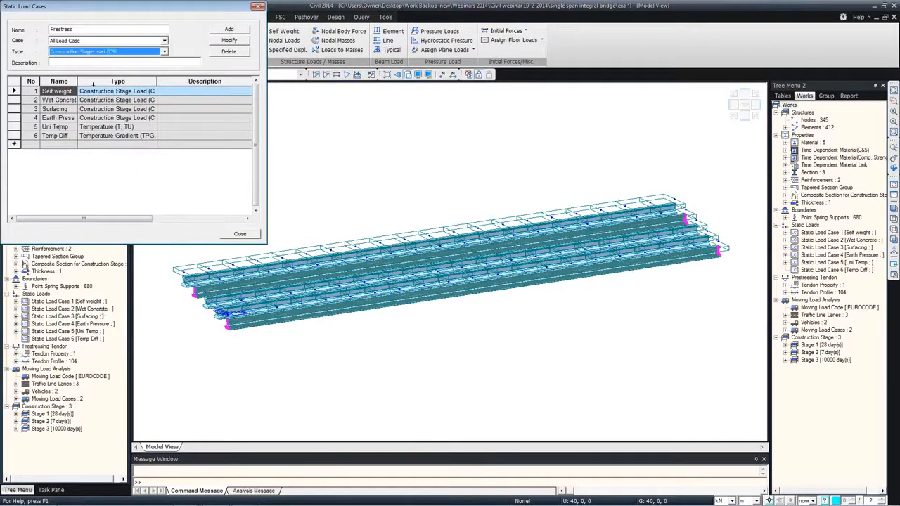
left_click(236, 30)
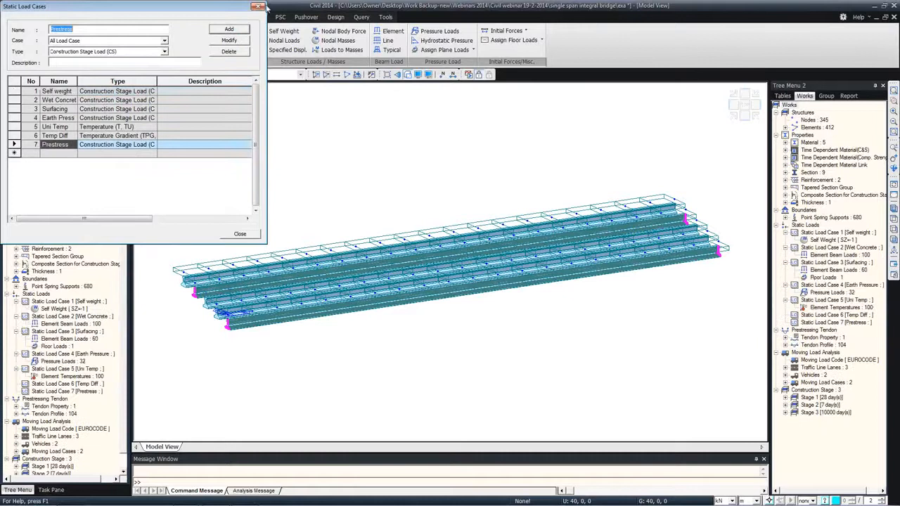
Step: Close the static load cases and start defining tendon prestress loads under the load case Prestress
left_click(240, 233)
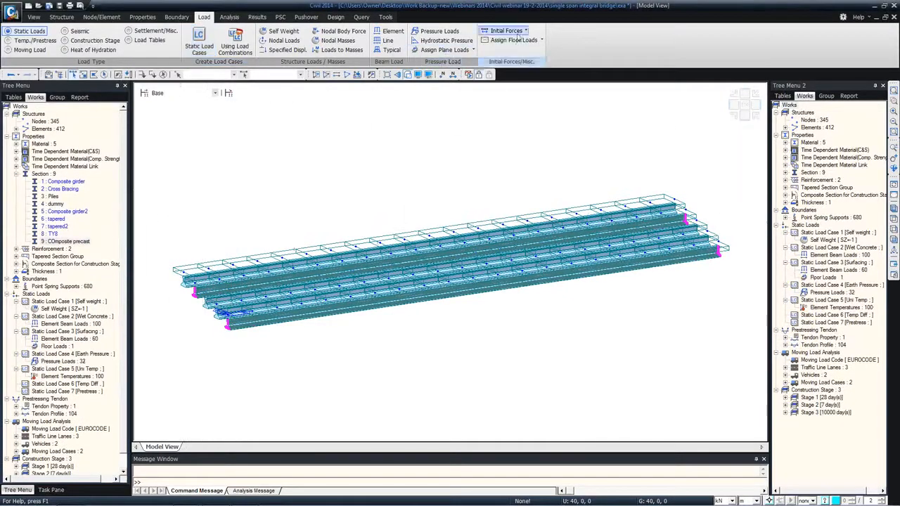
left_click(57, 41)
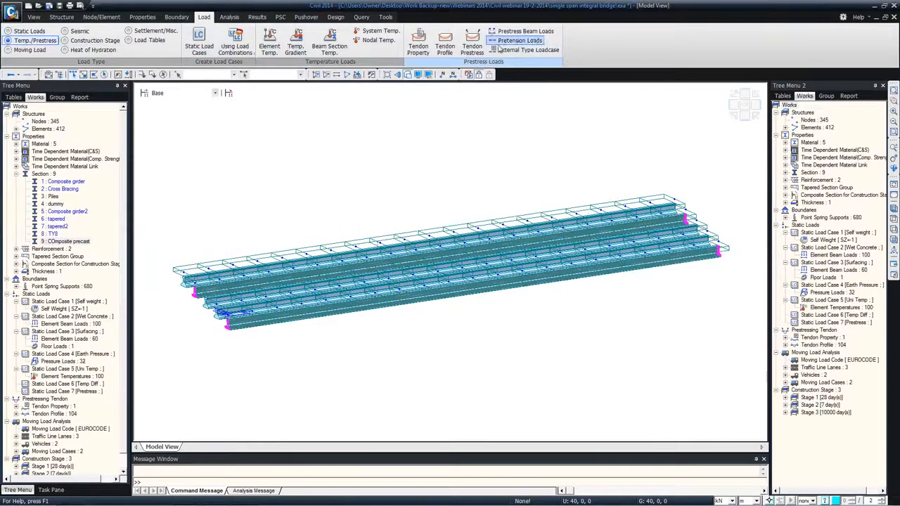
left_click(481, 48)
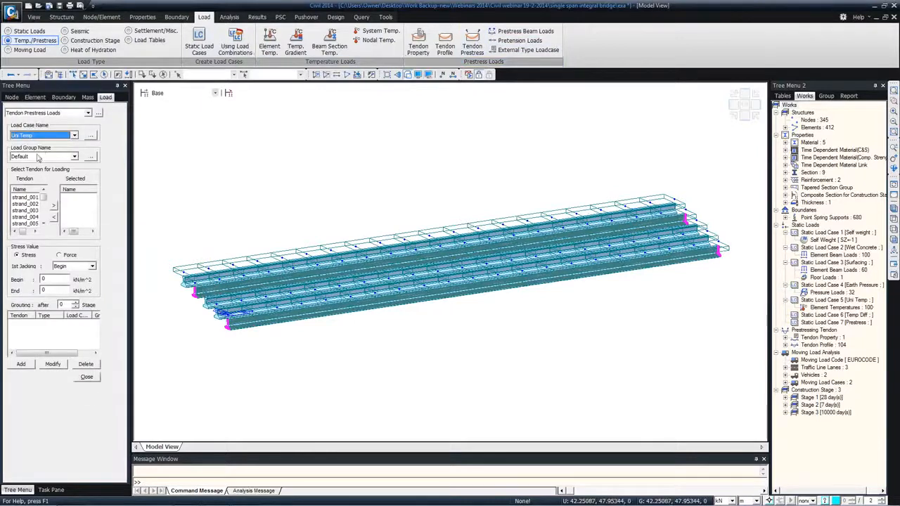
left_click(47, 136)
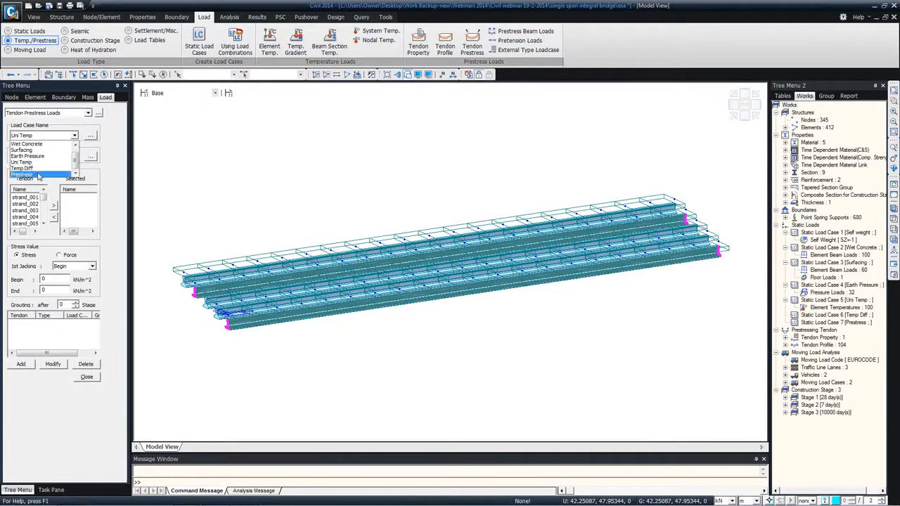
left_click(35, 174)
Step: Create a load group named Prestress and assign it to the tendon prestress loads
left_click(91, 157)
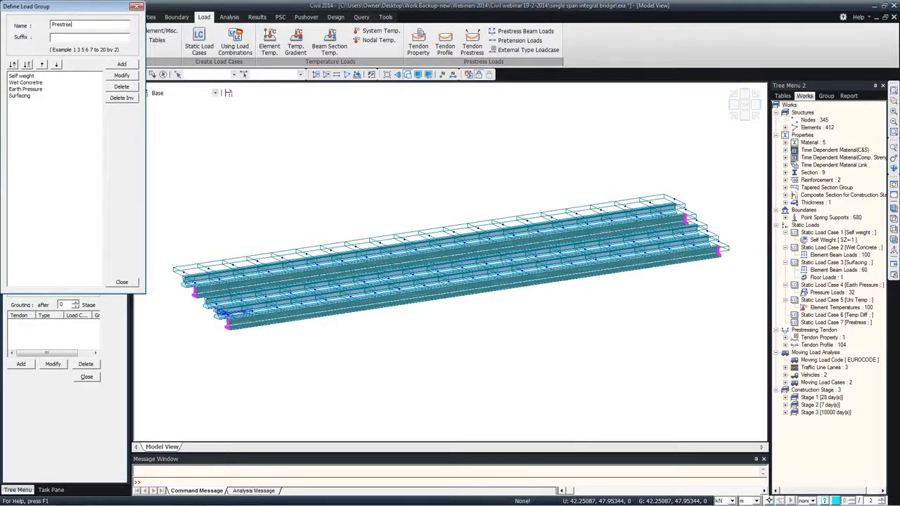
type("Prestress")
left_click(122, 64)
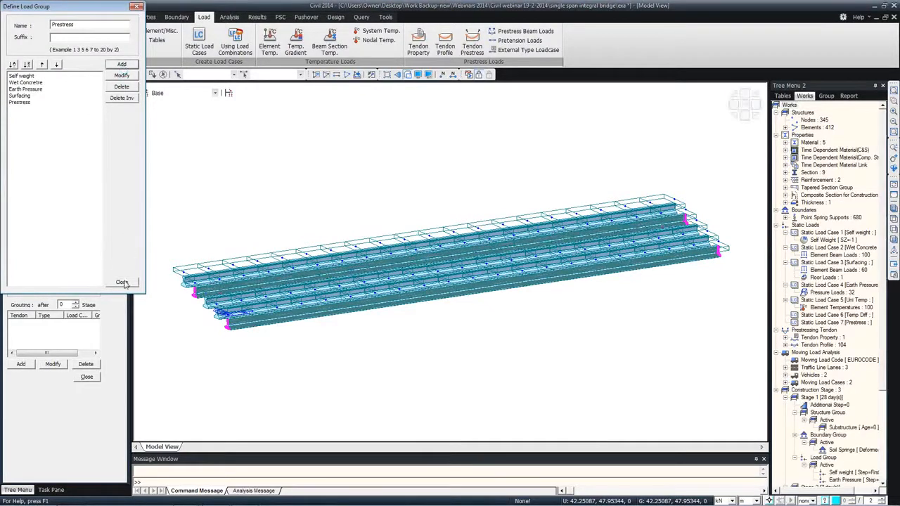
left_click(122, 282)
left_click(42, 156)
Step: Move all the strands from the available tendons into the selection for prestress loading
left_click(33, 199)
left_click(28, 197)
left_click_drag(43, 198, 43, 217)
left_click(28, 223, "shift")
left_click(53, 206)
Step: Add the tendon prestress loads as forces jacked from both ends, with 250 kN at begin and end, and close the definition
left_click(68, 267)
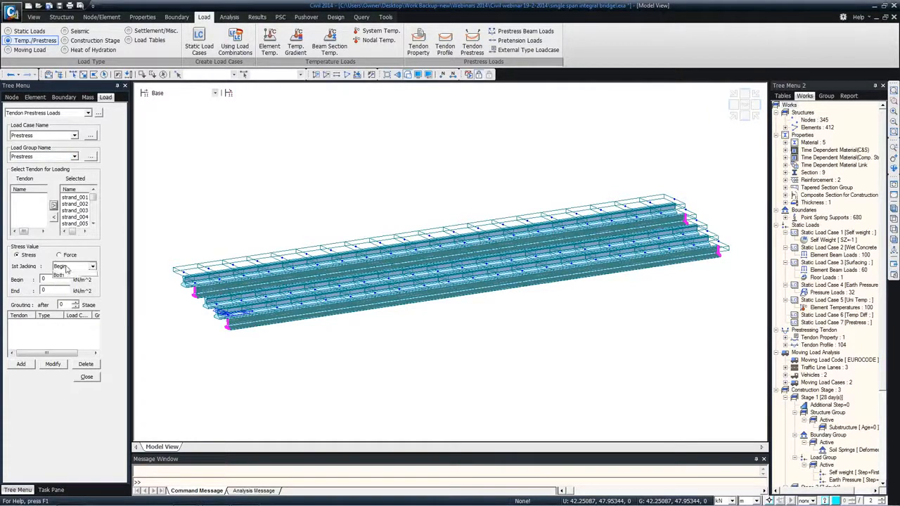
left_click(67, 287)
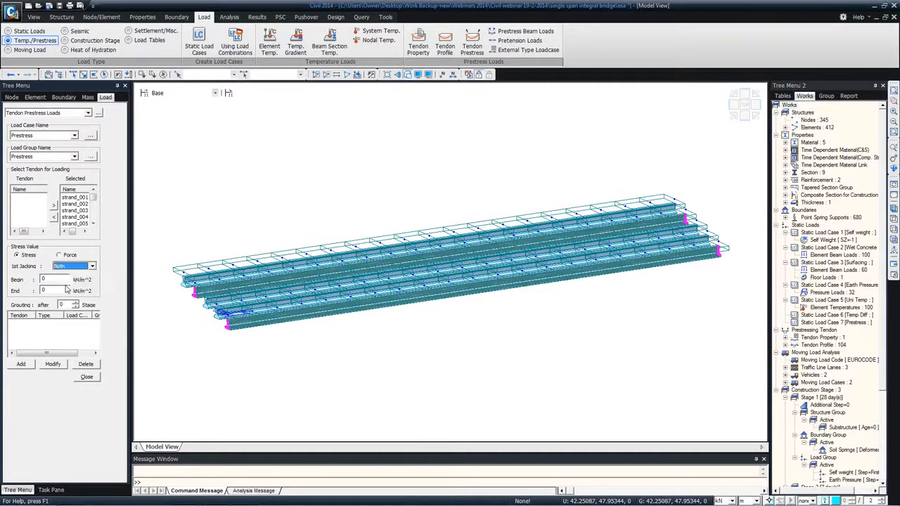
double_click(43, 279)
left_click(61, 255)
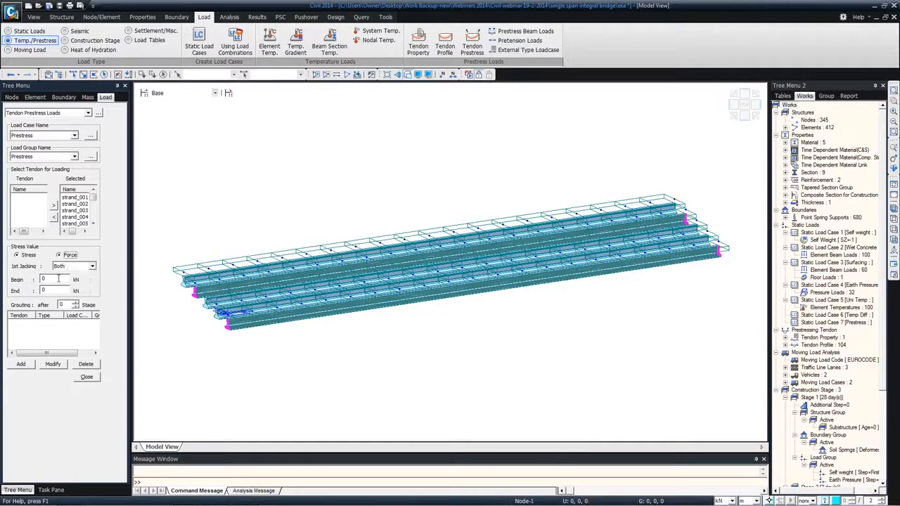
type("50")
key("Tab")
type("250")
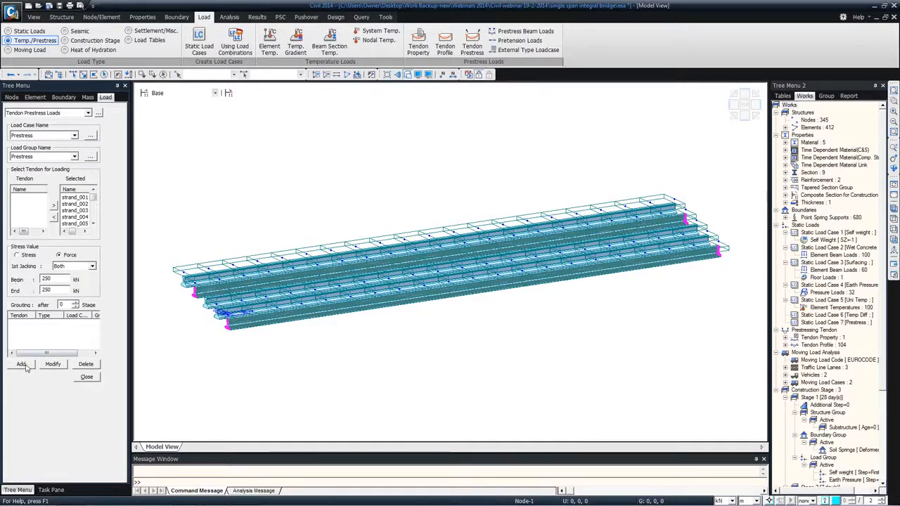
left_click(21, 364)
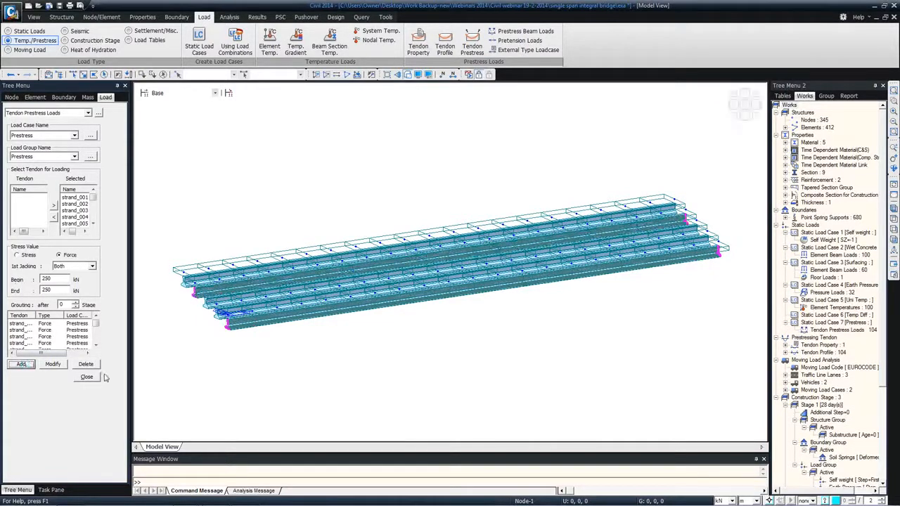
left_click(83, 380)
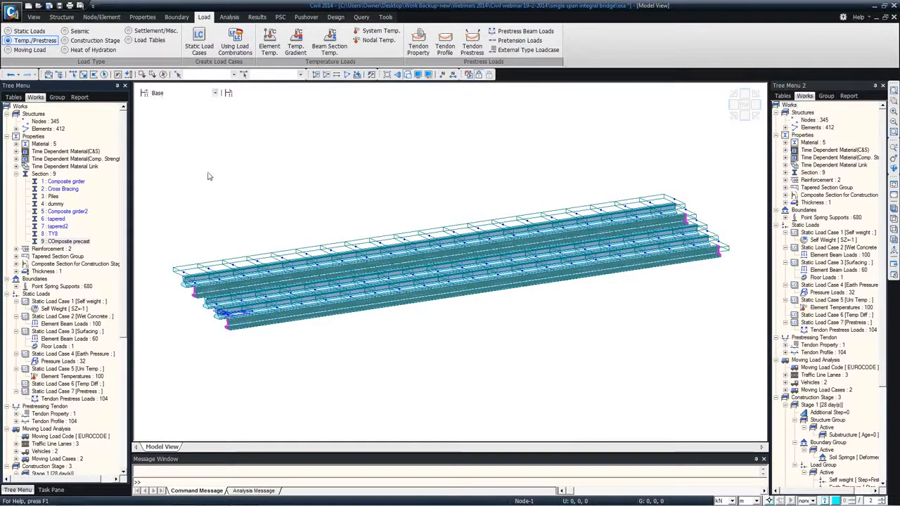
Step: Open the Stage 1 composition from the construction stage definitions, show its load groups, and switch to Stage 2
left_click(145, 93)
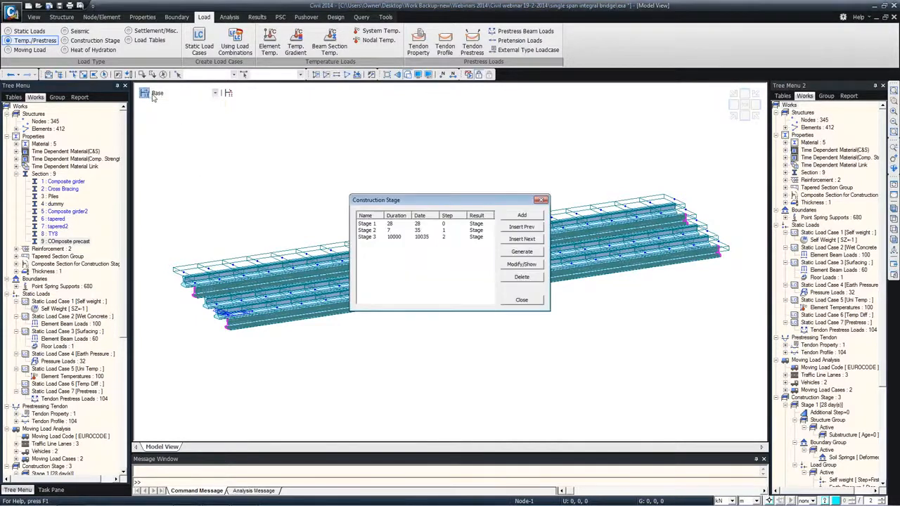
left_click(383, 224)
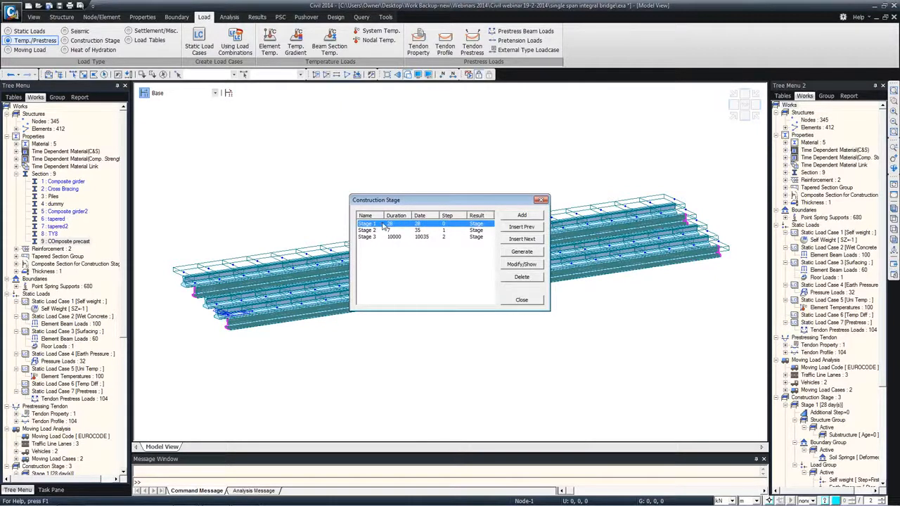
left_click(529, 265)
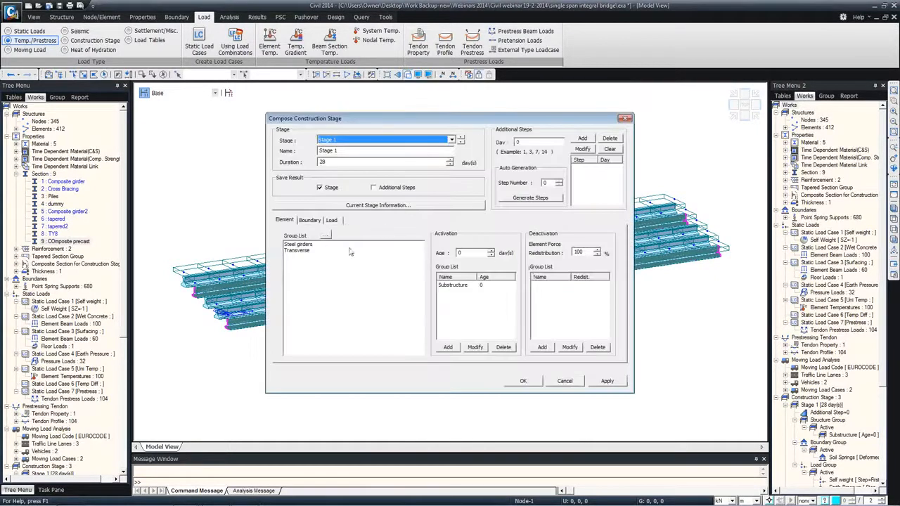
left_click(329, 220)
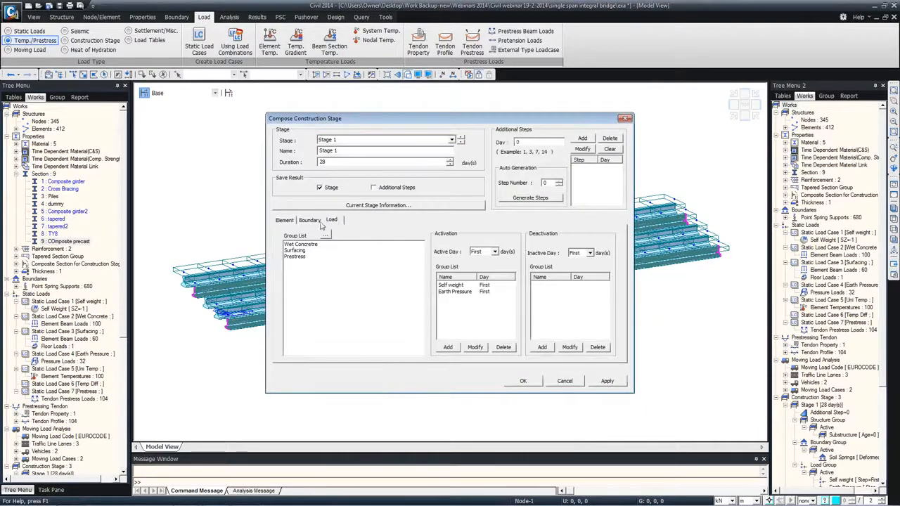
left_click(348, 140)
left_click(346, 152)
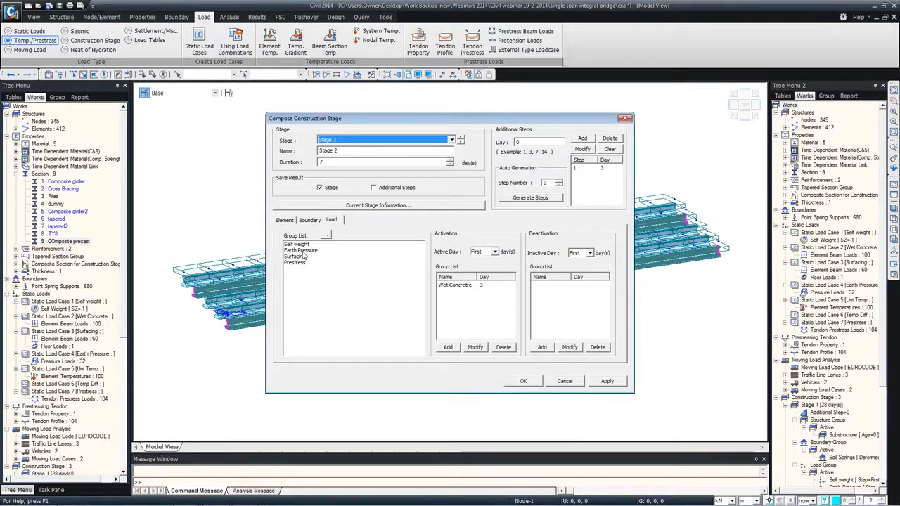
Step: Set the activation age of the Steel girders element group in Stage 2 to 7 days
left_click(288, 221)
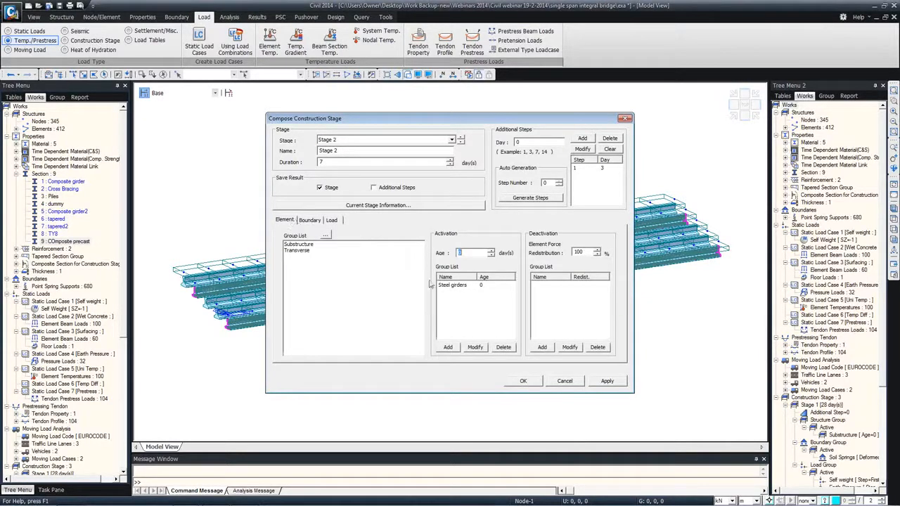
left_click(450, 284)
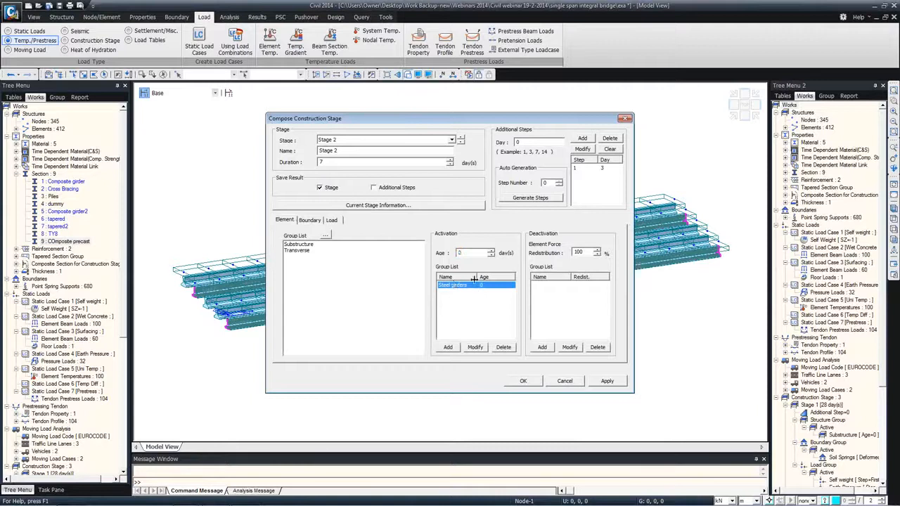
left_click(468, 252)
double_click(466, 253)
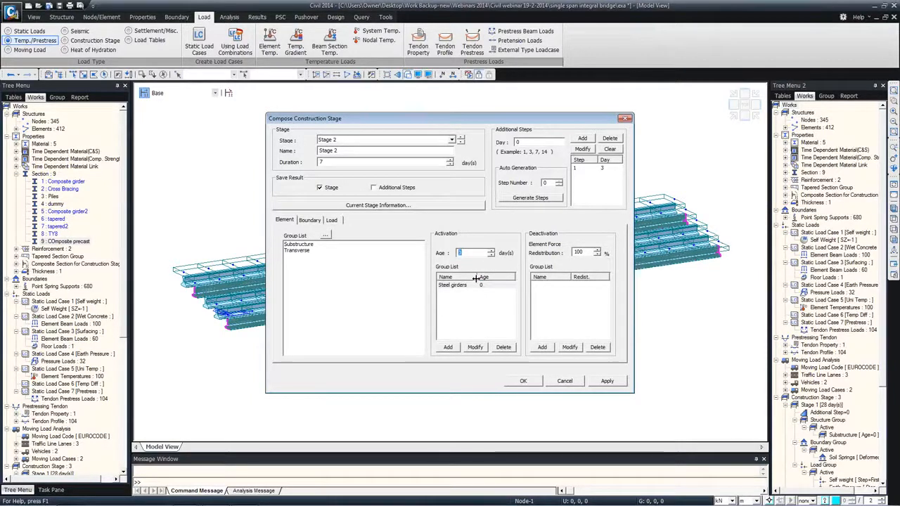
type("7")
left_click(476, 347)
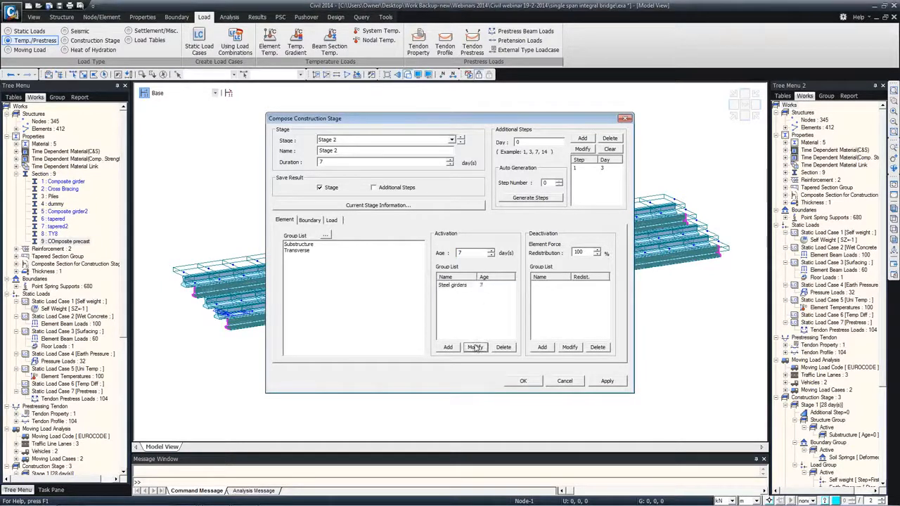
Step: Activate the Prestress load group in Stage 2 on the first day
left_click(482, 287)
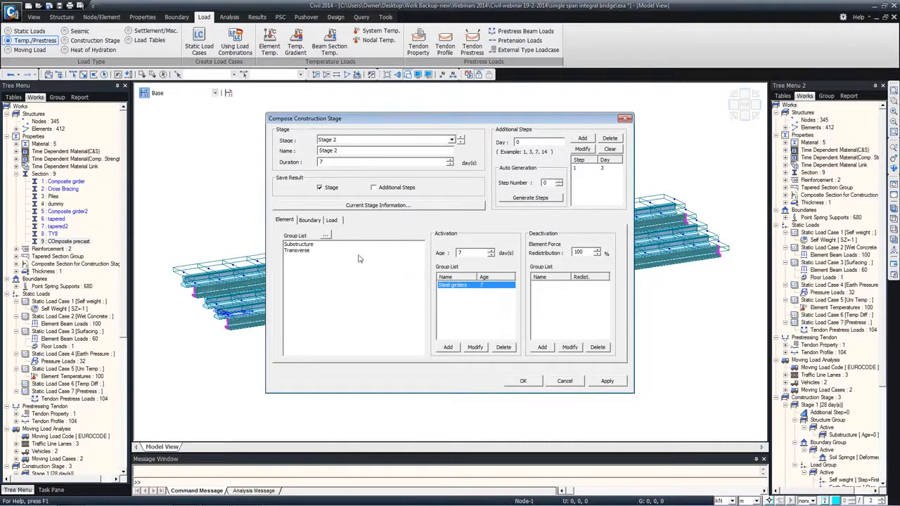
left_click(326, 220)
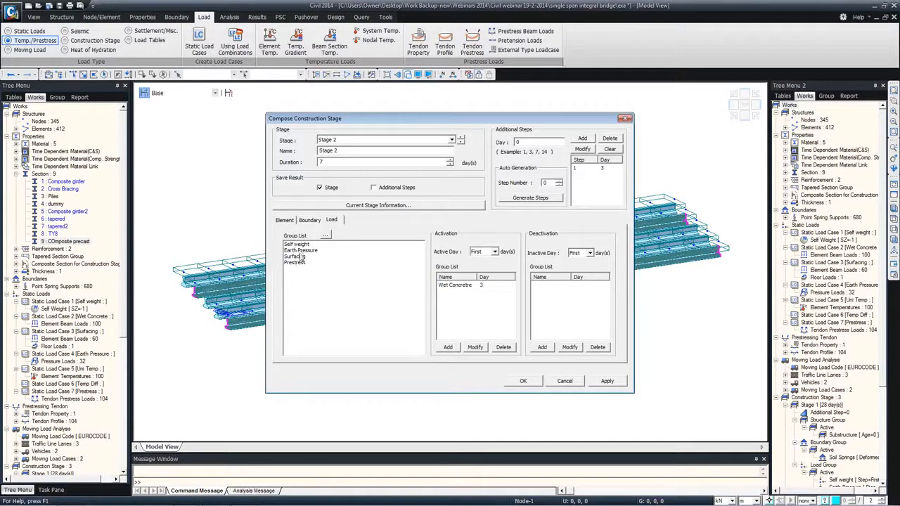
left_click(322, 265)
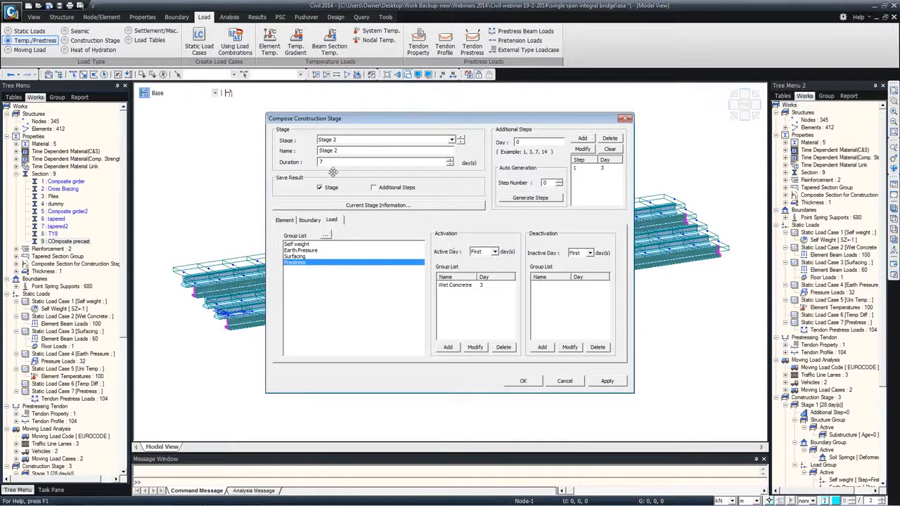
left_click(448, 347)
Step: Review the Stage 2 activation entries for the Steel girders and Prestress groups, then discard the stage edits and close the construction stage definitions
left_click(285, 219)
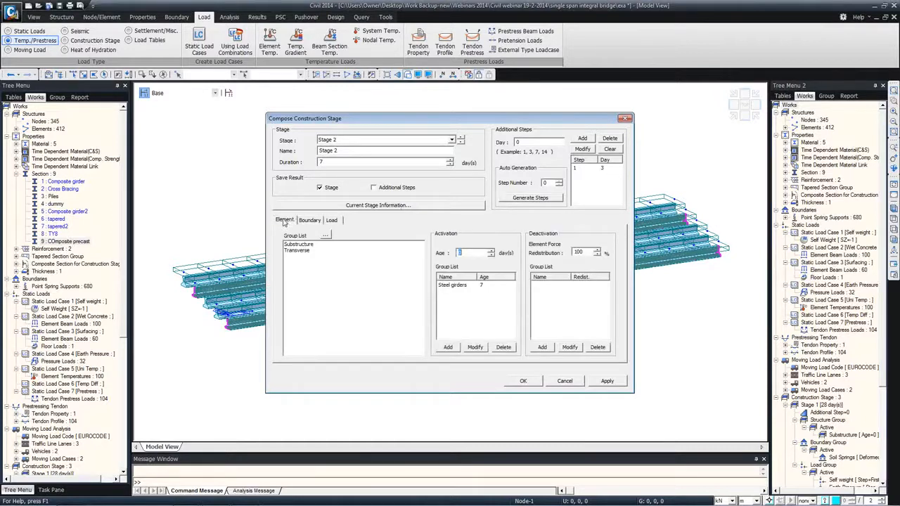
left_click(478, 285)
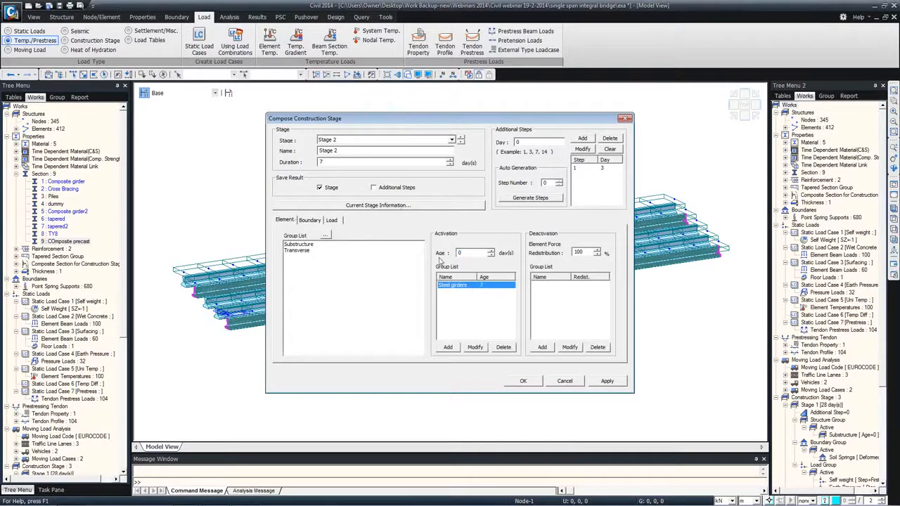
left_click(332, 220)
left_click(461, 292)
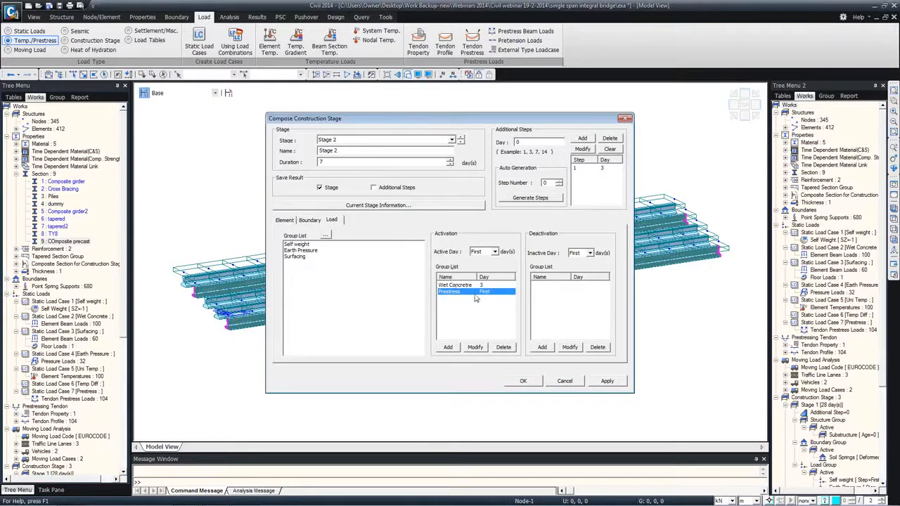
left_click(285, 220)
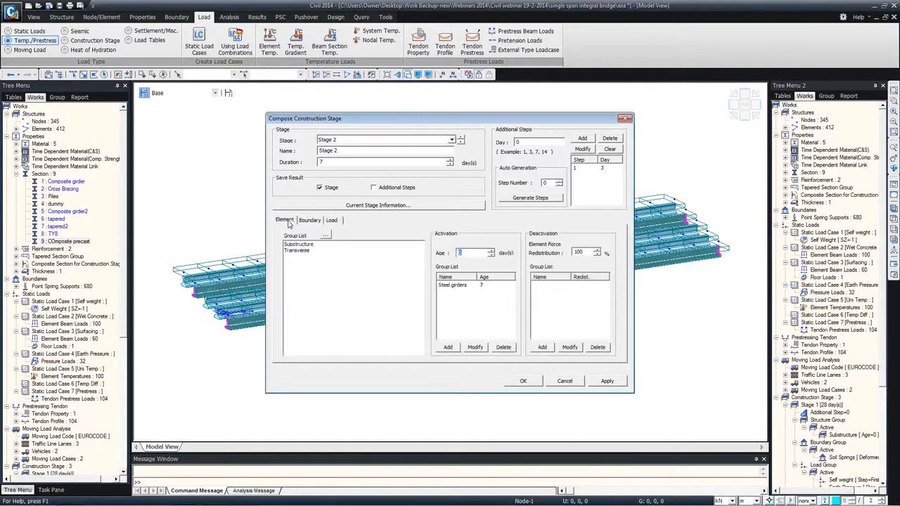
left_click(454, 286)
left_click(456, 252)
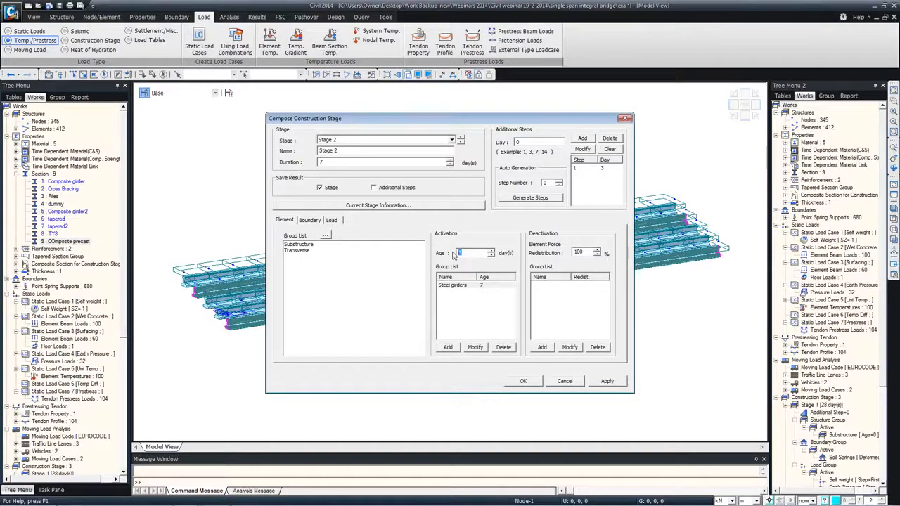
left_click(484, 287)
left_click(574, 383)
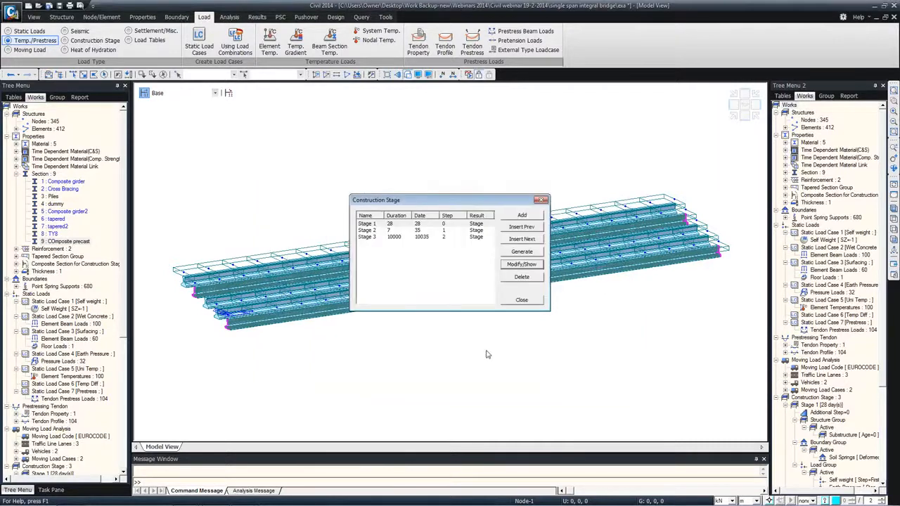
left_click(520, 299)
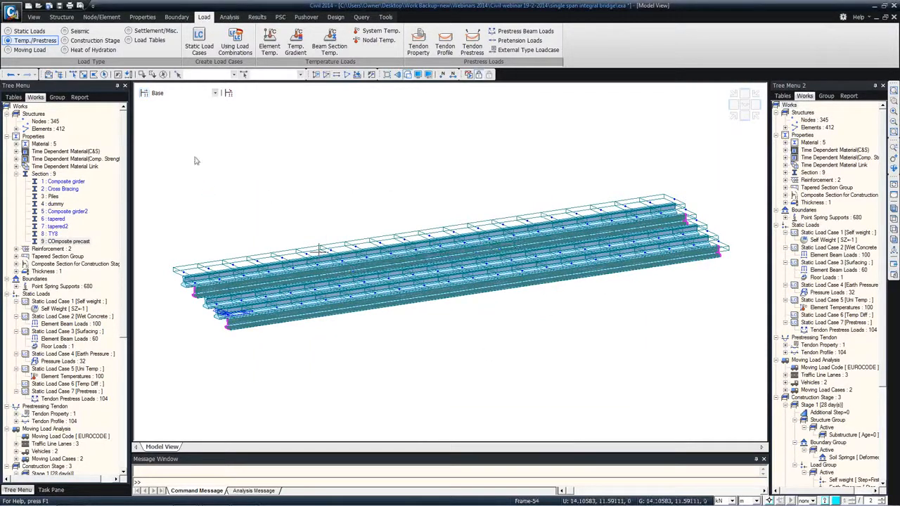
Step: Examine the part materials, composite stages and ages of the Stage 2 composite girder section for construction stage, then close its definitions without changes
left_click(231, 93)
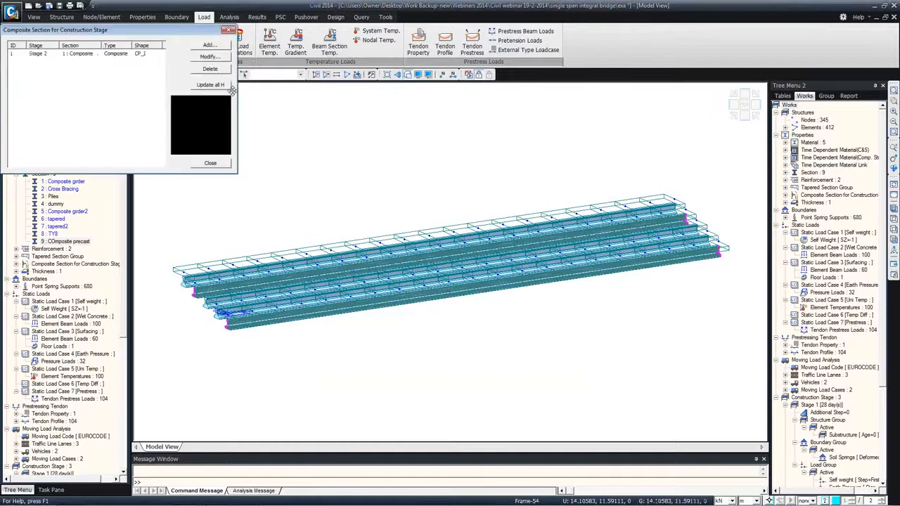
left_click(137, 56)
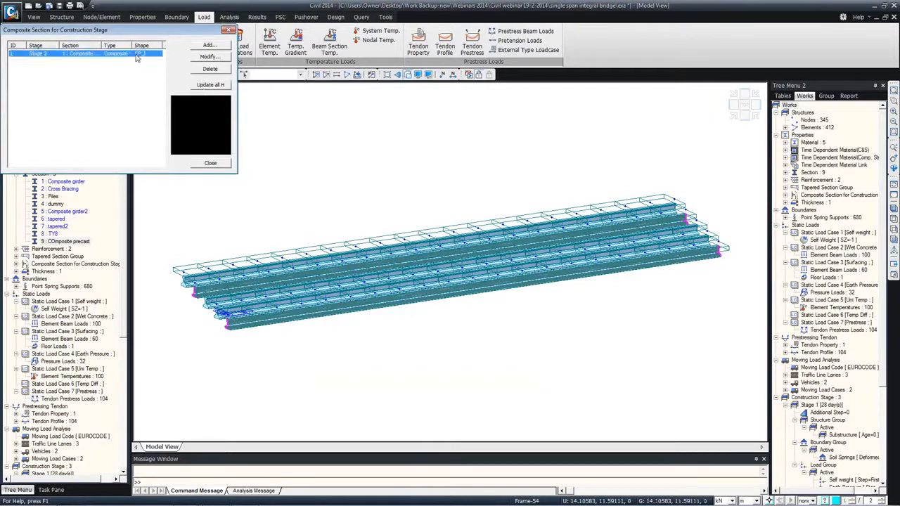
left_click(210, 56)
left_click(75, 300)
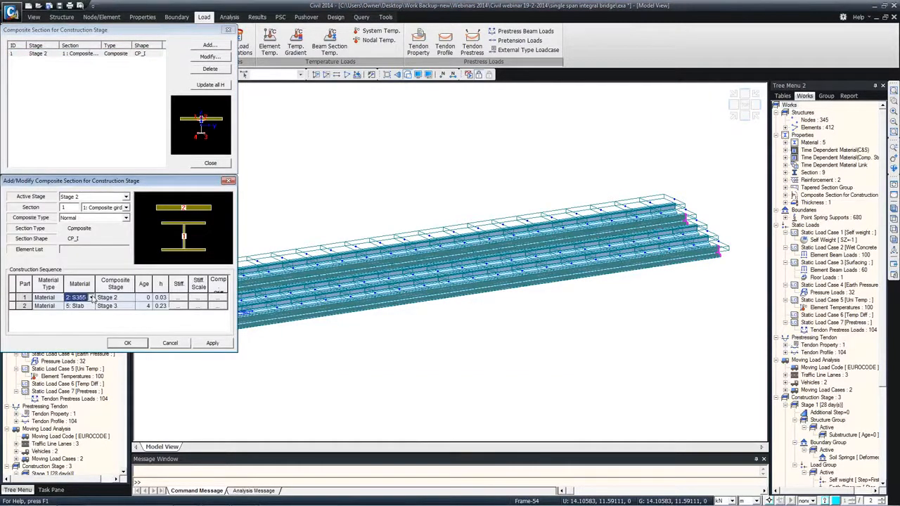
left_click(76, 299)
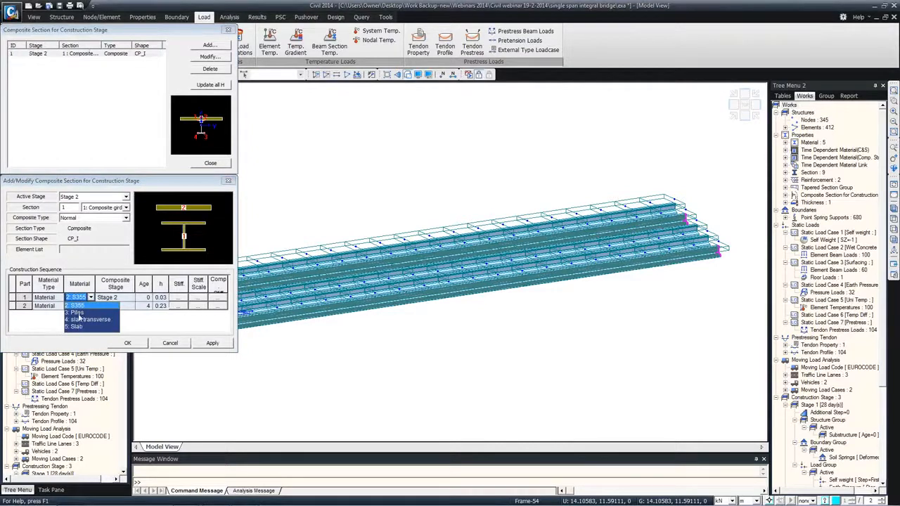
left_click(55, 311)
left_click(88, 308)
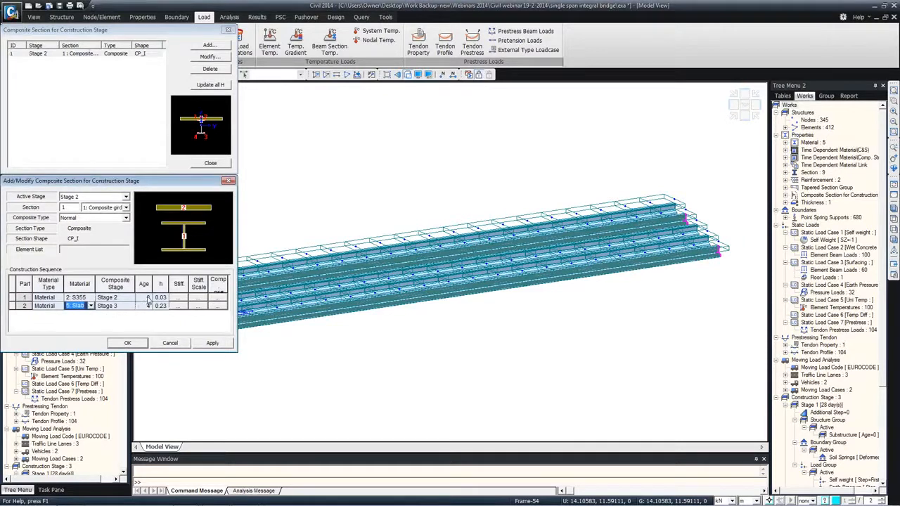
left_click(228, 180)
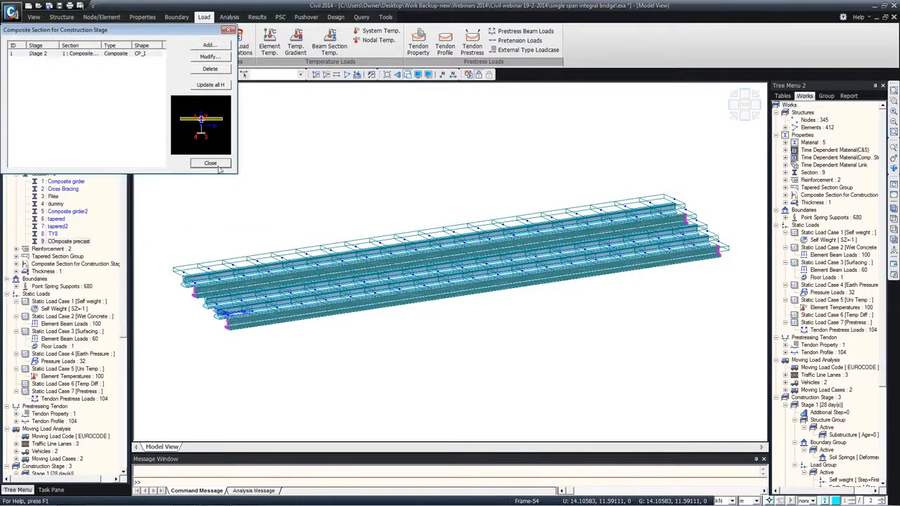
left_click(210, 162)
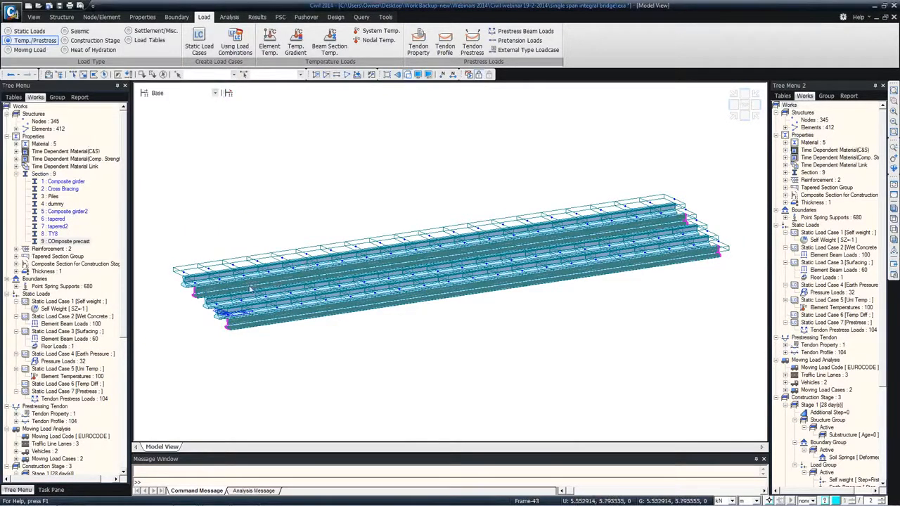
Step: Open the Stage 1 composition from the construction stage definitions and set the stage duration to 7 days
middle_click_drag(309, 253, 307, 266, "ctrl")
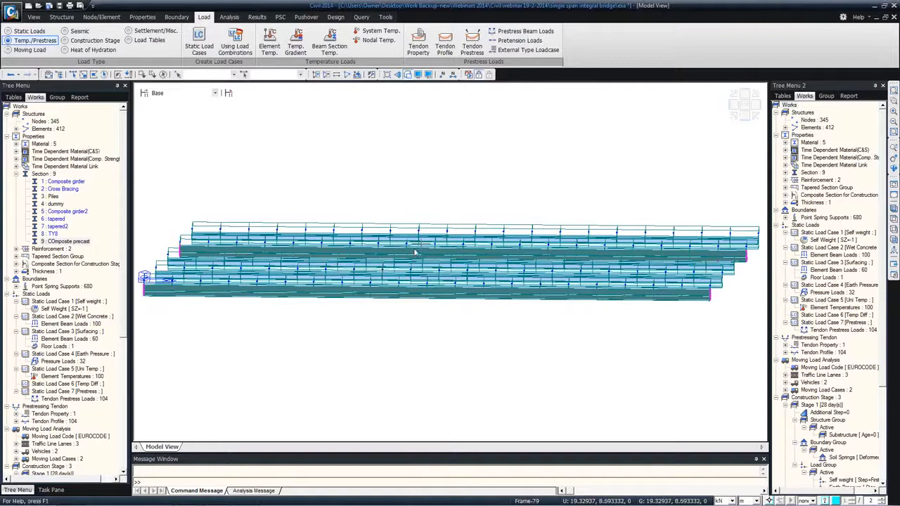
mouse_move(415, 252)
left_click(144, 92)
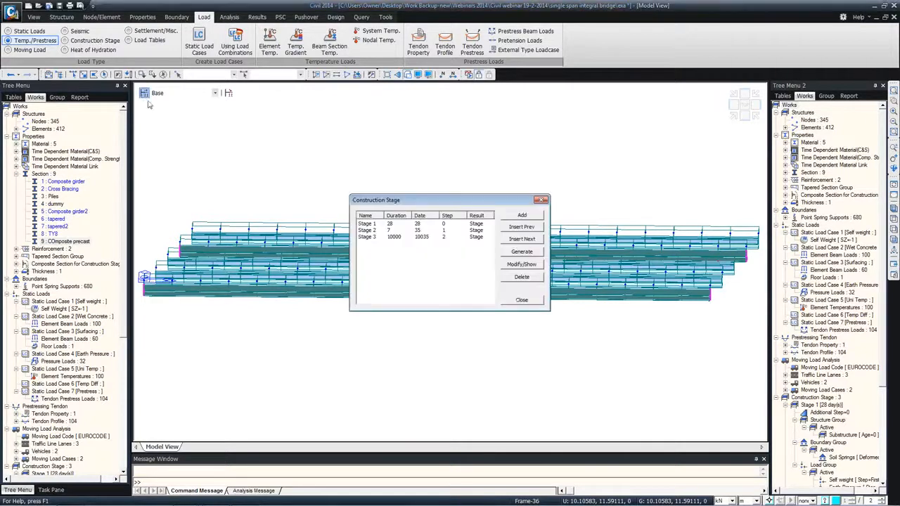
left_click(392, 225)
left_click(522, 265)
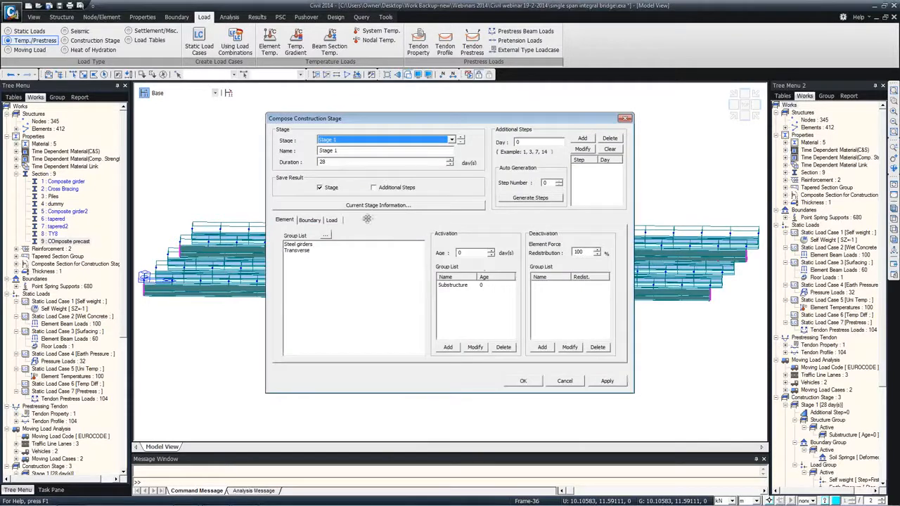
left_click_drag(334, 164, 306, 165)
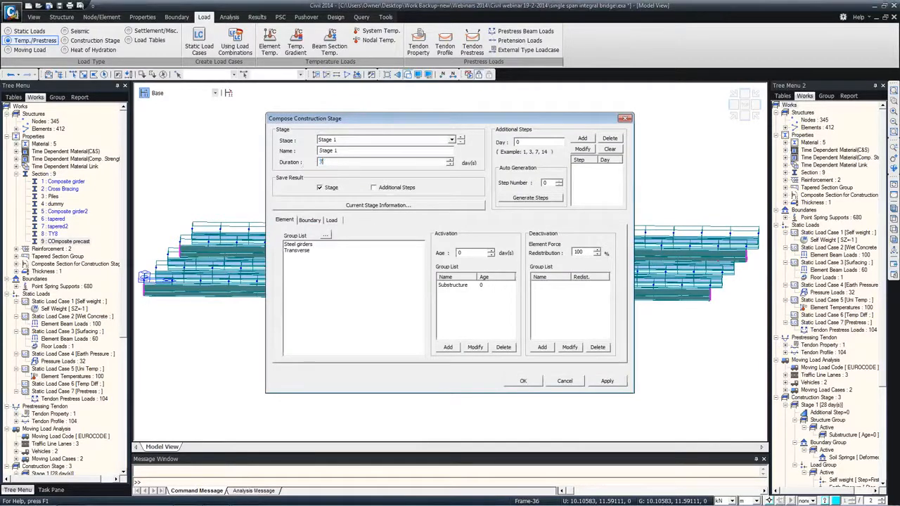
type("7")
Step: Set the activation age of the Substructure group in Stage 1 to 5 days, then discard the stage edits and close the definitions
left_click(476, 286)
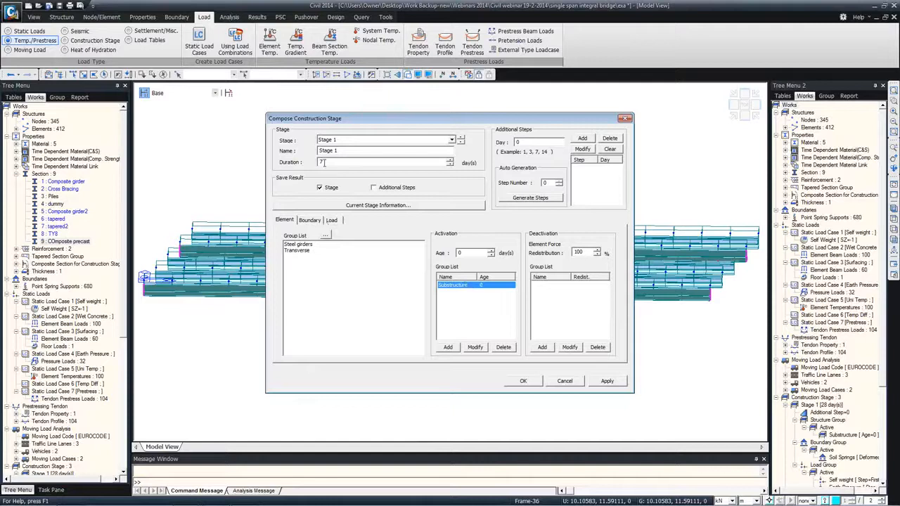
left_click_drag(324, 163, 313, 163)
left_click(477, 288)
left_click(331, 161)
left_click_drag(331, 162, 304, 162)
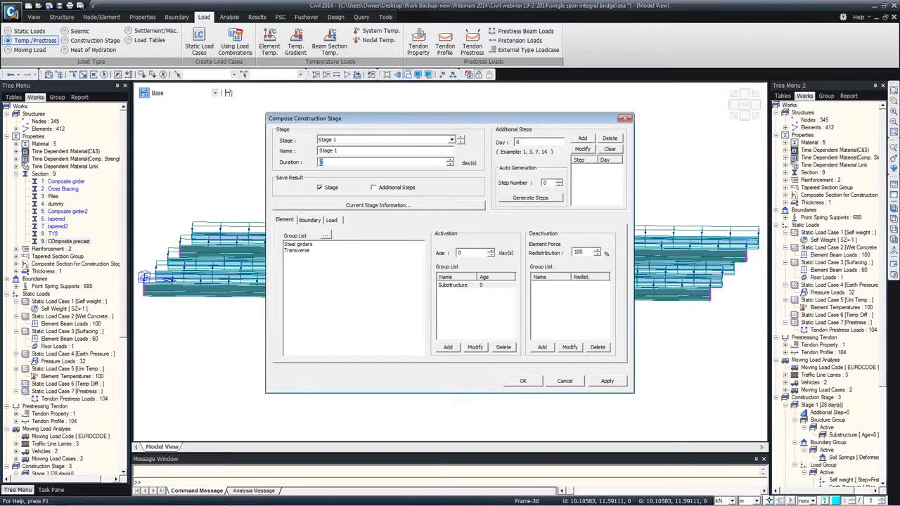
type("5")
left_click(478, 347)
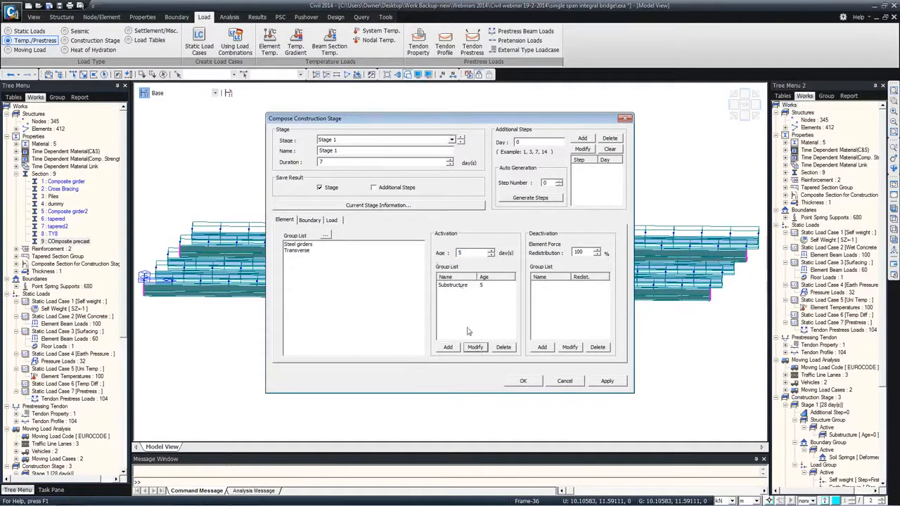
left_click(470, 284)
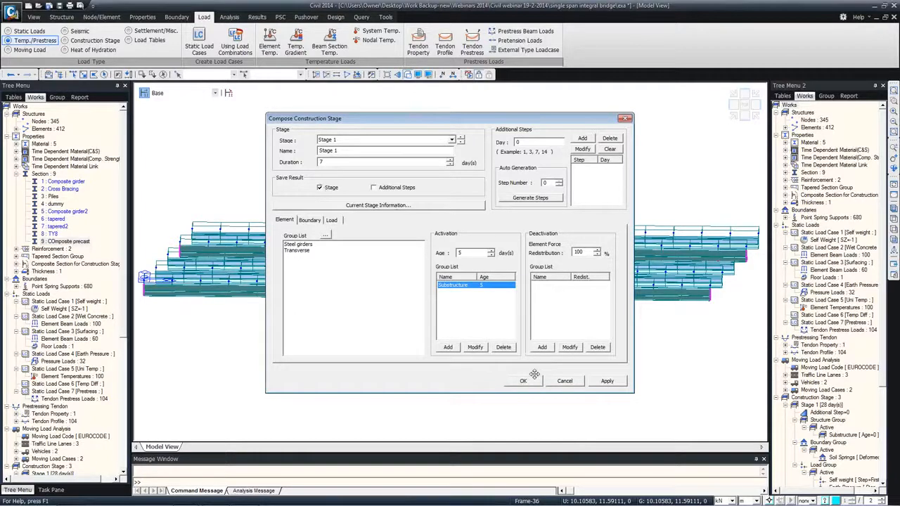
left_click(568, 383)
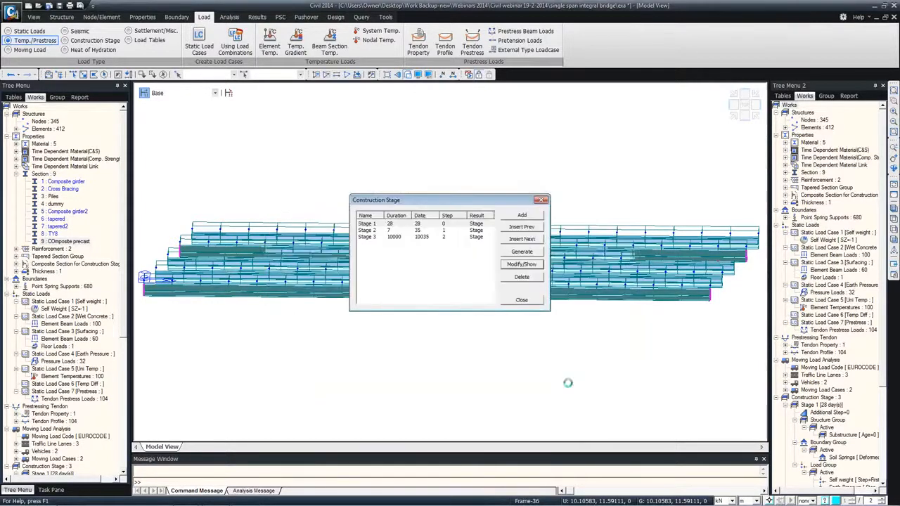
left_click(522, 300)
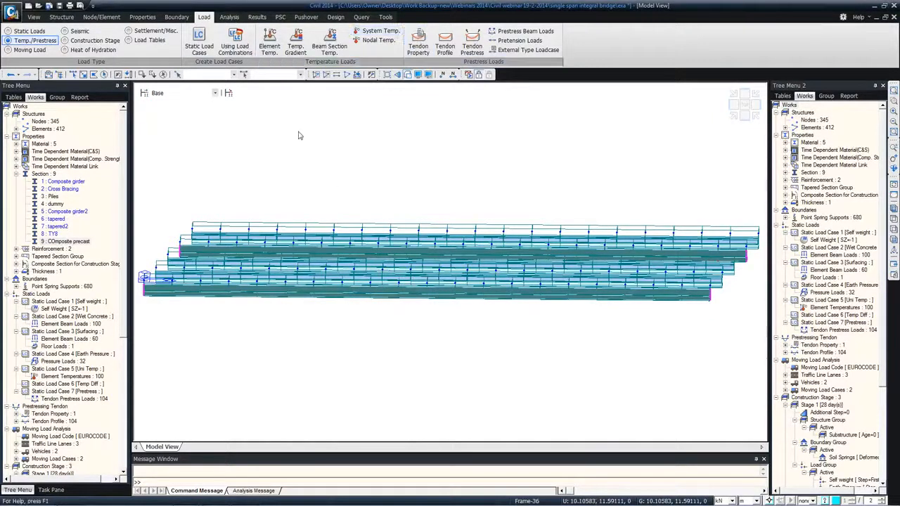
middle_click_drag(279, 227, 342, 246, "ctrl")
middle_click_drag(341, 231, 314, 233, "ctrl")
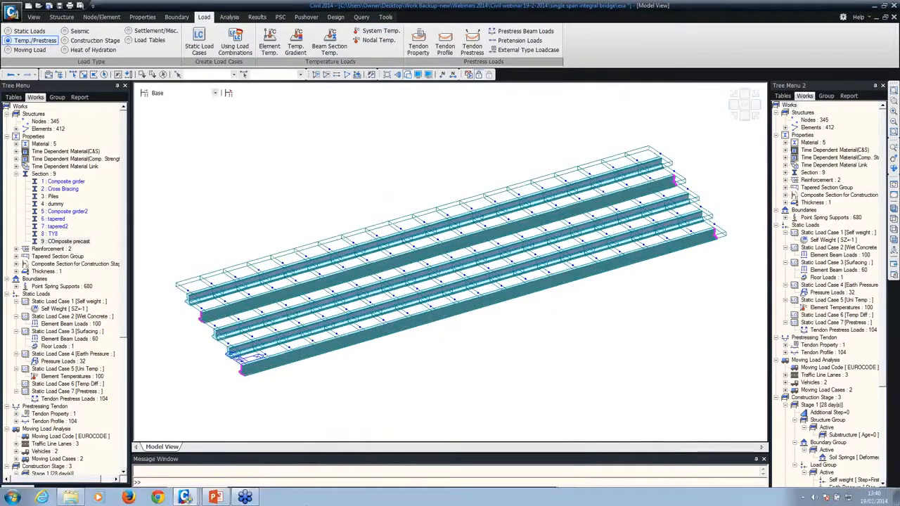
Step: Switch to the Midas Civil Webinar presentation in PowerPoint to review the Single Span Integral Bridges slide
mouse_move(214, 498)
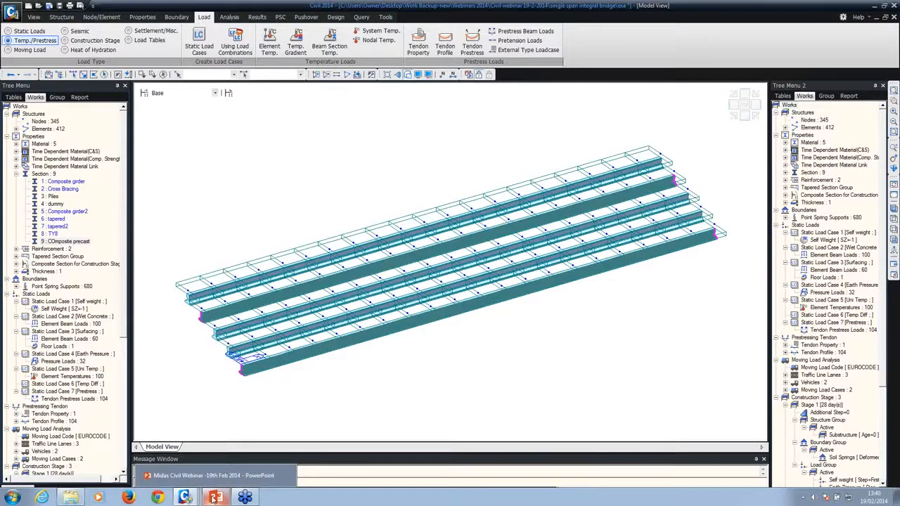
left_click(218, 478)
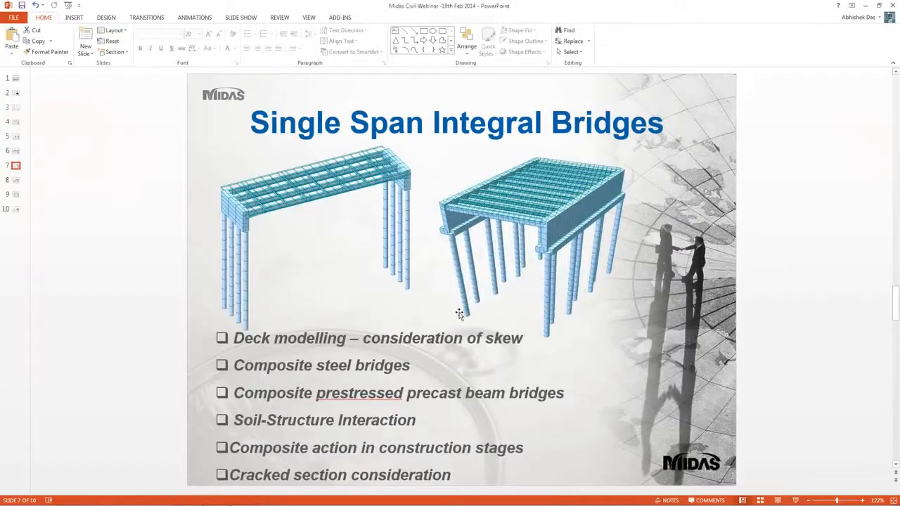
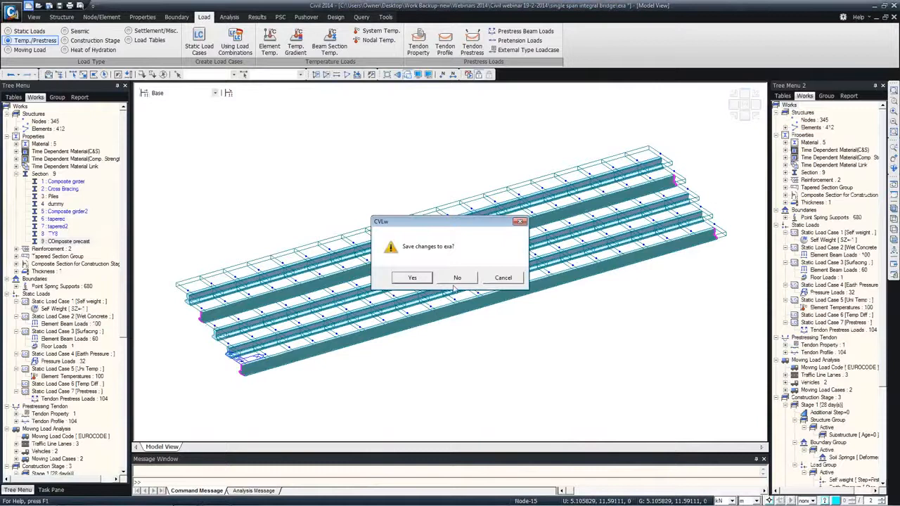
Step: Start a new Civil 2014 project without saving the changes to exa, and create a node at 0, 0, 0
left_click(456, 279)
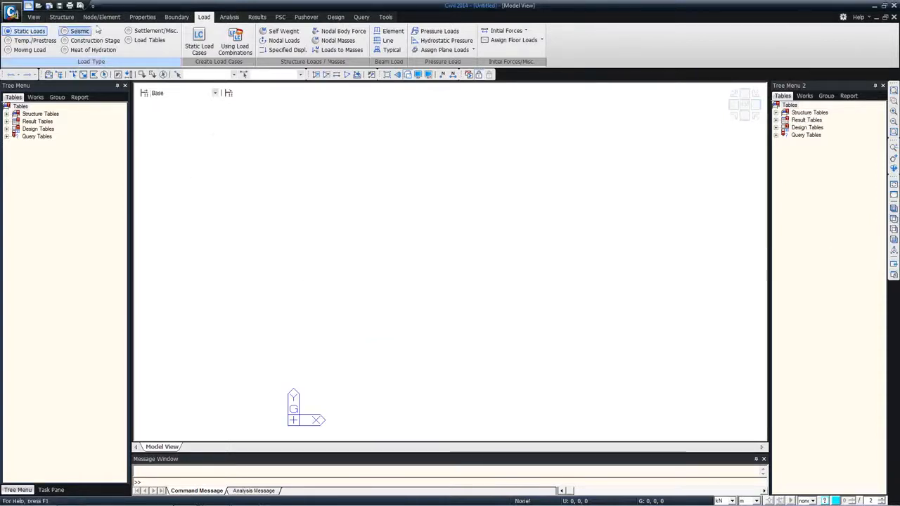
left_click(61, 19)
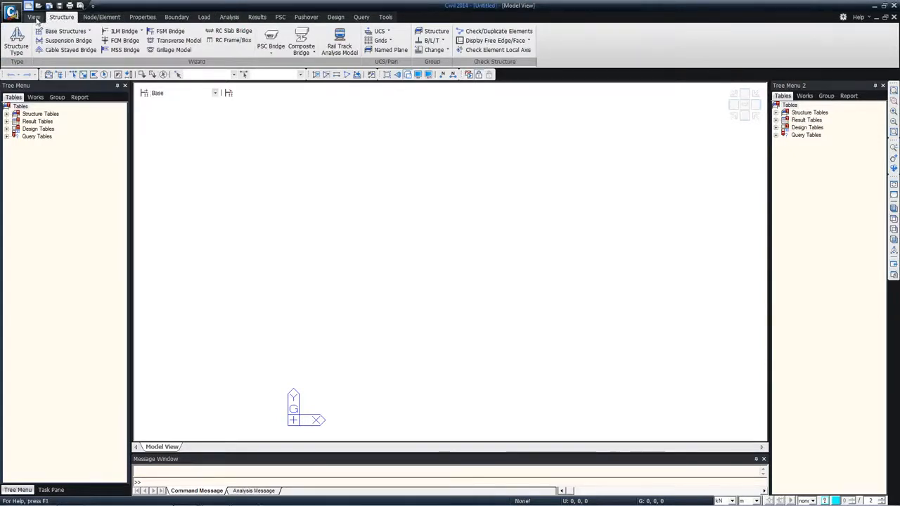
left_click(34, 18)
left_click(90, 19)
left_click(14, 42)
left_click(57, 237)
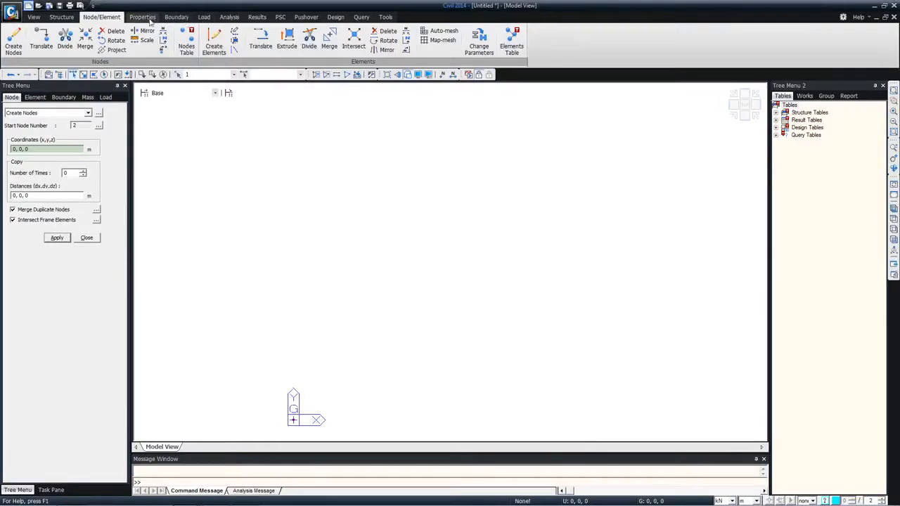
Step: Extrude the origin node into beam elements along the x axis at unequal distances of 94,3,3,3,3 m
left_click(282, 44)
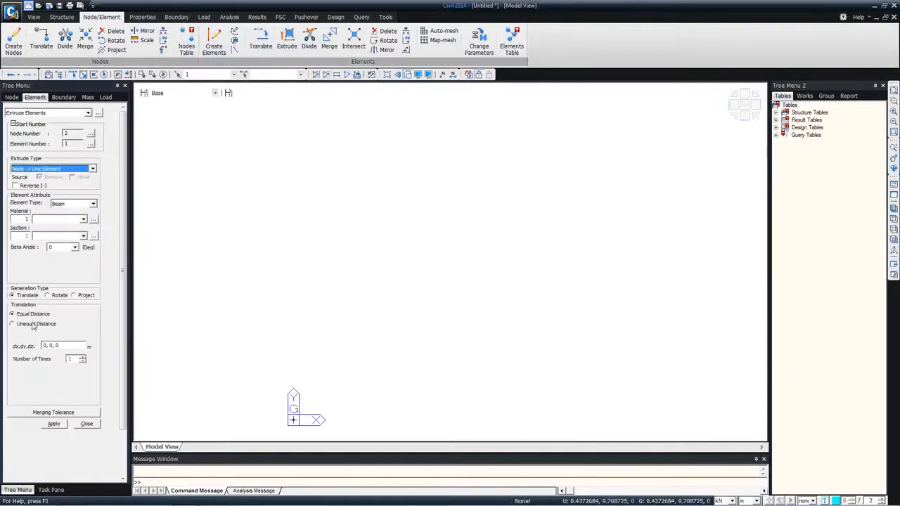
left_click(31, 325)
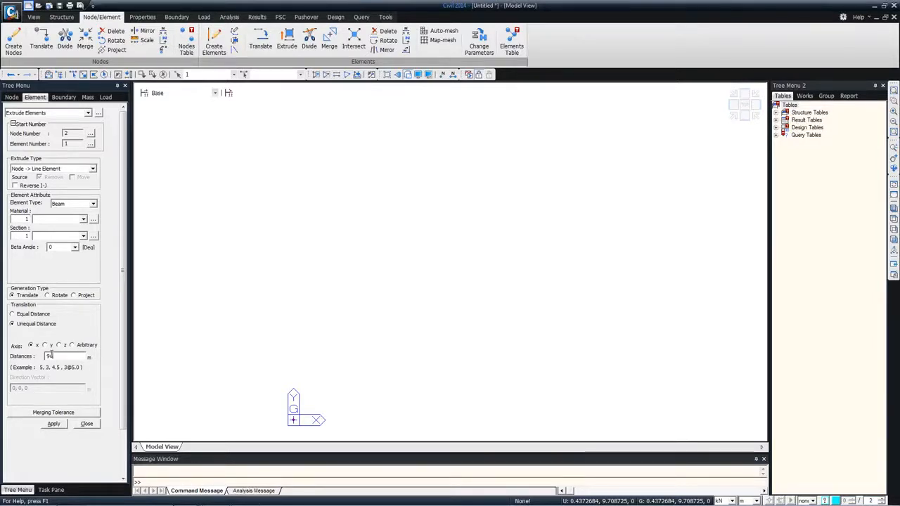
type(",3,3,")
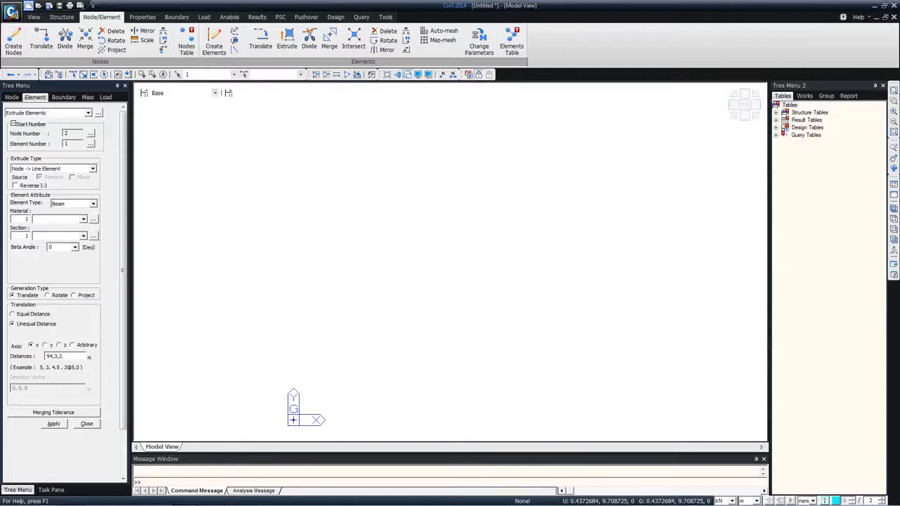
key("BackSpace")
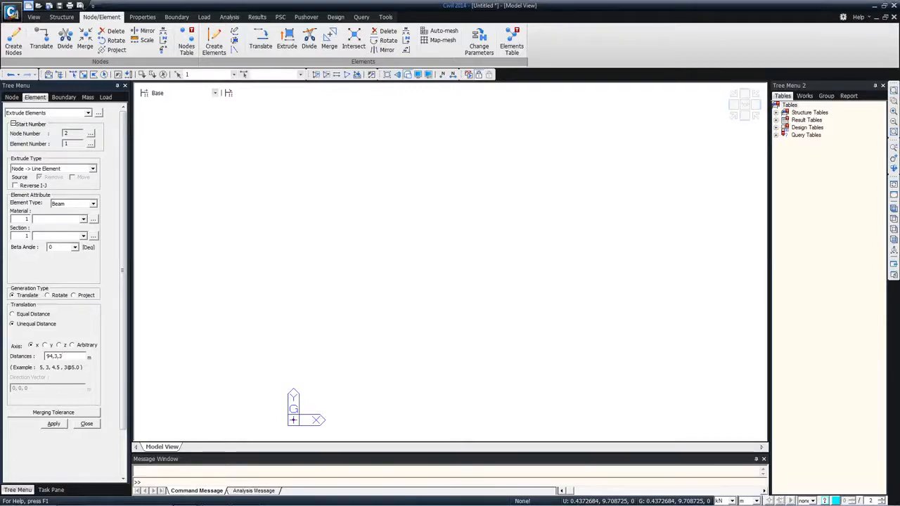
type(",3,3")
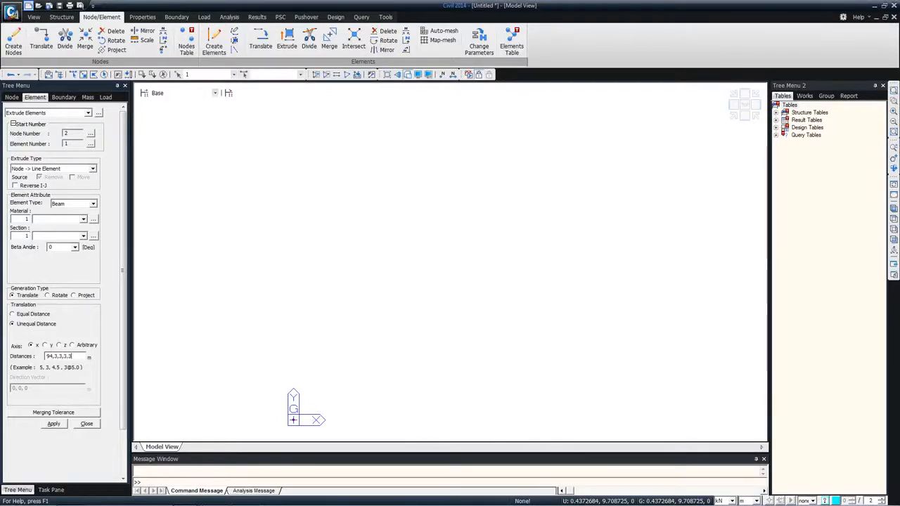
left_click(54, 425)
left_click(893, 220)
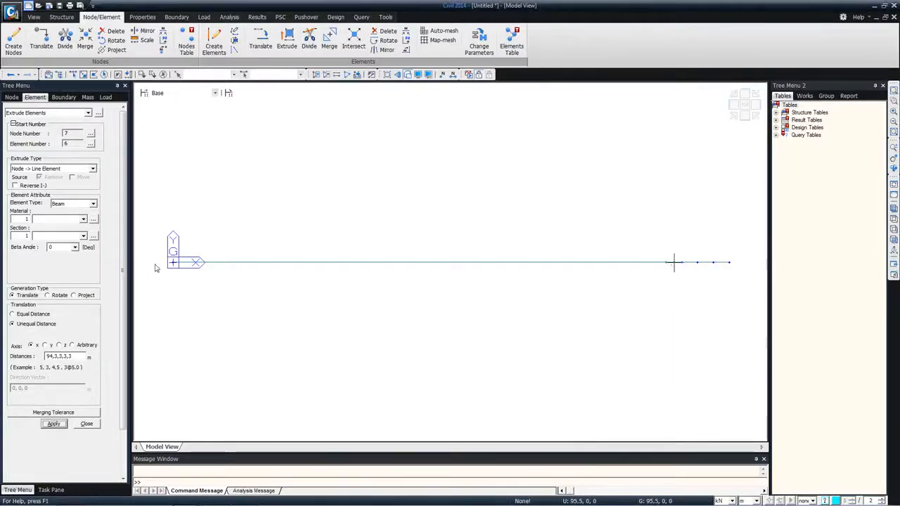
left_click(87, 424)
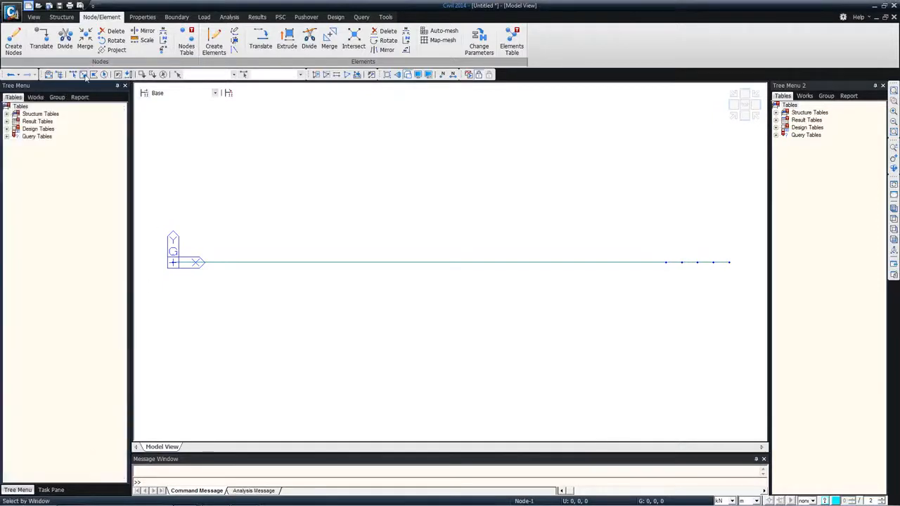
Step: Rotate-copy all the line elements 40 times at 2 degrees about the z-axis through 0, 0, 0, intersecting nodes and elements
left_click_drag(155, 227, 756, 310)
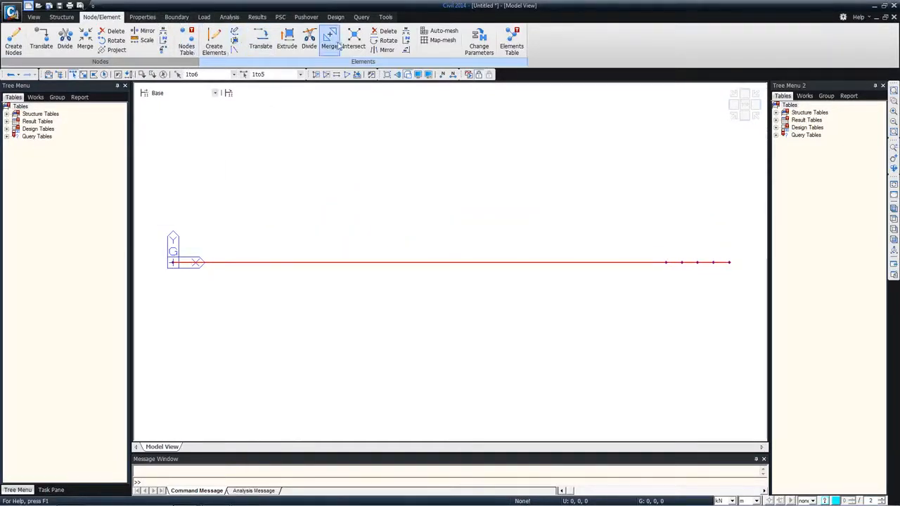
left_click(387, 41)
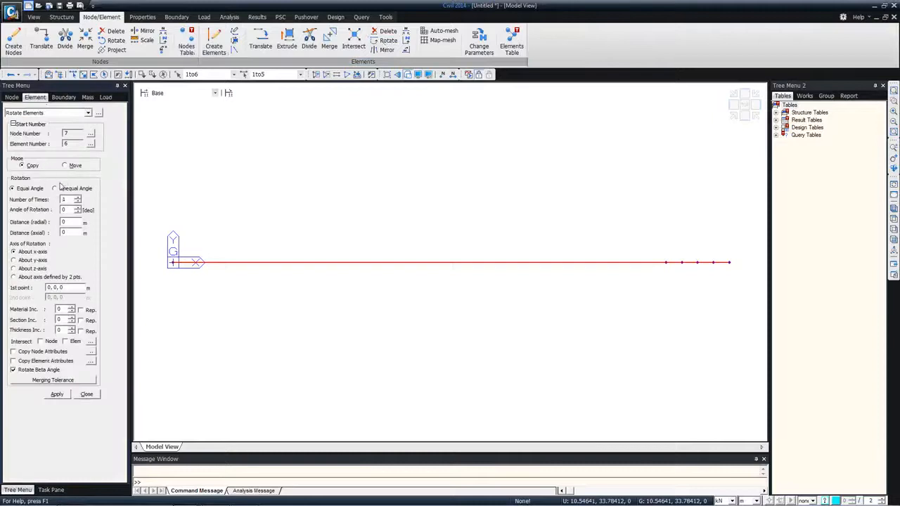
left_click_drag(67, 199, 52, 213)
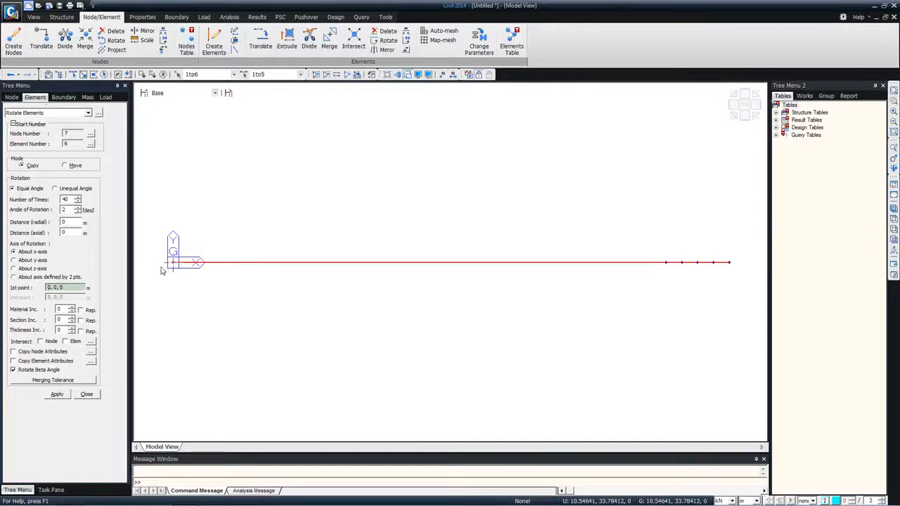
left_click(40, 341)
left_click(57, 394)
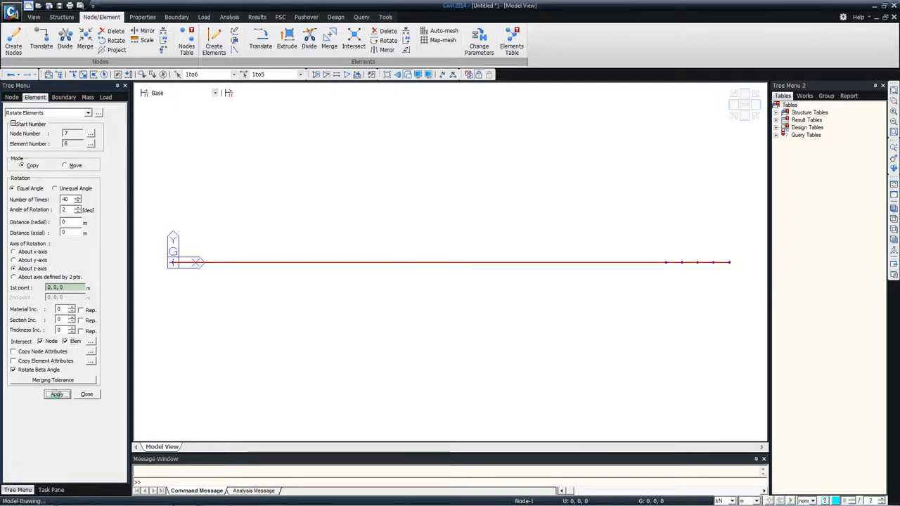
Step: Create a 40-segment beam arc by center and two points through the innermost node ring: center 0, 0, 0, from 16.32293, 92.57193, 0 to 94, 0, 0
scroll(488, 243, "down", 3)
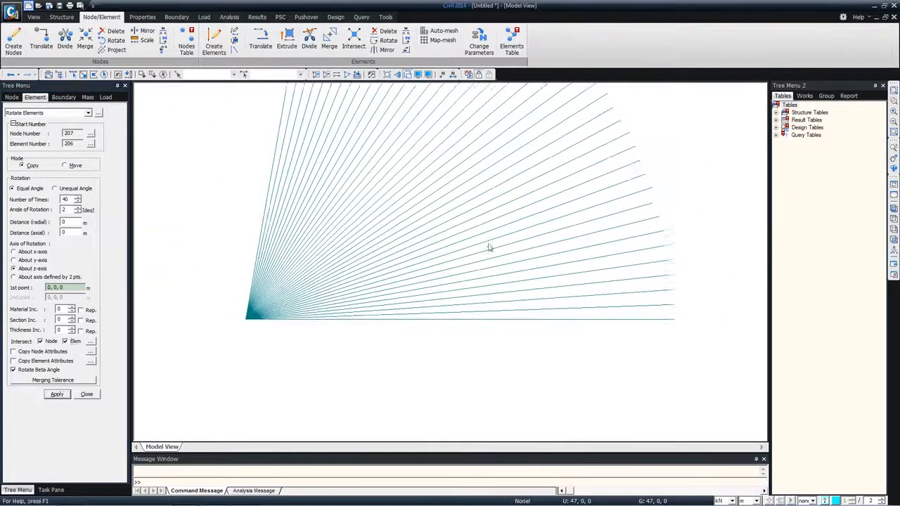
middle_click_drag(444, 172, 455, 249)
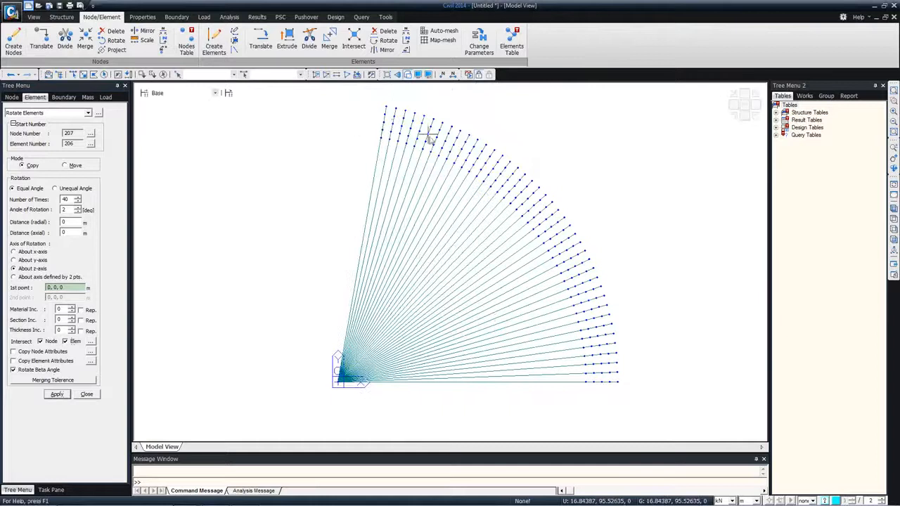
left_click(37, 114)
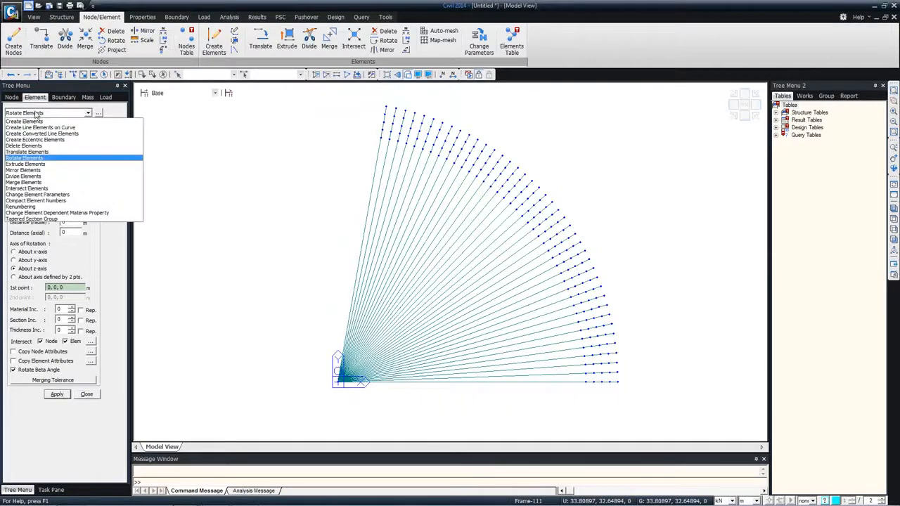
left_click(70, 127)
left_click(70, 168)
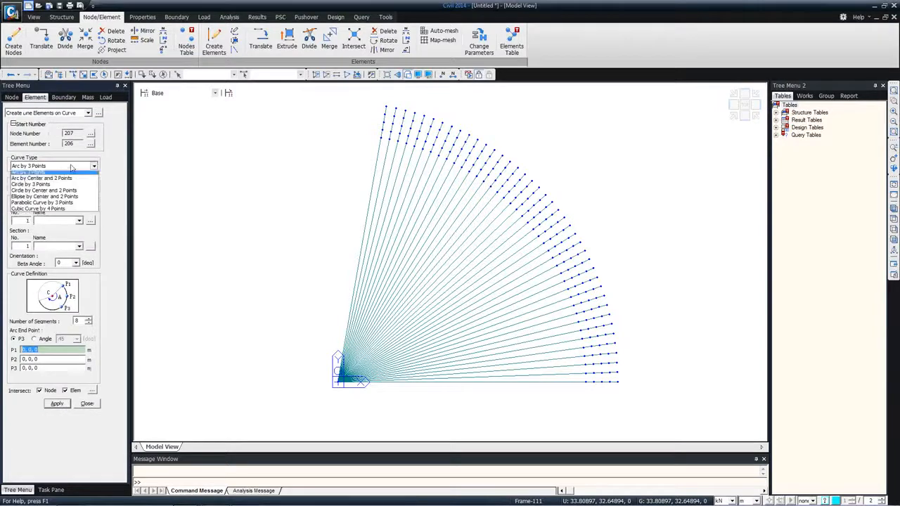
left_click(61, 183)
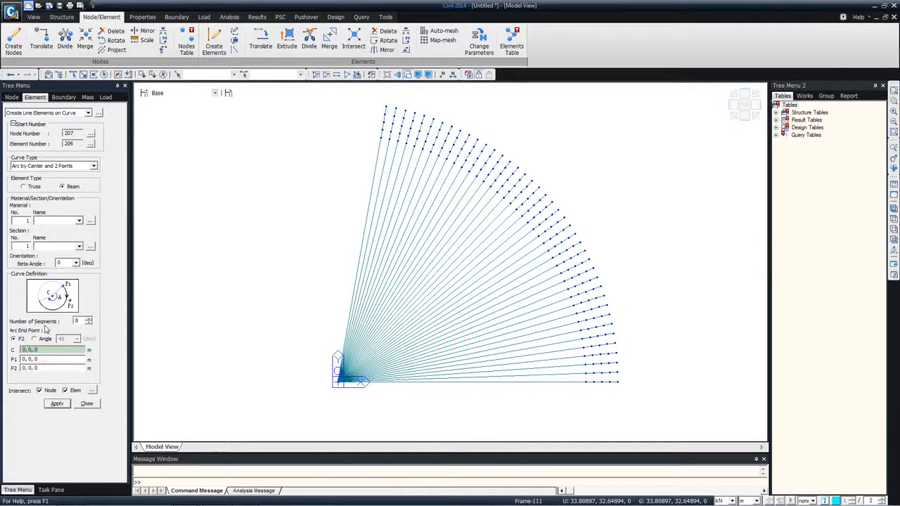
left_click(338, 384)
left_click(383, 126)
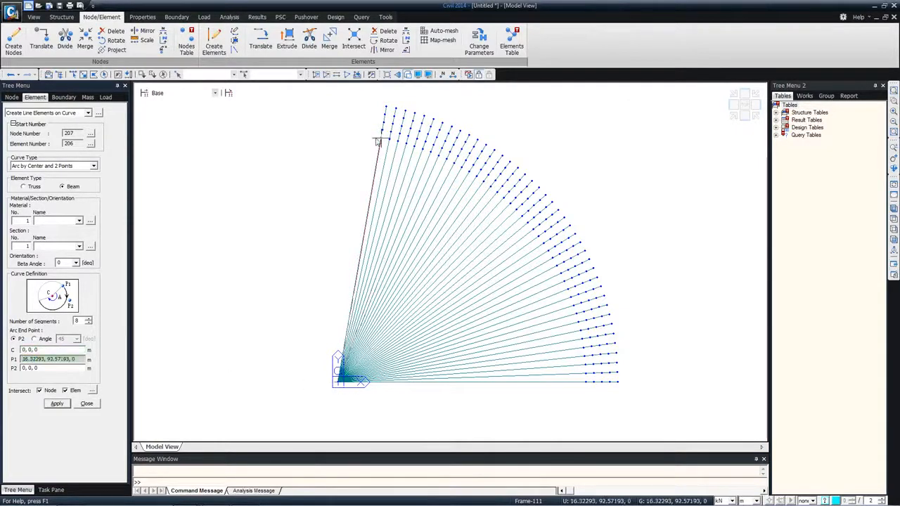
type("40")
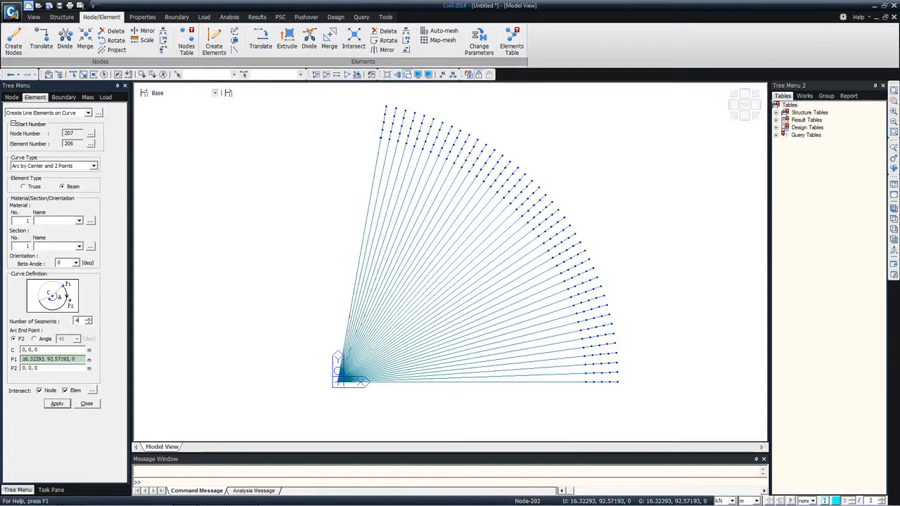
left_click(381, 138)
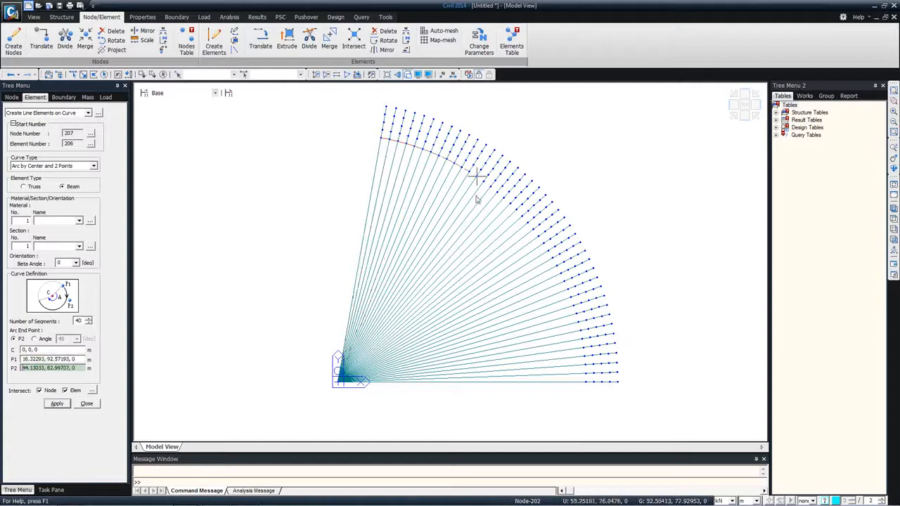
left_click(588, 388)
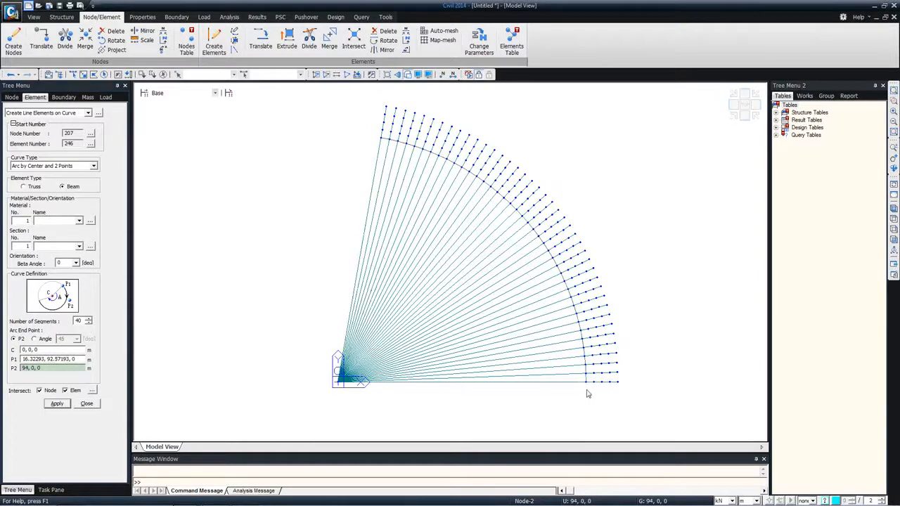
left_click(29, 349)
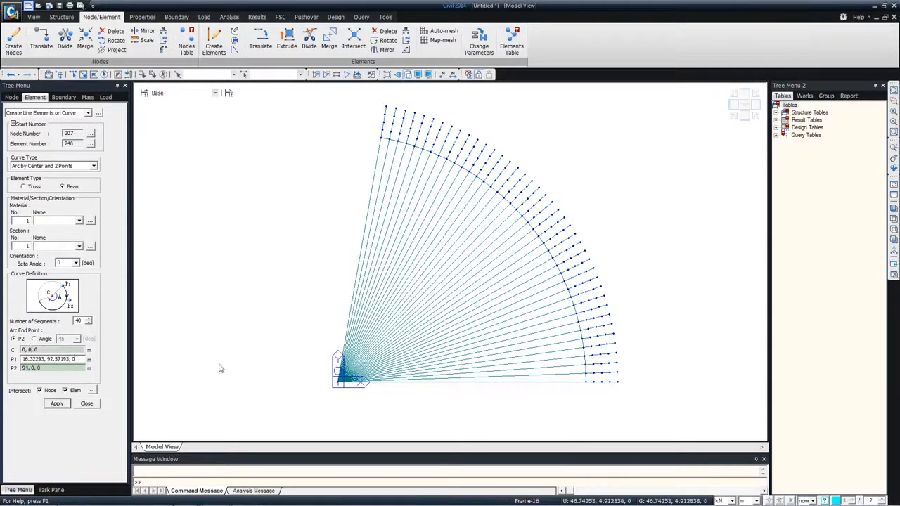
left_click(327, 381)
left_click(379, 132)
Step: Create the second 40-segment beam arc, centered at 0, 0, 0 and starting from the radial node at 16.84387, 95.52635, 0
left_click(43, 349)
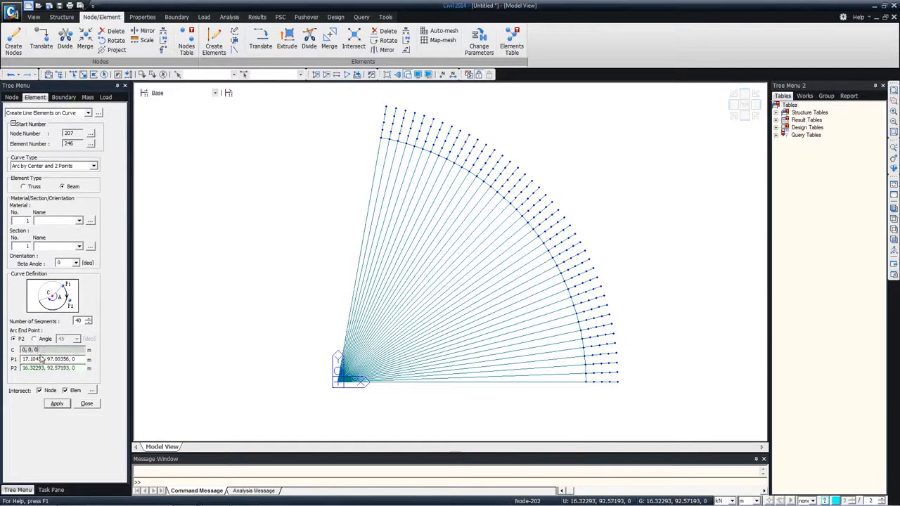
left_click(331, 379)
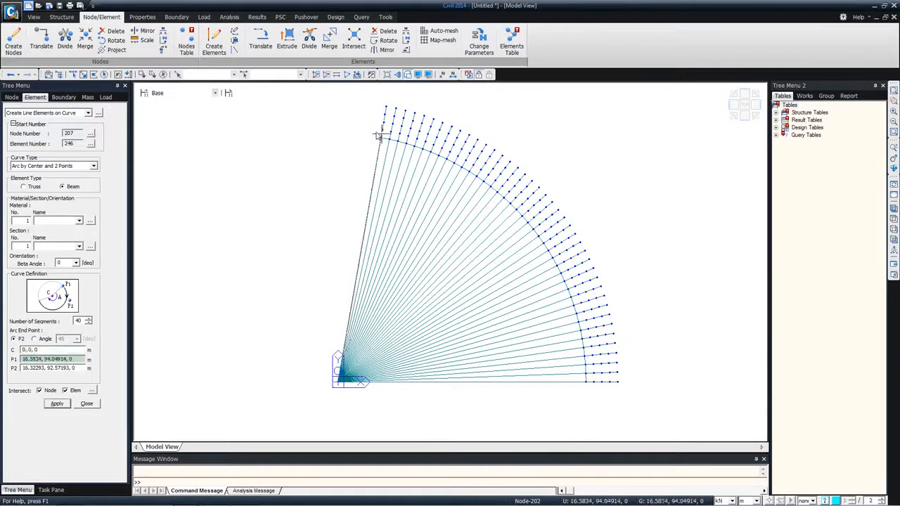
left_click(379, 132)
left_click(585, 382)
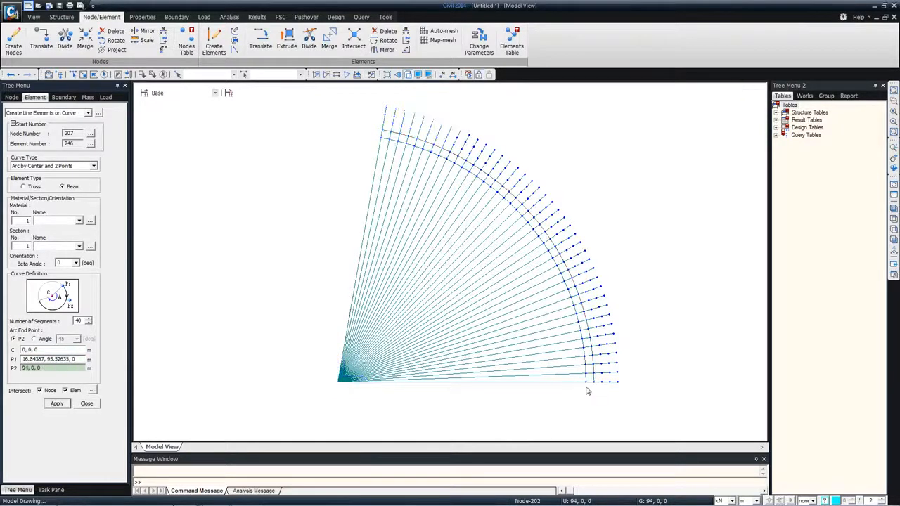
Step: Create the third and fourth 40-segment beam arcs about the origin, starting from 17.36482, 98.48078, 0 and 17.88576, 101.4352, 0
left_click(47, 349)
left_click(333, 378)
left_click(379, 126)
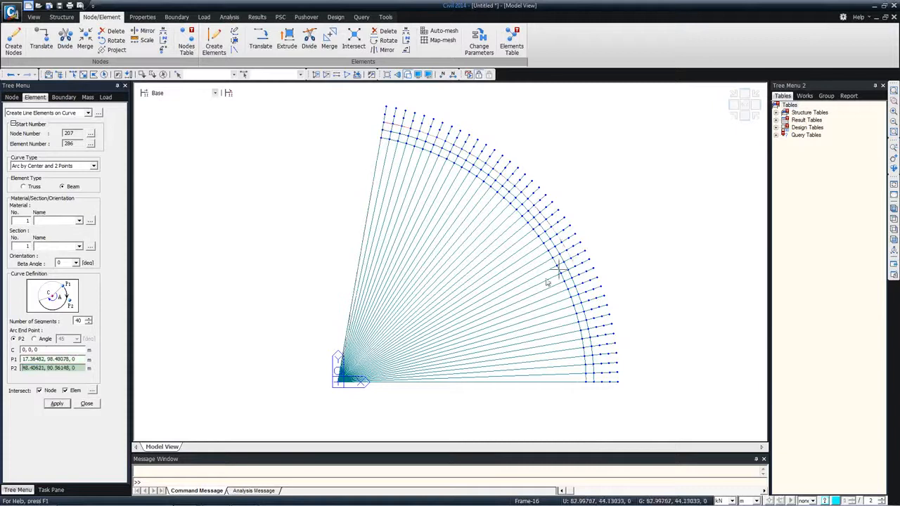
left_click(586, 382)
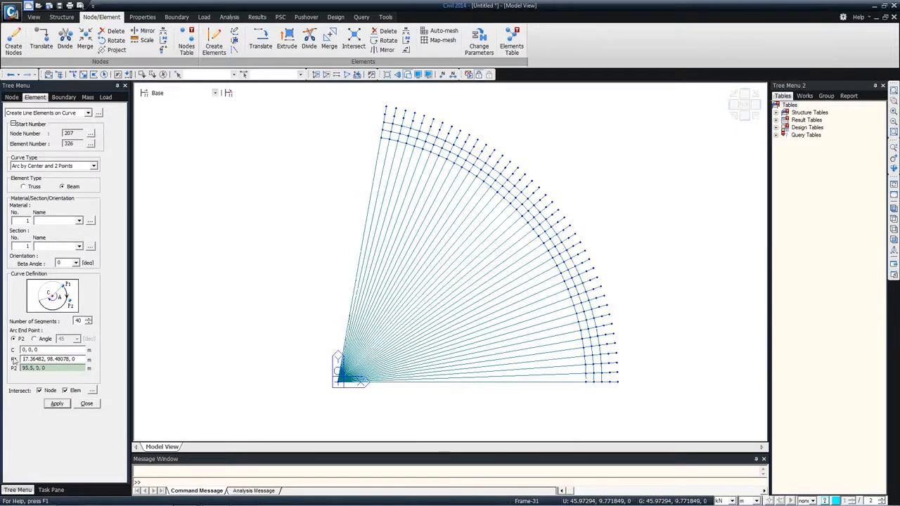
left_click(331, 388)
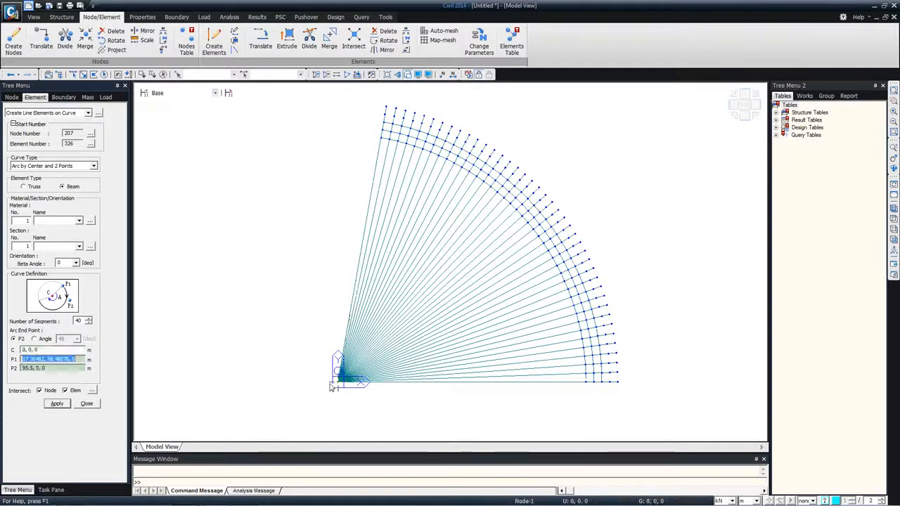
left_click(385, 112)
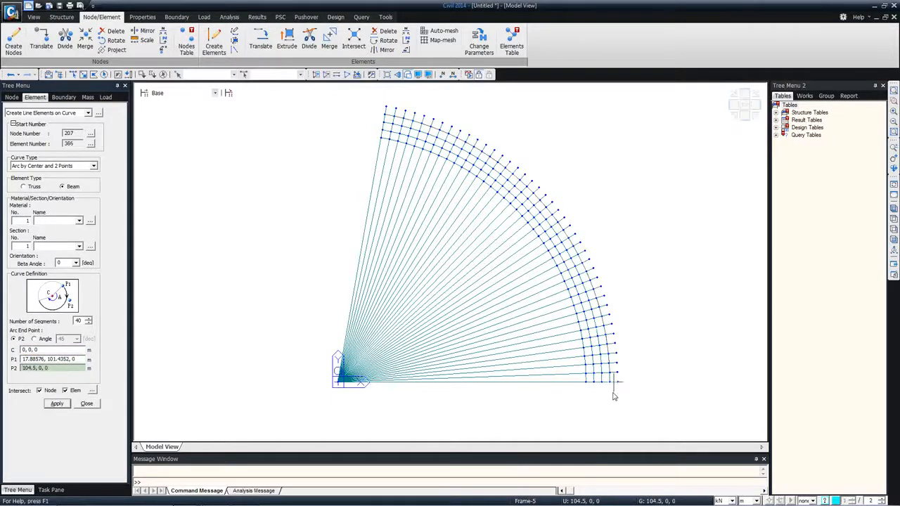
Step: Create the outermost 40-segment beam arc about the origin, from 18.40671, 104.3896, 0 to 106, 0, 0
left_click(60, 349)
left_click(343, 387)
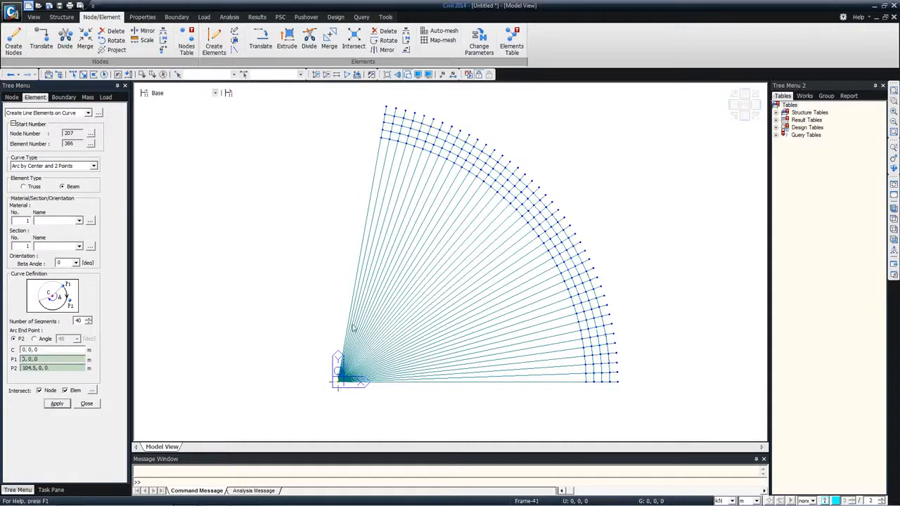
left_click(386, 108)
left_click(619, 383)
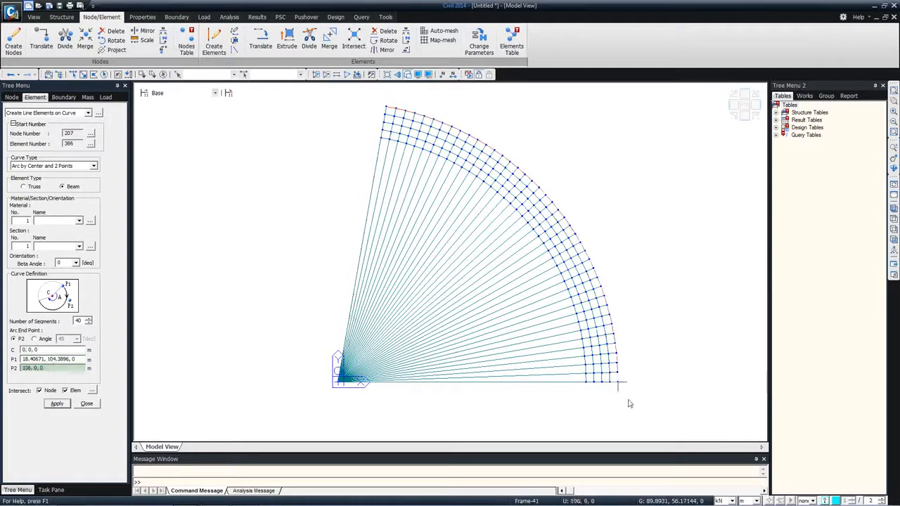
left_click(86, 403)
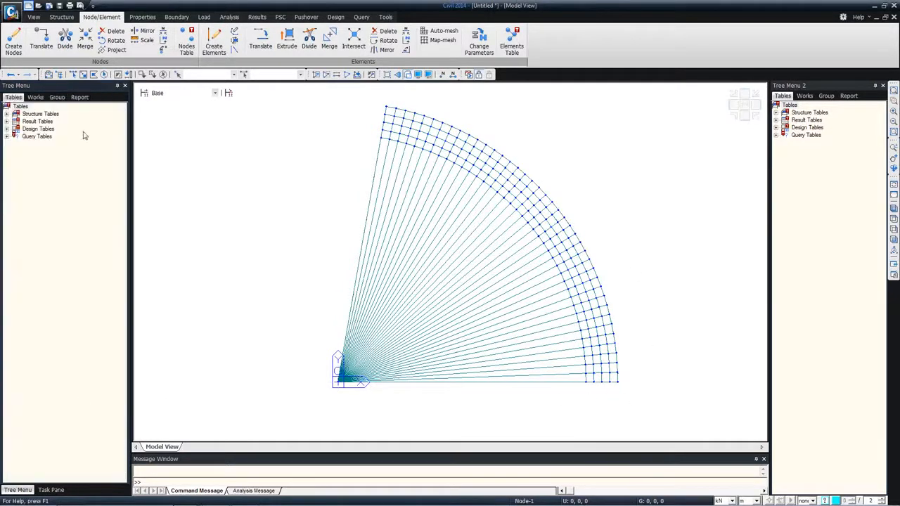
Step: Delete the origin node together with the radial lines inside the innermost arc, leaving only the curved grillage
left_click(72, 76)
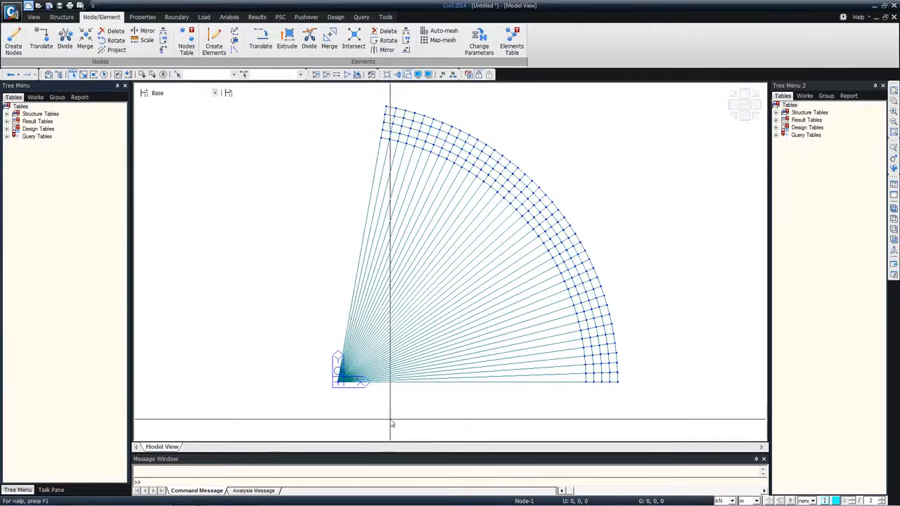
left_click_drag(391, 423, 331, 355)
key("Delete")
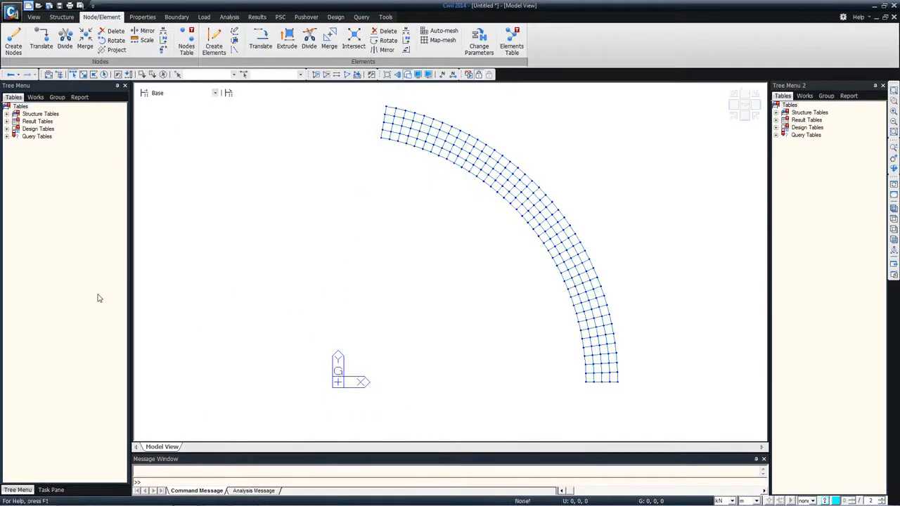
middle_click_drag(456, 236, 478, 188, "ctrl")
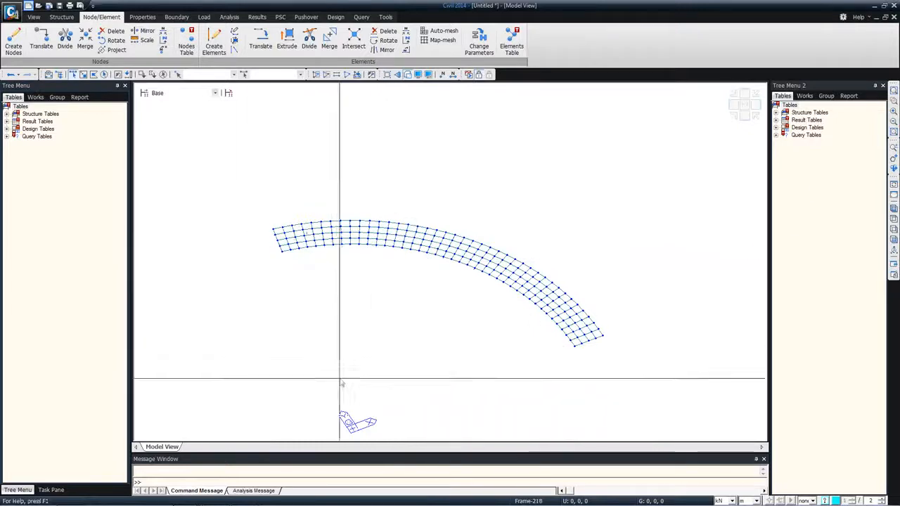
left_click_drag(328, 419, 321, 399)
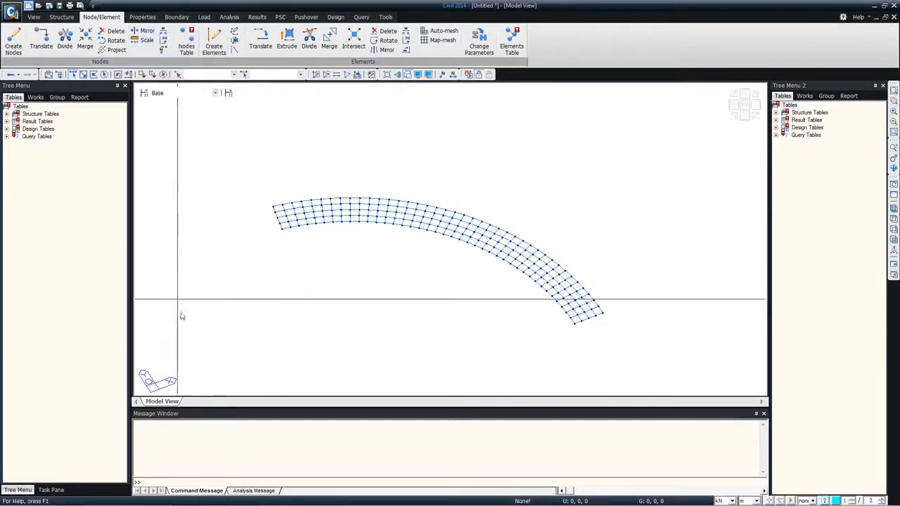
Step: Switch to the Civil window with the composite steel bridge file "model 3 with rebars and CS substructures"
mouse_move(187, 498)
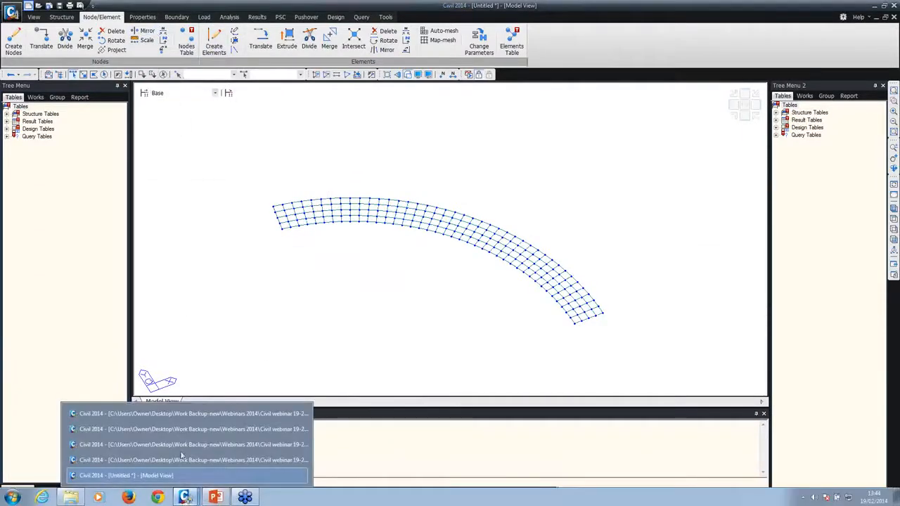
left_click(184, 414)
mouse_move(189, 497)
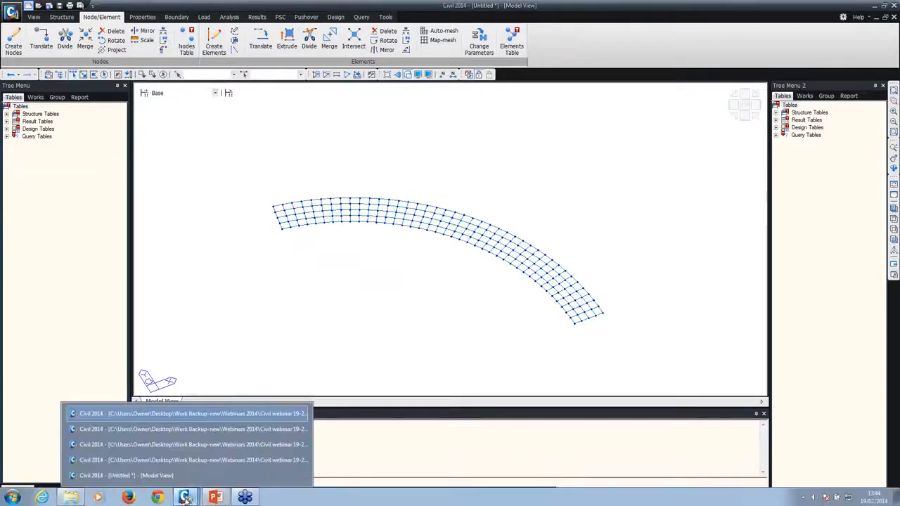
left_click(196, 445)
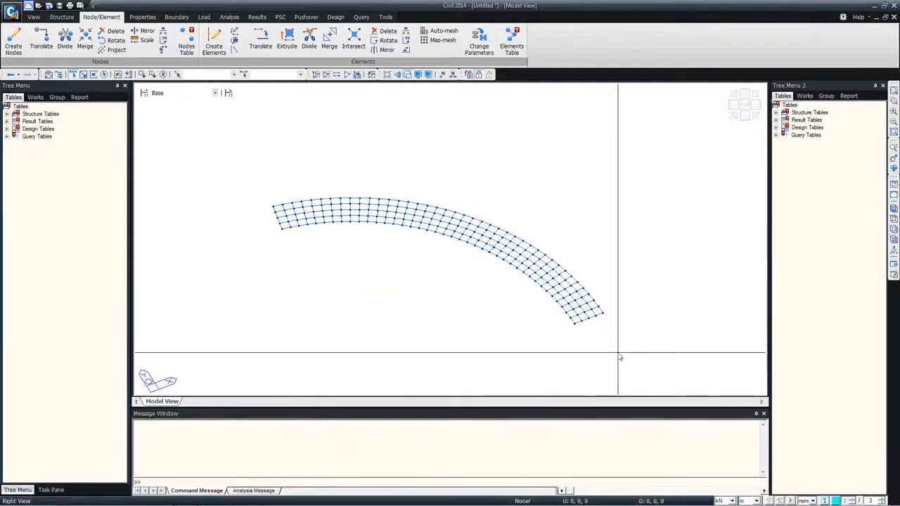
mouse_move(187, 498)
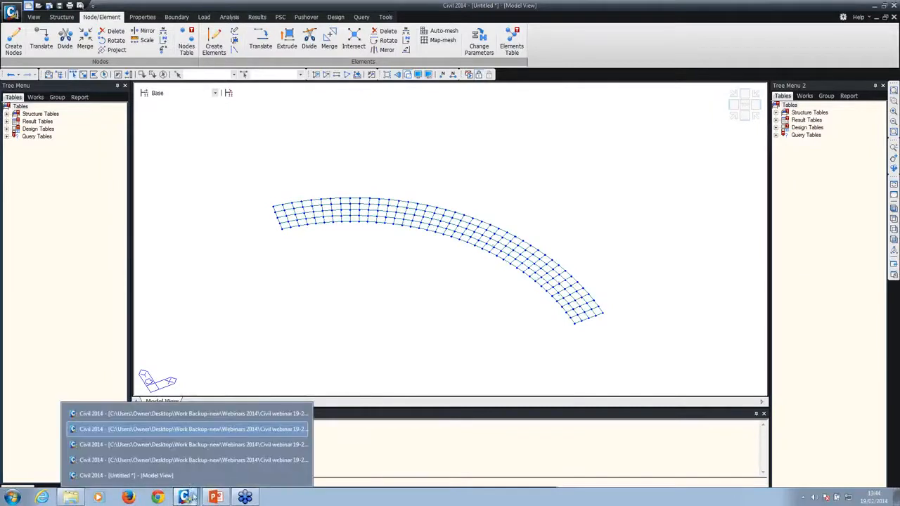
left_click(195, 447)
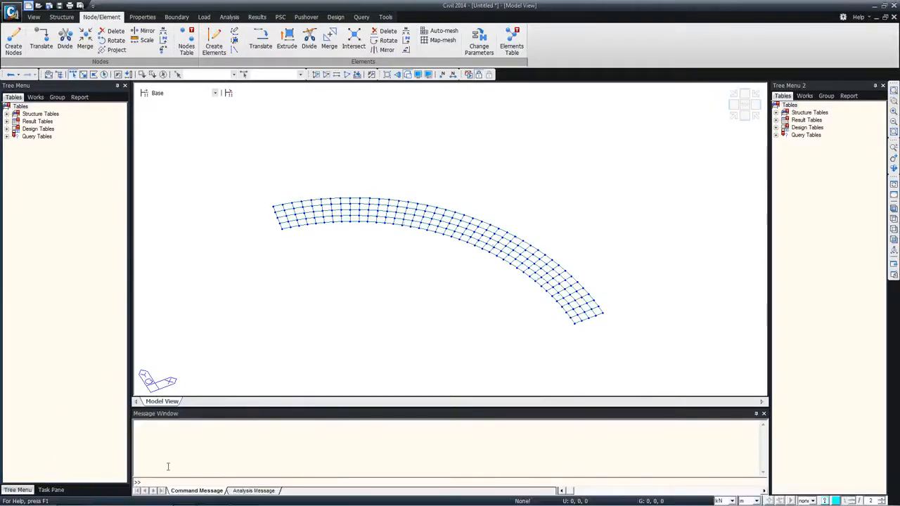
mouse_move(187, 498)
left_click(193, 465)
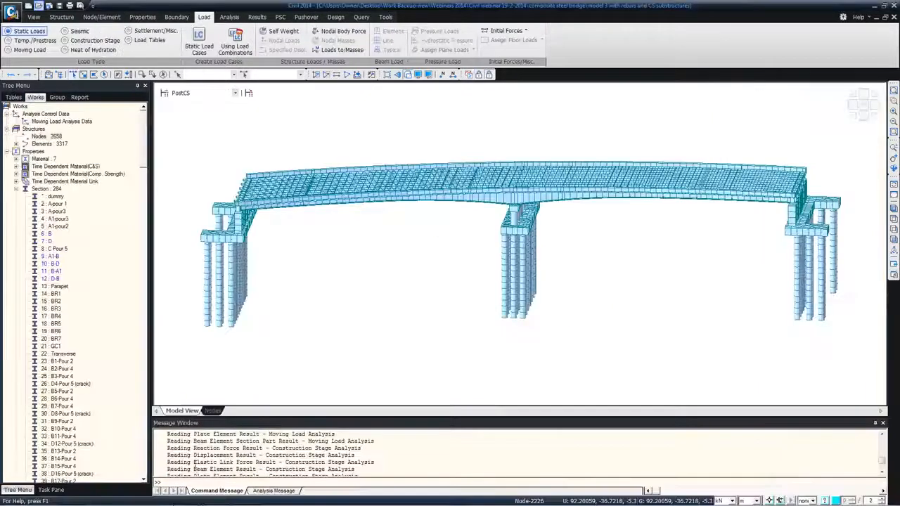
Step: Display the bridge model at the Base stage
middle_click_drag(263, 180, 247, 129, "ctrl")
left_click(222, 93)
left_click(221, 93)
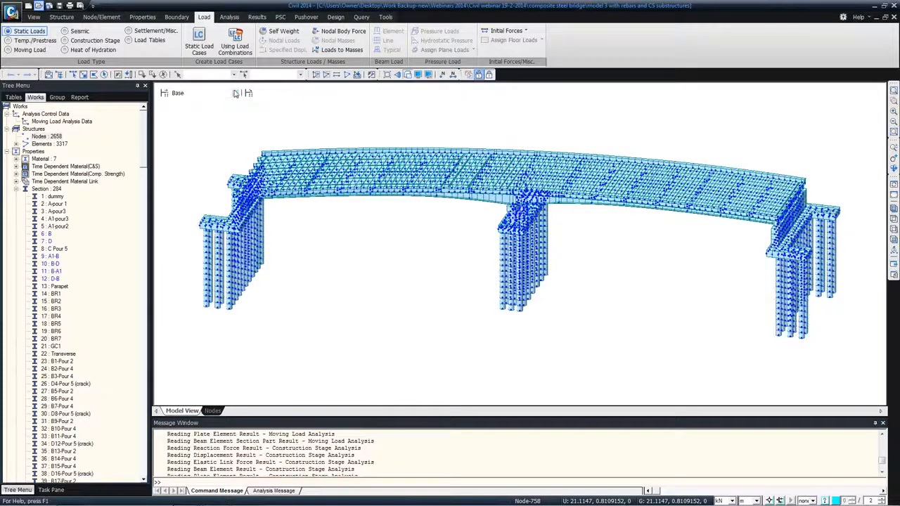
left_click(235, 93)
Step: Turn off the display of node symbols on the bridge model
left_click(424, 74)
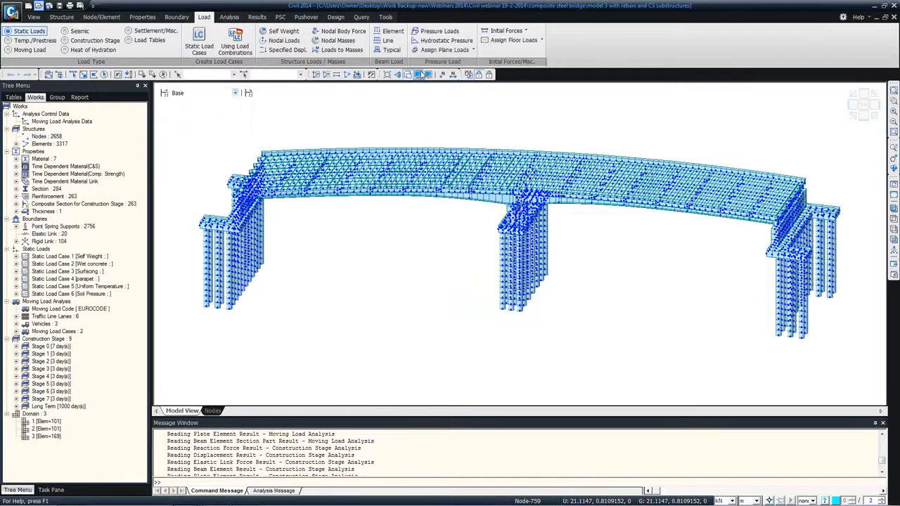
left_click(421, 73)
left_click(385, 153)
left_click(382, 199)
left_click(394, 365)
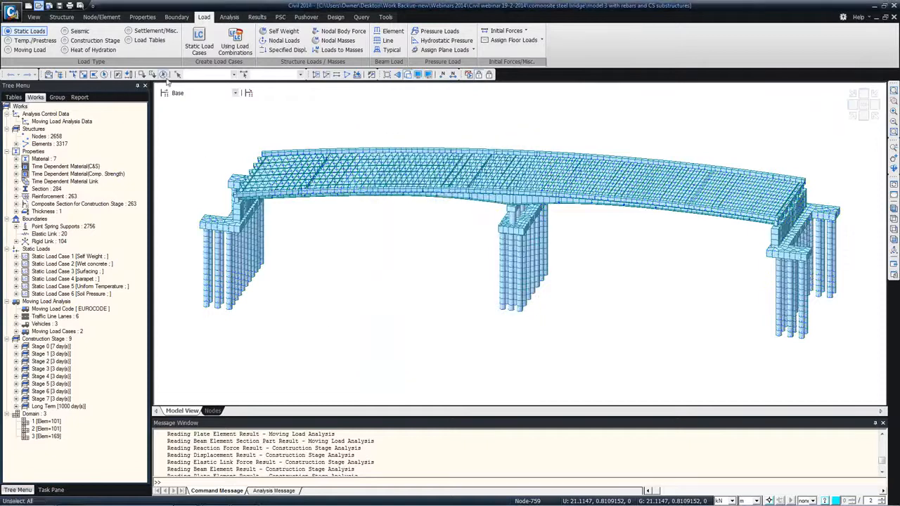
Step: Display construction Stage 0 and view the steel girders and substructure from several angles
left_click(185, 92)
key("Down")
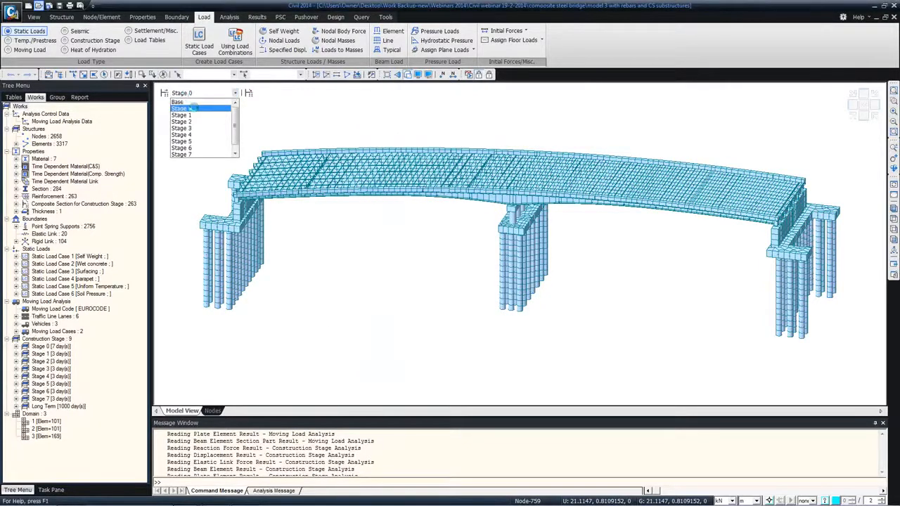
left_click(192, 110)
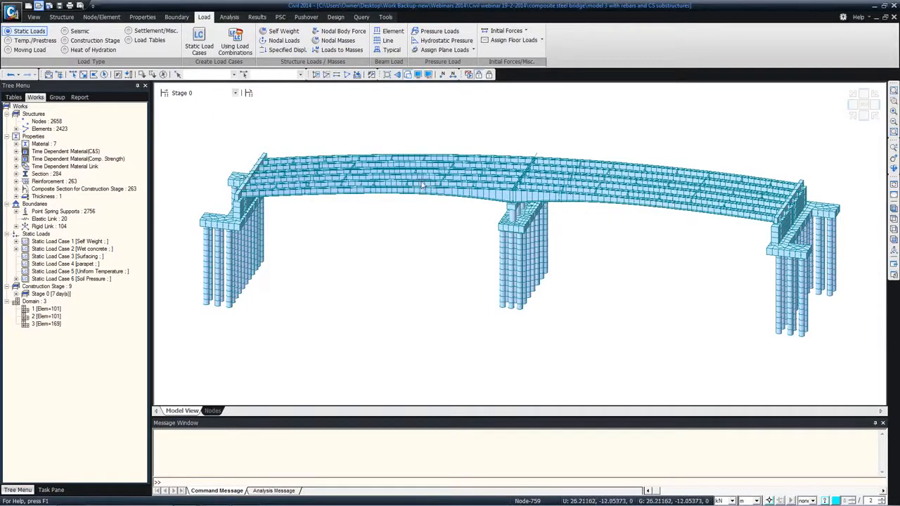
middle_click_drag(424, 181, 386, 192, "ctrl")
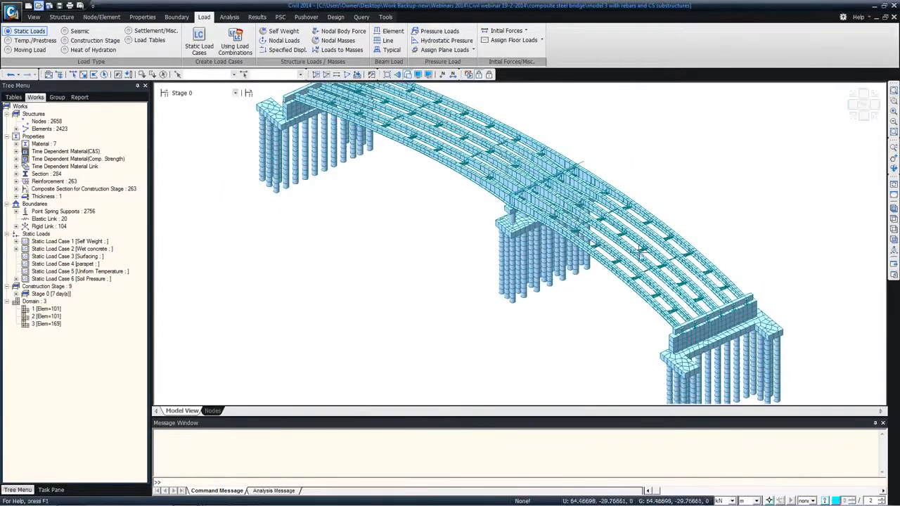
middle_click_drag(382, 211, 408, 201, "ctrl")
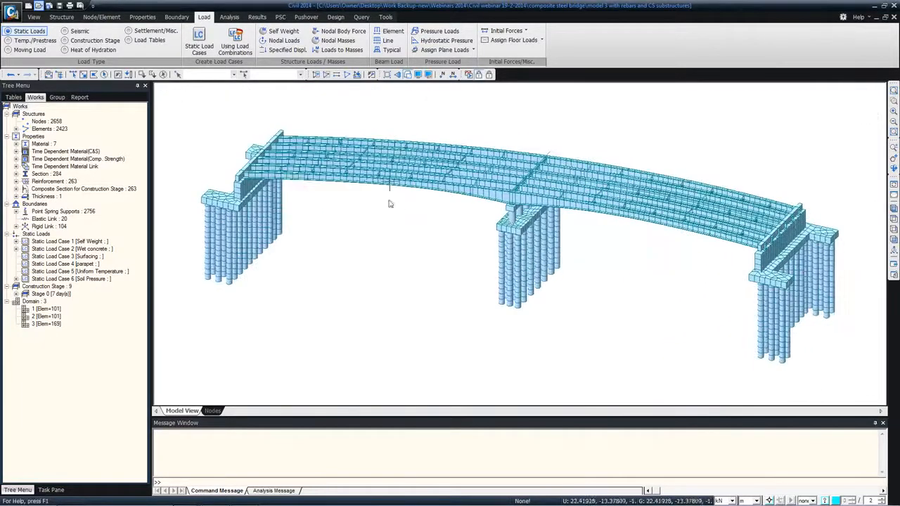
Step: Display construction Stage 1 and inspect the girders and a transverse deck element near the abutment
left_click(191, 93)
left_click(192, 111)
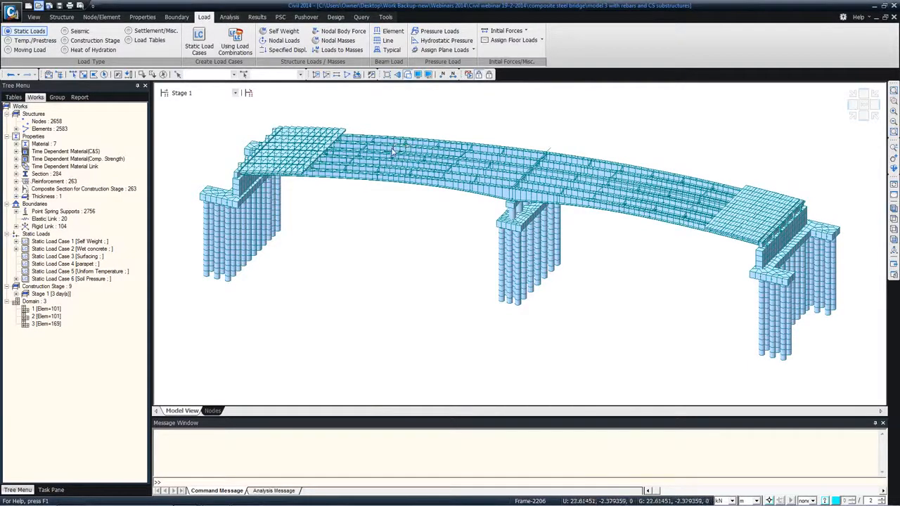
mouse_move(391, 153)
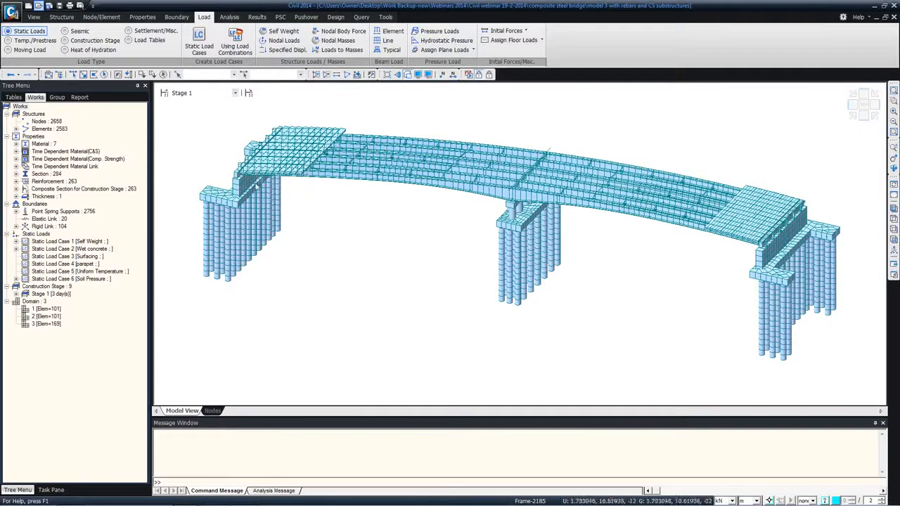
mouse_move(301, 167)
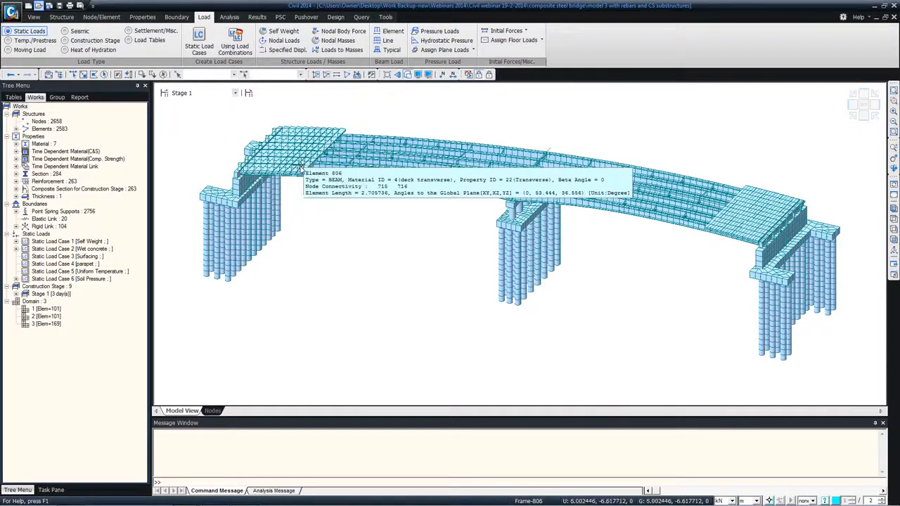
Step: Expand the section list and locate the elements using sections B1-Pour 2, B3-Pour 4 and B5-Pour 2
left_click(16, 174)
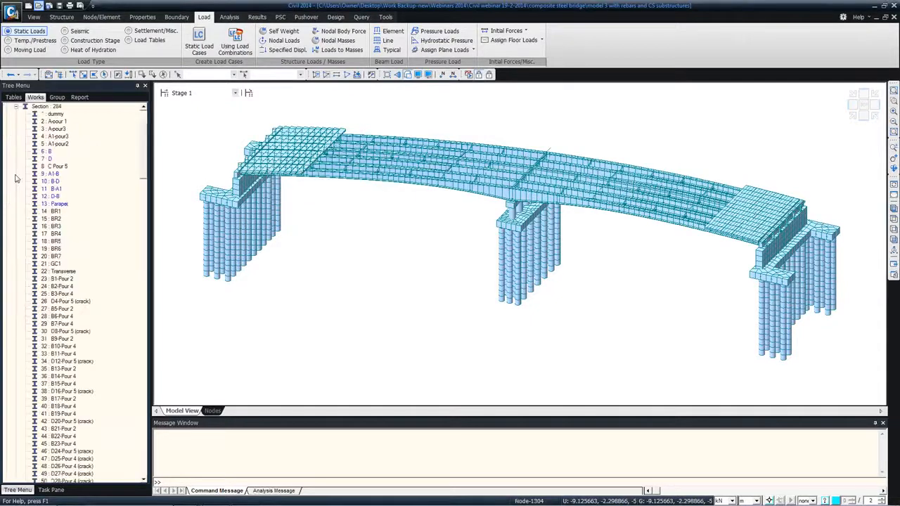
left_click(58, 279)
scroll(140, 195, "down", 5)
scroll(113, 215, "up", 4)
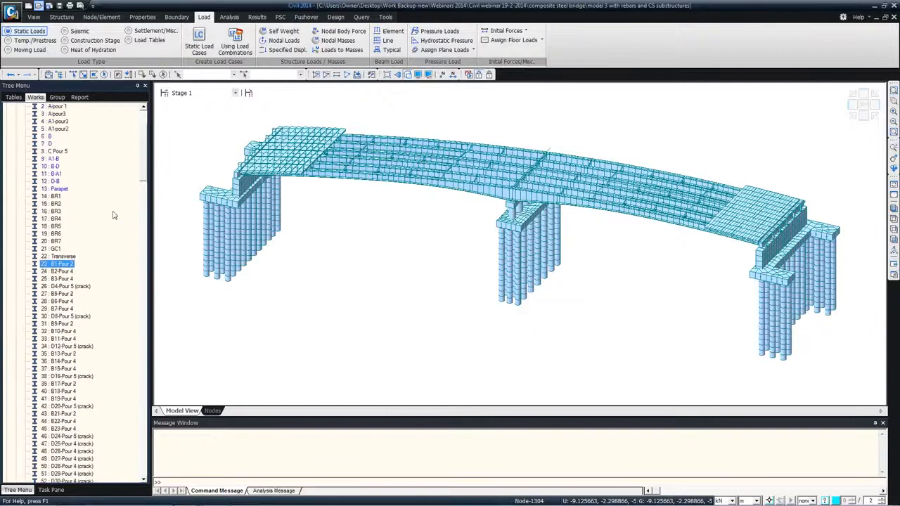
left_click(58, 279)
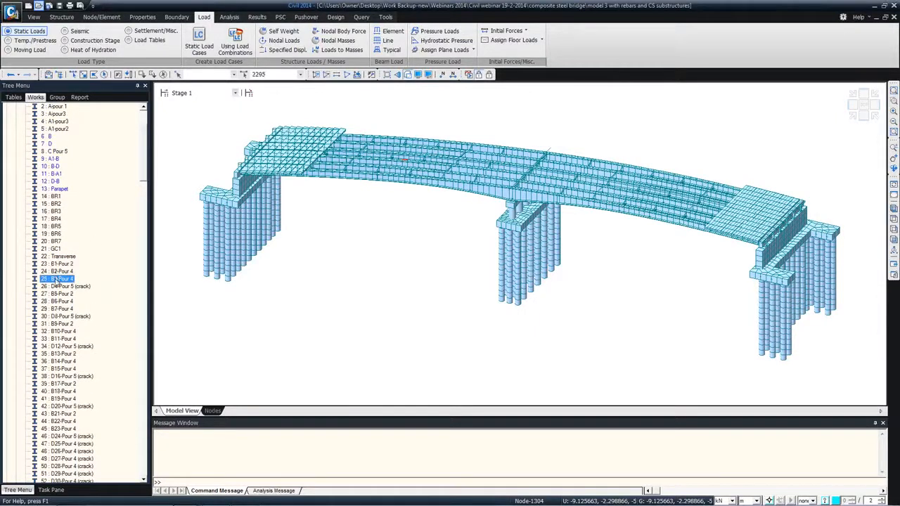
left_click(59, 293)
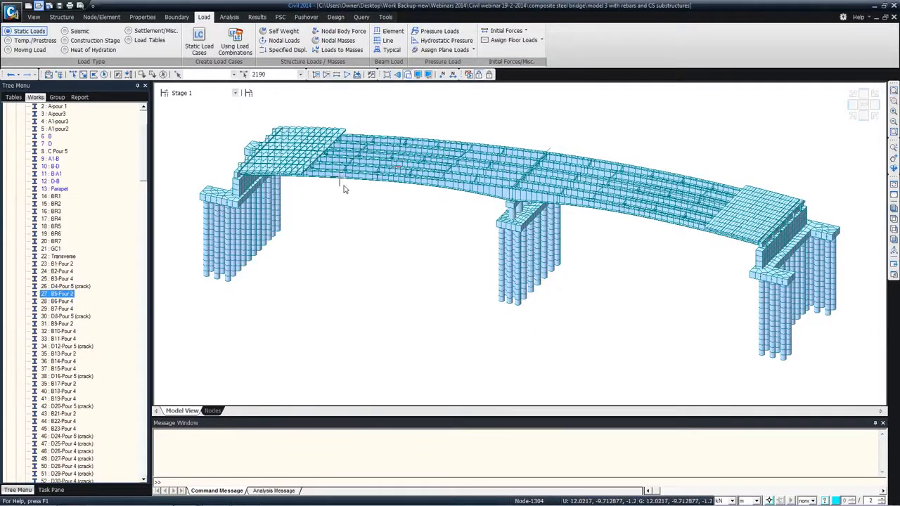
mouse_move(345, 188)
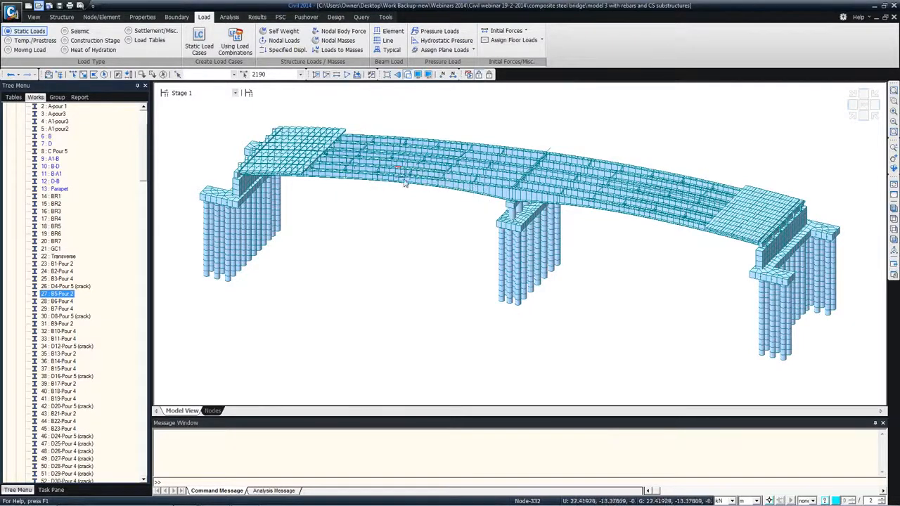
Step: Compare where sections B1-Pour 2, B3-Pour 4, D4-Pour 5 (crack) and B7-Pour 4 are used along the girders
left_click(56, 271)
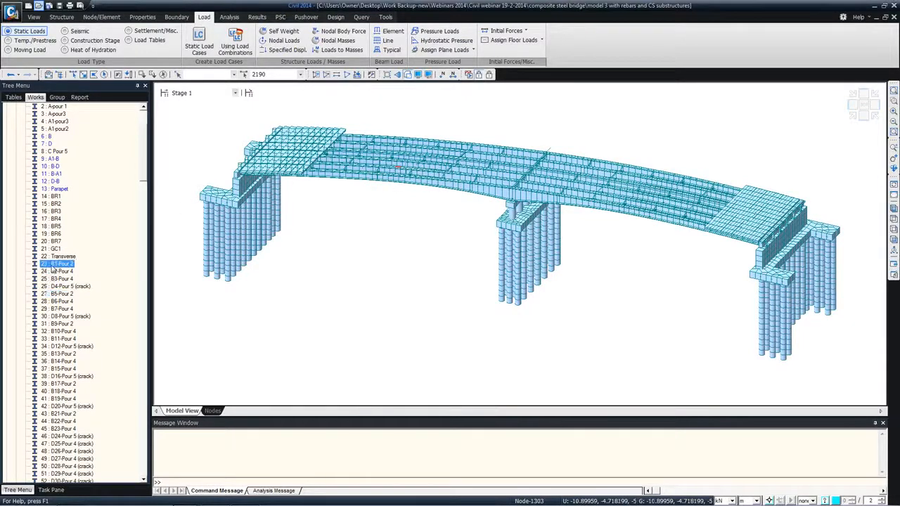
left_click(57, 279)
left_click(55, 286)
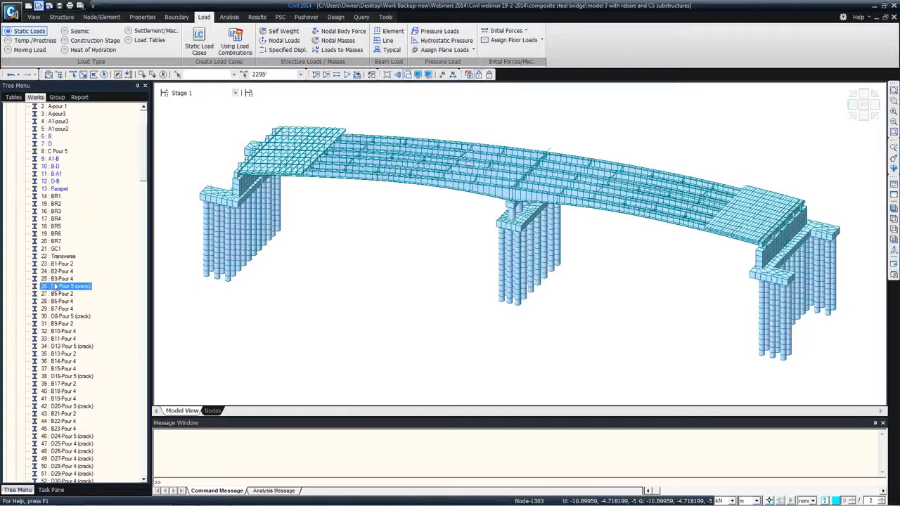
left_click(55, 264)
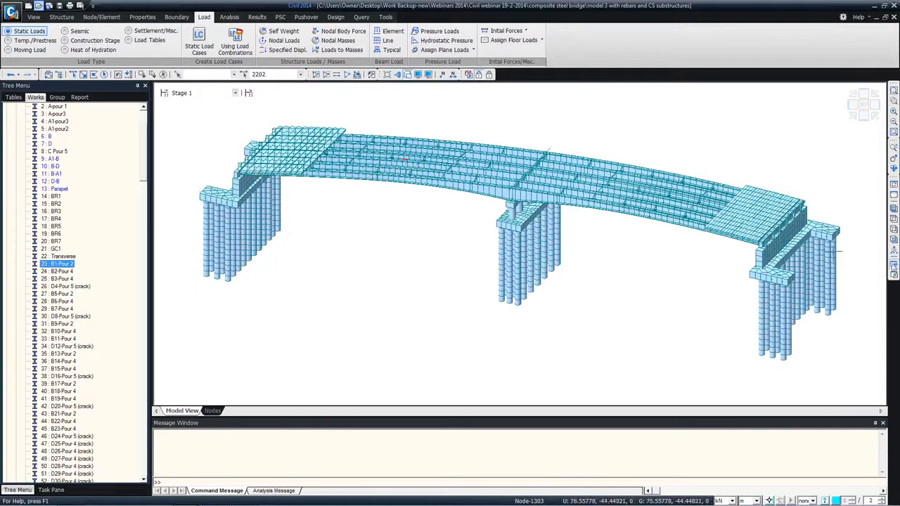
left_click(59, 309)
Step: Review the section properties of B6-Pour 4 and close them without changes
left_click(58, 302)
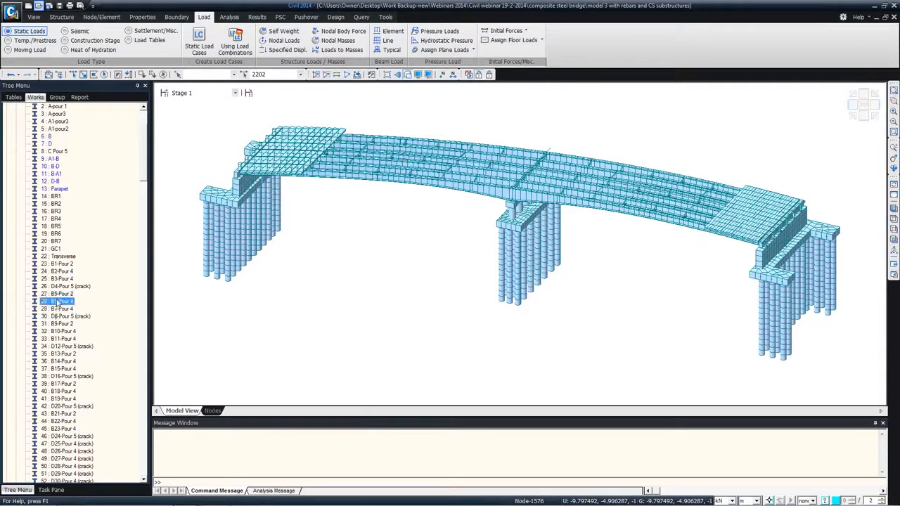
right_click(58, 302)
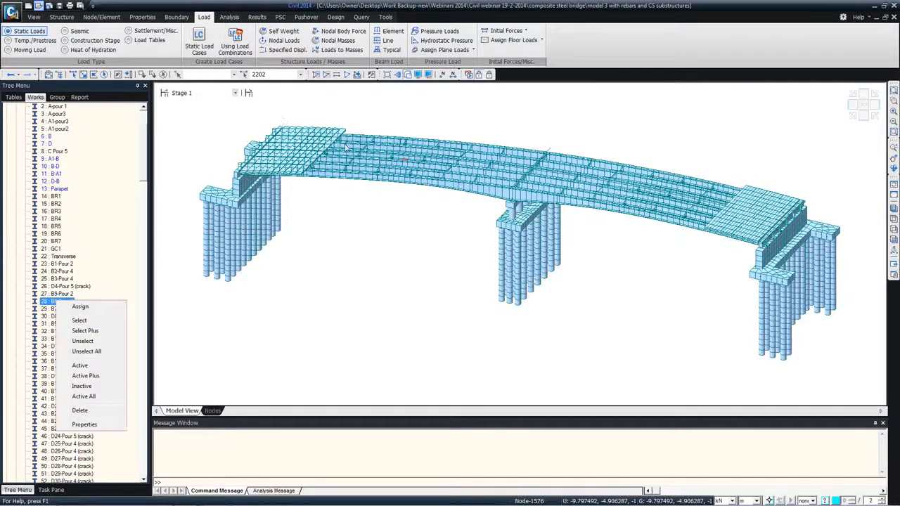
left_click(84, 424)
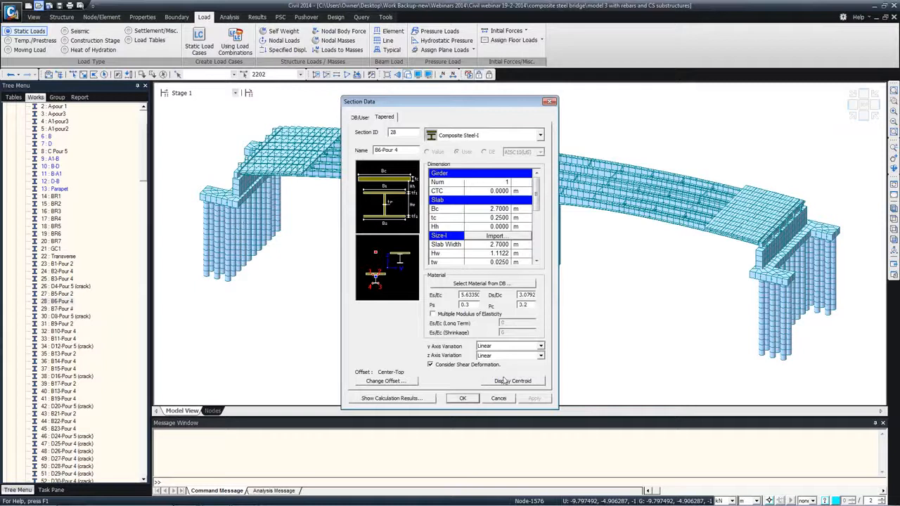
left_click(498, 398)
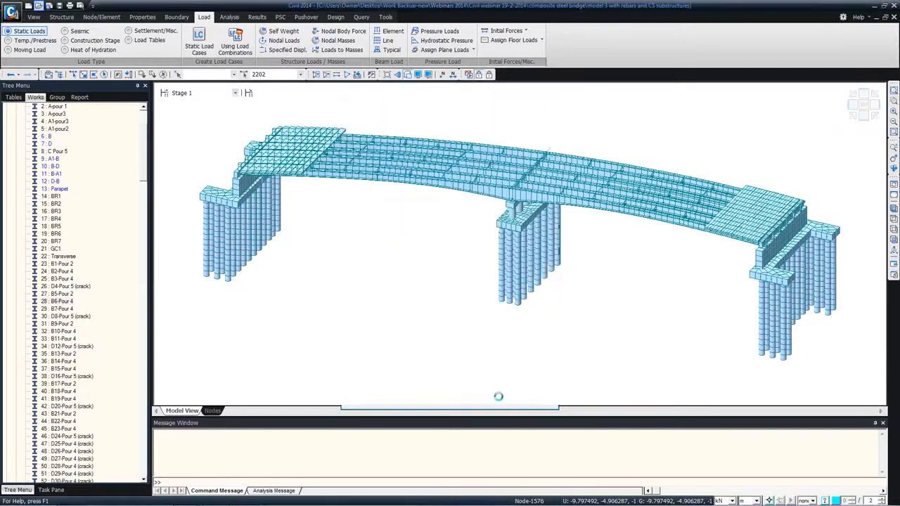
Step: Switch the displayed construction stage of the completed bridge model from Stage 1 back to Base
left_click(224, 93)
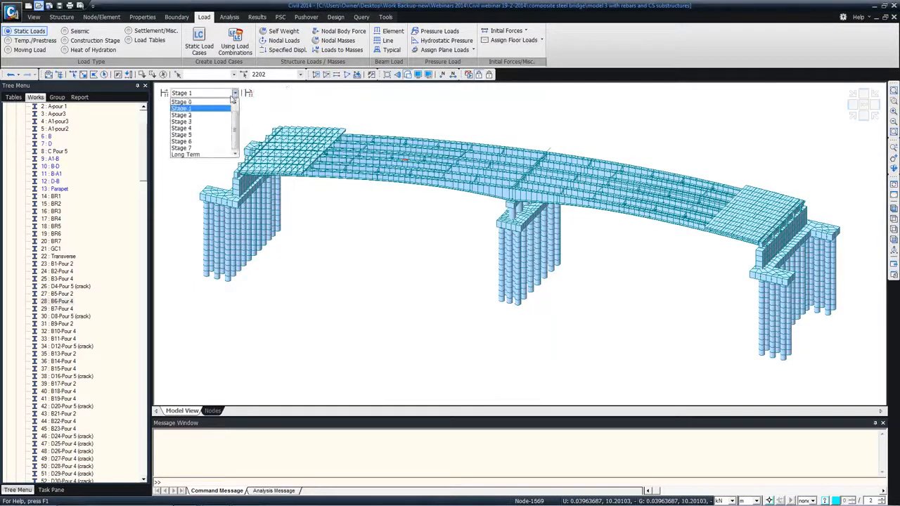
scroll(238, 117, "up", 2)
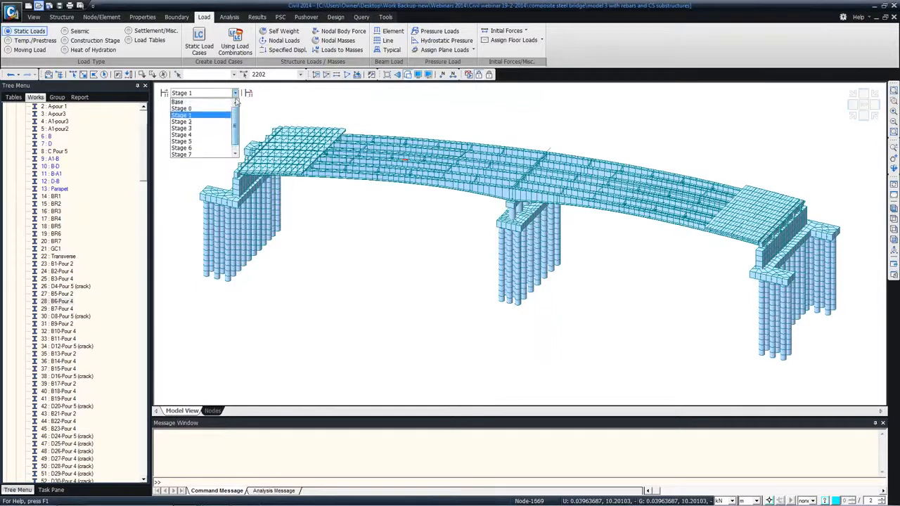
left_click(186, 102)
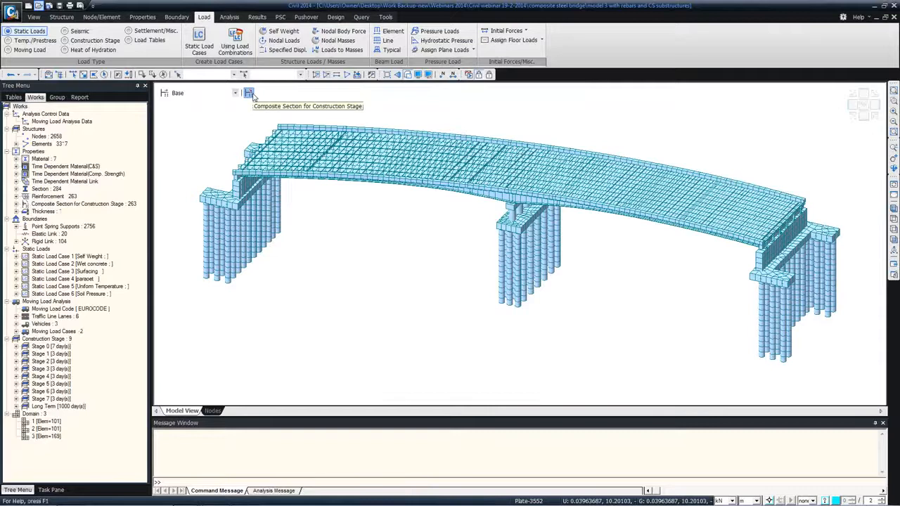
Step: Open the composite section for construction stage definition of A-pour3 and review its construction sequence
left_click(249, 93)
left_click(82, 61)
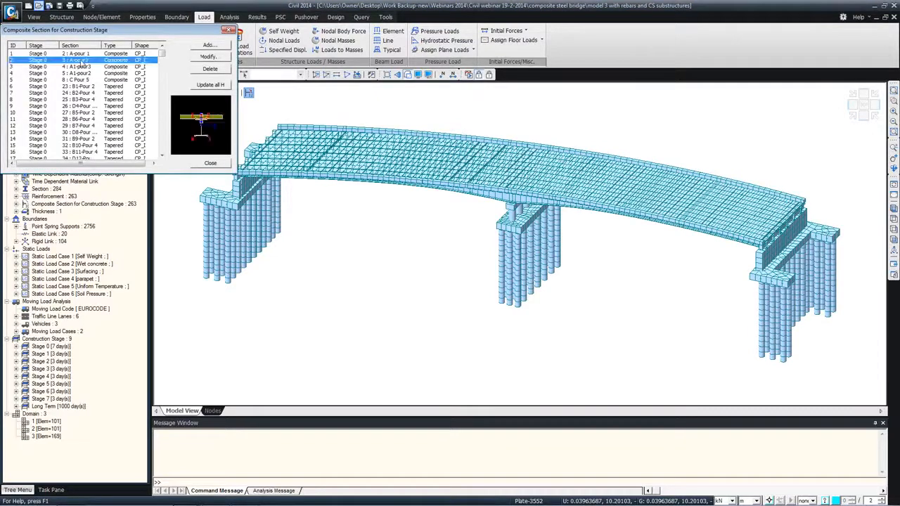
left_click(213, 59)
left_click_drag(162, 176, 405, 78)
left_click(368, 111)
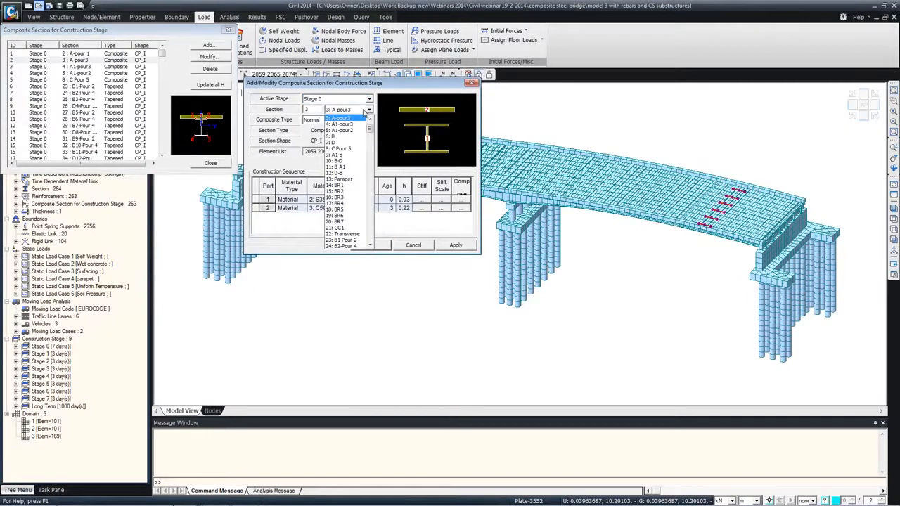
left_click(365, 118)
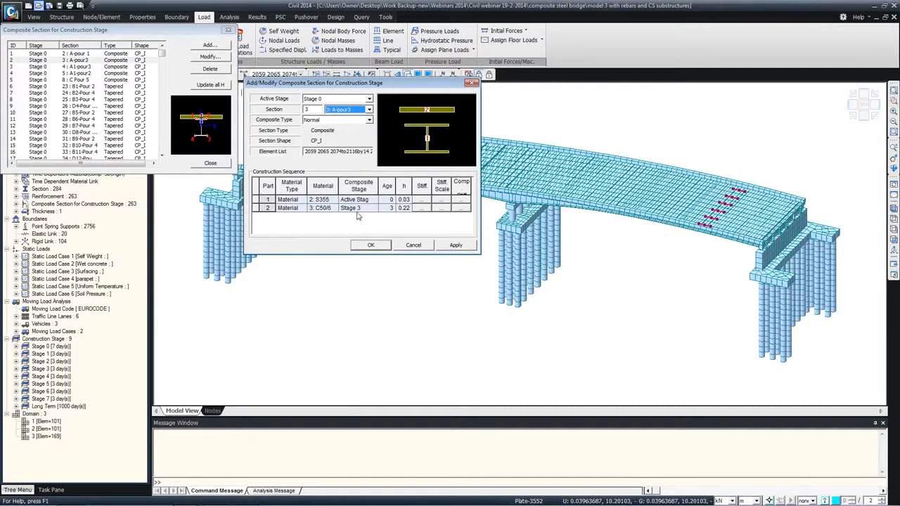
Step: Check the composite section definitions for C Pour 5 and B38-Pour 4, and cancel without changes
left_click(368, 111)
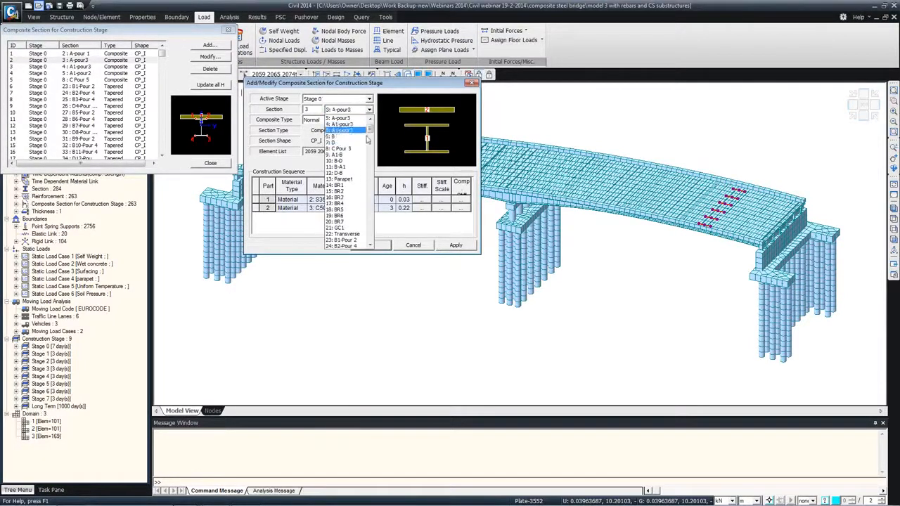
left_click(341, 148)
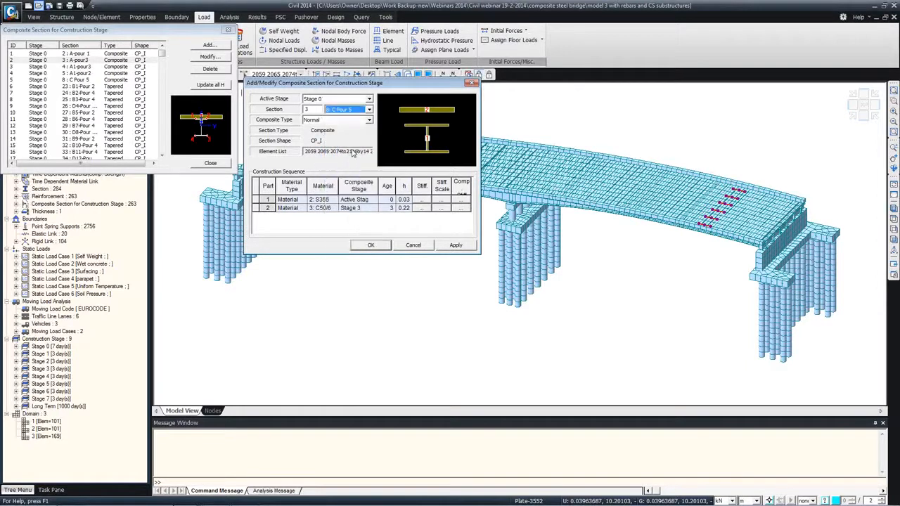
left_click(369, 110)
left_click_drag(371, 134, 371, 151)
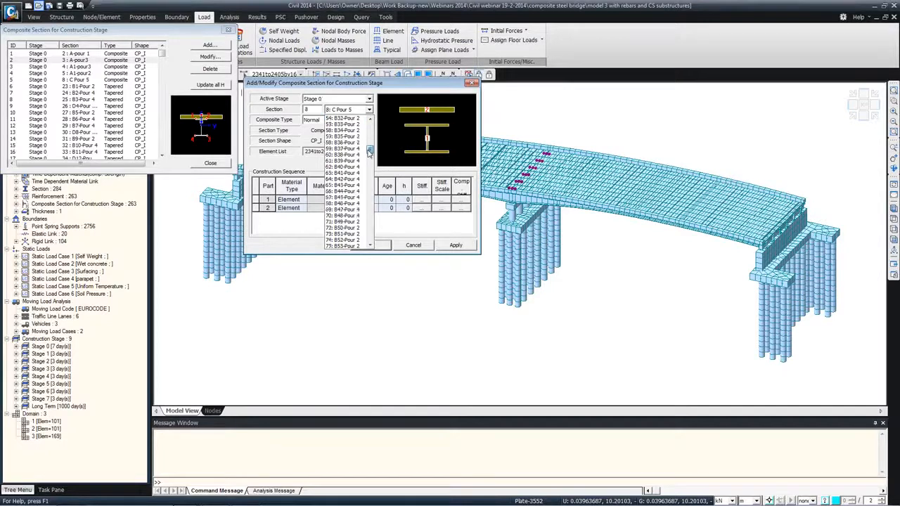
left_click(342, 156)
left_click(413, 246)
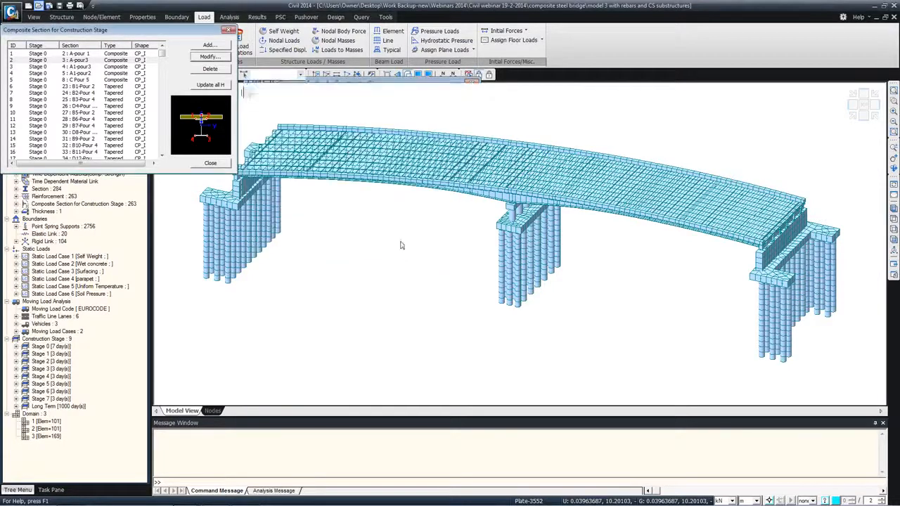
Step: Review the composite construction sequence of tapered section B7-Pour 4 and close the composite section definitions unchanged
left_click(84, 126)
left_click(208, 57)
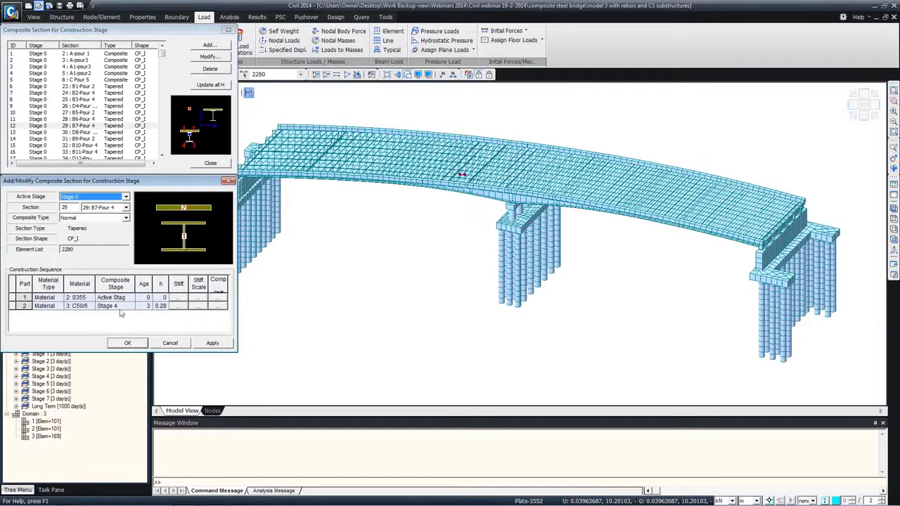
left_click(227, 181)
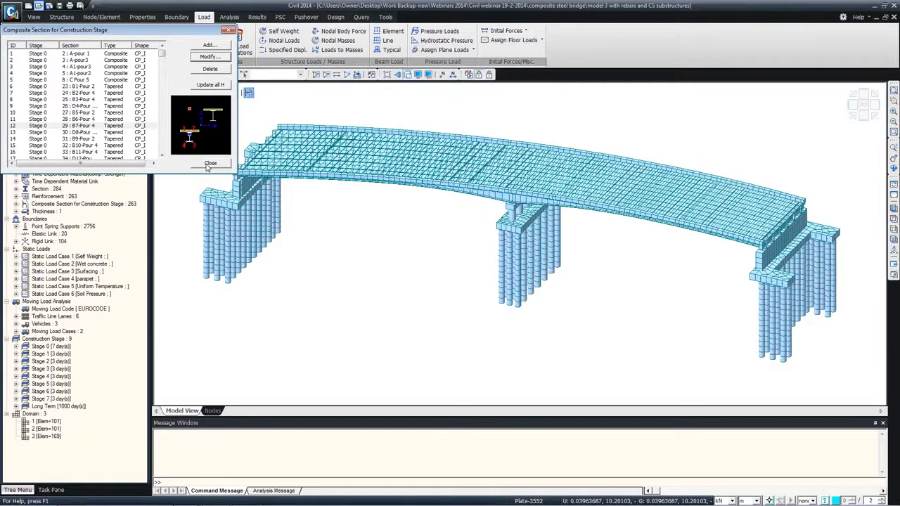
left_click(210, 163)
left_click(209, 164)
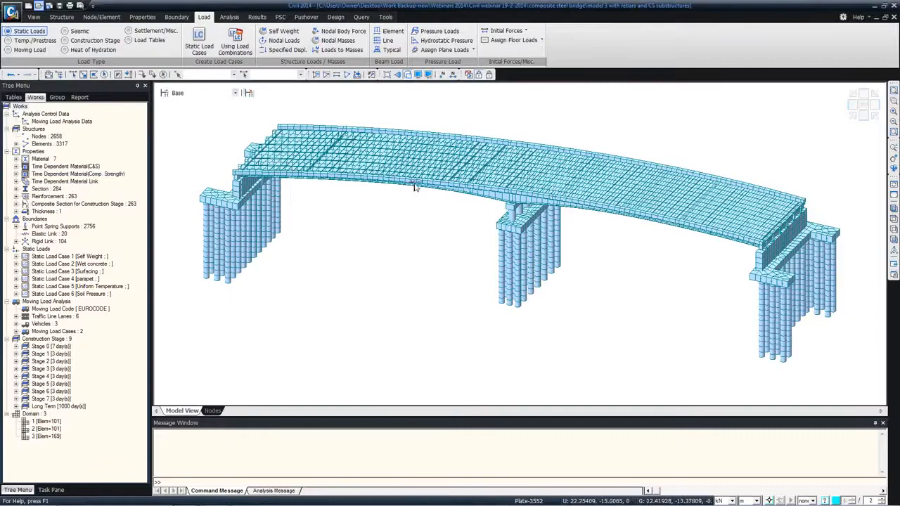
Step: Inspect the completed bridge's substructure from a low side view, and switch to the untitled curved grillage model
mouse_move(414, 184)
middle_mouse_down("ctrl")
mouse_move(401, 141)
mouse_move(362, 175)
mouse_move(394, 169)
mouse_move(396, 152)
mouse_move(409, 205)
mouse_move(374, 165)
mouse_move(383, 168)
middle_mouse_up("ctrl")
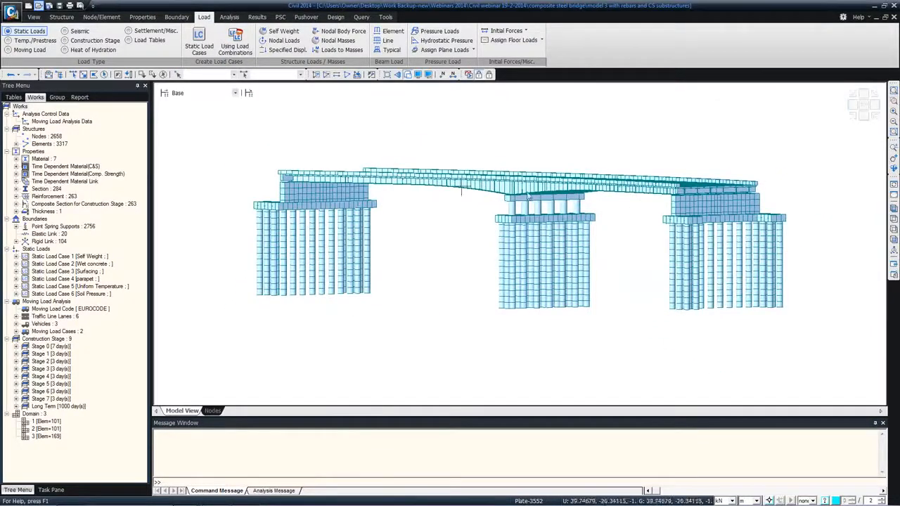
left_click(186, 497)
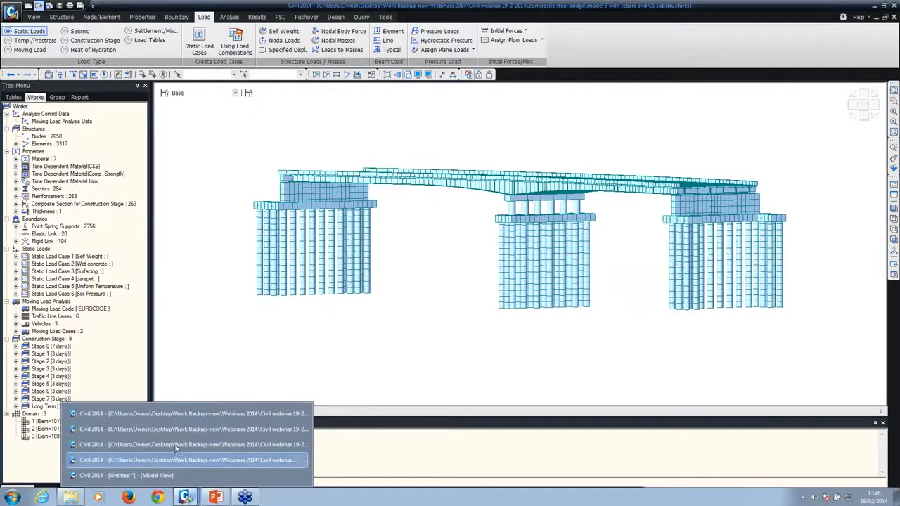
left_click(167, 475)
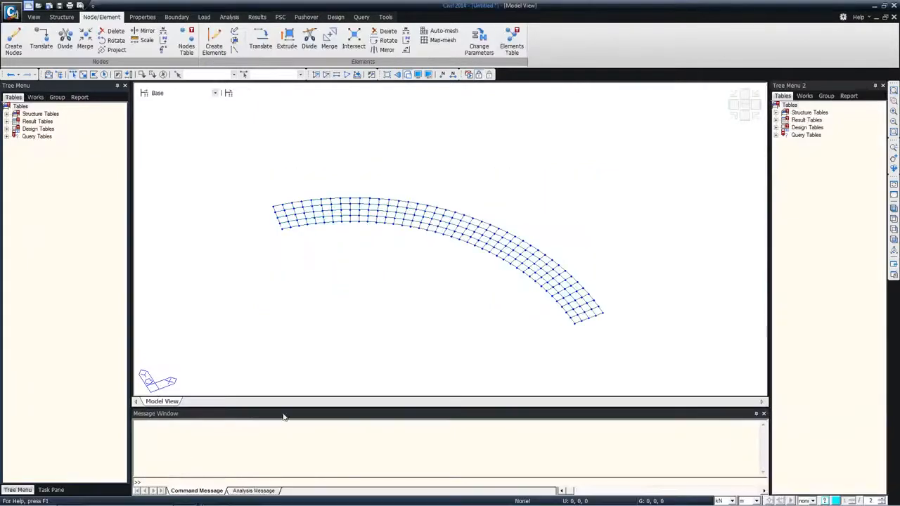
middle_click_drag(416, 325, 394, 287, "ctrl")
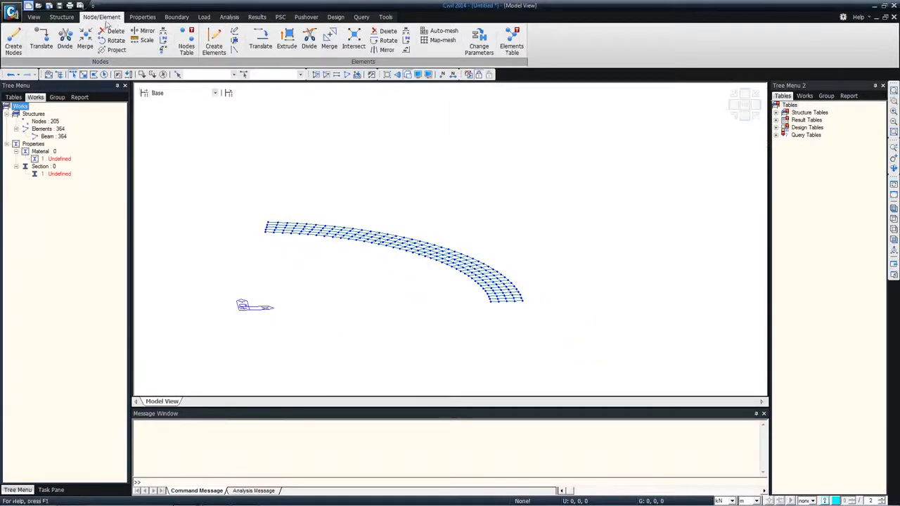
Step: Open the model "sections and materials" from the composite steel bridge folder, discarding the changes to the untitled grillage
left_click(39, 5)
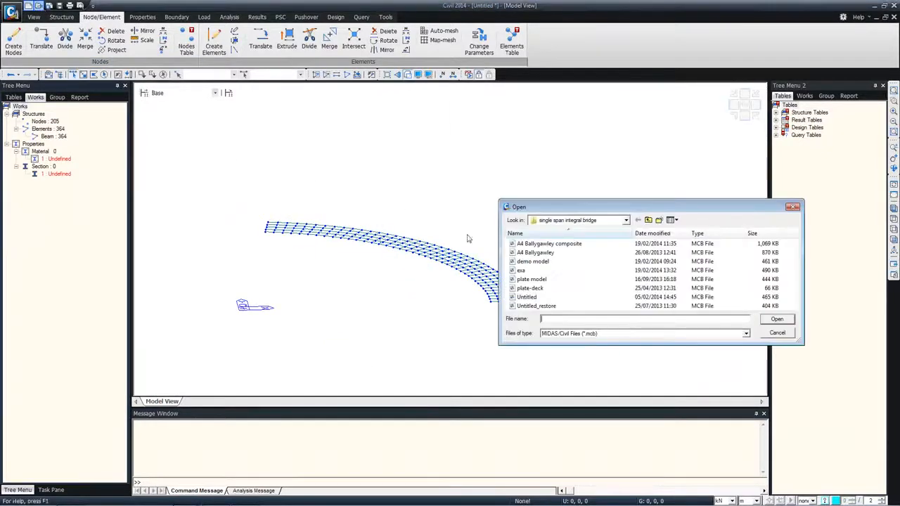
left_click(648, 220)
double_click(528, 244)
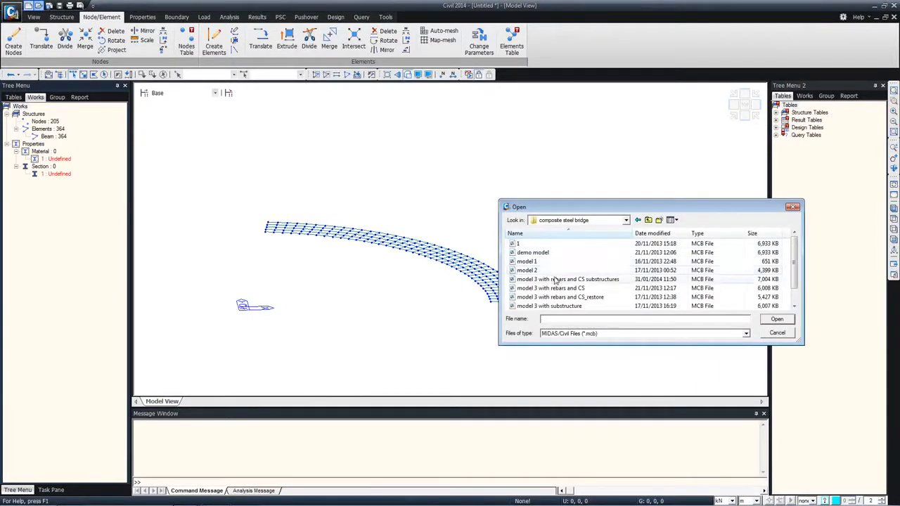
double_click(555, 279)
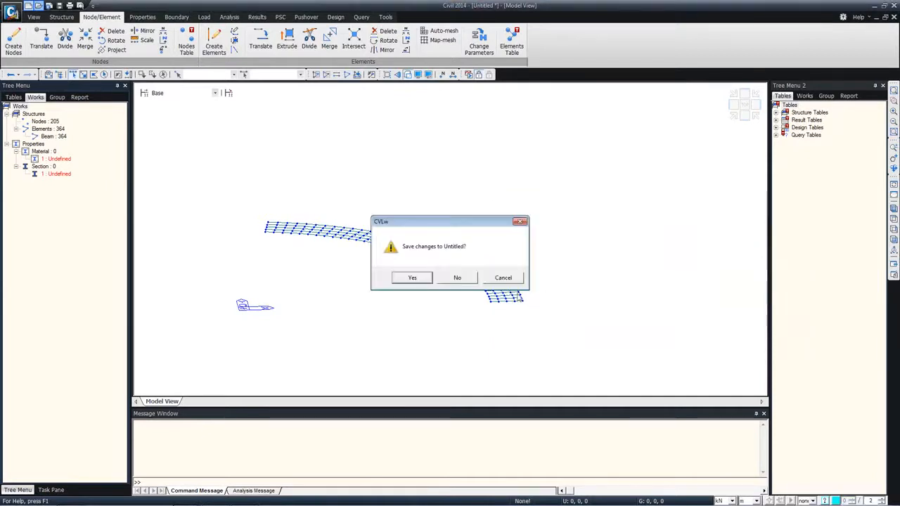
left_click(457, 278)
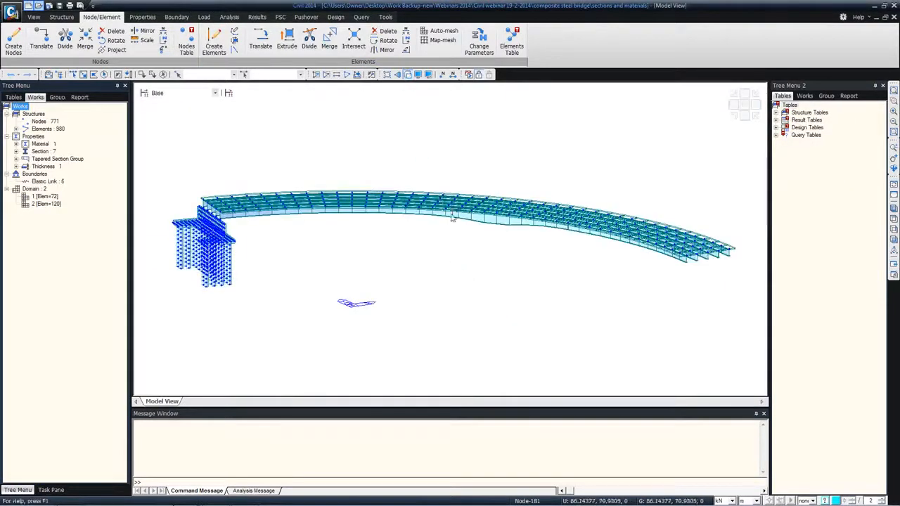
Step: Copy the five girder nodes at the unsupported deck end along the Z axis at unequal distances of -1, -1 m
middle_click_drag(452, 218, 377, 194)
scroll(454, 223, "up", 5)
middle_click_drag(464, 218, 471, 208, "ctrl")
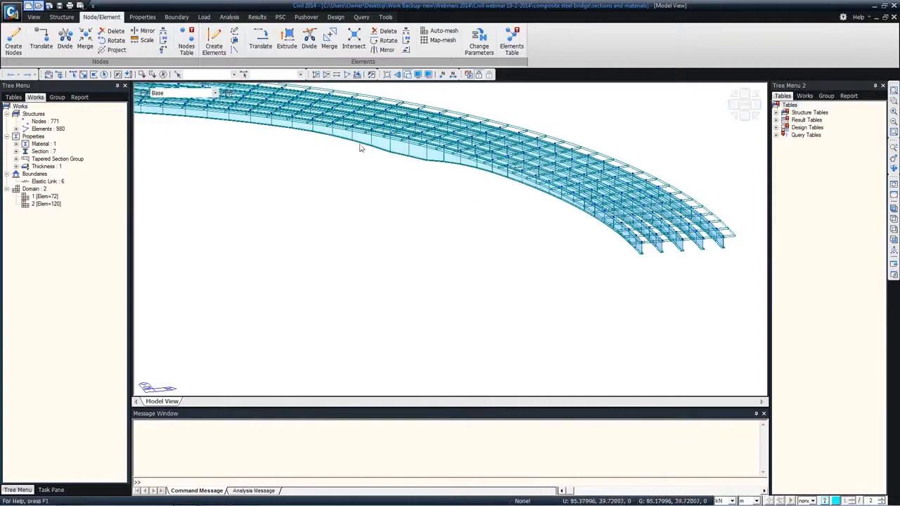
left_click(72, 74)
left_click(640, 242)
left_click(662, 241)
left_click(682, 240)
left_click(702, 238)
left_click(722, 237)
right_click(234, 179)
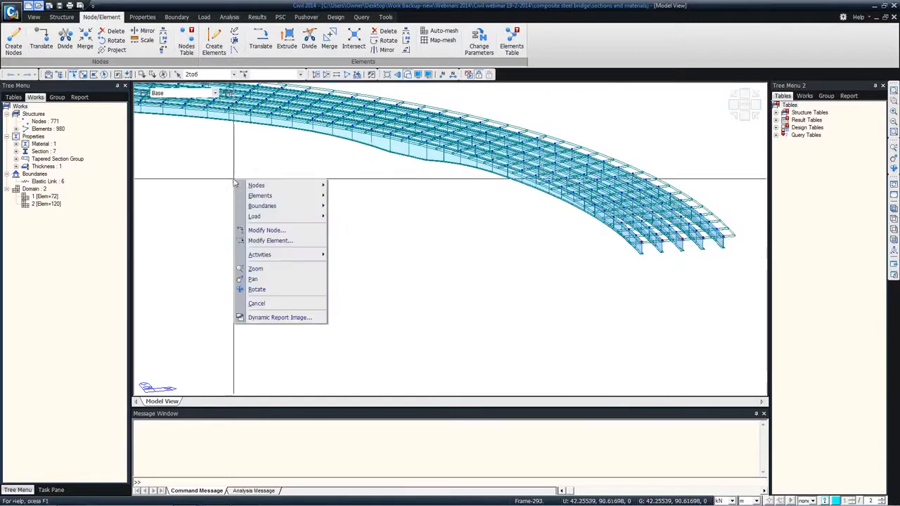
mouse_move(255, 186)
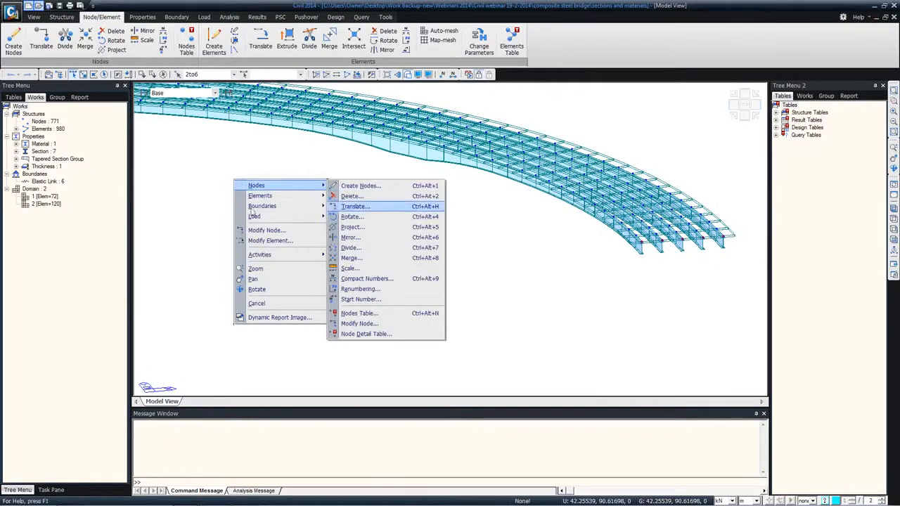
left_click(354, 207)
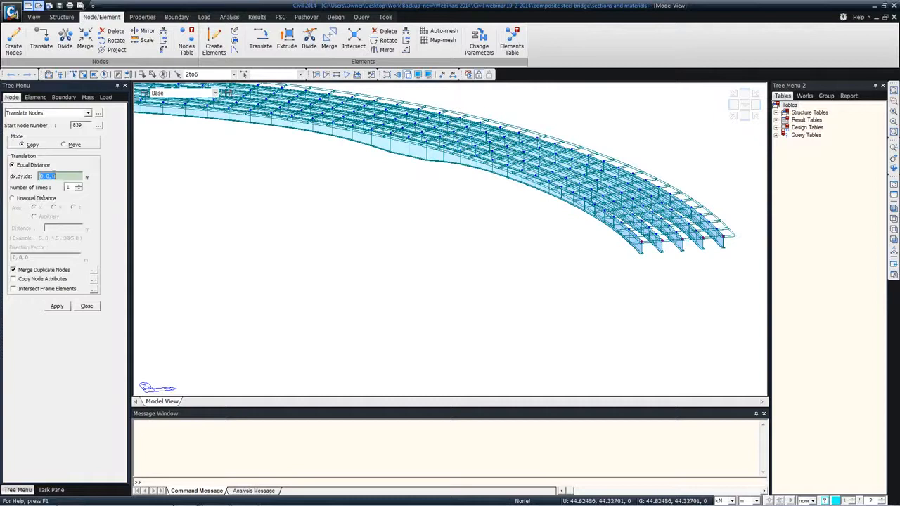
left_click(39, 199)
type("-1,")
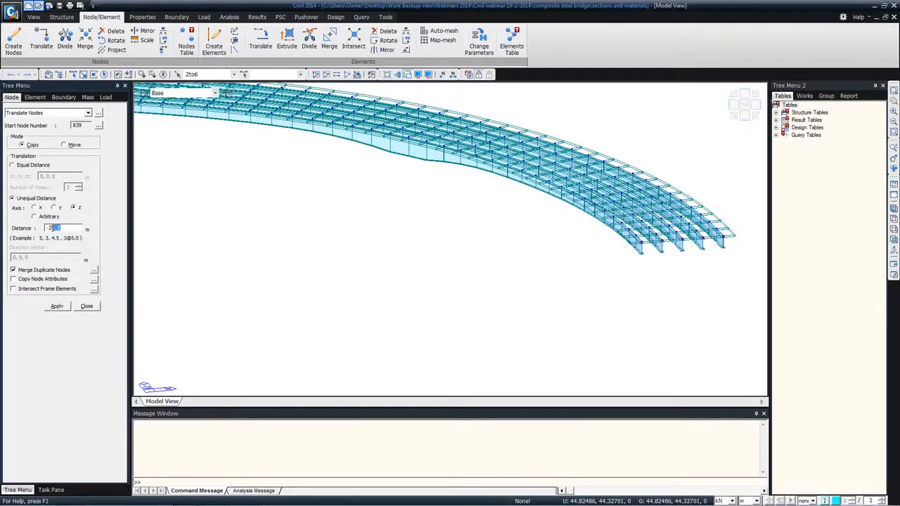
type("-1")
left_click(57, 307)
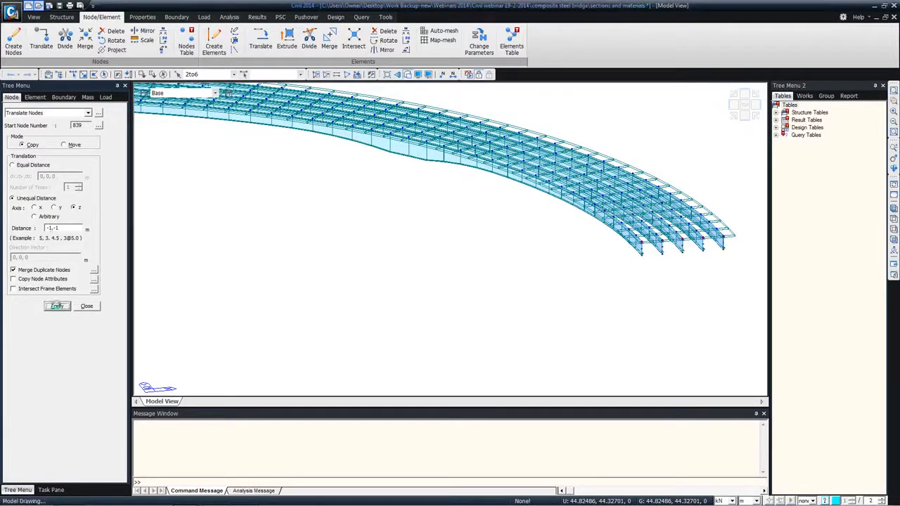
left_click(89, 309)
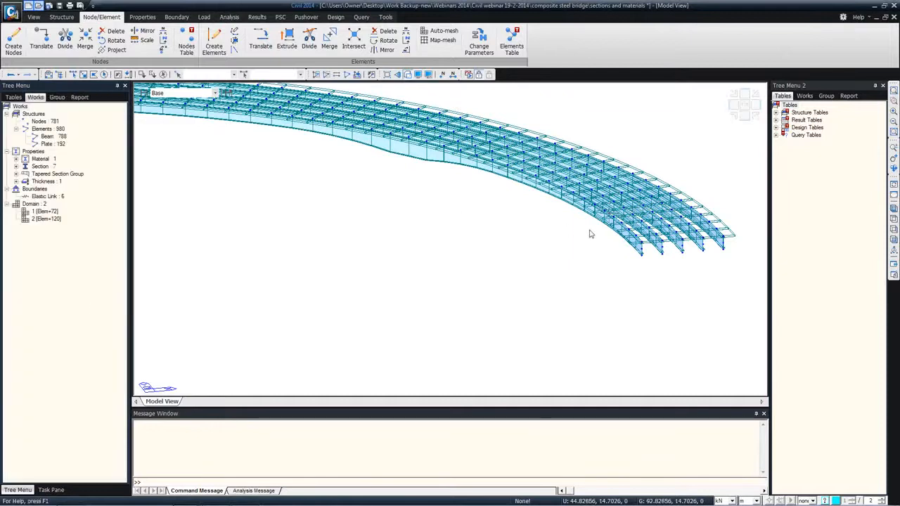
Step: Add a Rigid Body link at the first girder end, with node 2 as master and all six degrees of freedom constrained
middle_click_drag(610, 238, 496, 213)
scroll(535, 211, "up", 3)
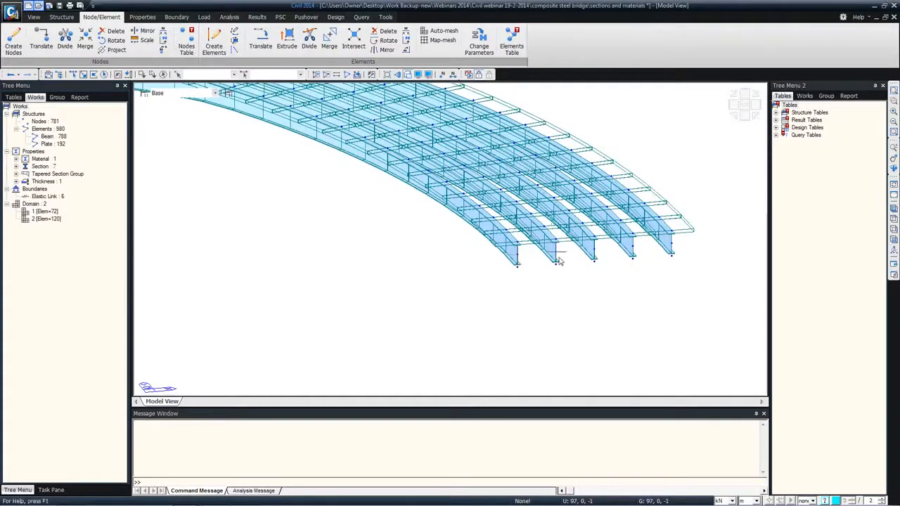
left_click(176, 16)
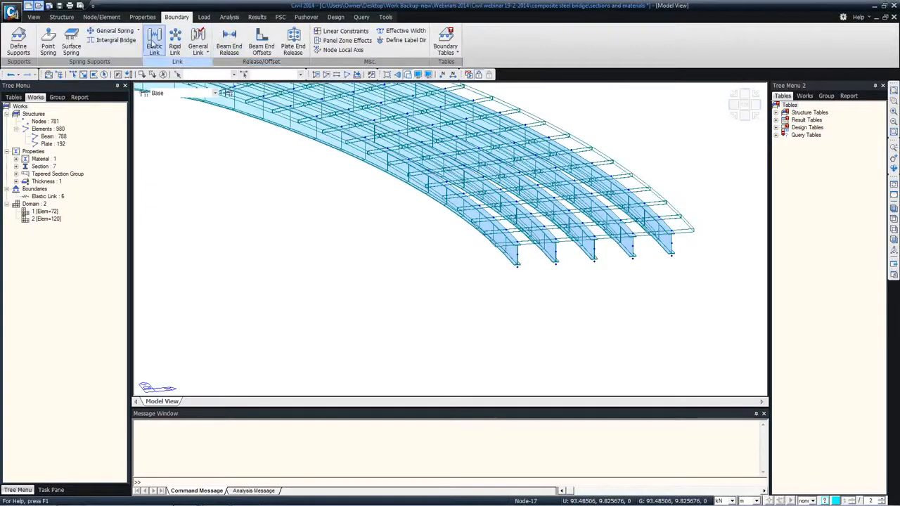
left_click(175, 44)
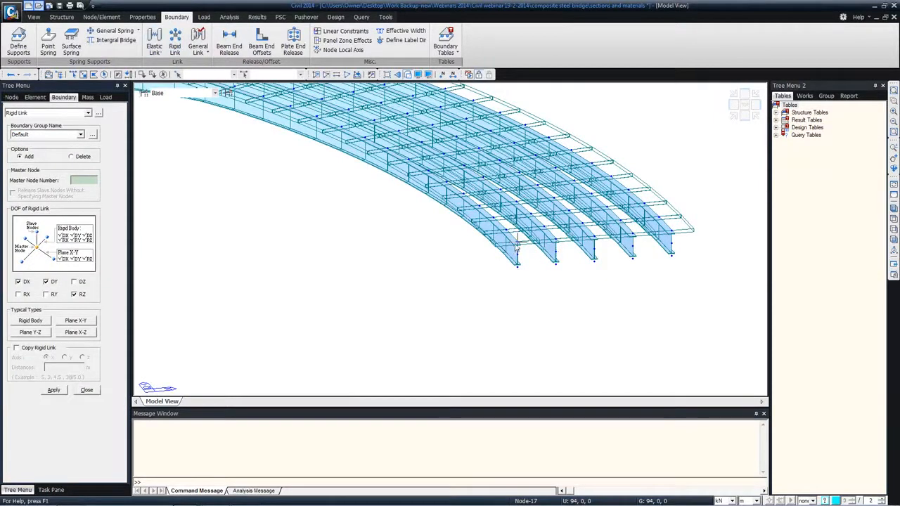
left_click(518, 242)
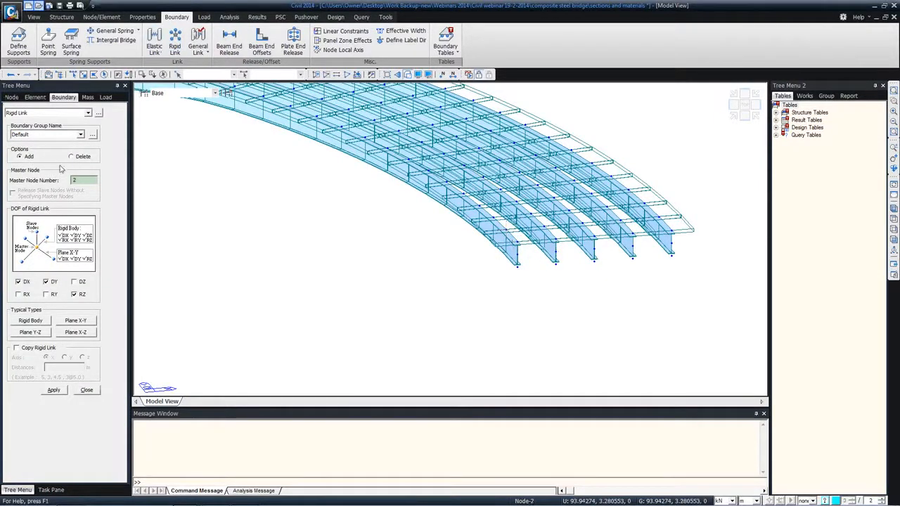
left_click(38, 320)
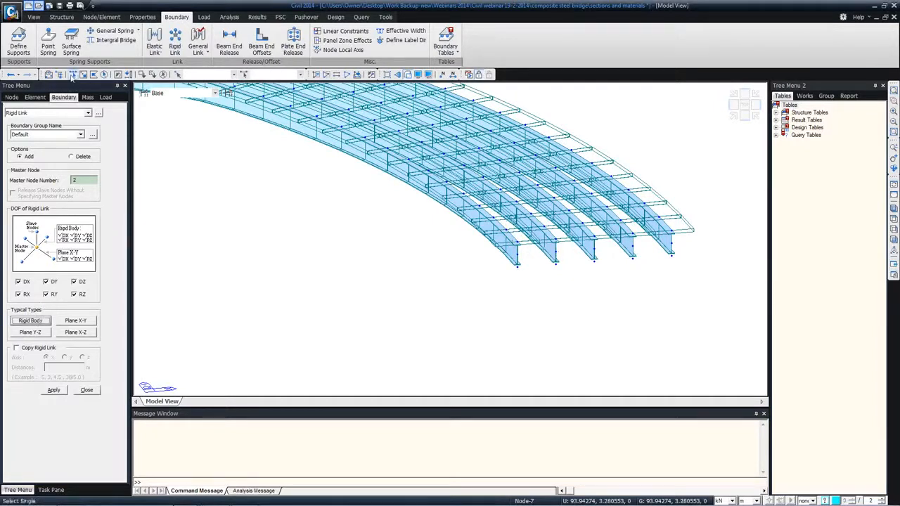
left_click(54, 390)
Step: Add a matching rigid link at the second girder end with node 3 as the master node
left_click(87, 183)
left_click(556, 242)
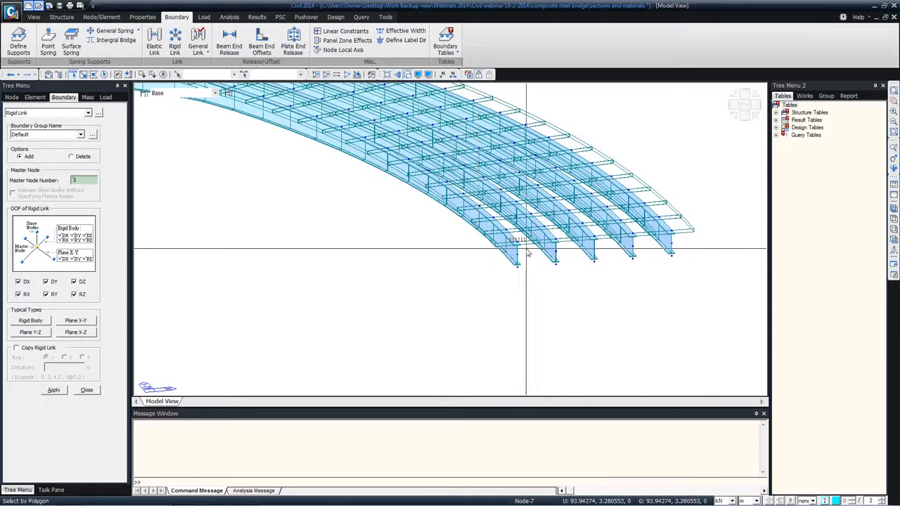
left_click(53, 390)
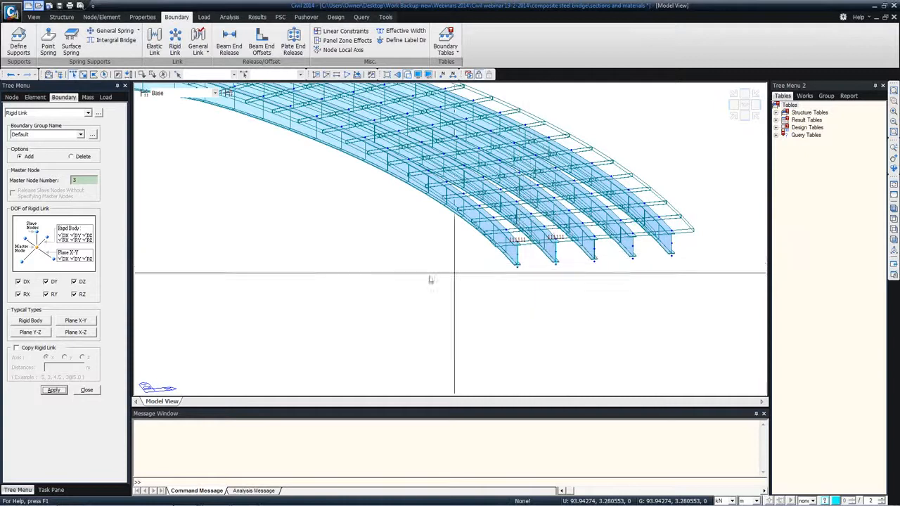
Step: Create a dummy-section beam diagonally from the first girder's upper copied node to the second girder's lower copied node
left_click(96, 391)
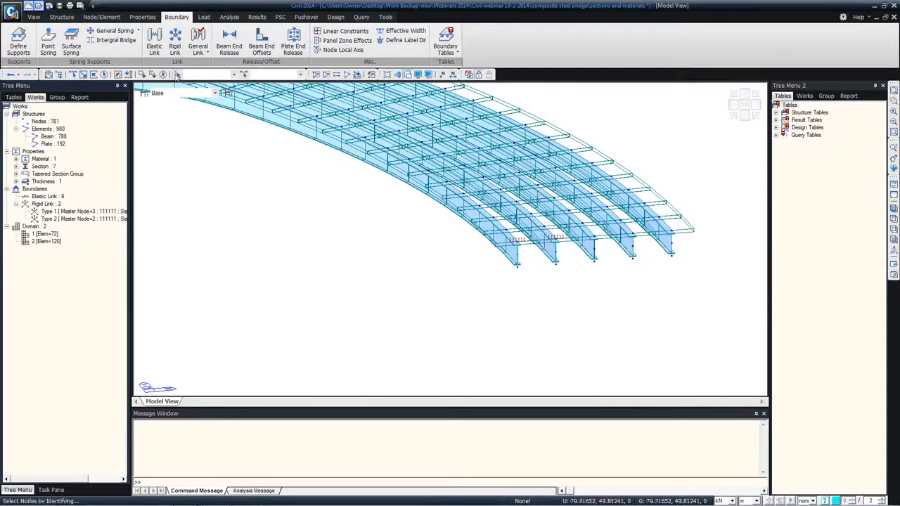
left_click(96, 17)
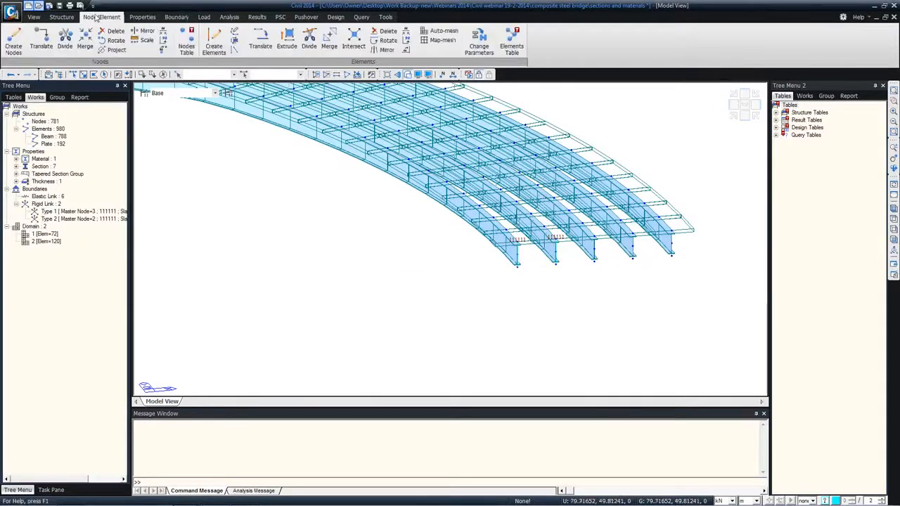
left_click(214, 43)
left_click(83, 320)
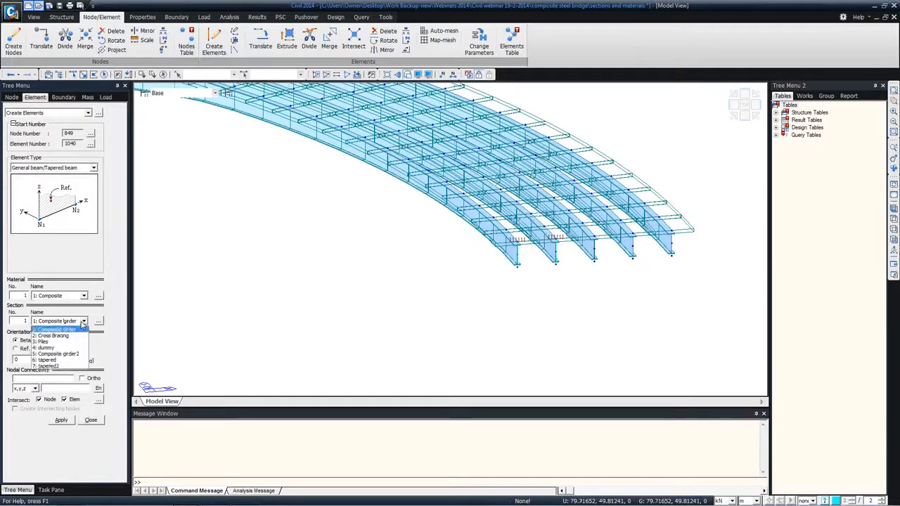
left_click(59, 346)
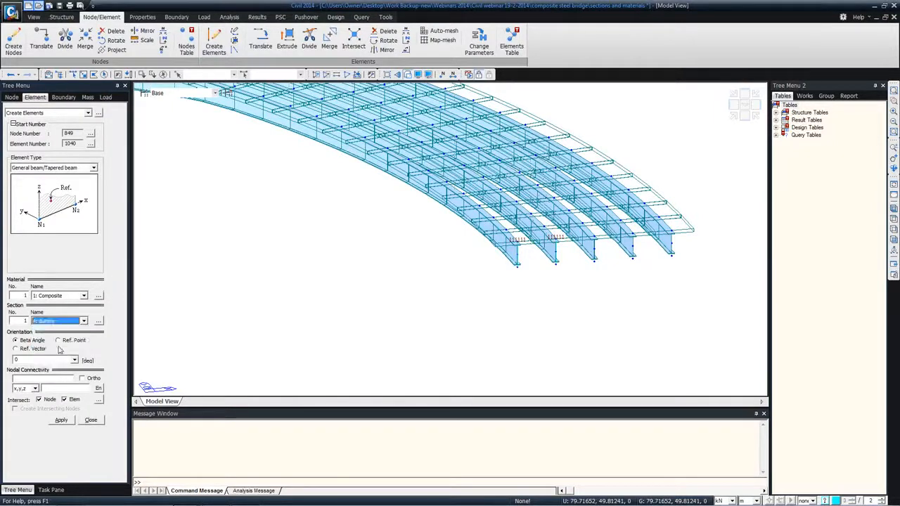
left_click(34, 379)
left_click(517, 253)
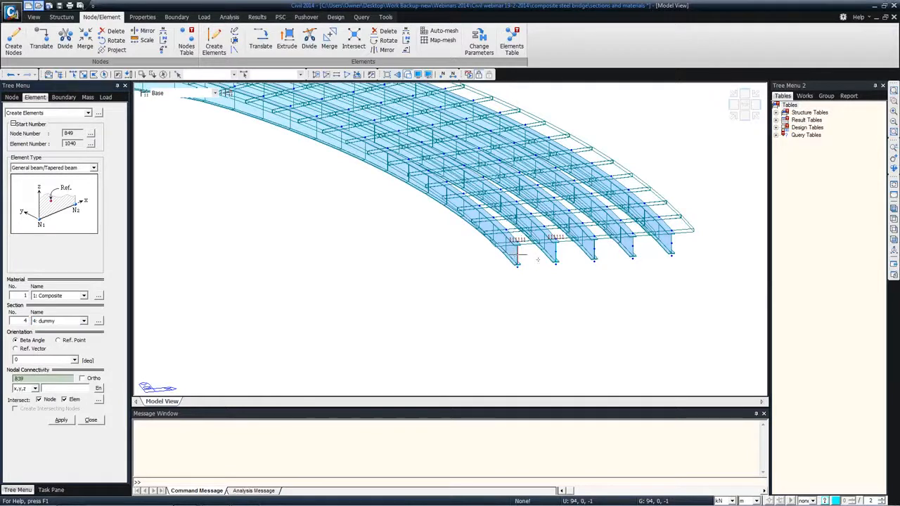
left_click(555, 264)
Step: Add the opposite diagonal between the same two girder ends with node and element intersection turned off
left_click(74, 400)
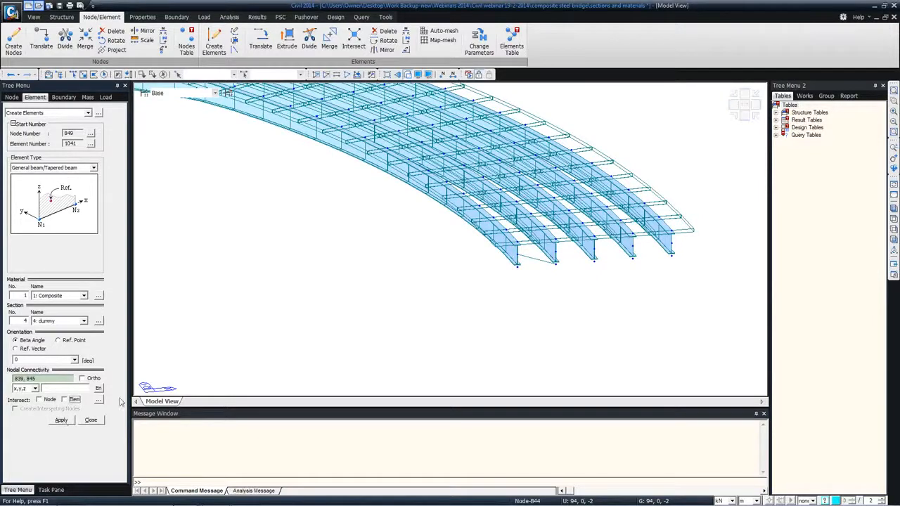
left_click(556, 256)
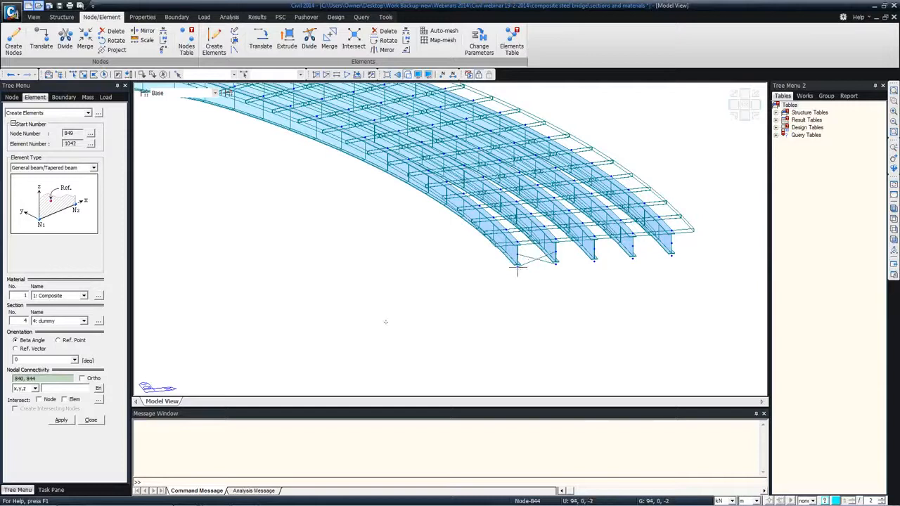
left_click(91, 420)
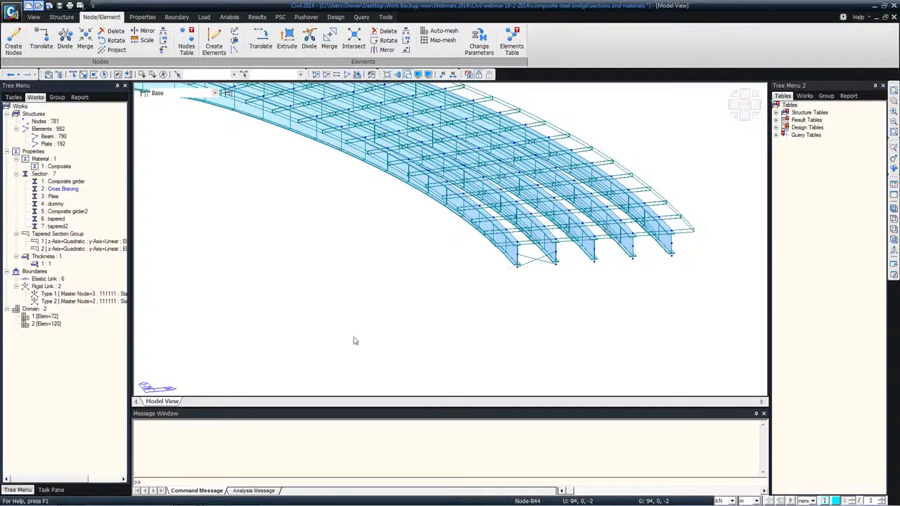
middle_click_drag(279, 177, 427, 244)
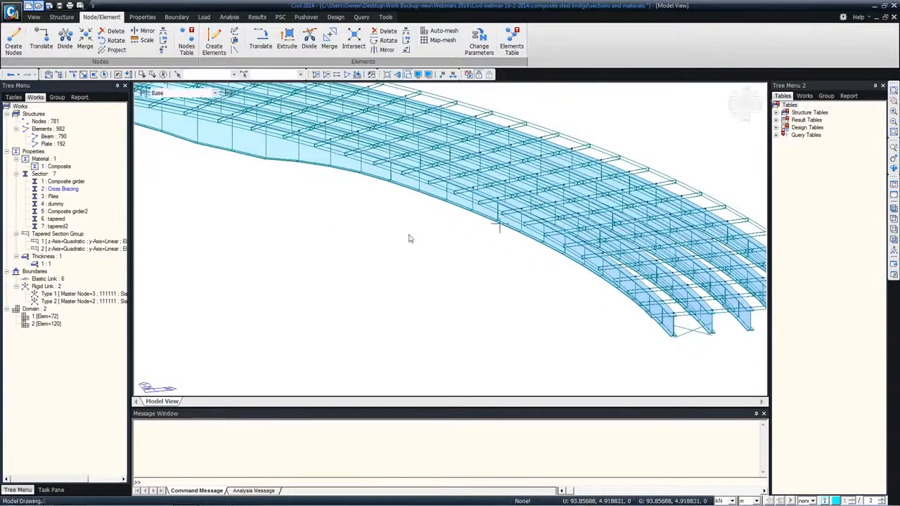
middle_click_drag(309, 211, 453, 239)
middle_click_drag(277, 221, 456, 268)
middle_click_drag(499, 224, 271, 211)
middle_click_drag(330, 223, 317, 201, "ctrl")
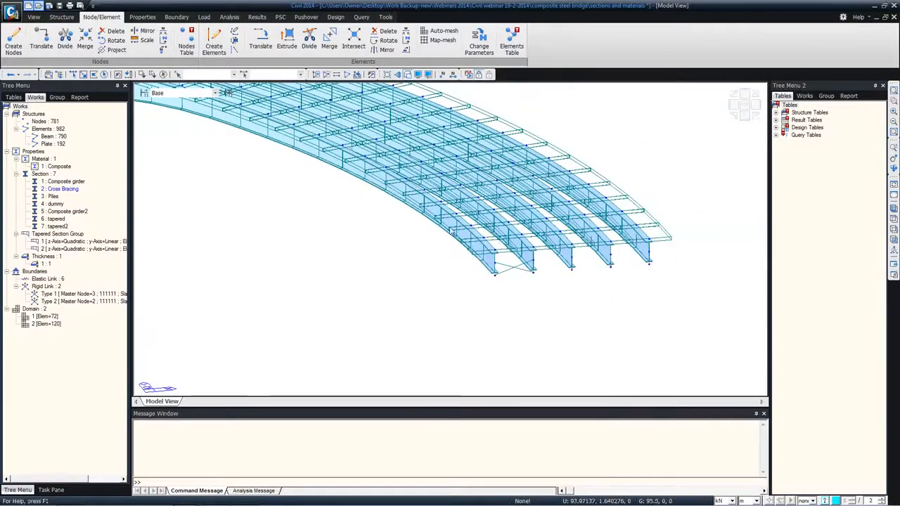
scroll(401, 255, "up", 2)
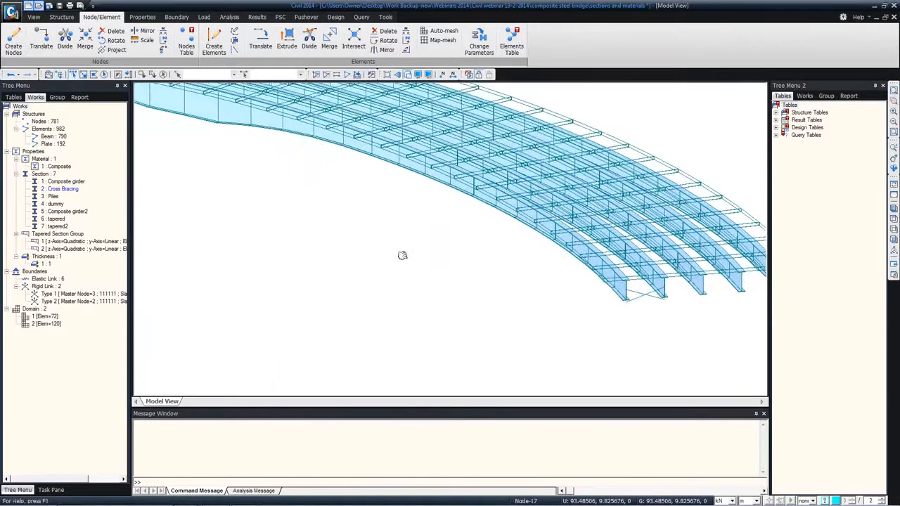
scroll(161, 208, "down", 2)
Step: Create a dummy-section beam line through the lowest copied nodes, from the first girder (node 844) to the last (node 848)
right_click(214, 218)
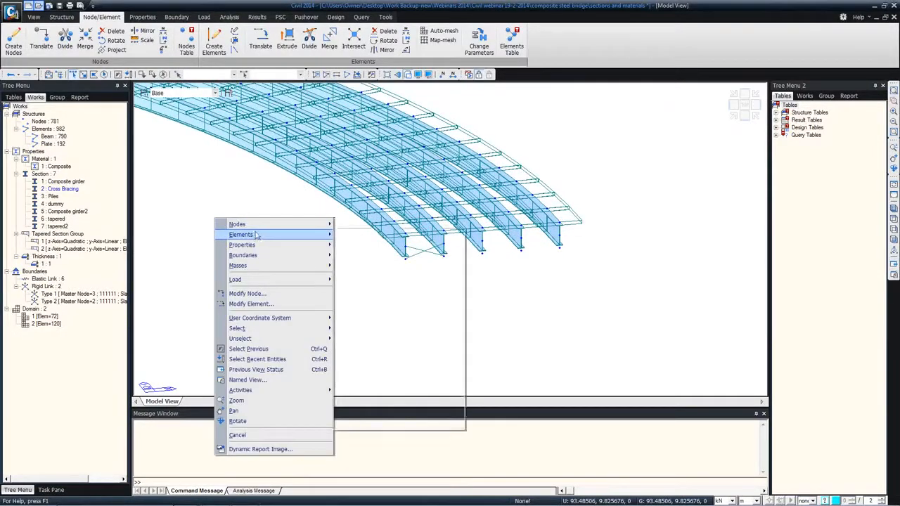
mouse_move(241, 234)
left_click(368, 236)
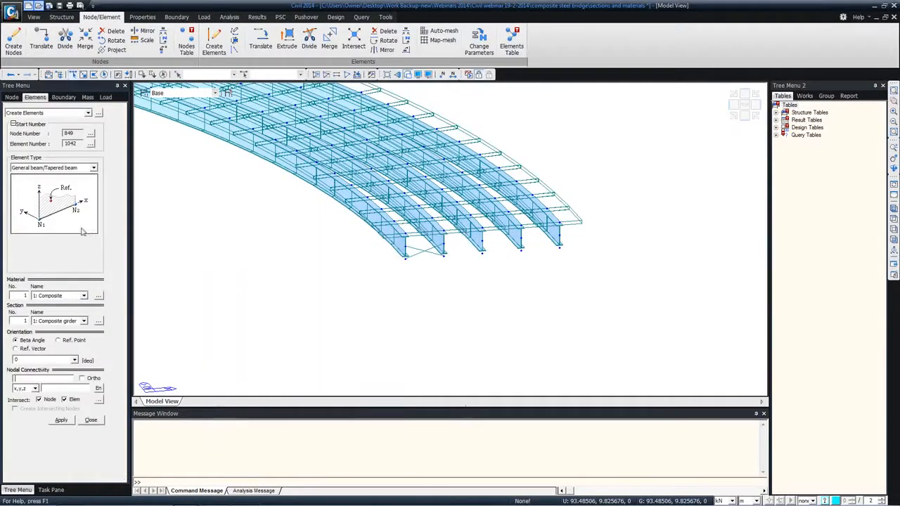
left_click(48, 354)
left_click(51, 378)
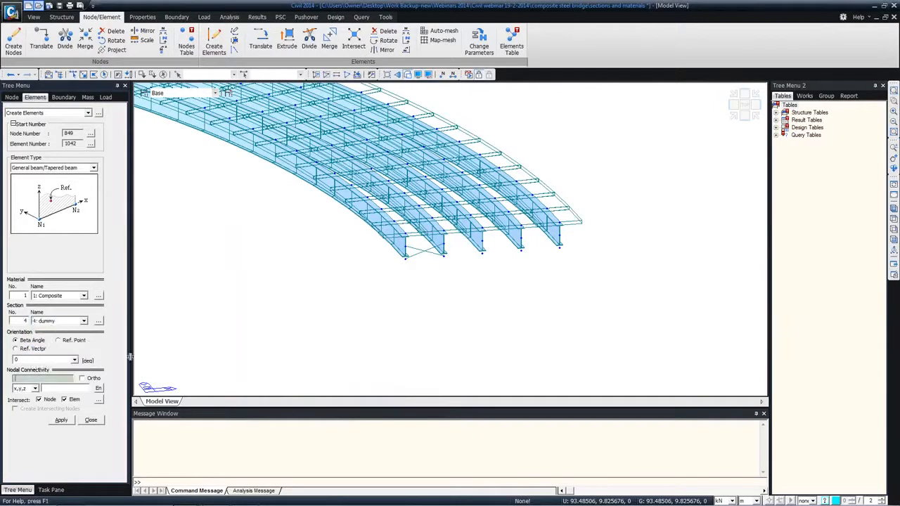
left_click(405, 259)
left_click(560, 247)
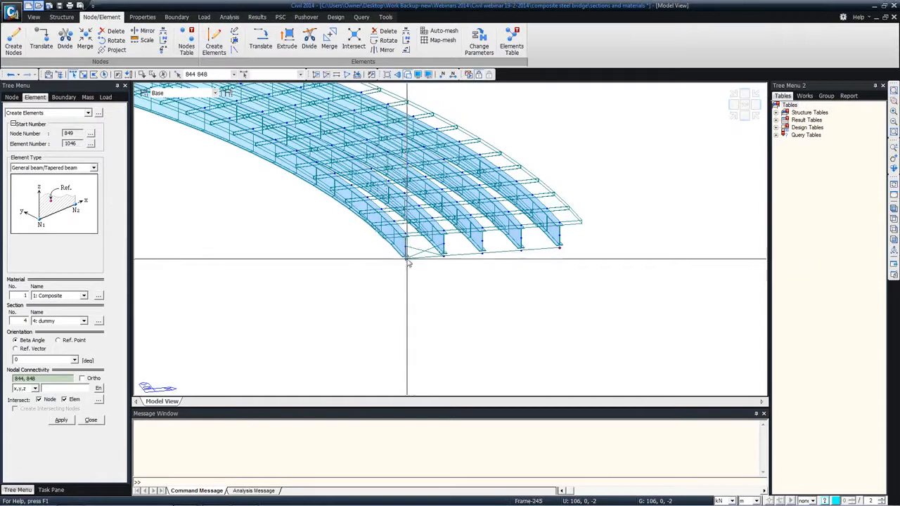
Step: Extrude the two outermost lower nodes into dummy-section beam columns with a translation of 0, 0, -4 m
scroll(405, 261, "up", 5)
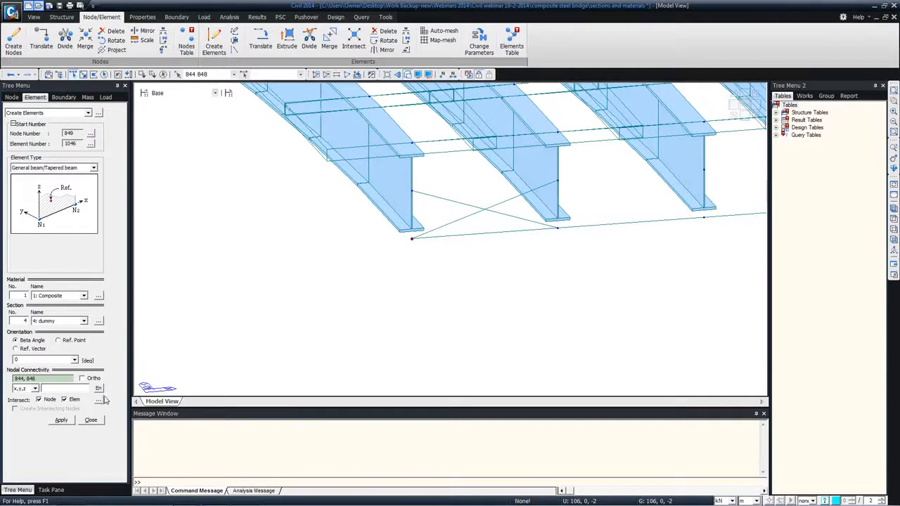
middle_click_drag(489, 251, 361, 241)
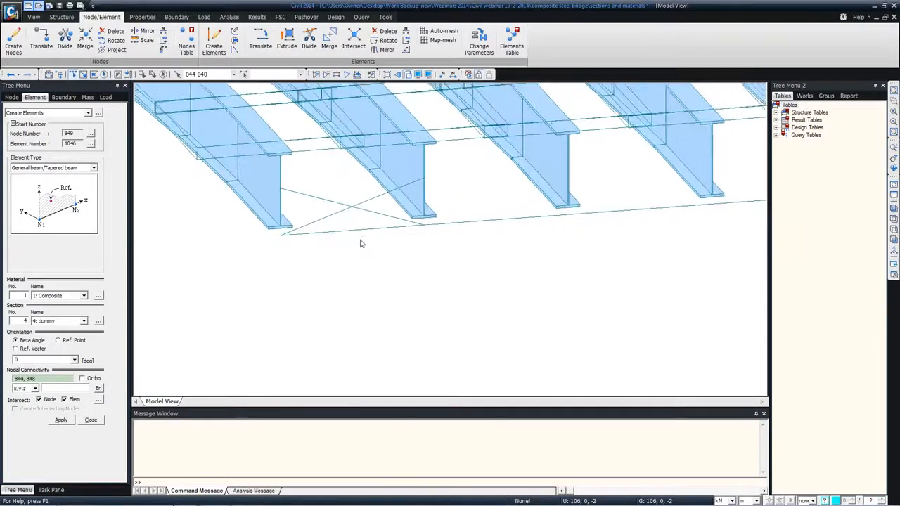
scroll(361, 244, "down", 4)
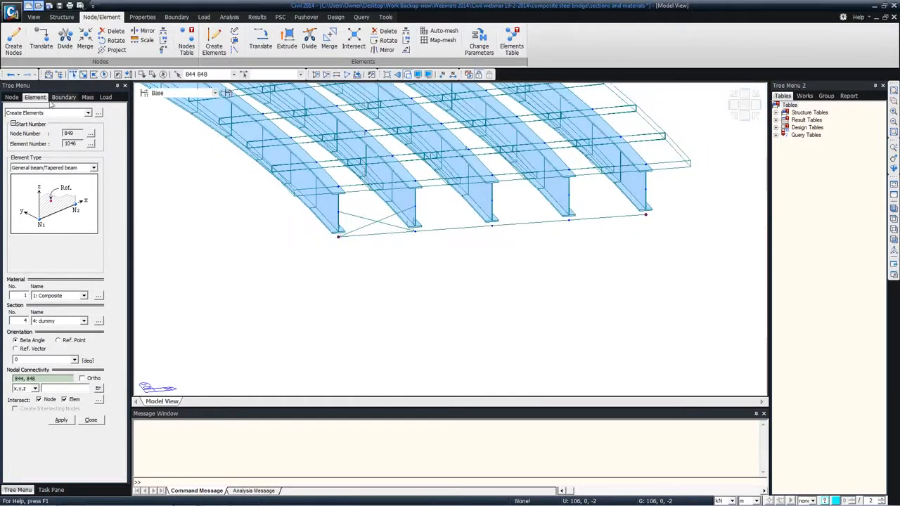
left_click(42, 113)
left_click(33, 165)
left_click(59, 345)
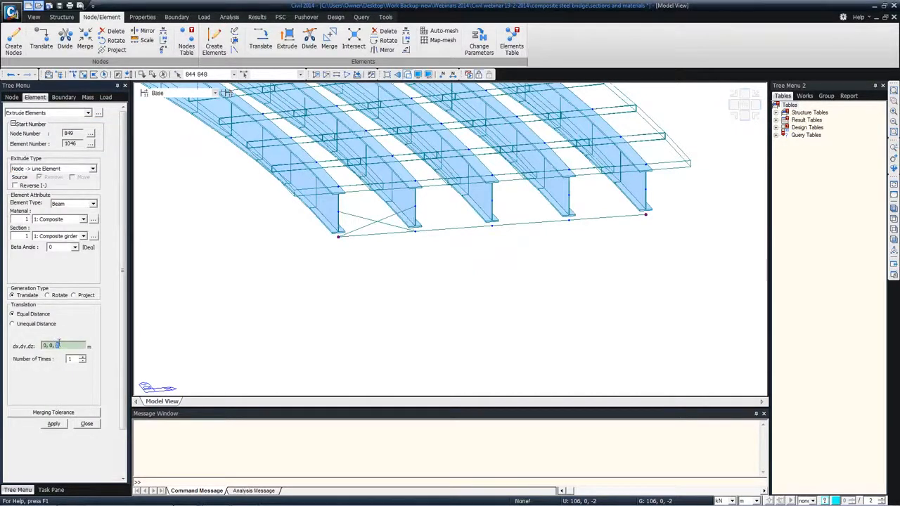
left_click(52, 247)
left_click(53, 269)
left_click(56, 424)
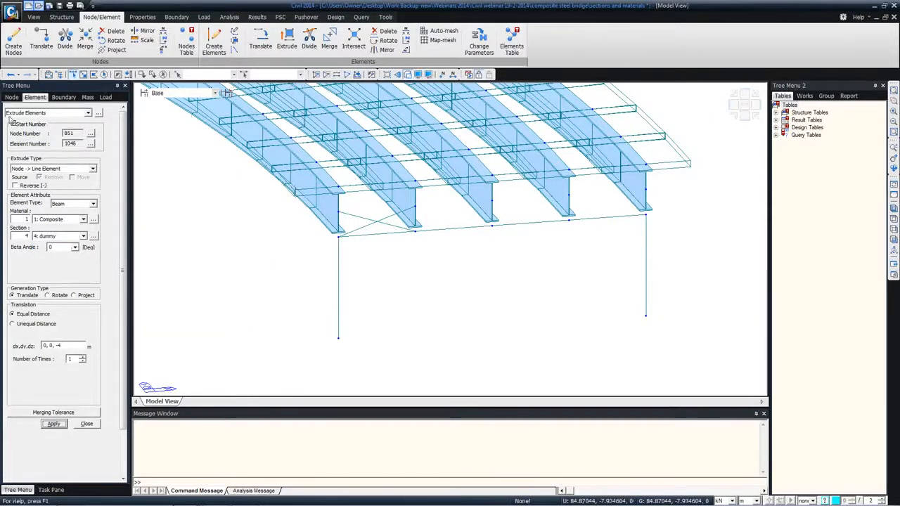
Step: Create a dummy-section beam joining the bottom nodes of the two columns, with node and element intersection enabled
left_click(88, 112)
left_click(47, 161)
left_click(64, 321)
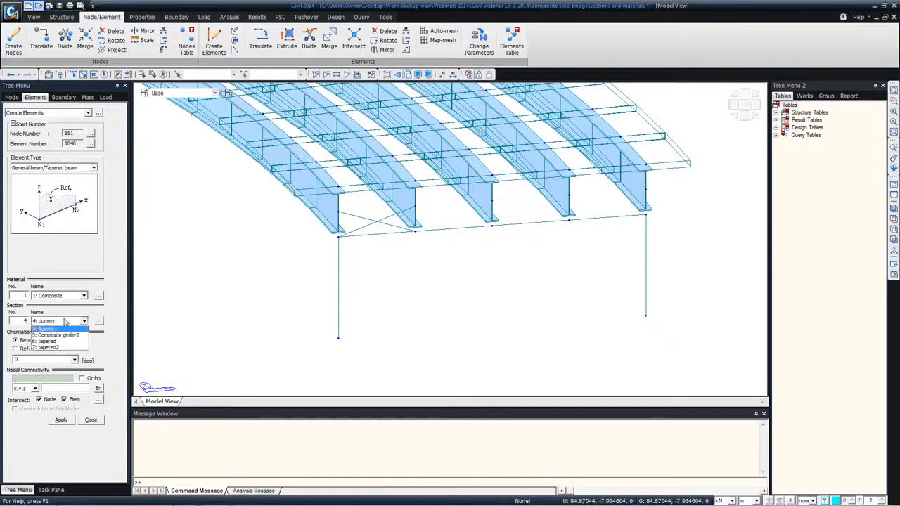
left_click(62, 320)
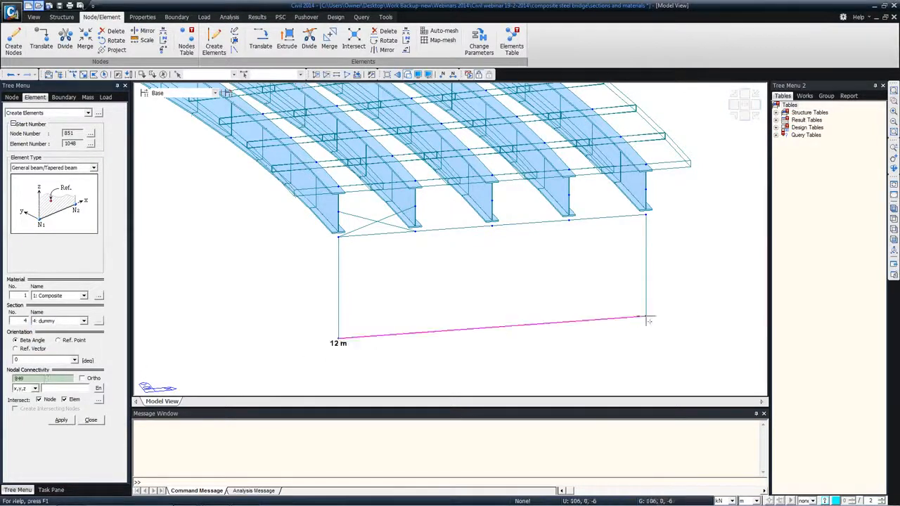
left_click(645, 315)
scroll(281, 261, "up", 3)
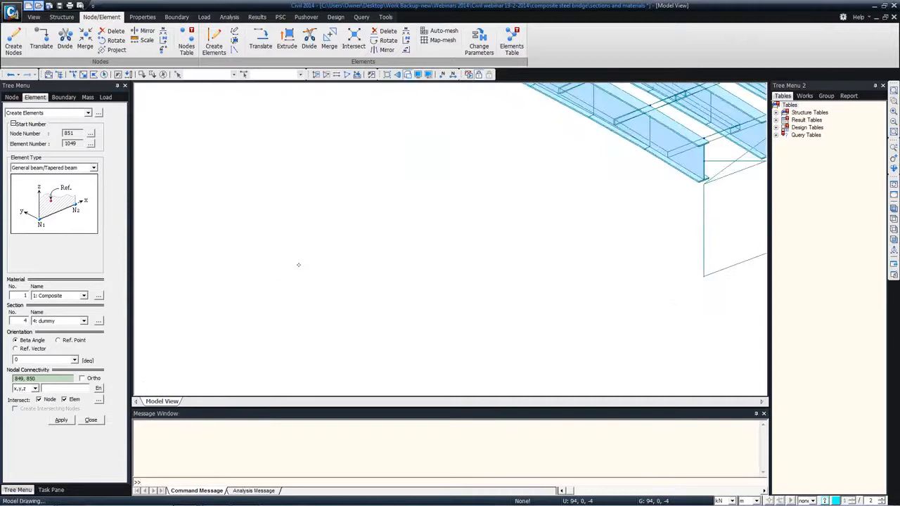
middle_click_drag(304, 222, 191, 225)
middle_click_drag(558, 189, 246, 239)
middle_click_drag(309, 230, 385, 197)
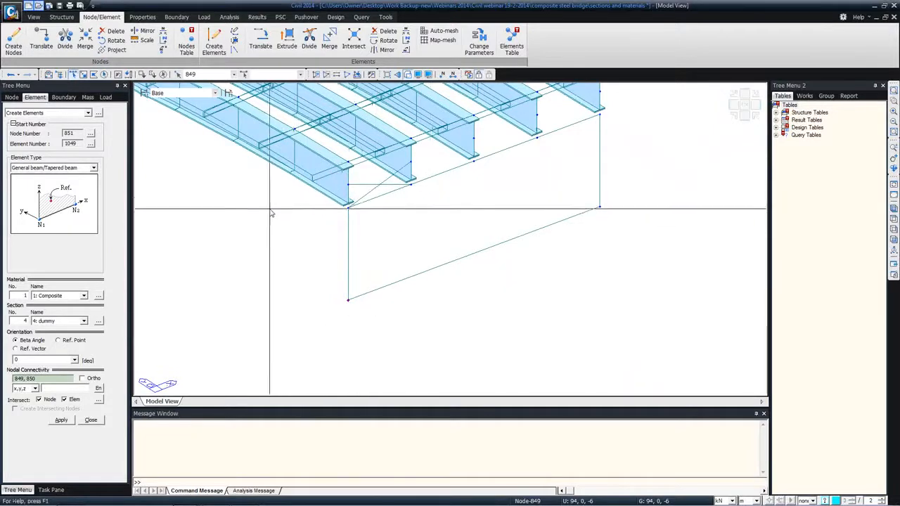
middle_click_drag(278, 216, 452, 263)
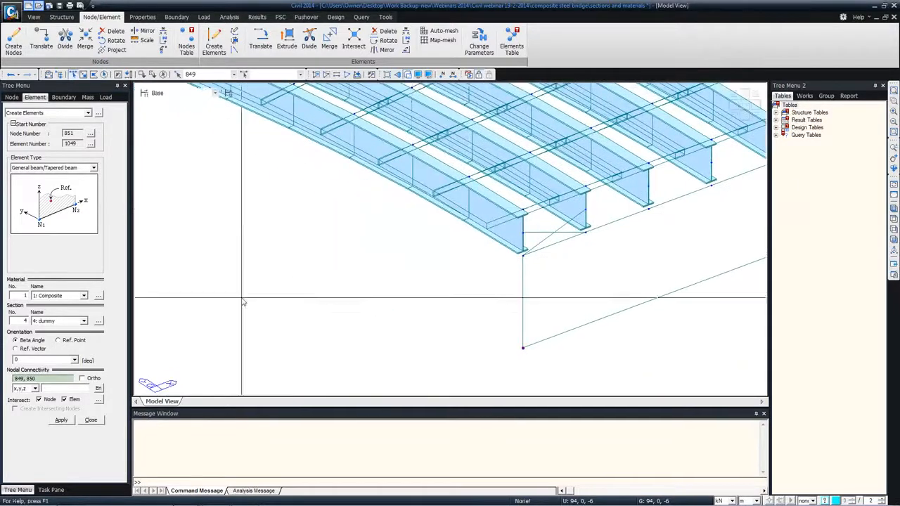
left_click(97, 421)
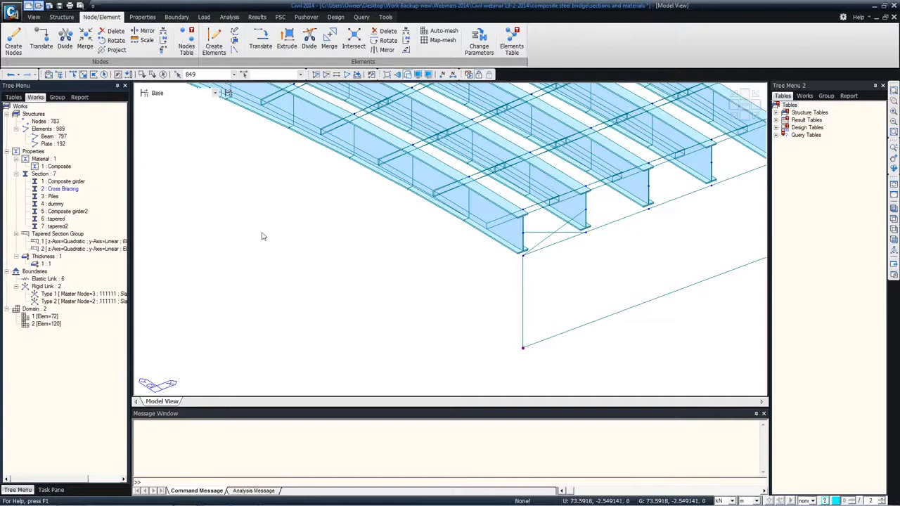
Step: Activate only the elements that use the dummy section so the rest of the bridge is hidden
scroll(373, 258, "down", 6)
middle_click_drag(355, 238, 710, 256)
right_click(49, 204)
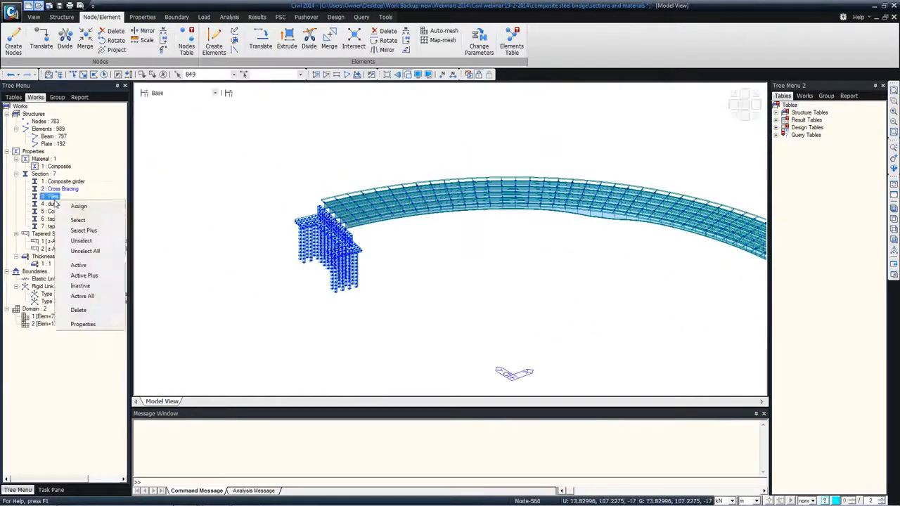
left_click(70, 270)
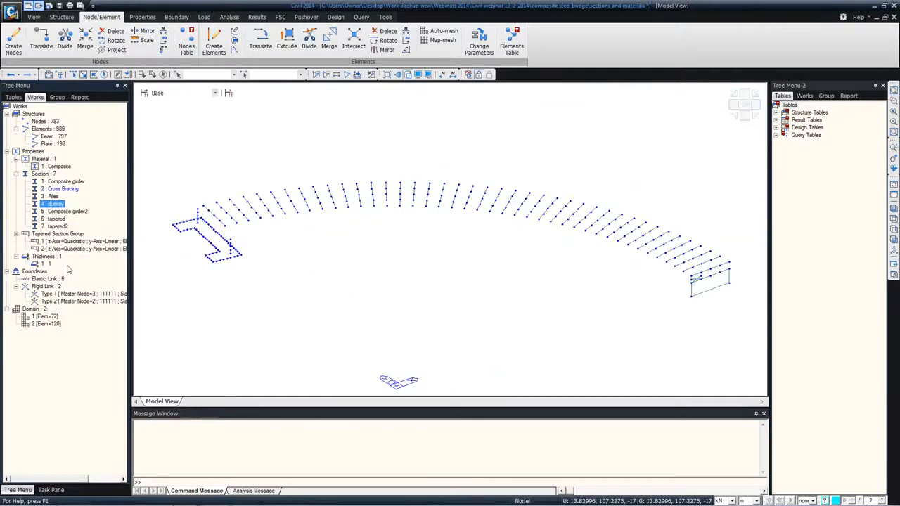
Step: Define a three-point UCS at the abutment outline, with origin 17.4243, 87.30059, -6.5 and the axis points on the two adjoining edges
middle_click_drag(274, 257, 249, 223)
scroll(265, 194, "up", 1)
scroll(265, 195, "up", 2)
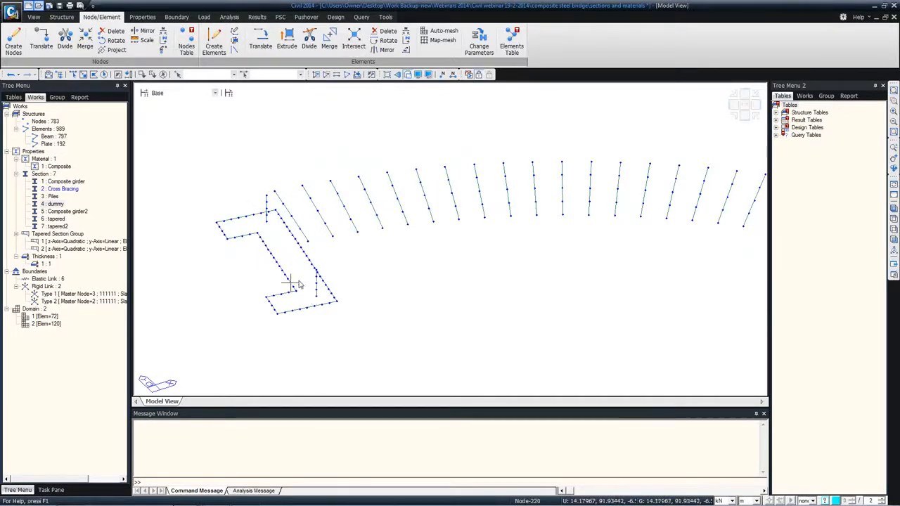
scroll(262, 222, "down", 1)
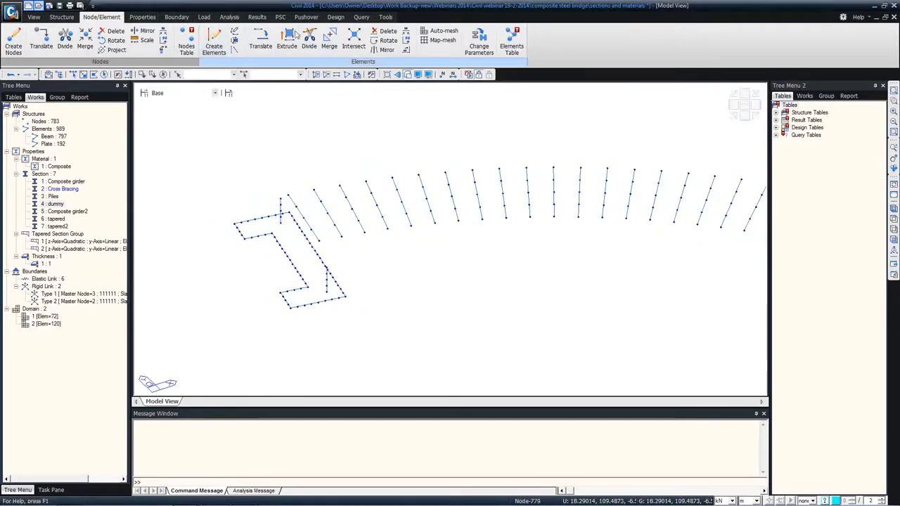
scroll(337, 38, "up", 2)
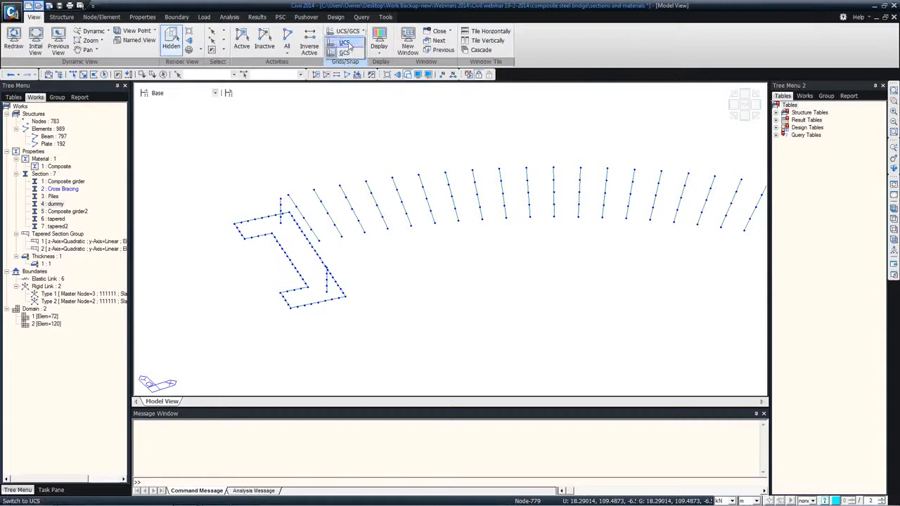
scroll(92, 36, "down", 1)
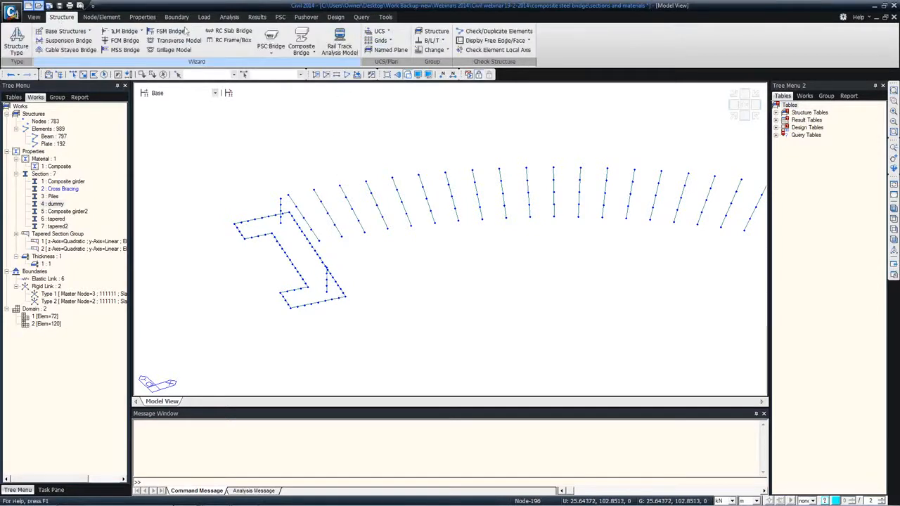
left_click(388, 31)
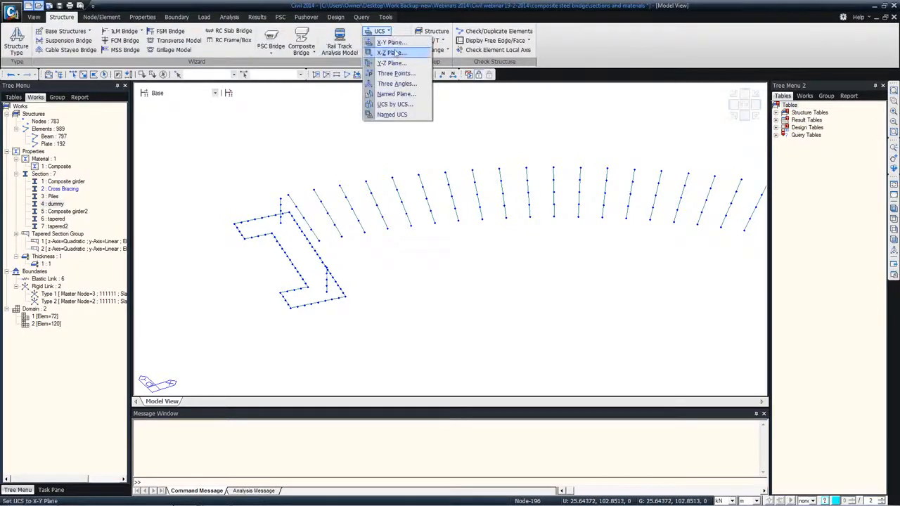
left_click(398, 74)
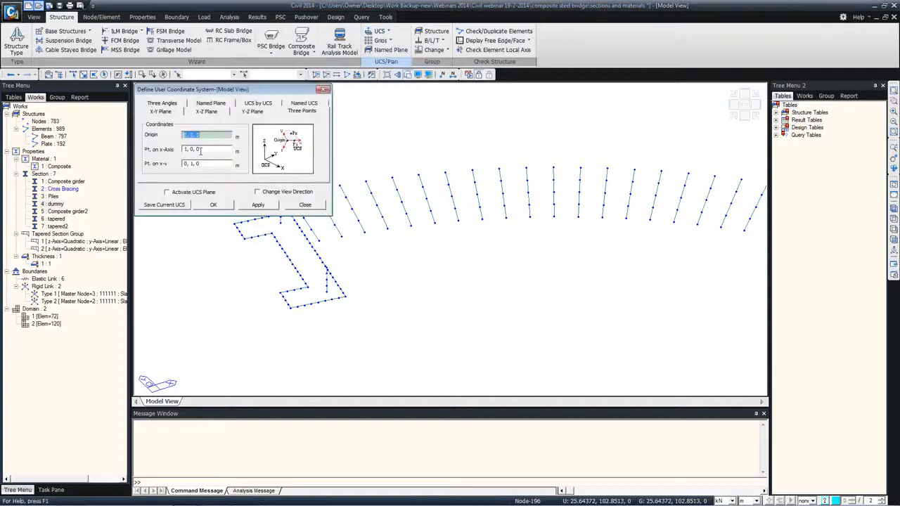
left_click(336, 284)
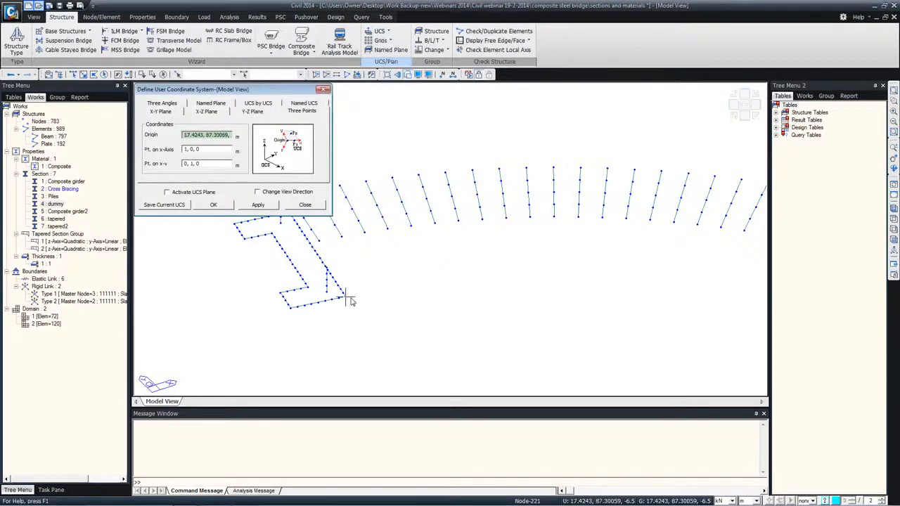
left_click(345, 297)
left_click(345, 297)
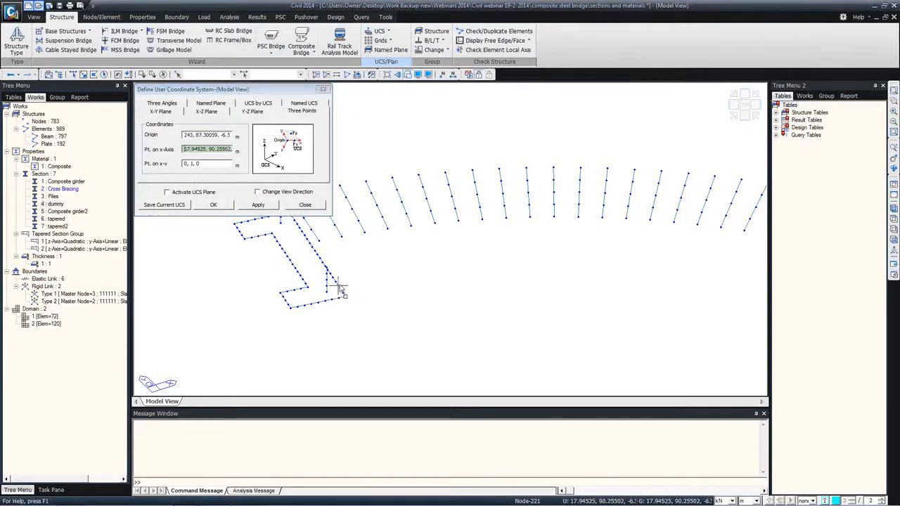
left_click(337, 285)
left_click(340, 298)
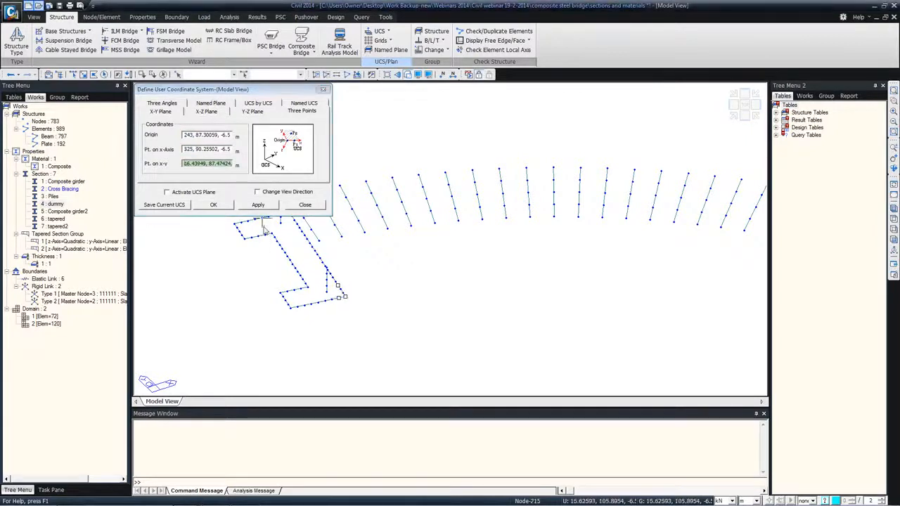
left_click(220, 207)
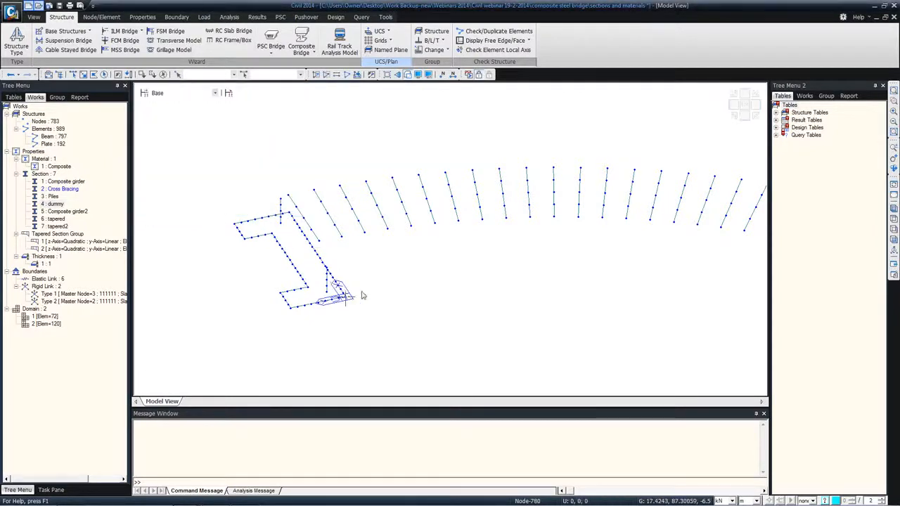
Step: Try to merge all dummy-section frame elements by selection, with free nodes removed
scroll(348, 283, "up", 2)
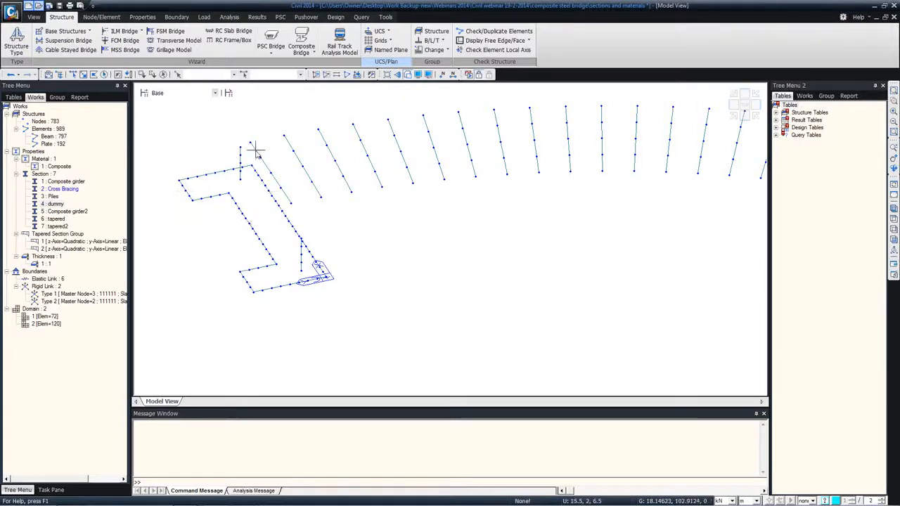
right_click(47, 146)
left_click(83, 137)
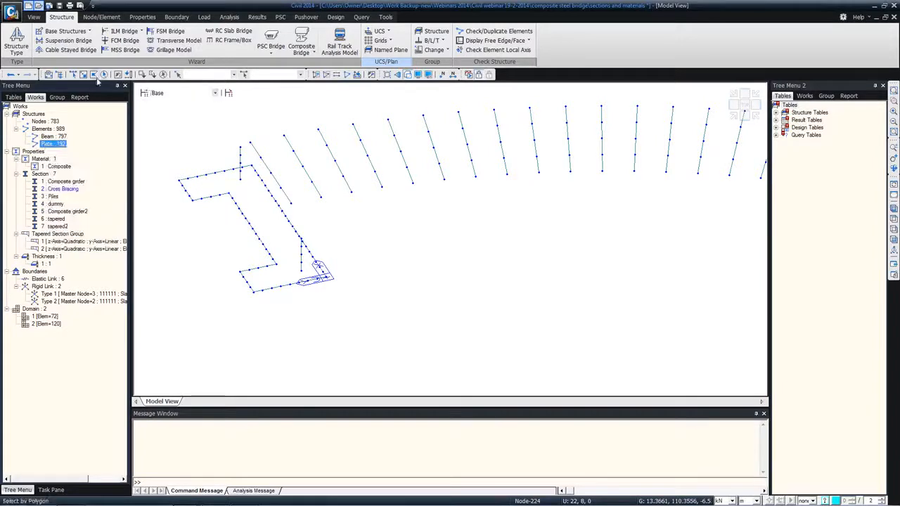
double_click(62, 206)
right_click(190, 138)
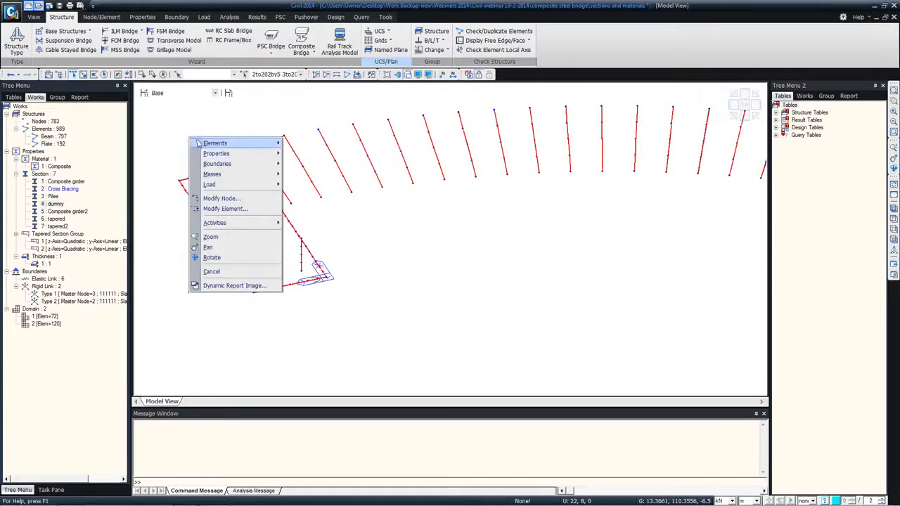
mouse_move(217, 143)
left_click(315, 246)
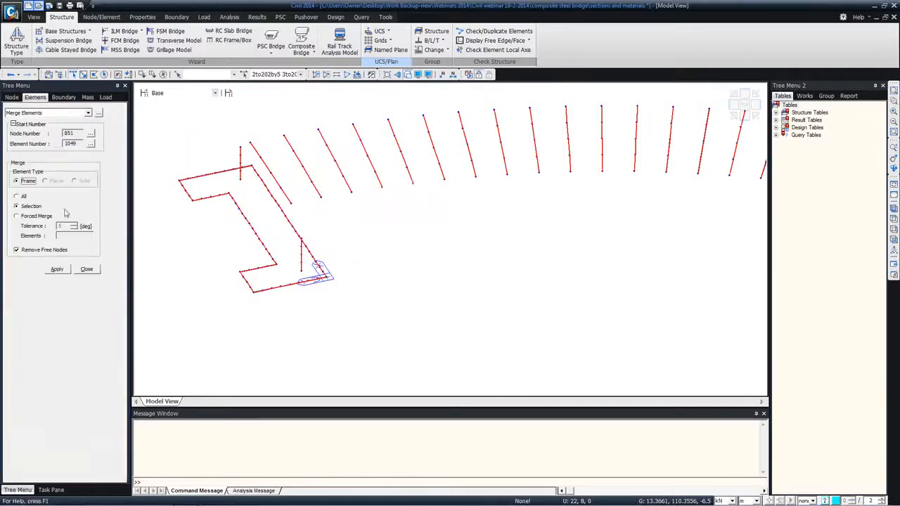
left_click(57, 269)
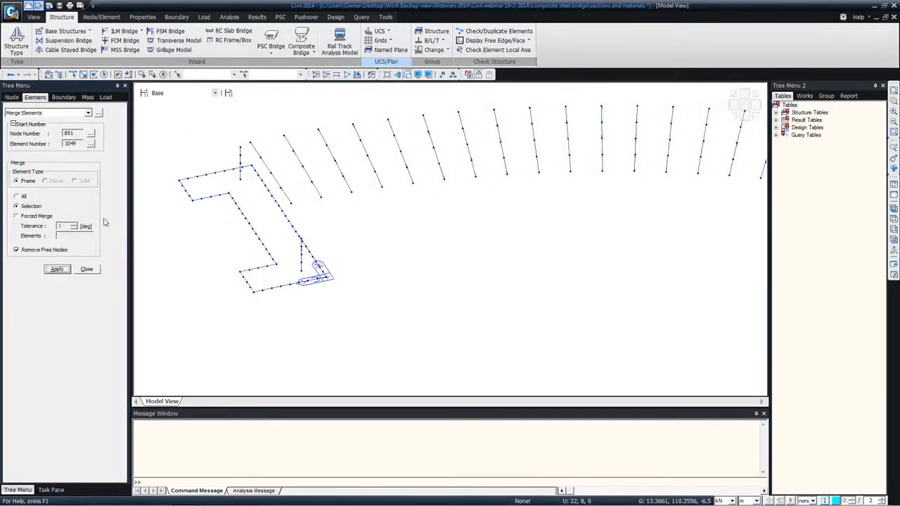
left_click(87, 269)
Step: Delete all plate elements and merge the dummy-section frame elements by selection, with free nodes removed
right_click(58, 143)
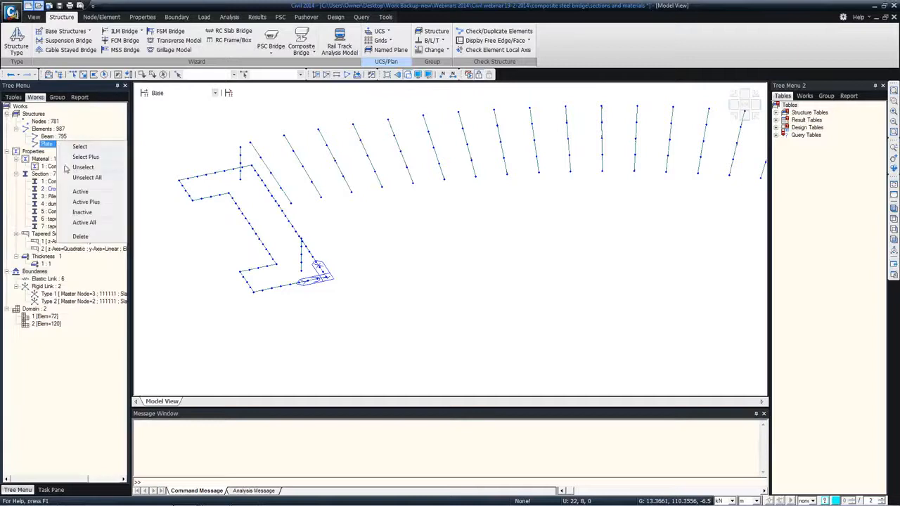
left_click(80, 236)
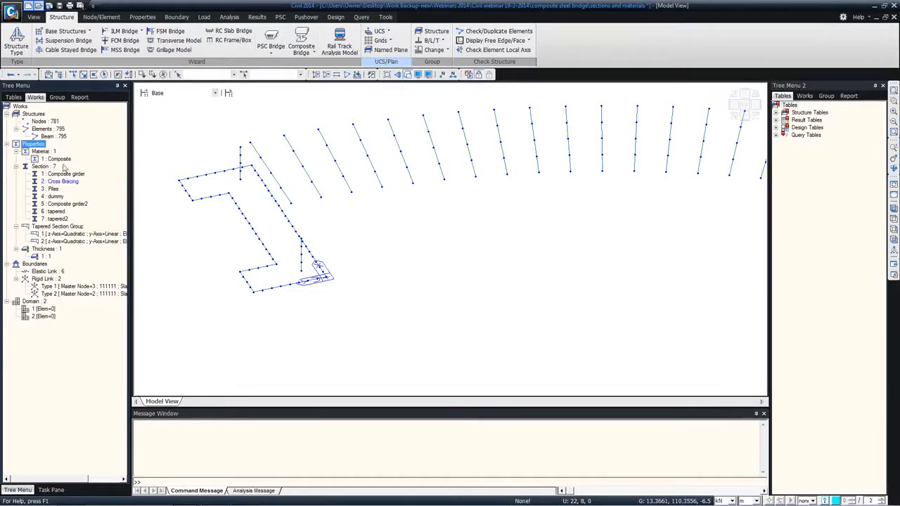
double_click(57, 197)
right_click(171, 138)
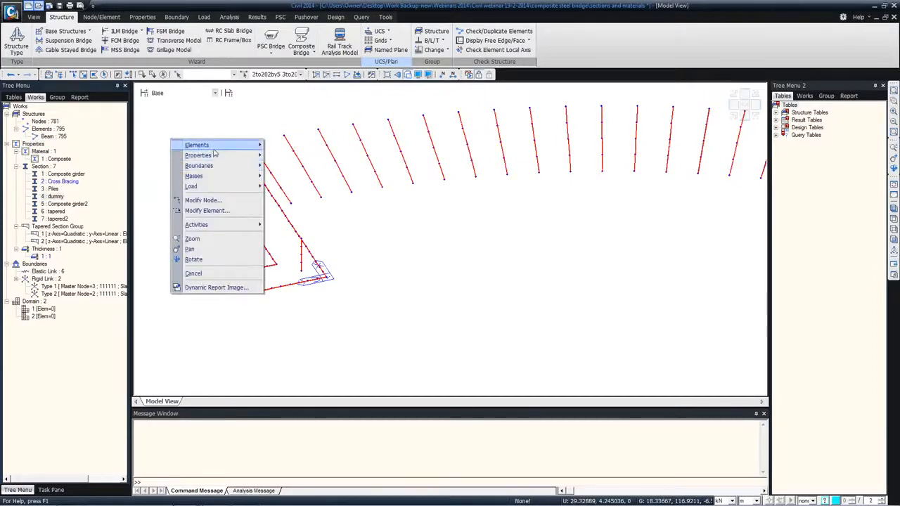
mouse_move(211, 145)
left_click(287, 248)
left_click(57, 269)
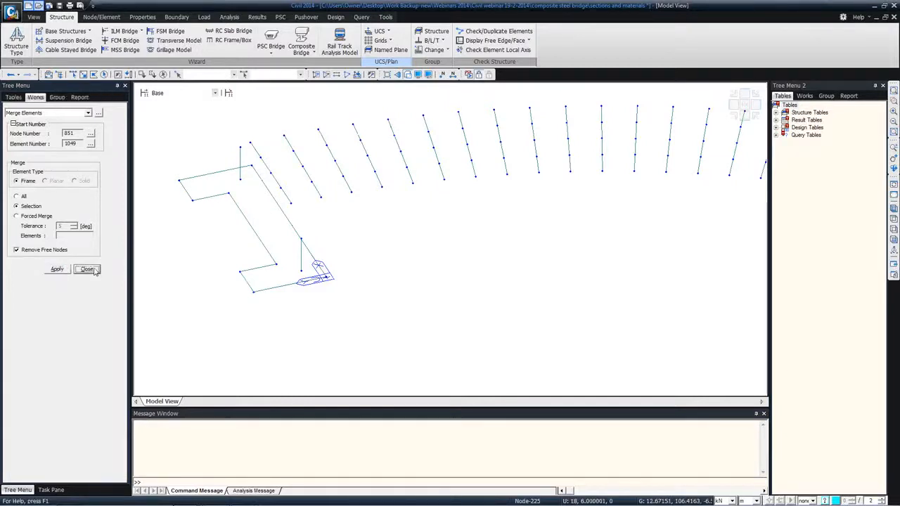
left_click(87, 269)
Step: Create dummy-section beams joining the bottom nodes and the top nodes of the two abutment columns, with node and element intersection enabled
mouse_move(223, 189)
middle_mouse_down()
mouse_move(203, 178)
mouse_move(216, 180)
middle_mouse_up()
scroll(216, 175, "down", 2)
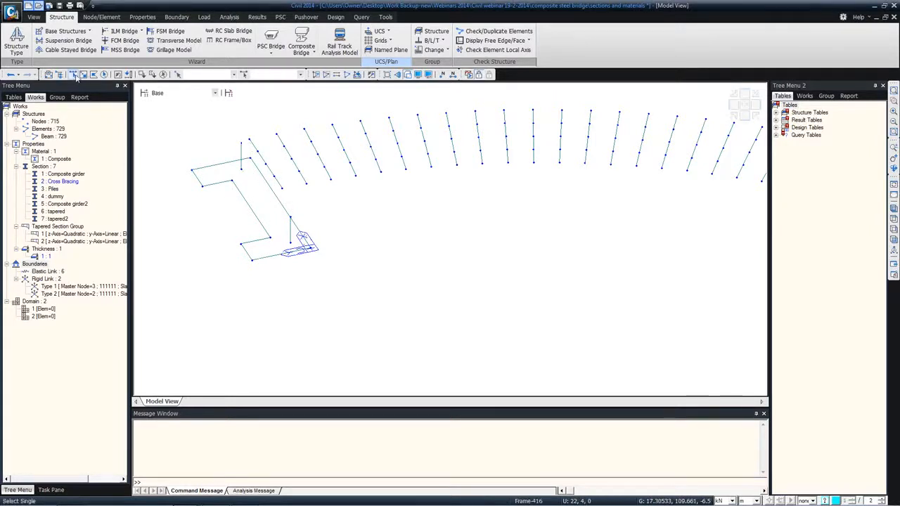
left_click(101, 17)
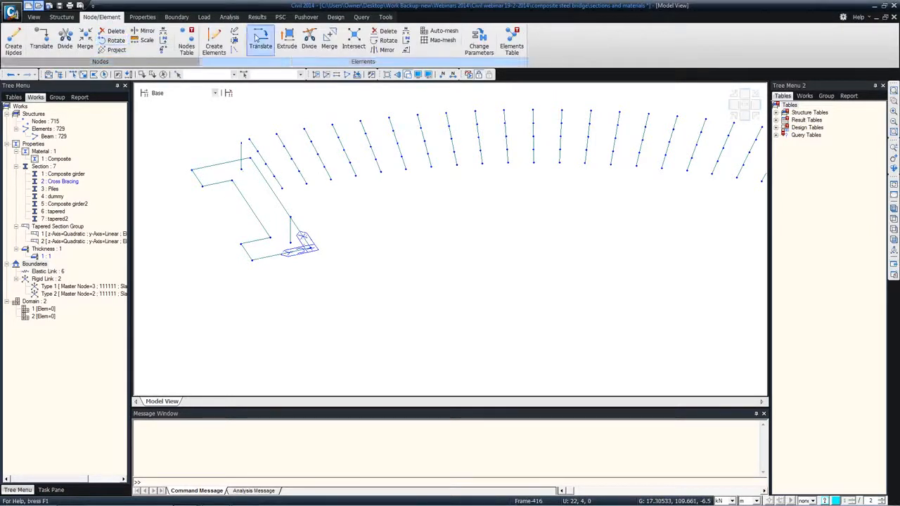
left_click(214, 42)
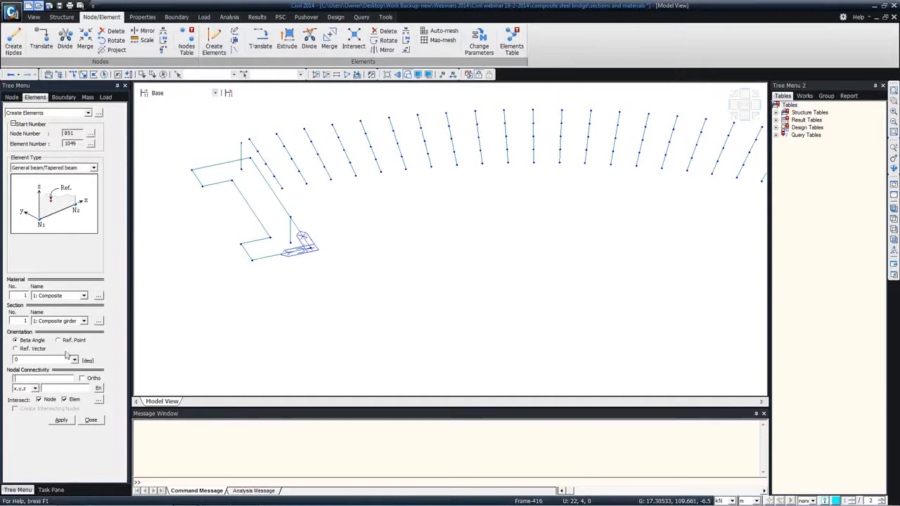
left_click(71, 322)
left_click(47, 367)
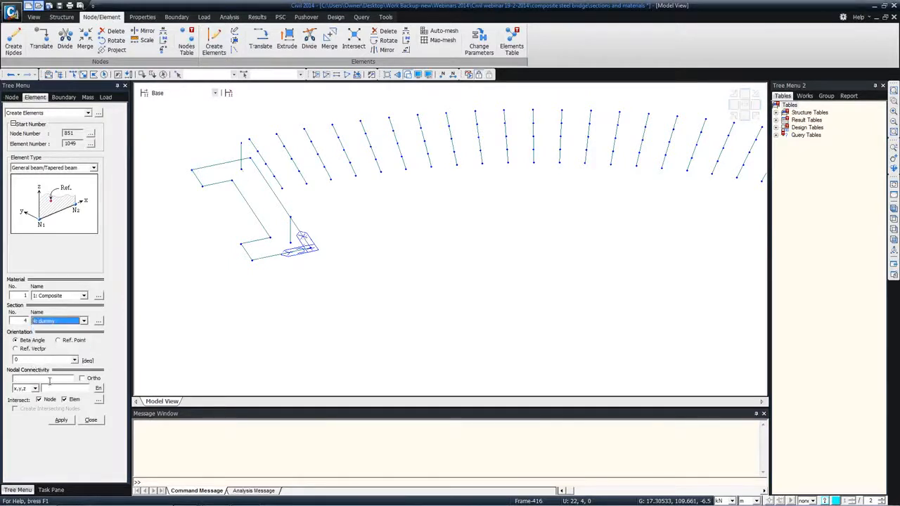
left_click(49, 379)
left_click(245, 162)
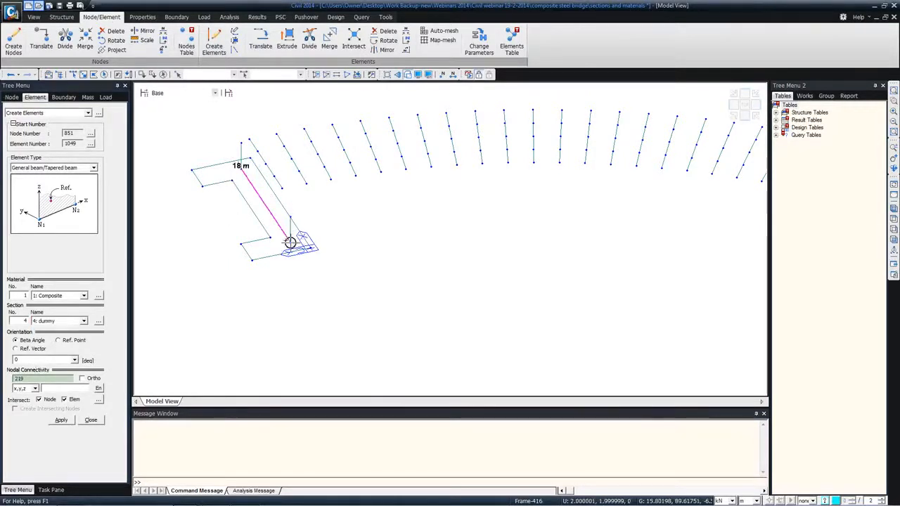
left_click(291, 240)
left_click(242, 143)
left_click(290, 218)
left_click(90, 419)
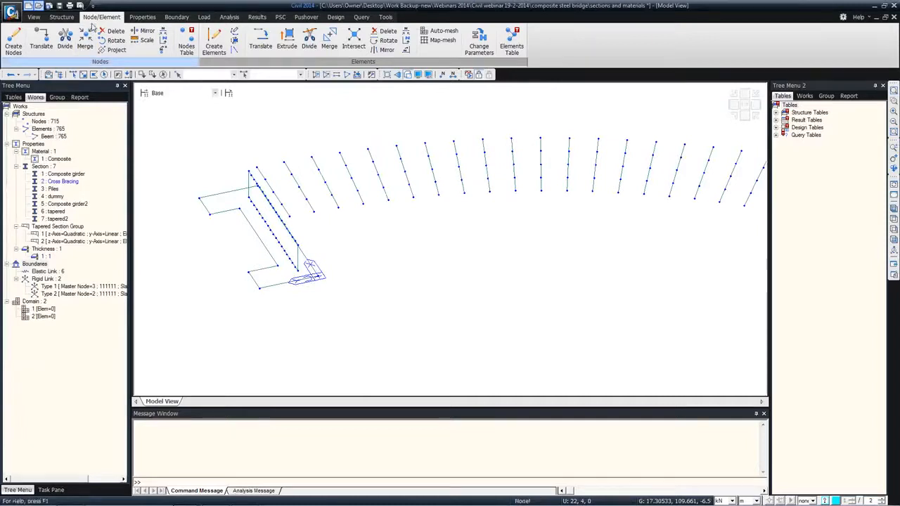
Step: Delete the free nodes from the whole visible model
left_click(116, 31)
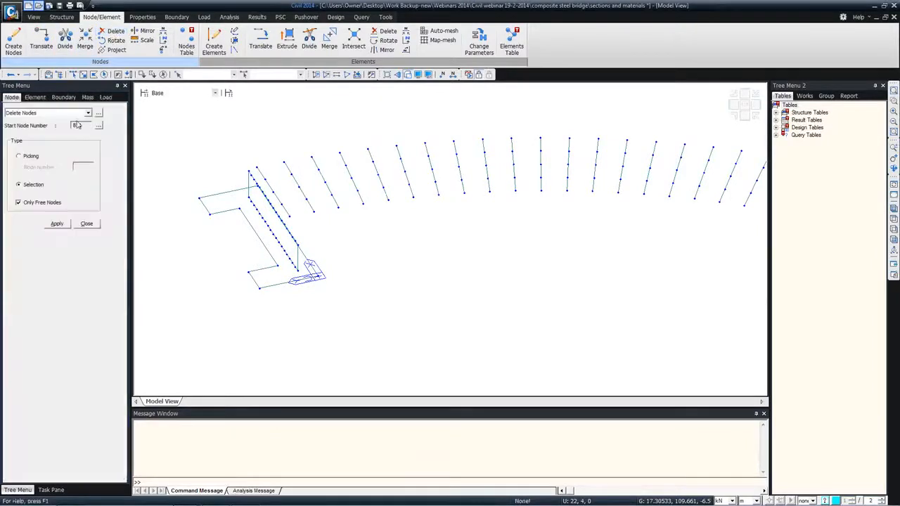
left_click(105, 75)
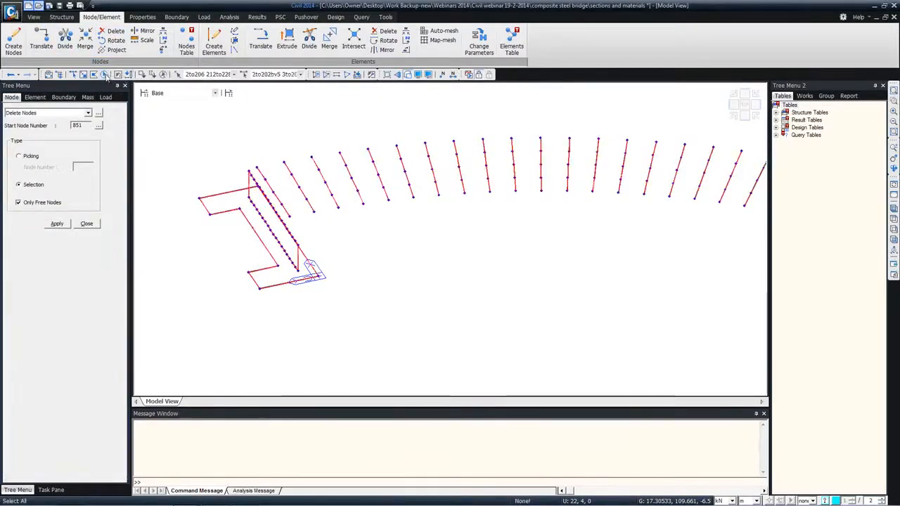
left_click(63, 224)
left_click(85, 225)
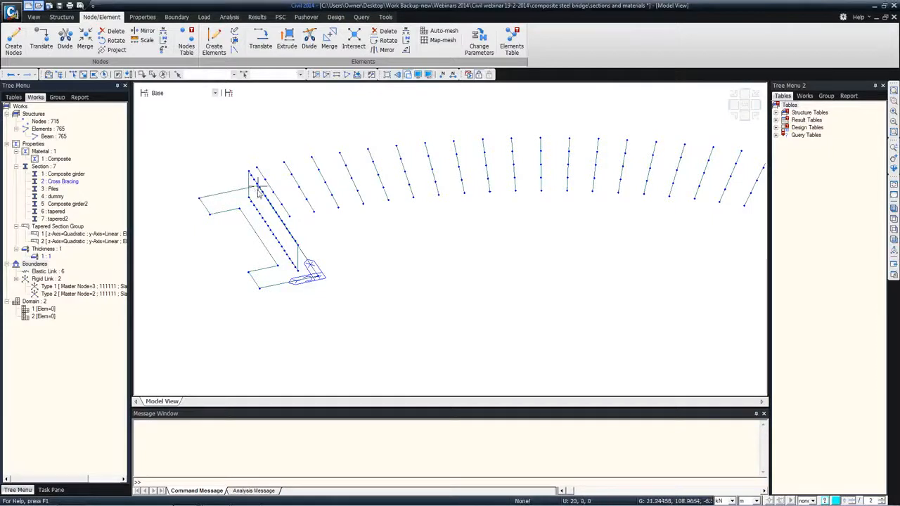
Step: Add the elements with the Piles section to the active elements, alongside the dummy-section lines
middle_click_drag(213, 181, 225, 184, "ctrl")
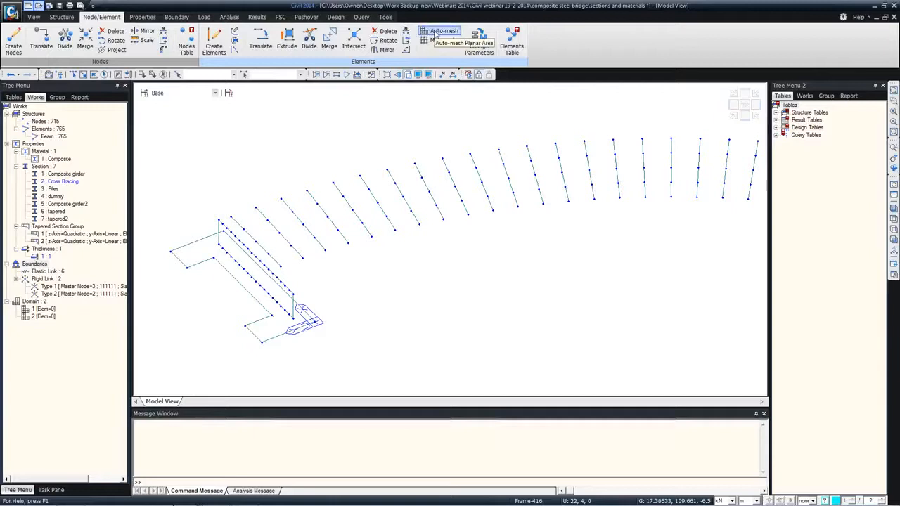
right_click(50, 190)
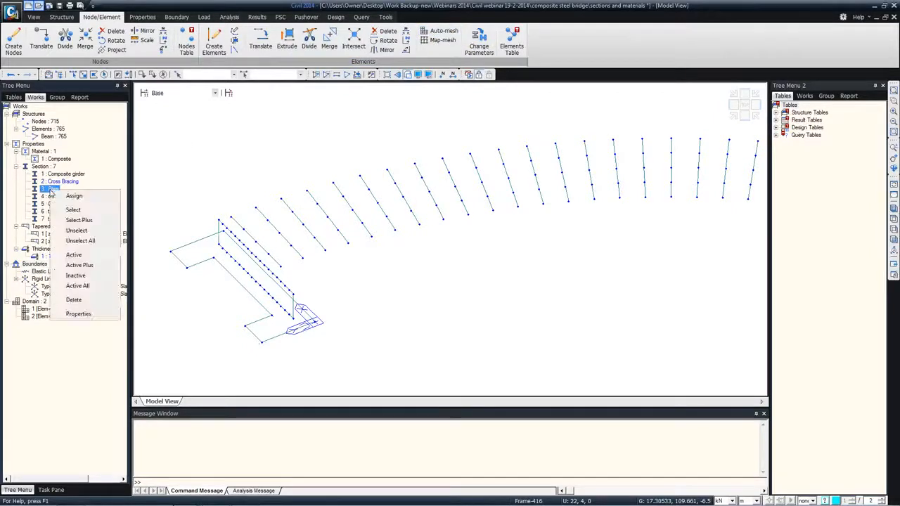
left_click(73, 254)
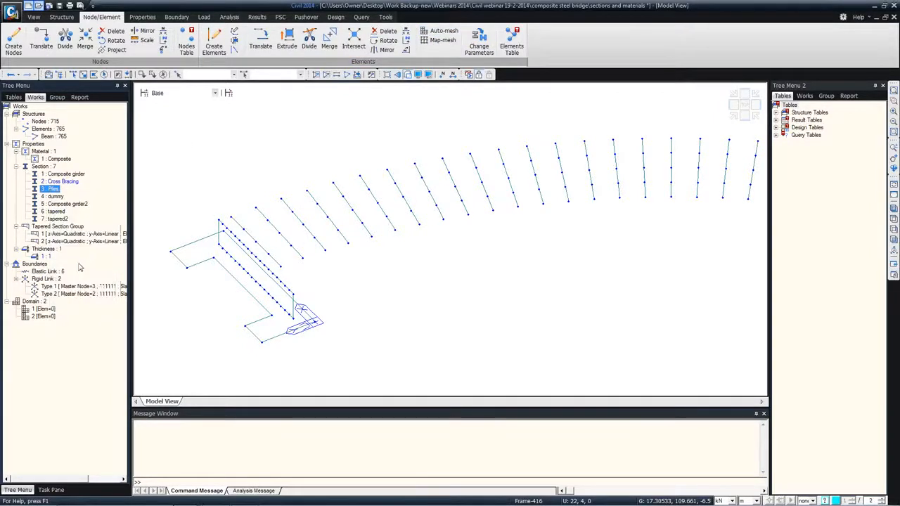
scroll(232, 251, "up", 6)
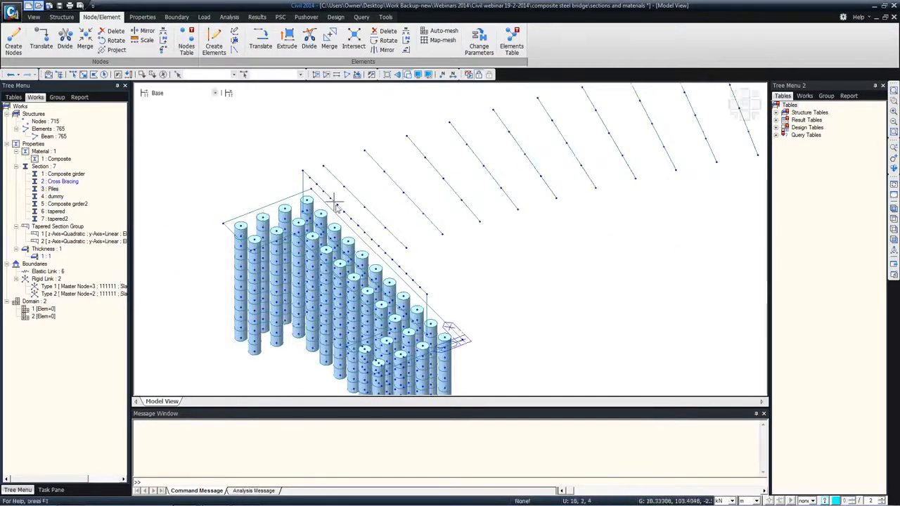
Step: Auto-mesh the abutment base with 1 m quadrilateral plates, using the line elements in the XY plane at Z -6.5 m
left_click(444, 33)
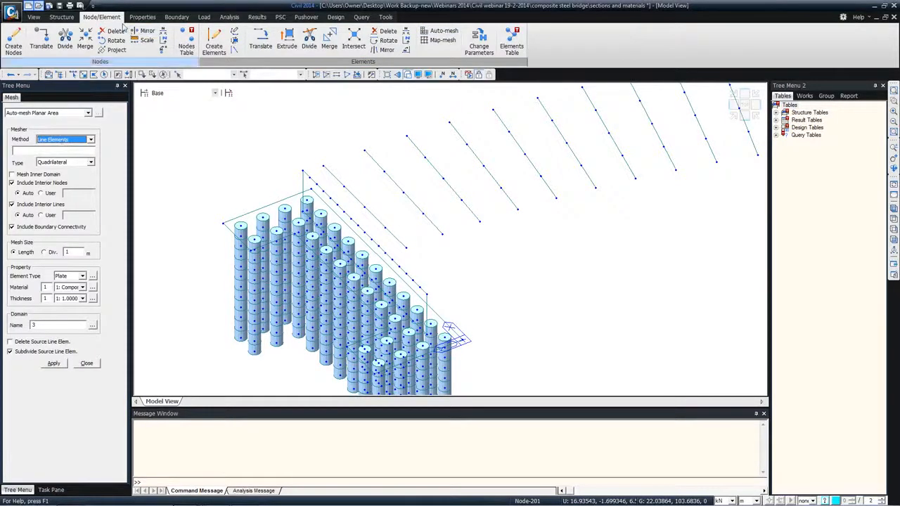
left_click(34, 17)
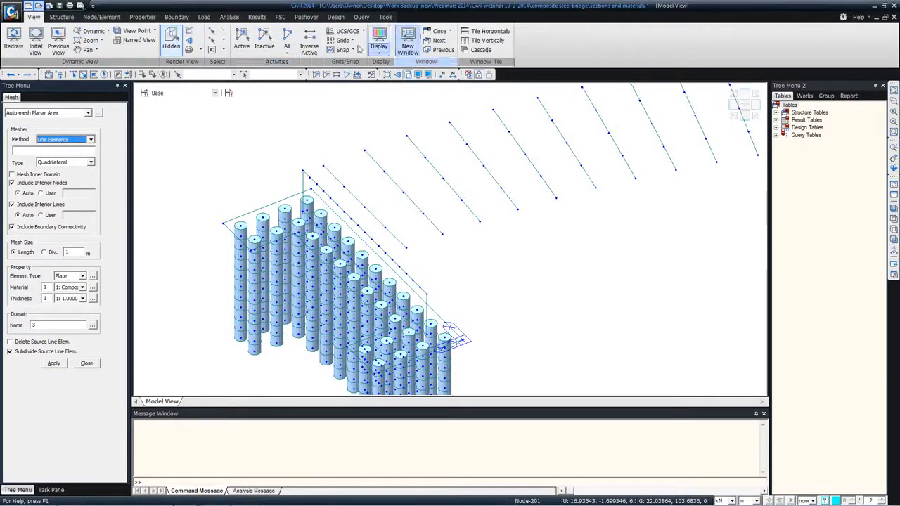
left_click(223, 34)
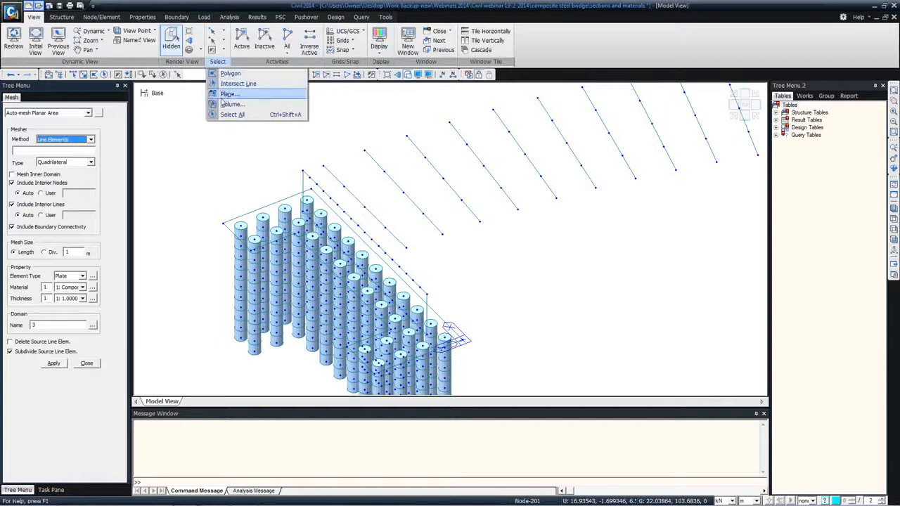
left_click(232, 90)
left_click(224, 223)
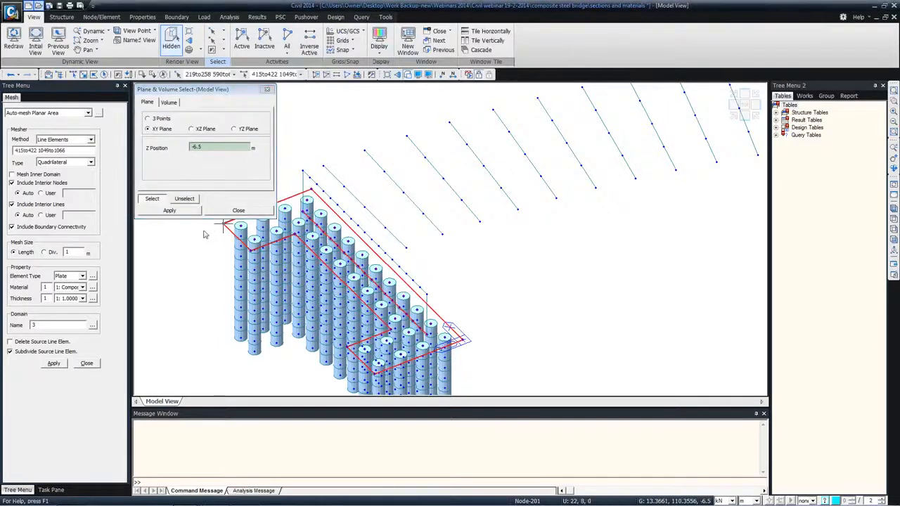
left_click(55, 363)
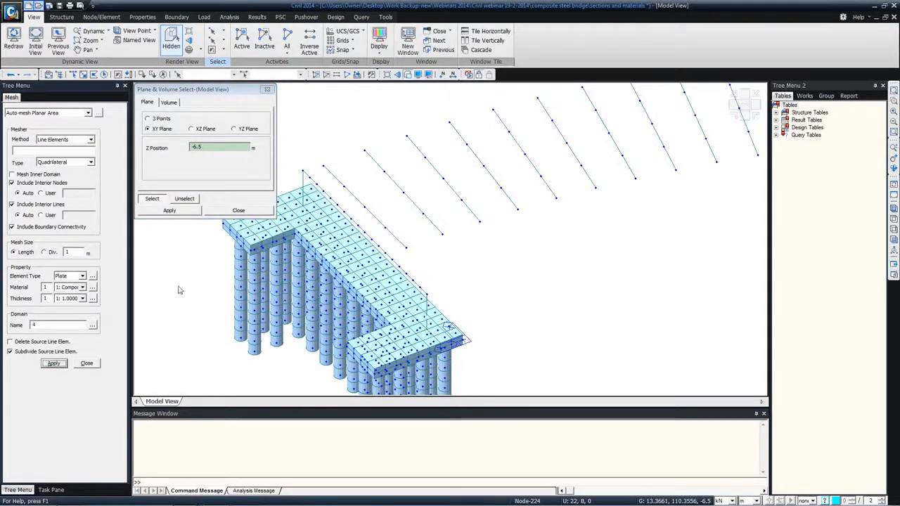
left_click(238, 210)
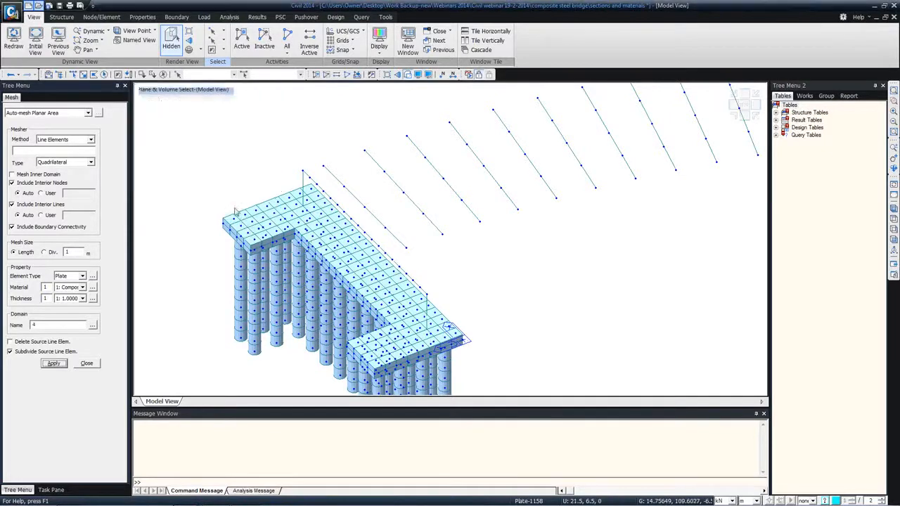
Step: Turn off the hidden-surface display and start a three-point plane selection for the abutment wall
left_click(407, 74)
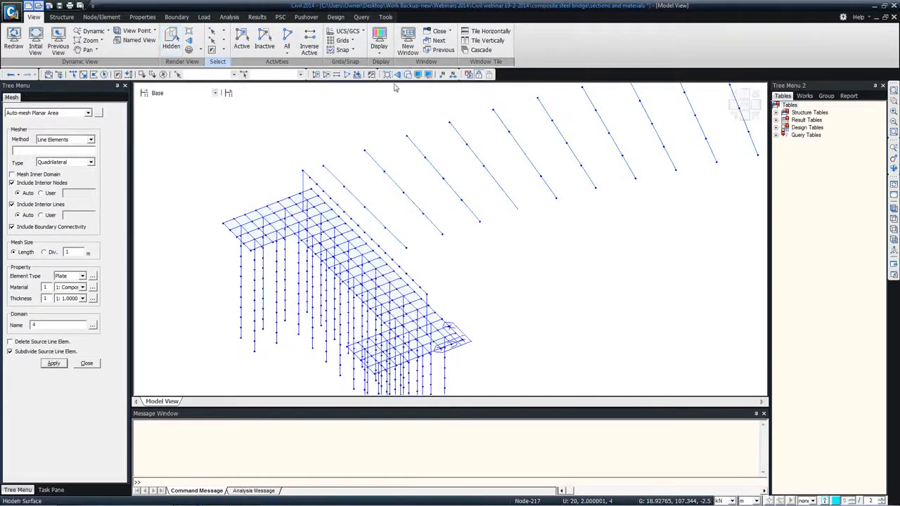
middle_click_drag(246, 221, 229, 217)
scroll(229, 216, "up", 4)
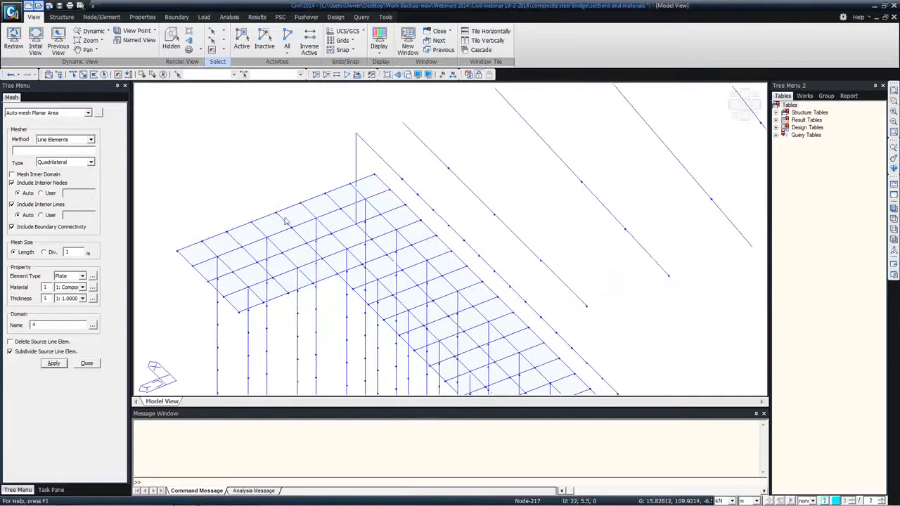
middle_click_drag(402, 265, 354, 227)
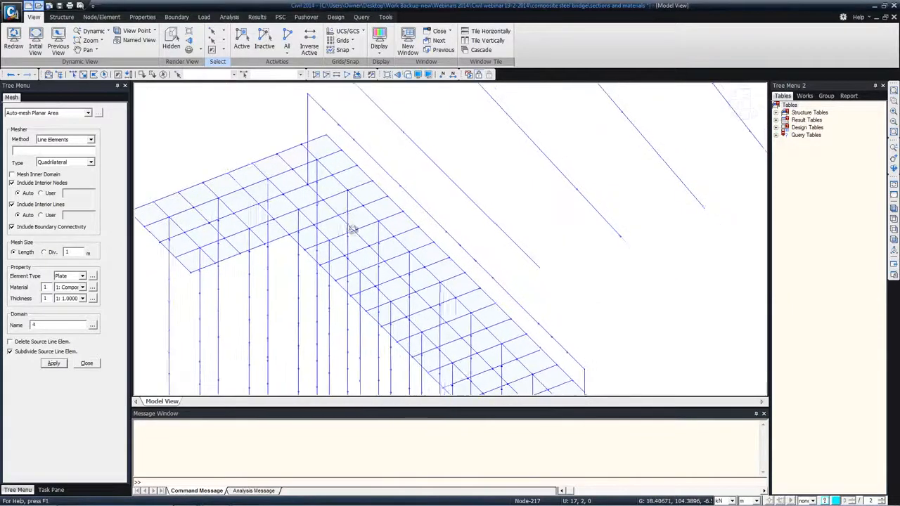
scroll(434, 244, "down", 3)
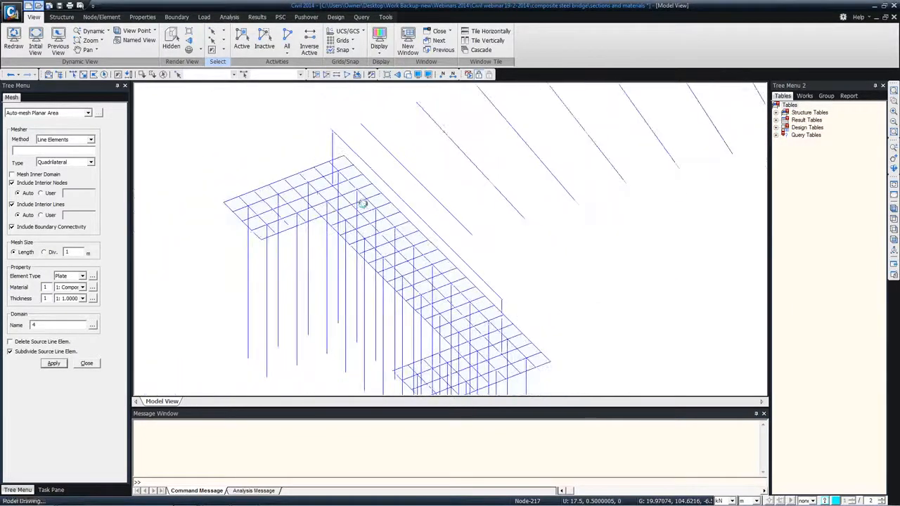
left_click(215, 32)
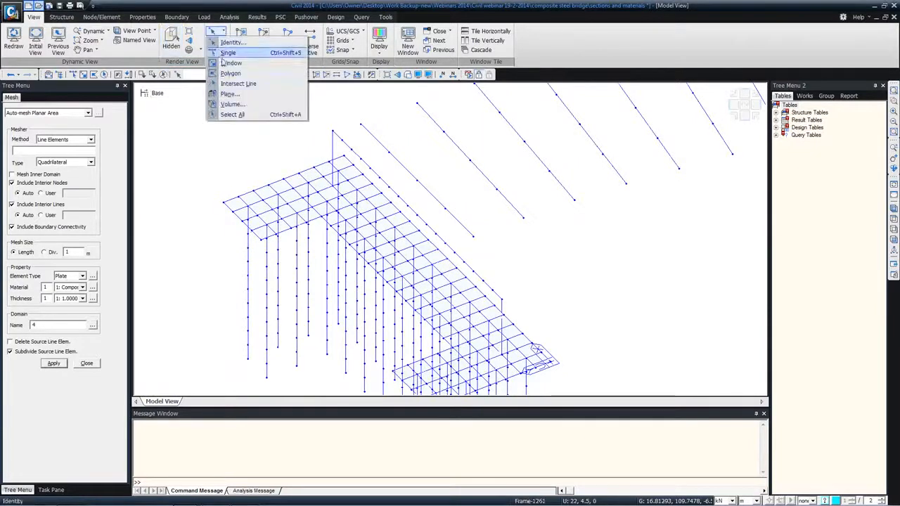
left_click(226, 95)
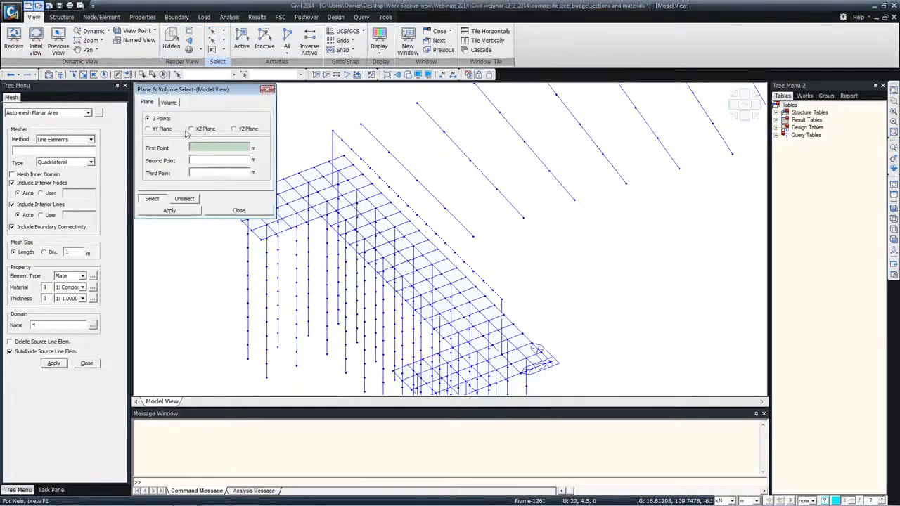
left_click(333, 132)
left_click(362, 154)
left_click(432, 228)
left_click(445, 242)
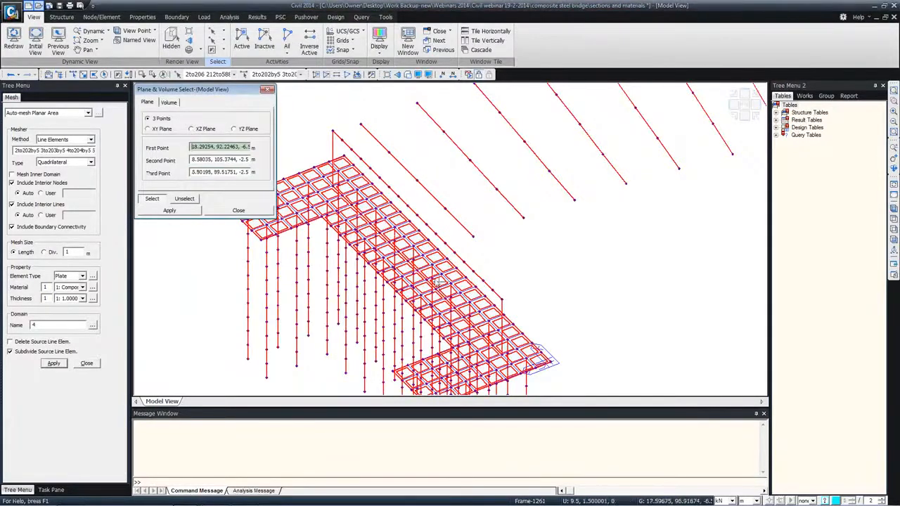
left_click(178, 74)
Step: Select the abutment wall's vertical plane by three of its nodes and auto-mesh its lines with 1 m quadrilateral plates
left_click(332, 132)
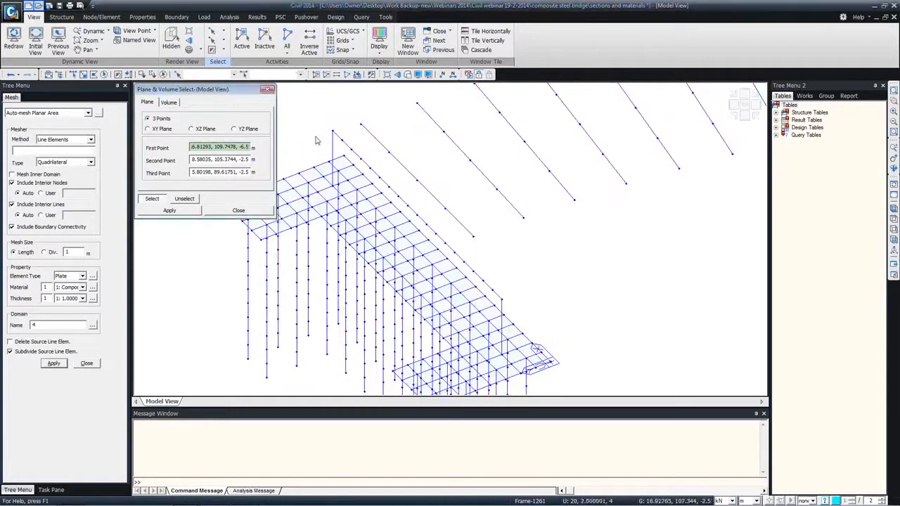
left_click(343, 141)
left_click(332, 184)
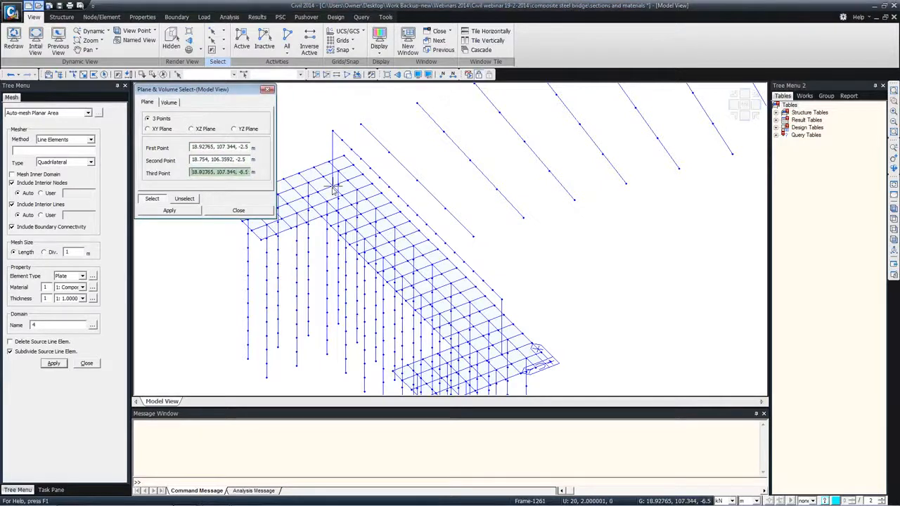
left_click(320, 189)
left_click(315, 191)
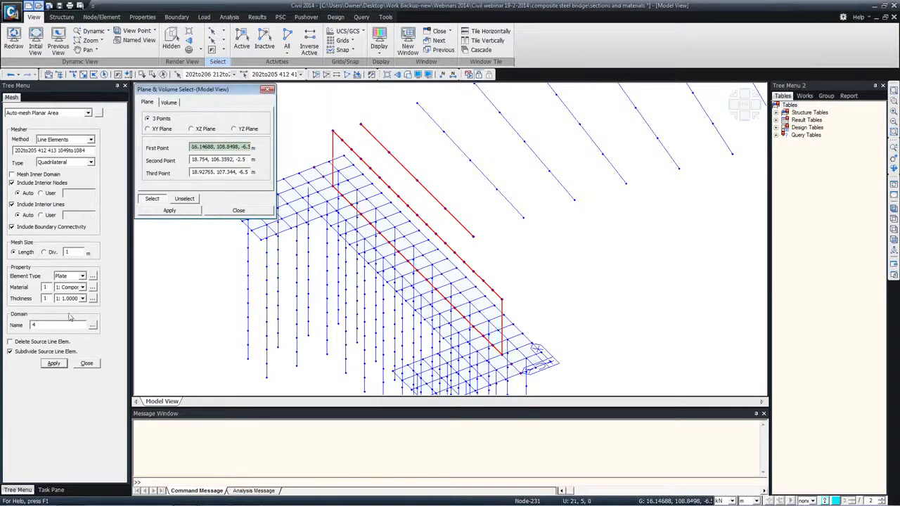
left_click(54, 364)
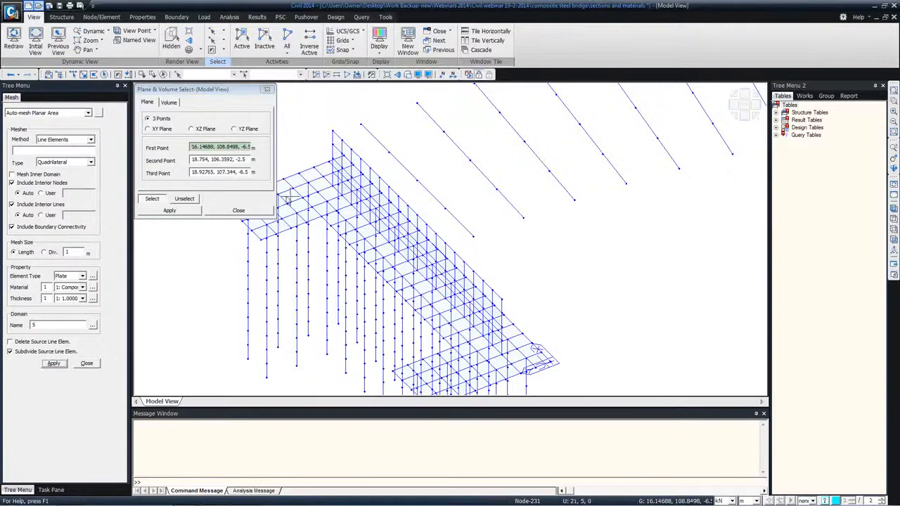
left_click(238, 210)
middle_click_drag(347, 195, 141, 285, "ctrl")
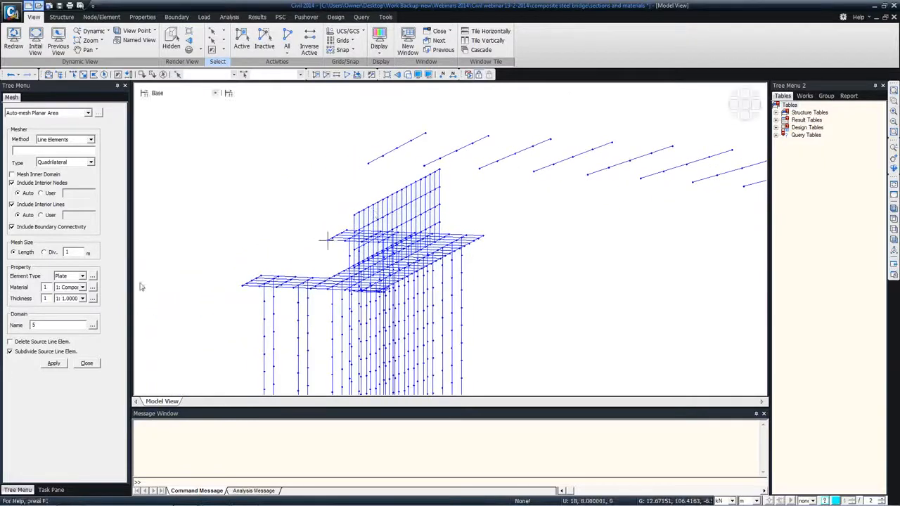
left_click(87, 363)
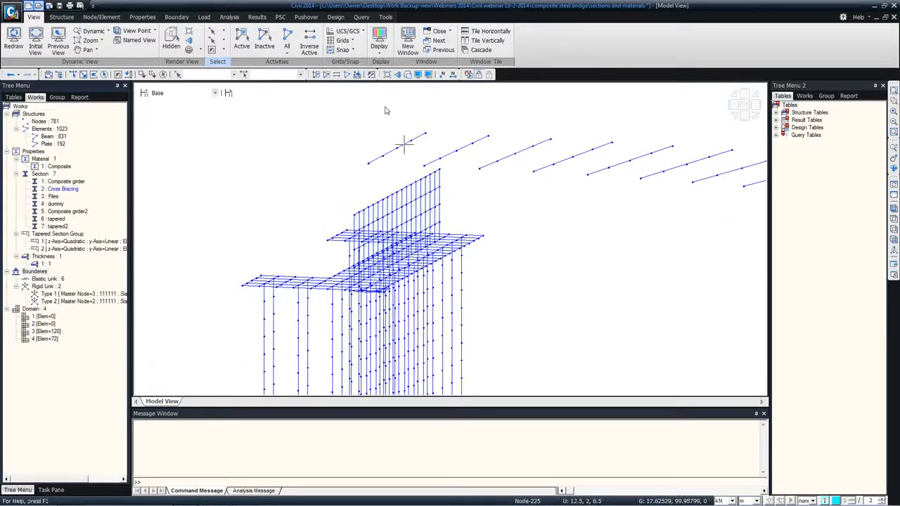
Step: Examine the meshed abutment base, wall and piles together with the deck's dummy lines from several angles
mouse_move(404, 144)
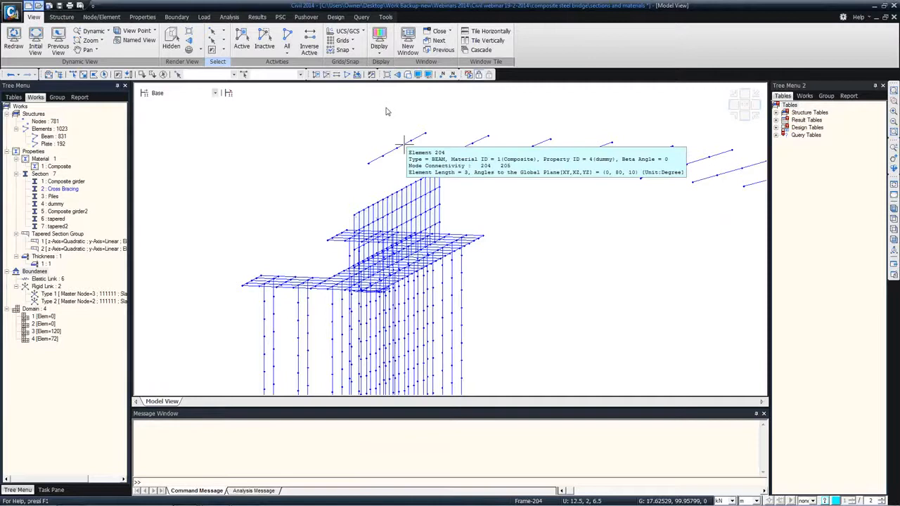
middle_click_drag(389, 188, 356, 185)
scroll(356, 185, "down", 2)
scroll(356, 184, "down", 3)
middle_click_drag(483, 196, 372, 175, "ctrl")
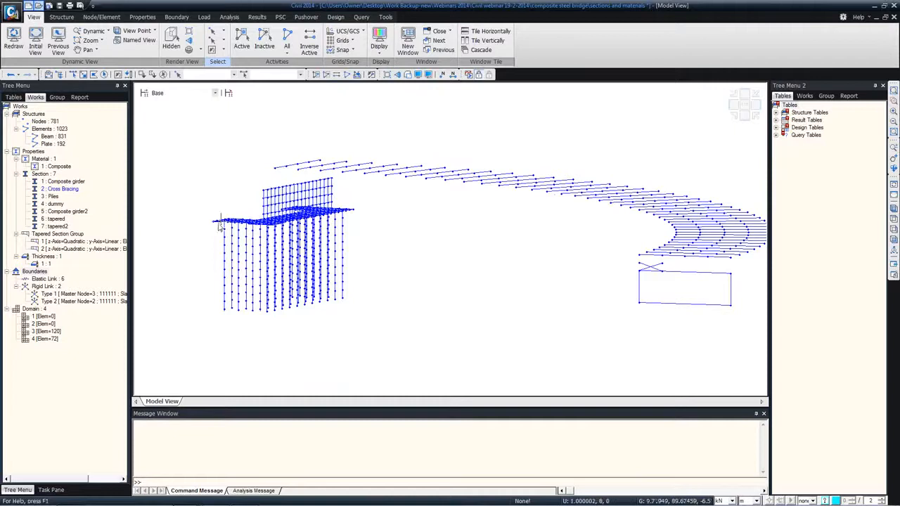
scroll(211, 221, "up", 2)
middle_click_drag(211, 221, 278, 272, "ctrl")
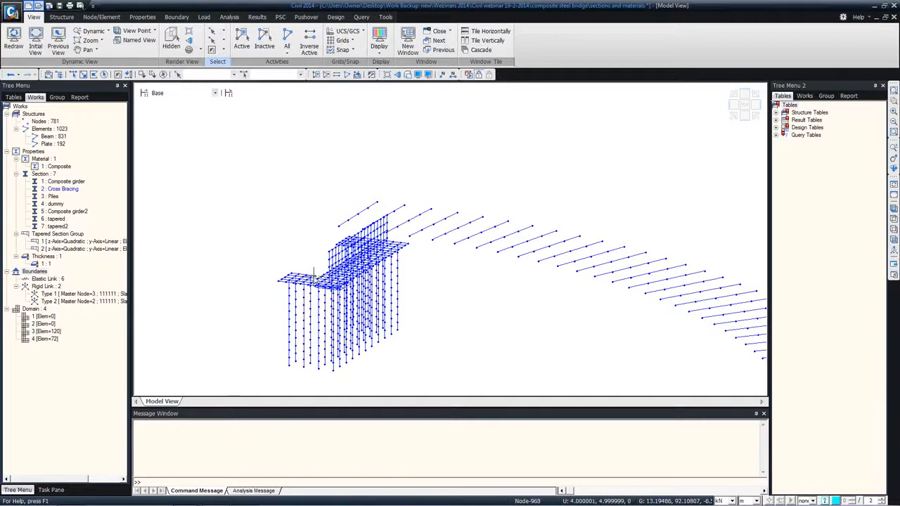
mouse_move(322, 275)
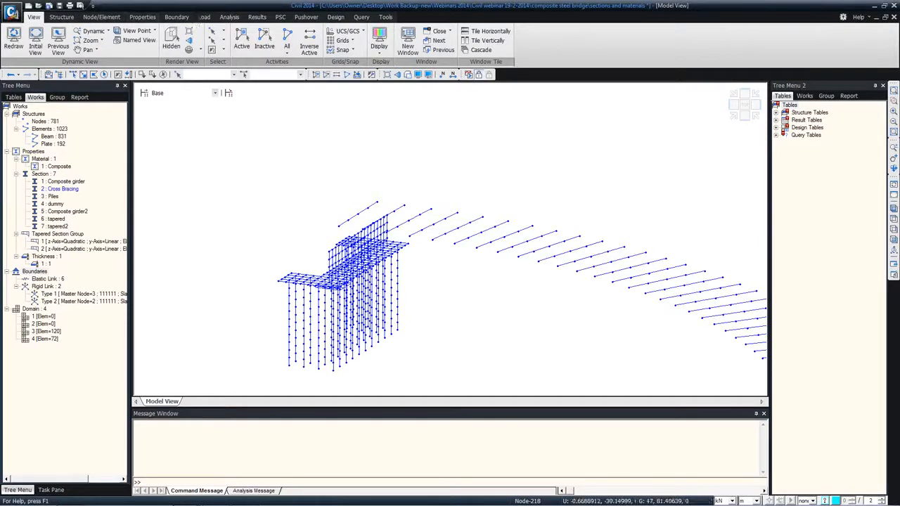
Step: Switch to the Precast Prestressed Infill Bridge model in Civil 2014 and launch the Sectional Property Calculator
mouse_move(173, 495)
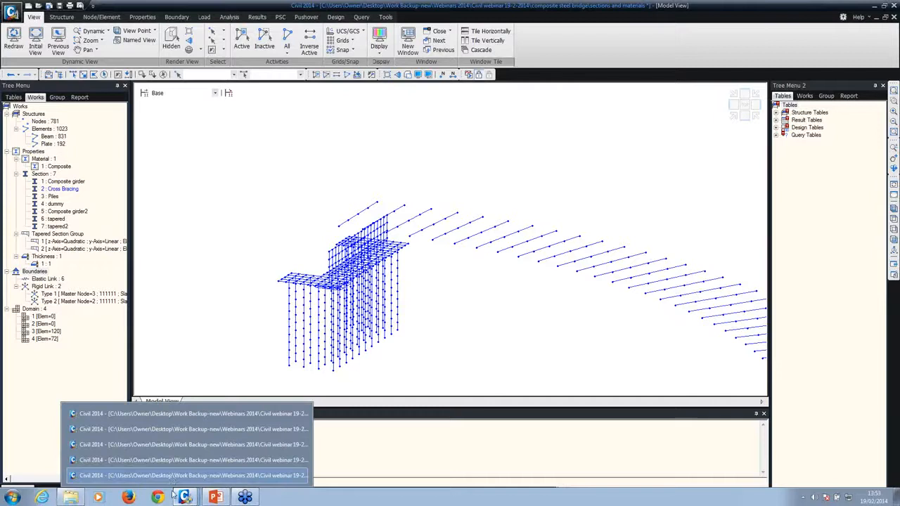
left_click(190, 429)
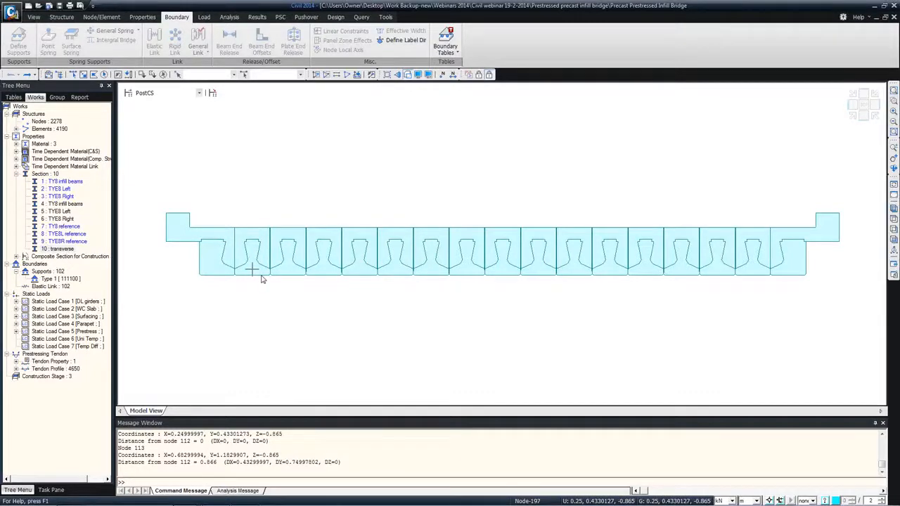
left_click(386, 17)
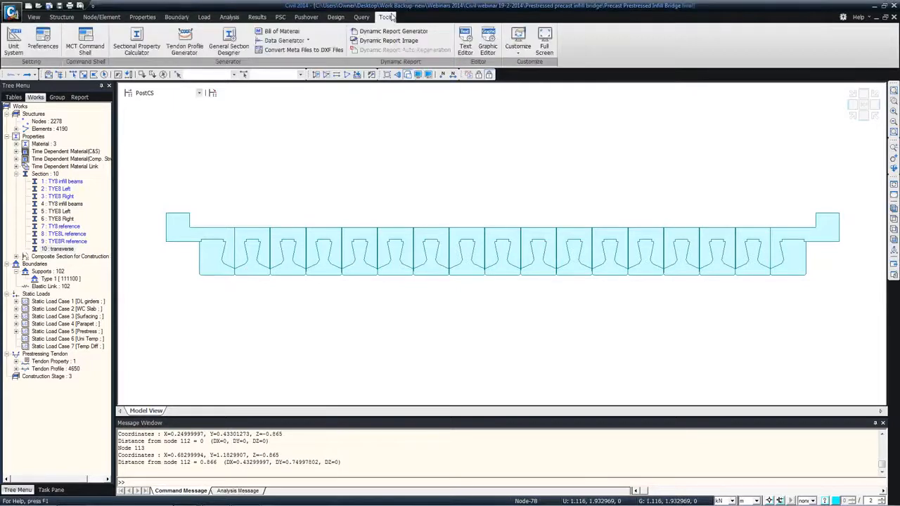
left_click(136, 57)
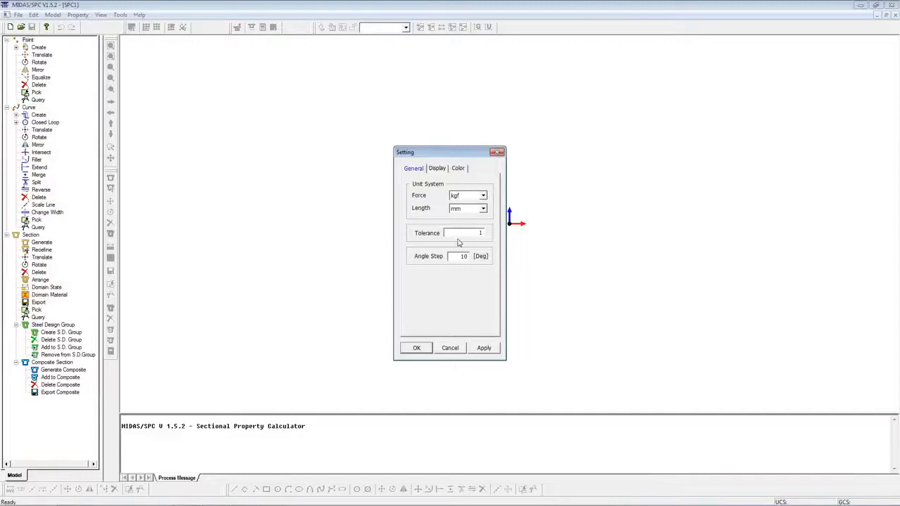
Step: Set the calculator's unit system to kN and m
left_click(482, 210)
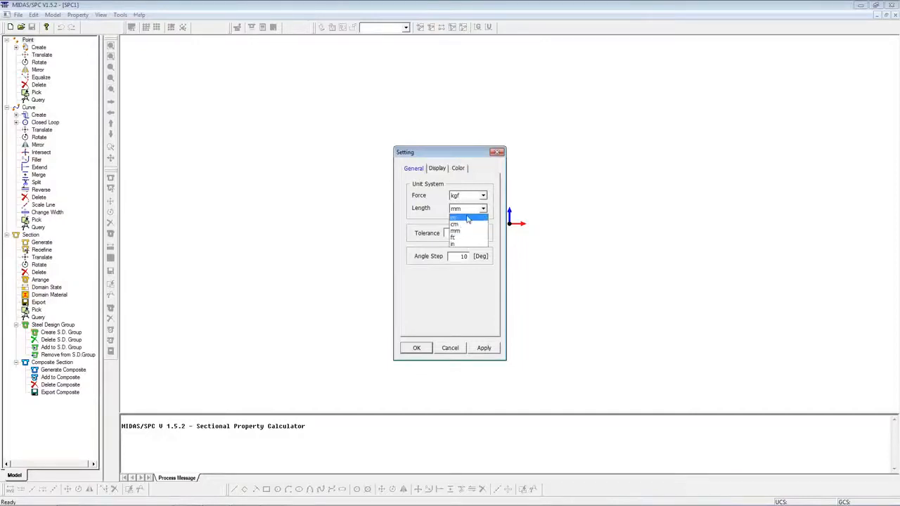
left_click(463, 218)
left_click(483, 196)
left_click(458, 209)
left_click(416, 347)
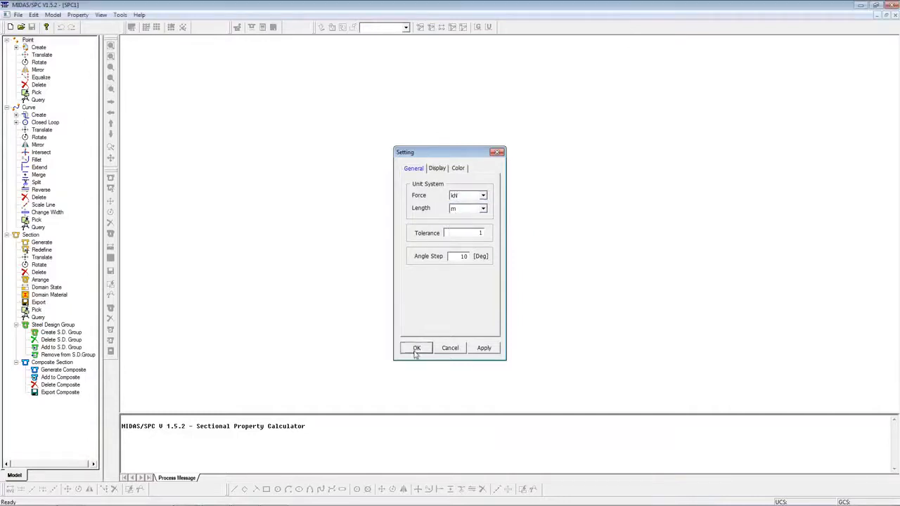
Step: Import the AutoCAD DXF file "TY8 Infill section" and check the imported data for intersections and duplication
left_click(17, 15)
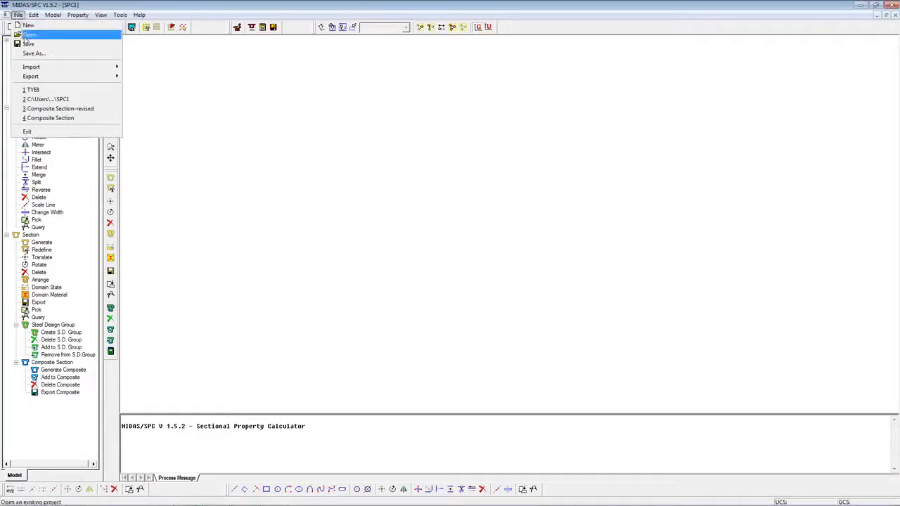
mouse_move(55, 71)
left_click(135, 80)
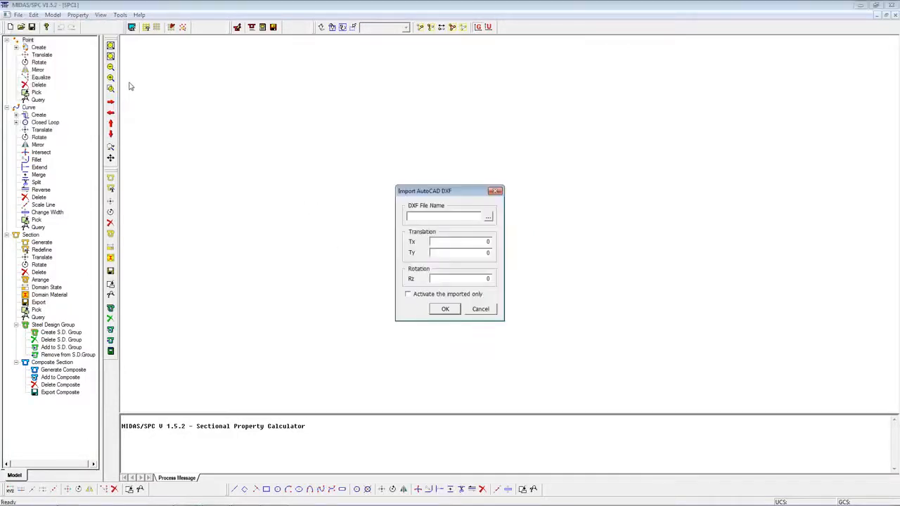
left_click(487, 215)
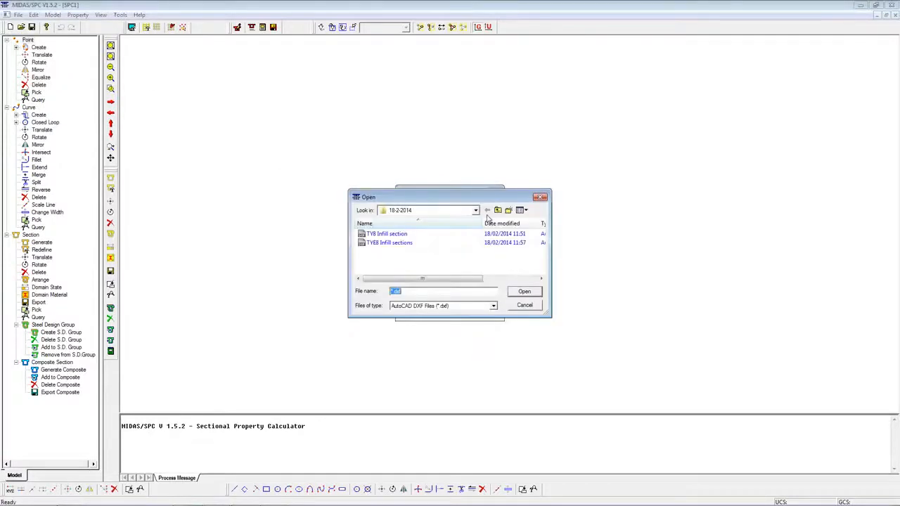
double_click(391, 235)
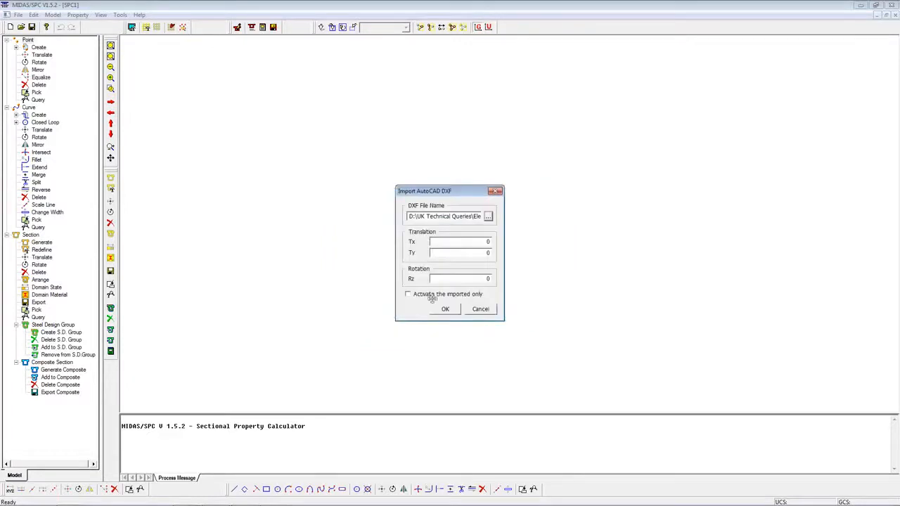
left_click(443, 310)
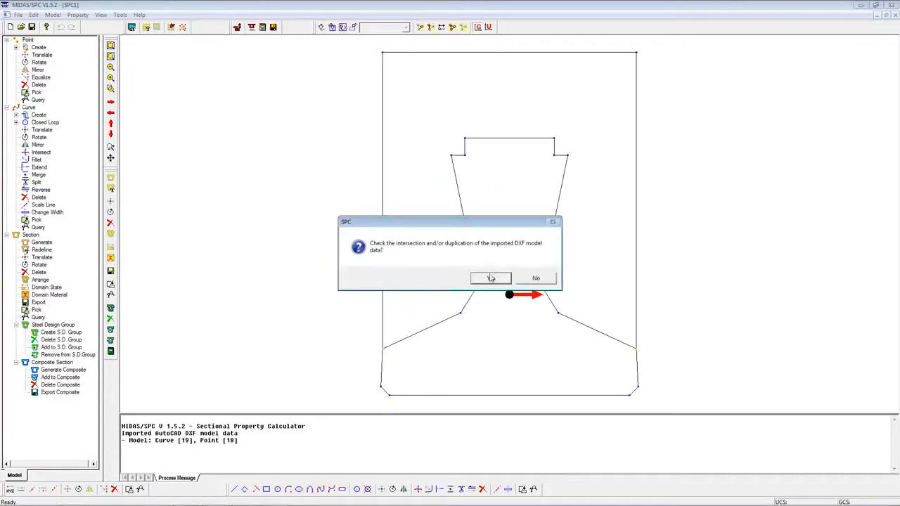
left_click(491, 279)
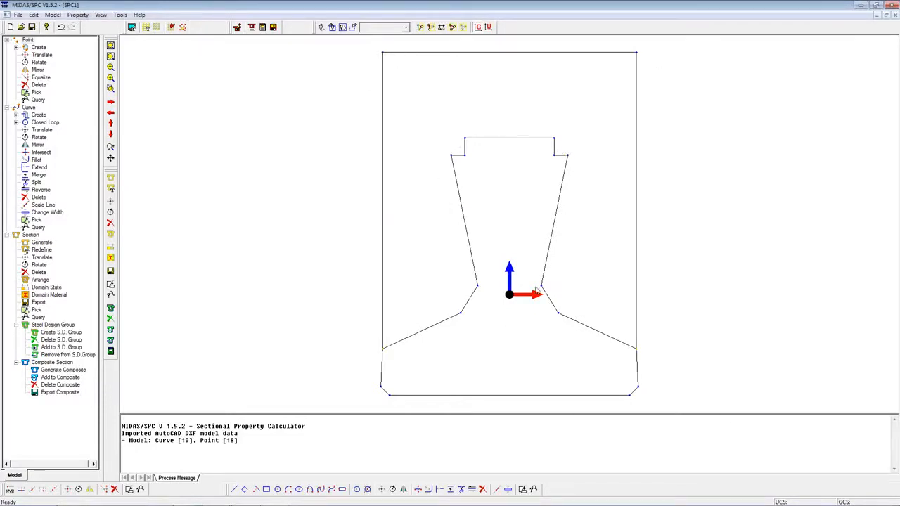
Step: Define the material "slab" with modulus of elasticity 3e7 and Poisson's ratio 0.2, plus a second material "Girder"
left_click(55, 14)
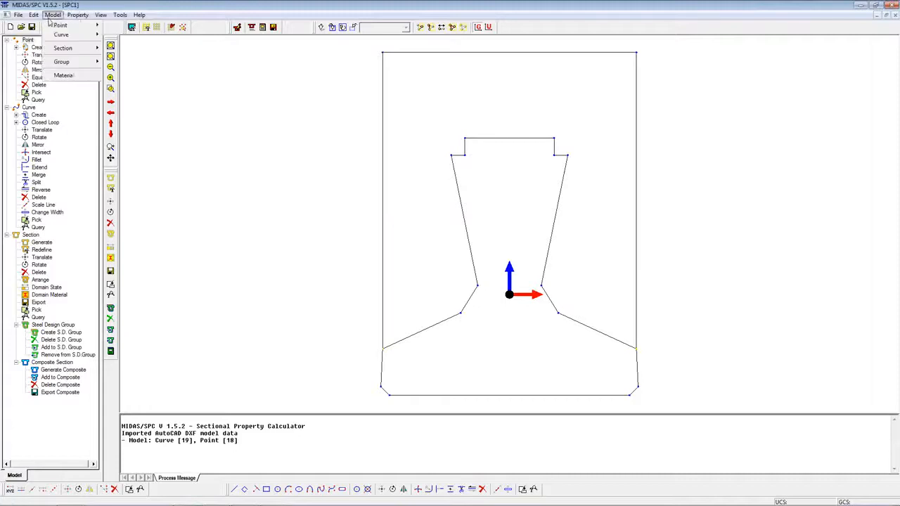
mouse_move(67, 49)
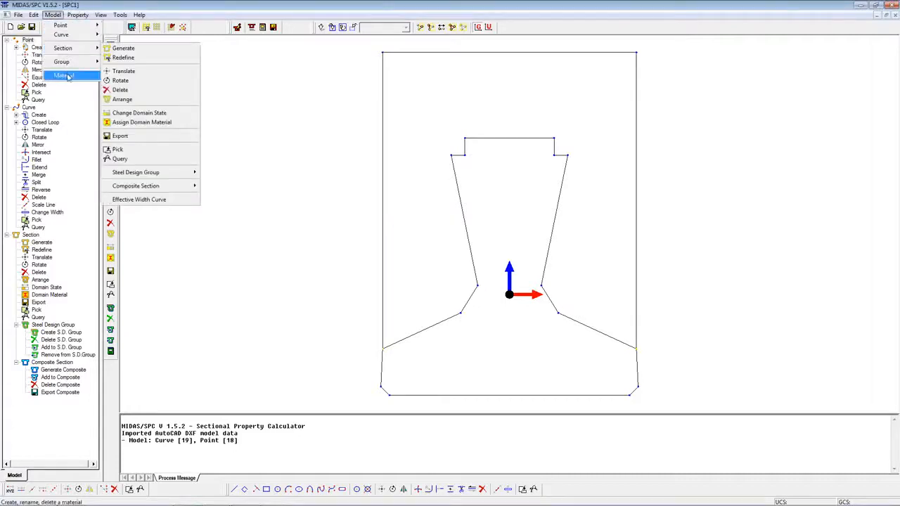
left_click(63, 75)
left_click(514, 230)
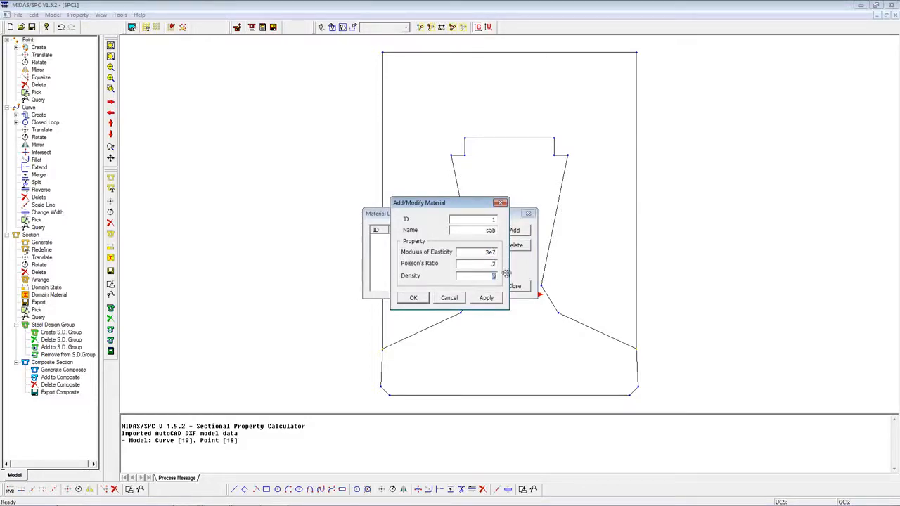
left_click(414, 301)
left_click(492, 236)
left_click(418, 298)
left_click(515, 287)
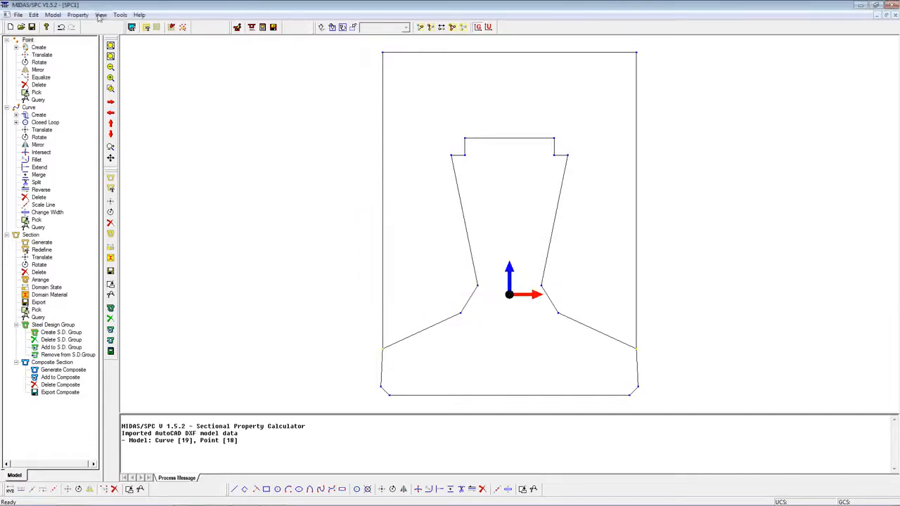
Step: Generate a composite section named "Composite" with 2 parts and Girder as the base material
left_click(53, 15)
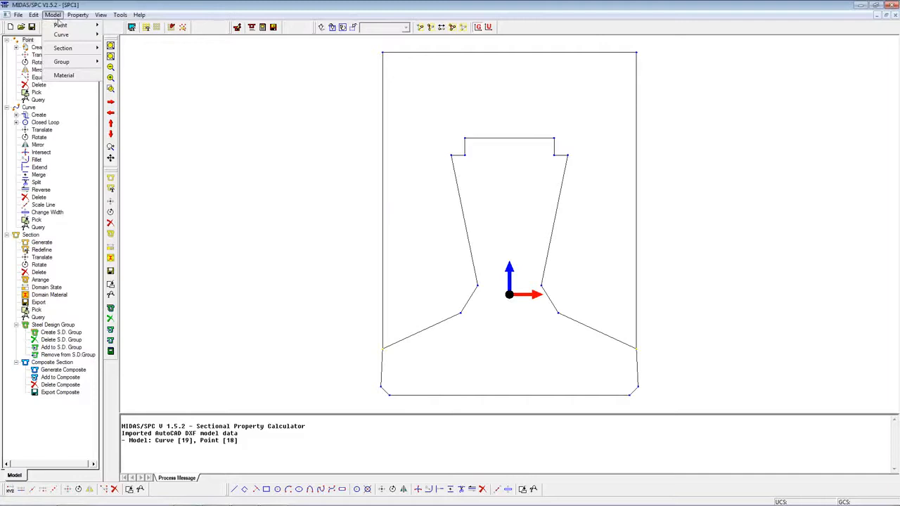
mouse_move(70, 50)
mouse_move(140, 185)
left_click(219, 185)
left_click(71, 84)
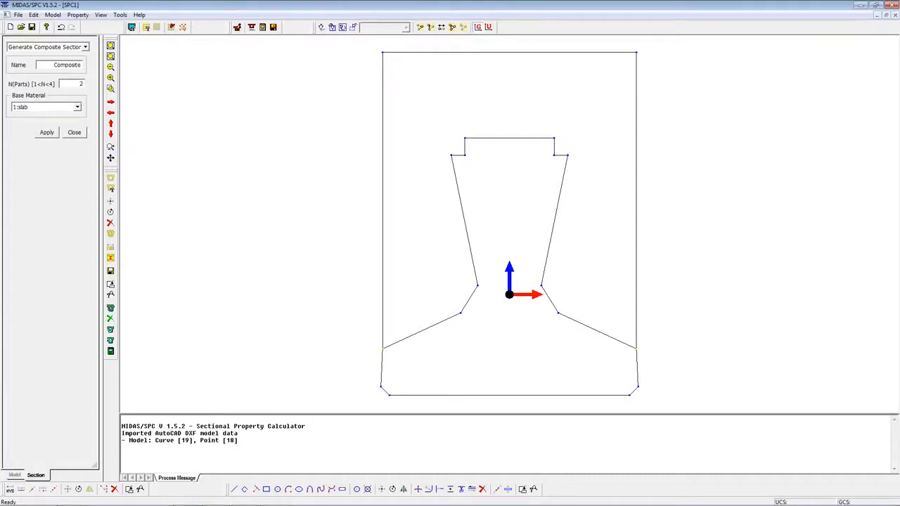
left_click(46, 107)
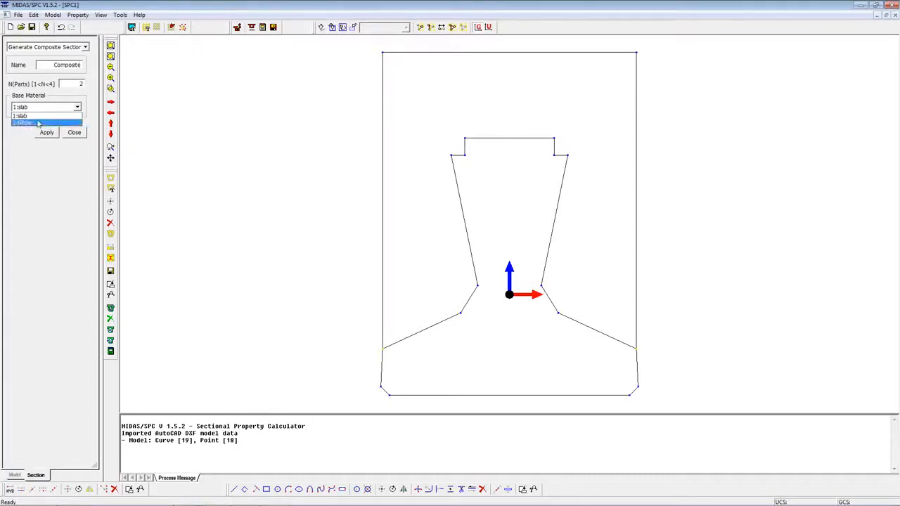
left_click(40, 121)
left_click(48, 132)
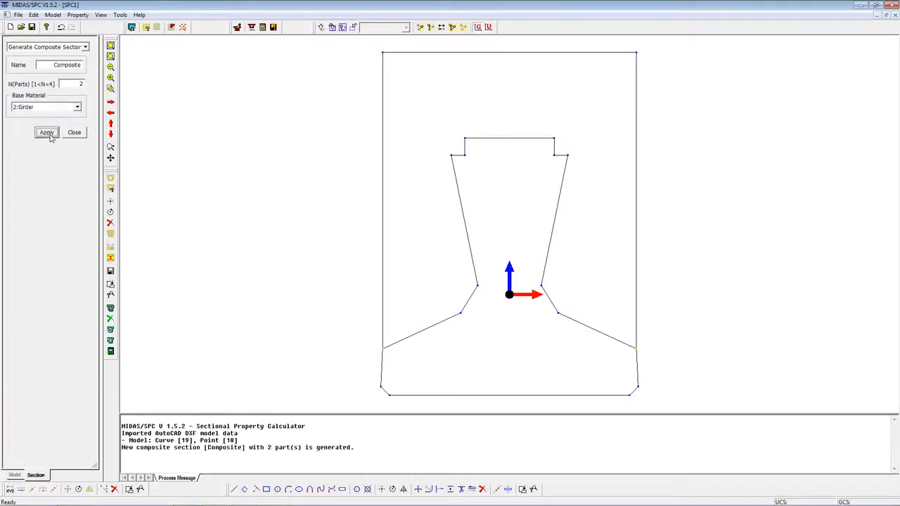
Step: Add the closed girder outline to the composite section as plane part 1, named "Girder", with the Girder material
left_click(53, 15)
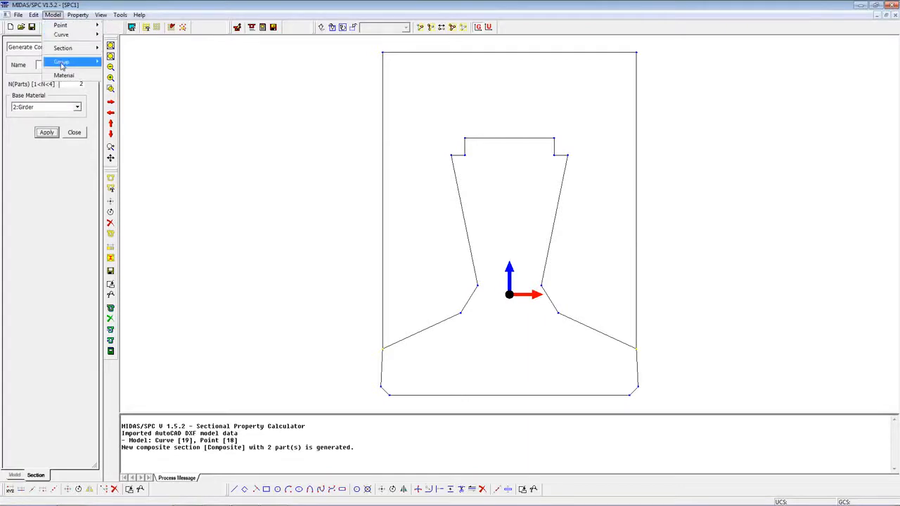
mouse_move(65, 47)
mouse_move(139, 187)
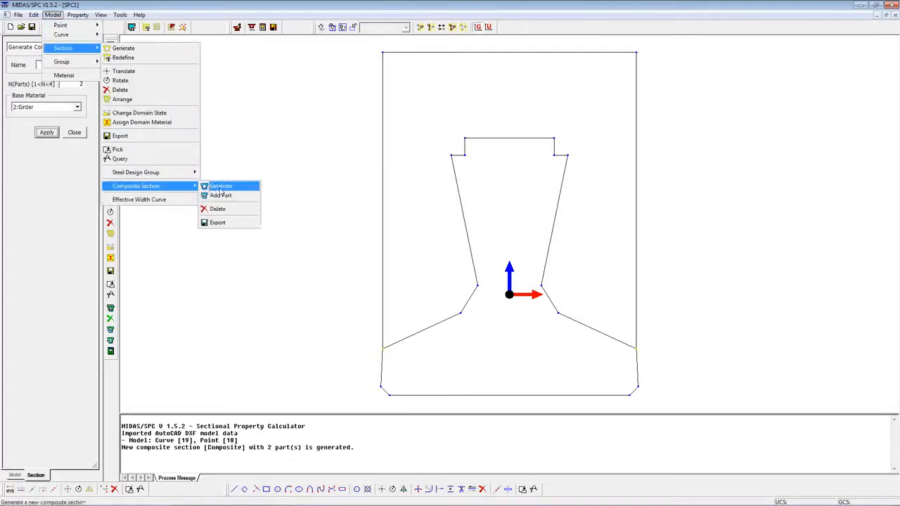
left_click(219, 195)
left_click(77, 88)
left_click(71, 99)
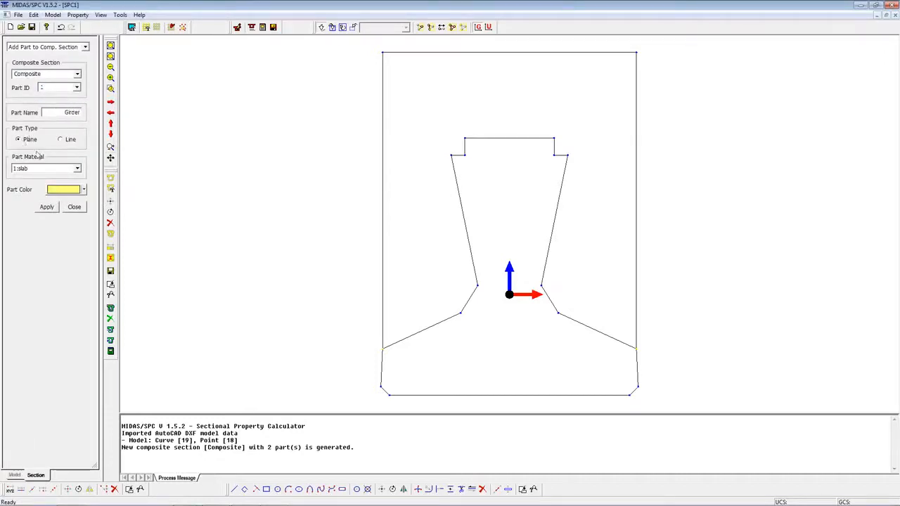
left_click(36, 185)
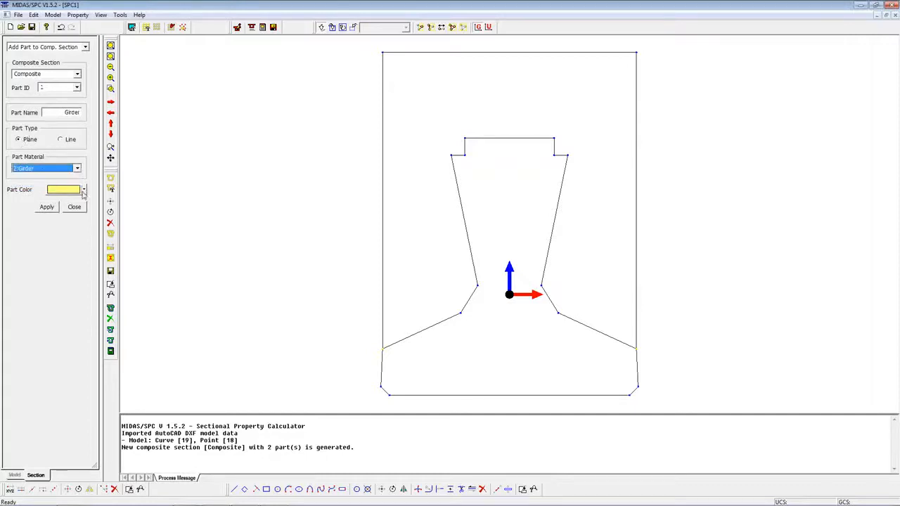
left_click_drag(345, 55, 632, 340)
left_click_drag(659, 145, 567, 42)
left_click_drag(421, 87, 345, 154)
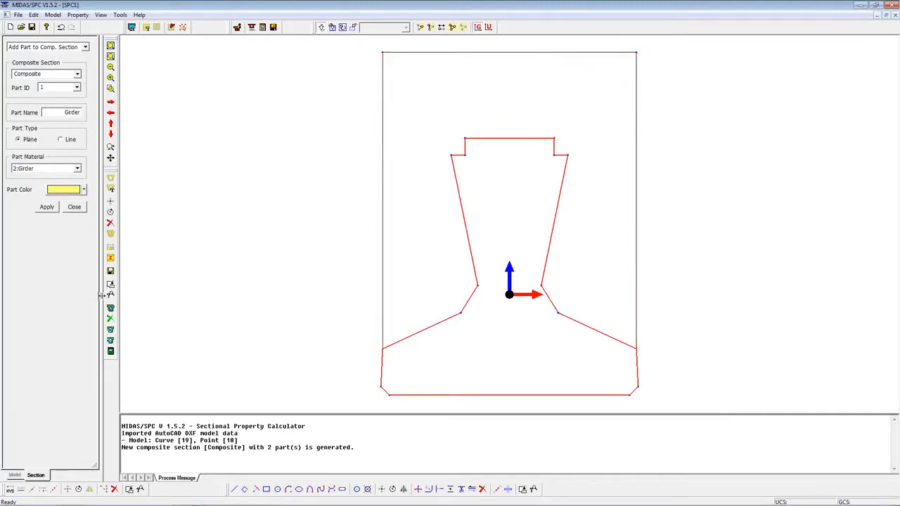
left_click(46, 208)
Step: Add the region around the girder as plane part 2, named "Slab", with the slab material and a grey colour, leaving out the girder's bottom edges
left_click_drag(55, 111, 93, 112)
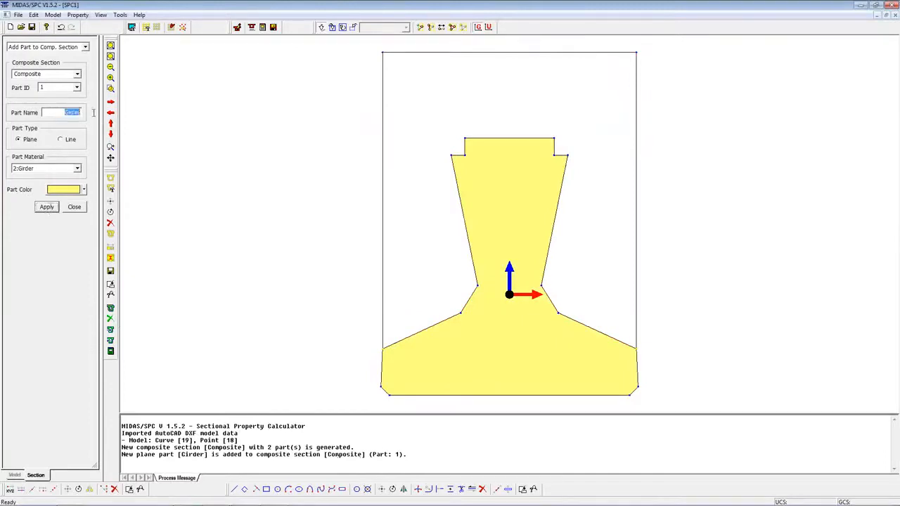
type("S")
left_click(77, 87)
left_click(56, 100)
left_click(76, 168)
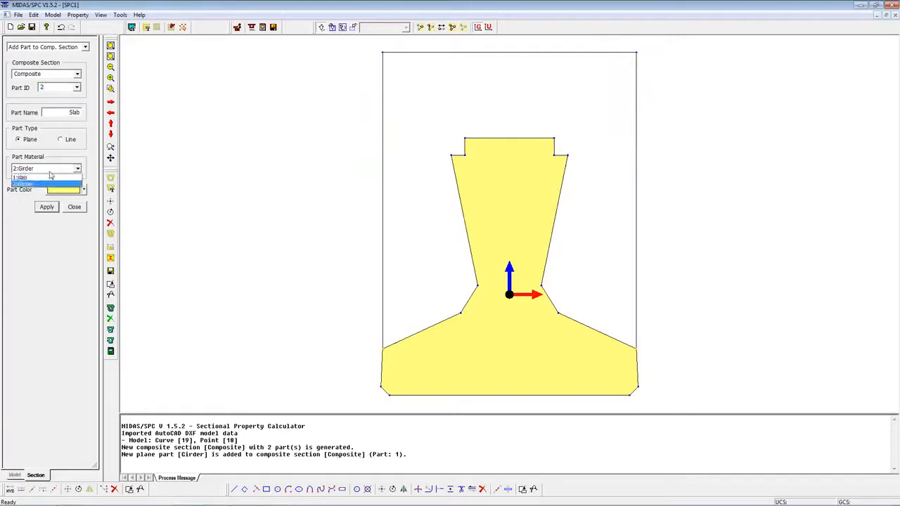
left_click(45, 178)
left_click(83, 190)
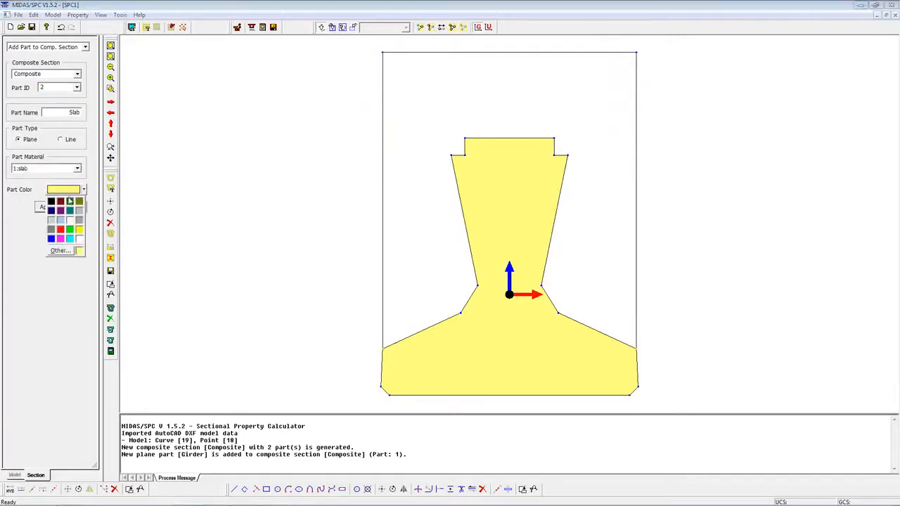
left_click(62, 210)
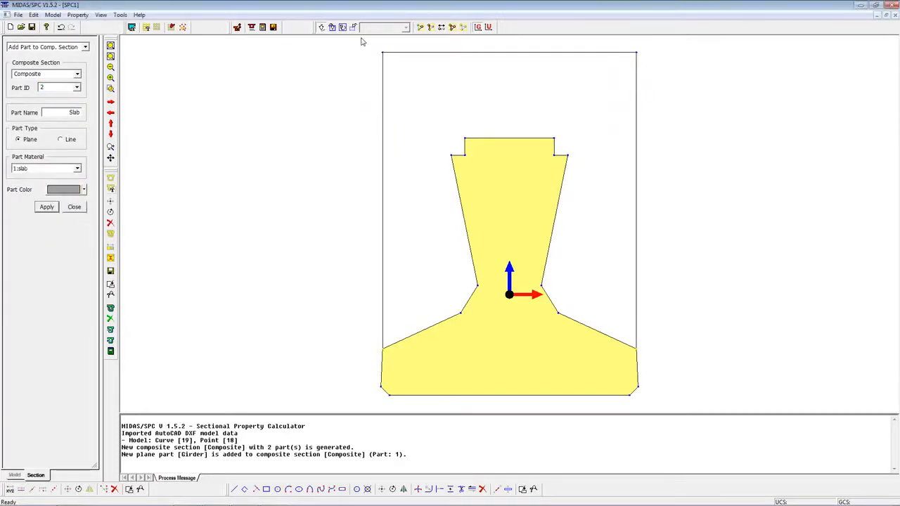
left_click_drag(717, 404, 335, 46)
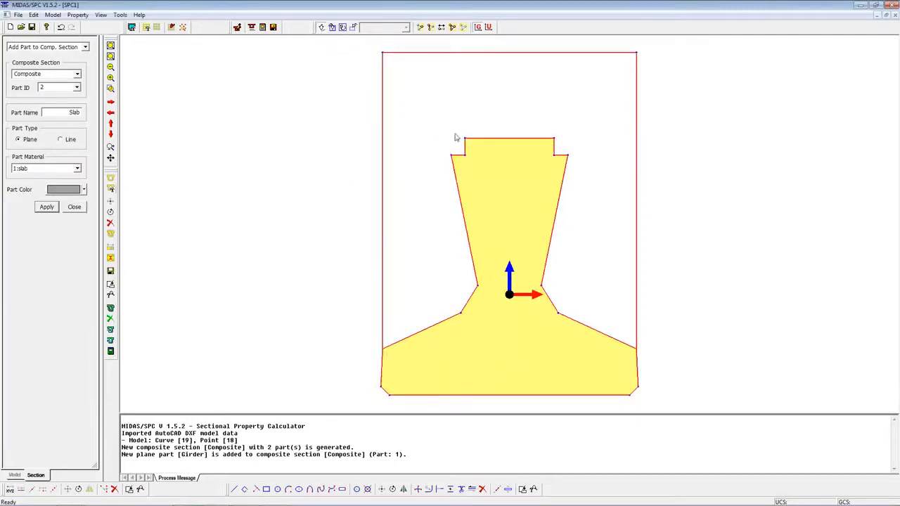
left_click_drag(650, 408, 359, 364)
left_click(45, 206)
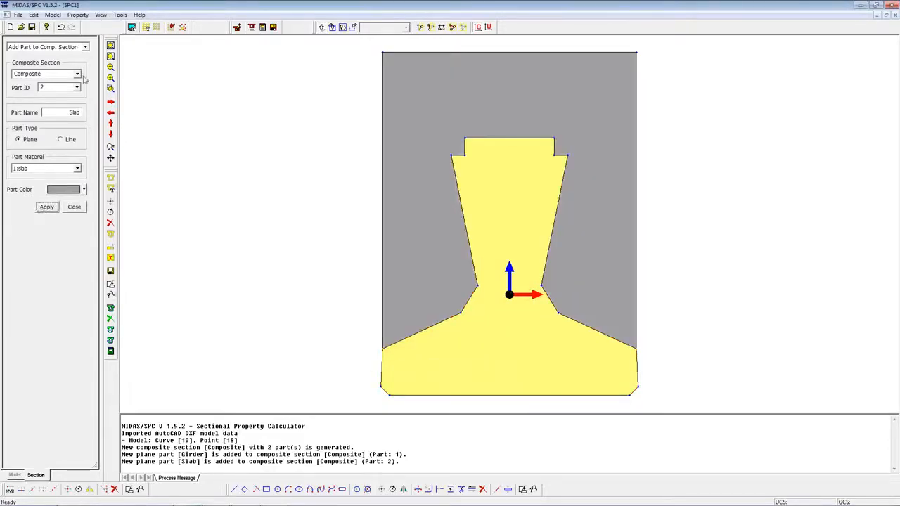
Step: Calculate the composite section's properties with a mesh size of 0.1
left_click(77, 14)
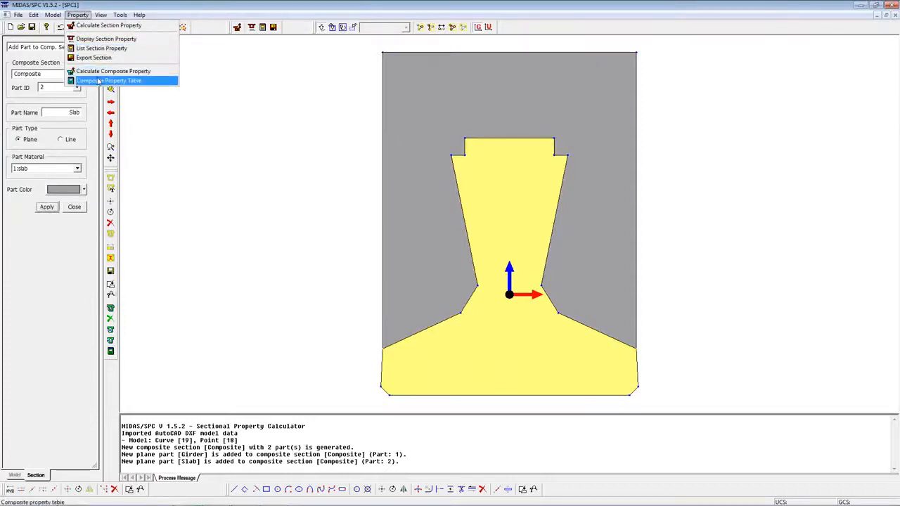
left_click(101, 71)
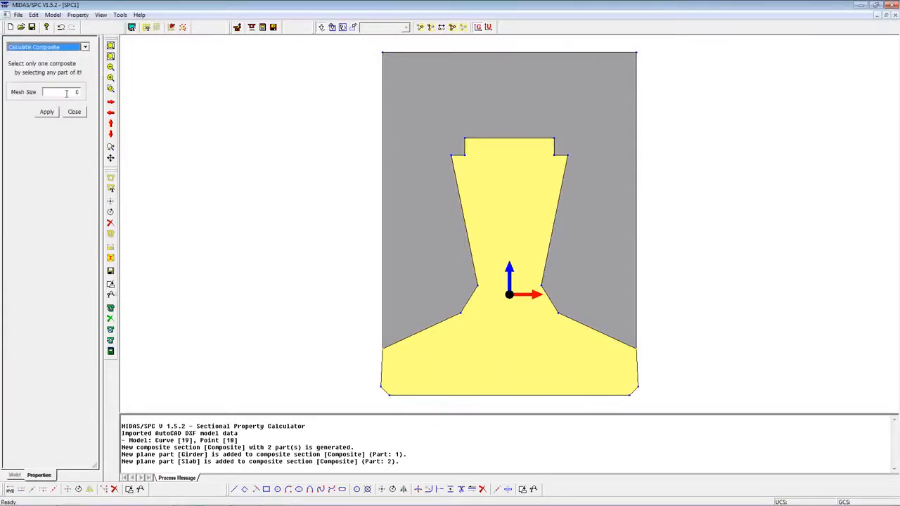
double_click(77, 92)
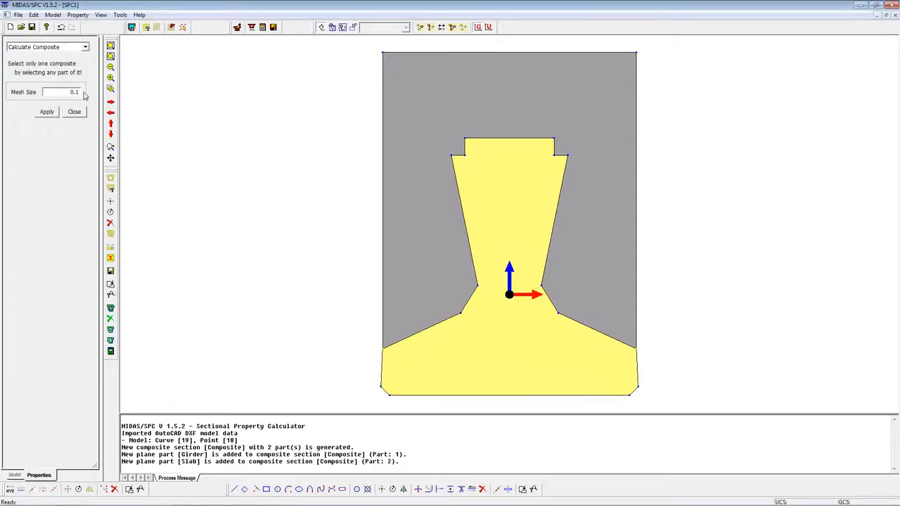
left_click(481, 168)
left_click(46, 112)
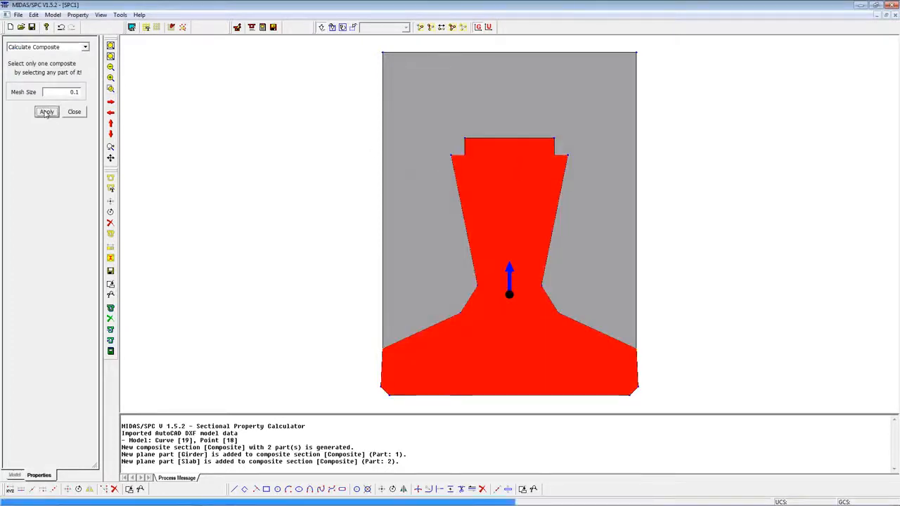
left_click(74, 112)
Step: Review the composite section's property table for the Girder and Girder + Slab parts
left_click(77, 15)
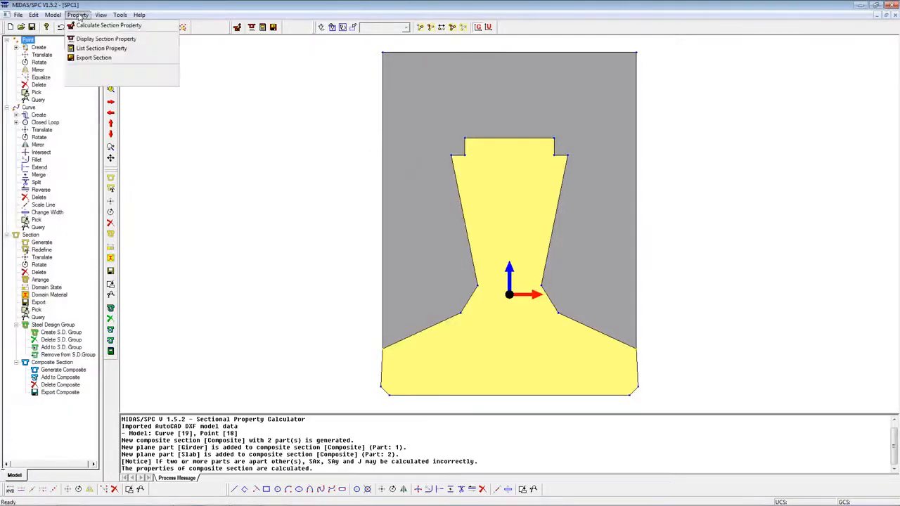
left_click(85, 39)
left_click(464, 199)
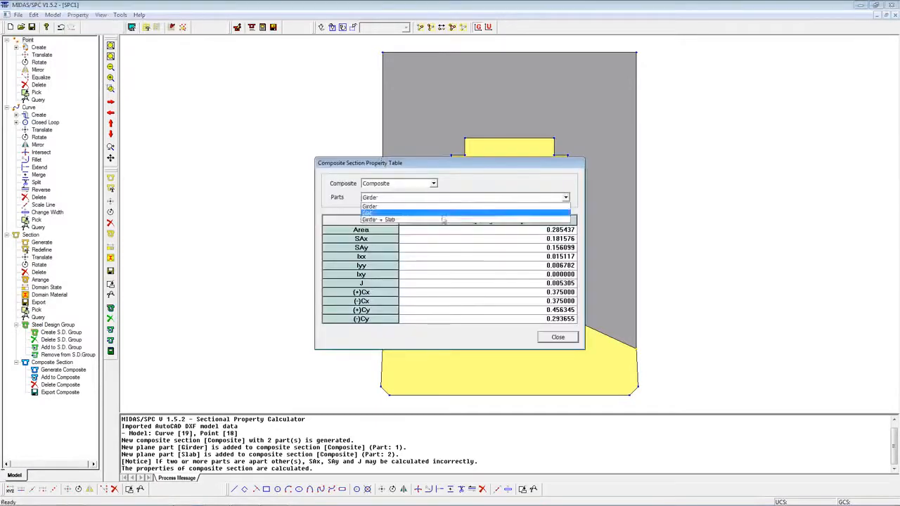
left_click(425, 222)
left_click(558, 337)
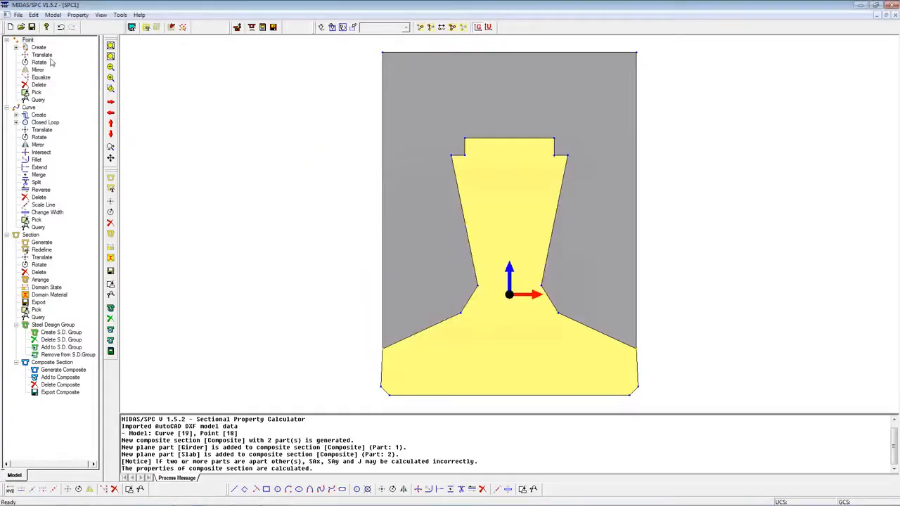
left_click(53, 16)
mouse_move(62, 47)
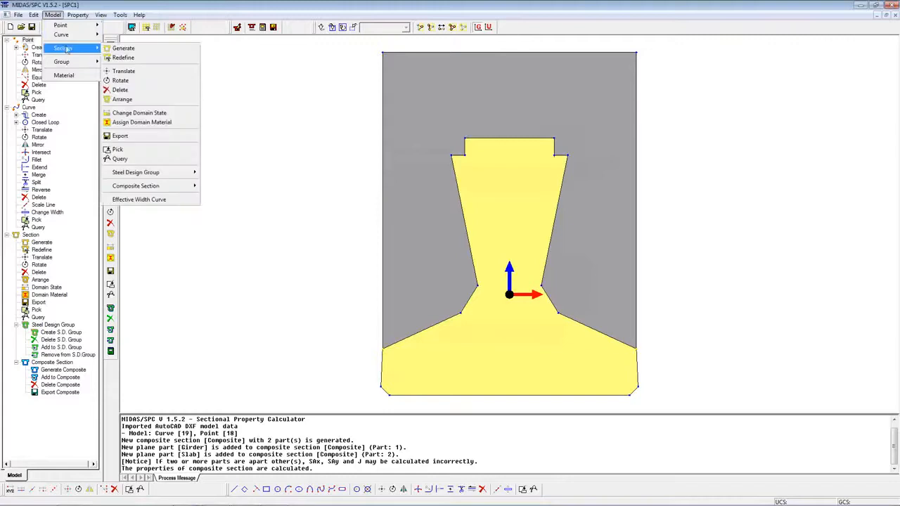
mouse_move(135, 186)
left_click(223, 223)
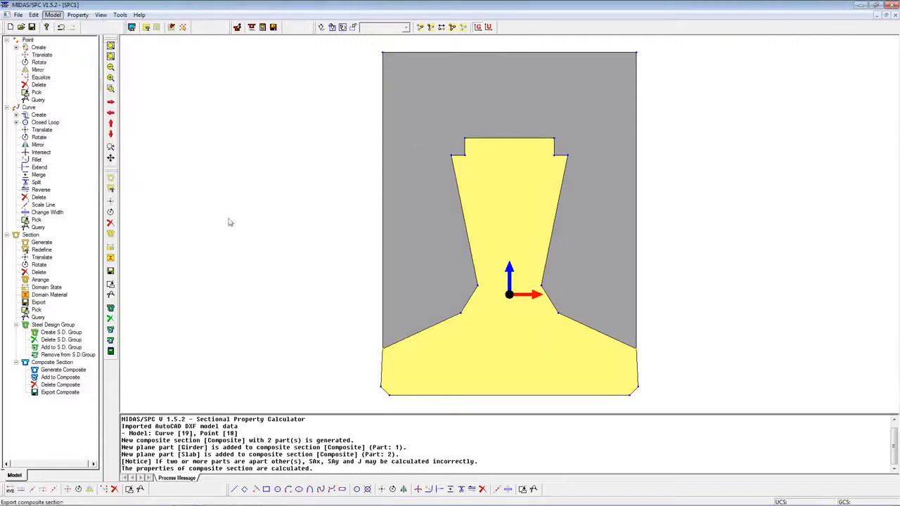
left_click(78, 109)
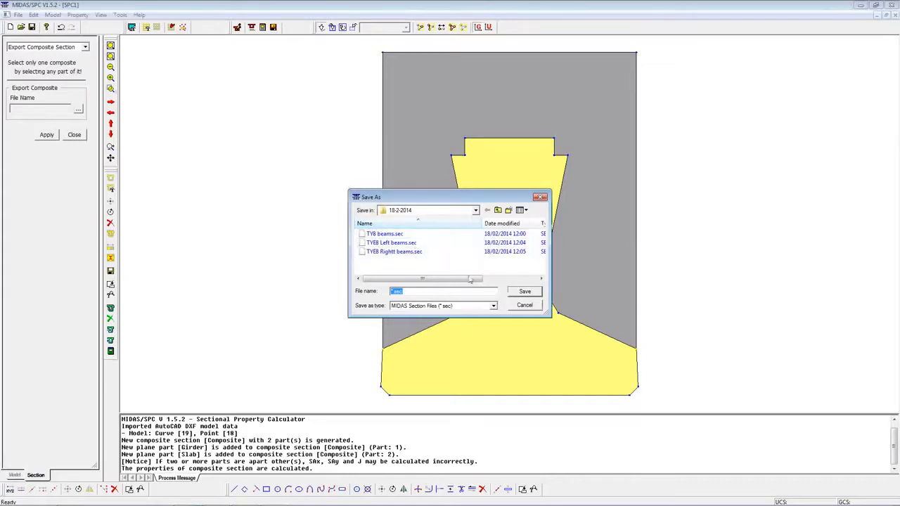
left_click(525, 306)
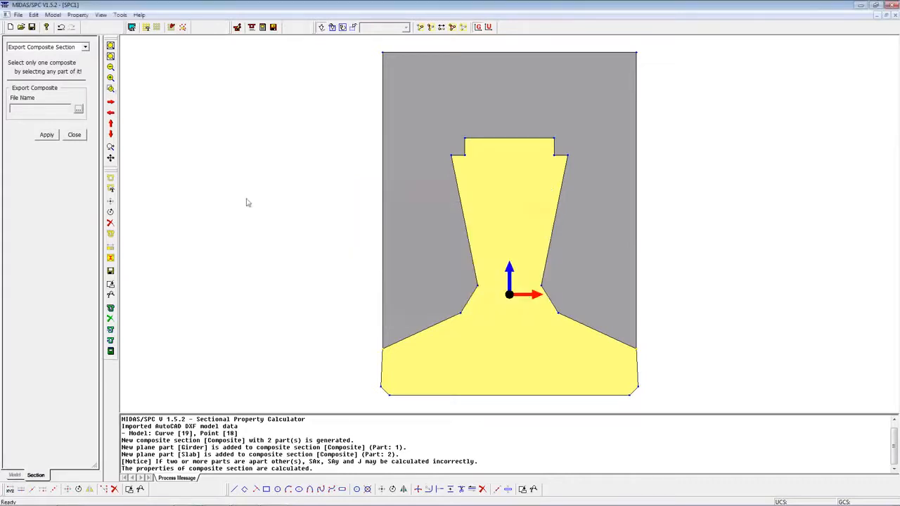
left_click(73, 134)
Step: Switch to Civil 2014 and start adding a new section of the Composite-General type to the section properties
left_click(859, 6)
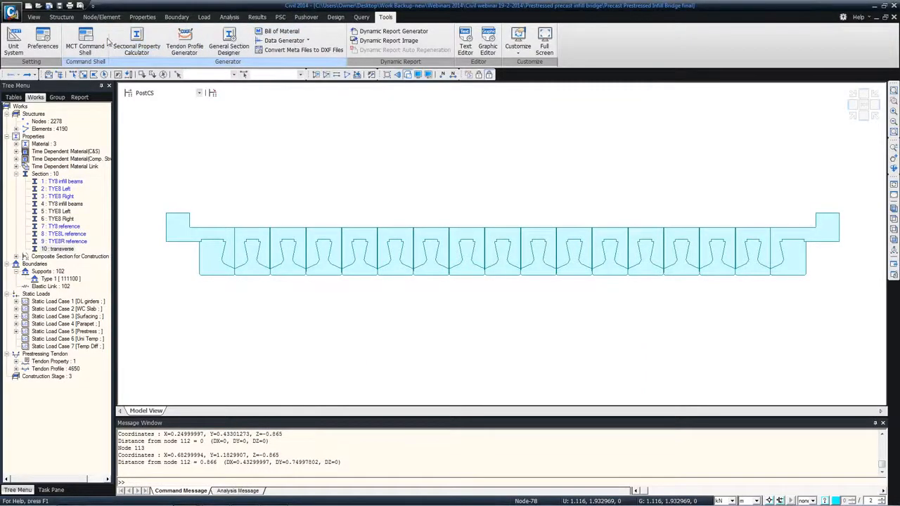
left_click(140, 17)
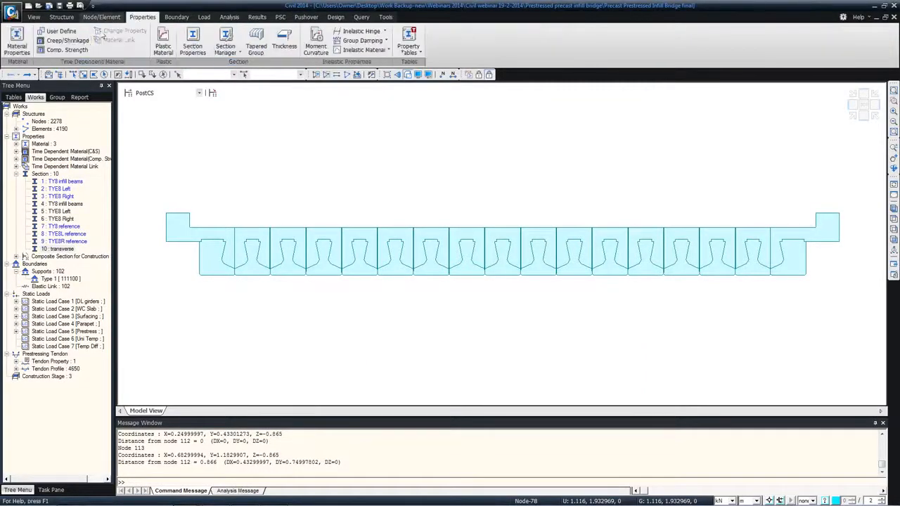
left_click(193, 42)
left_click(196, 35)
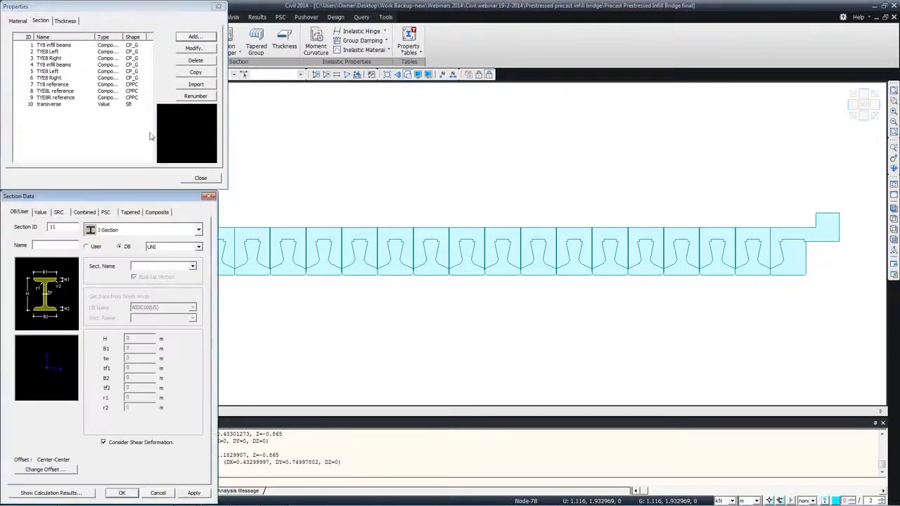
left_click(157, 211)
left_click(157, 249)
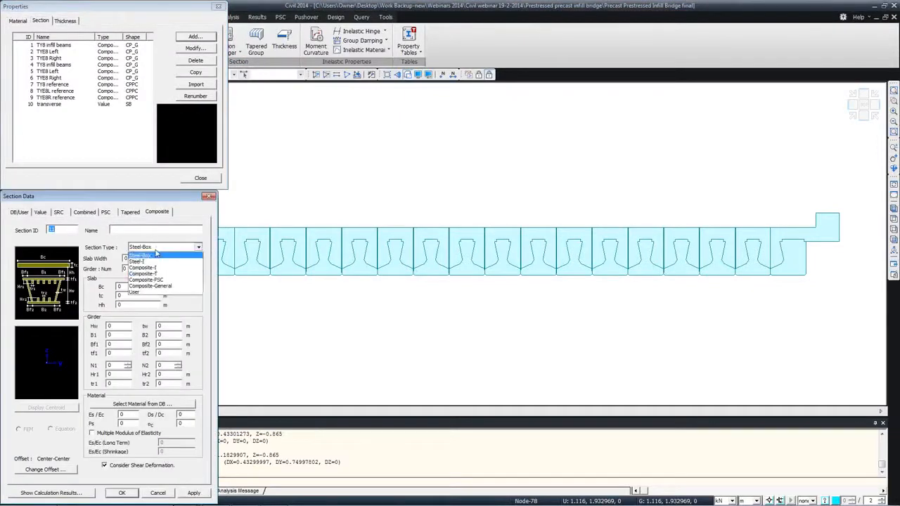
left_click(155, 286)
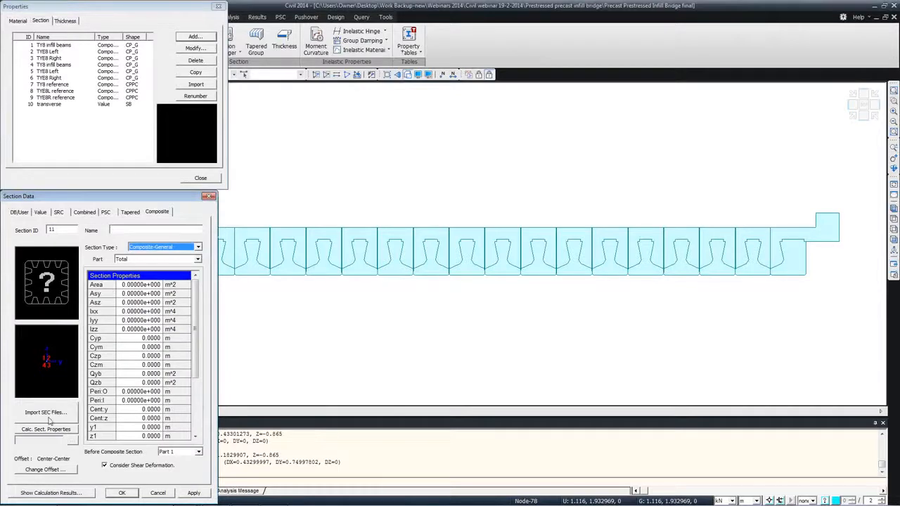
Step: Try to import the slab section from TY8 beams.sec into the new composite section, and discard the section
left_click(48, 416)
left_click(156, 298)
double_click(49, 331)
double_click(50, 322)
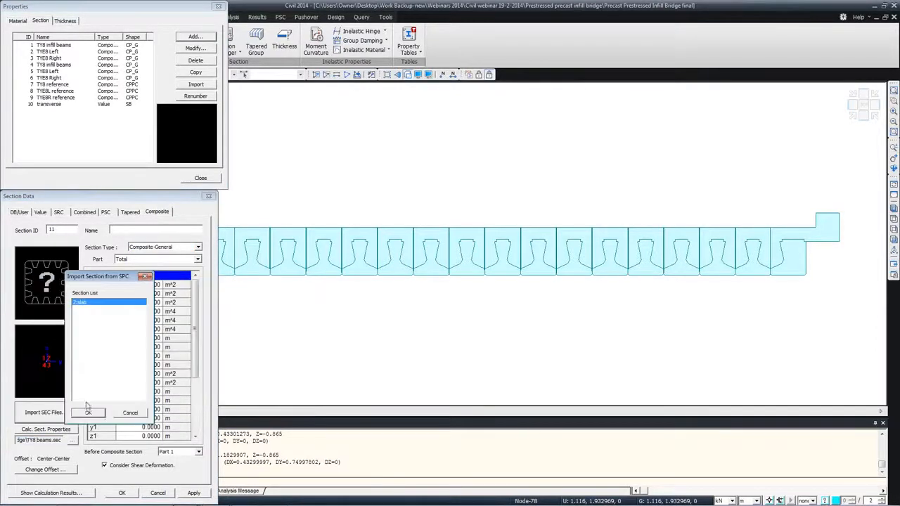
left_click(88, 407)
left_click_drag(116, 196, 283, 86)
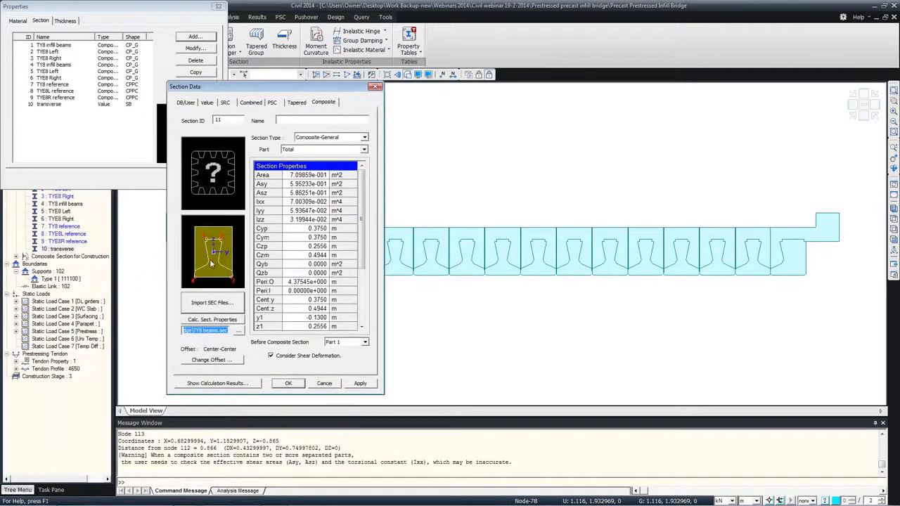
left_click(324, 384)
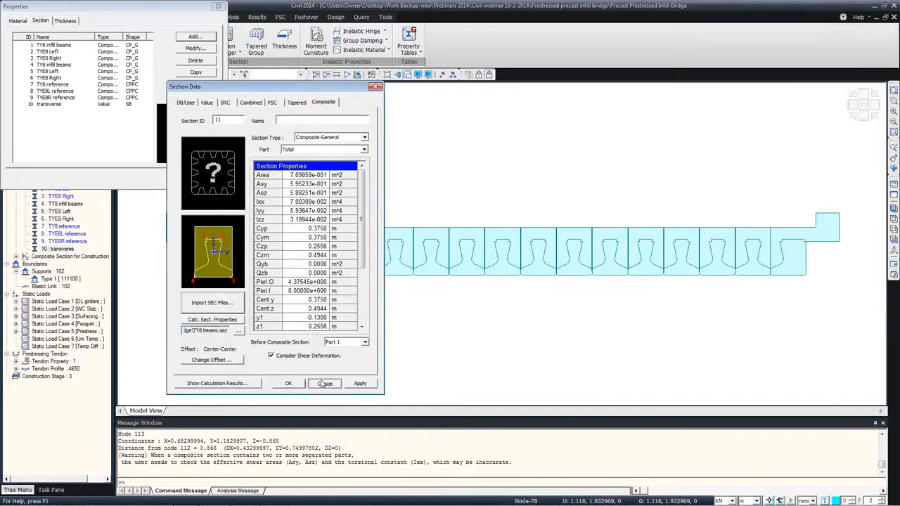
left_click(318, 384)
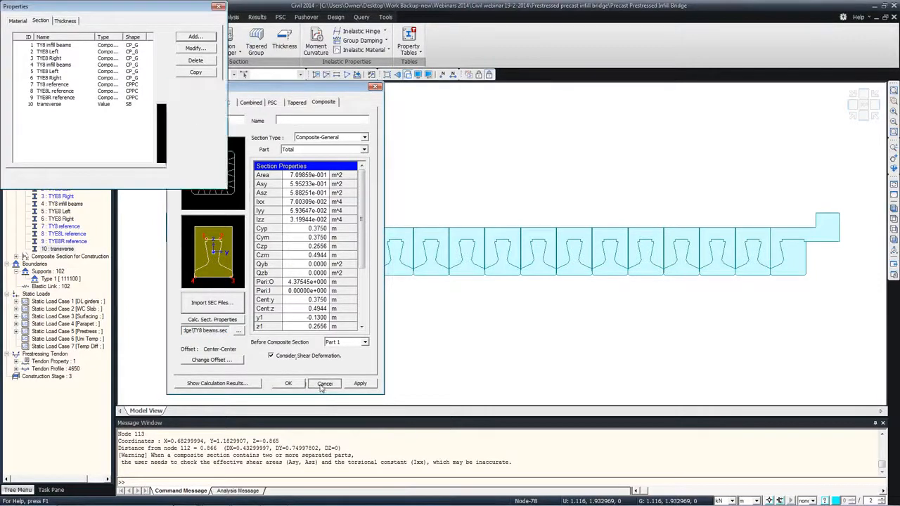
left_click(196, 178)
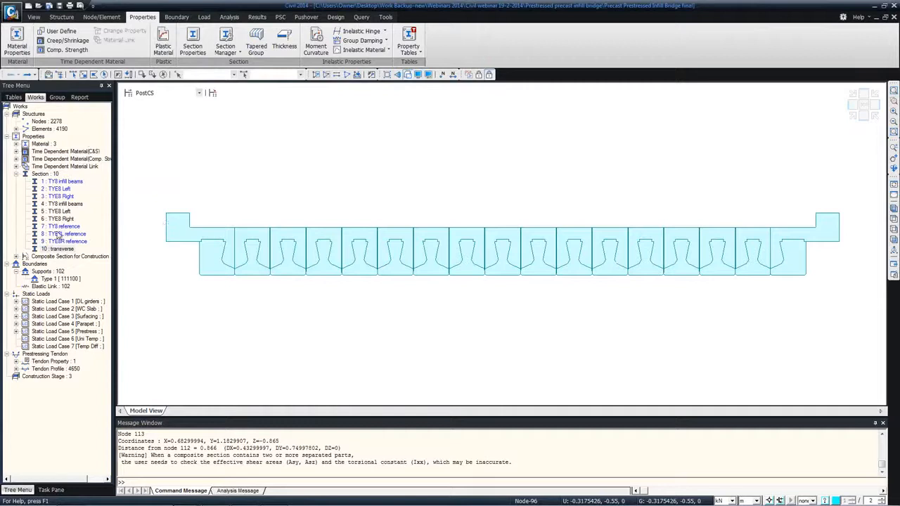
Step: Save the bridge model under the file name 123 in the Prestressed precast infill bridge folder
left_click(12, 13)
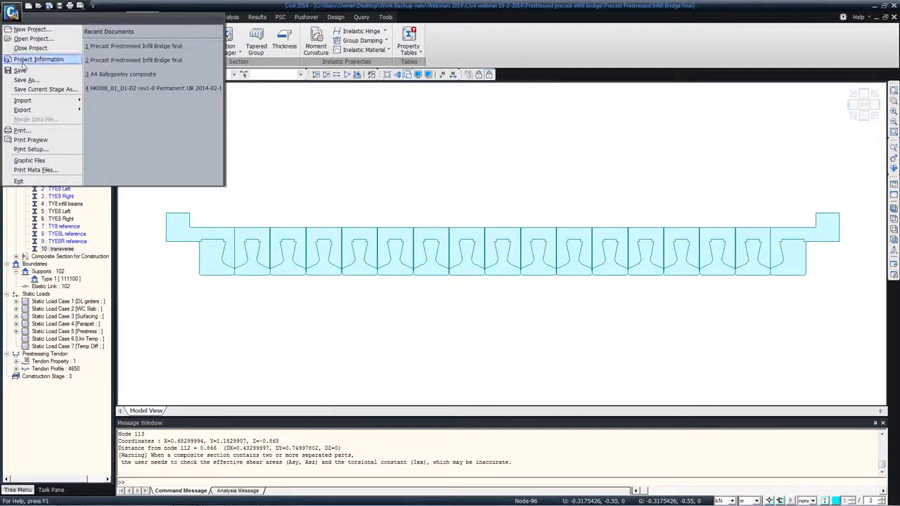
left_click(25, 80)
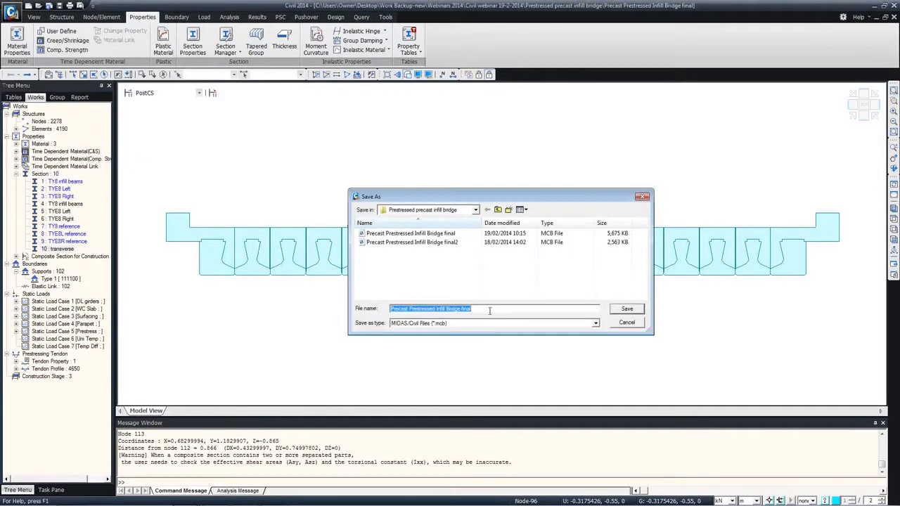
type("123")
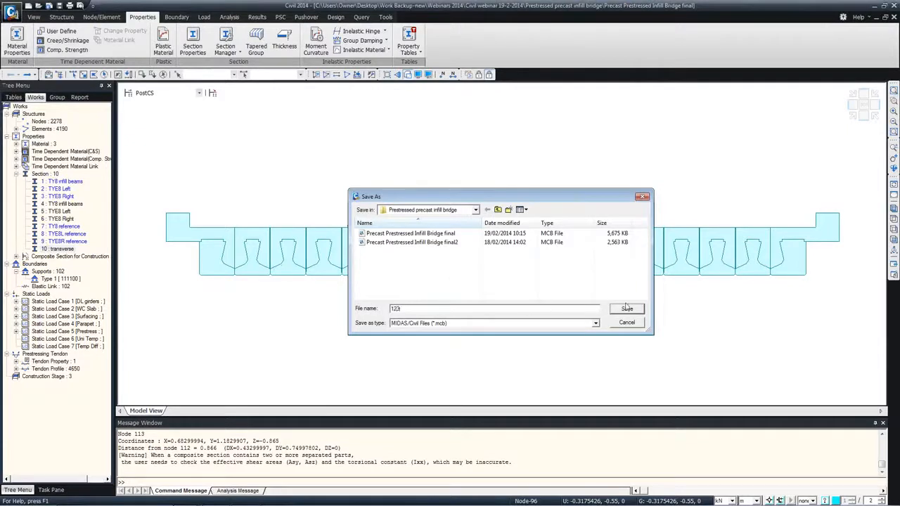
left_click(626, 310)
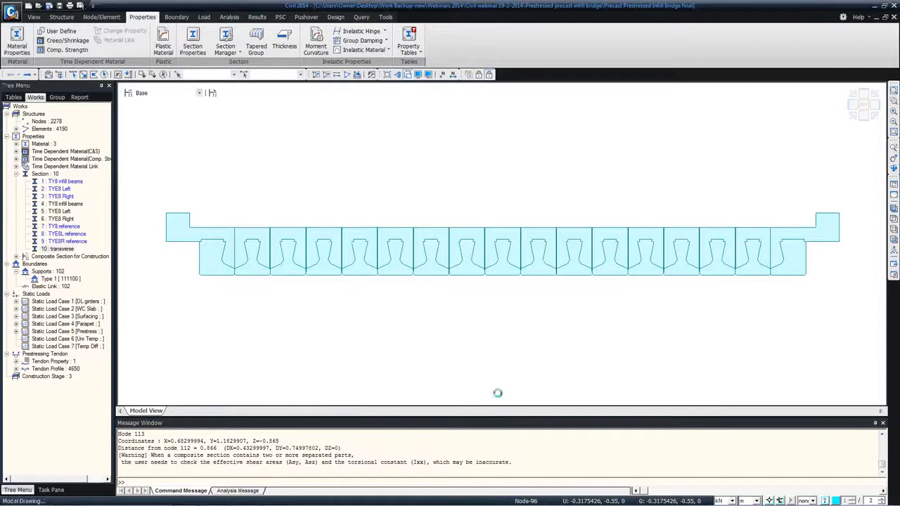
Step: Switch to PowerPoint and present the slides up to Prestressed Precast Infill Bridge, ending the slide show there
mouse_move(364, 503)
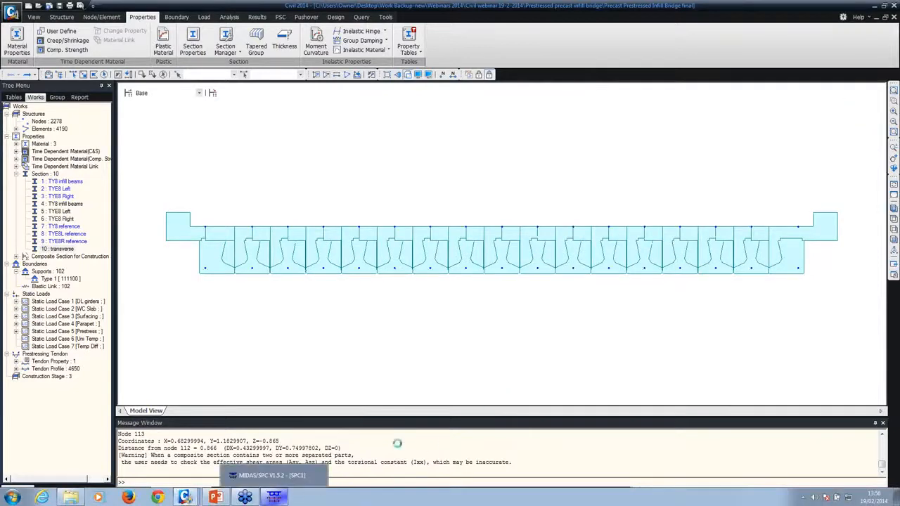
left_click(215, 497)
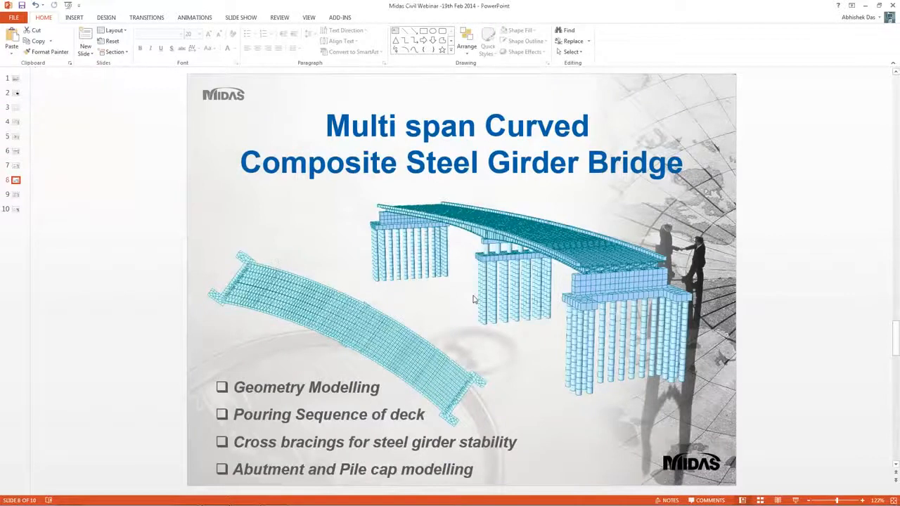
key("shift+F5")
key("Right")
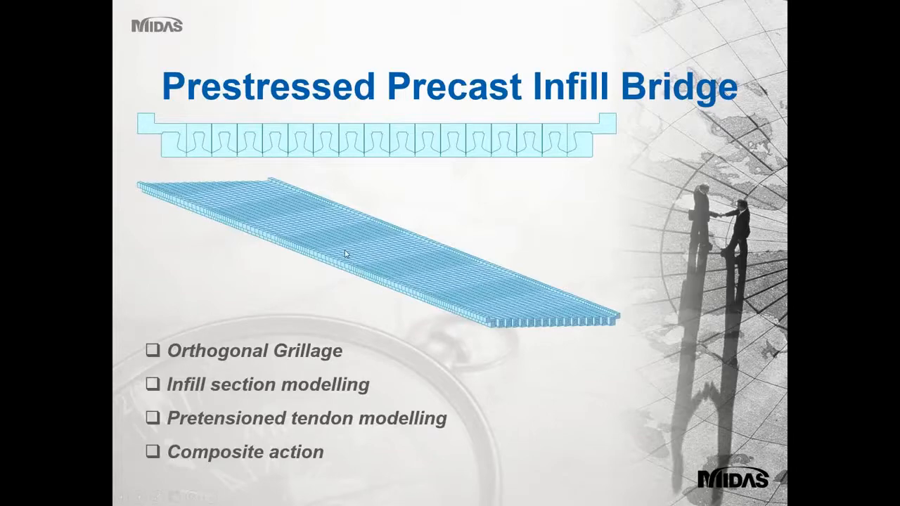
key("Escape")
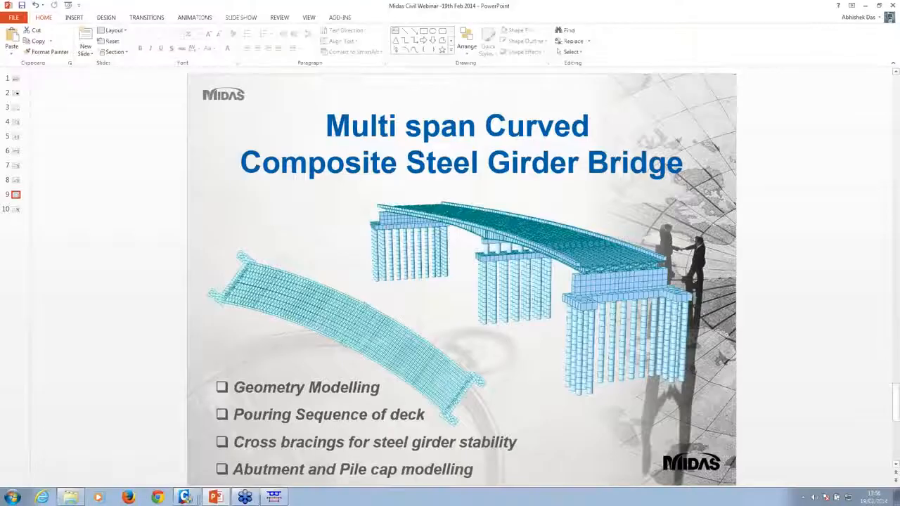
Step: Switch to the Civil 2014 composite steel bridge model and start a new project, discarding the changes to sections and materials
mouse_move(187, 497)
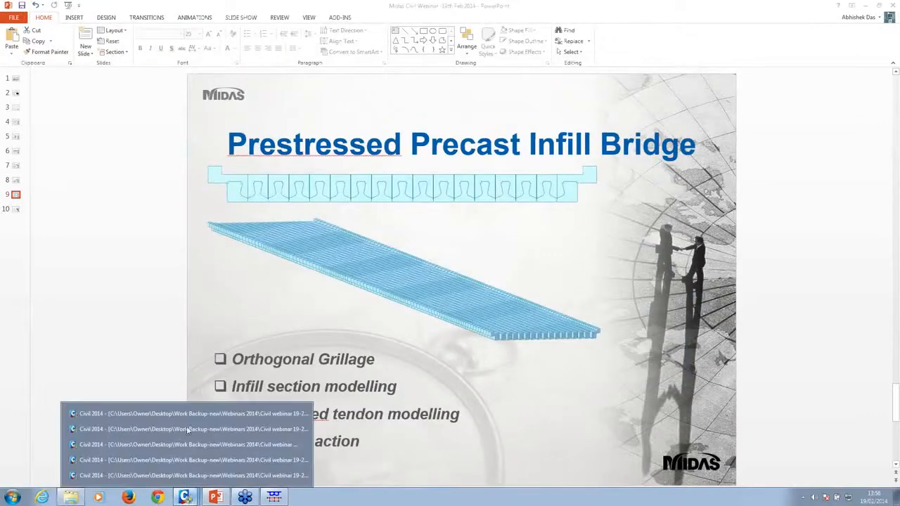
left_click(199, 461)
mouse_move(182, 500)
left_click(172, 476)
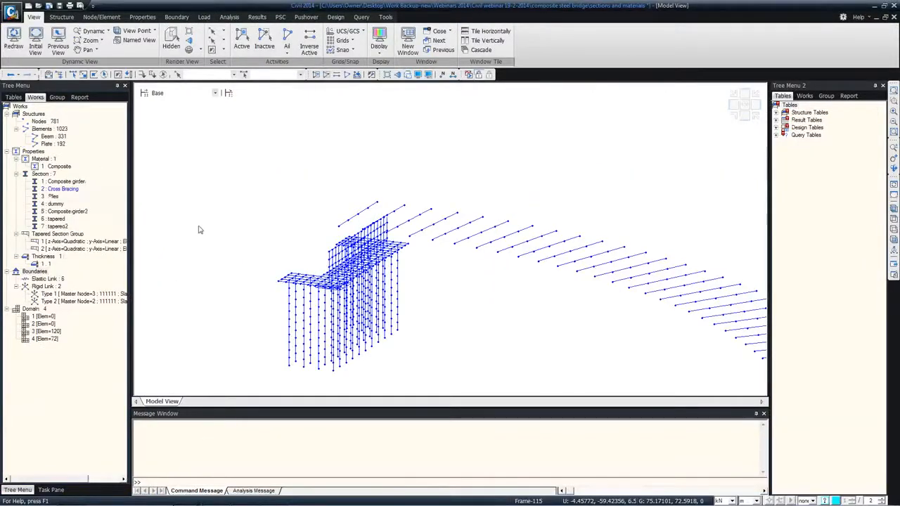
left_click(27, 5)
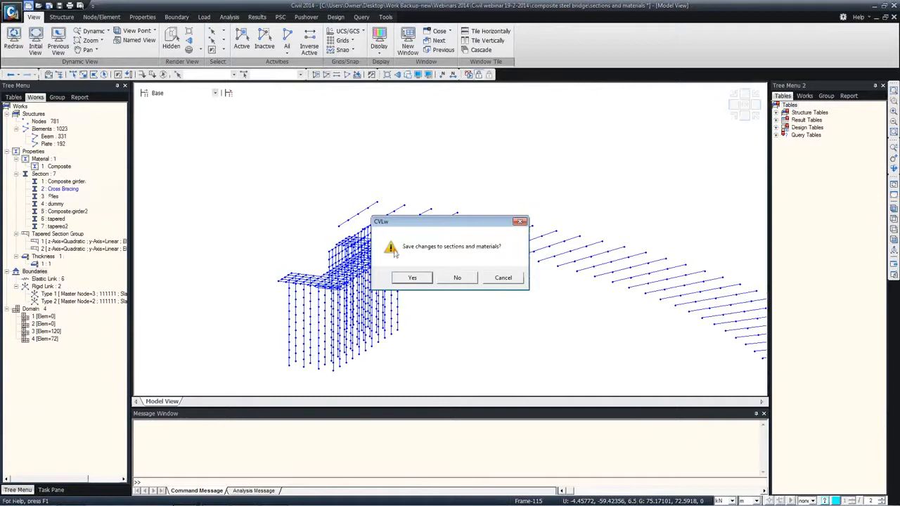
left_click(457, 277)
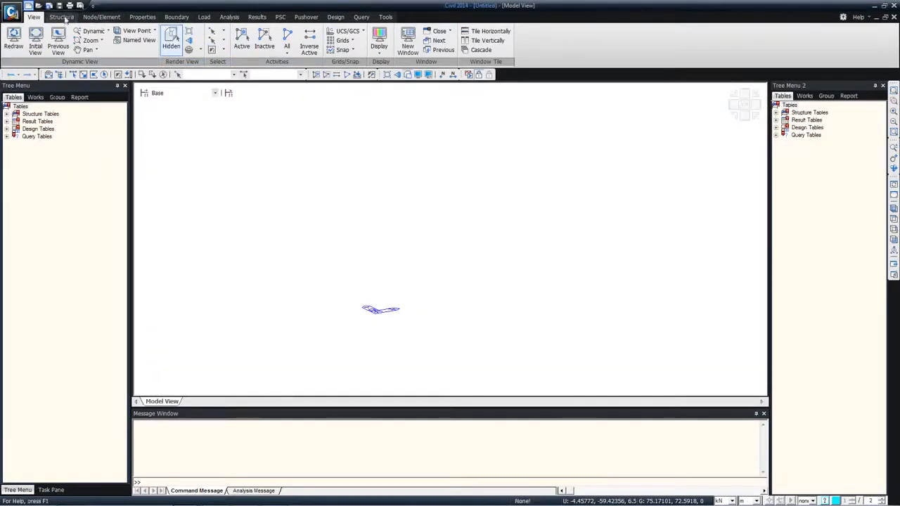
Step: Create a node at coordinates 0, 0, 0 in the new project
left_click(62, 17)
left_click(114, 18)
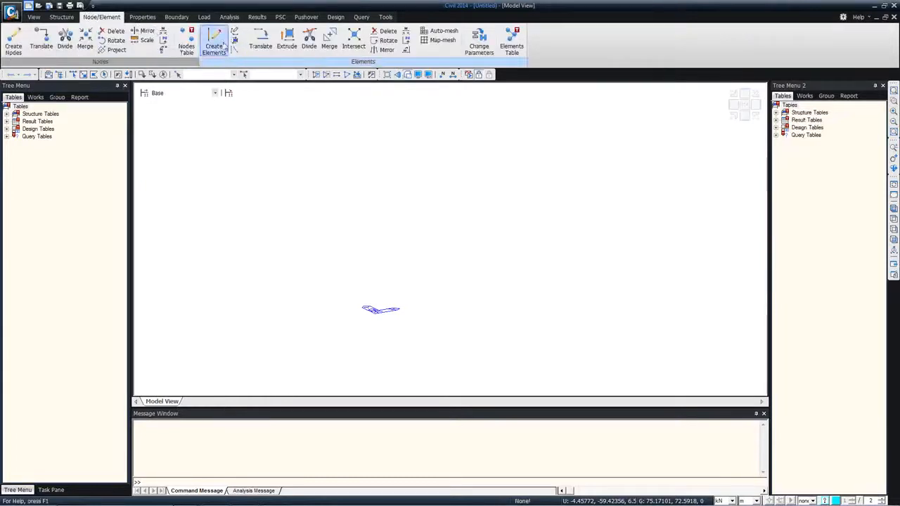
left_click(13, 42)
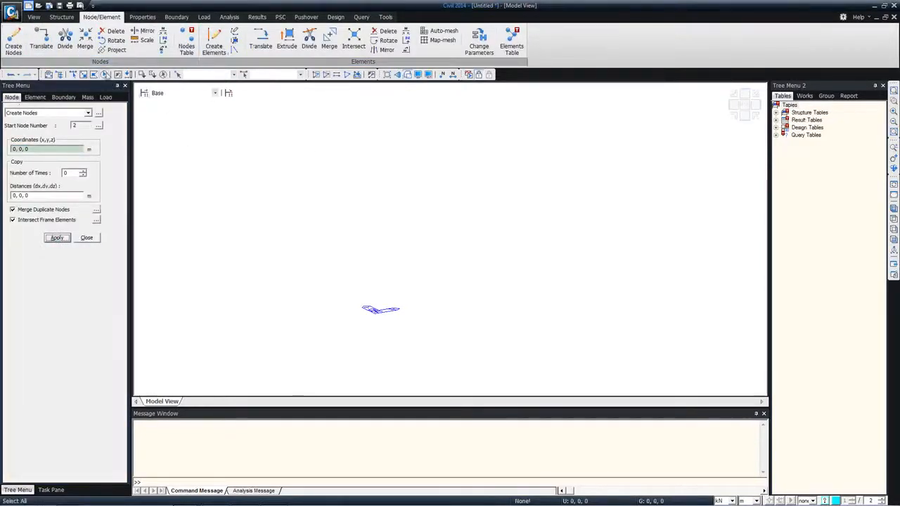
Step: Try extruding the origin node into a single beam element with the translation 15, 0, 0, and undo it
left_click(294, 50)
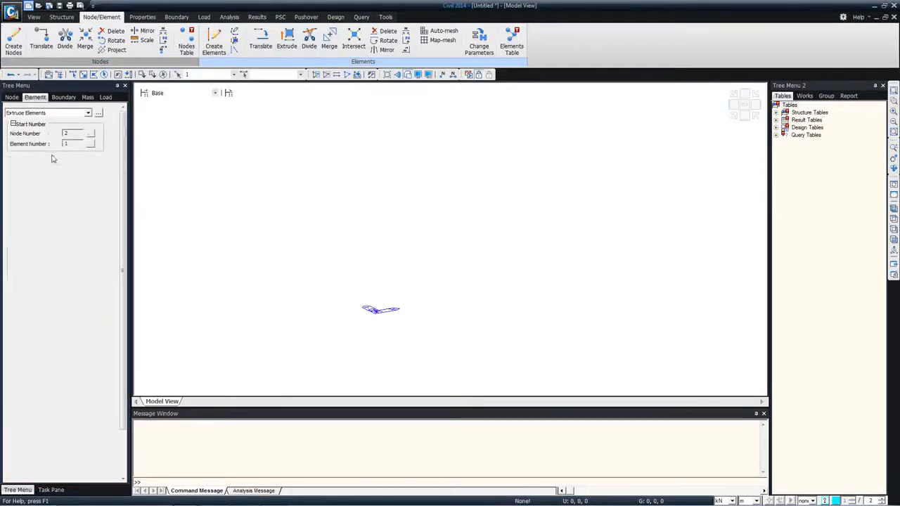
left_click(44, 346)
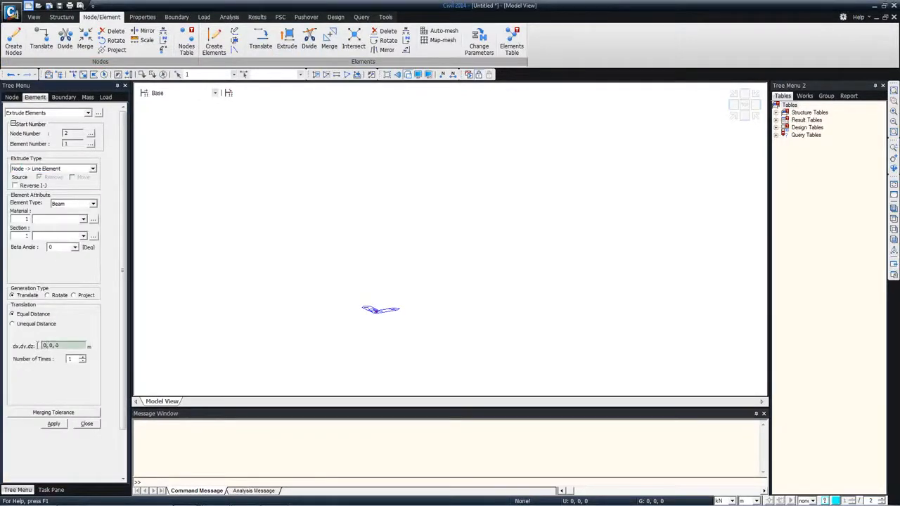
type("40, 0, 0")
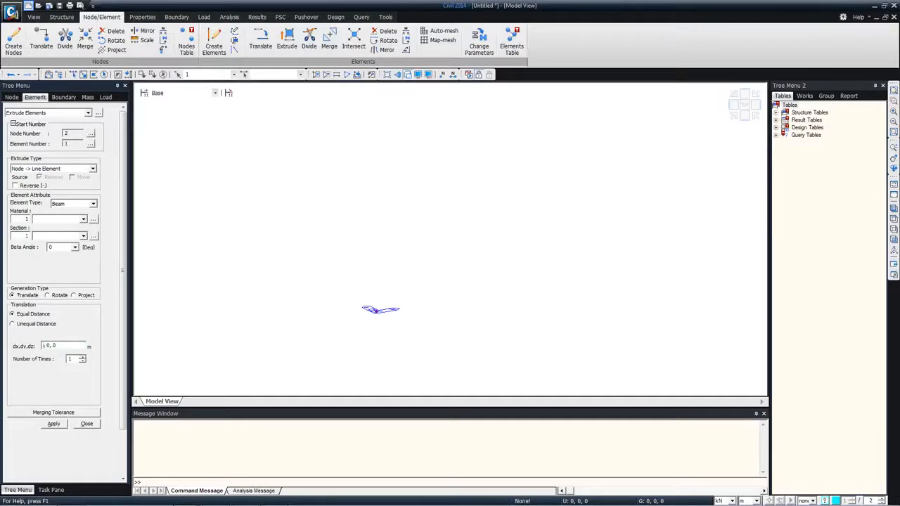
type("5")
left_click(53, 423)
left_click(894, 219)
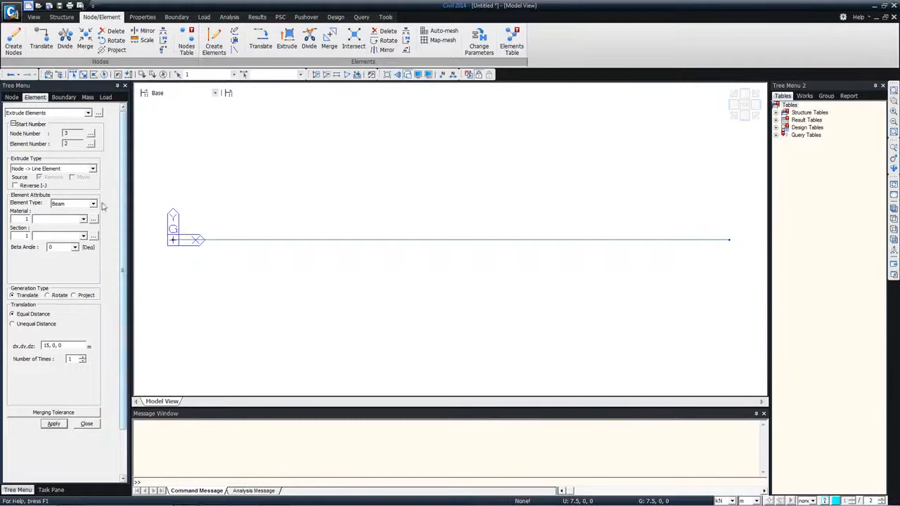
left_click(11, 74)
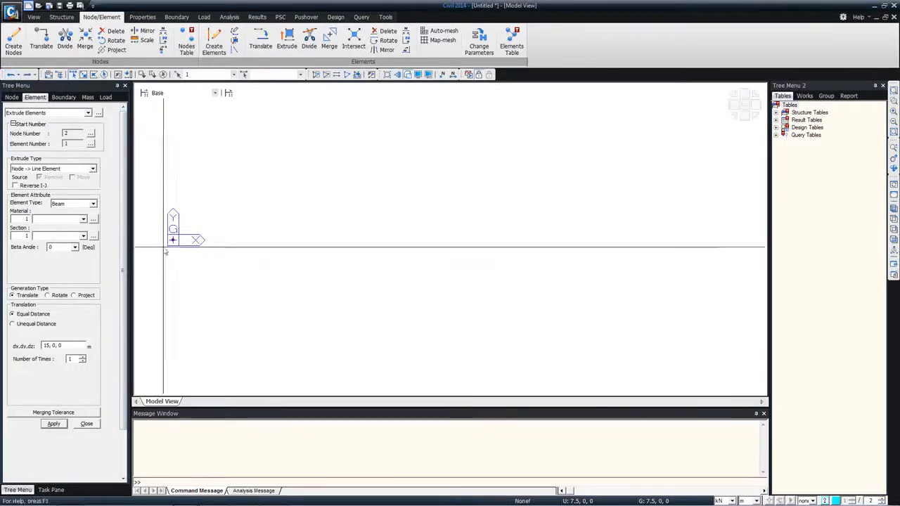
Step: Extrude the origin node into beam elements along the y axis with unequal distances of 14@3 m
left_click(36, 324)
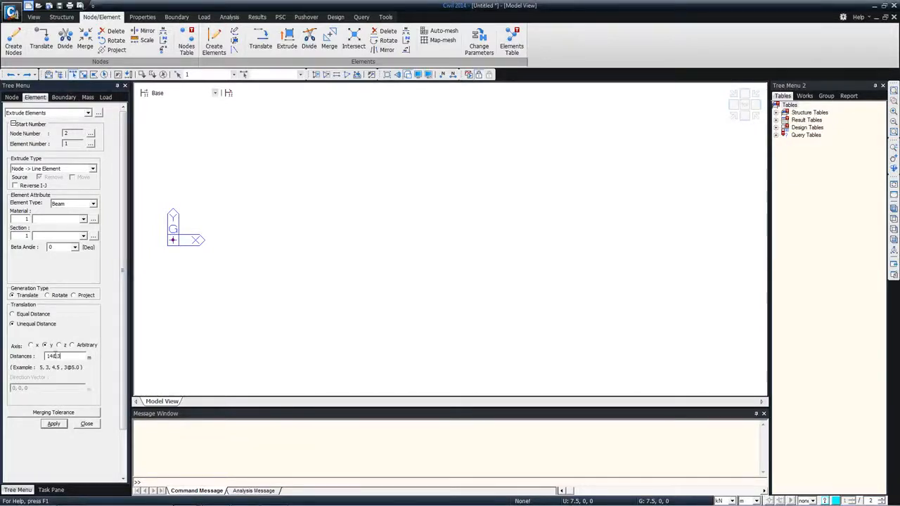
left_click(54, 423)
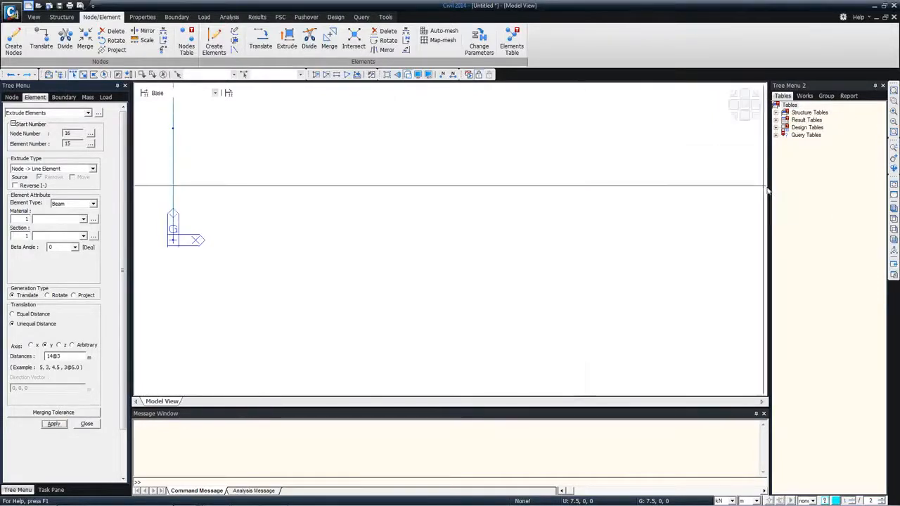
left_click(893, 219)
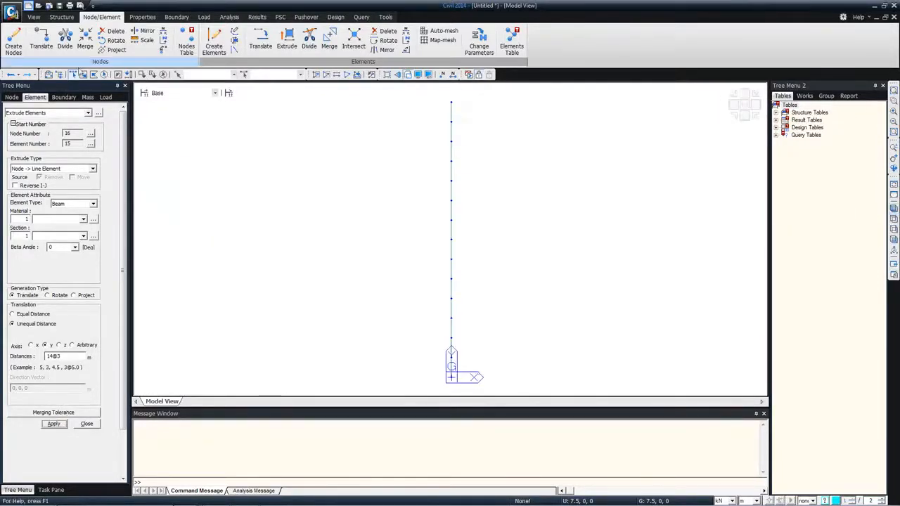
Step: Select the whole beam line and set up Rotate Nodes in Move mode, with -30 degrees, first point 0, 0, 0 and frame element intersection
left_click_drag(412, 96, 529, 399)
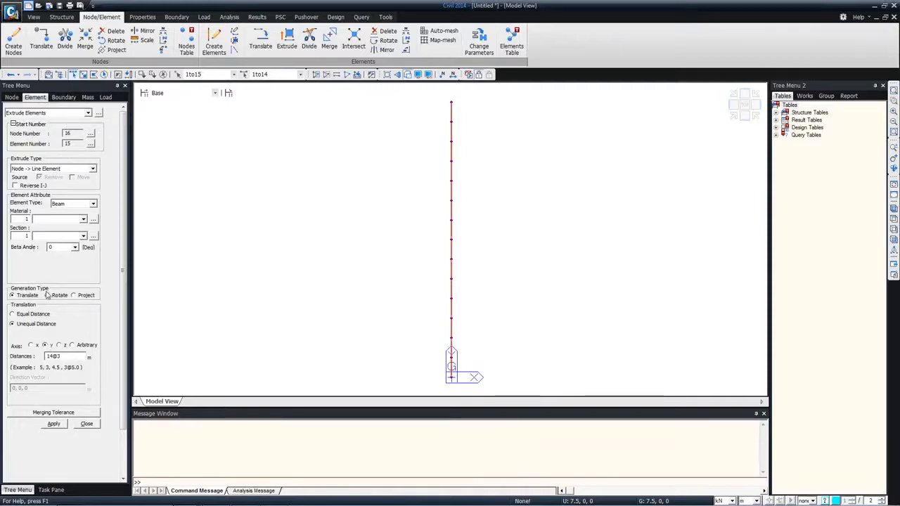
left_click(11, 97)
left_click(24, 113)
left_click(21, 139)
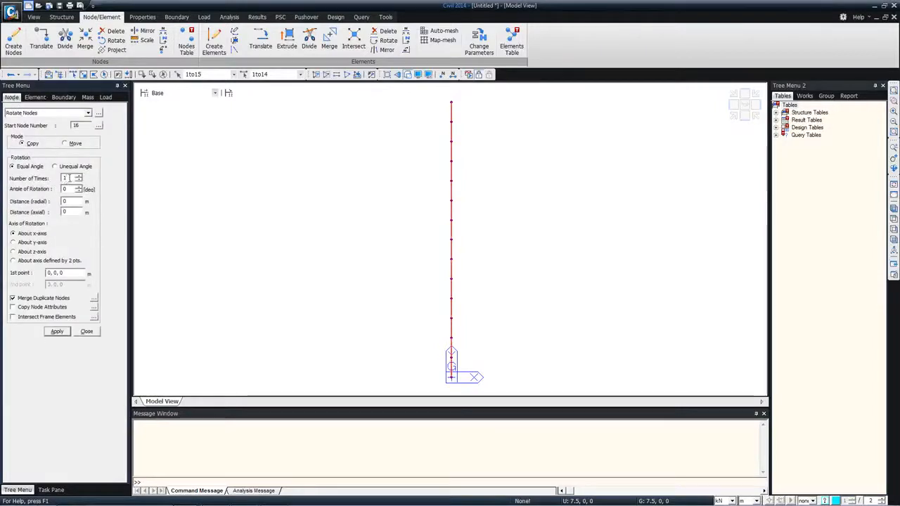
double_click(67, 189)
type("20")
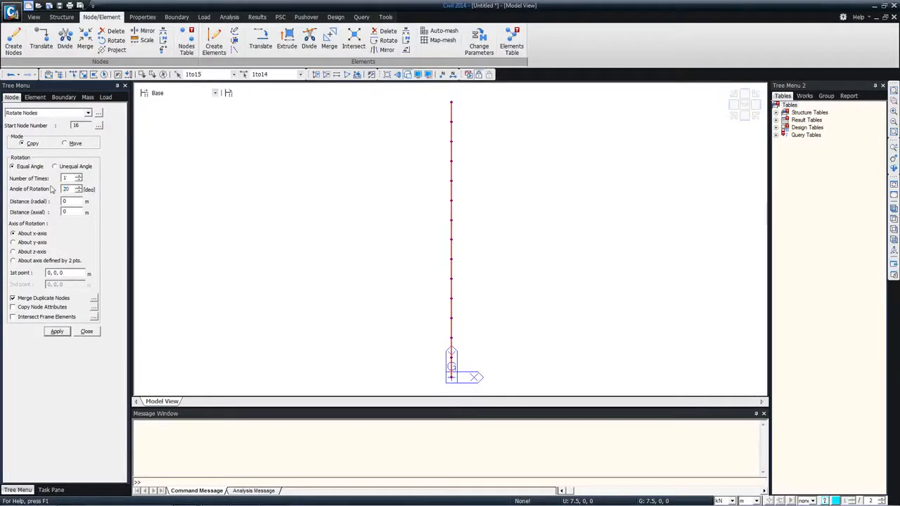
left_click_drag(71, 188, 60, 189)
type("-3")
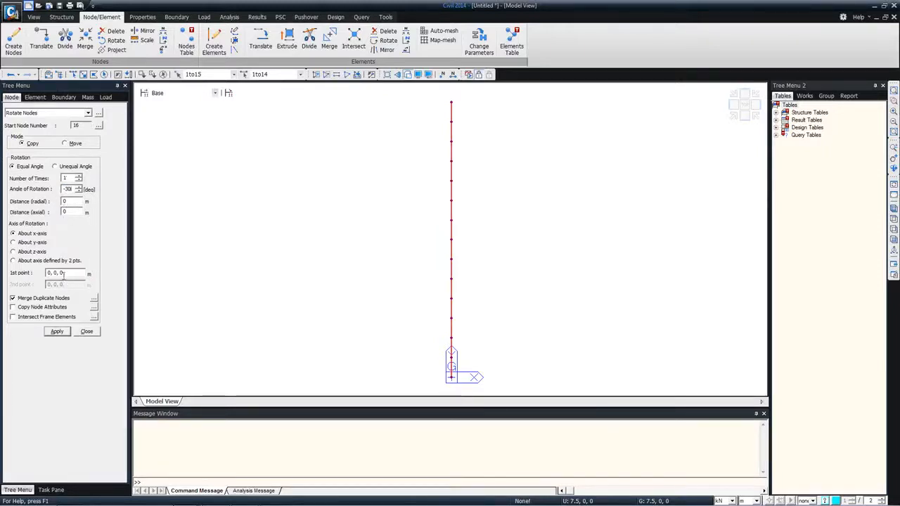
left_click(75, 143)
left_click(63, 273)
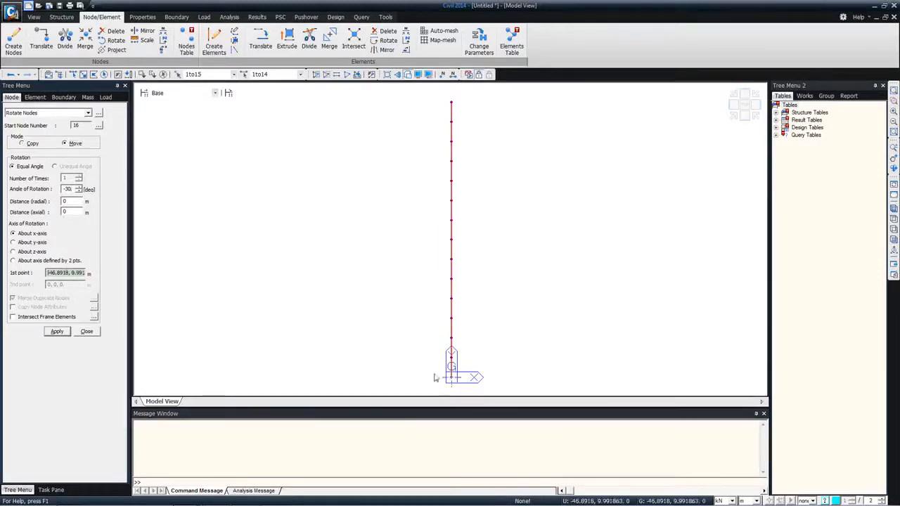
left_click(47, 316)
Step: Try the node rotation about the x-axis, undo it, and rotate the reselected nodes about the z-axis instead
left_click(56, 331)
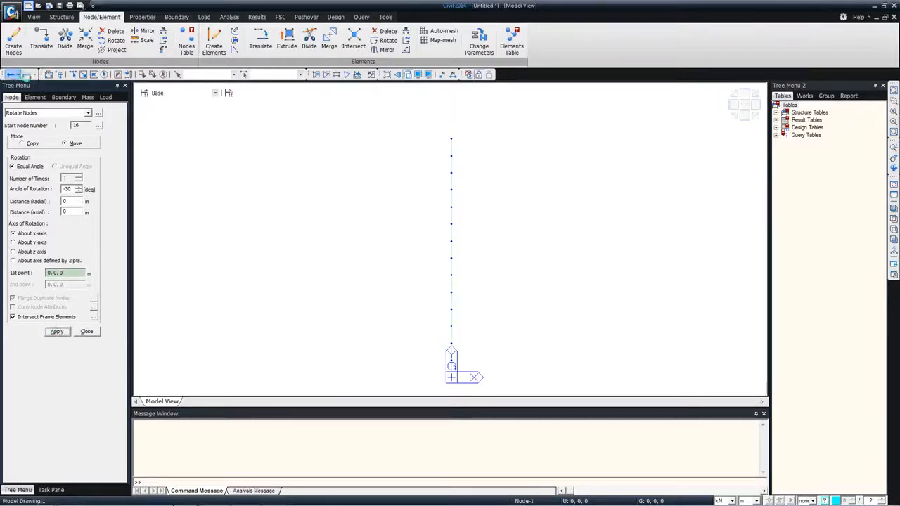
left_click(104, 74)
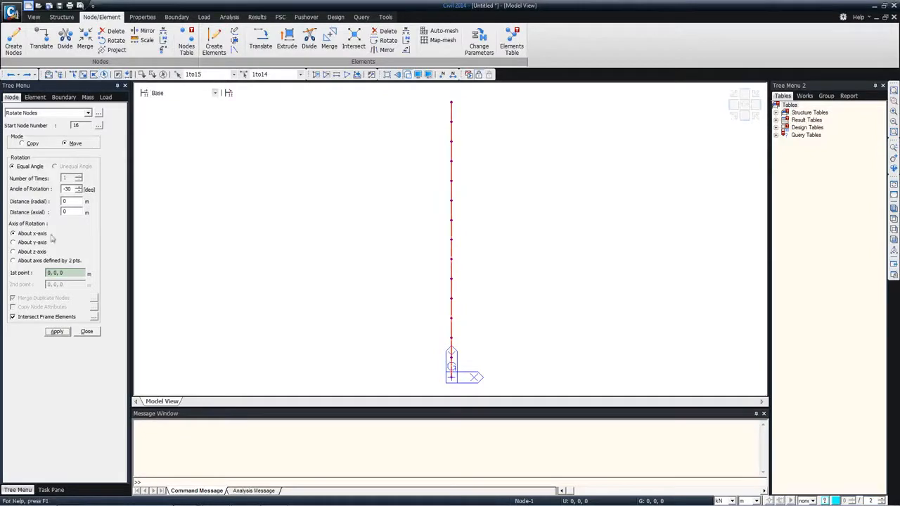
left_click(13, 251)
left_click(56, 332)
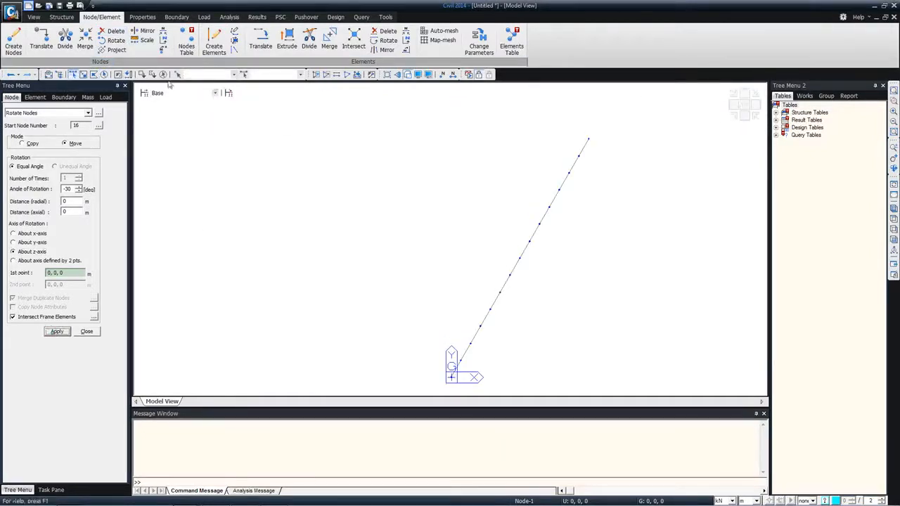
Step: Try extruding the inclined line's nodes into beam elements with the equal-distance translation 15, 0, 0, and undo it
left_click(104, 74)
left_click(35, 97)
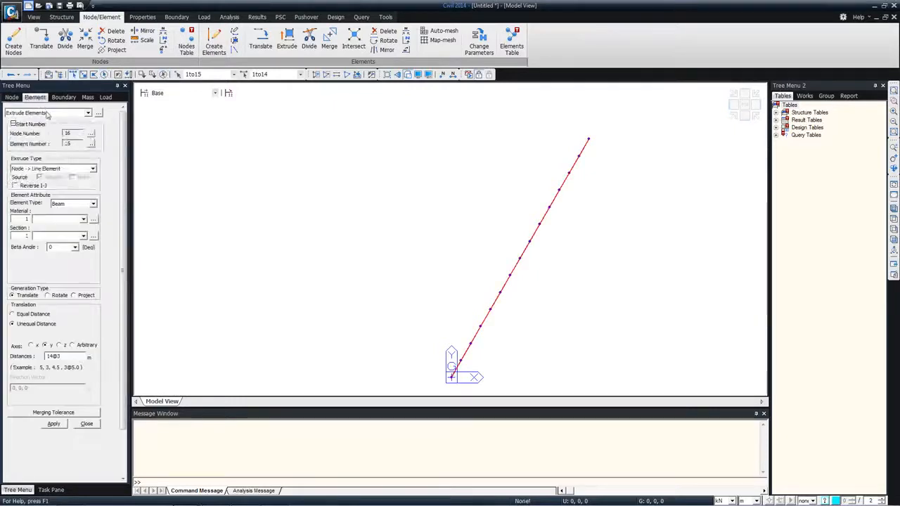
left_click(29, 314)
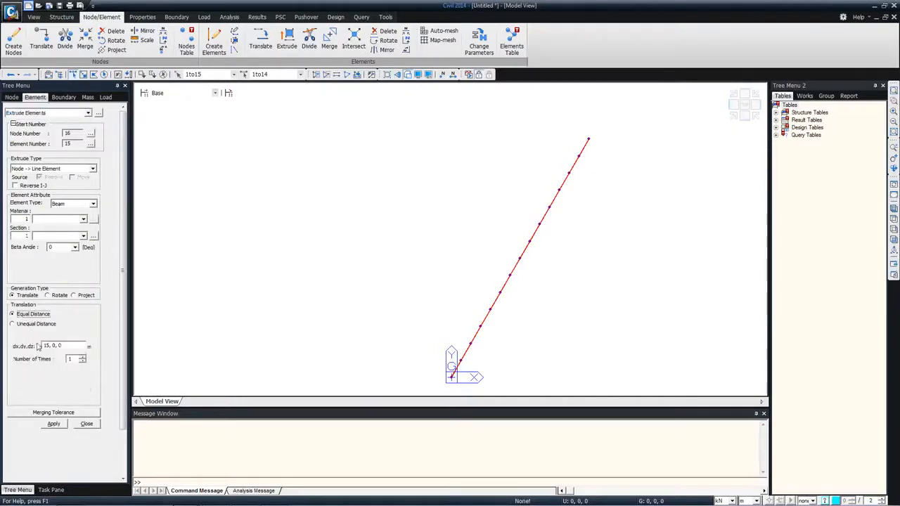
left_click(54, 424)
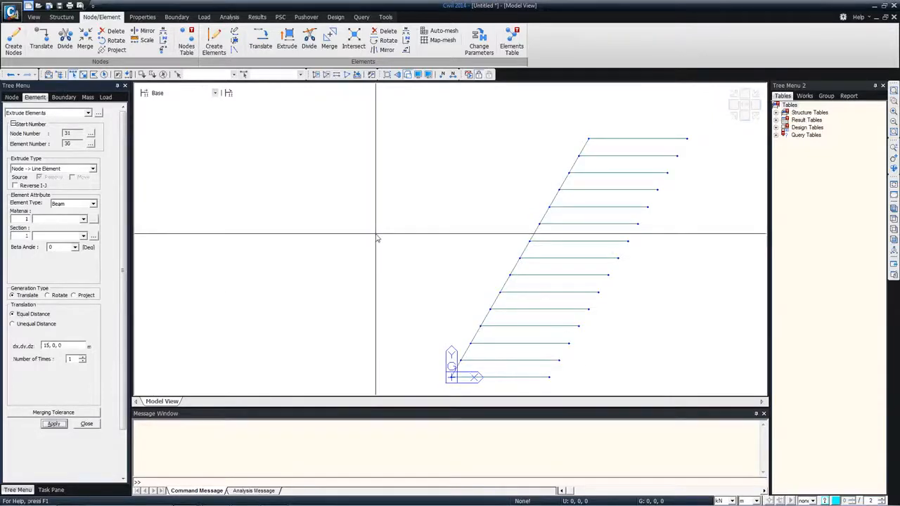
left_click(11, 74)
Step: Extrude the reselected nodes of the inclined line into beam elements with the translation 30, 0, 0
left_click(104, 73)
left_click_drag(51, 346, 39, 347)
type("25")
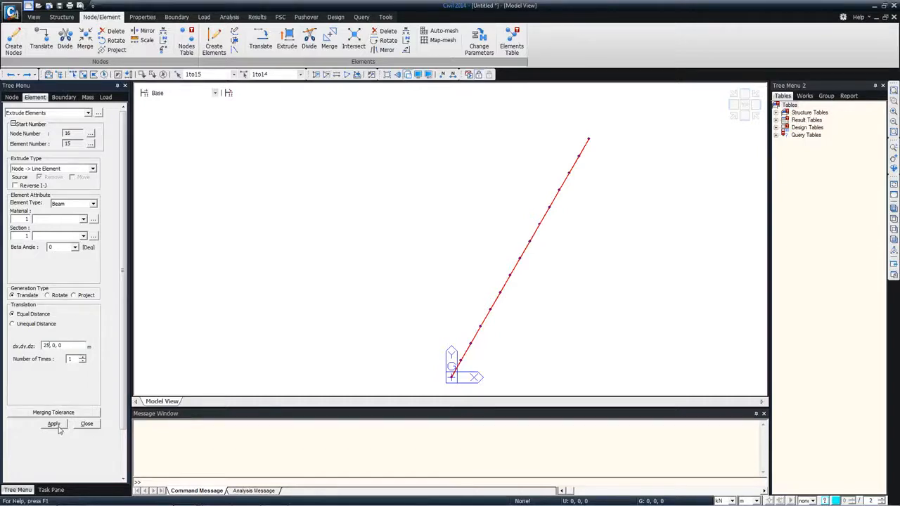
double_click(48, 345)
type("30")
left_click(53, 423)
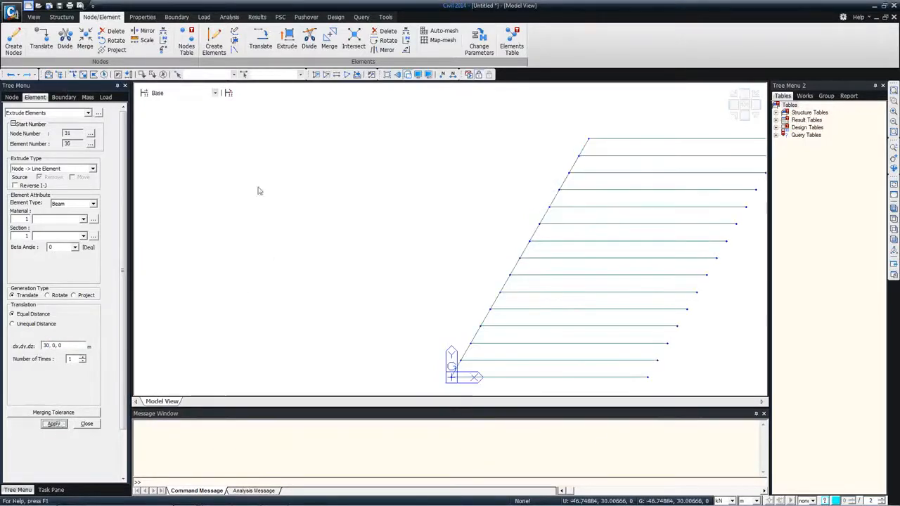
Step: Extrude the inclined line's nodes above the origin by normal projection onto the base line from 0, 0, 0 to 30, 0, 0
middle_click_drag(512, 217, 367, 194)
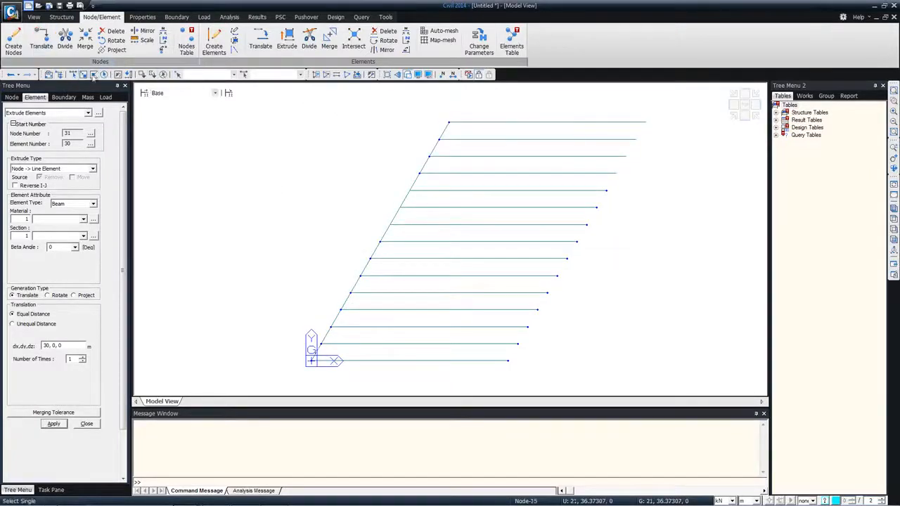
left_click(81, 74)
left_click_drag(302, 109, 504, 362)
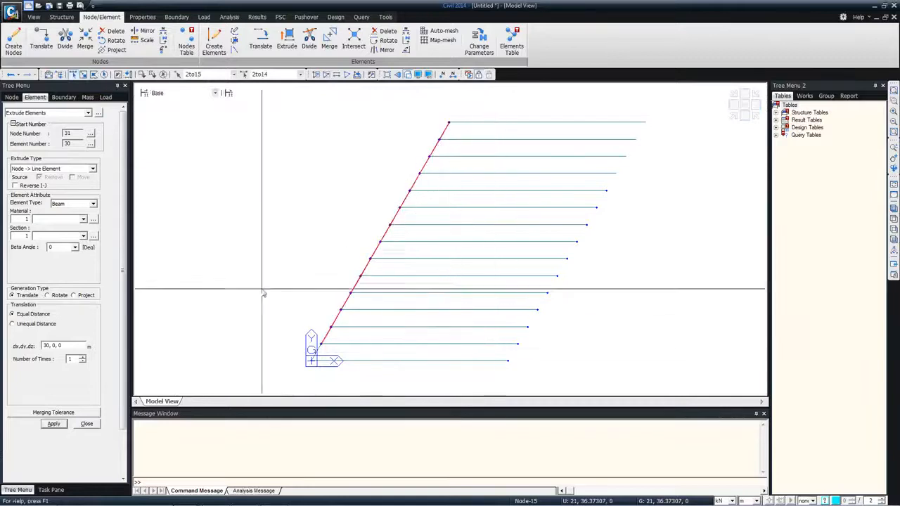
left_click(73, 295)
scroll(124, 337, "down", 1)
left_click_drag(124, 338, 115, 402)
left_click(31, 348)
left_click(311, 361)
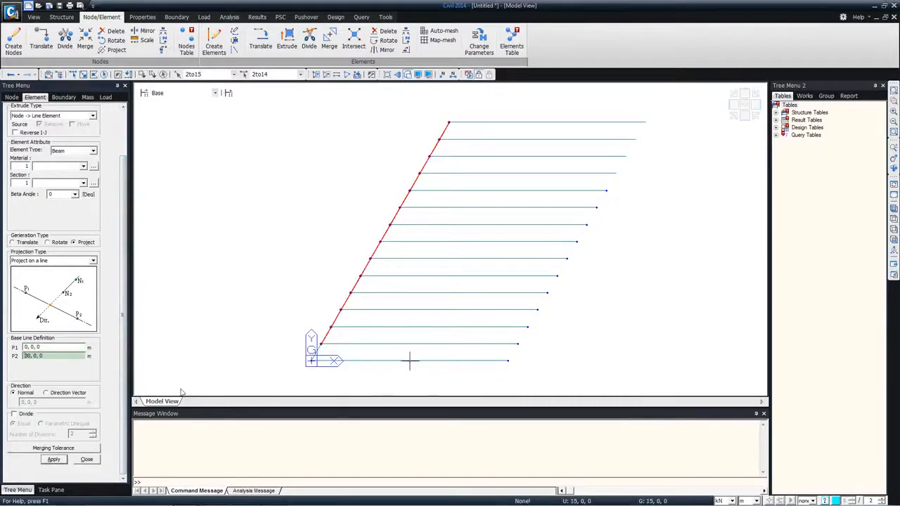
left_click(53, 460)
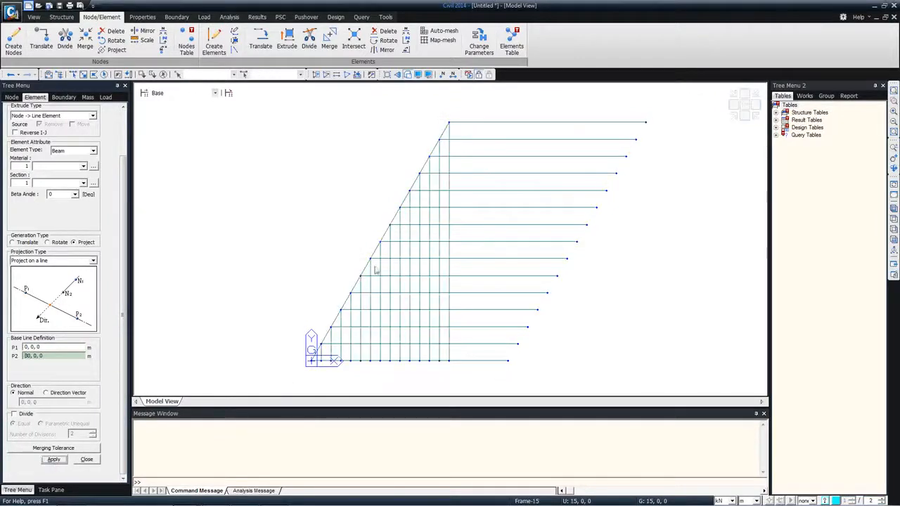
Step: Extrude the free end nodes of the lower parallel beams by projection onto the line from 51, 36.37307, 0 to 21, 36.37307, 0
left_click(73, 73)
left_click_drag(655, 355, 484, 86)
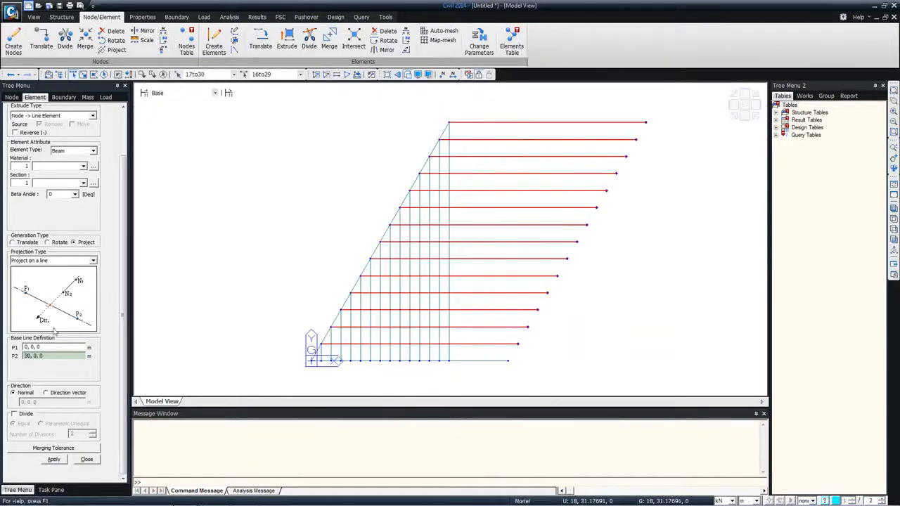
left_click(130, 74)
left_click_drag(636, 391, 484, 140)
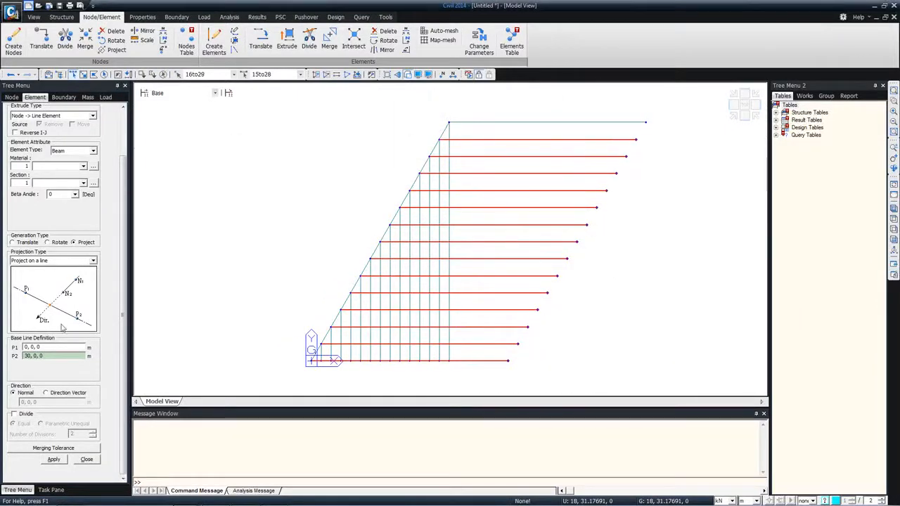
left_click(54, 346)
left_click(645, 123)
left_click(449, 123)
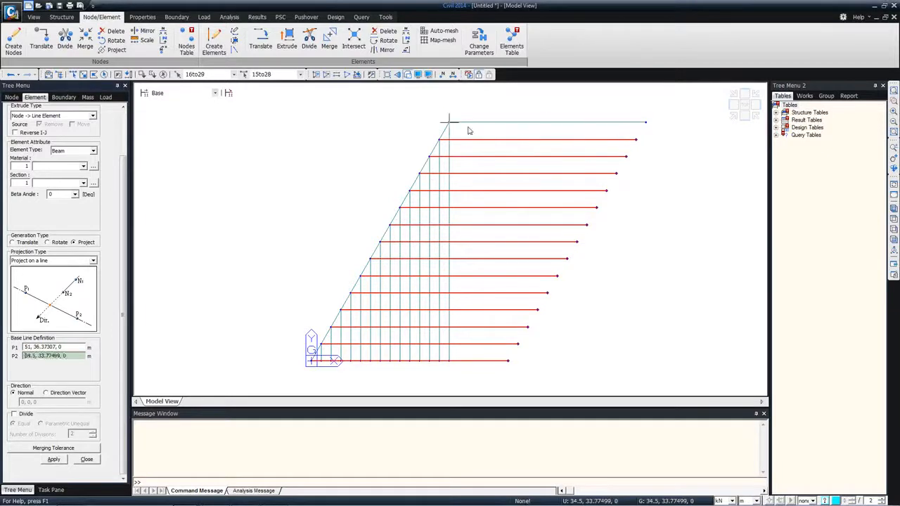
left_click(53, 459)
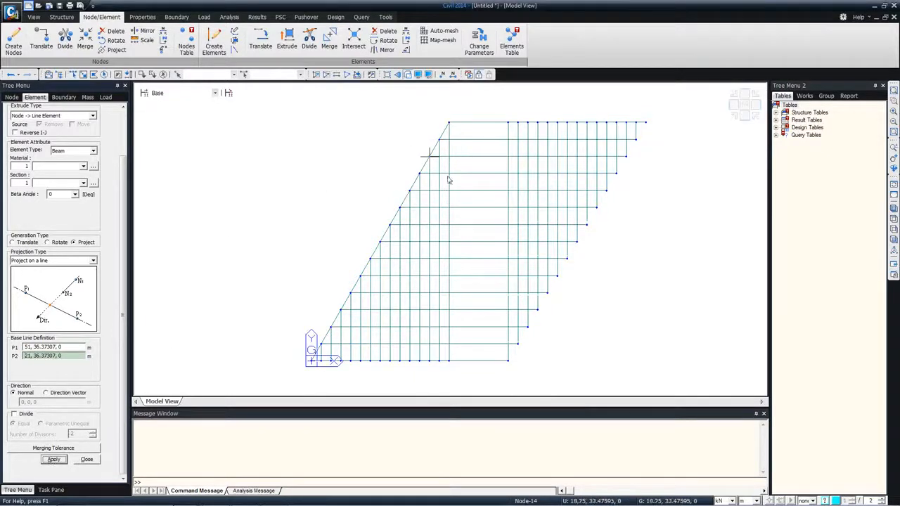
Step: Select the entire model and intersect all elements with a tolerance of 0.000914 m
left_click(72, 74)
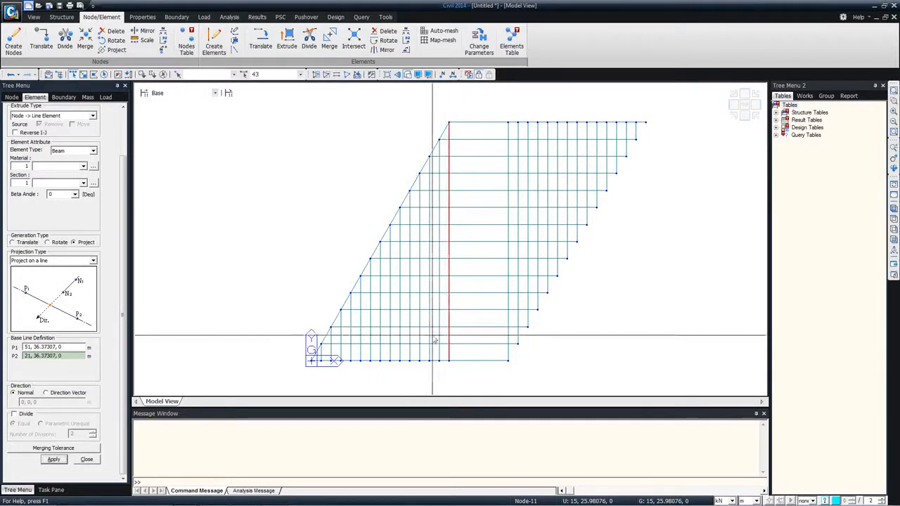
left_click(103, 75)
right_click(212, 136)
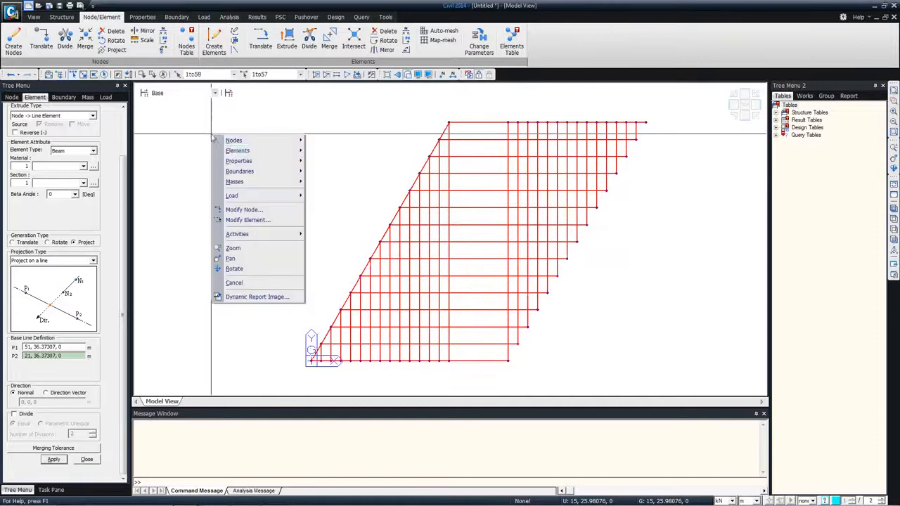
mouse_move(237, 150)
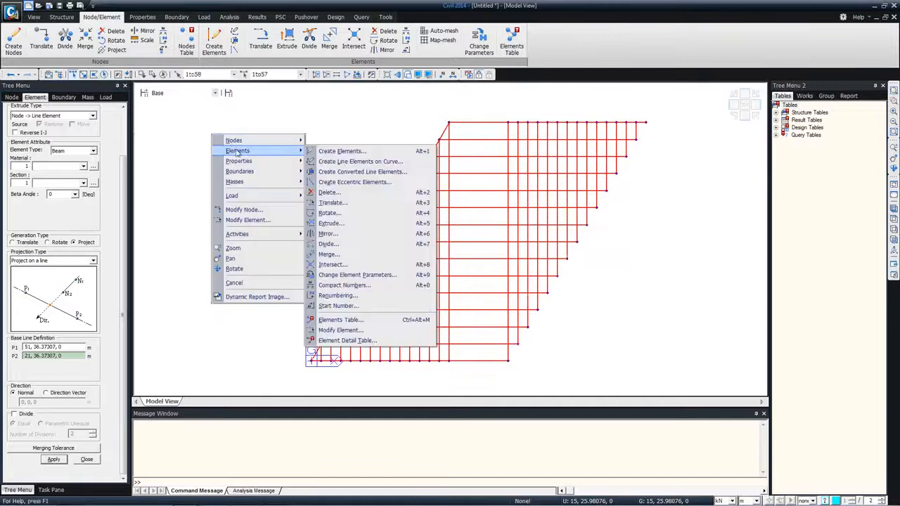
left_click(332, 265)
left_click(60, 196)
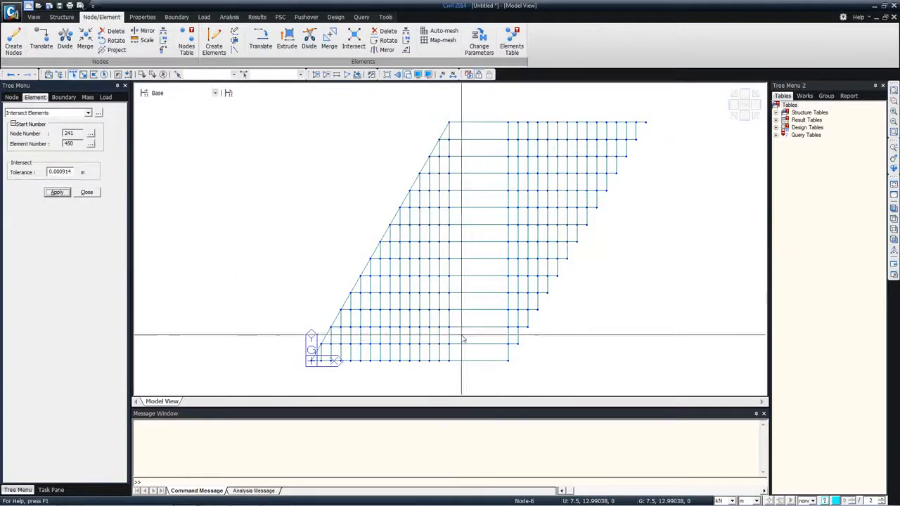
Step: Copy the full-height transverse line beside the central gap across it at equal distances of 9/9, 0, 0, intersecting elements
left_click_drag(446, 112, 463, 259)
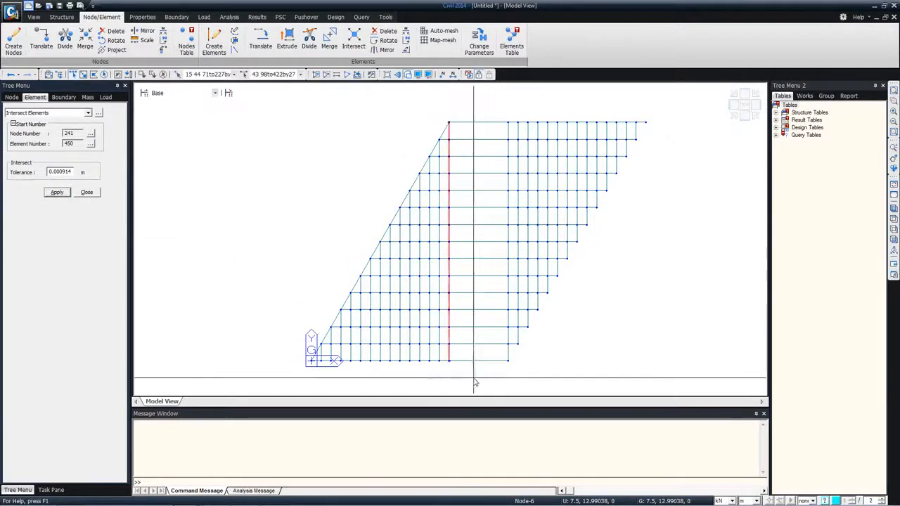
left_click(48, 113)
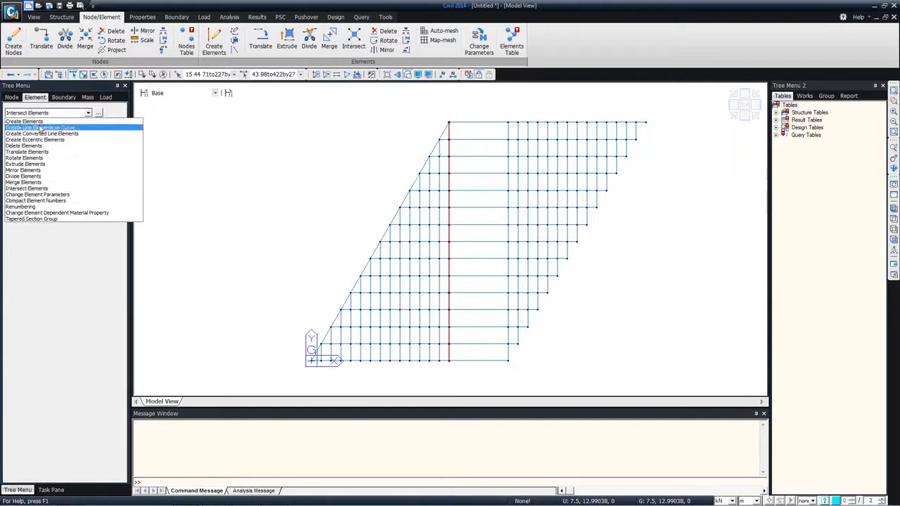
left_click(28, 145)
left_click(60, 217)
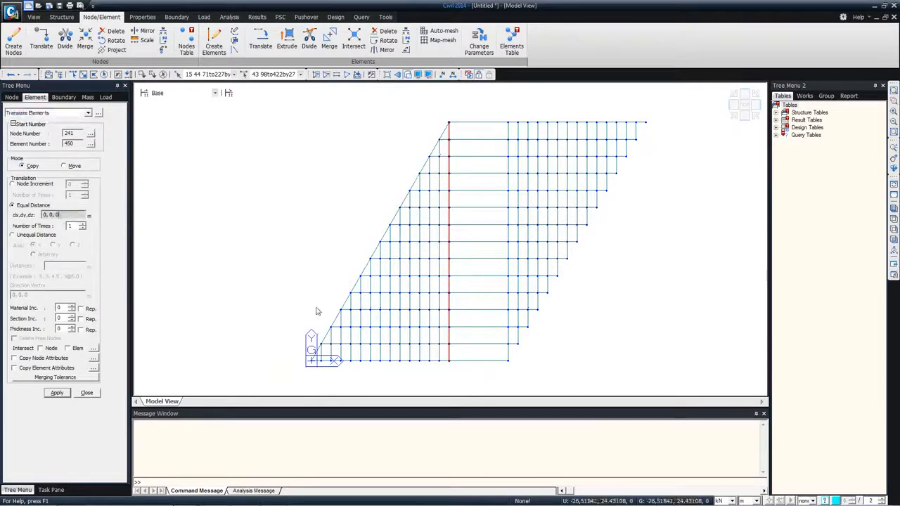
left_click(449, 360)
left_click(508, 361)
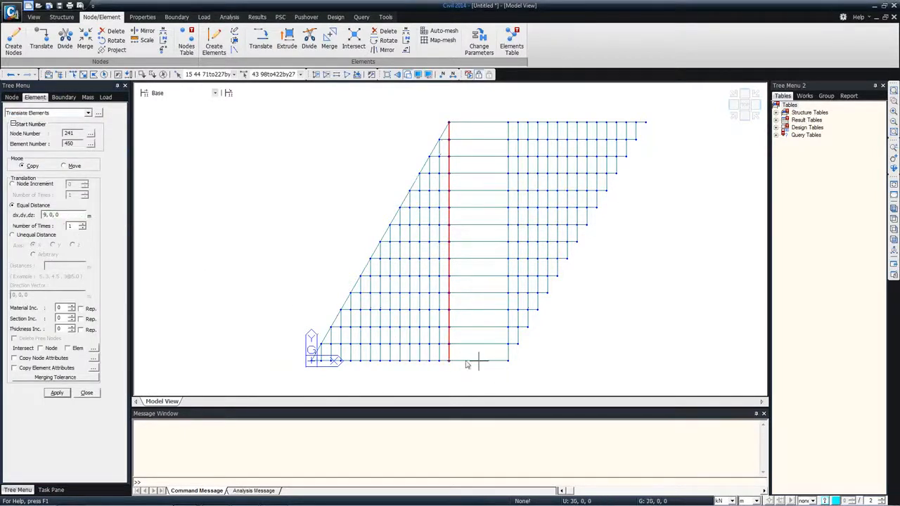
left_click(45, 214)
type("/9")
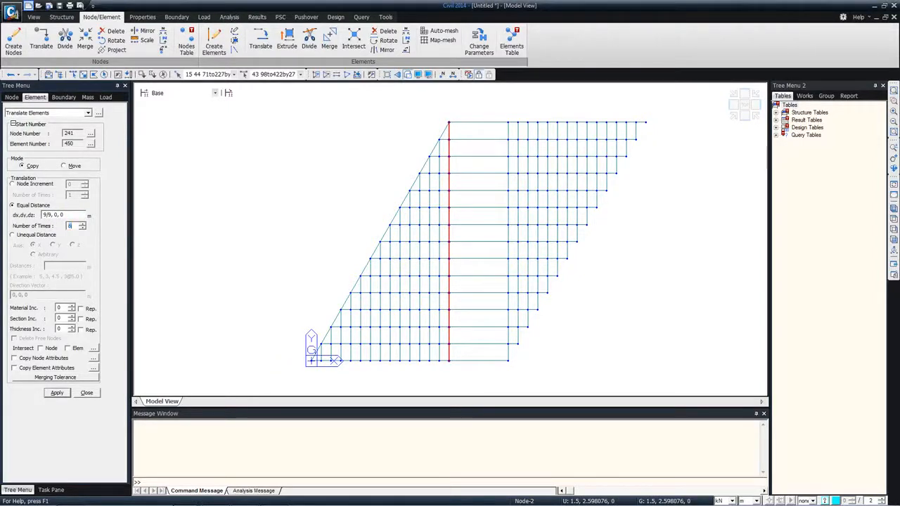
left_click(68, 348)
left_click(59, 394)
left_click(86, 393)
Step: Examine the completed skew grillage in 3D and switch to the PowerPoint slide on the Prestressed Precast Infill Bridge
middle_click_drag(362, 225, 374, 168, "ctrl")
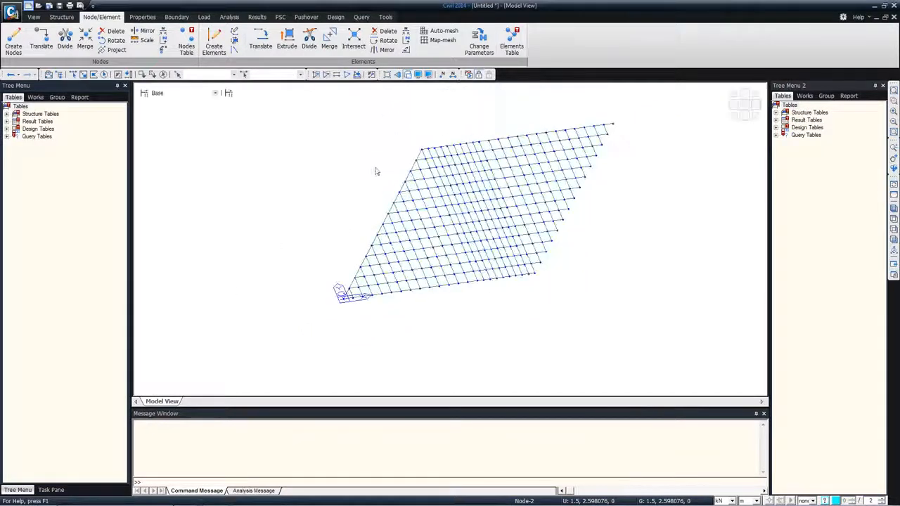
middle_click_drag(493, 259, 470, 271, "ctrl")
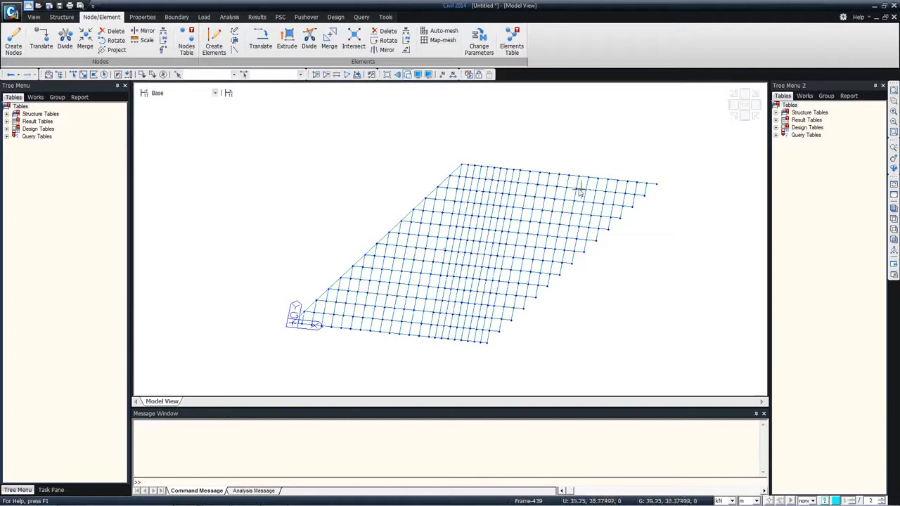
mouse_move(249, 497)
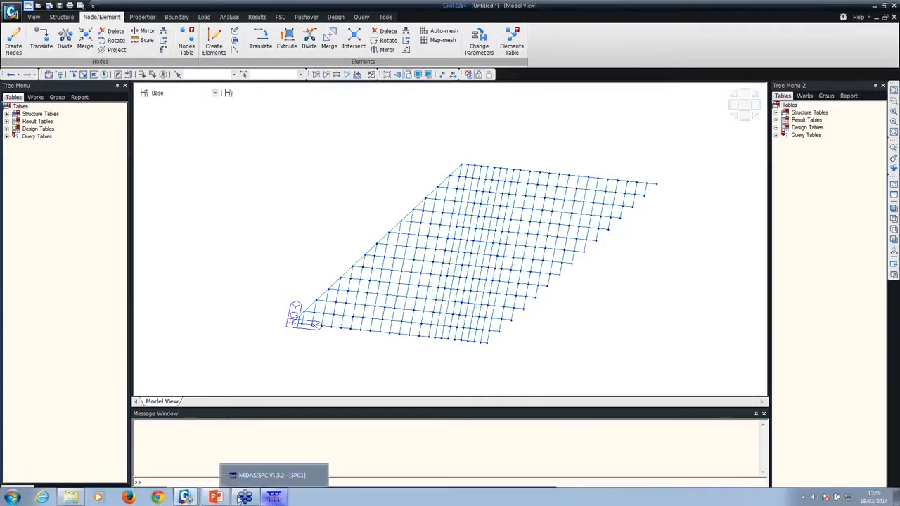
mouse_move(185, 497)
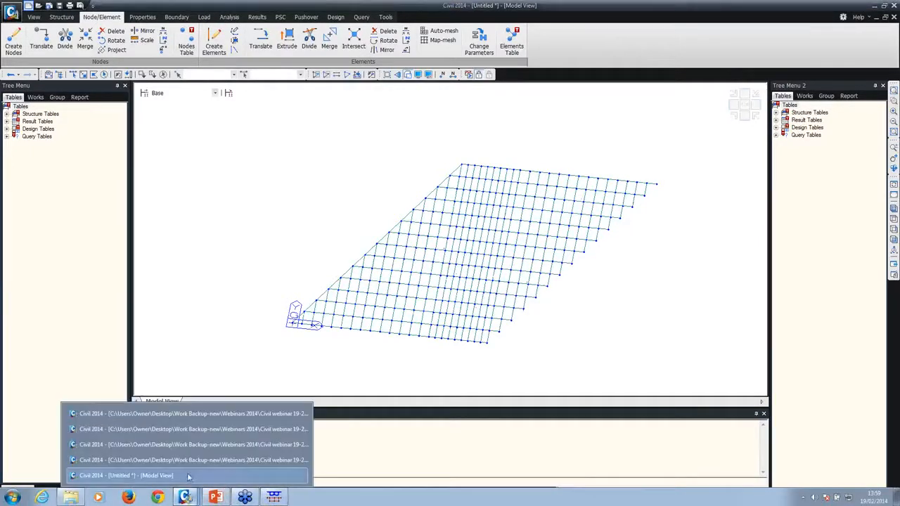
left_click(216, 497)
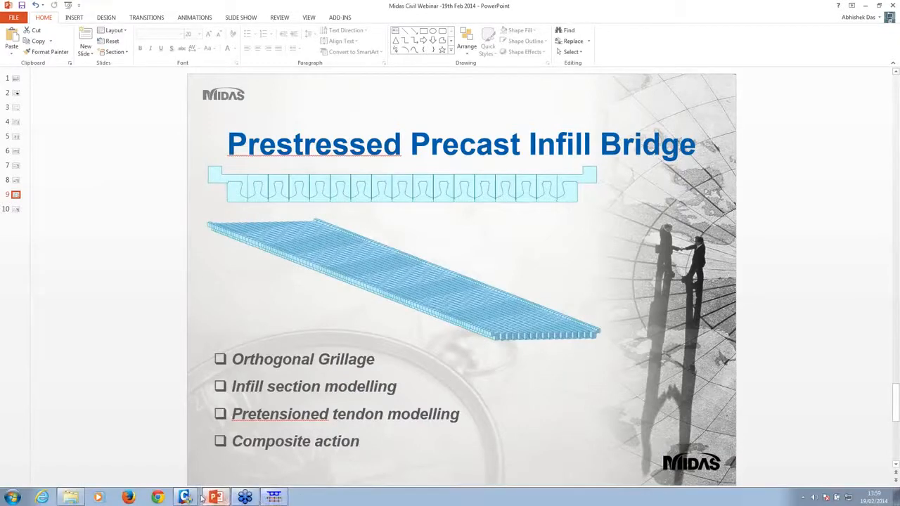
Step: Switch to the Civil 2014 window containing the composite steel bridge model with rebars and CS substructures, and show the whole bridge
left_click(187, 497)
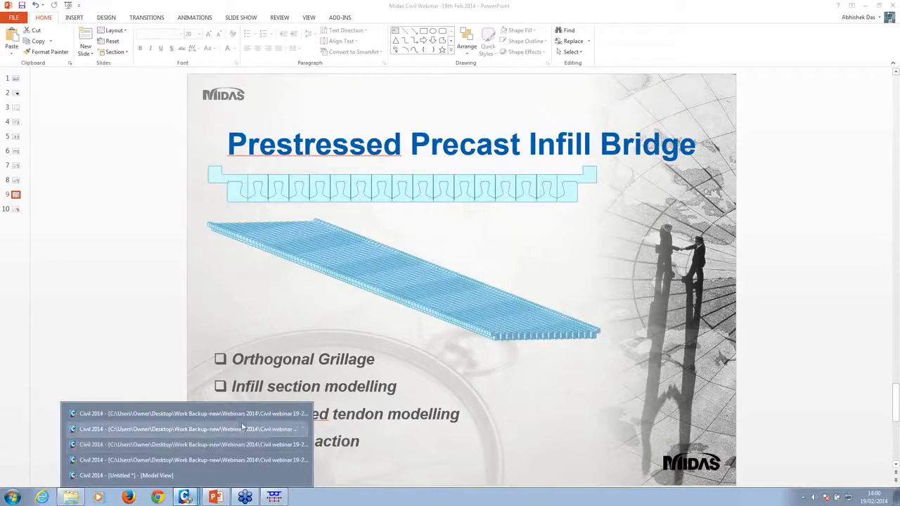
left_click(210, 456)
mouse_move(189, 502)
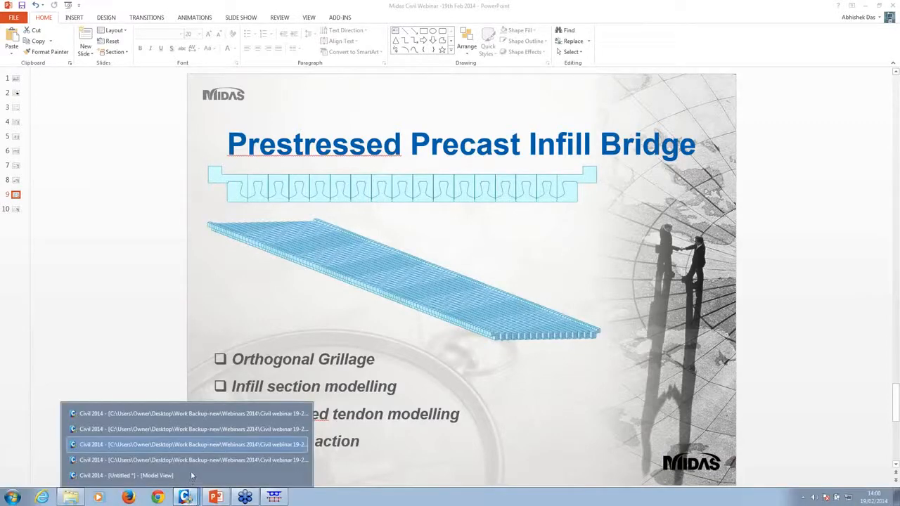
left_click(202, 446)
mouse_move(651, 176)
middle_mouse_down("ctrl")
mouse_move(629, 201)
mouse_move(663, 187)
middle_mouse_up("ctrl")
Step: Display construction Stage 0 of the composite steel bridge model for viewing its results
left_click(257, 17)
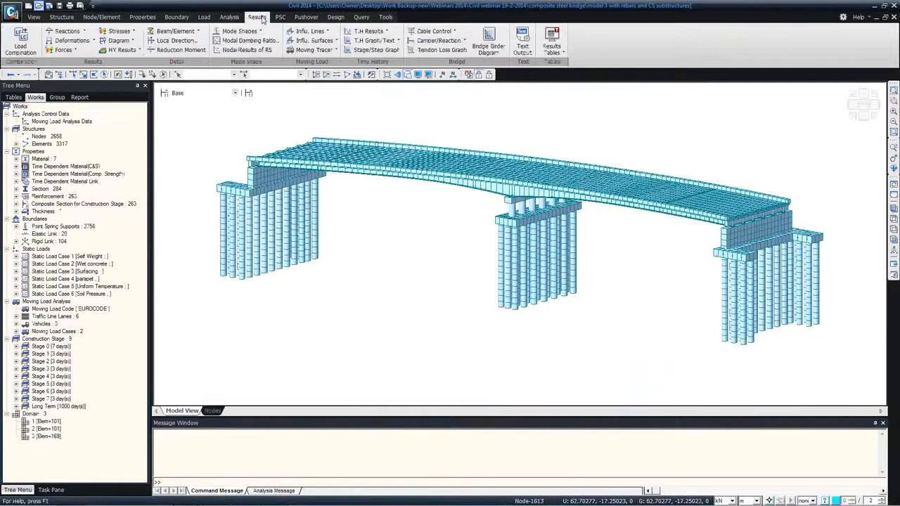
left_click(232, 93)
left_click(205, 110)
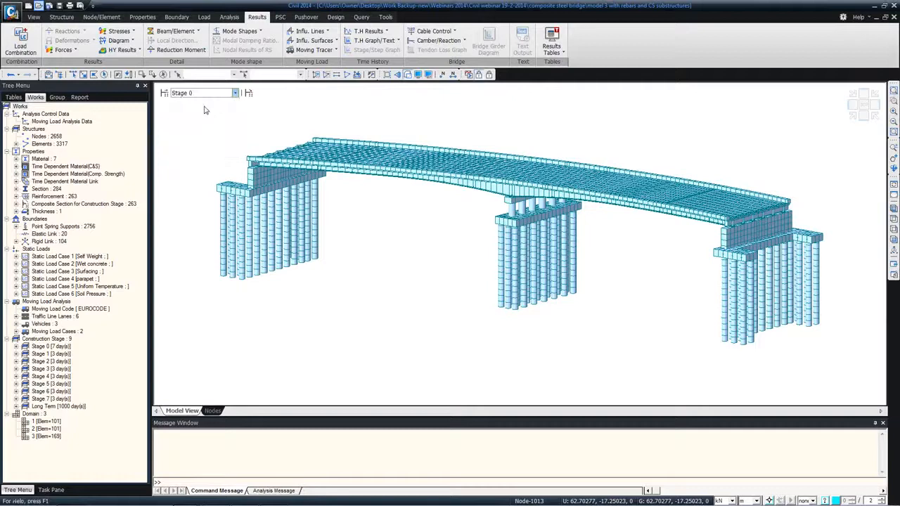
left_click(131, 41)
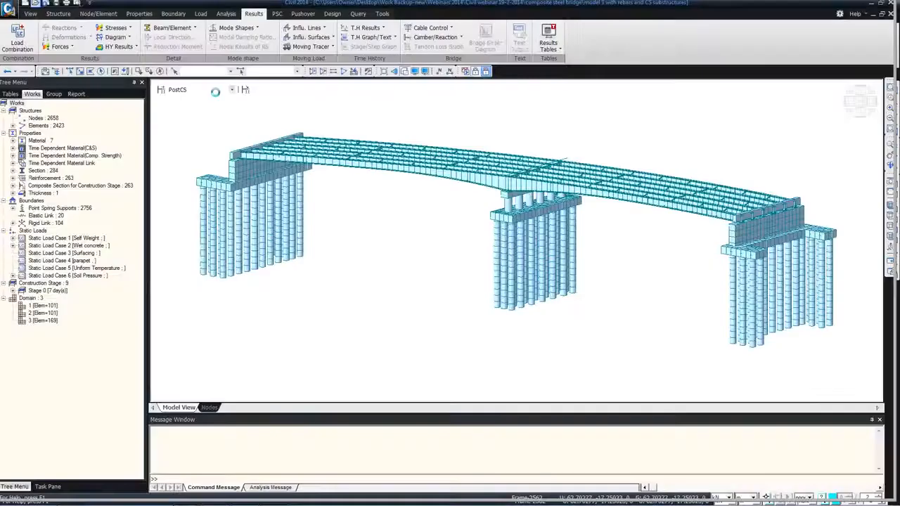
left_click(204, 90)
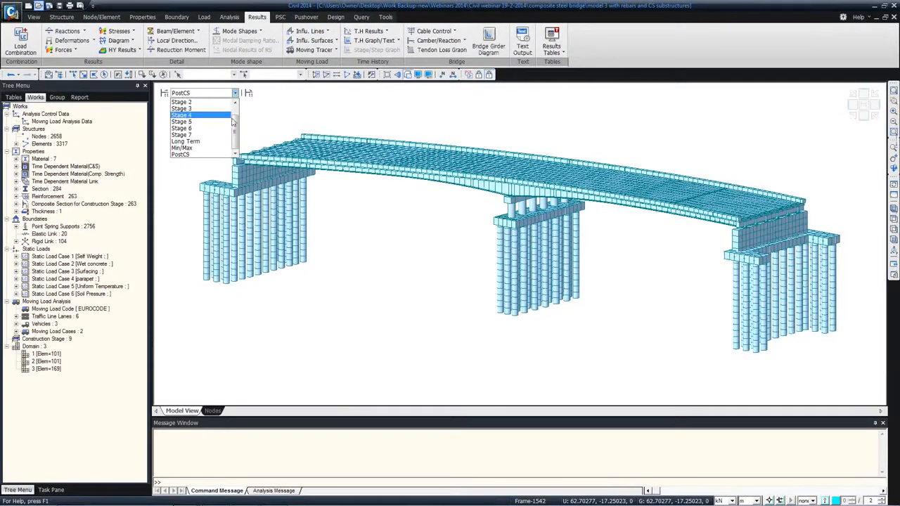
left_click(181, 102)
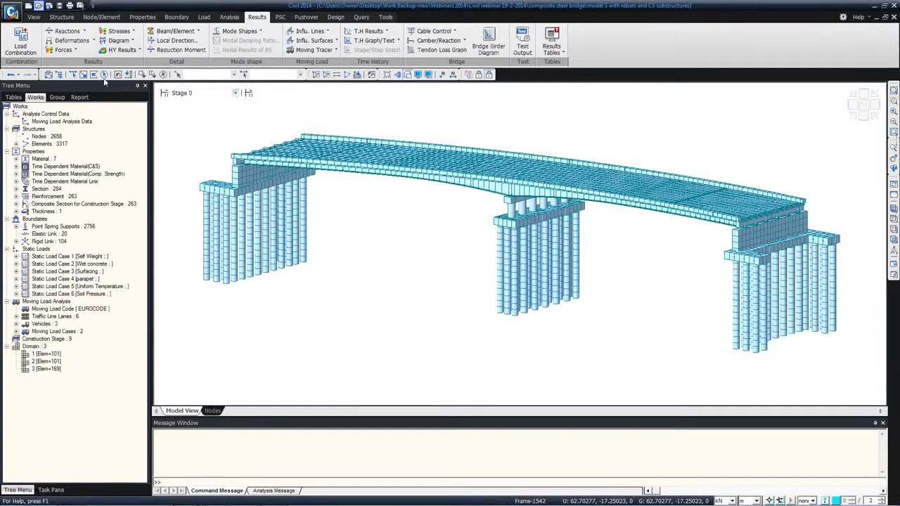
Step: Display the Stage 0 beam diagram of total My for CS: Summation, first step, with contour, legend and solid fill
left_click(68, 50)
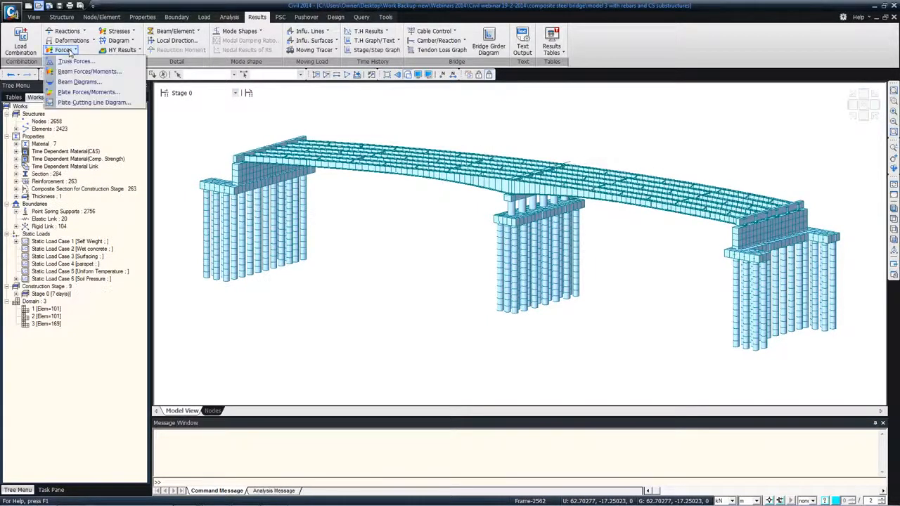
left_click(78, 82)
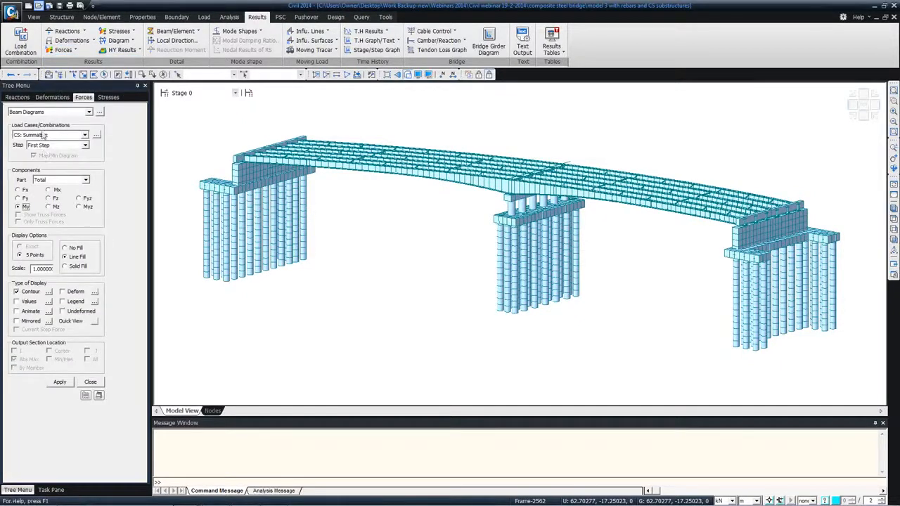
left_click(60, 383)
left_click(63, 301)
left_click(62, 381)
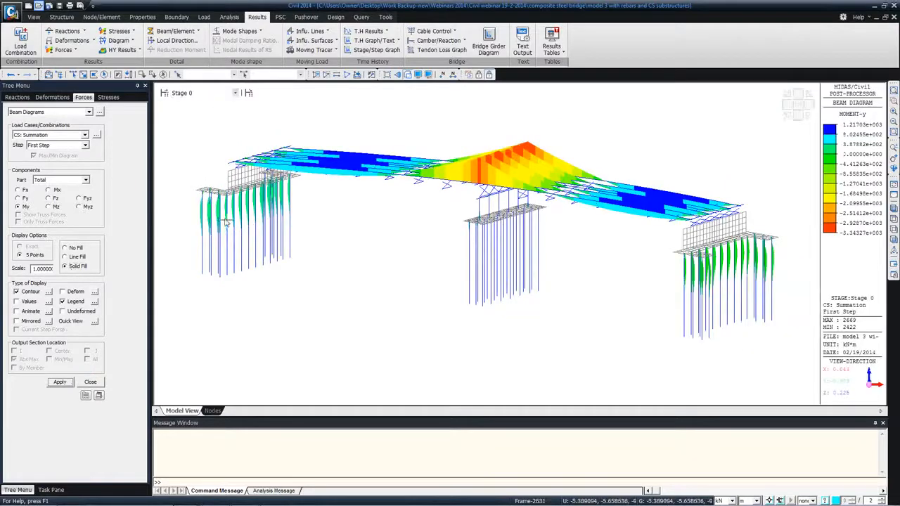
Step: Display the Stage 1 My diagrams of composite section Part 1 and Part 2 for CS: Summation, last step
left_click(232, 93)
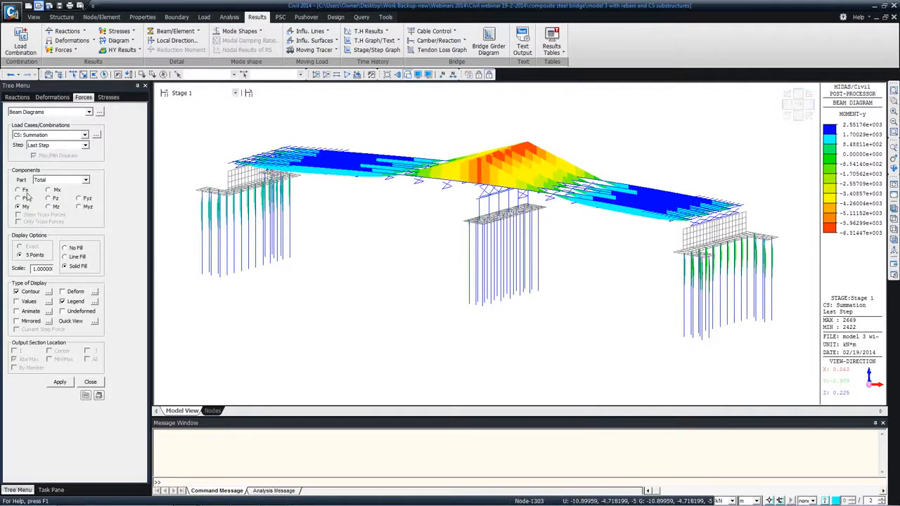
left_click(68, 181)
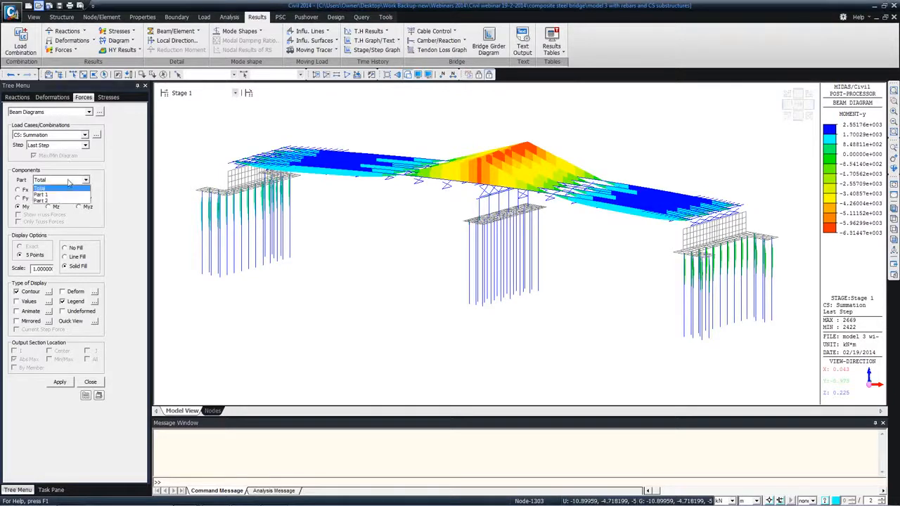
left_click(57, 197)
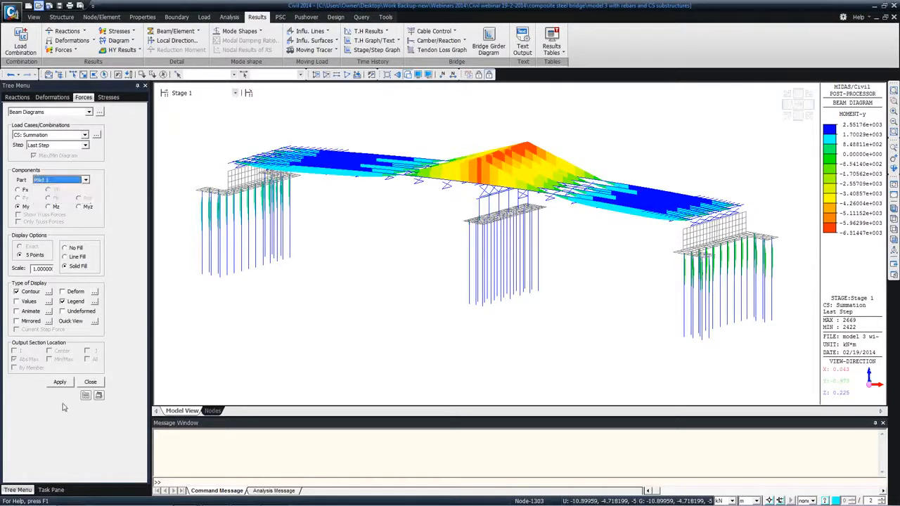
left_click(60, 382)
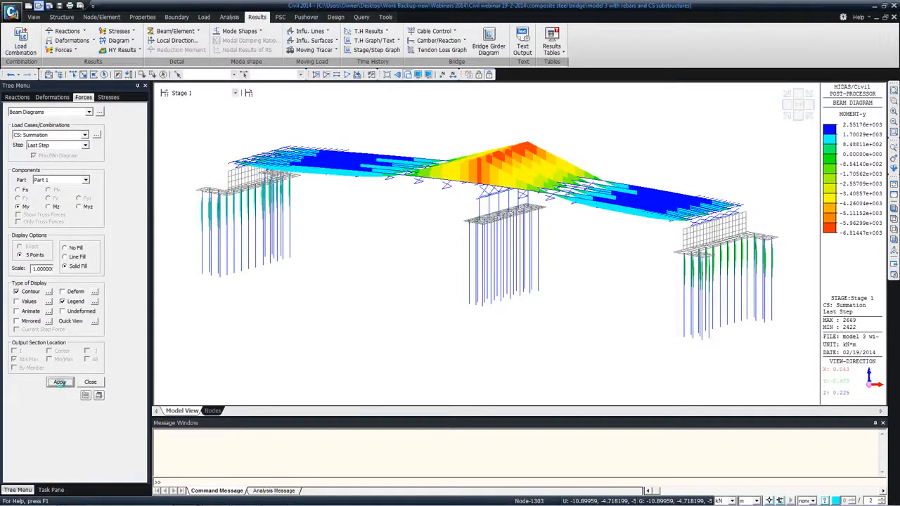
left_click(72, 182)
left_click(43, 204)
left_click(60, 382)
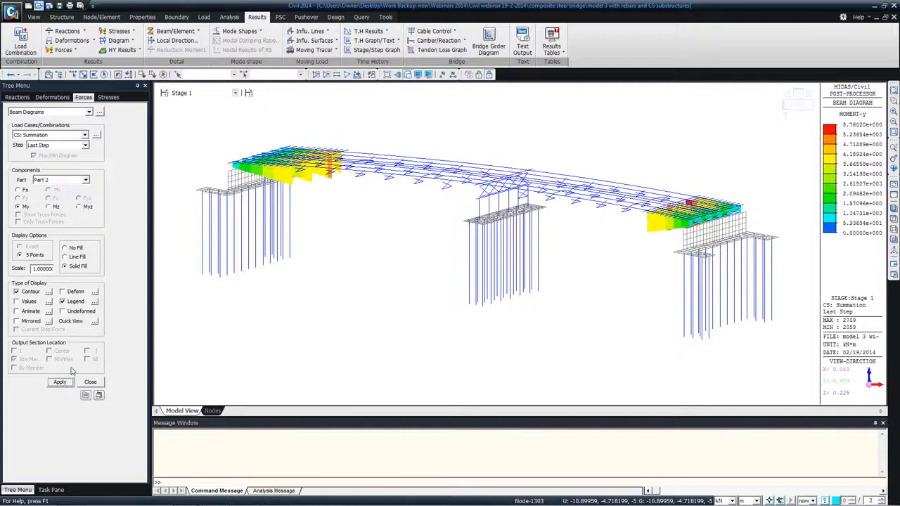
Step: Display the Part 2 My diagram for ST: Self Weight at the PostCS stage and close the beam diagram settings
left_click(208, 95)
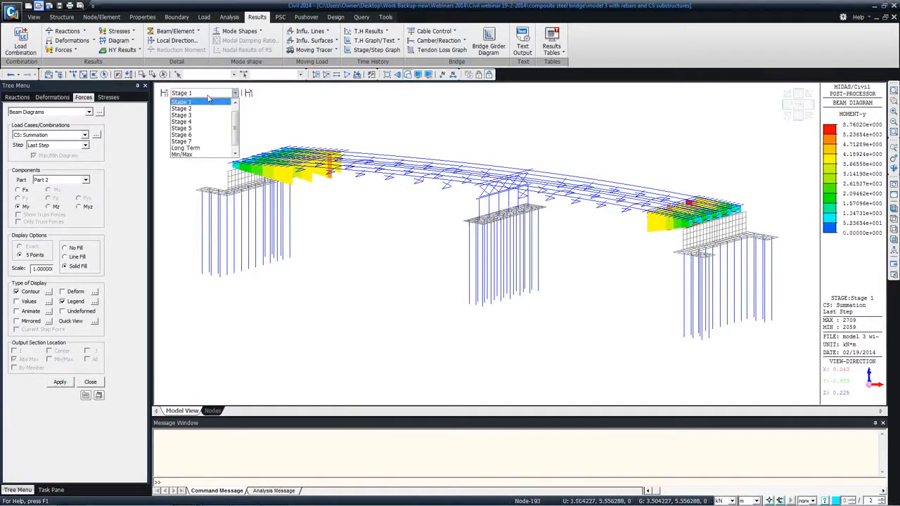
scroll(194, 144, "down", 1)
left_click(187, 152)
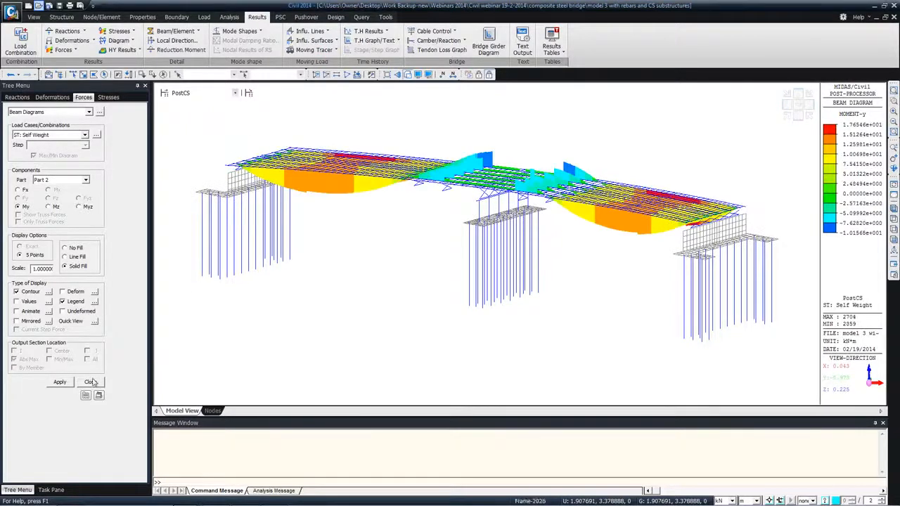
left_click(92, 382)
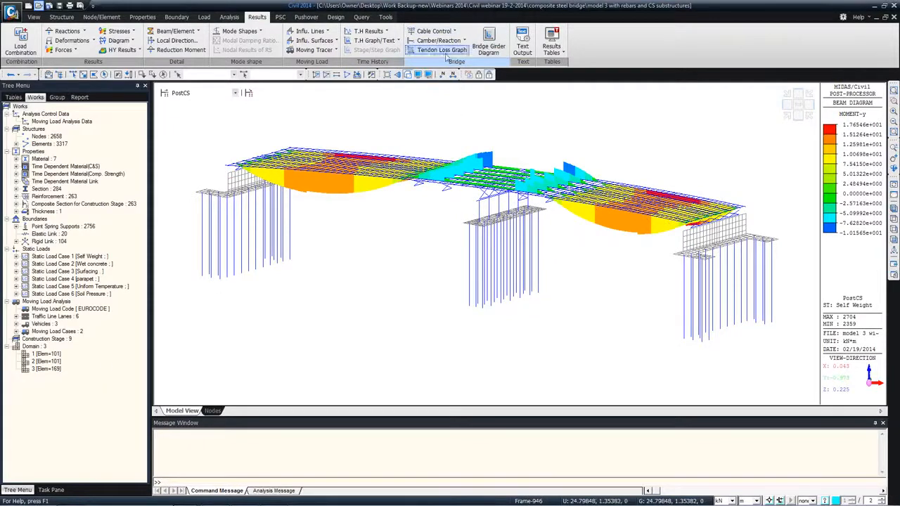
Step: Review the EN 1994-2 composite steel girder design parameters and close them without changes
left_click(280, 18)
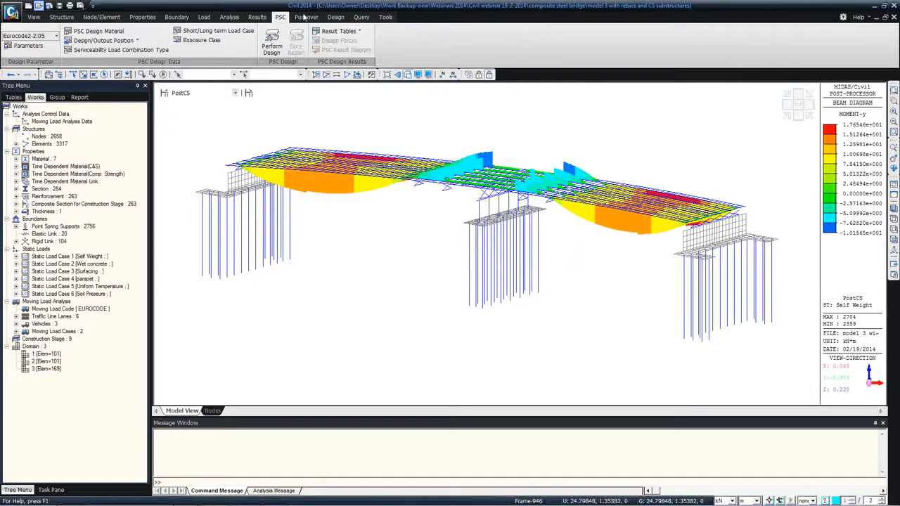
left_click(335, 17)
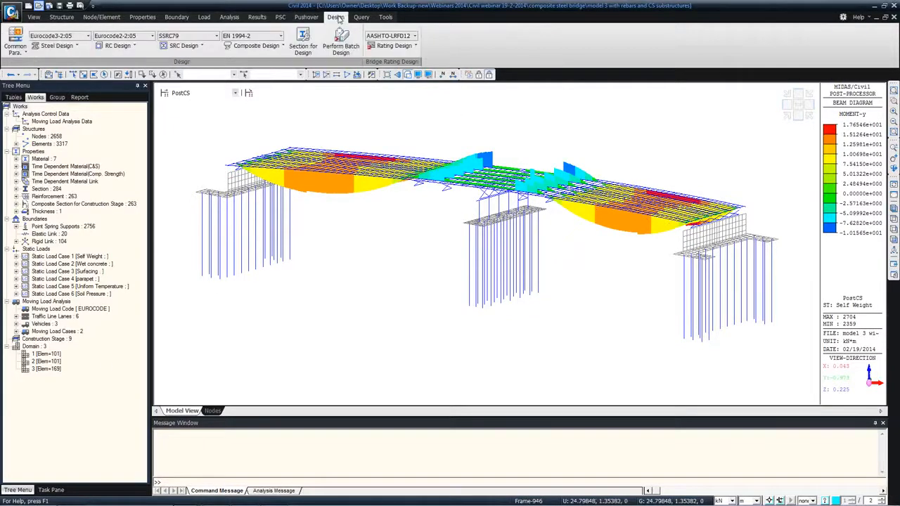
left_click(273, 46)
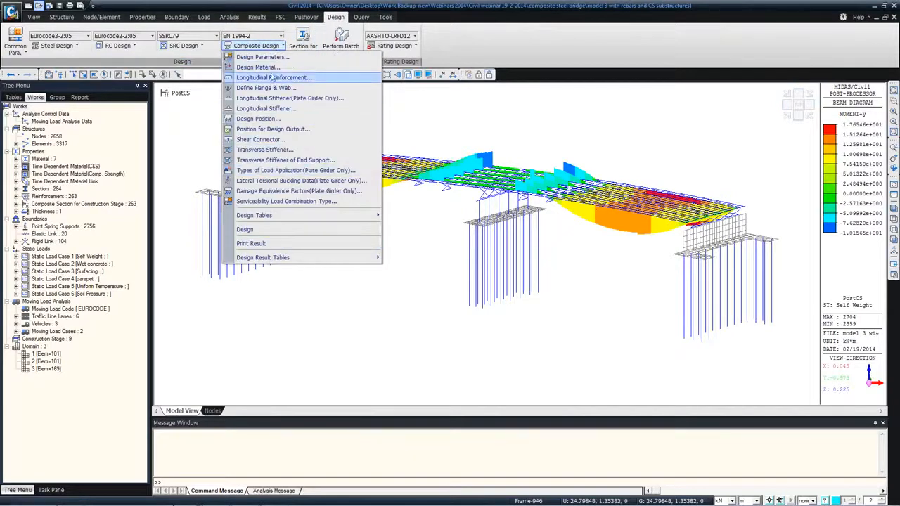
left_click(260, 57)
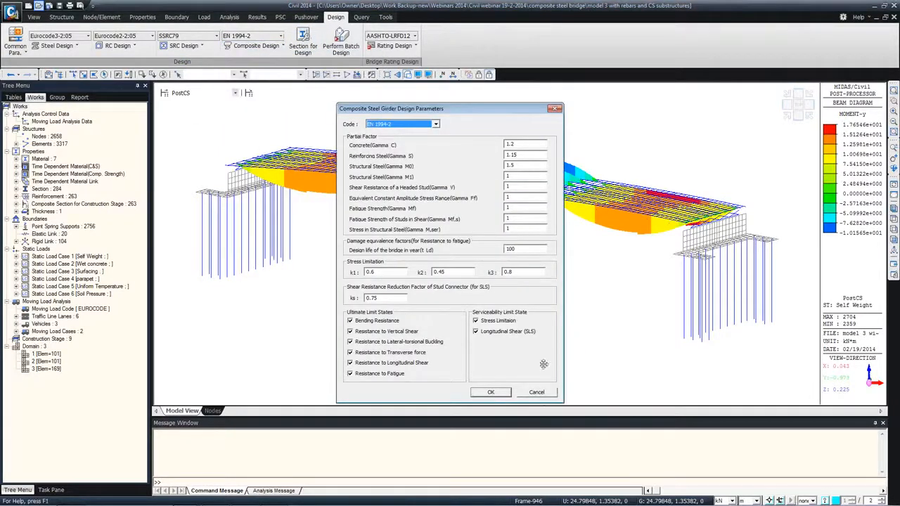
left_click(538, 392)
Step: Review the shear connector input data for composite design and close it without applying any values
left_click(267, 46)
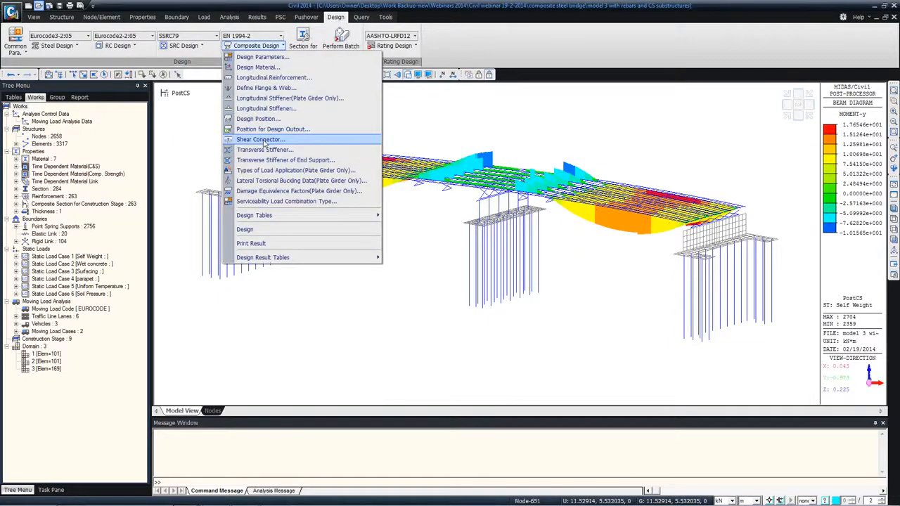
left_click(262, 139)
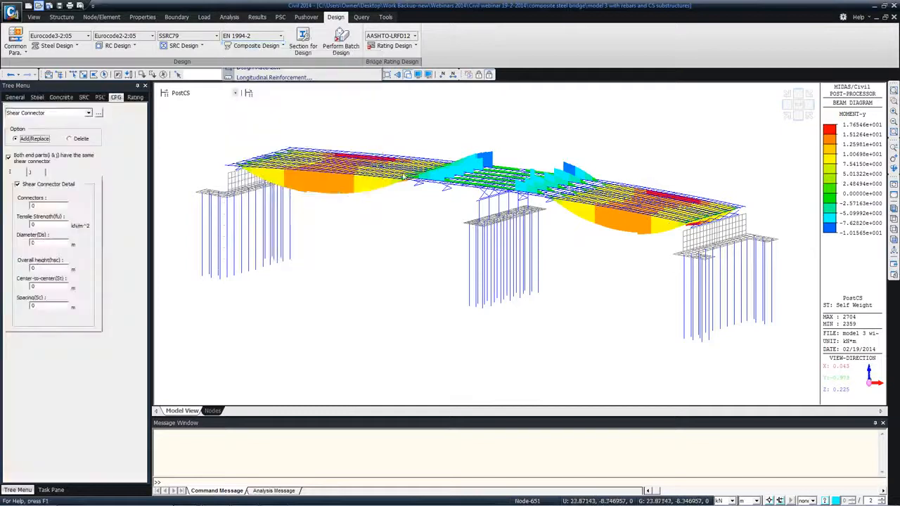
double_click(33, 204)
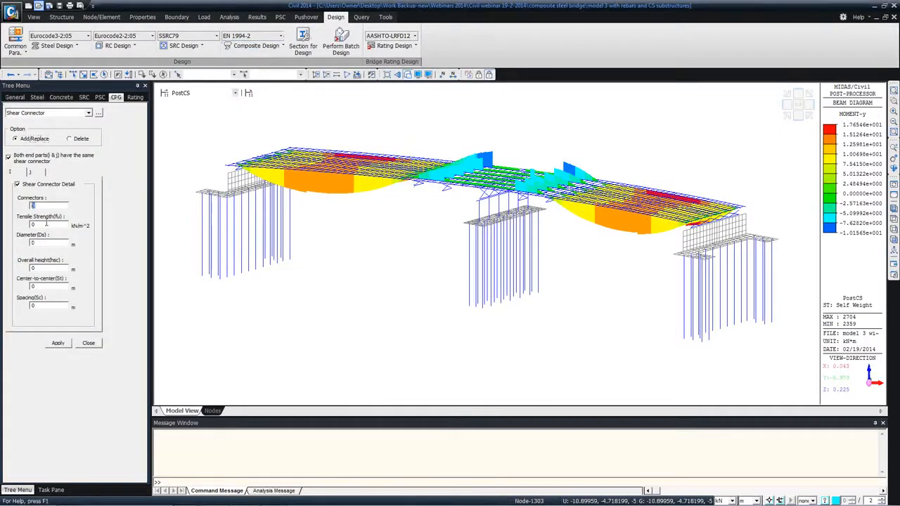
left_click(88, 342)
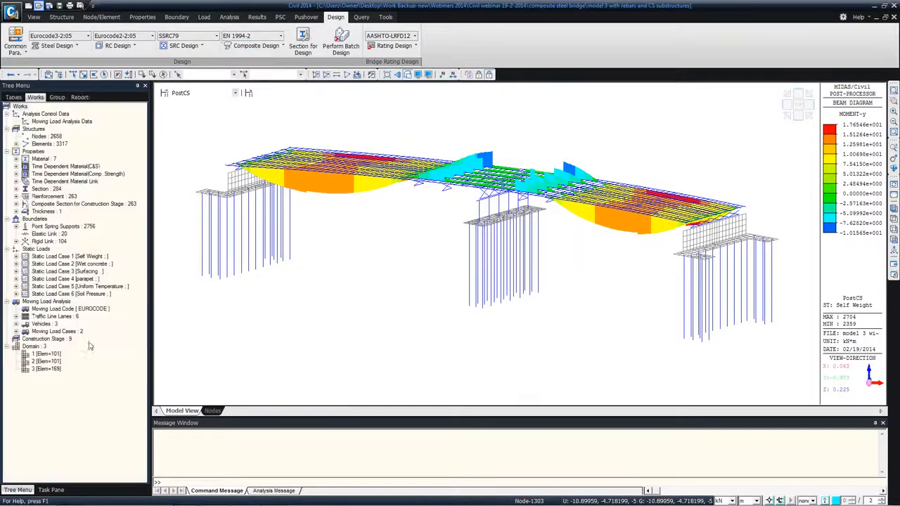
Step: View the composite design Bending Resistance result table for parts i and j, positive and negative, and return to the model view
left_click(256, 45)
mouse_move(326, 262)
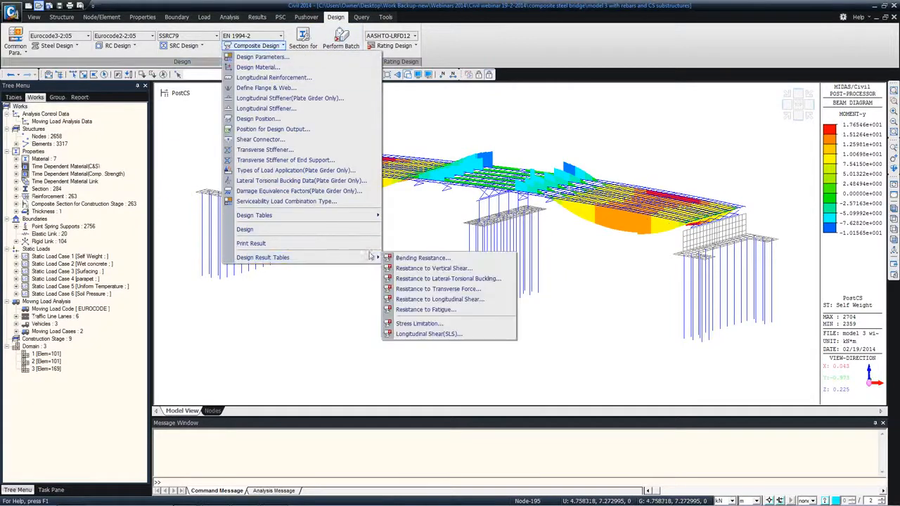
left_click(424, 260)
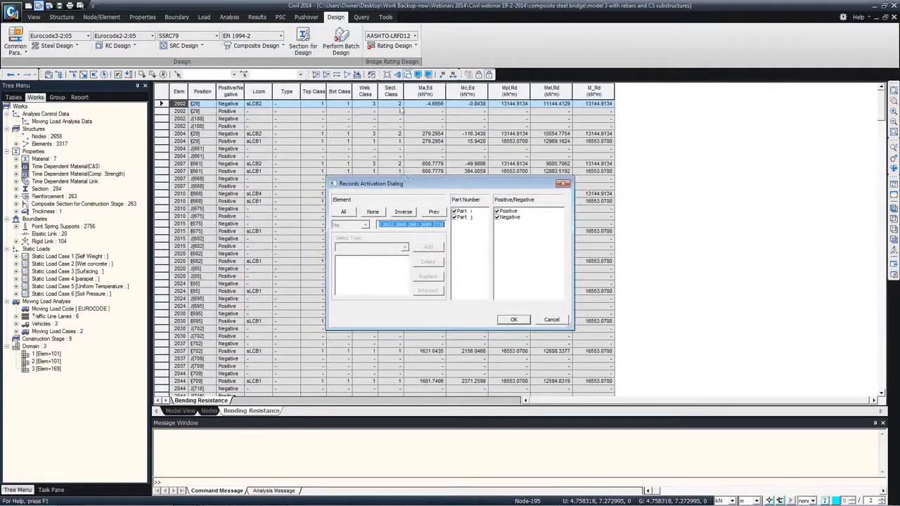
left_click(514, 320)
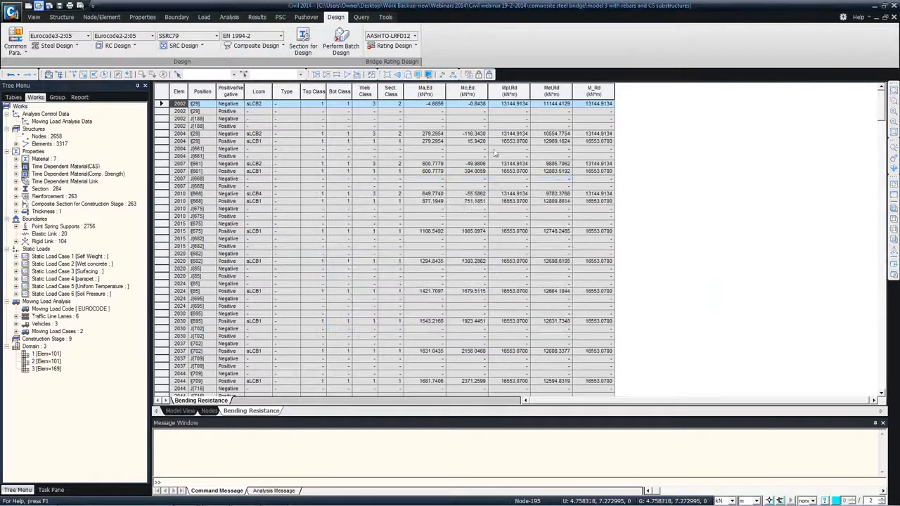
left_click(182, 411)
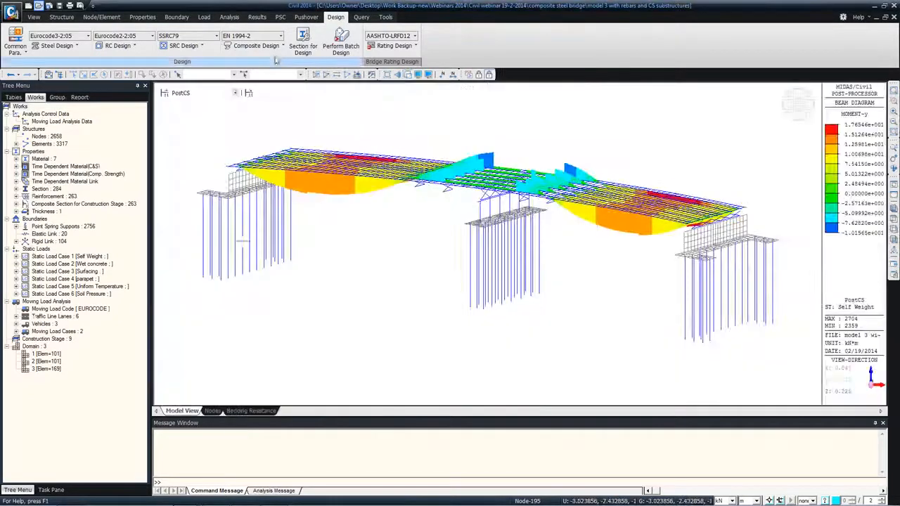
Step: Select the front pier column at the central support and run the Eurocode2-2:05 RC column code check
left_click(256, 45)
mouse_move(345, 257)
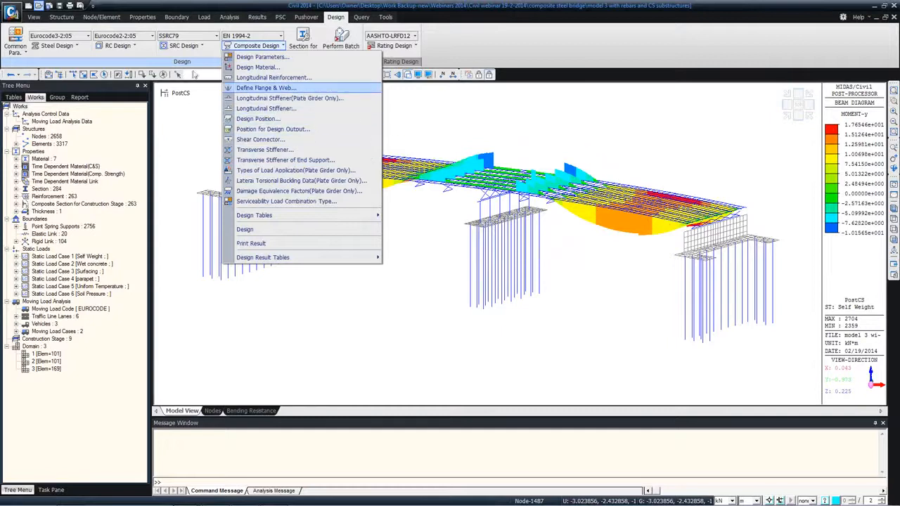
left_click(138, 48)
left_click(120, 47)
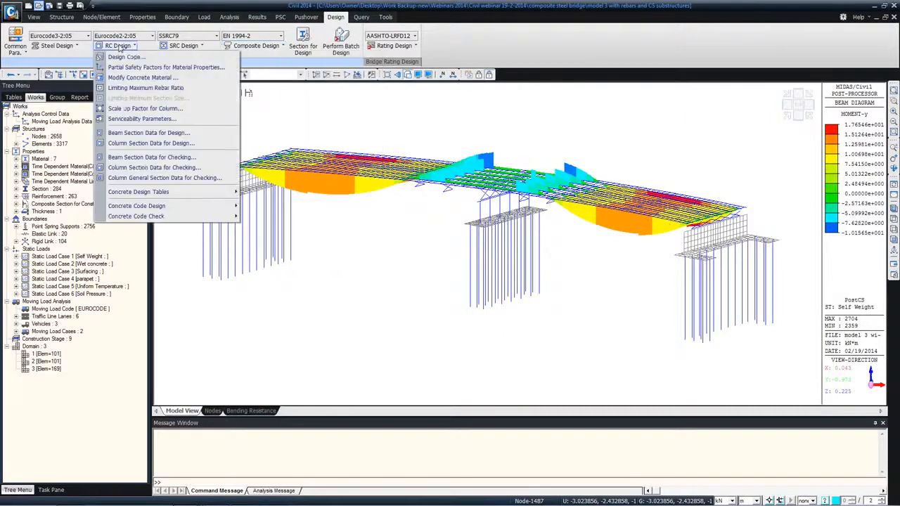
left_click(342, 59)
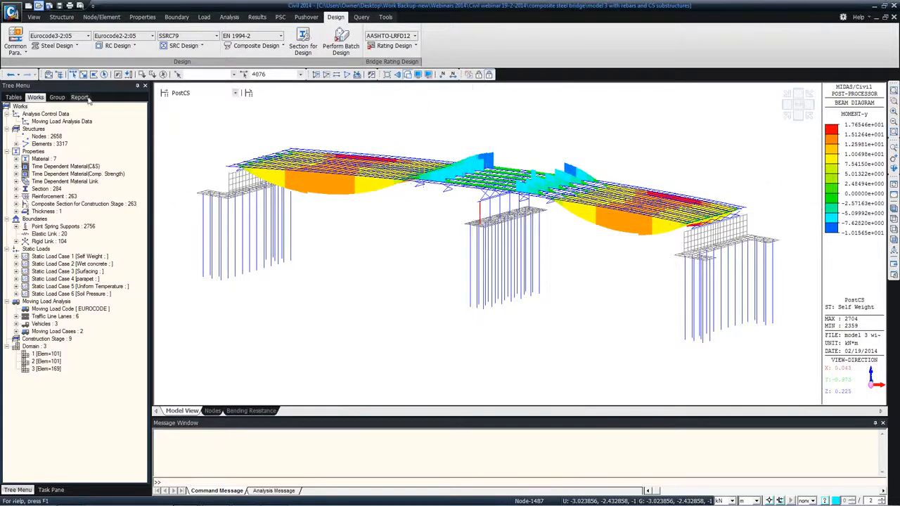
left_click(119, 49)
mouse_move(190, 216)
left_click(270, 227)
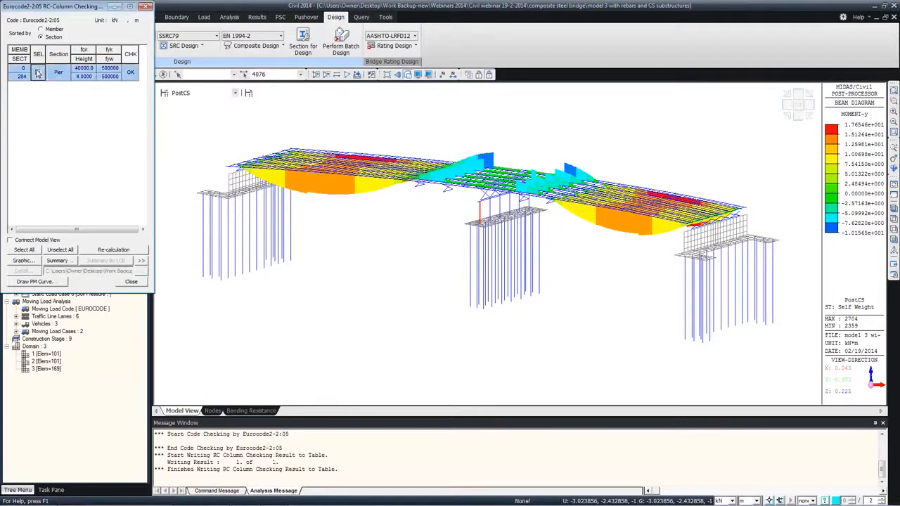
Step: Review the graphic report of the RC column check for the Pier section and close it
left_click(28, 262)
scroll(311, 147, "down", 5)
left_click(386, 8)
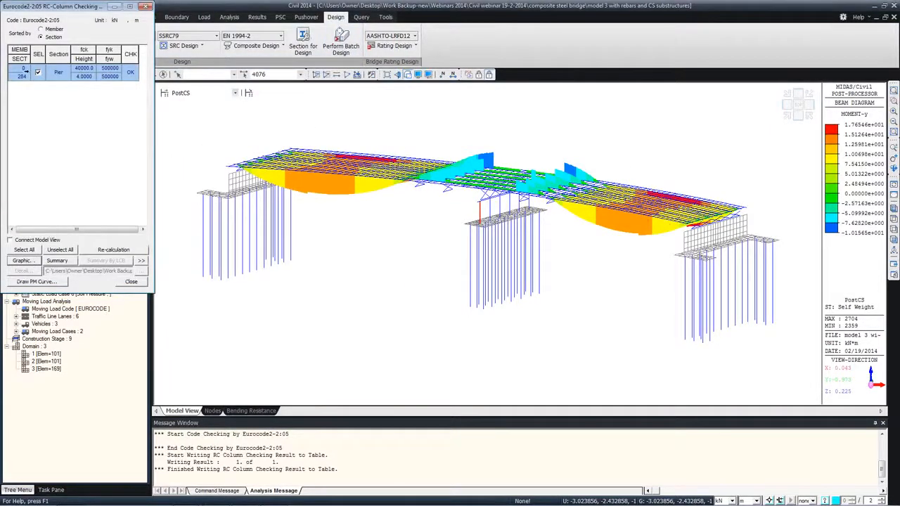
Step: Sort the RC column check by member, generate the detailed report for the Pier member, and close it after reviewing the slenderness calculations
left_click(42, 30)
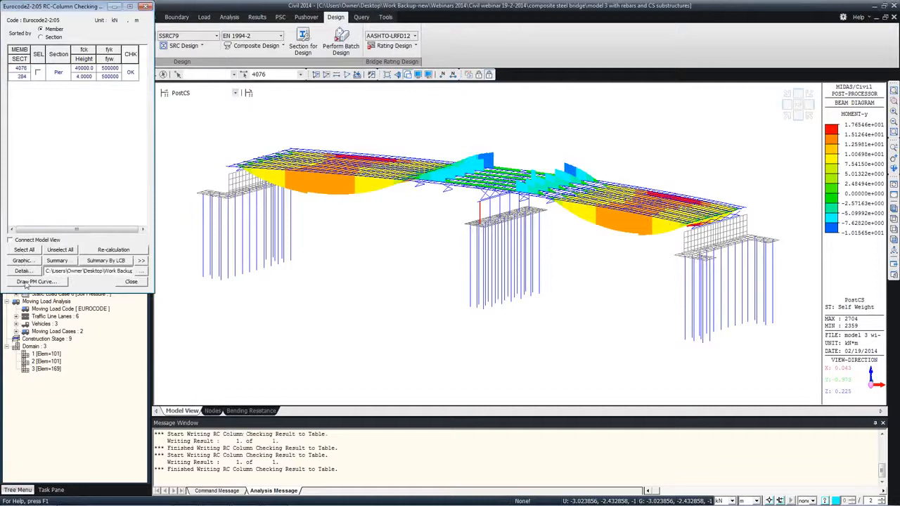
left_click(37, 72)
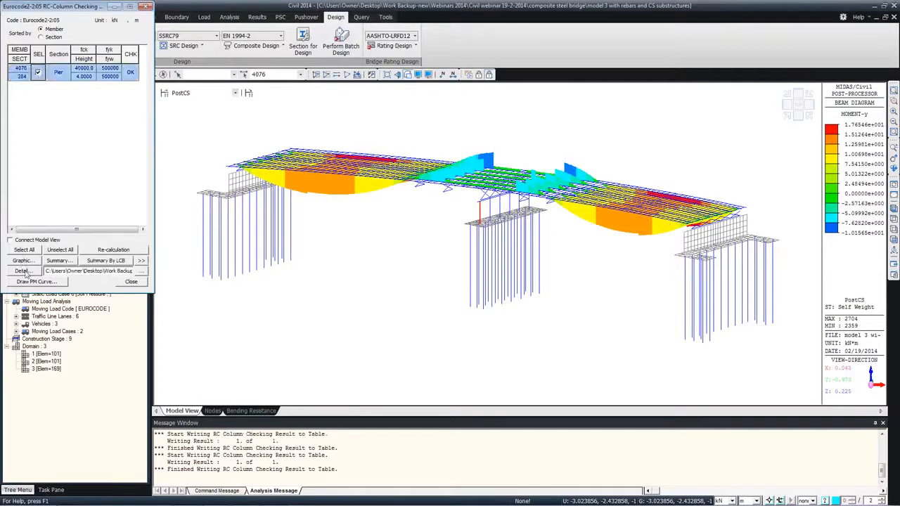
left_click(24, 273)
left_click(338, 221)
scroll(358, 236, "down", 12)
scroll(357, 236, "down", 15)
left_click(675, 20)
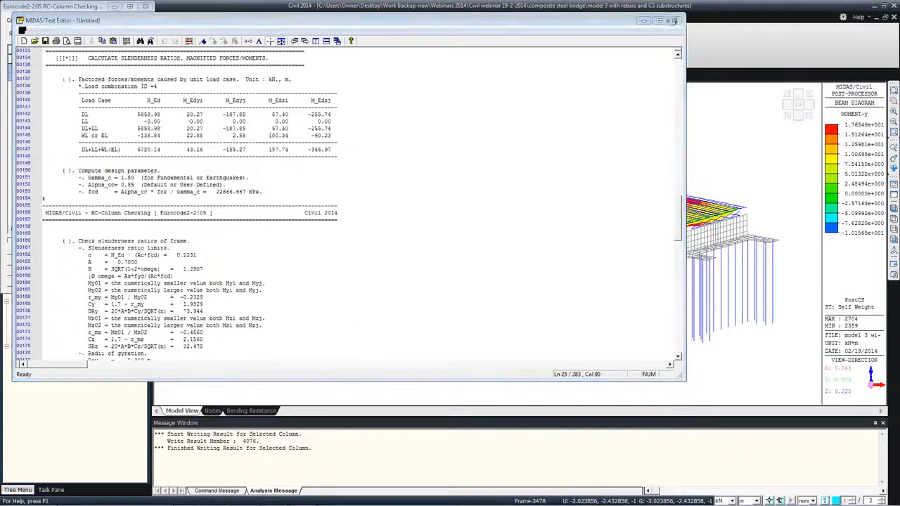
left_click(407, 221)
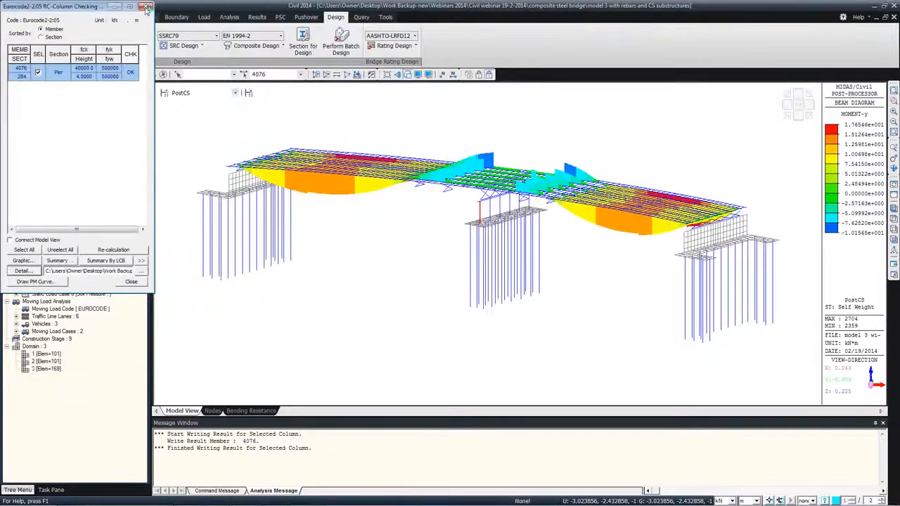
Step: Open the Excel report "model 3 with rebars and CS substructures" from the composite steel bridge folder, accepting the file format mismatch
mouse_move(80, 490)
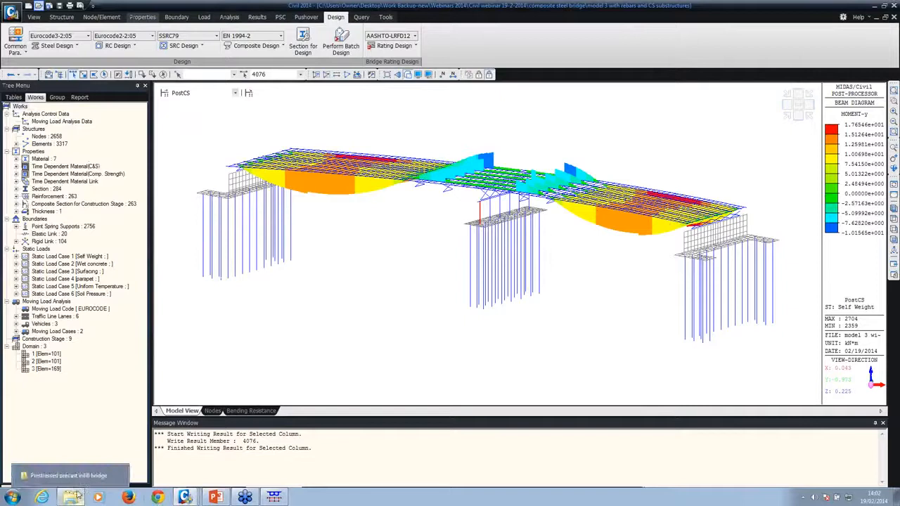
left_click(79, 485)
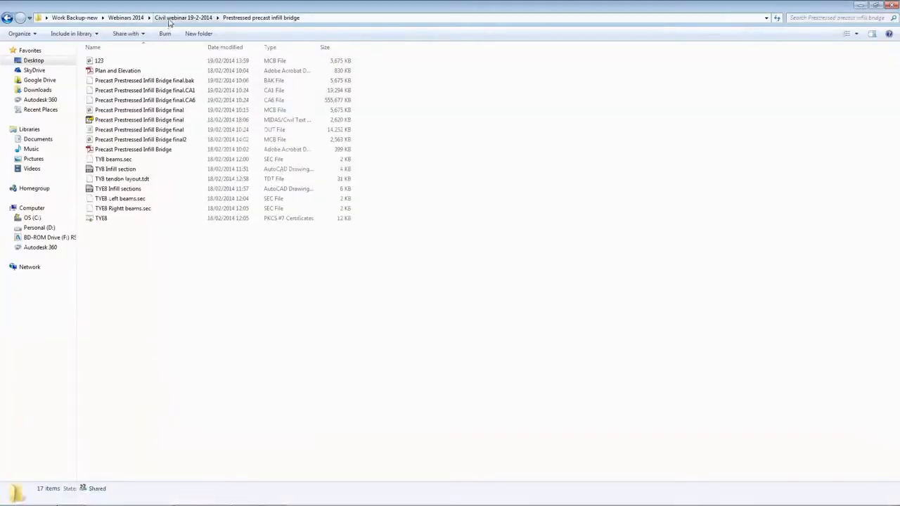
left_click(181, 17)
double_click(144, 61)
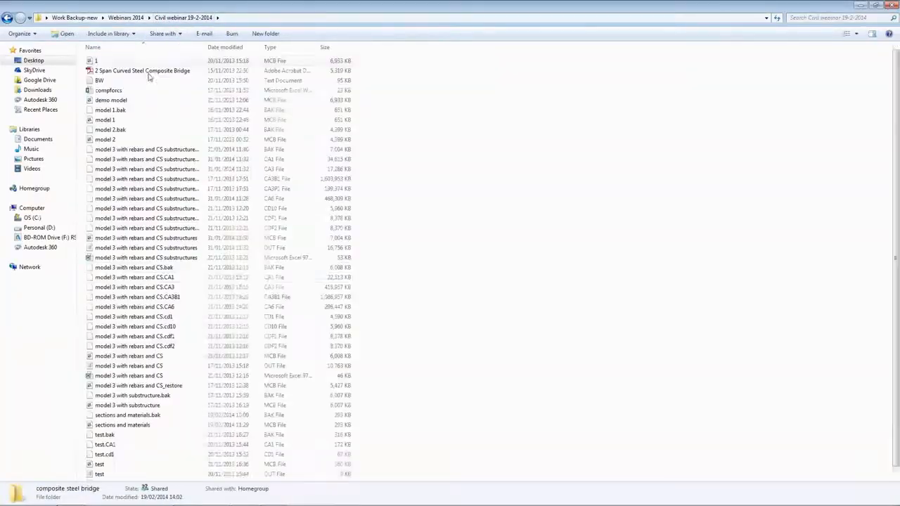
scroll(176, 295, "down", 1)
double_click(147, 250)
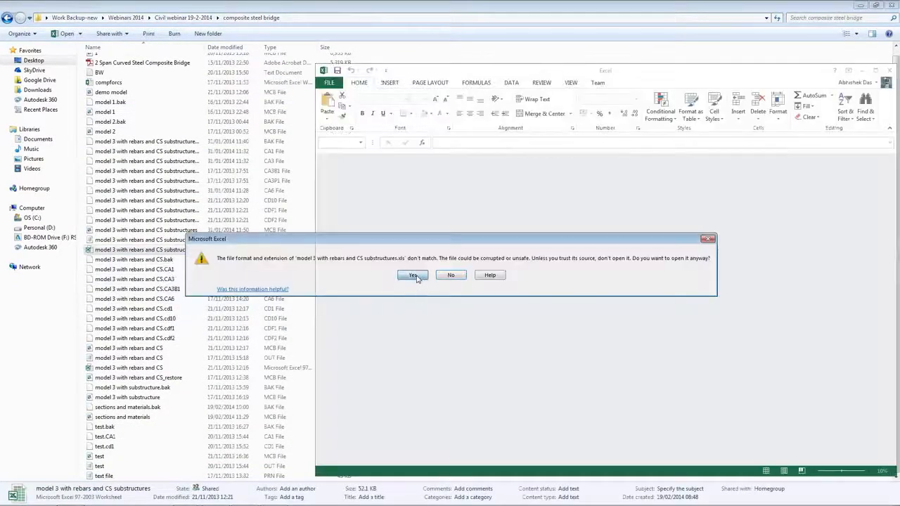
left_click(413, 276)
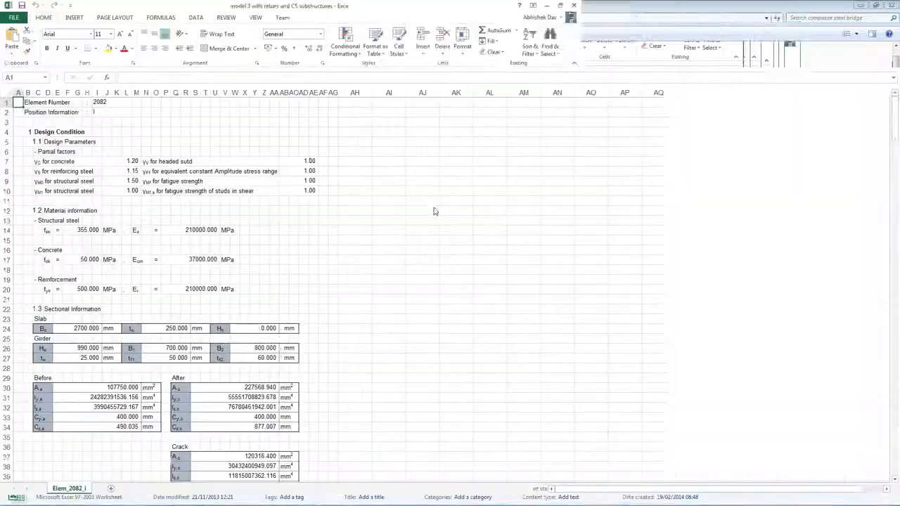
Step: Examine the composite design report's bending, shear, lateral torsional buckling and longitudinal shear calculations, and minimize the workbook
scroll(315, 203, "down", 20)
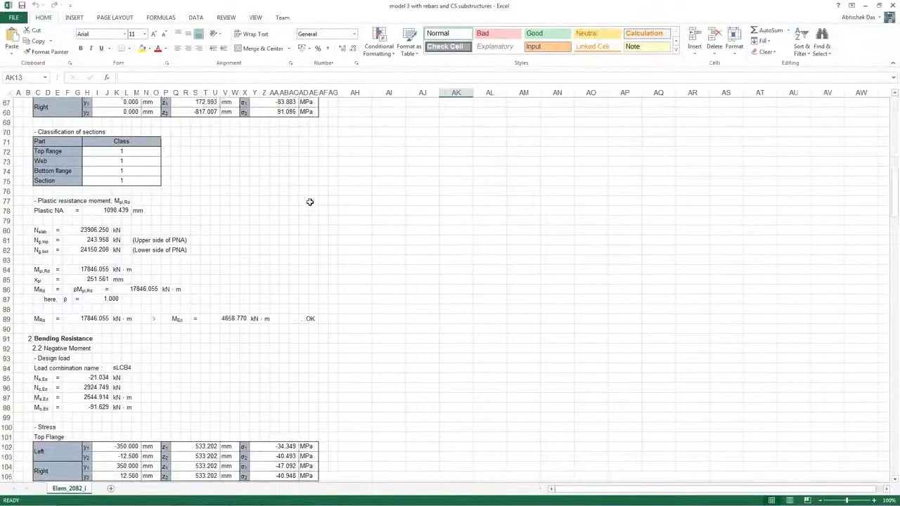
scroll(309, 201, "down", 20)
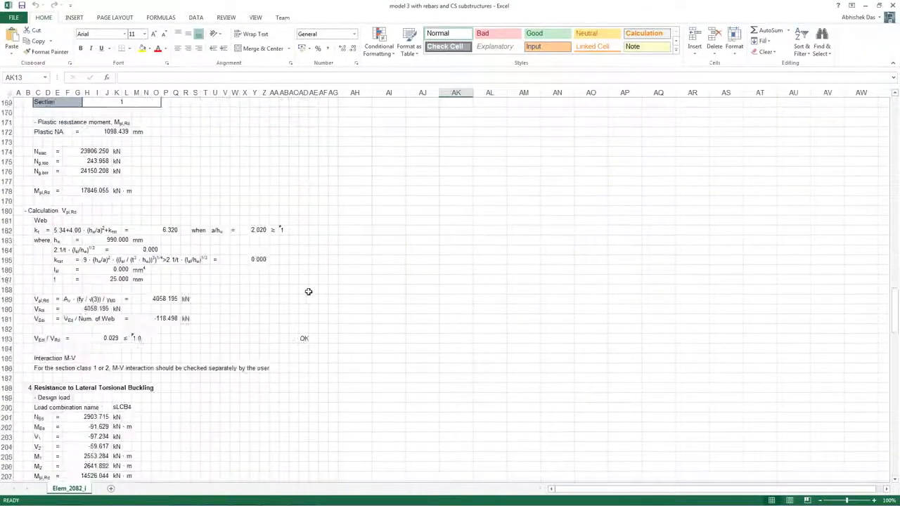
scroll(288, 281, "down", 2)
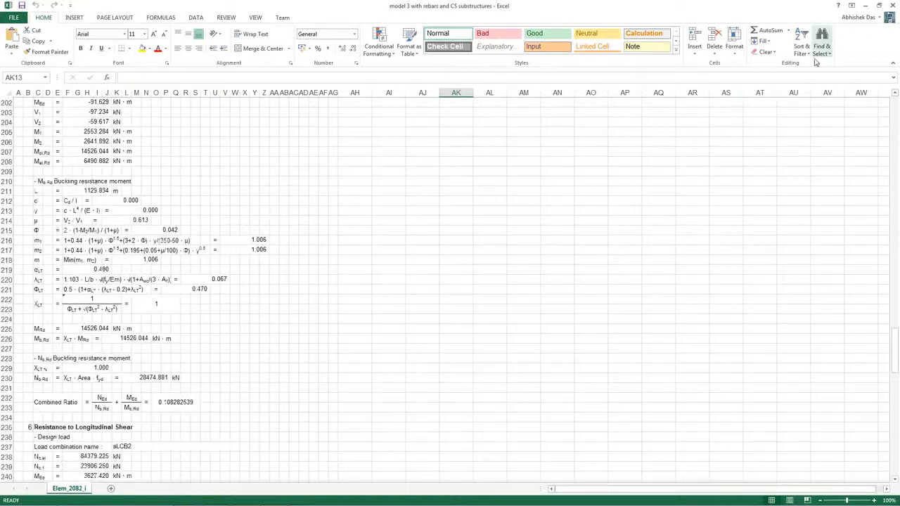
mouse_move(287, 497)
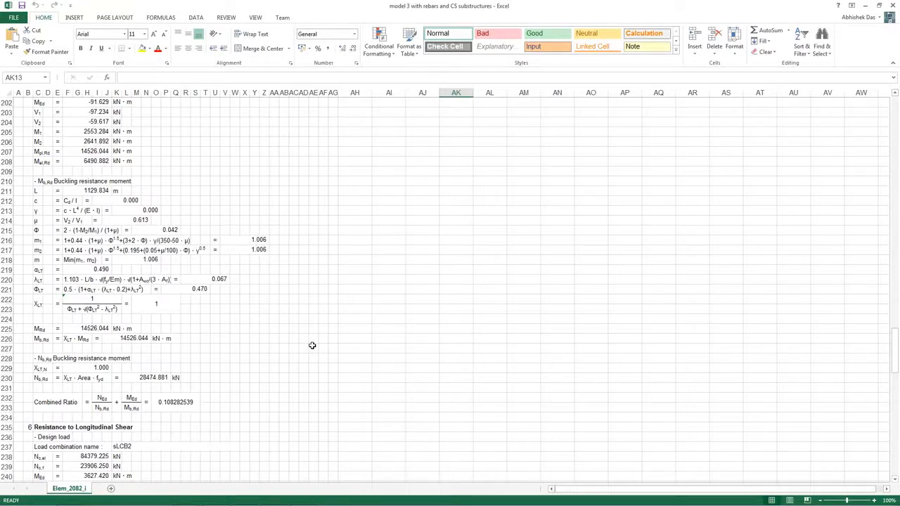
left_click(864, 5)
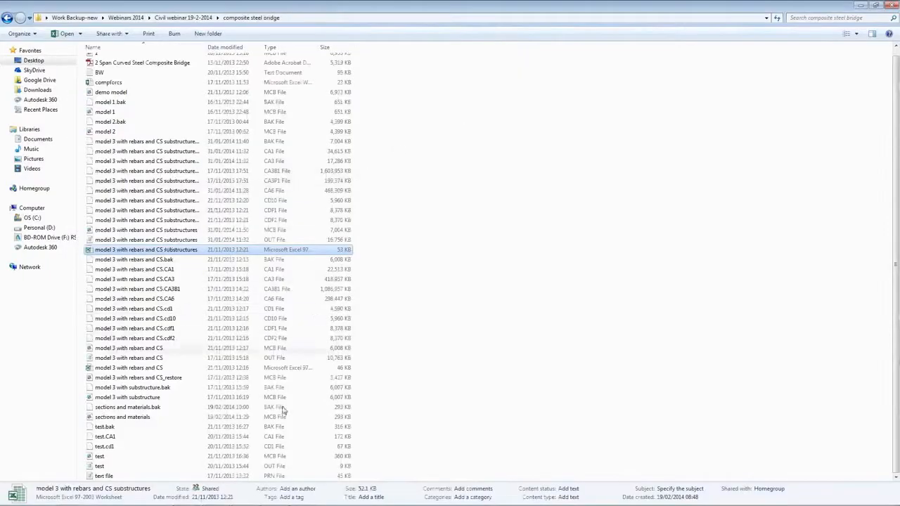
Step: Switch back to the Civil 2014 composite bridge model and show the available force result types
mouse_move(185, 497)
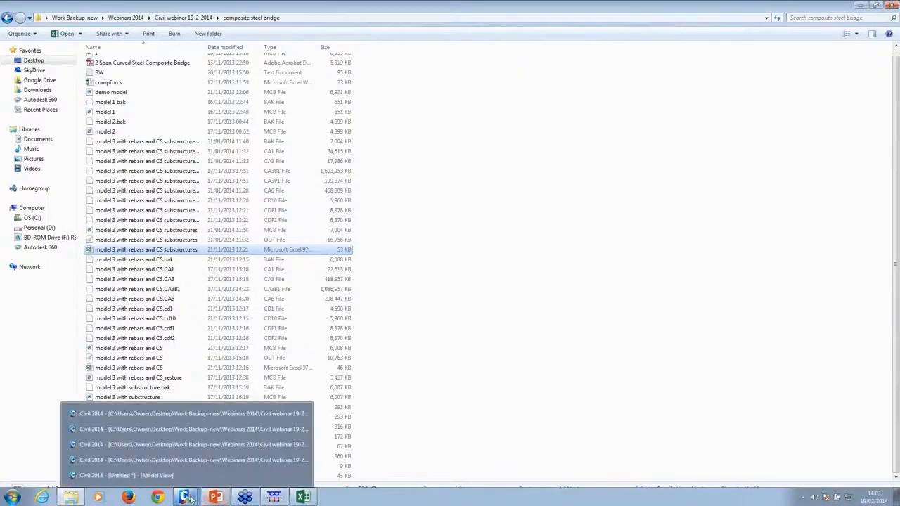
left_click(175, 460)
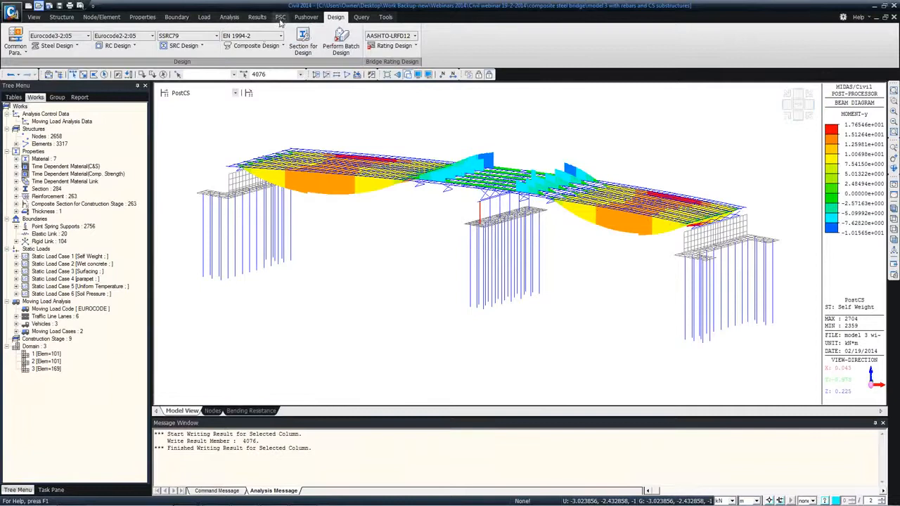
left_click(257, 17)
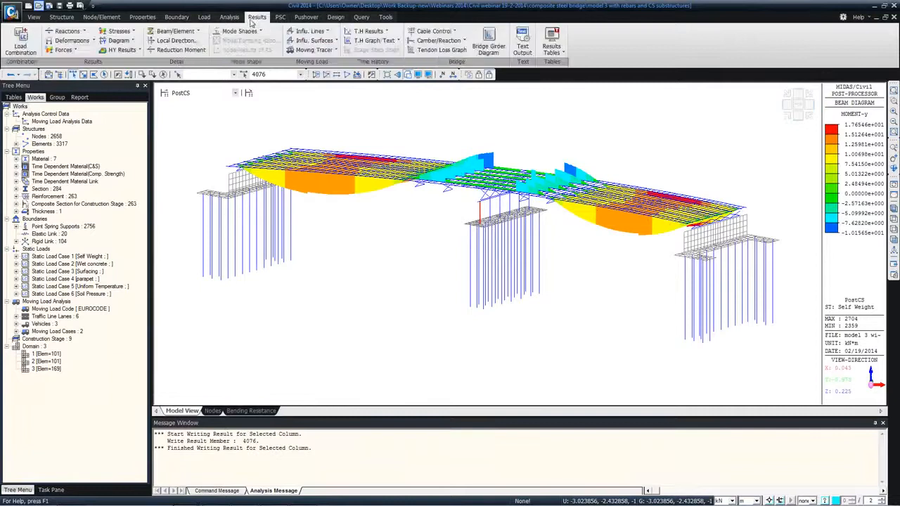
left_click(63, 49)
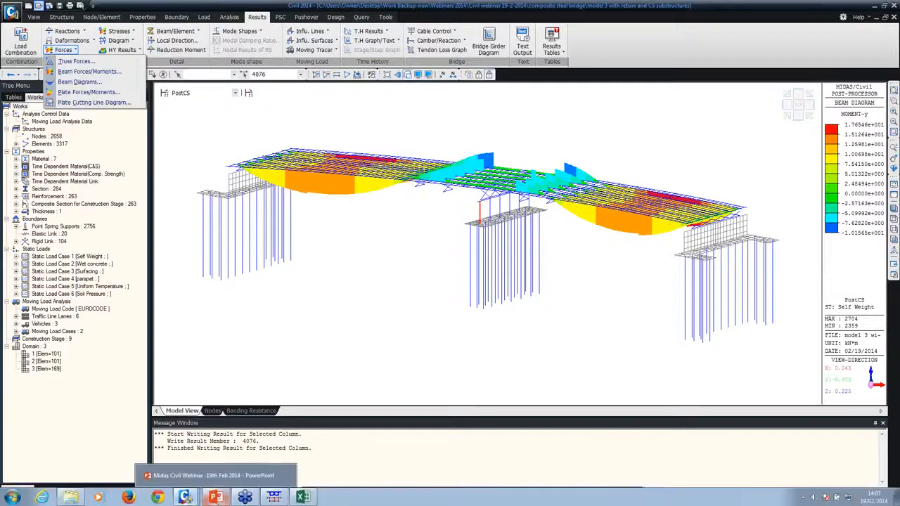
Step: Switch to the PowerPoint webinar presentation, start the slide show at the Prestressed Precast Infill Bridge slide, and advance to the closing contact slide
left_click(216, 498)
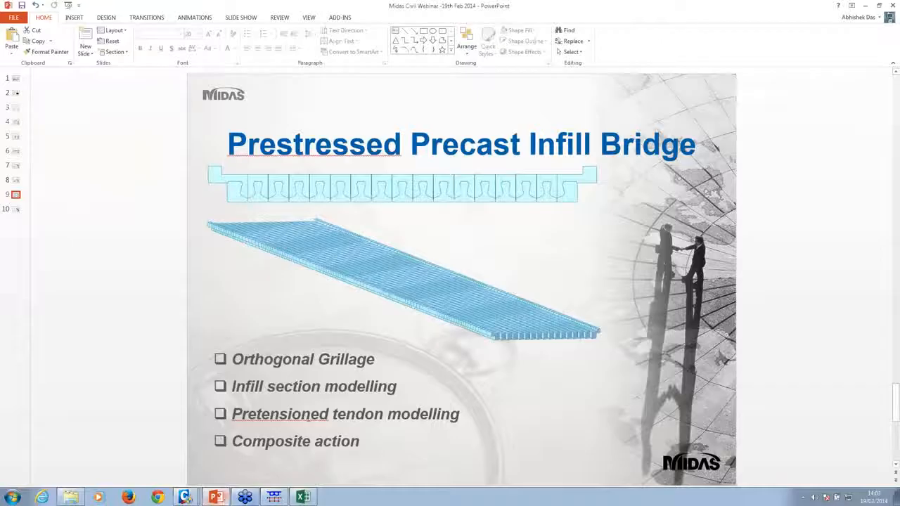
key("shift+F5")
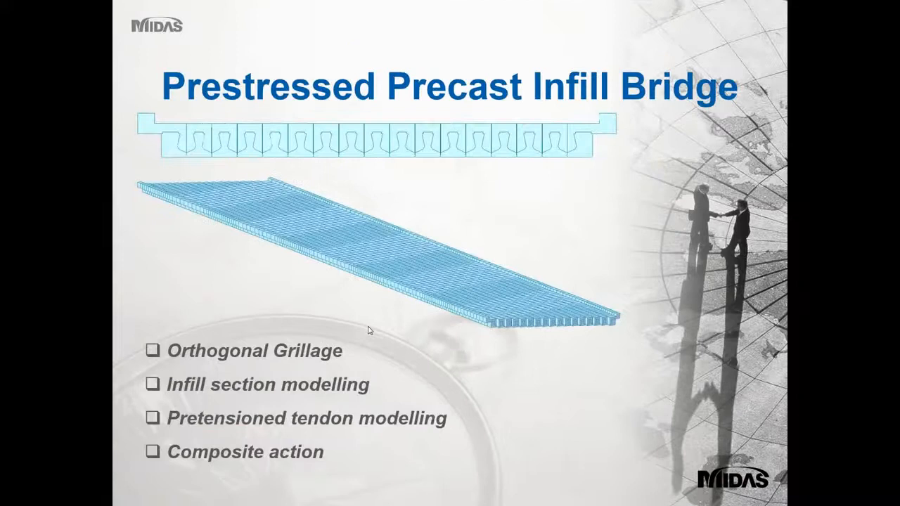
key("Right")
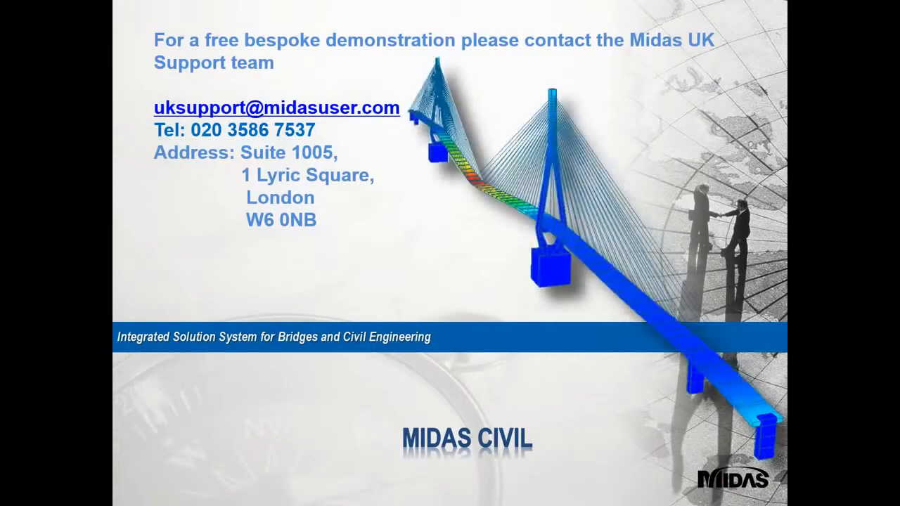